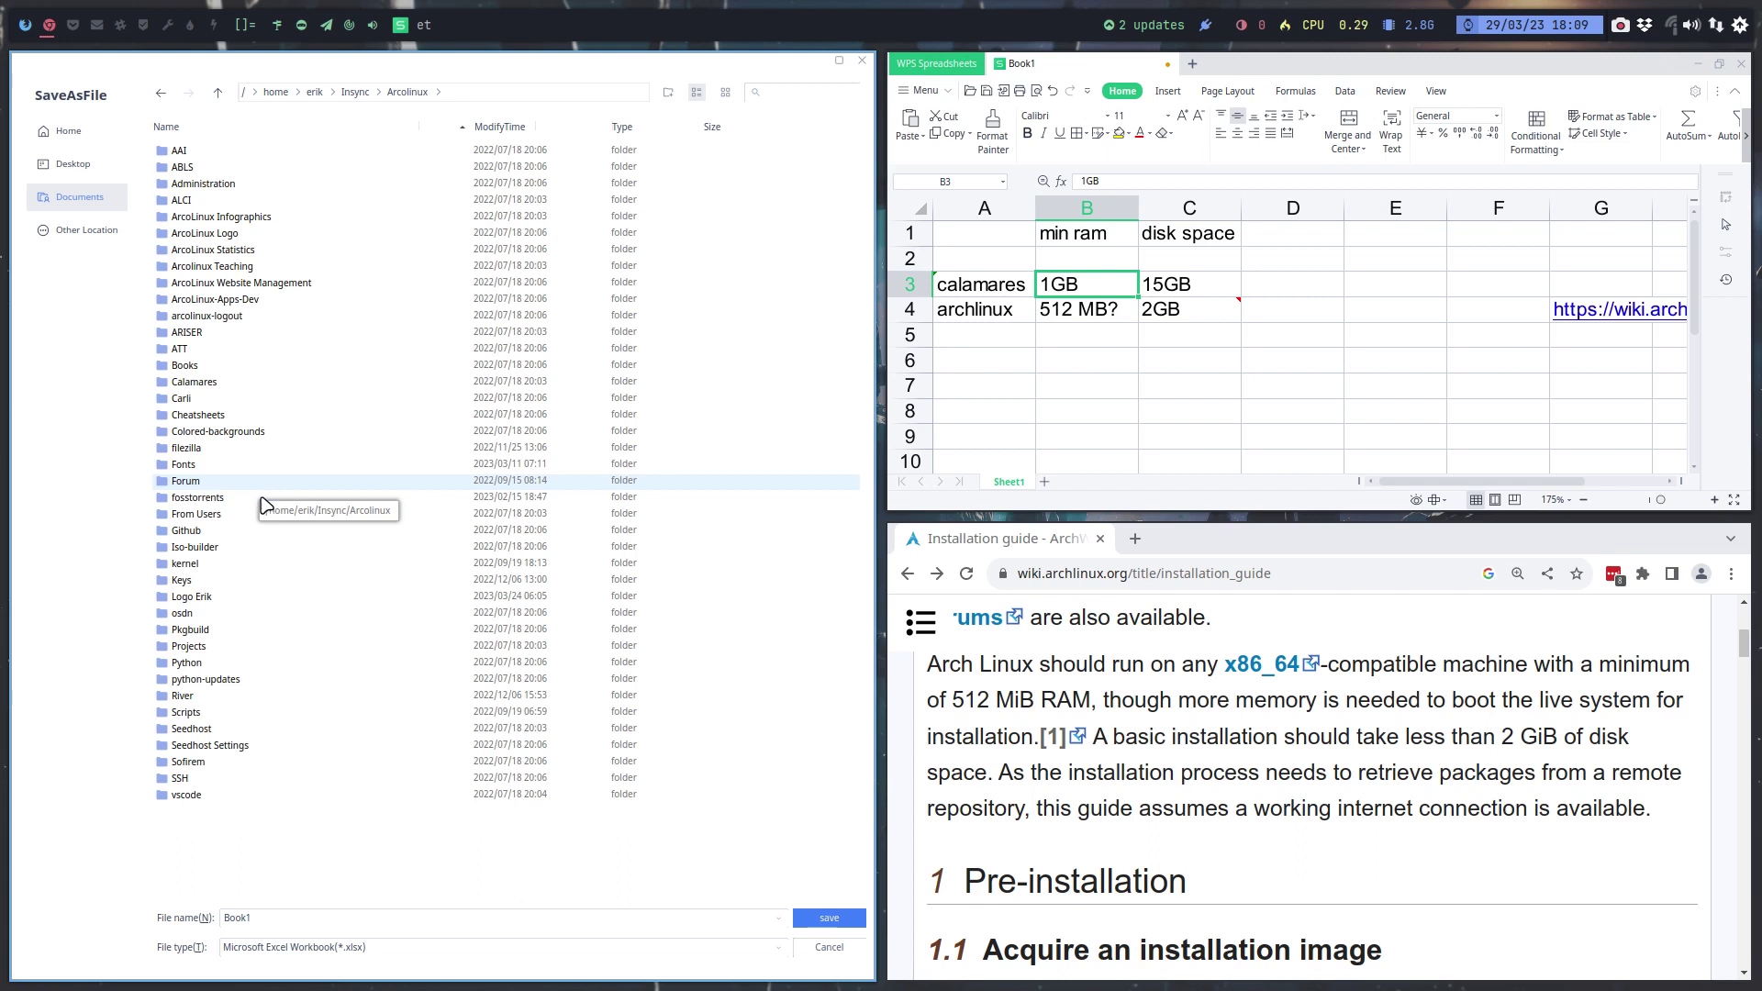
Save the workbook in the Arcolinux folder as minimum-requirements in Microsoft Excel Workbook (*.xlsx) format
double_click(224, 917)
text(minimum-r)
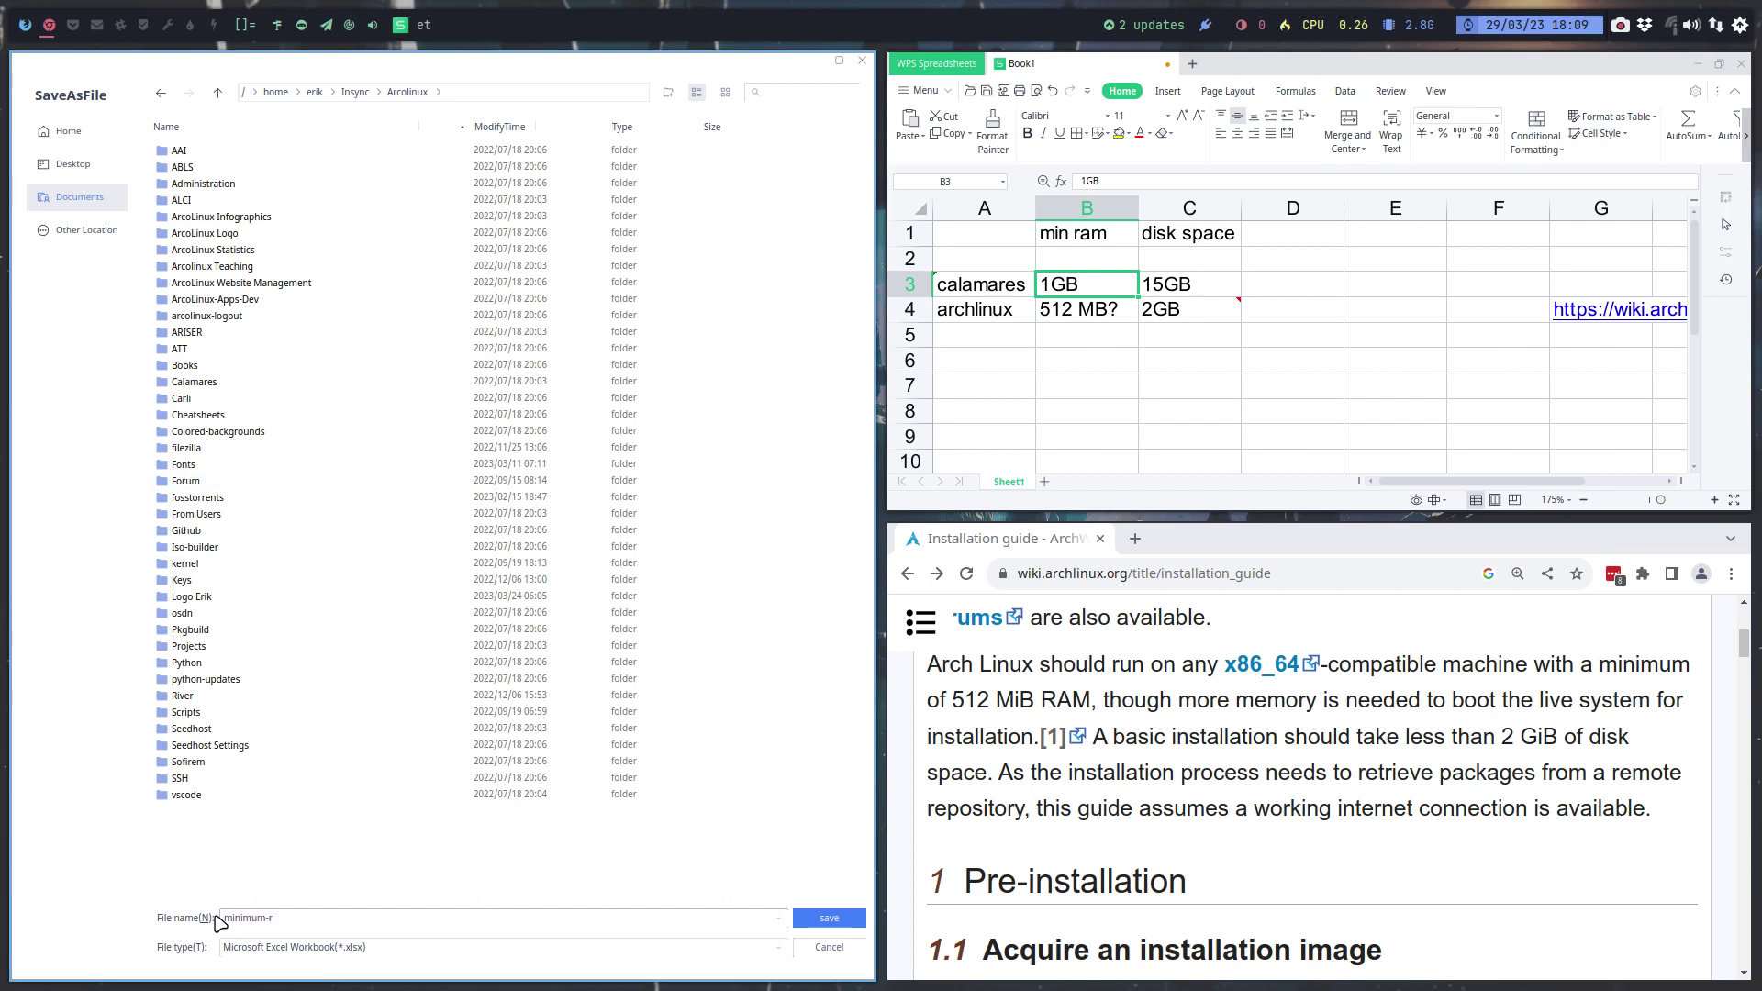
key(Return)
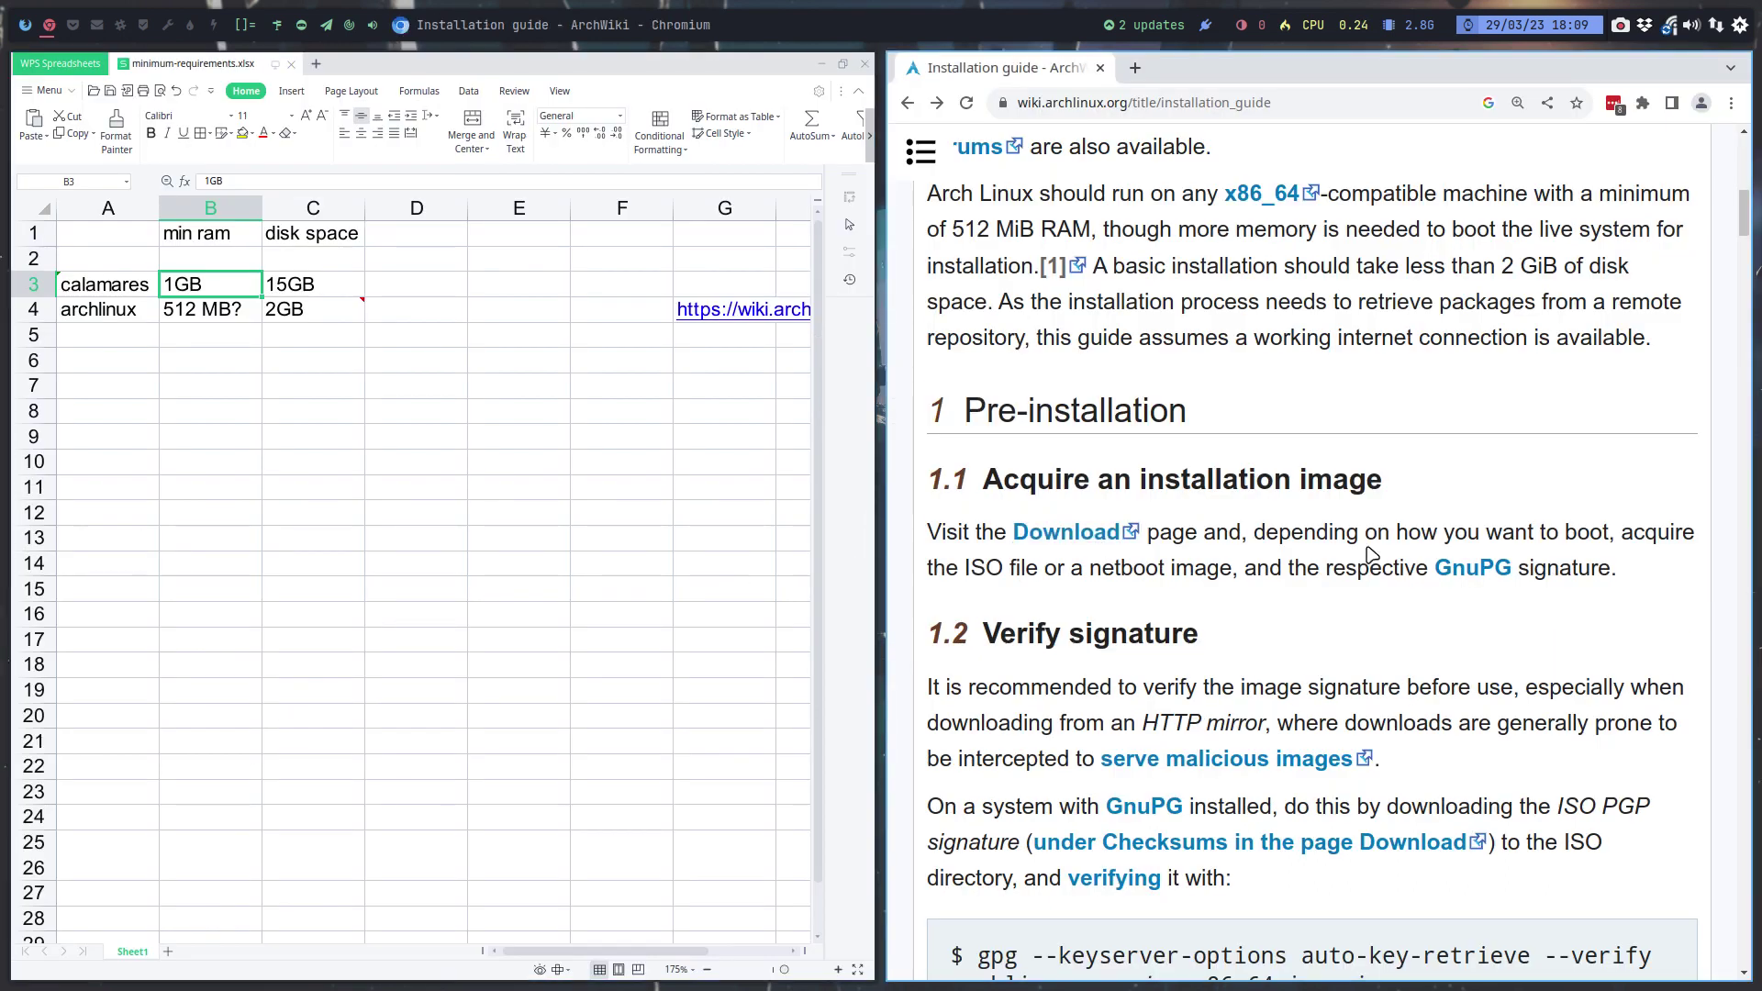
Switch to the workspace with Sublime Text and examine the check and required lists in welcome.conf
click(25, 26)
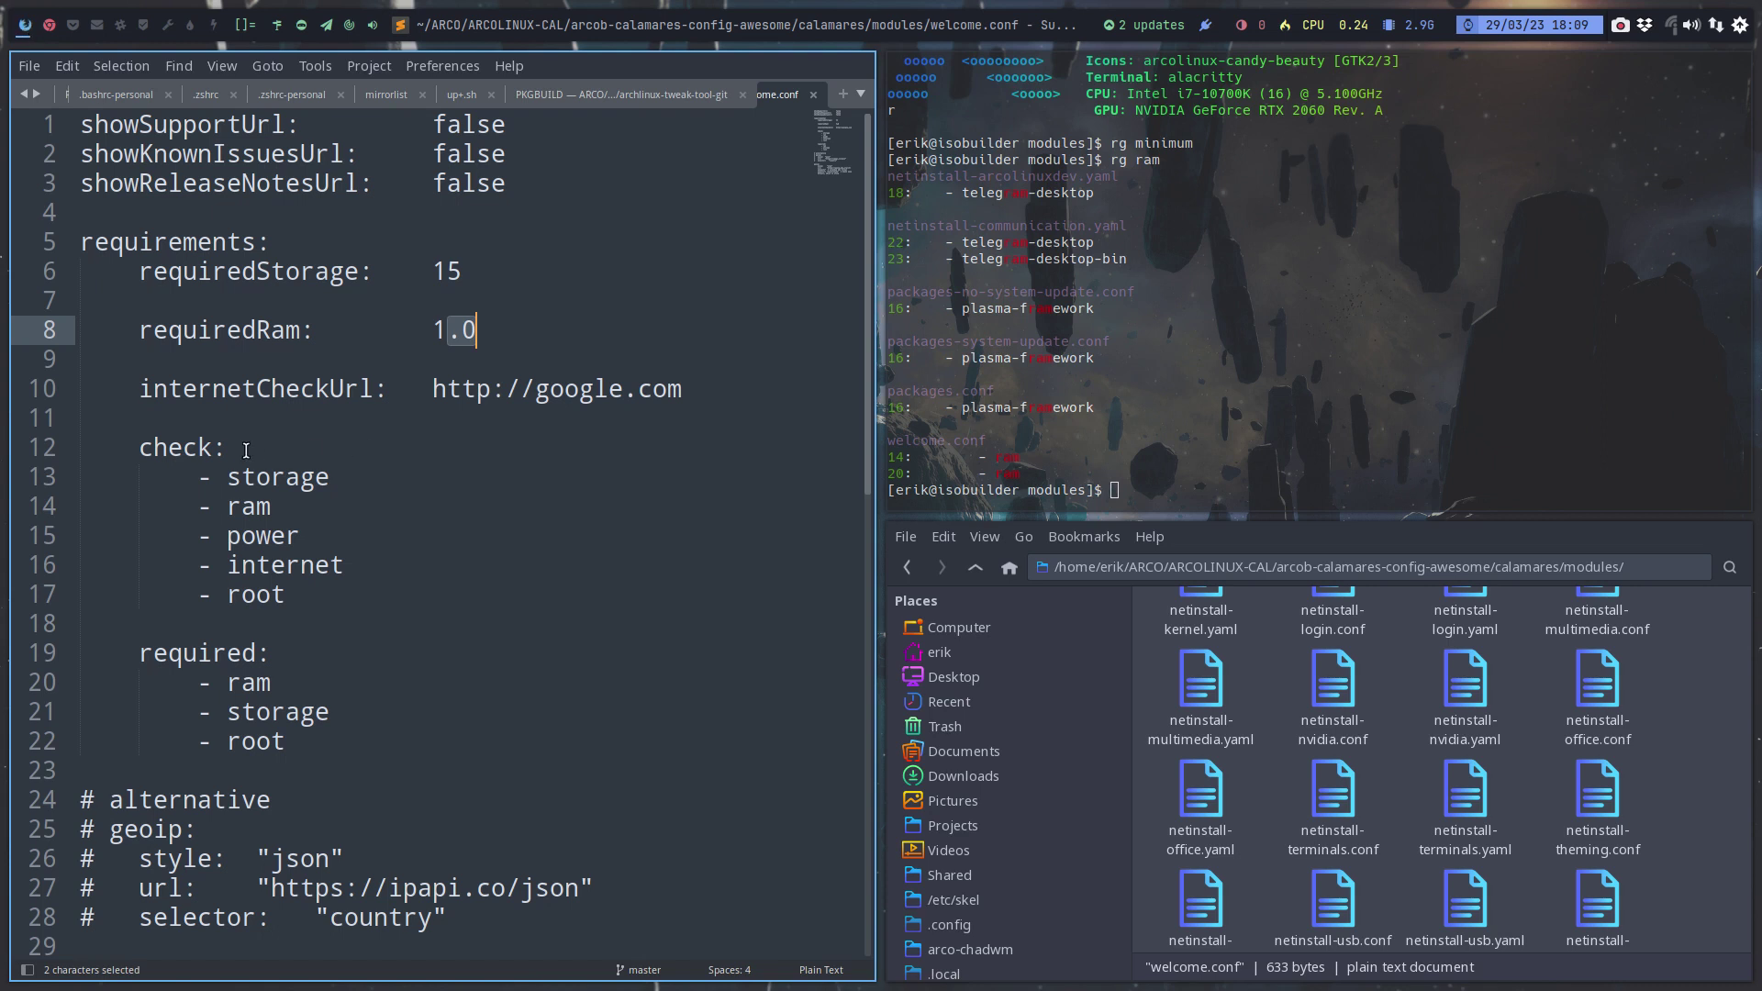
double_click(188, 450)
click(266, 475)
click(262, 503)
click(264, 536)
click(274, 566)
click(268, 596)
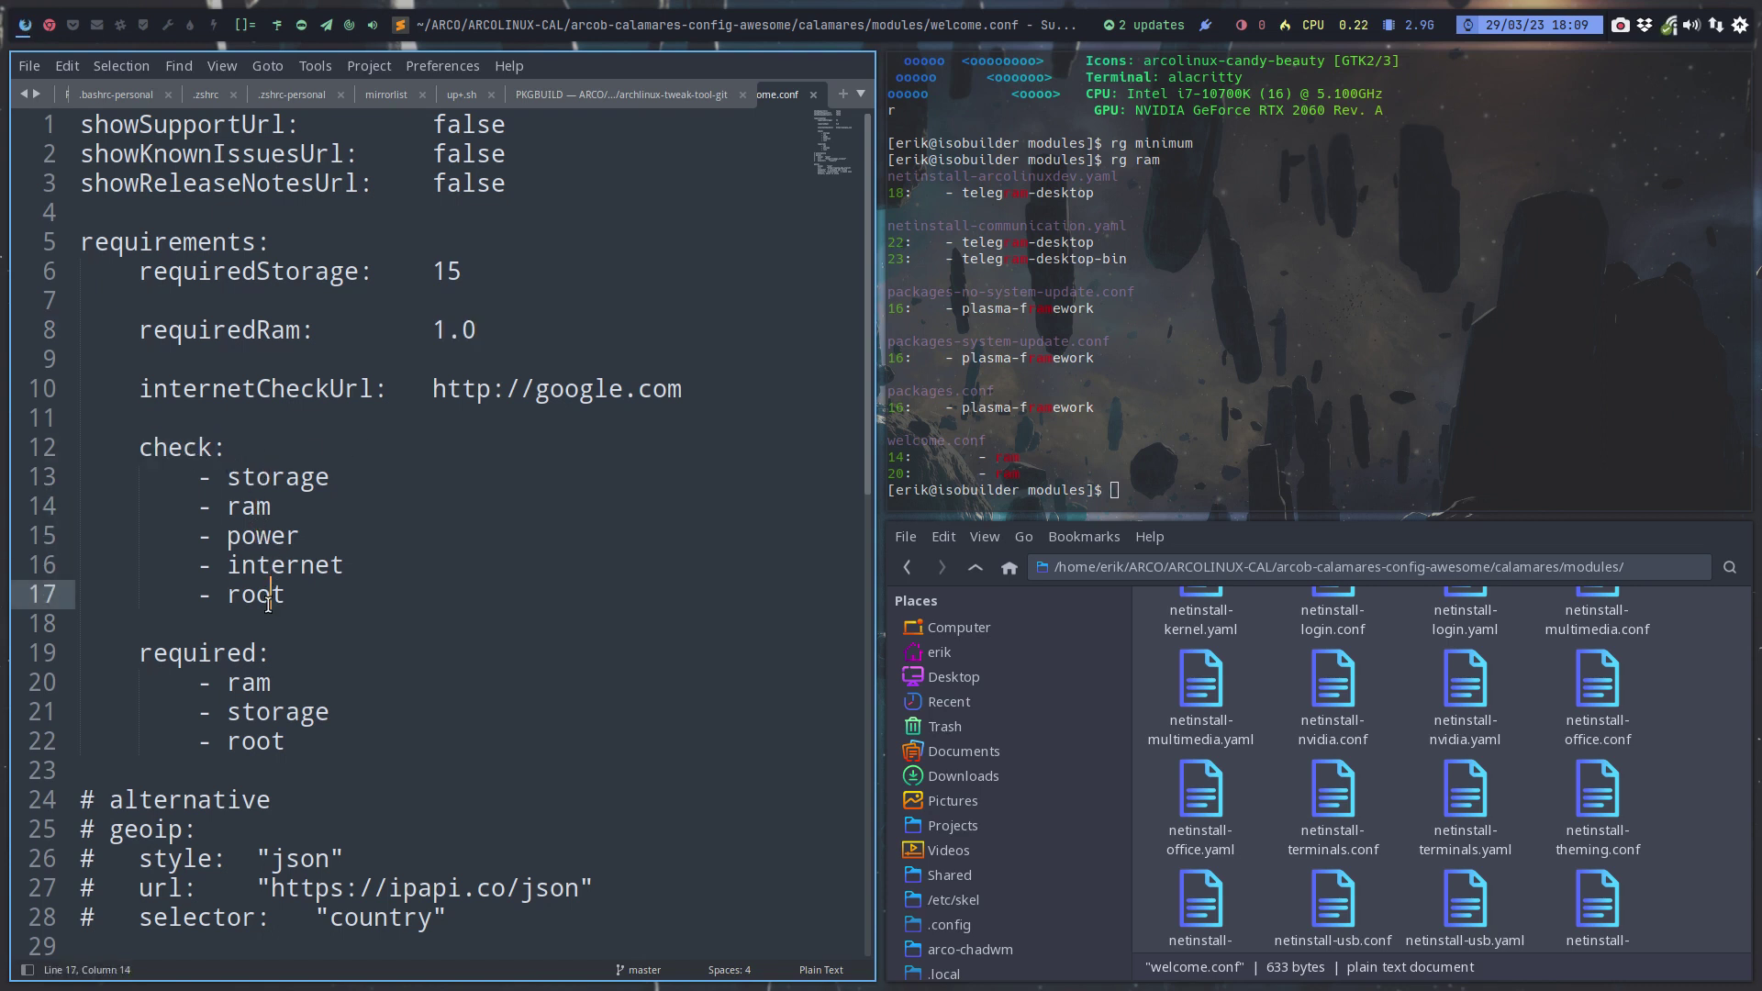
click(258, 686)
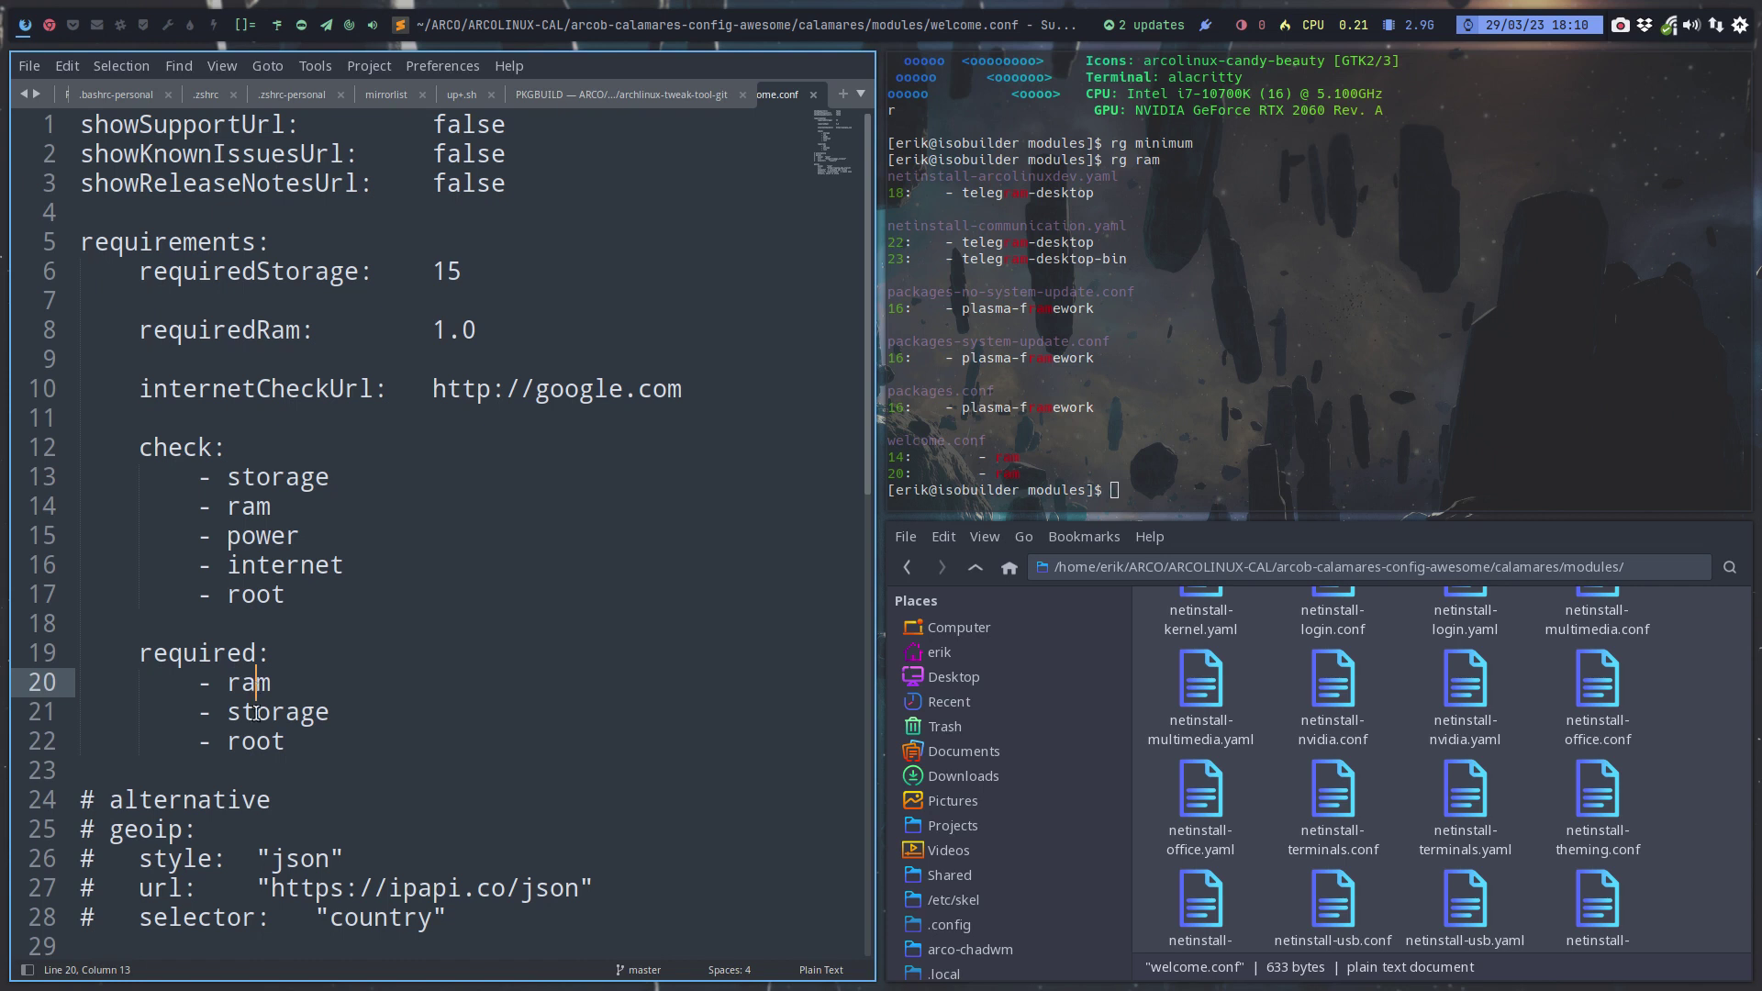
double_click(263, 716)
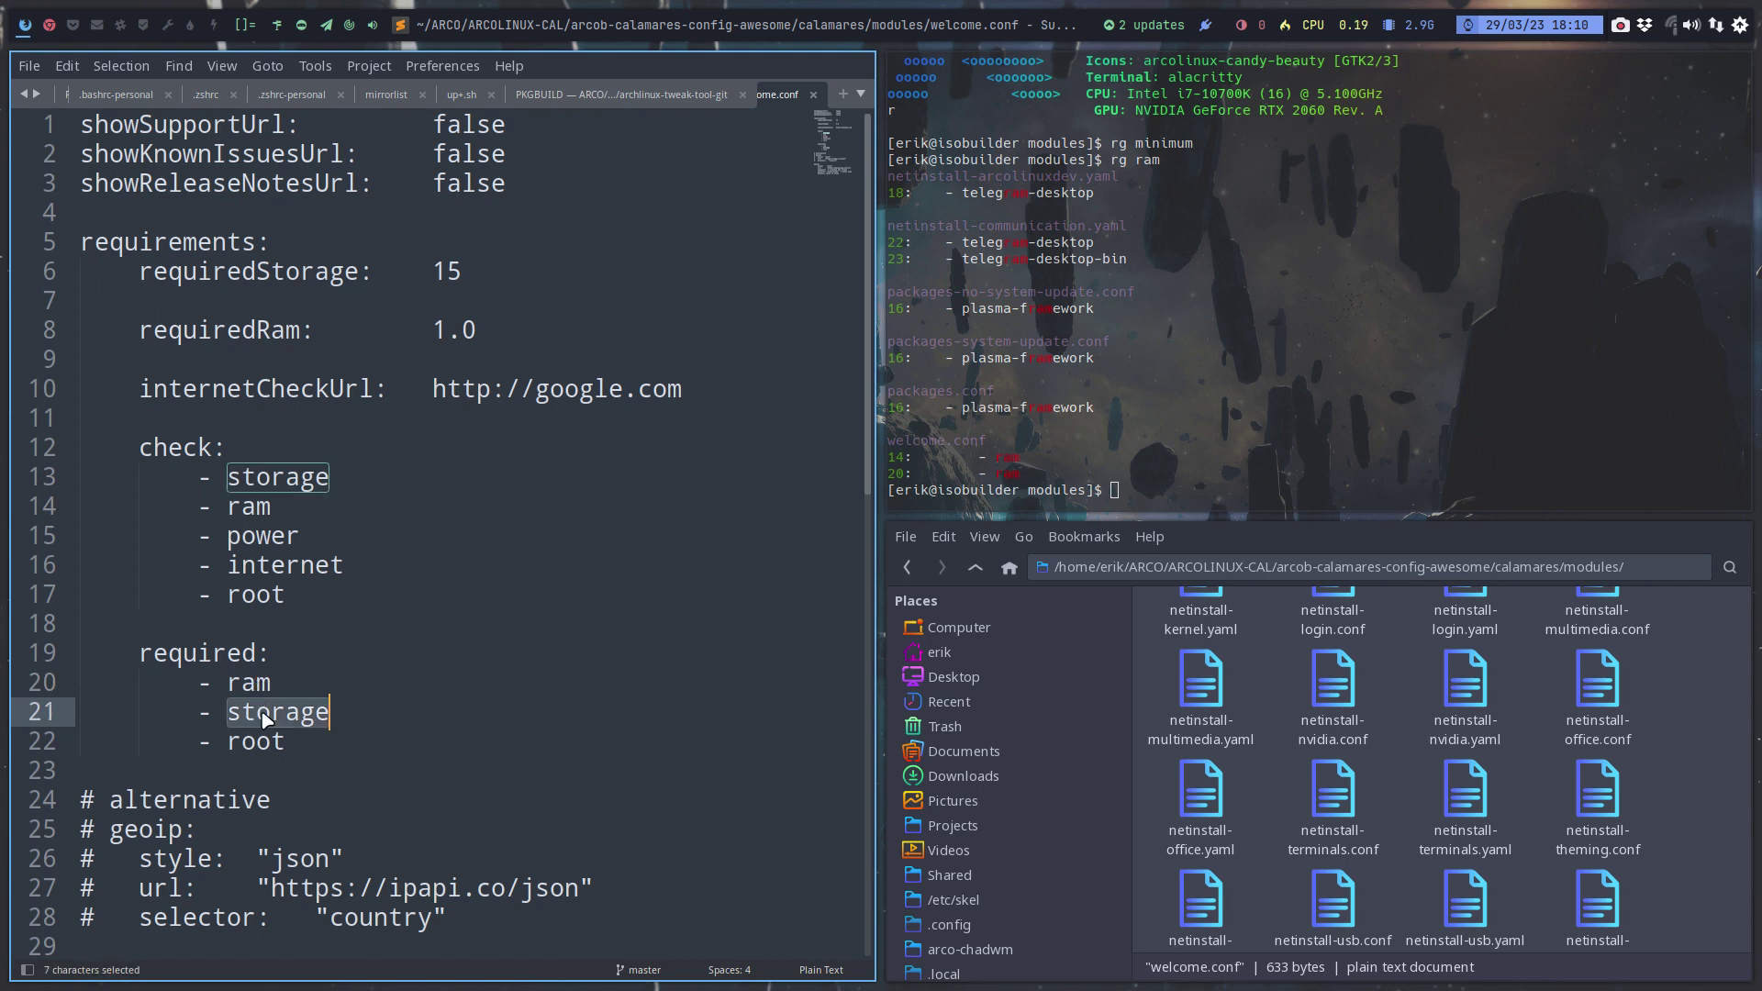
double_click(266, 745)
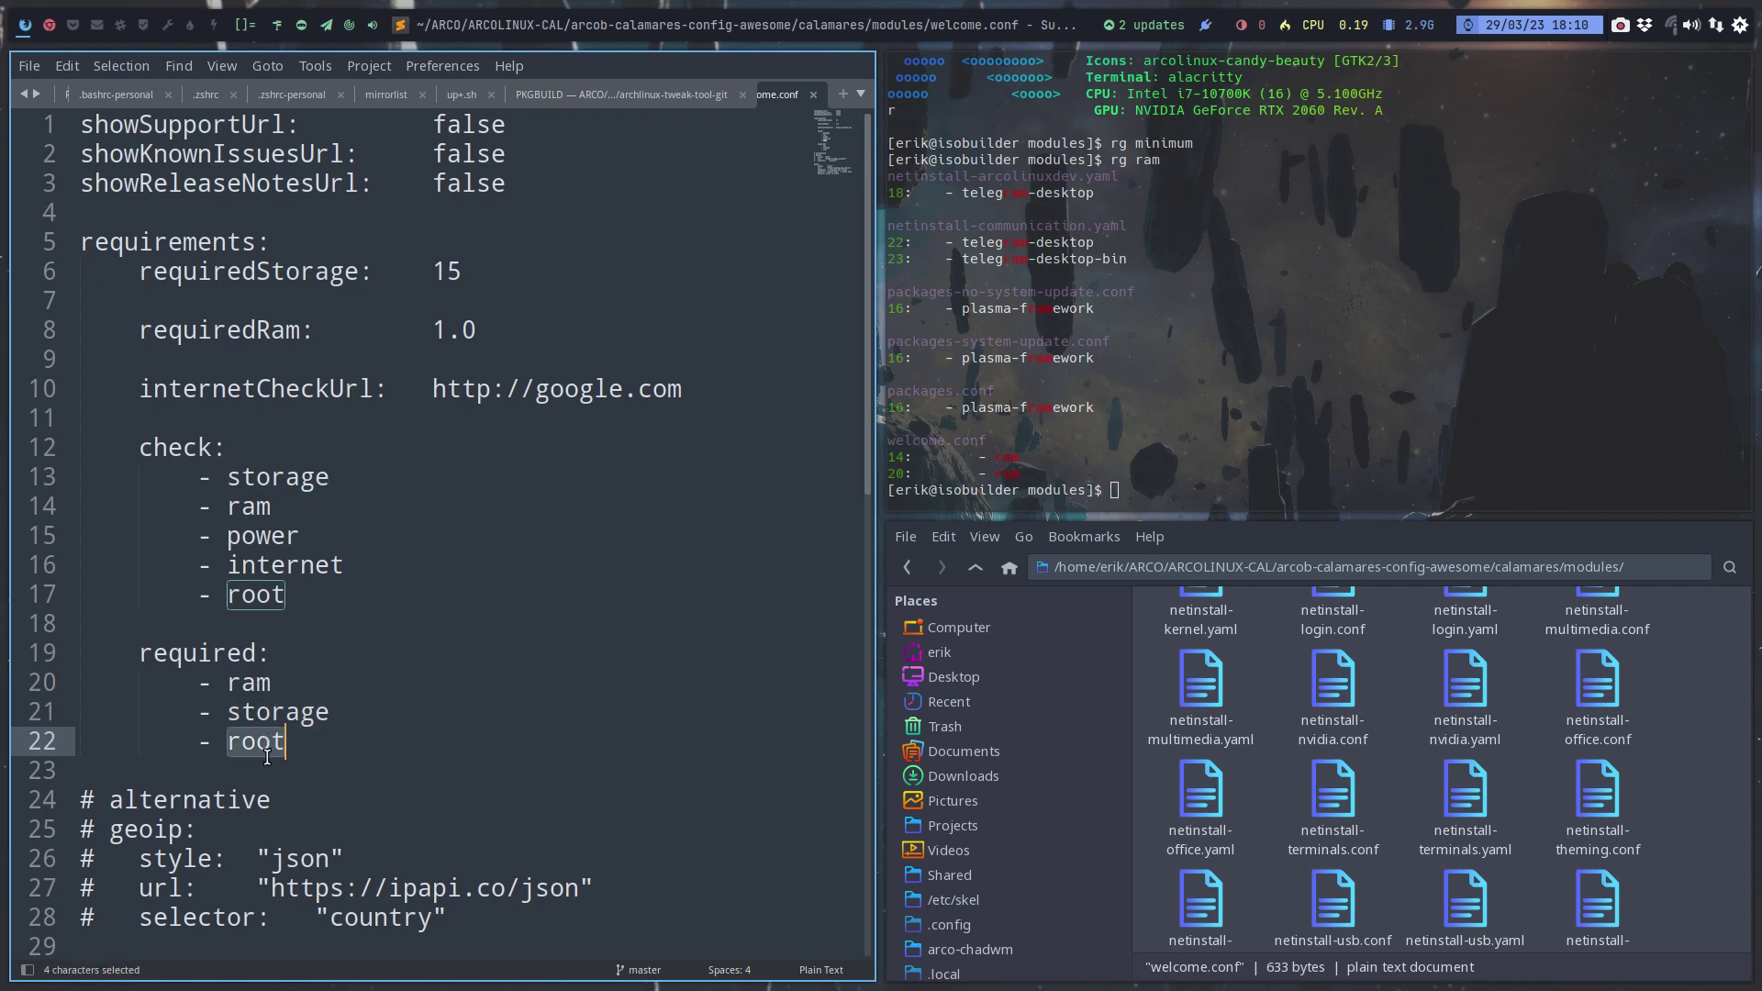
triple_click(205, 657)
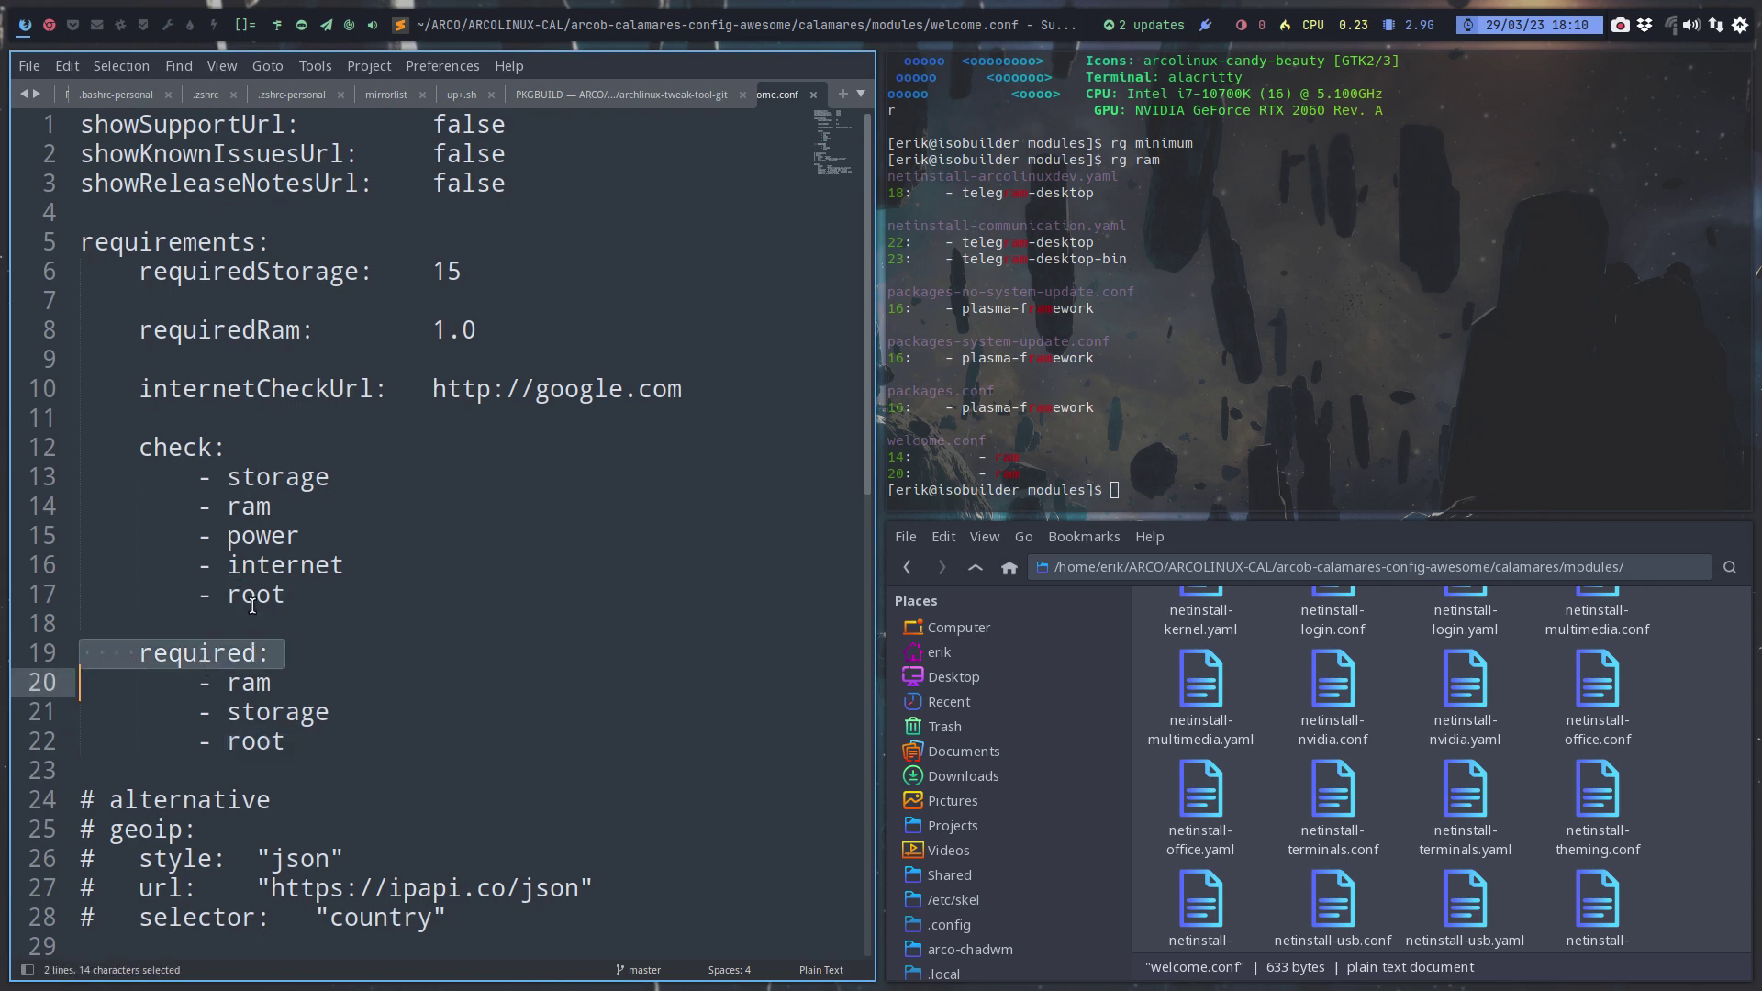
Close all files open in the text editor, and close the editor and terminal windows
click(39, 69)
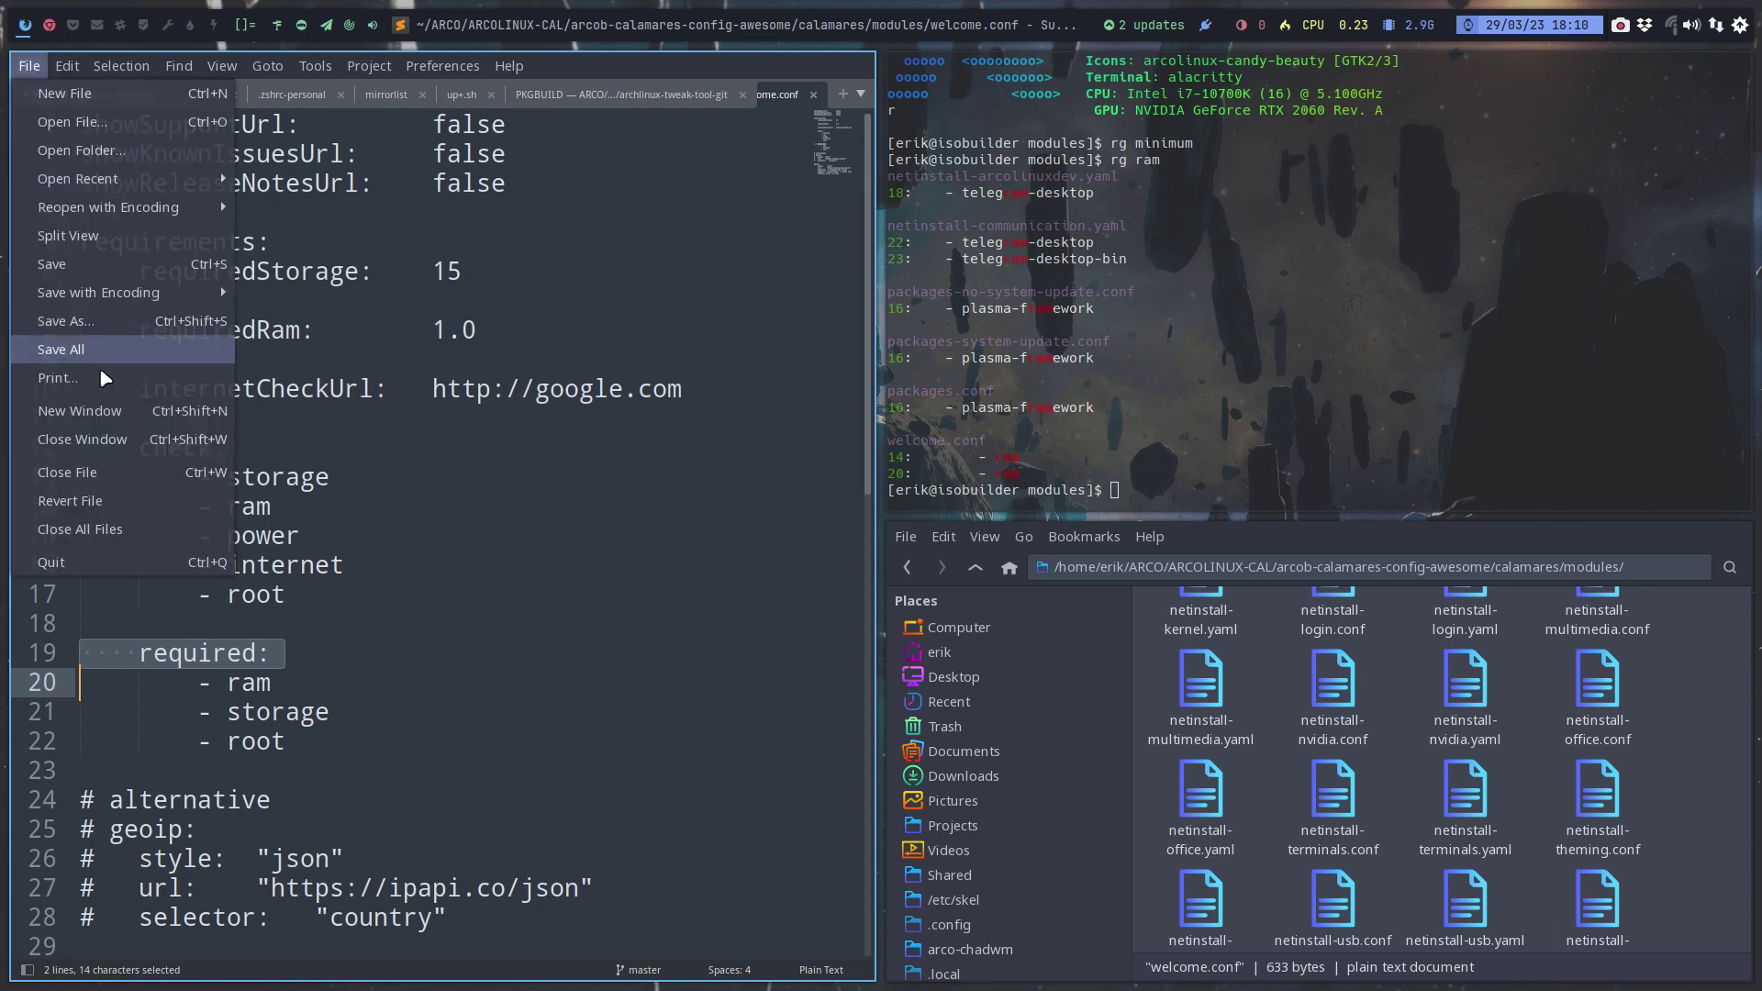
click(113, 519)
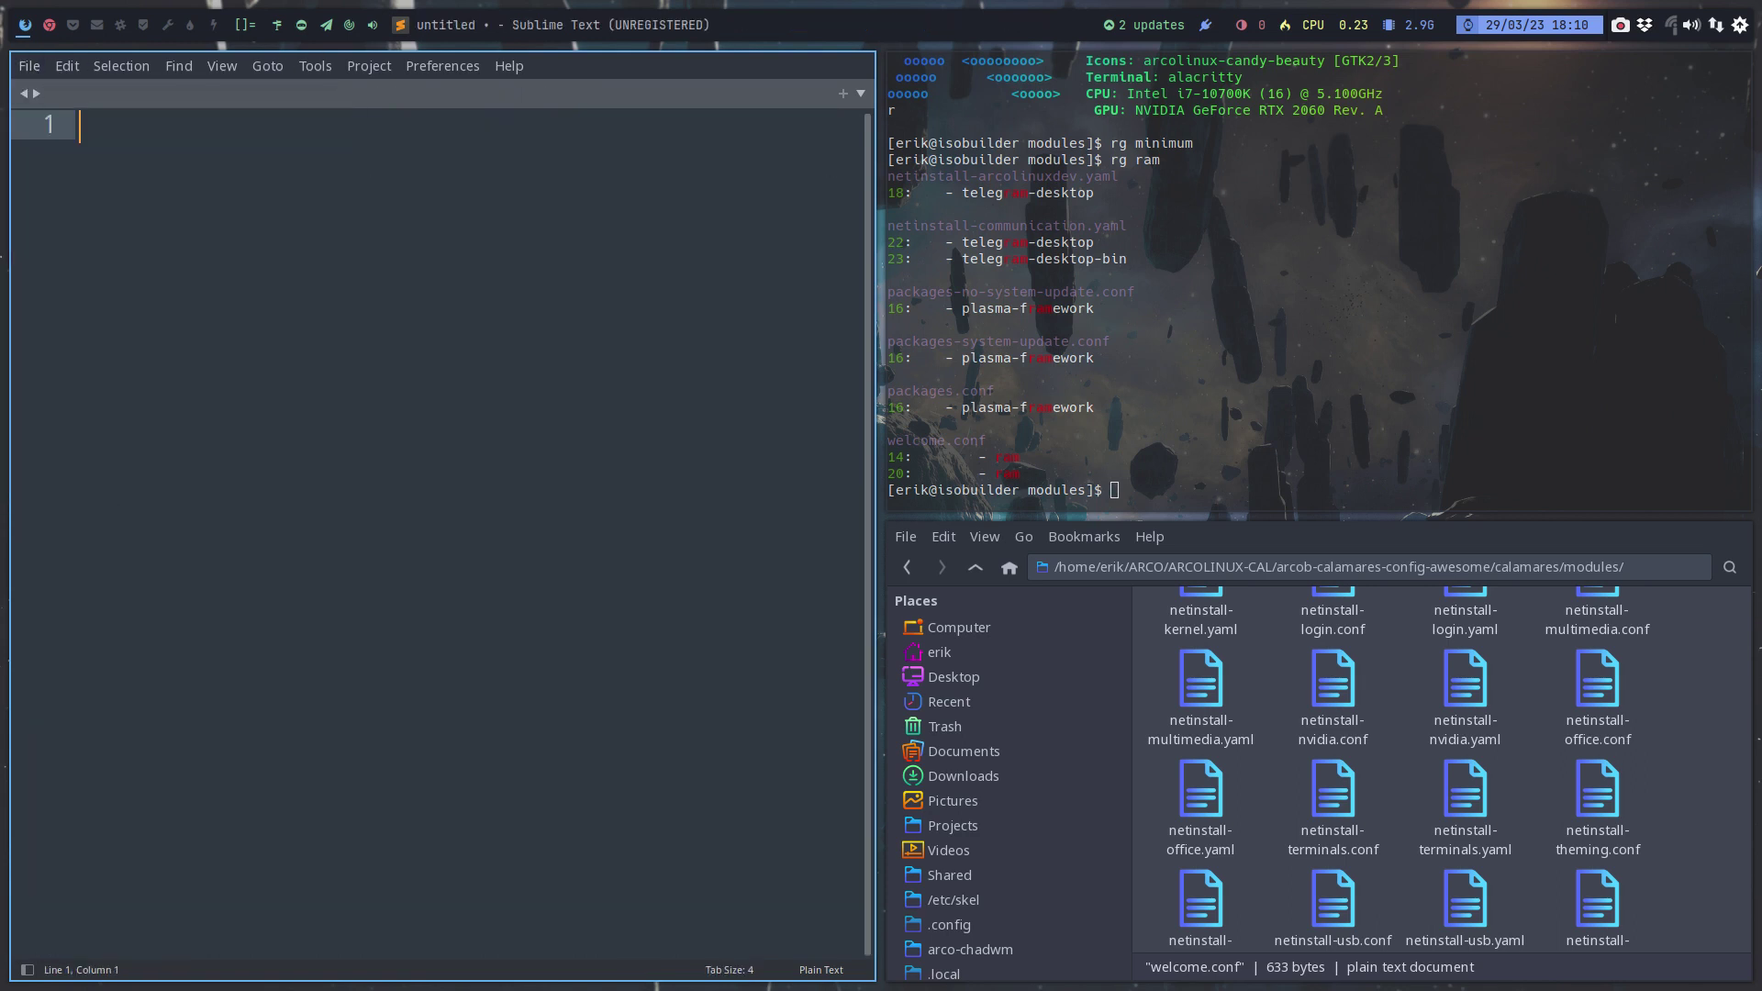
key(super+q)
key(super+q)
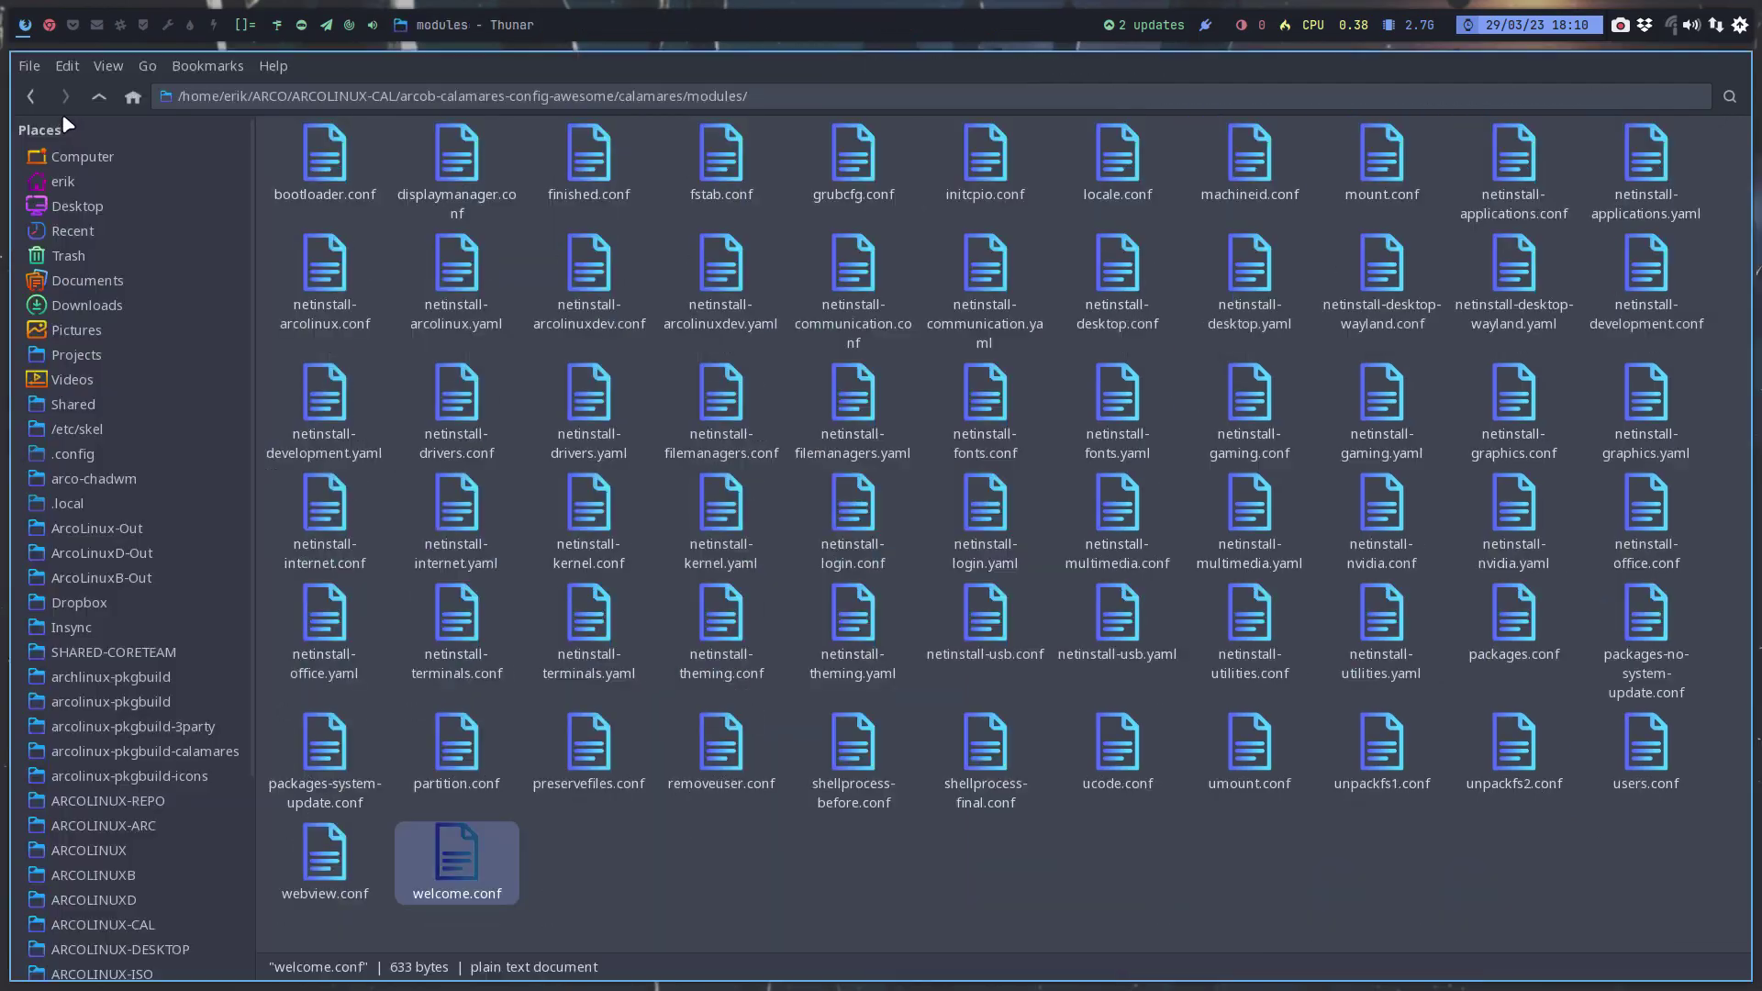
Return to the workspace with the spreadsheet and Chromium, and search the web for endeavouros
click(50, 27)
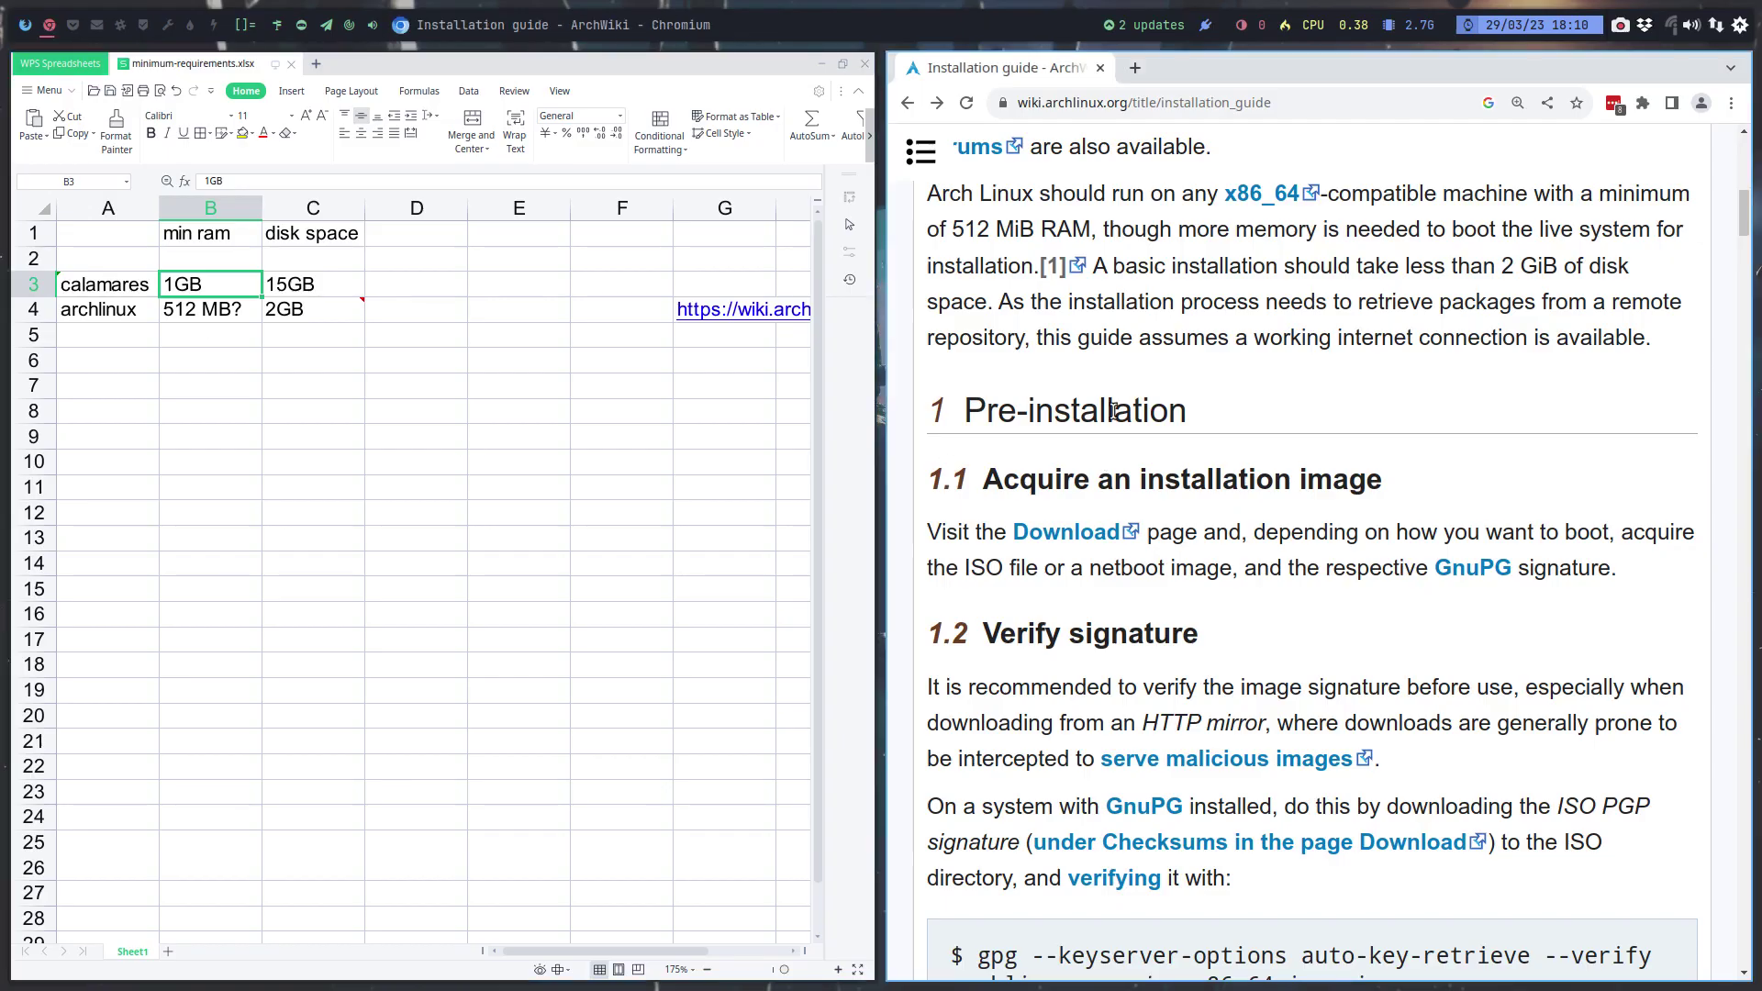
click(1131, 103)
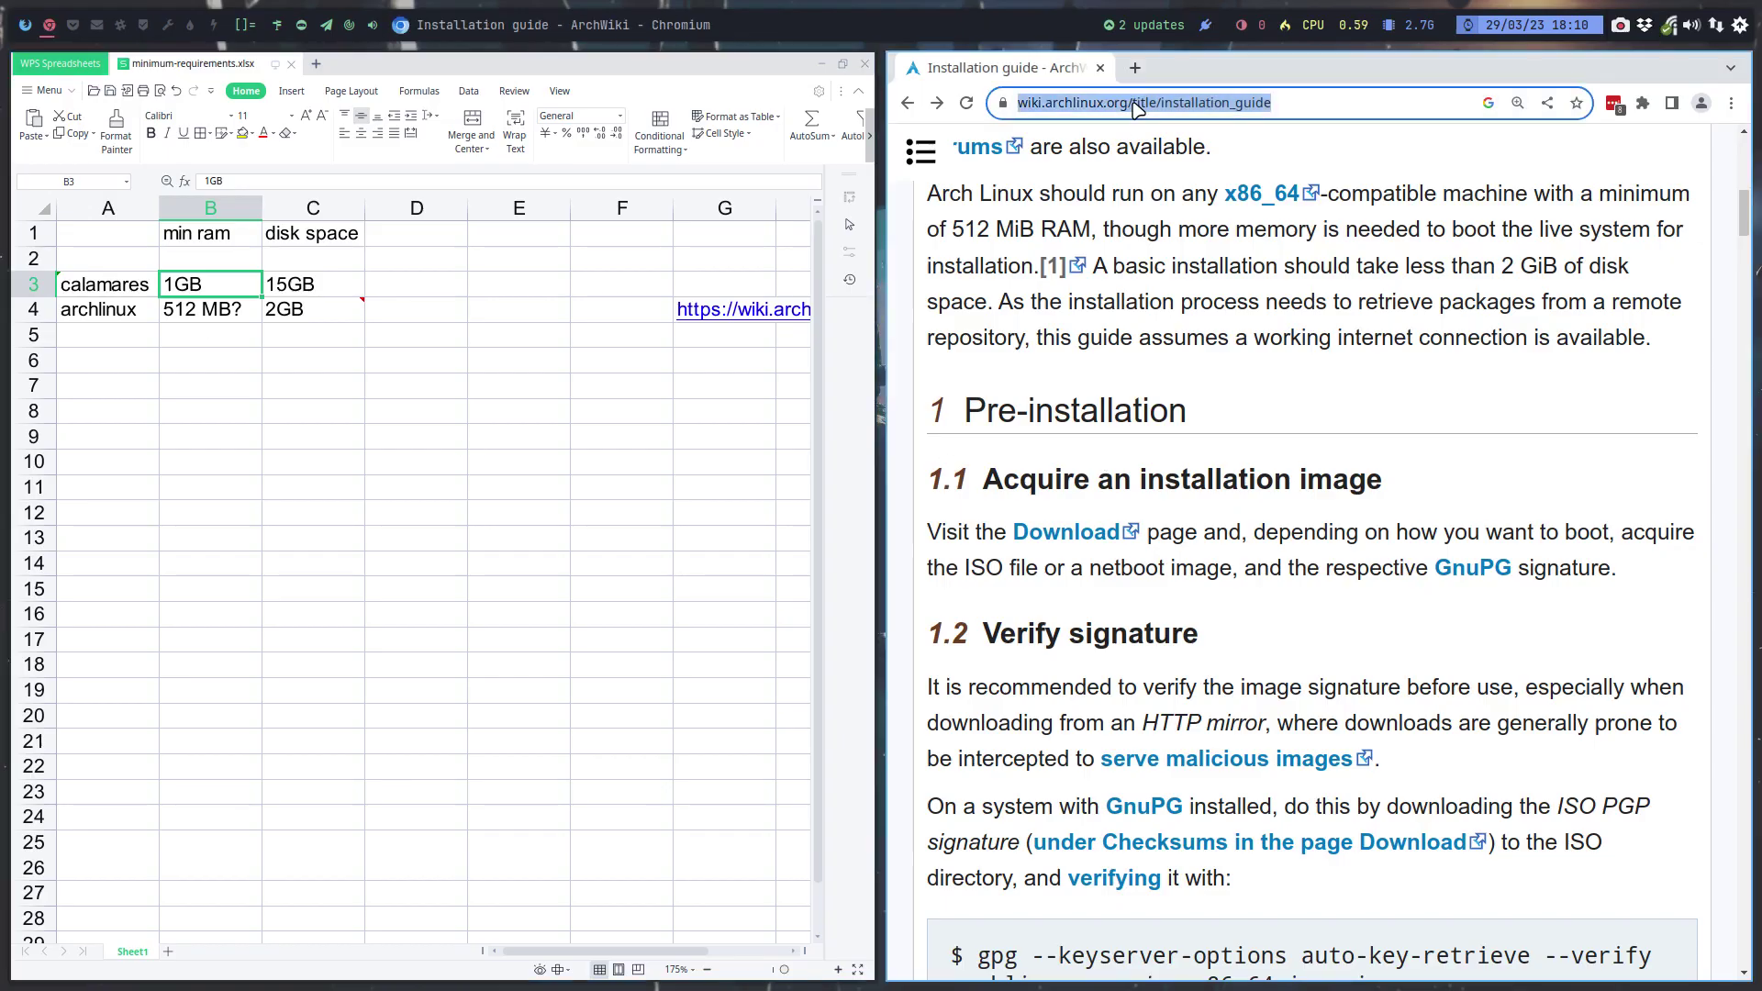
text(env)
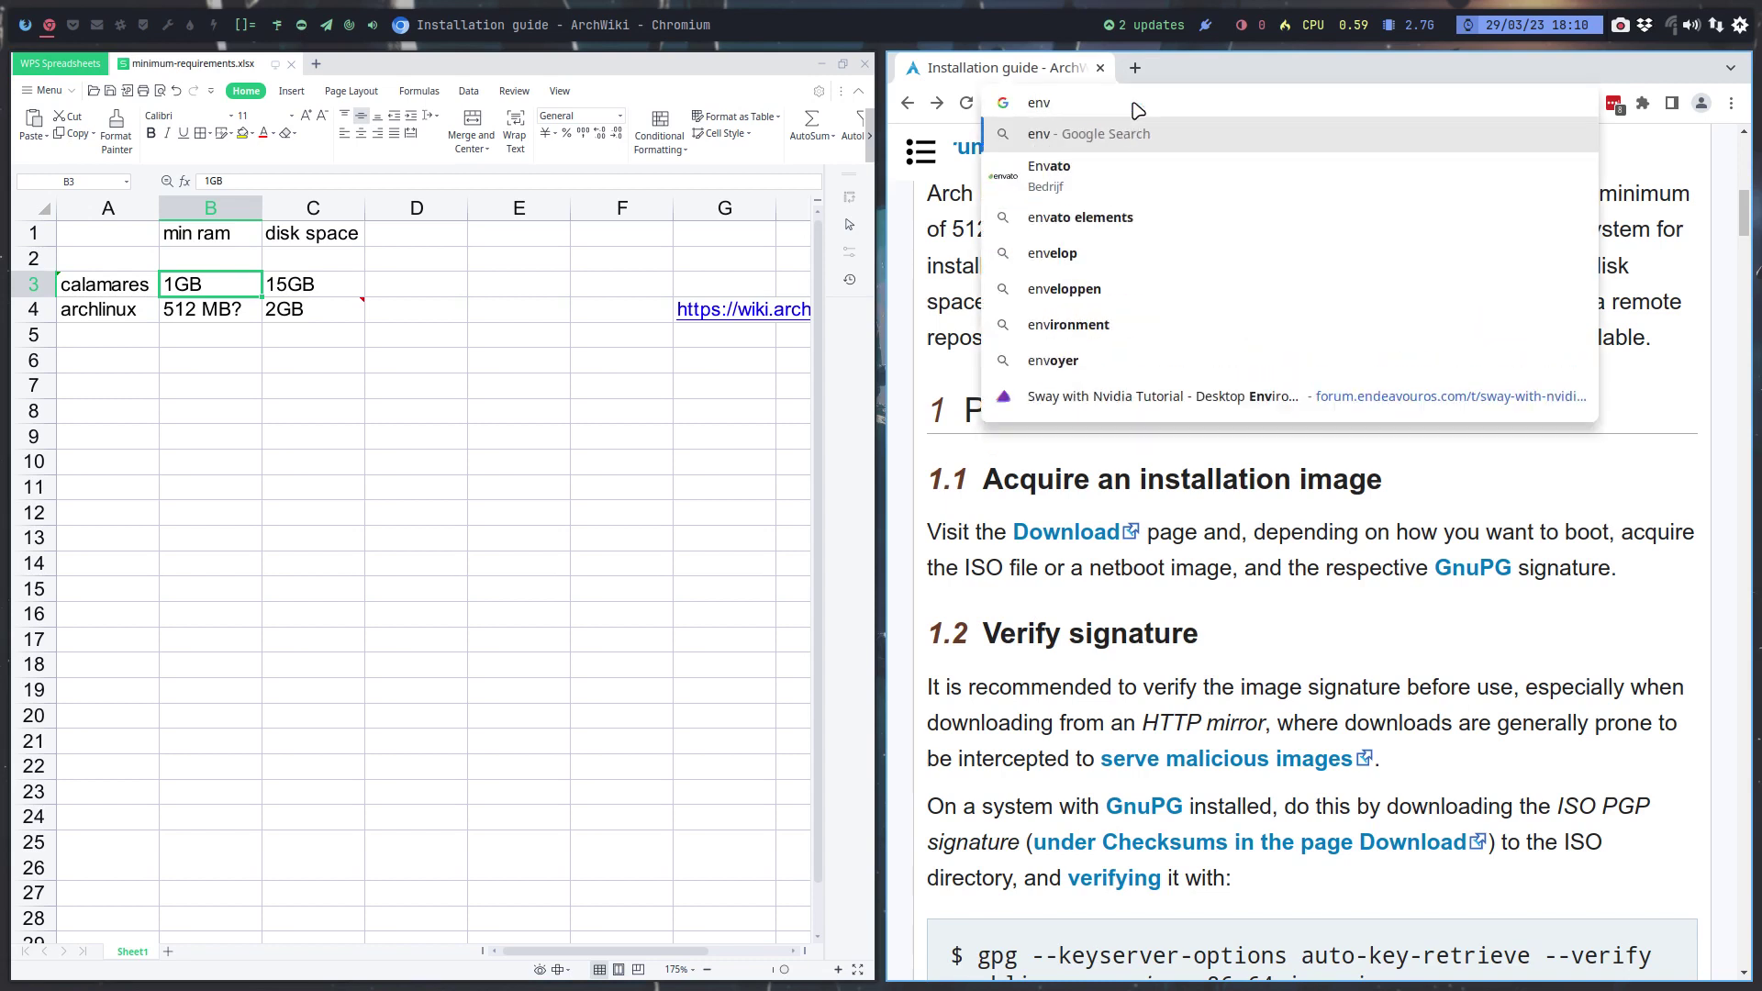
key(BackSpace)
text(deav)
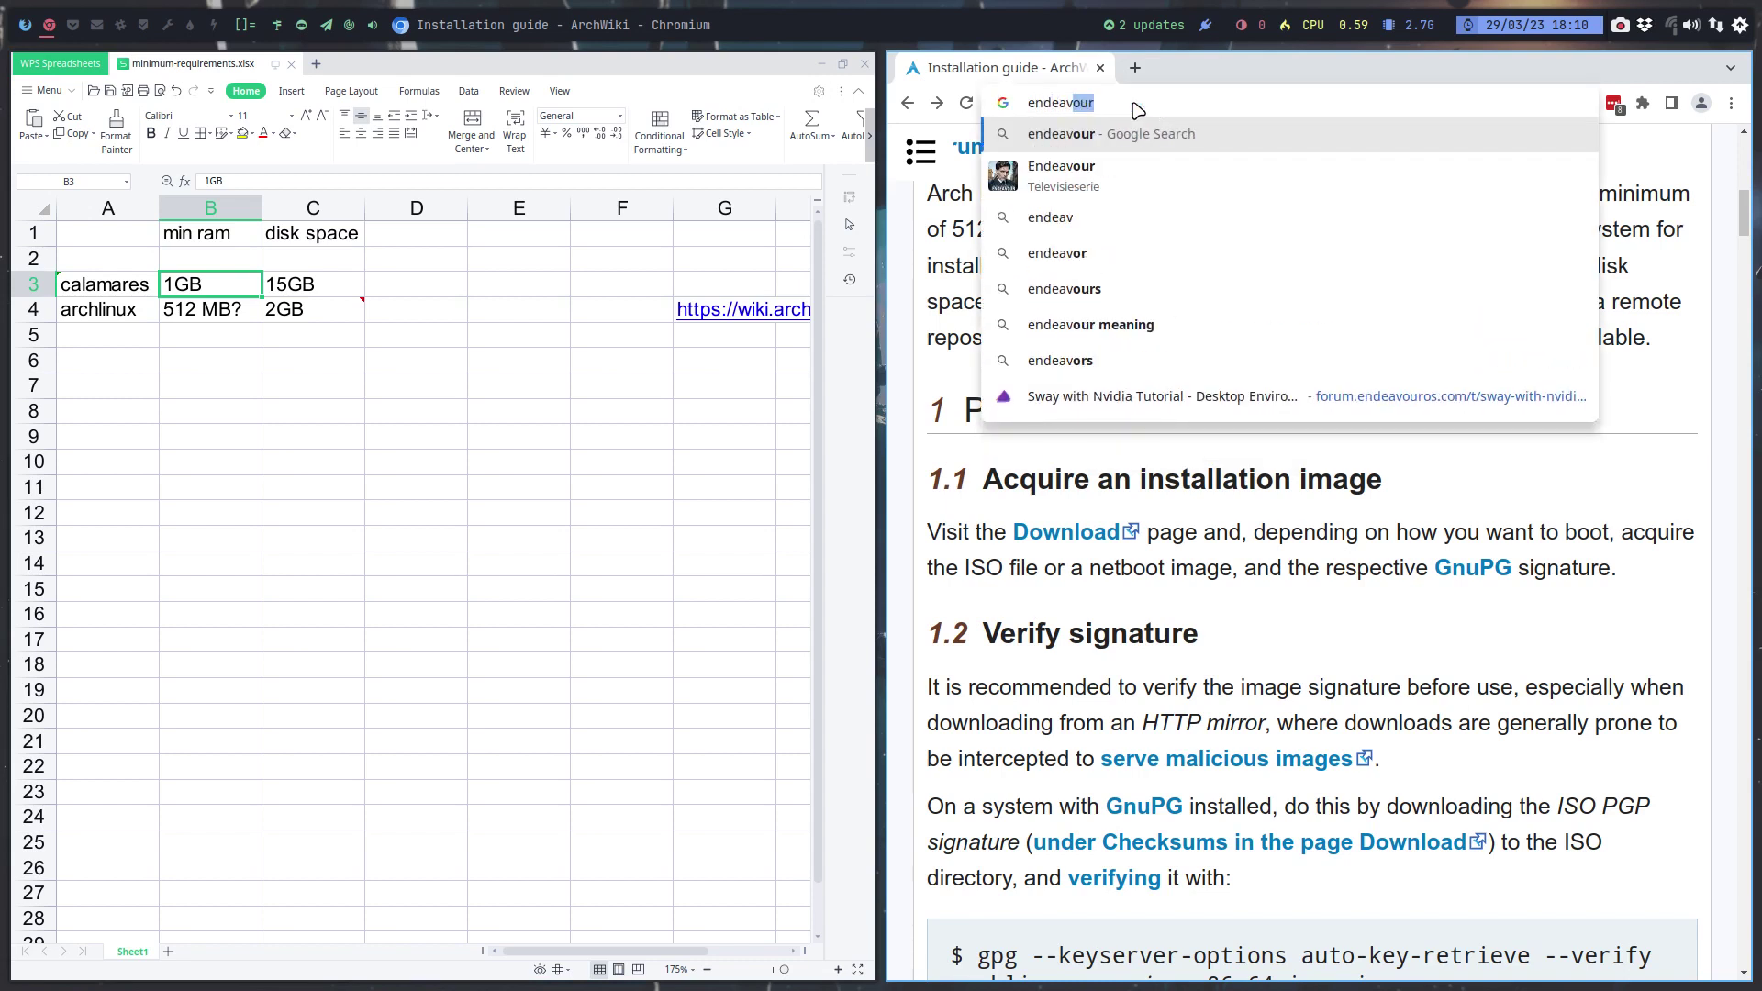
text(ouros)
key(Return)
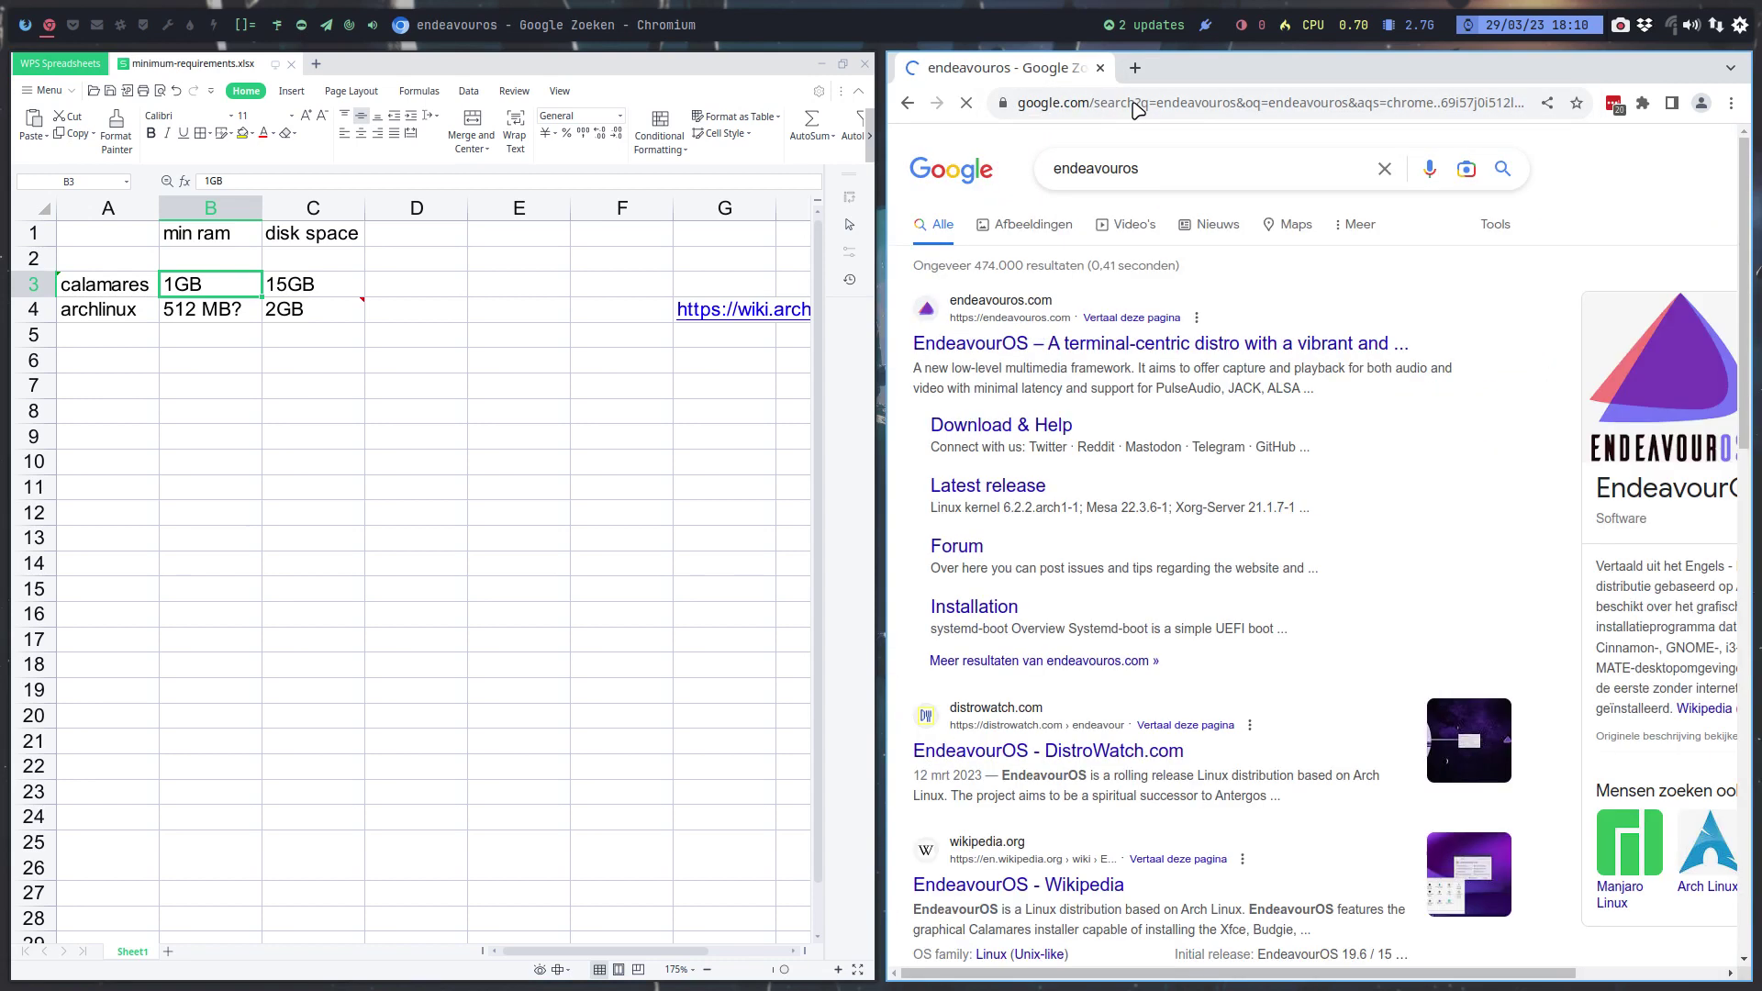
Refine the web search to endeavouros system requirements
click(1198, 178)
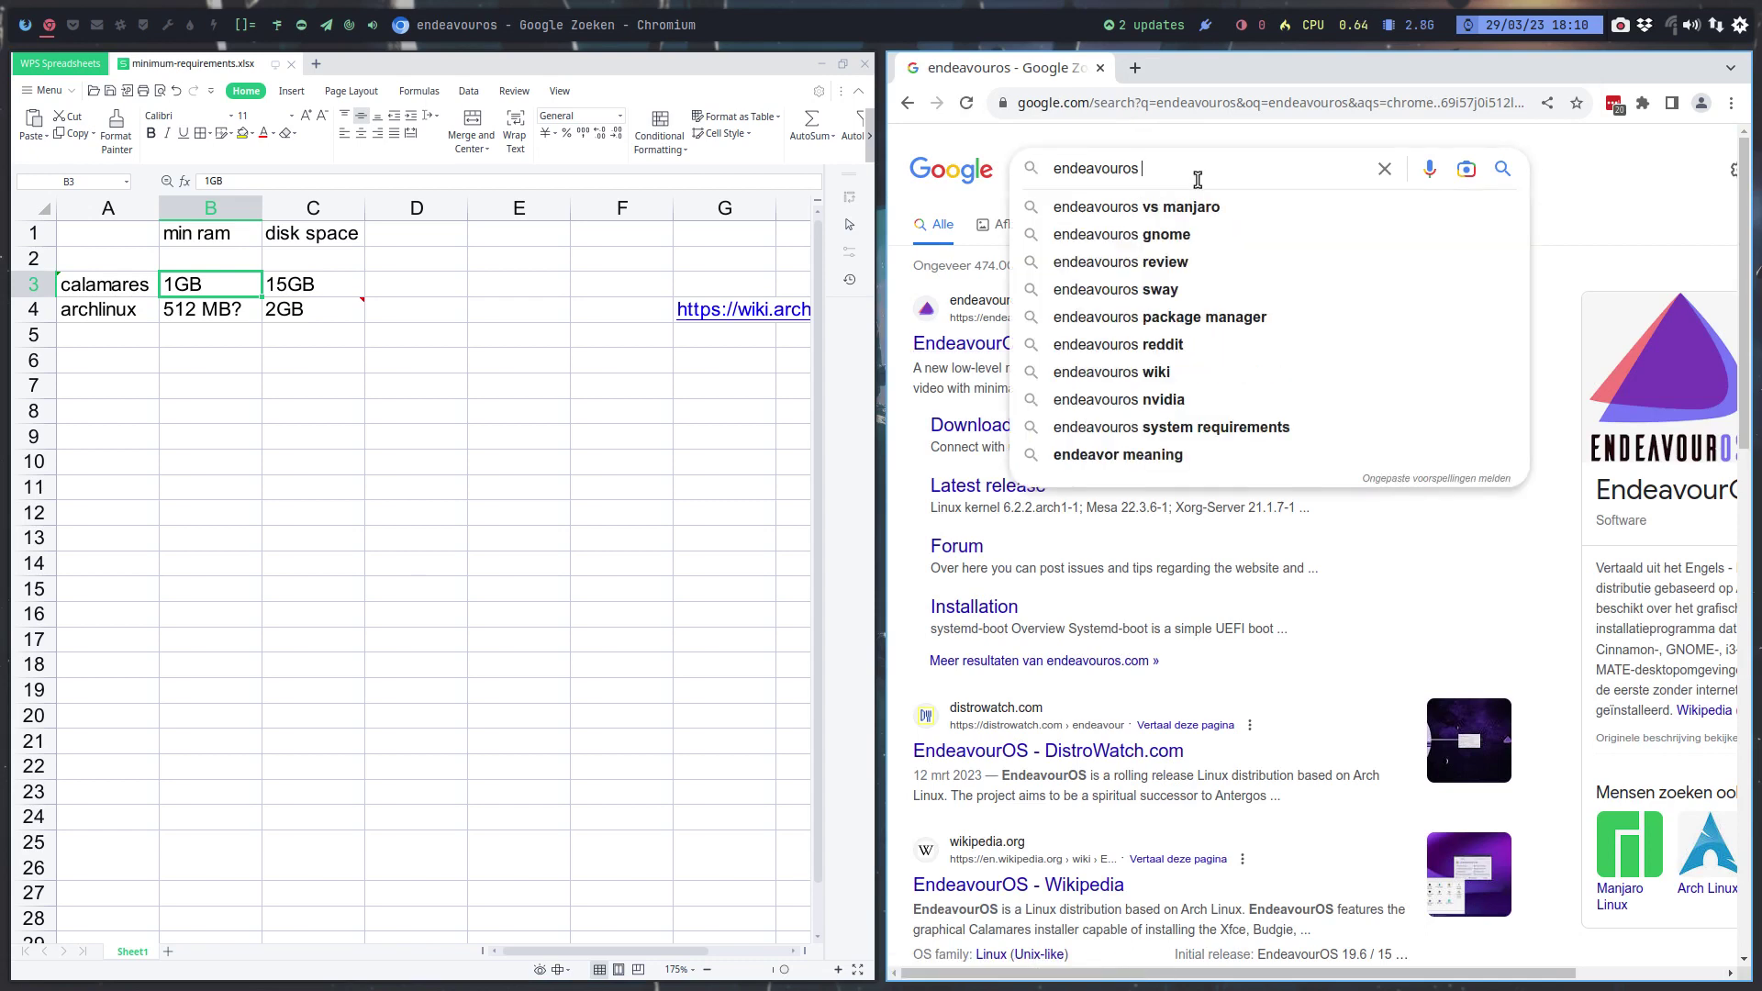
text(sytem)
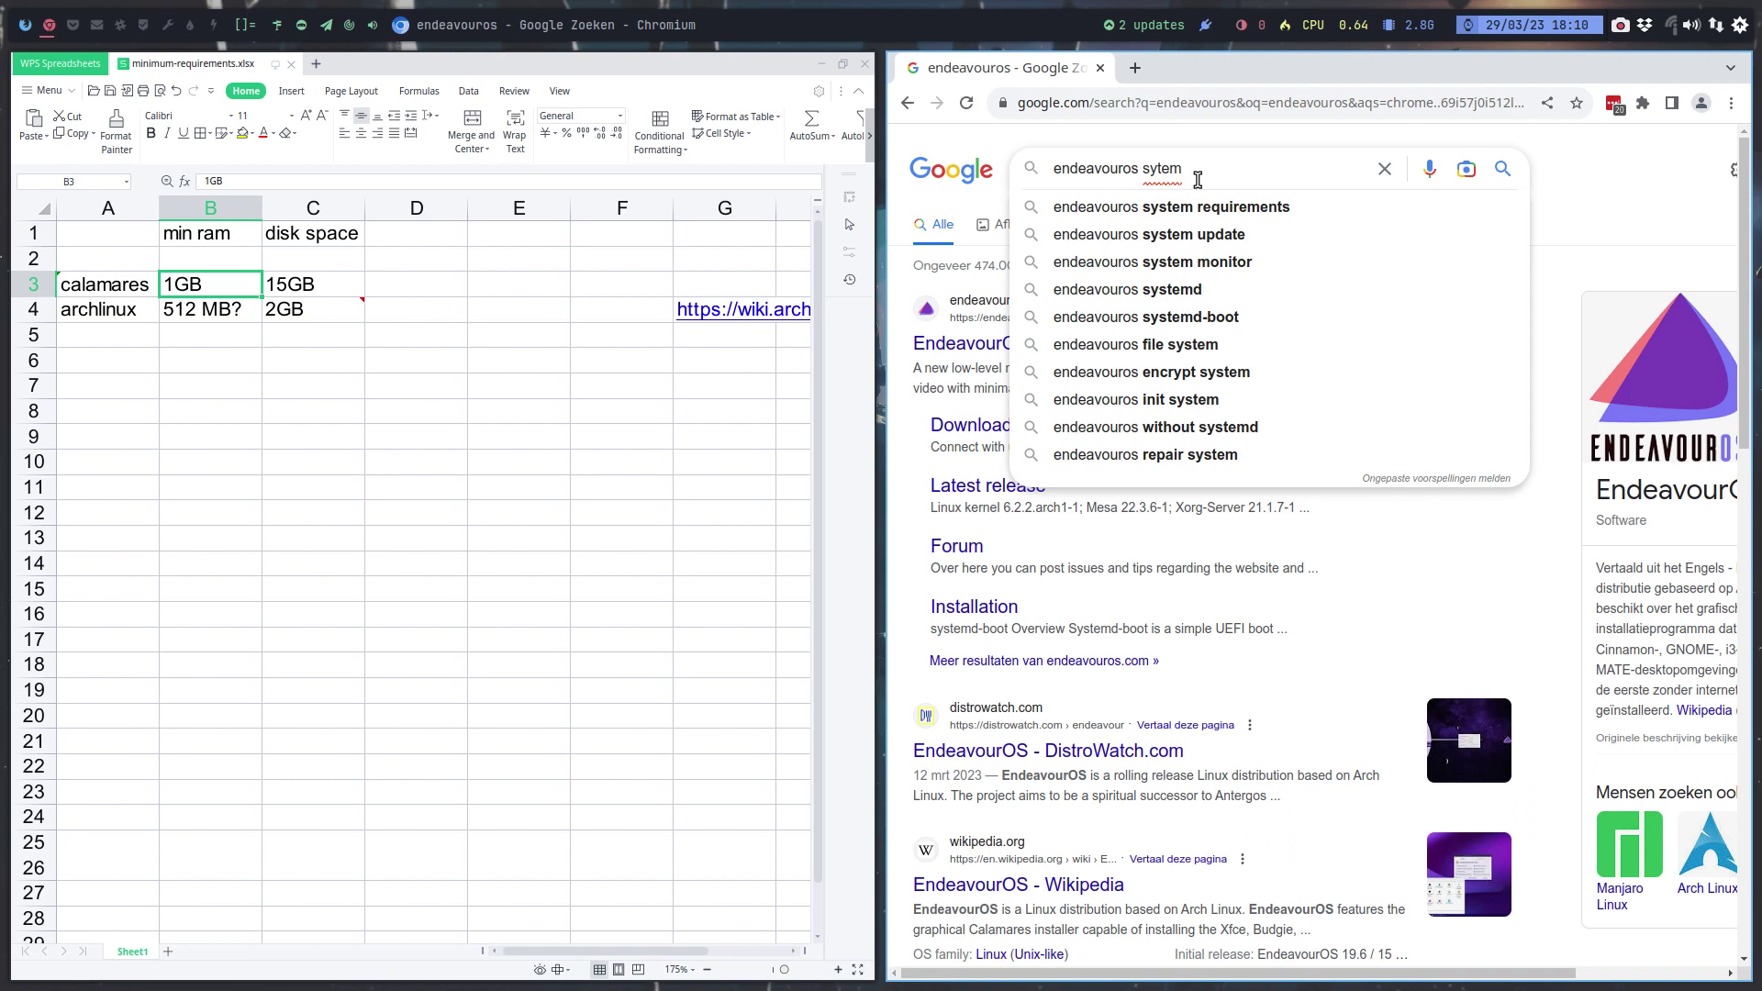
key(Down)
key(Return)
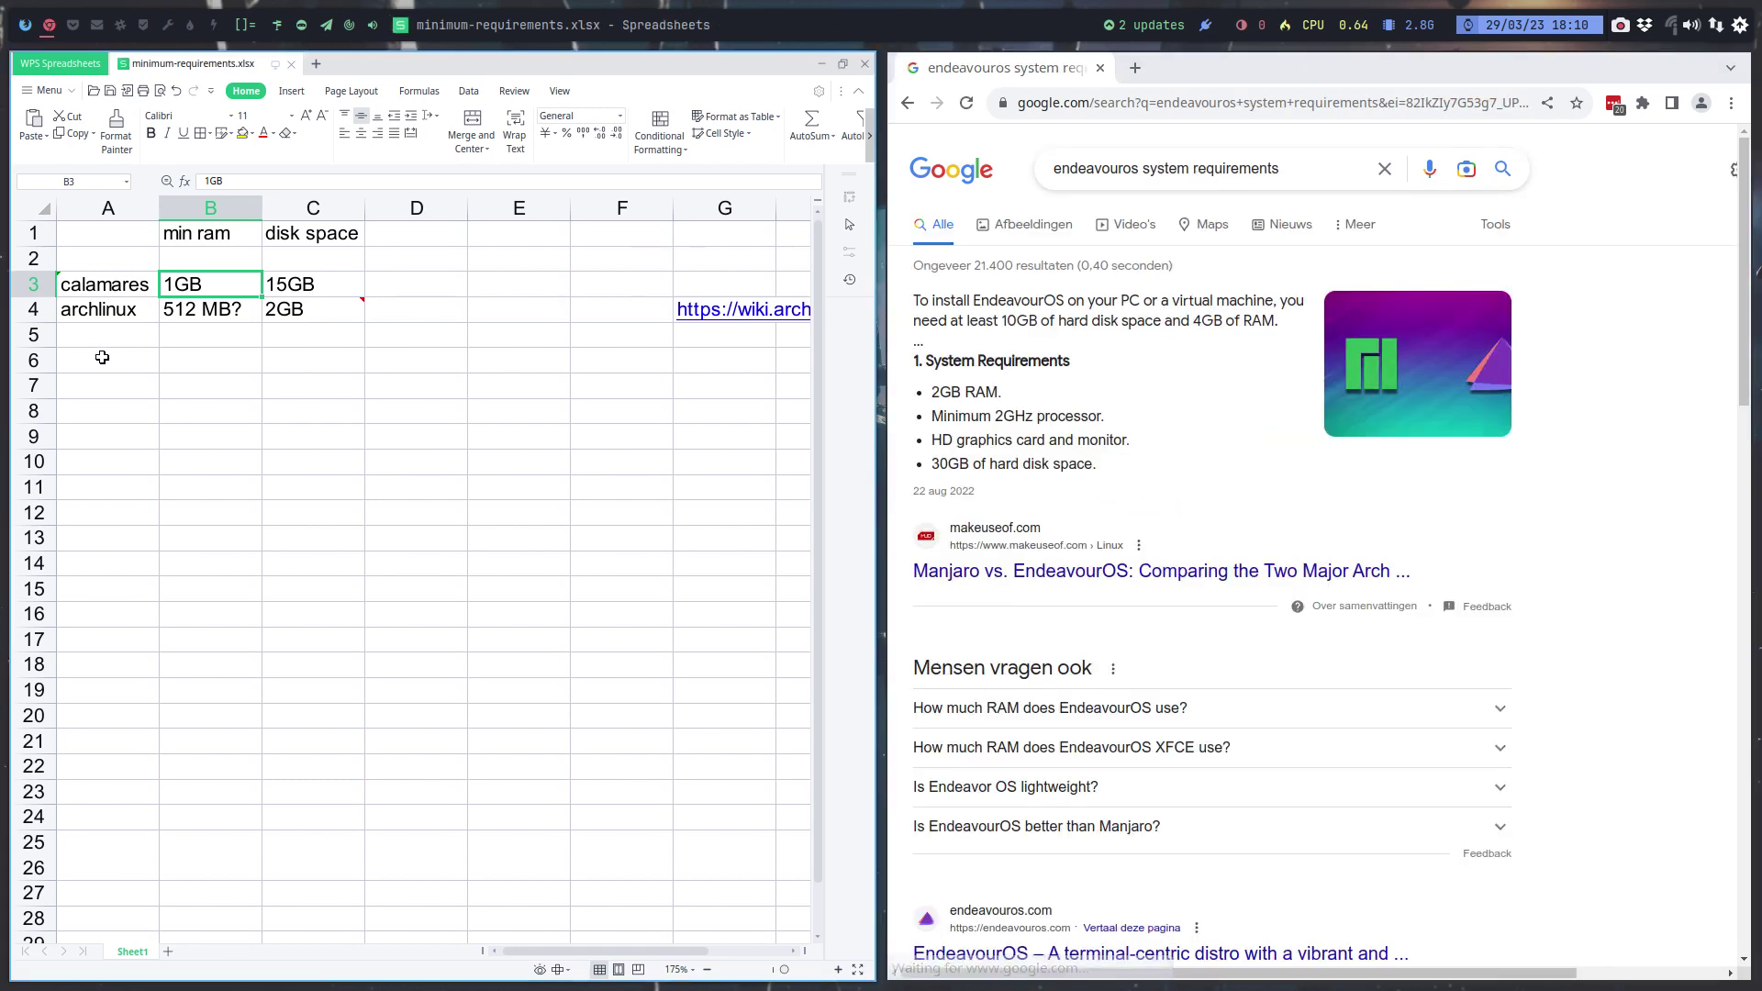
Enter endeavouros in cell A5 of the spreadsheet, and widen column A so the name fits
click(95, 339)
text(endeavouros)
key(Return)
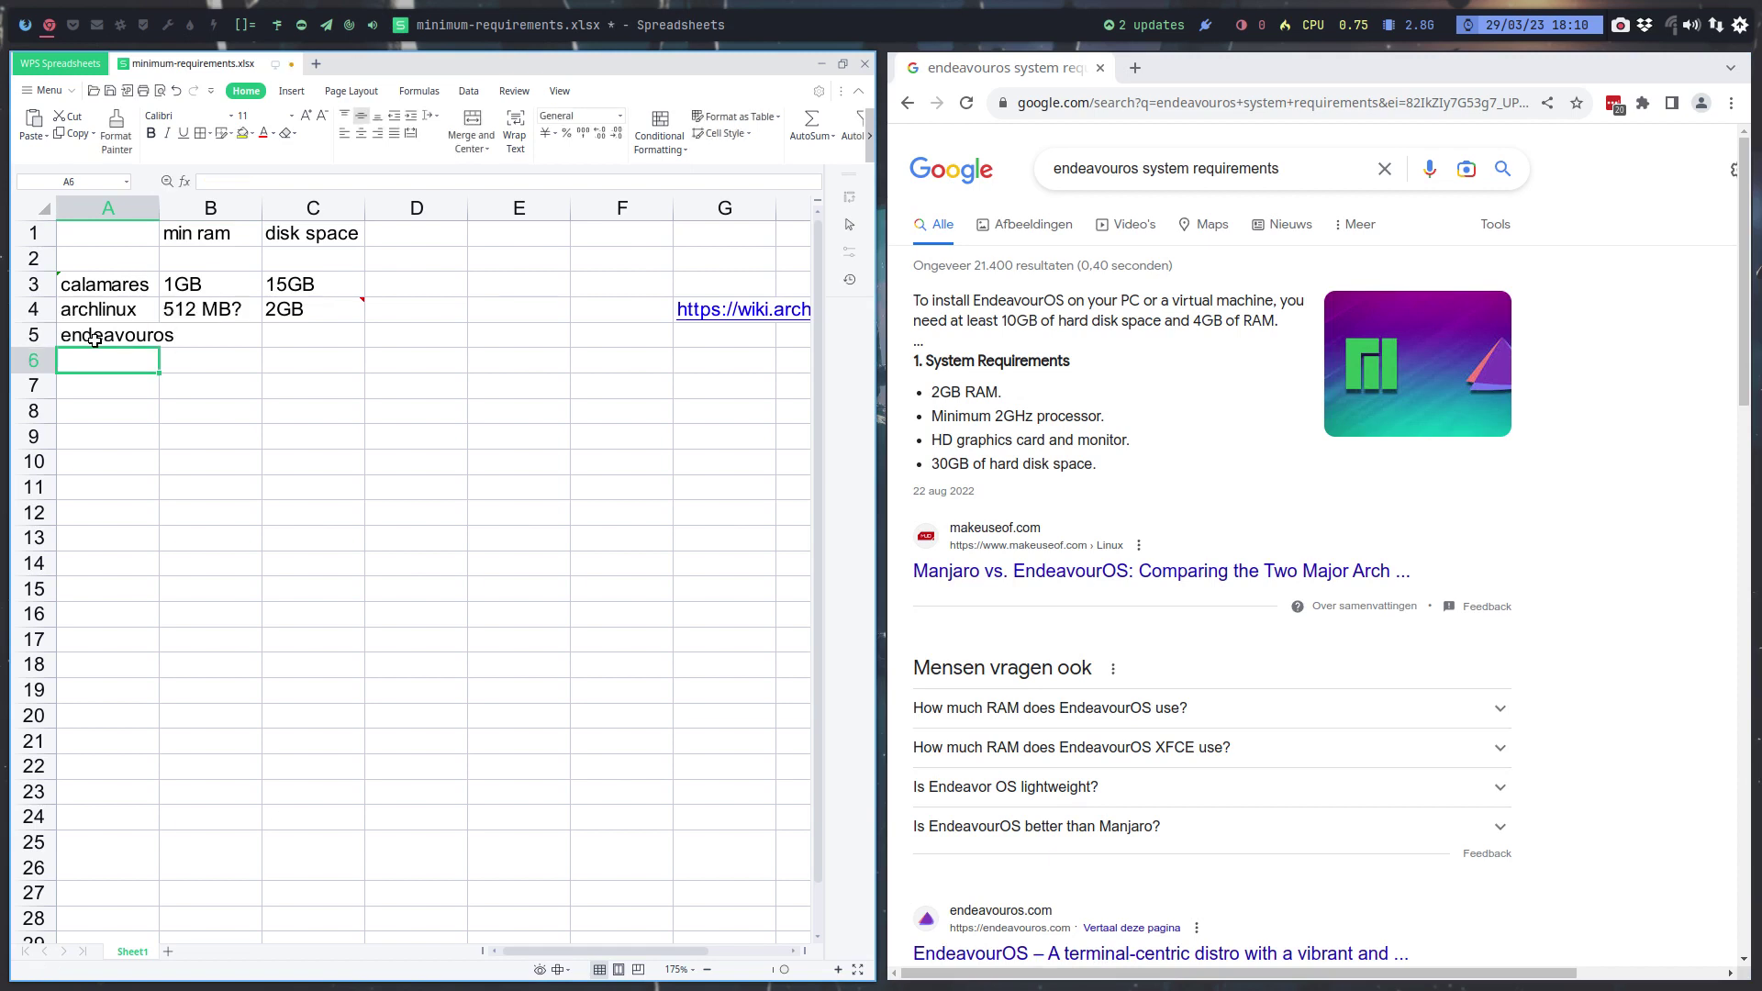
drag(160, 211, 199, 213)
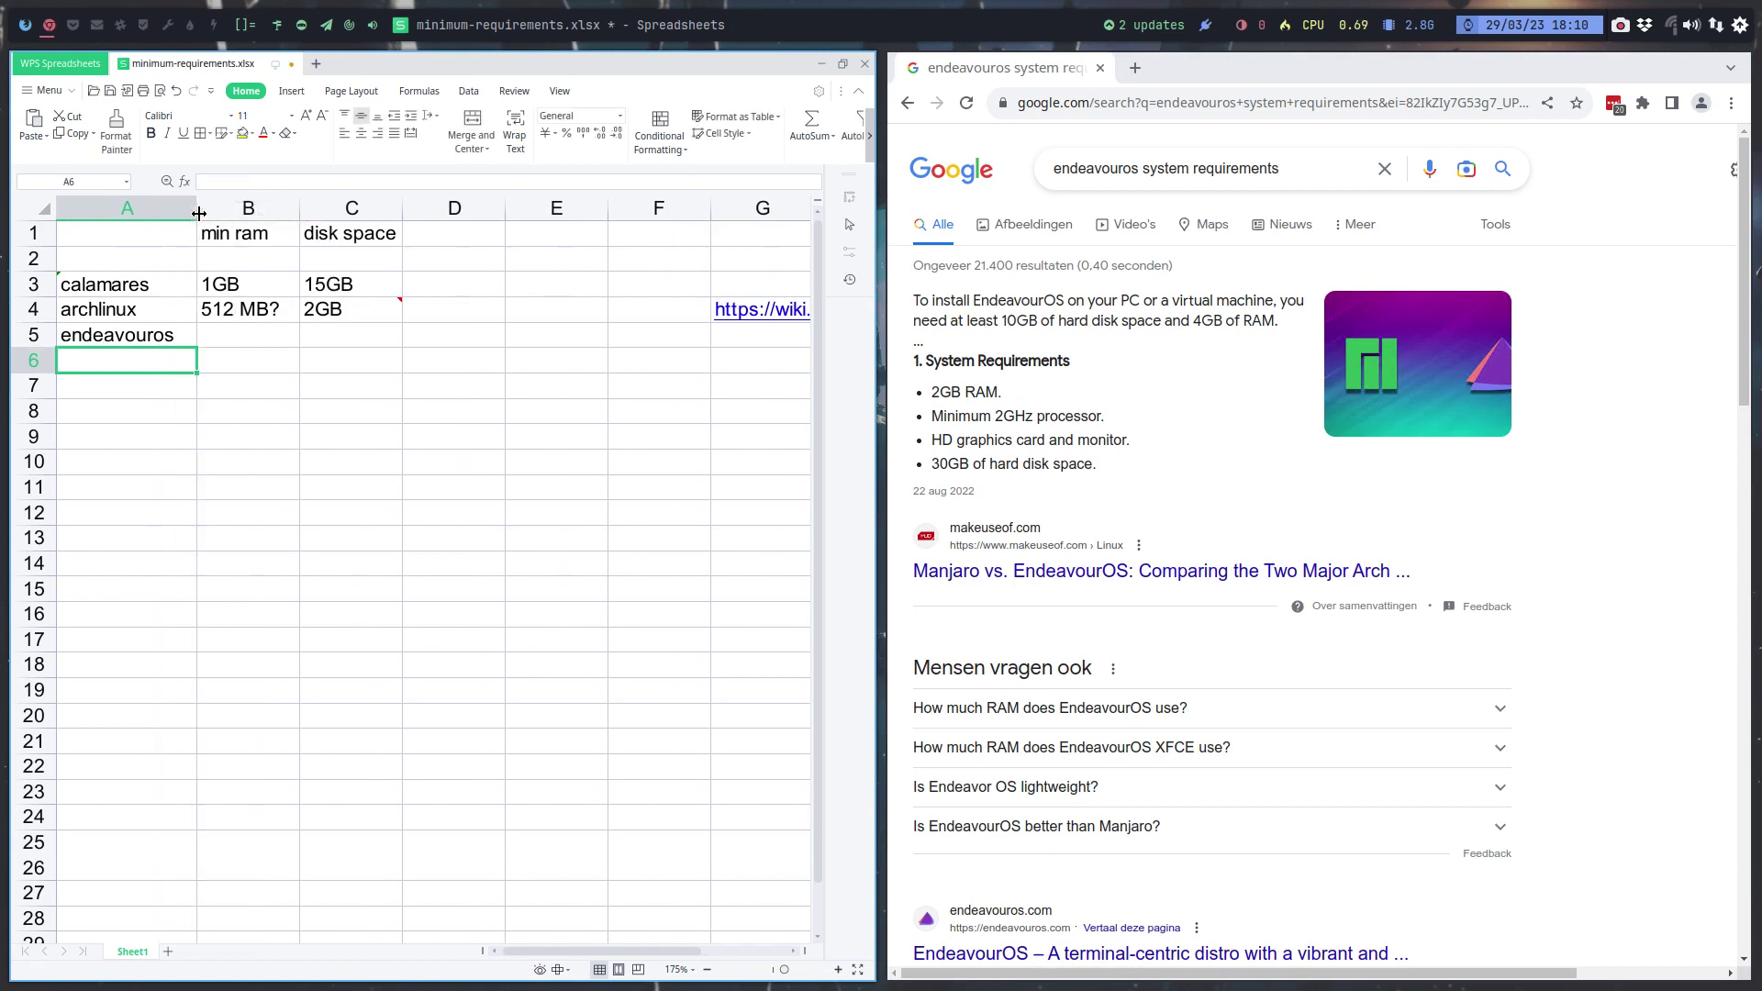
Select cell B5, look through the EndeavourOS home page for minimum system requirements, and return to the search results
click(258, 346)
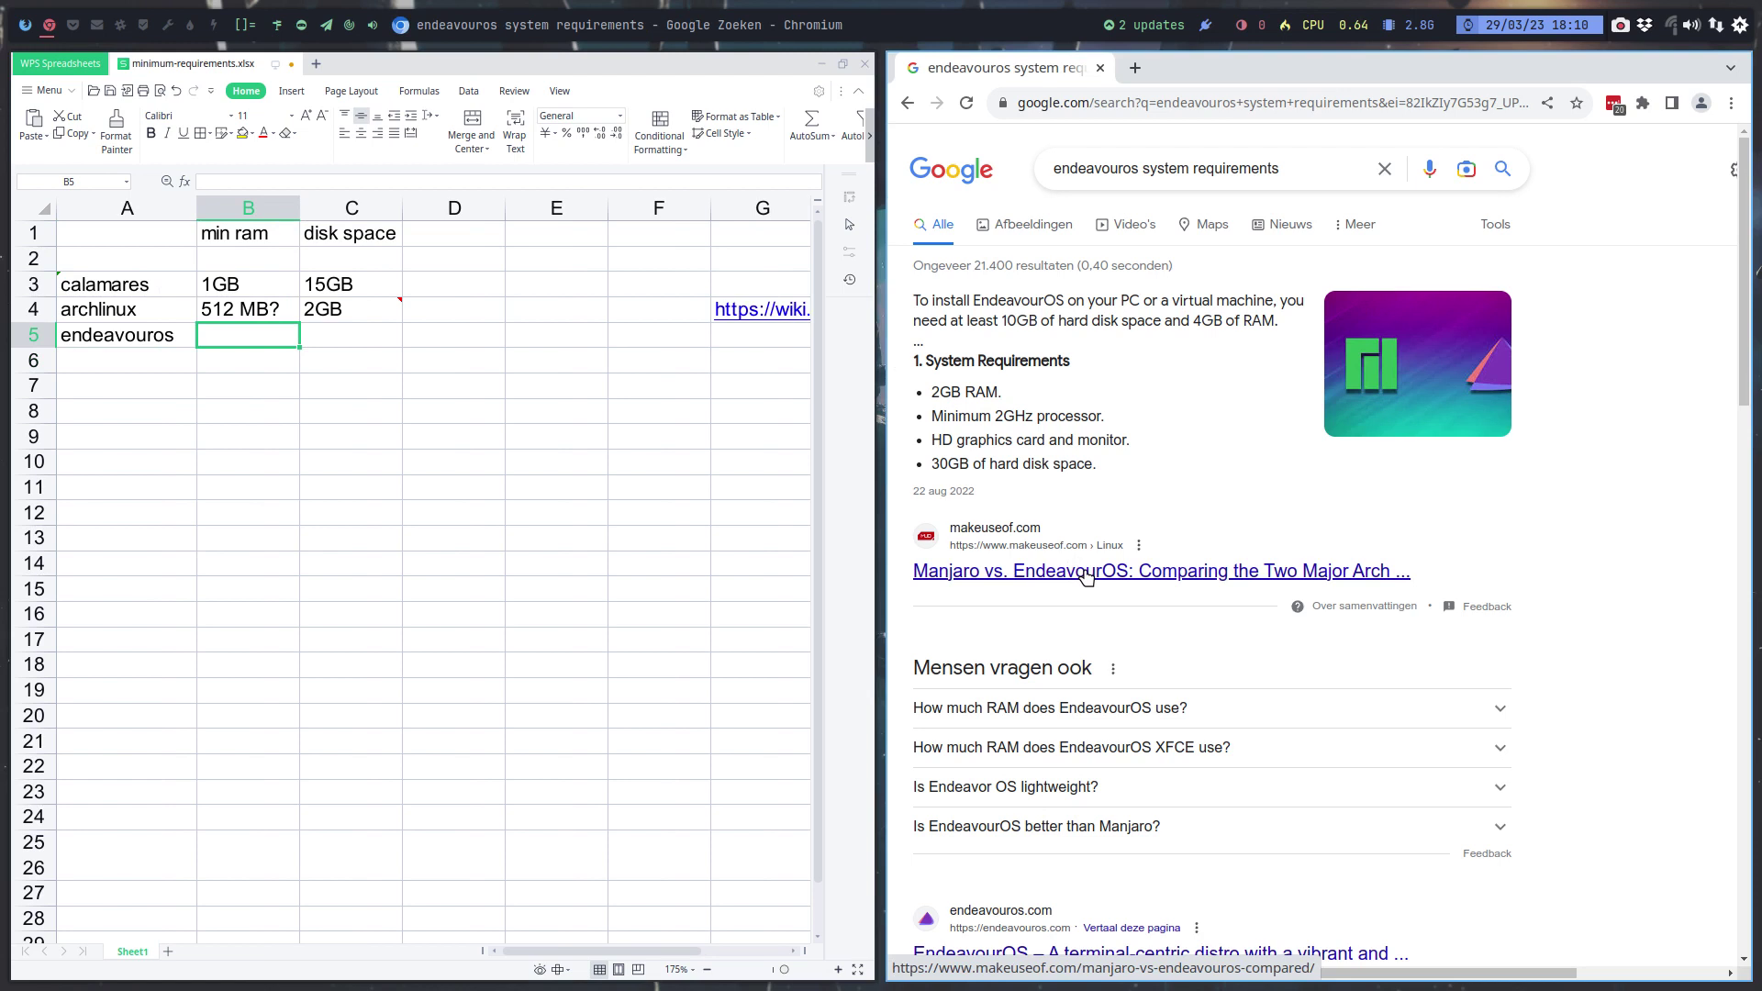
scroll(1087, 577, down, 4)
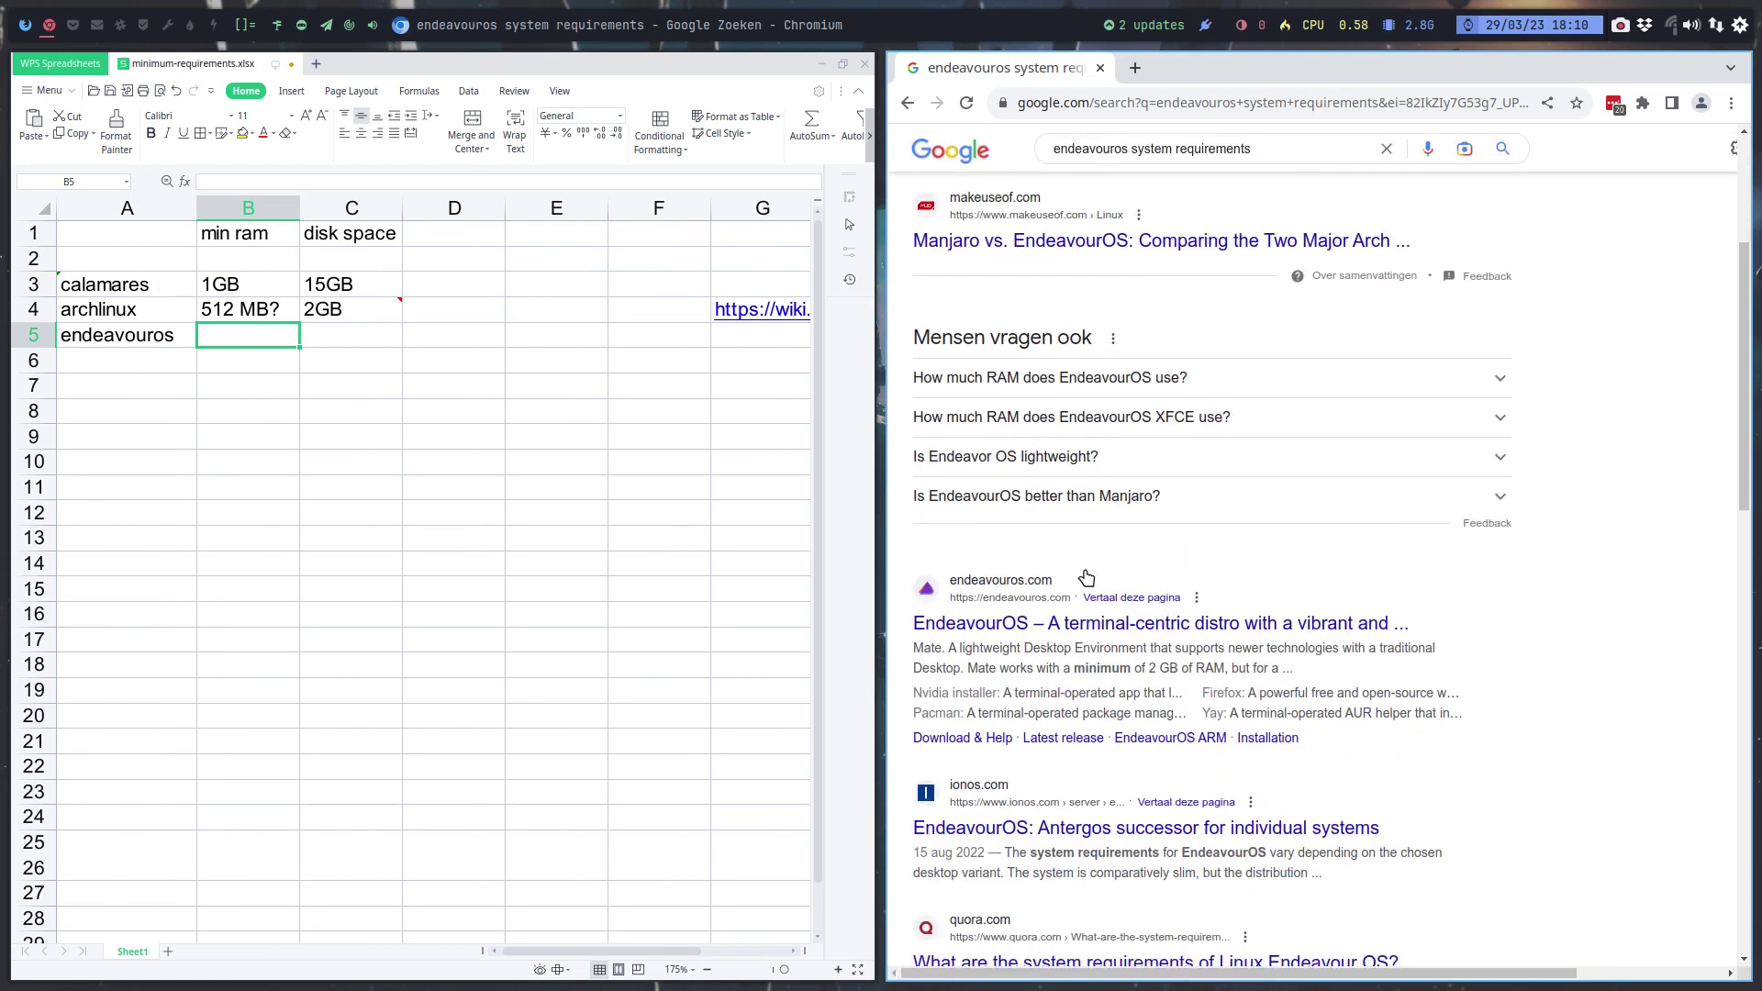
click(1179, 628)
scroll(1184, 659, down, 8)
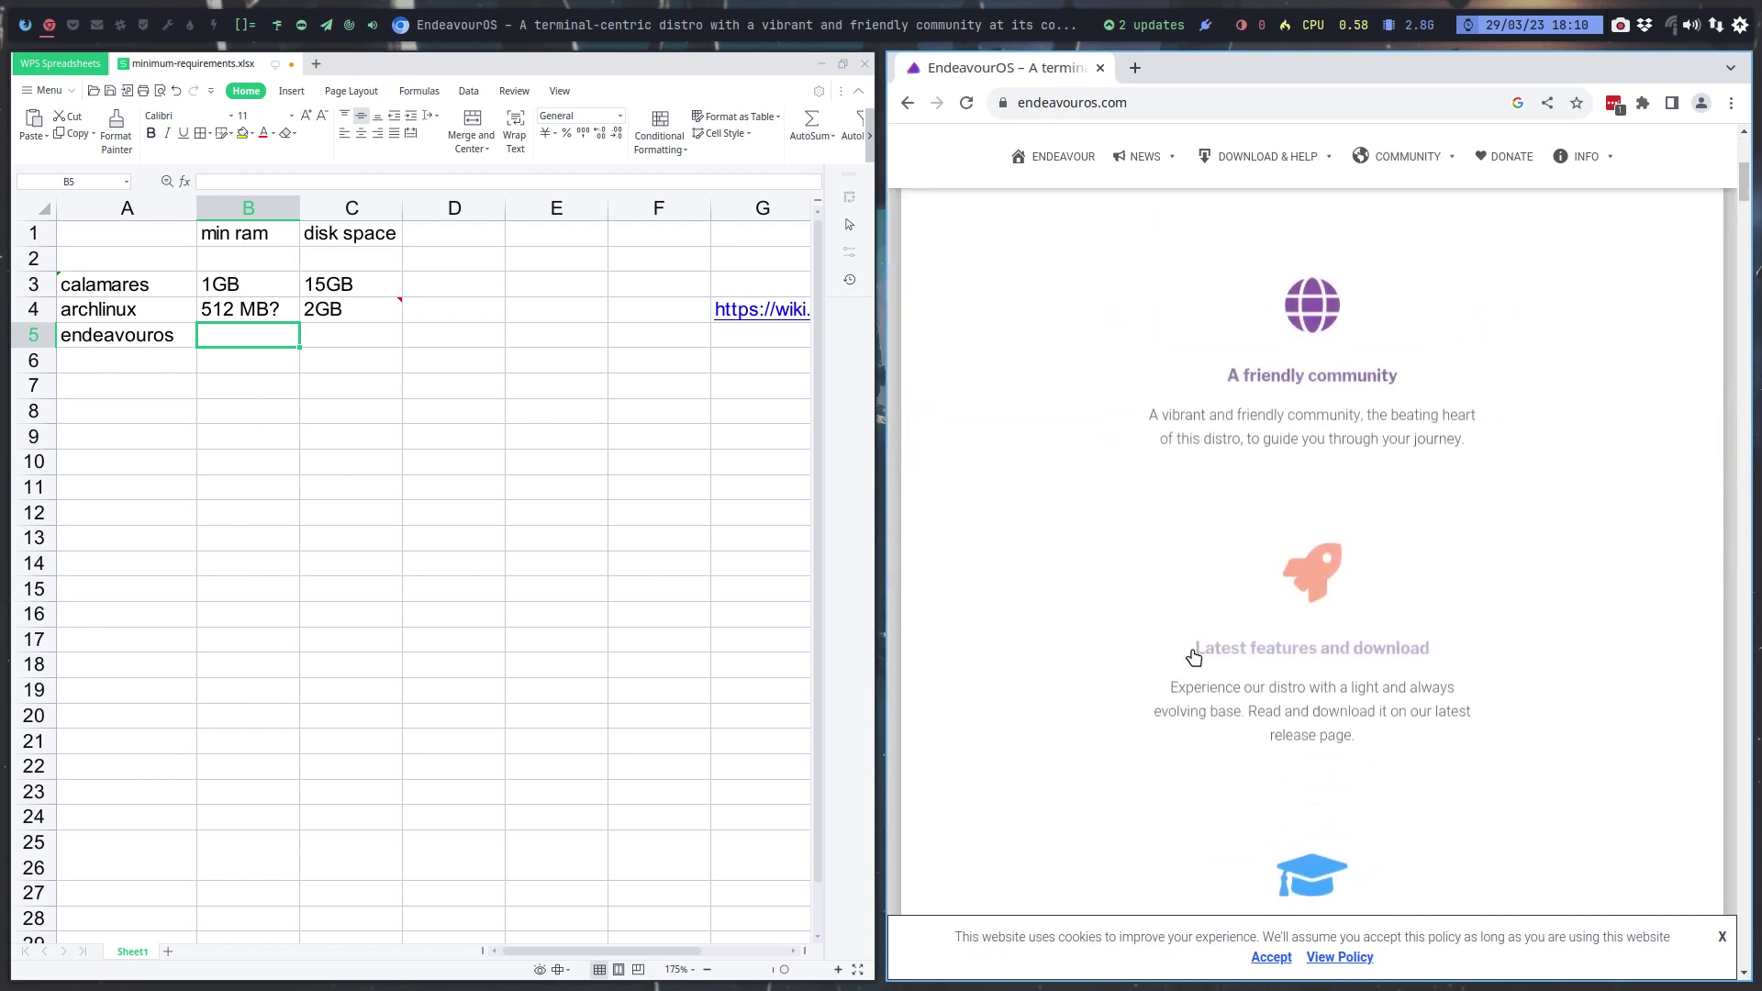
scroll(1193, 658, down, 15)
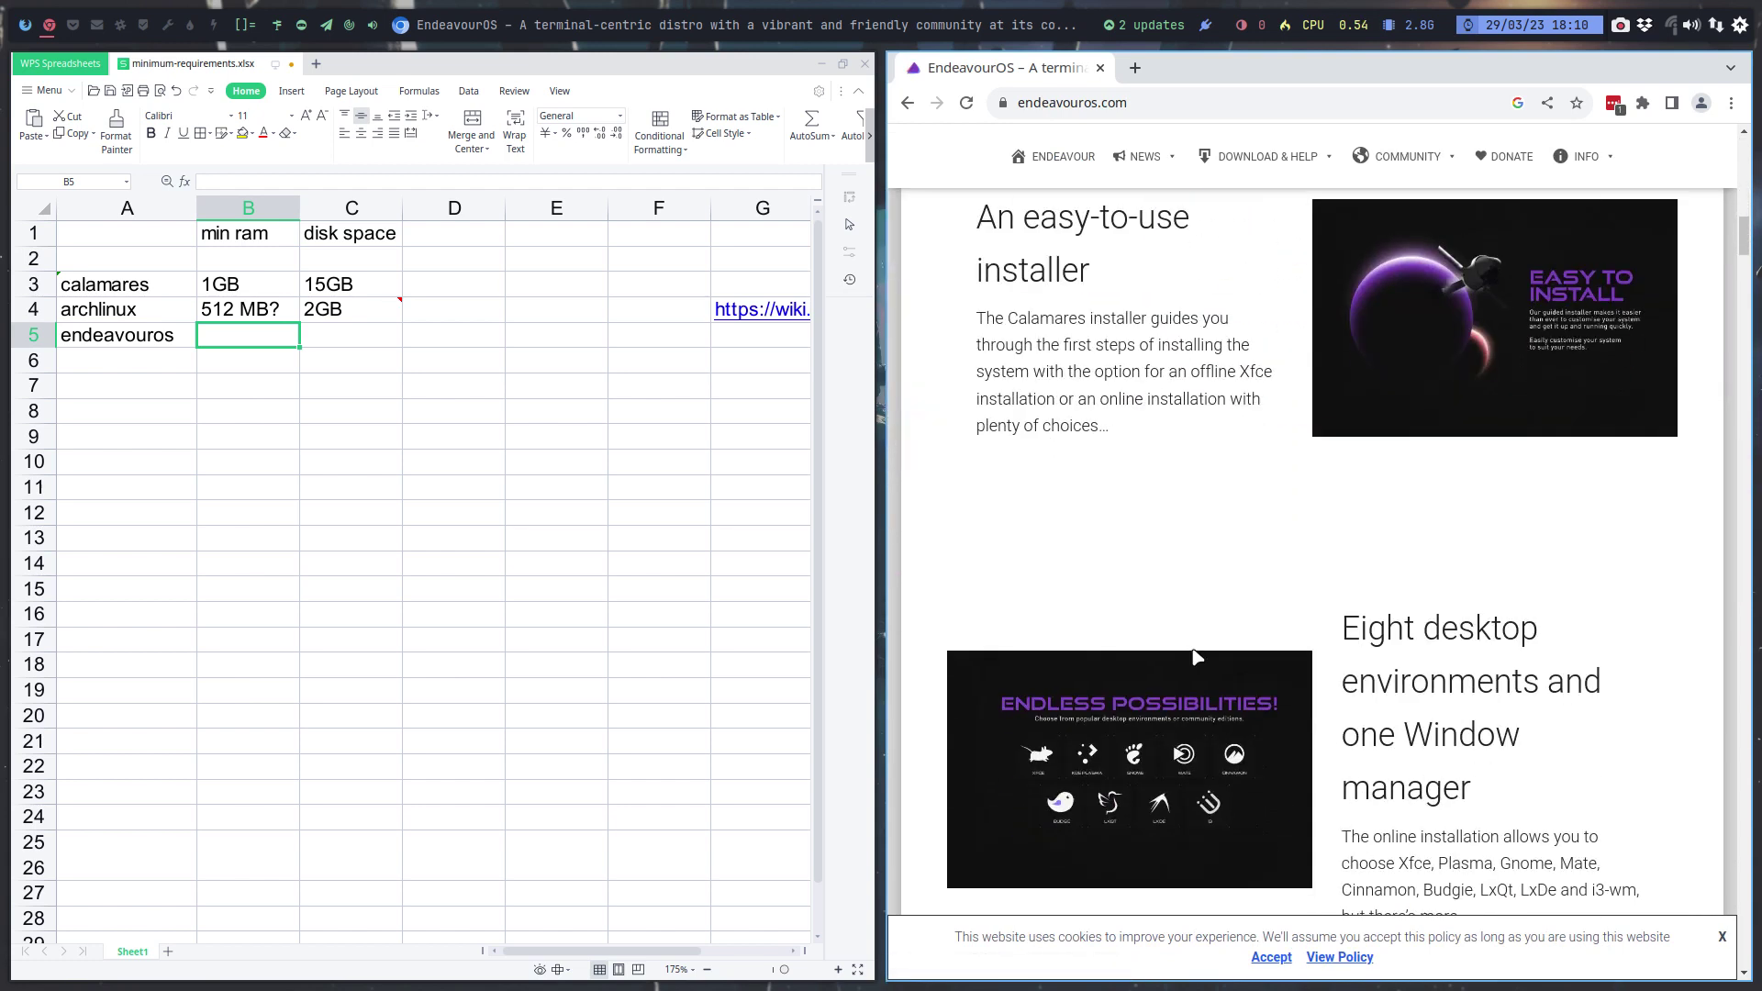
scroll(1198, 658, down, 10)
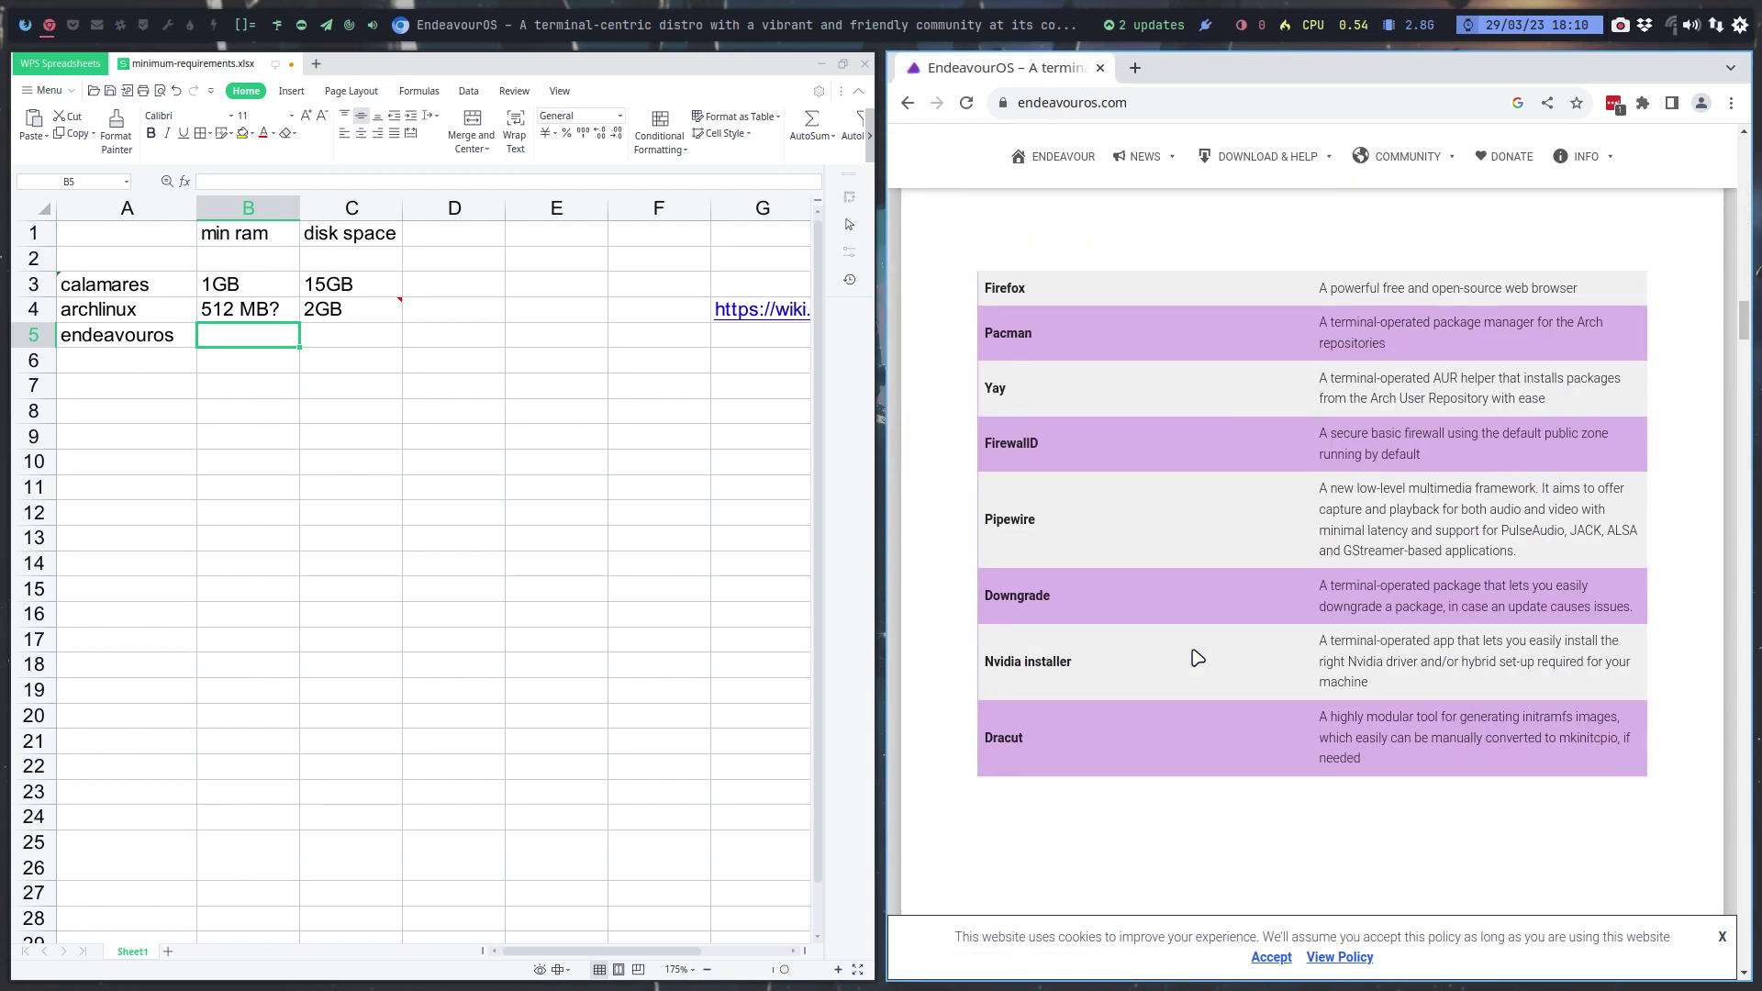
scroll(1196, 656, up, 20)
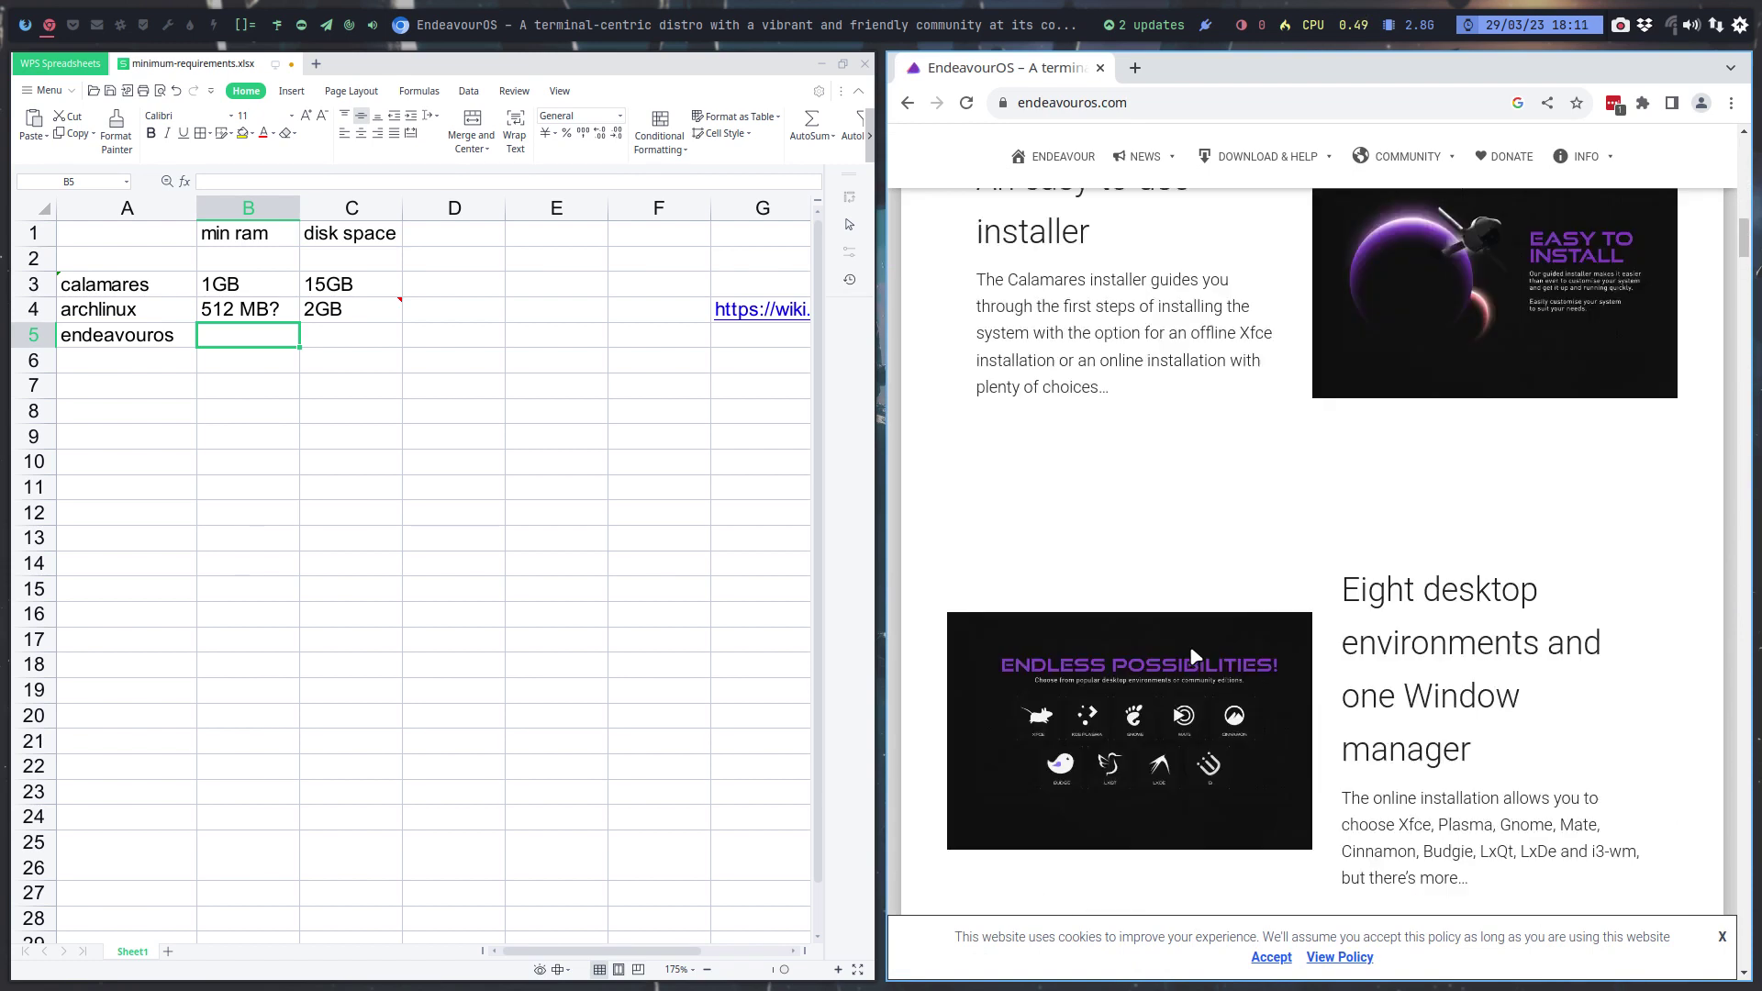
scroll(1190, 648, down, 5)
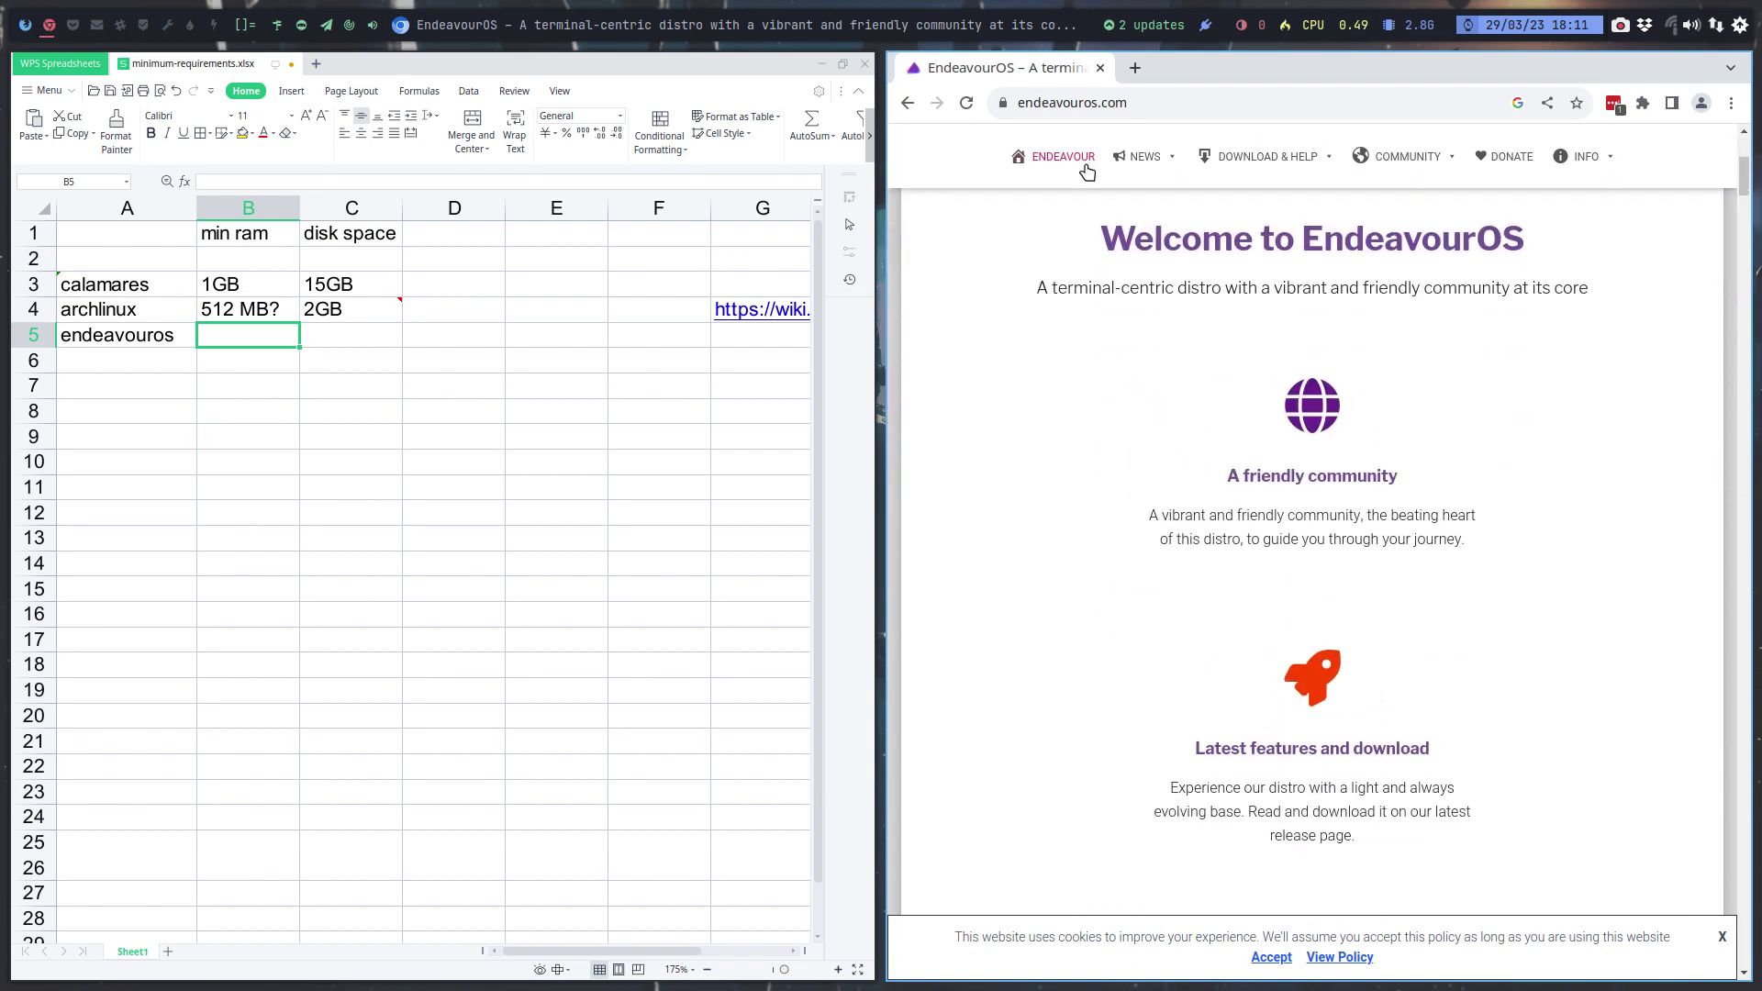
click(908, 103)
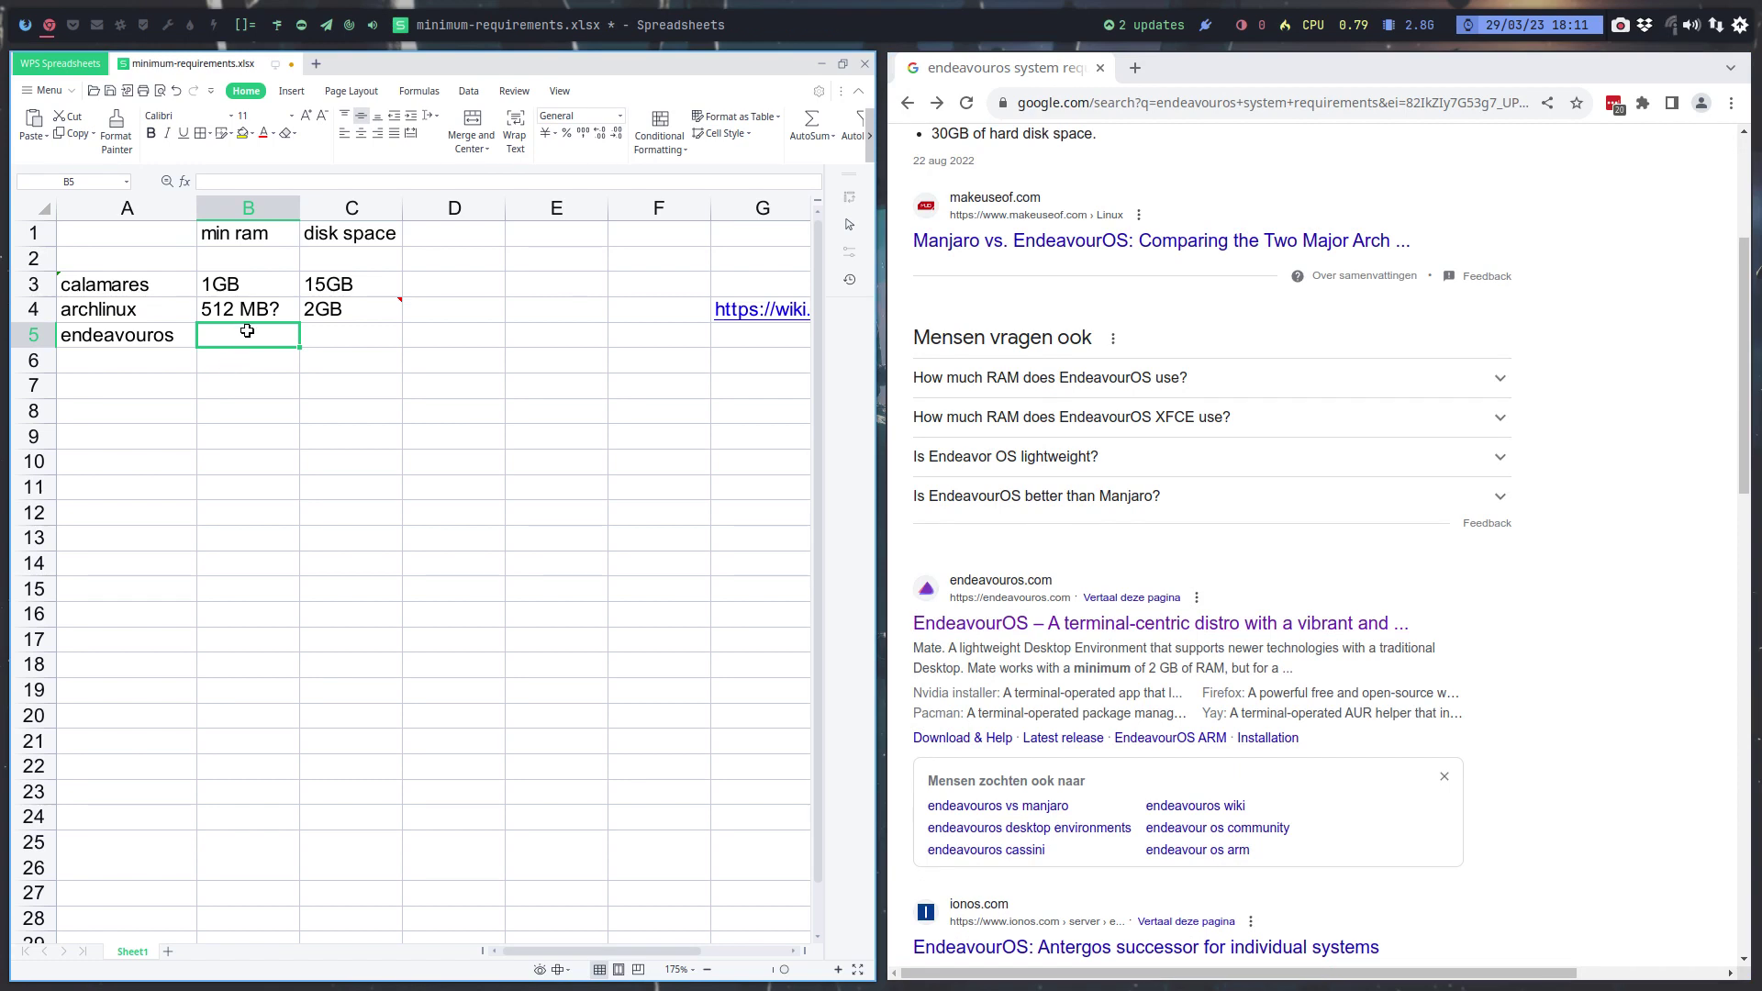
Enter 2GB as the min ram for endeavouros, and move to its disk space cell
text(2GB)
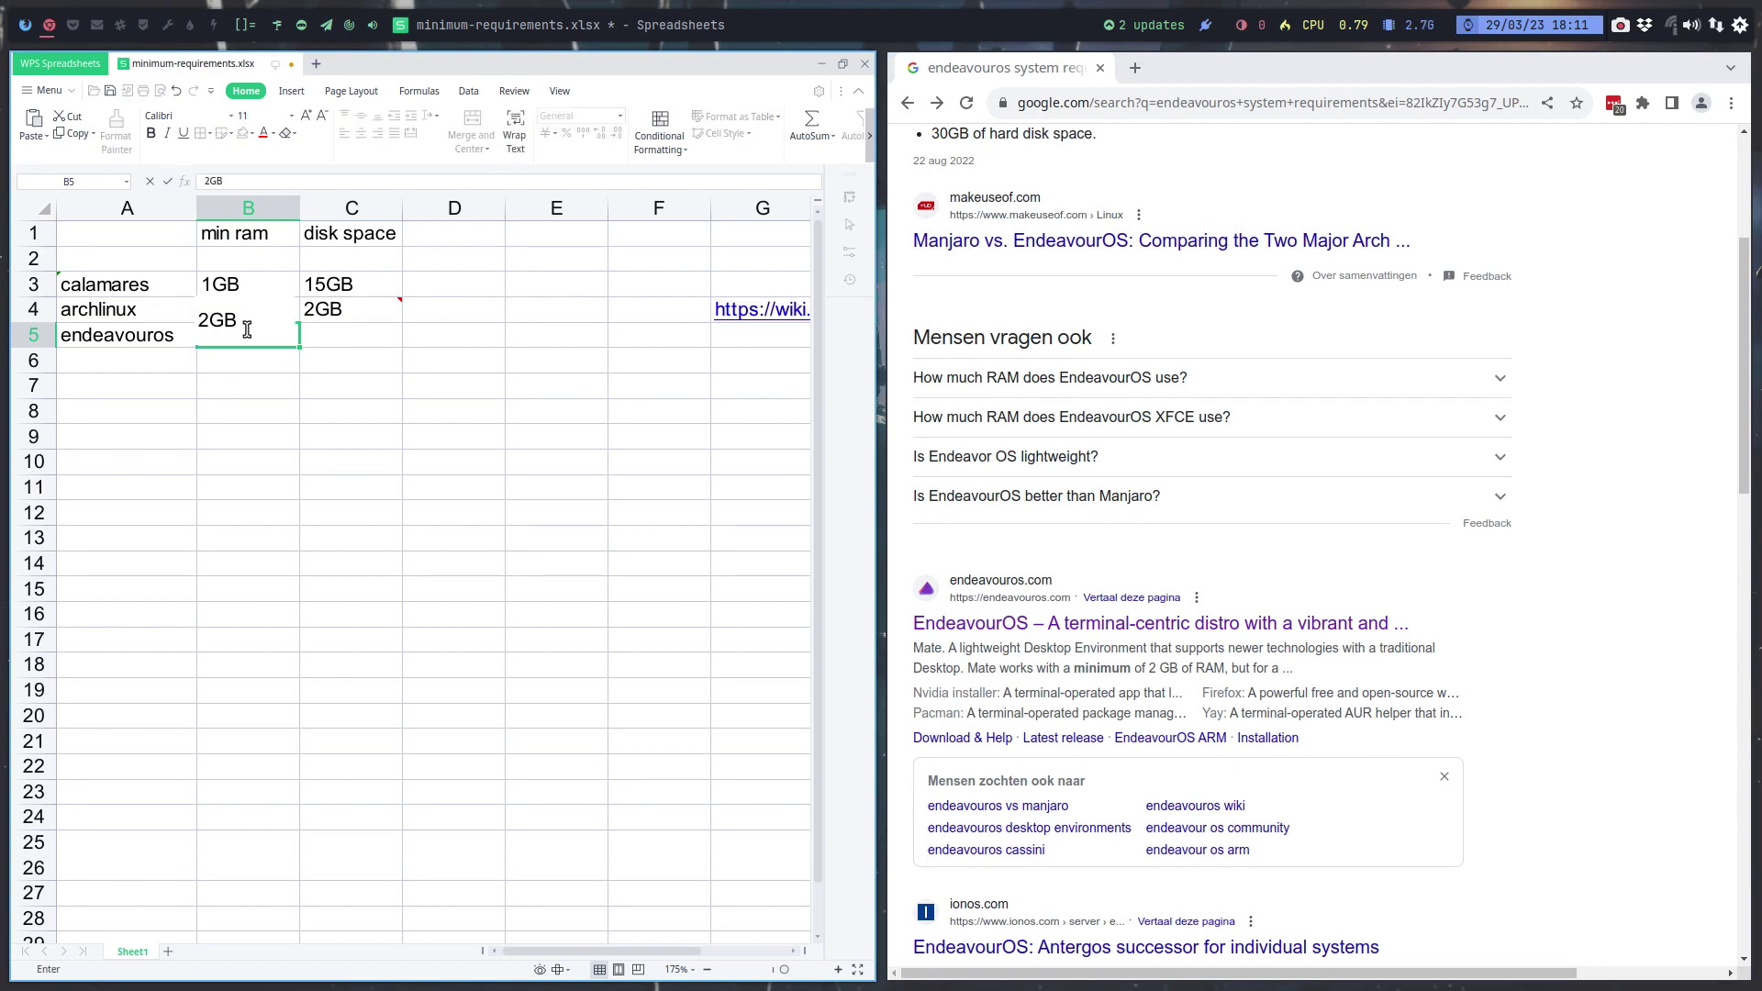
key(Return)
key(Up)
key(Right)
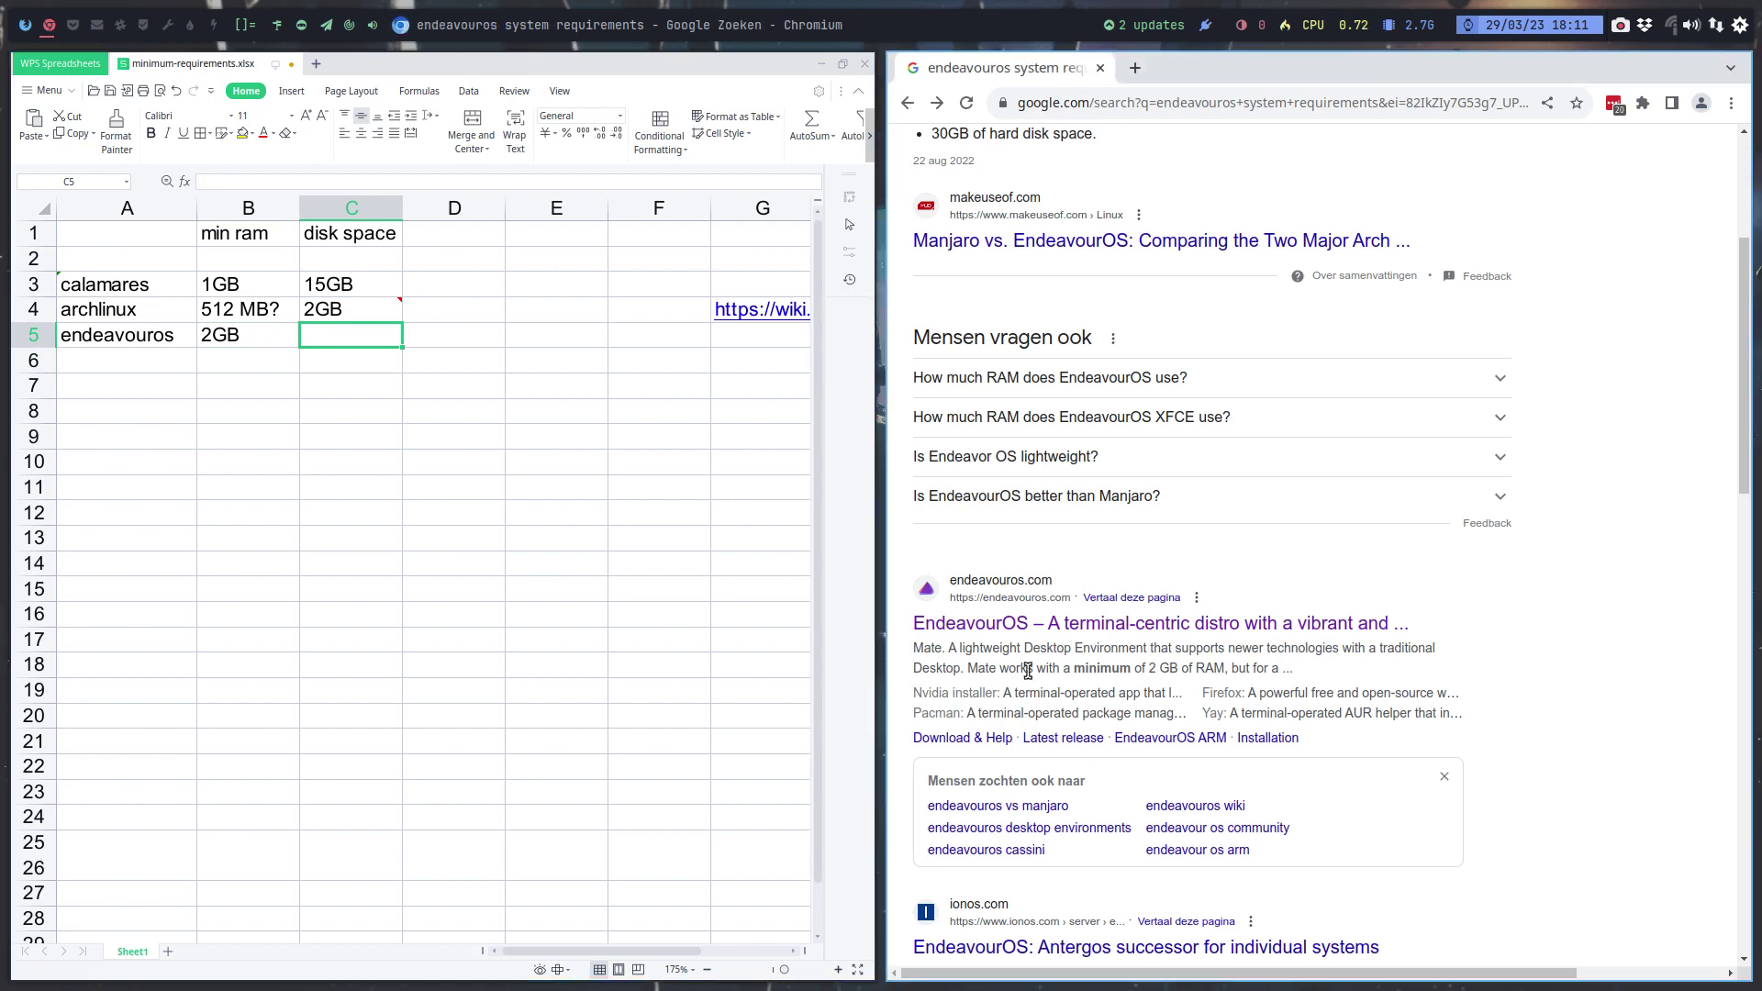
Look through the search results for EndeavourOS RAM recommendations, and insert an empty column before the disk space column
scroll(1131, 746, down, 2)
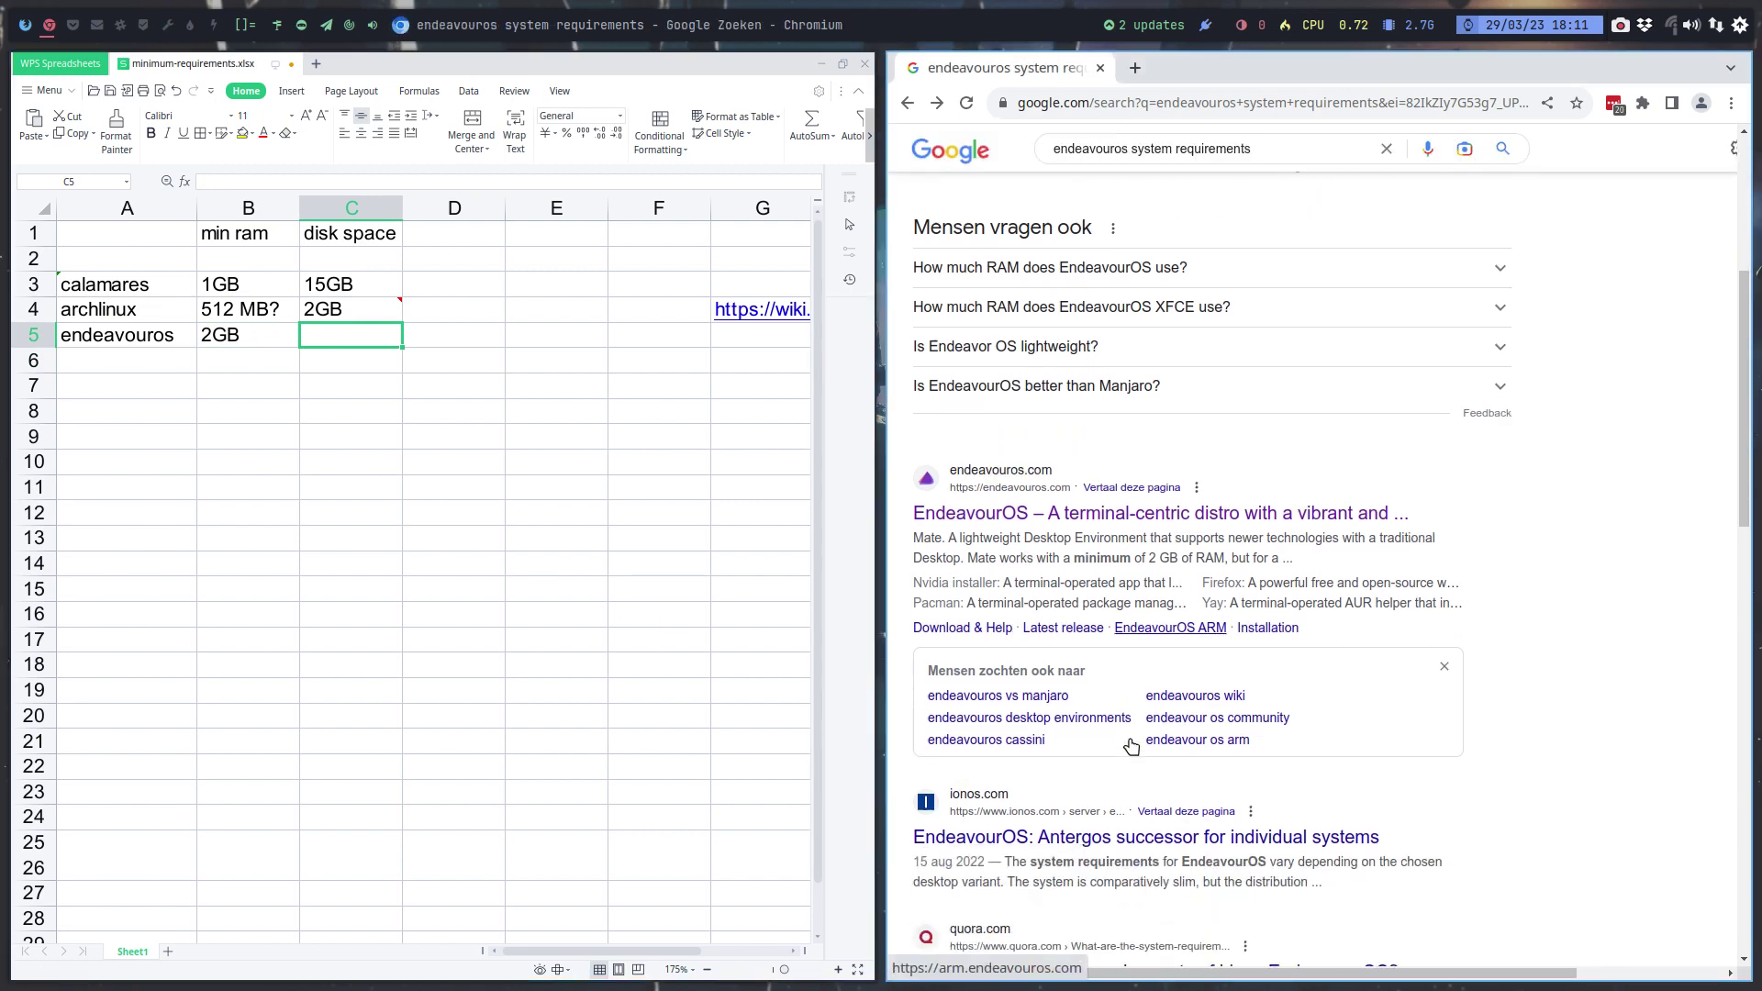
scroll(1130, 747, down, 3)
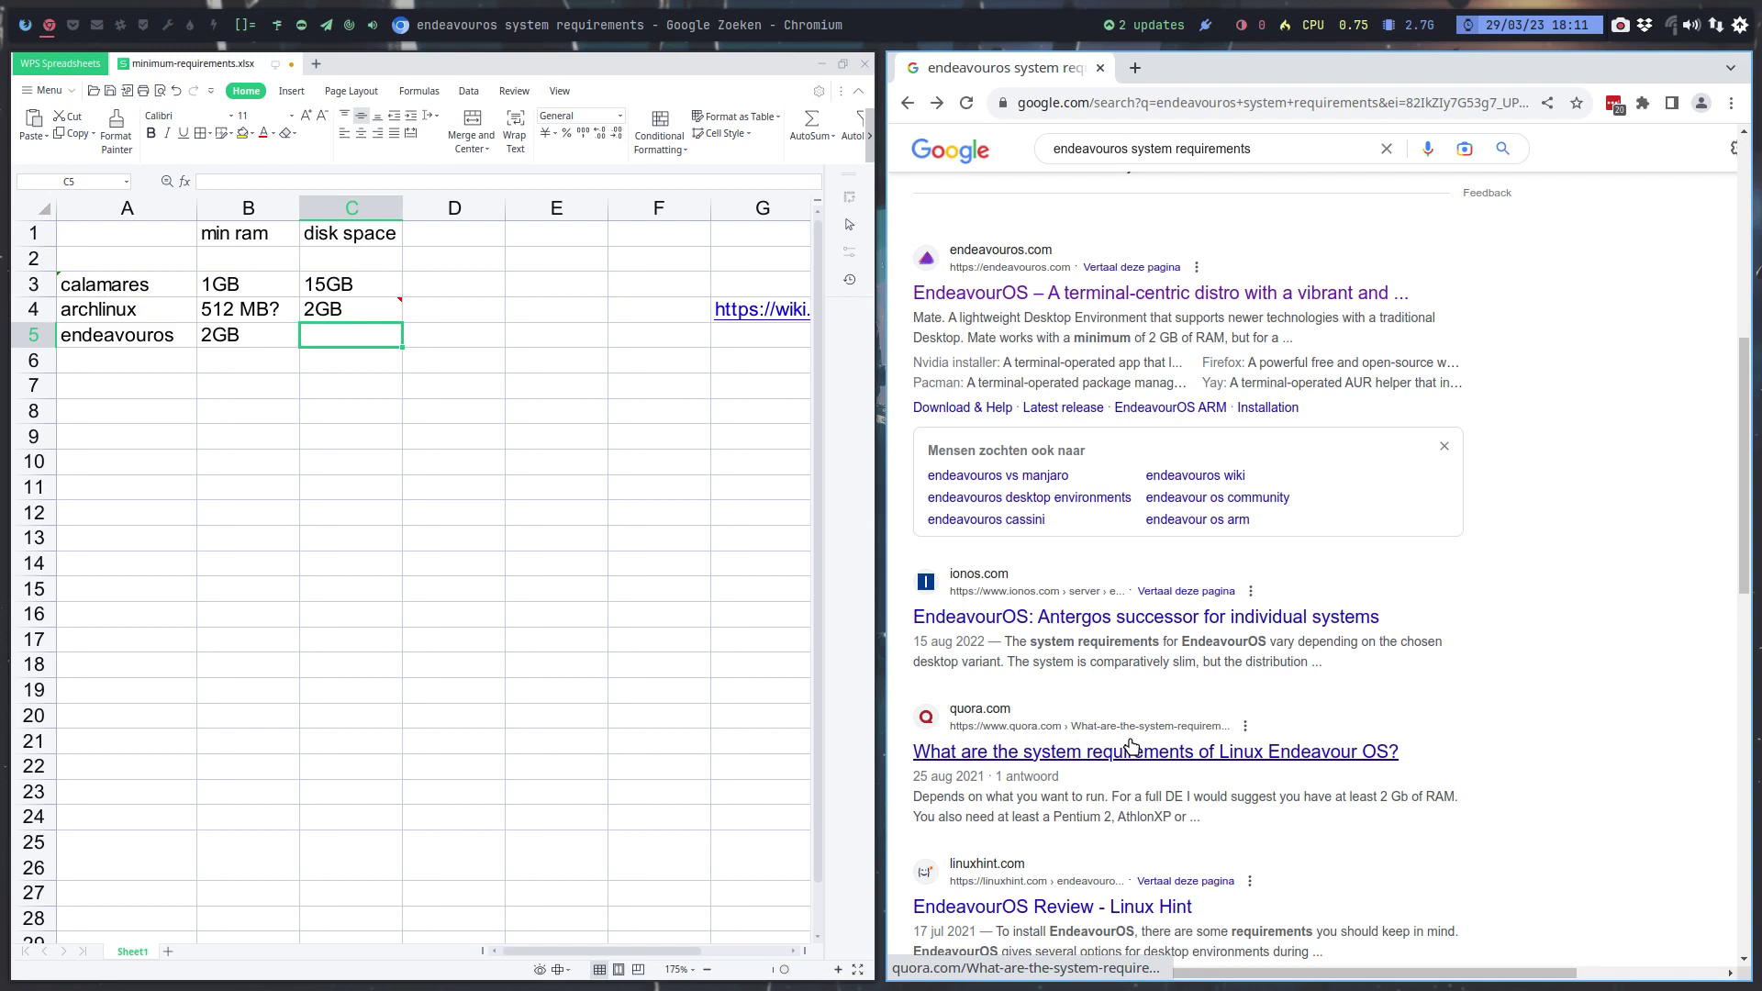
scroll(1130, 747, down, 2)
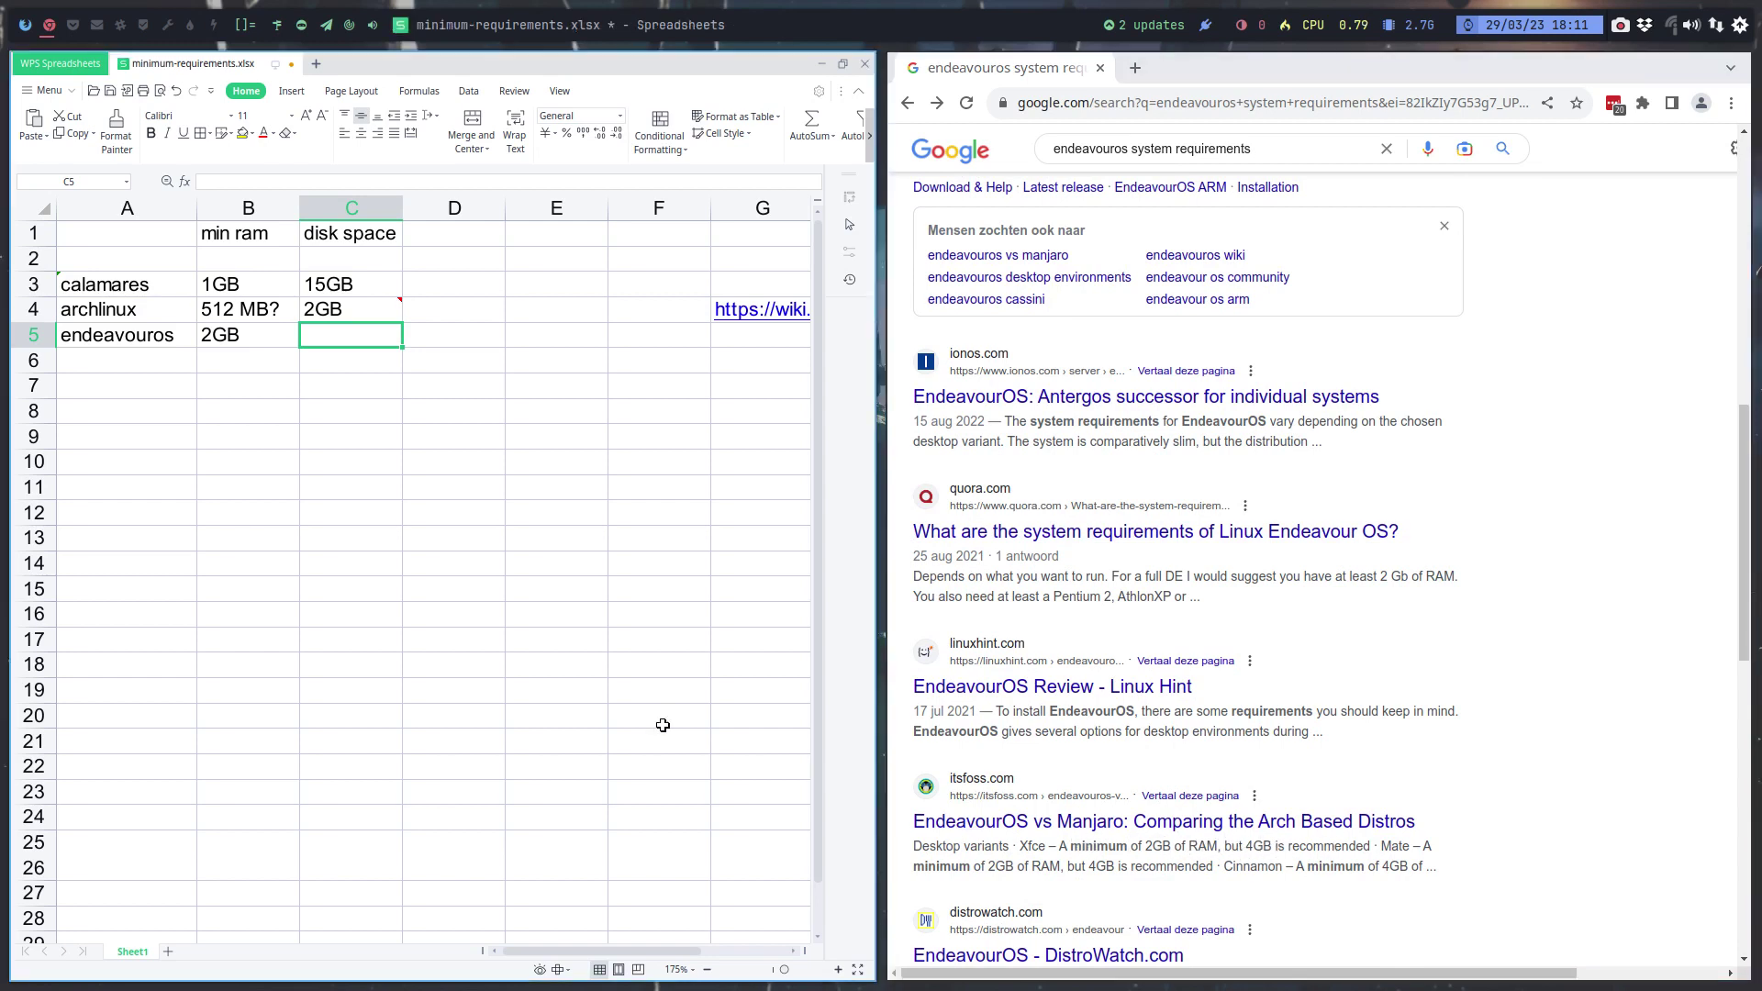
click(323, 209)
right_click(324, 211)
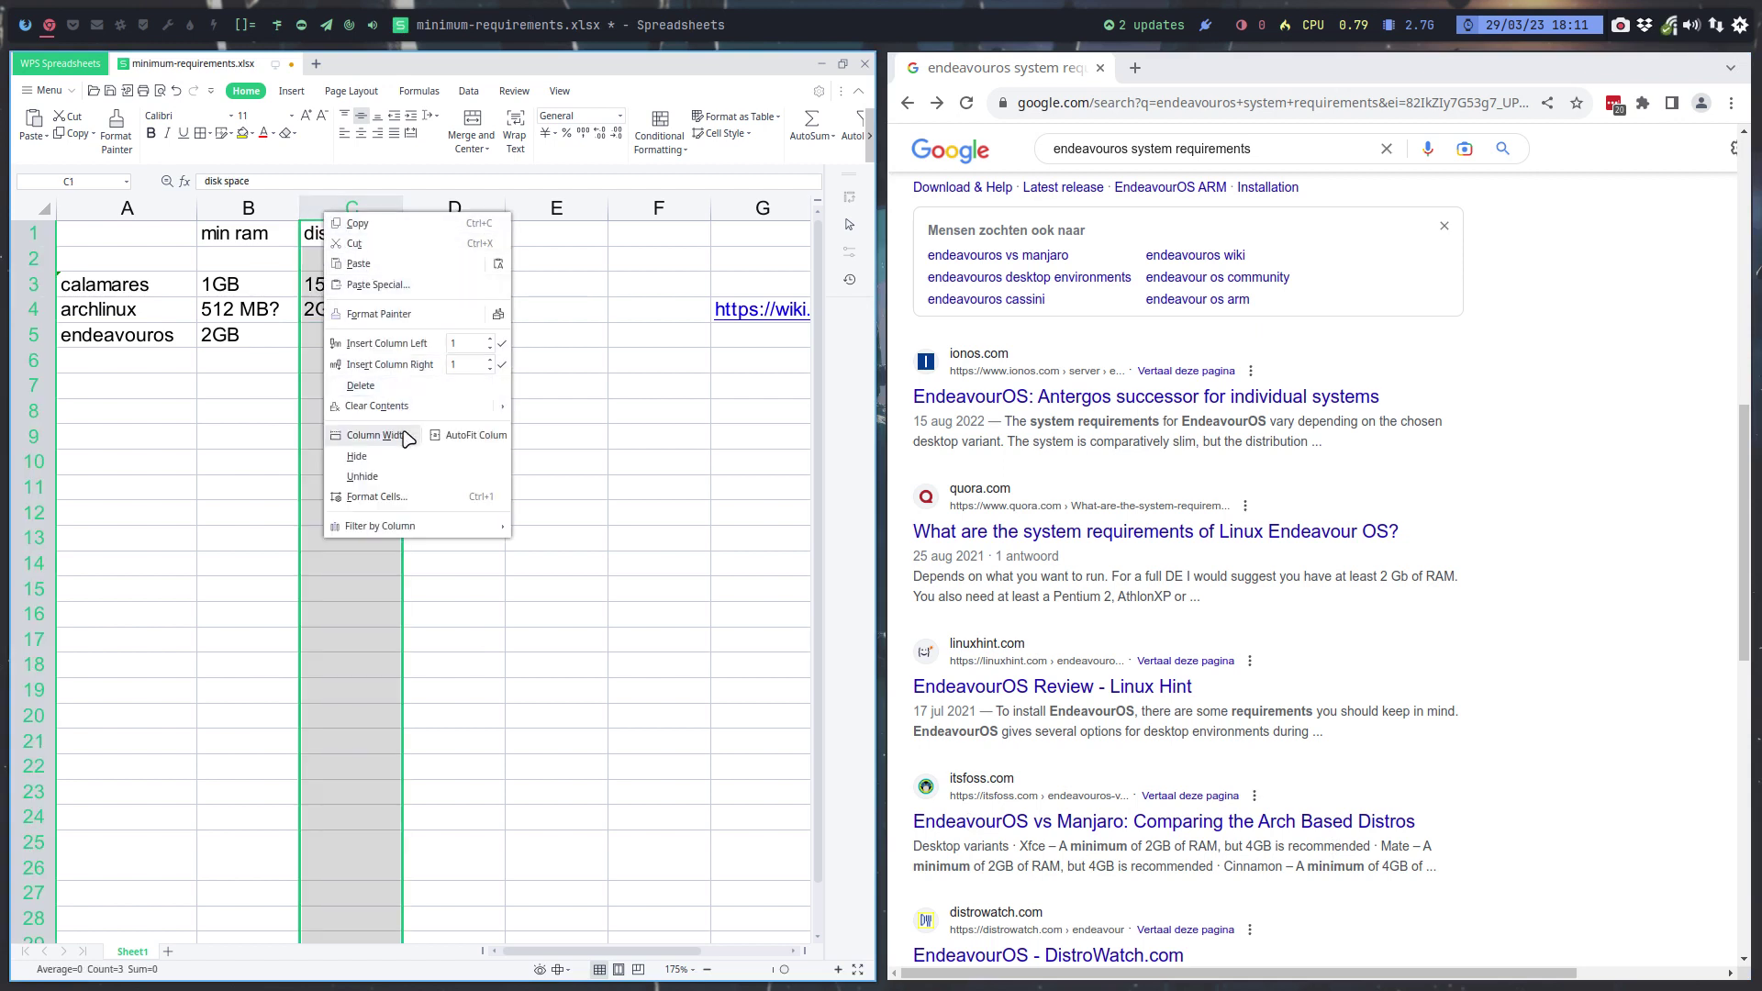
click(415, 344)
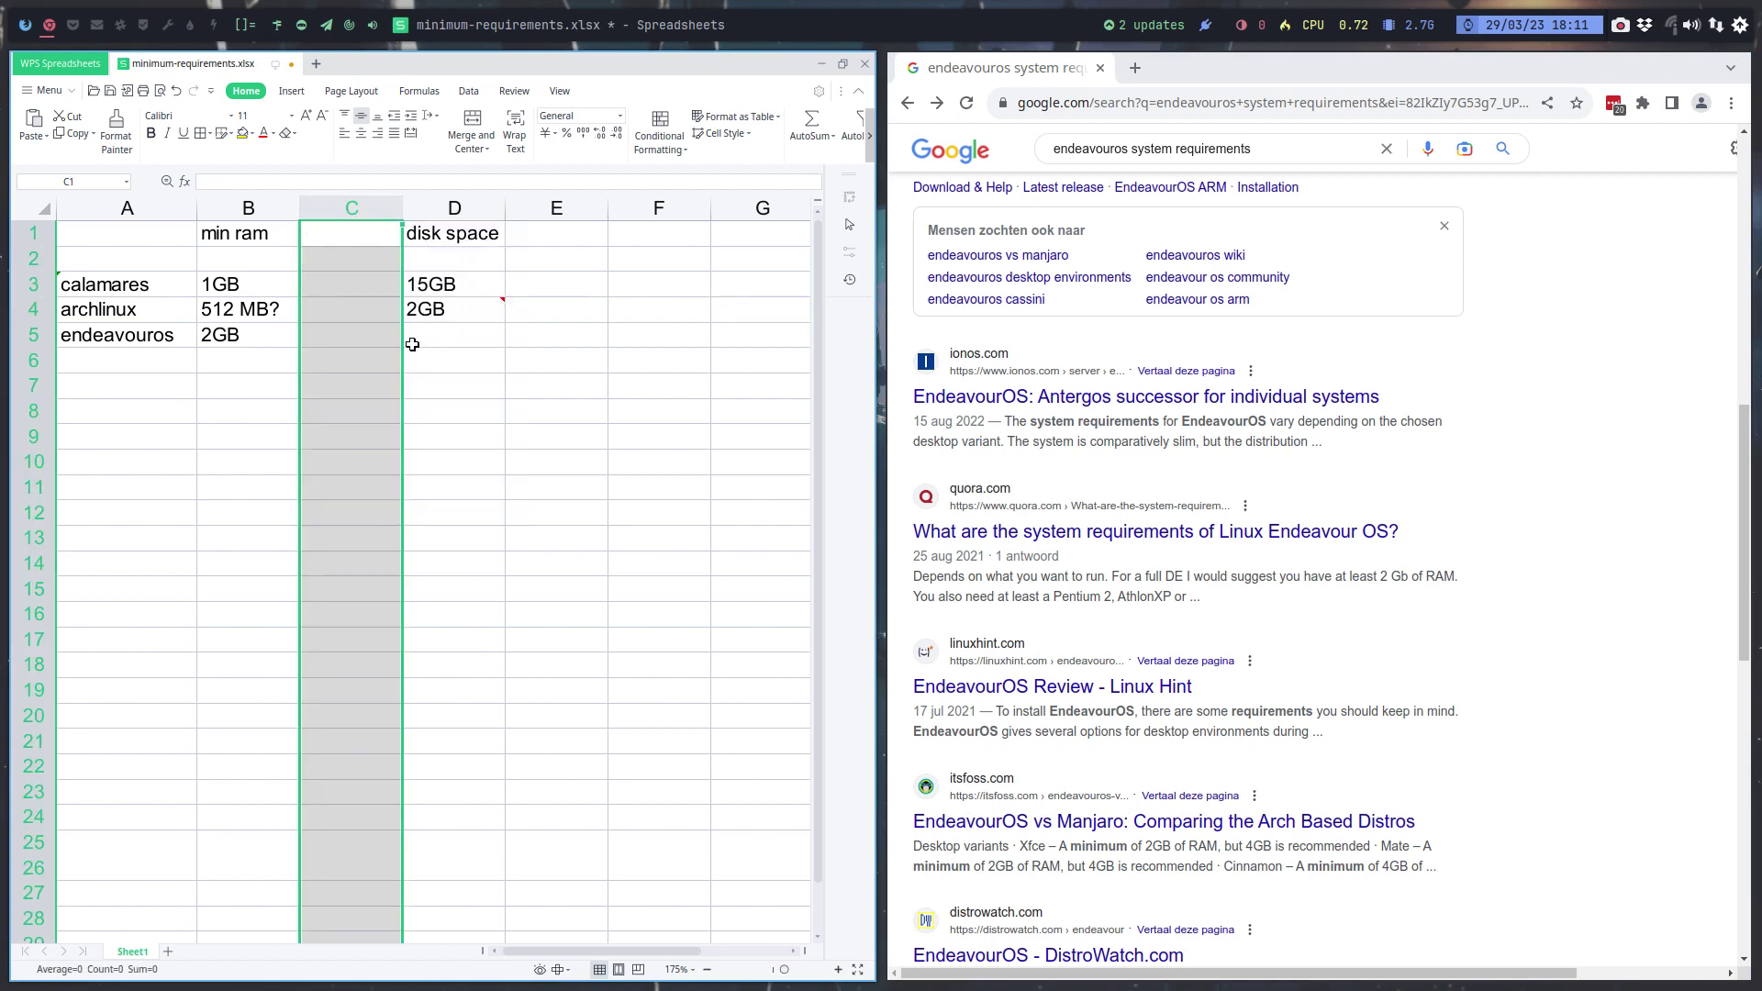
Head the new column C recom ram, and enter 4GB in it for endeavouros
click(331, 225)
text(re)
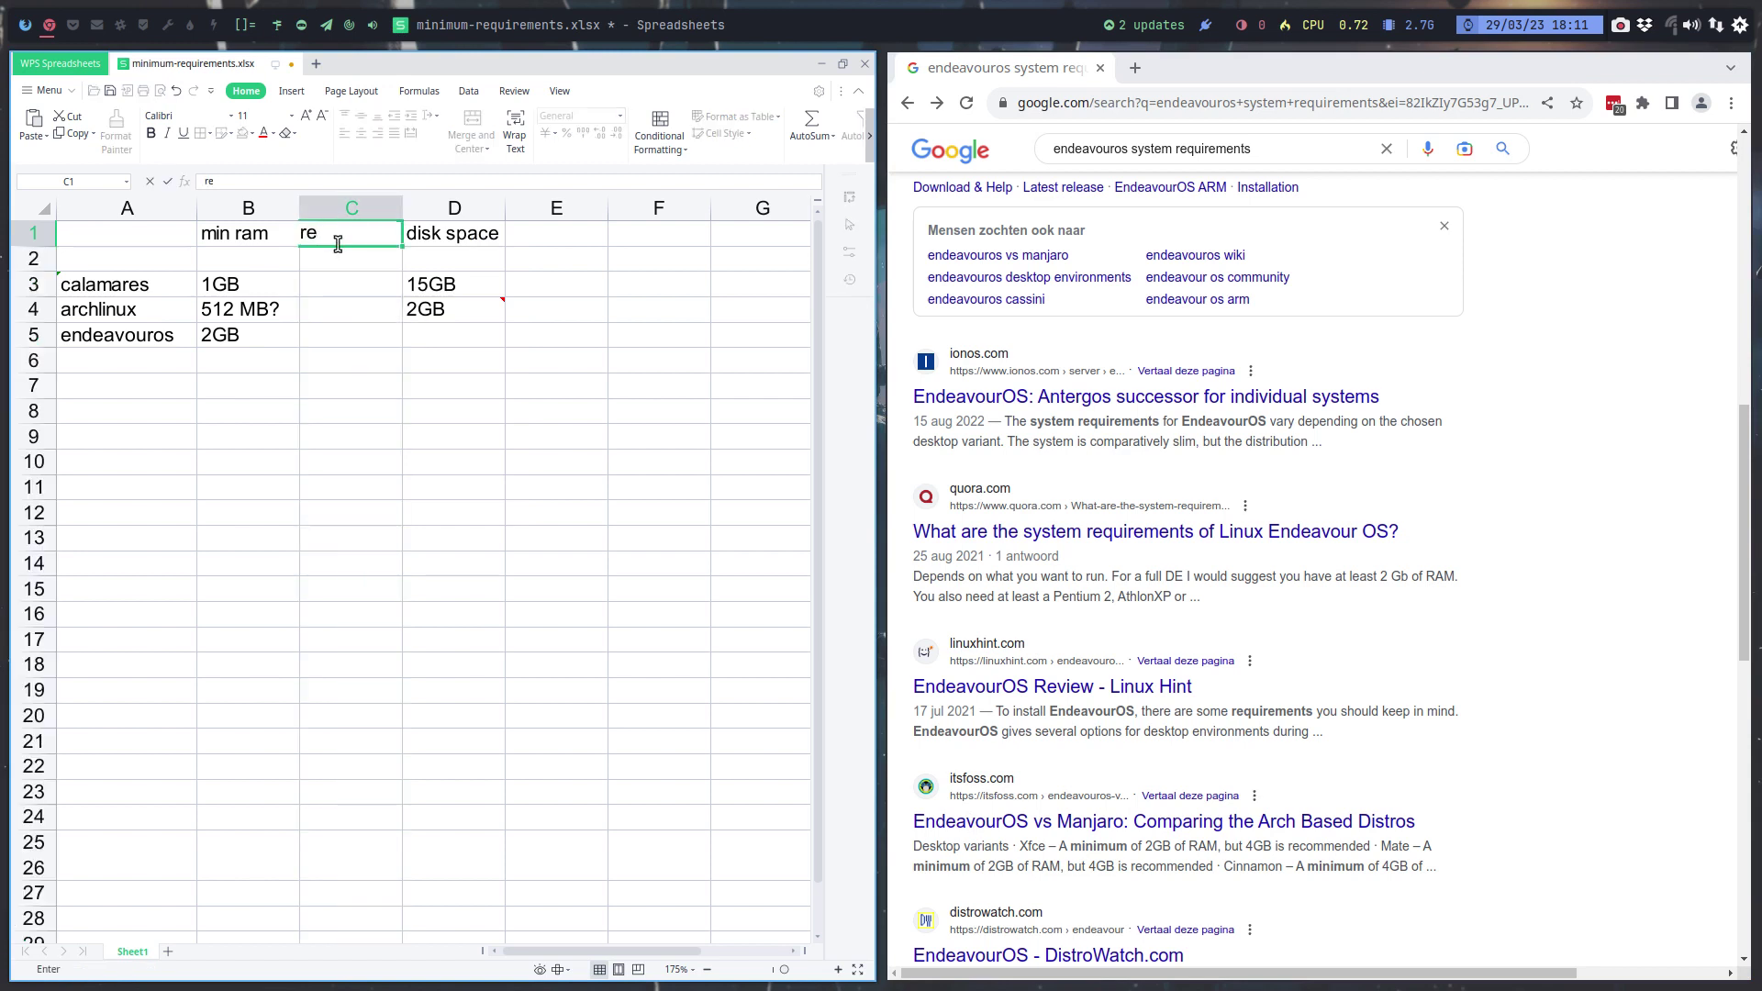
text(ceo)
text(m ram)
key(Return)
key(Down)
key(Down)
key(Down)
text(4G)
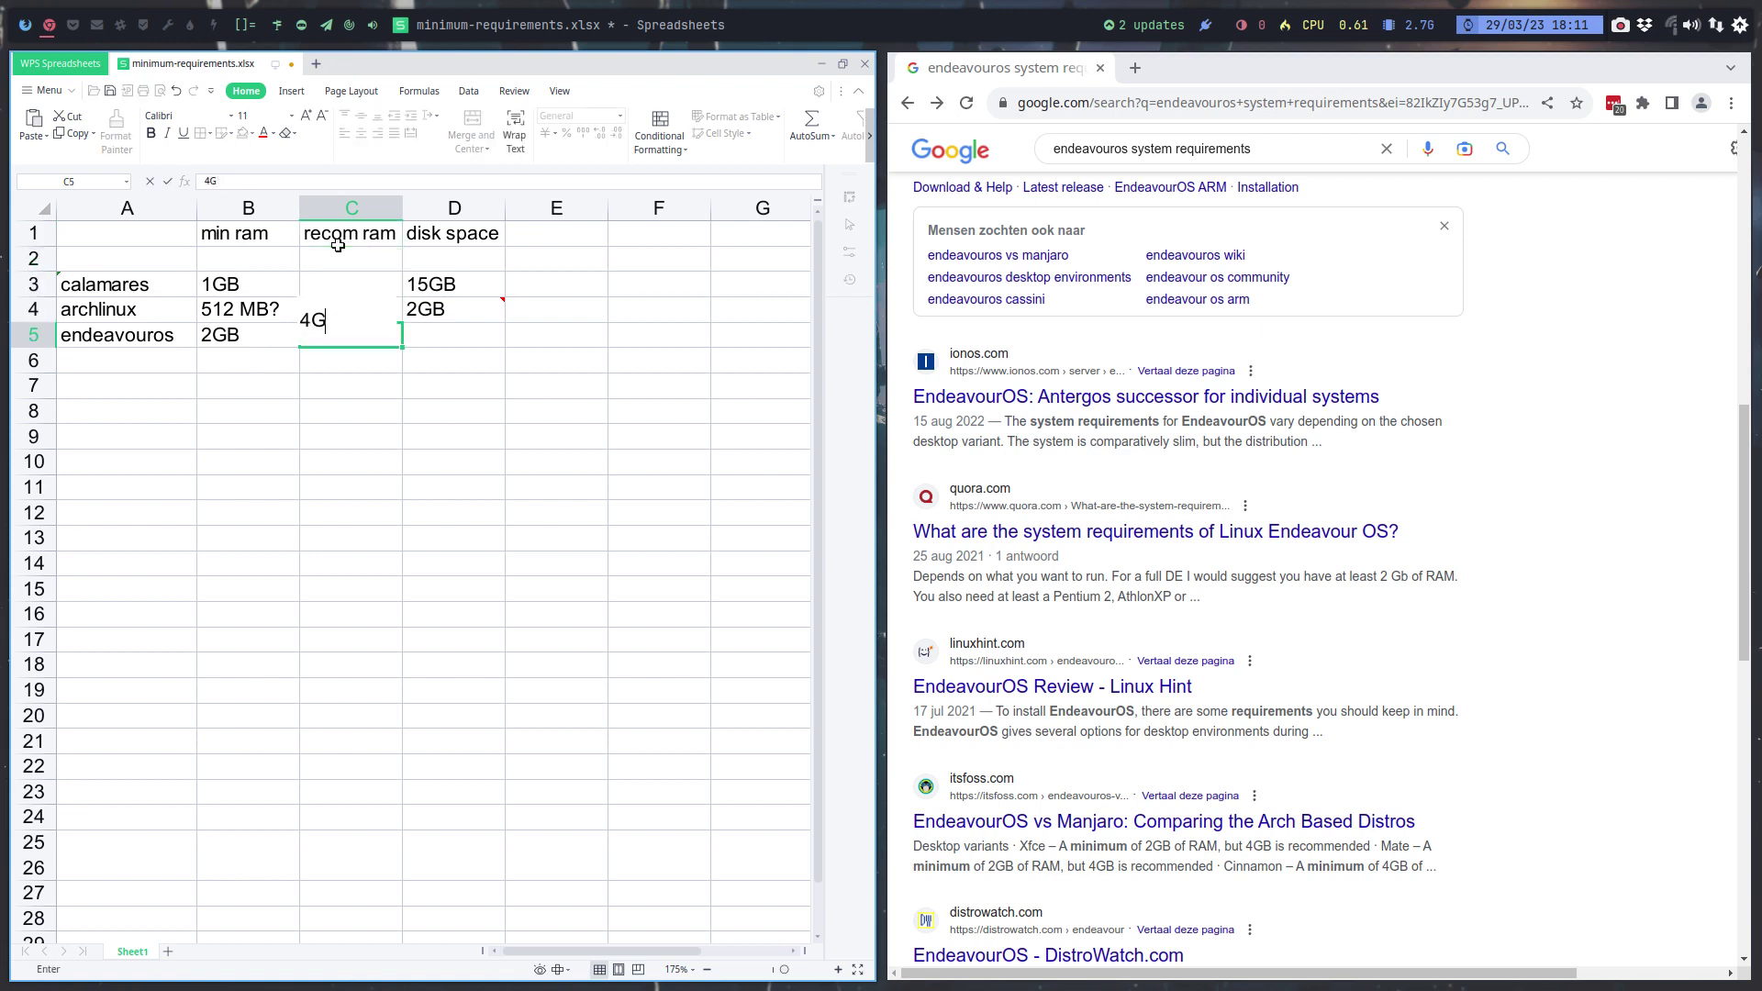
text(B)
key(Return)
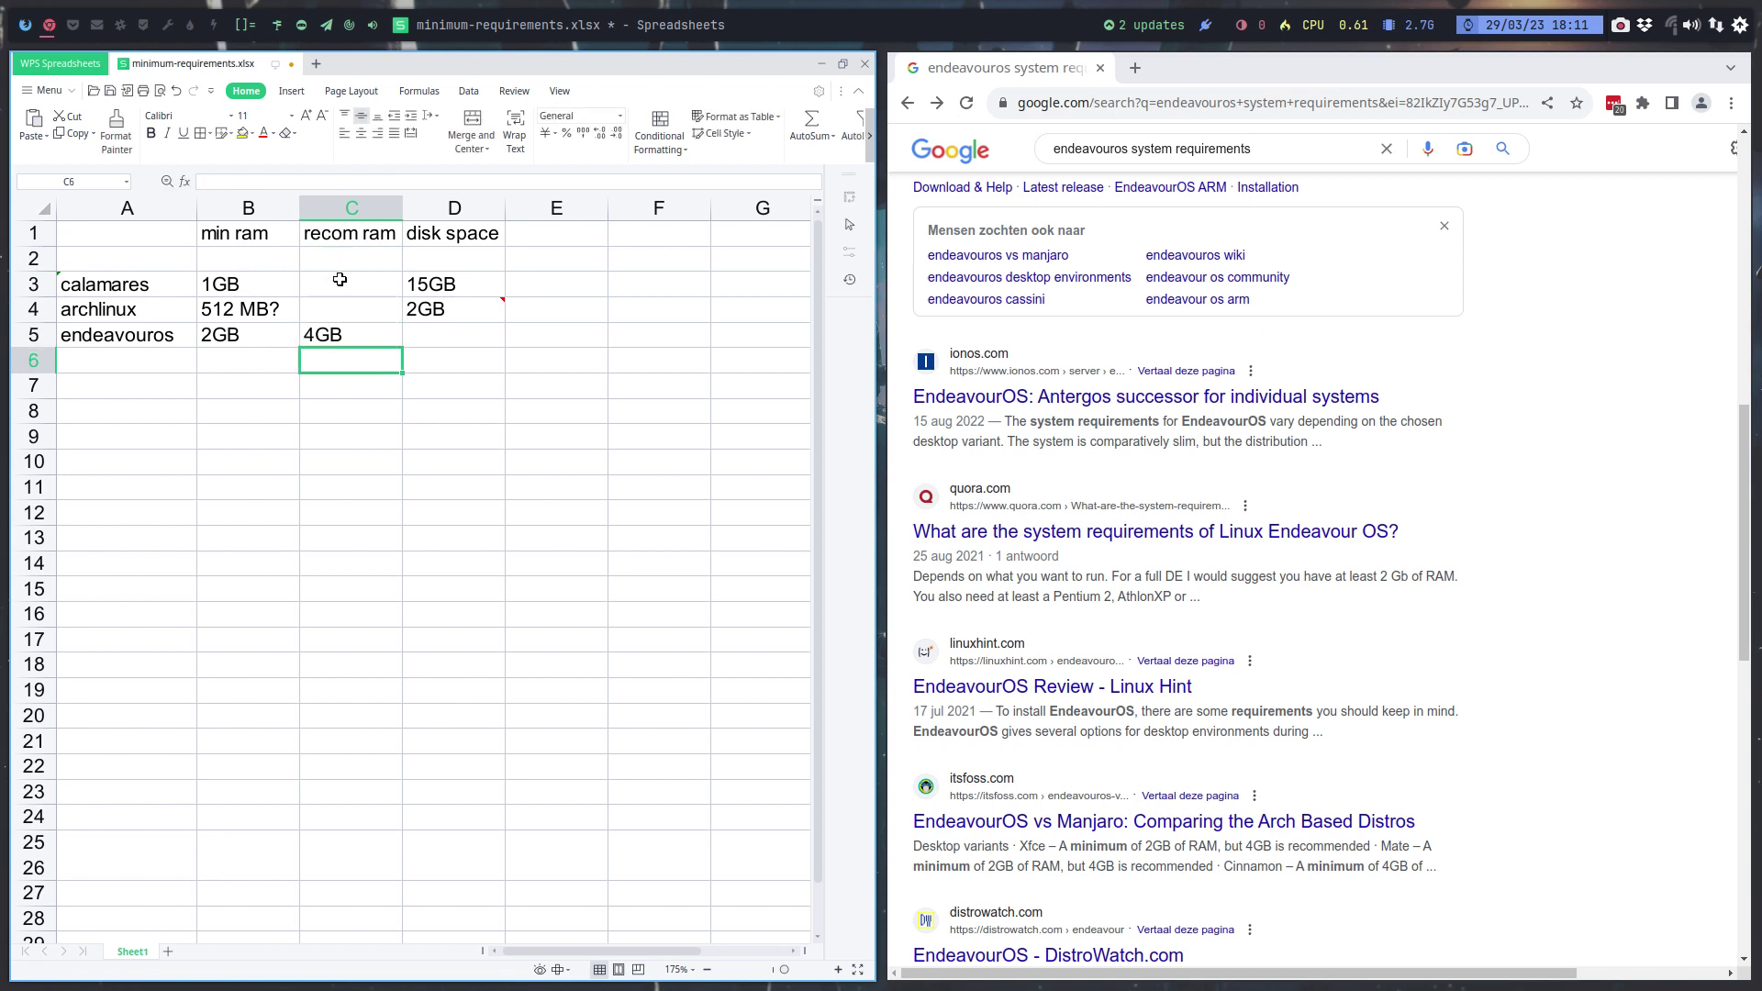
drag(347, 310, 341, 327)
click(366, 343)
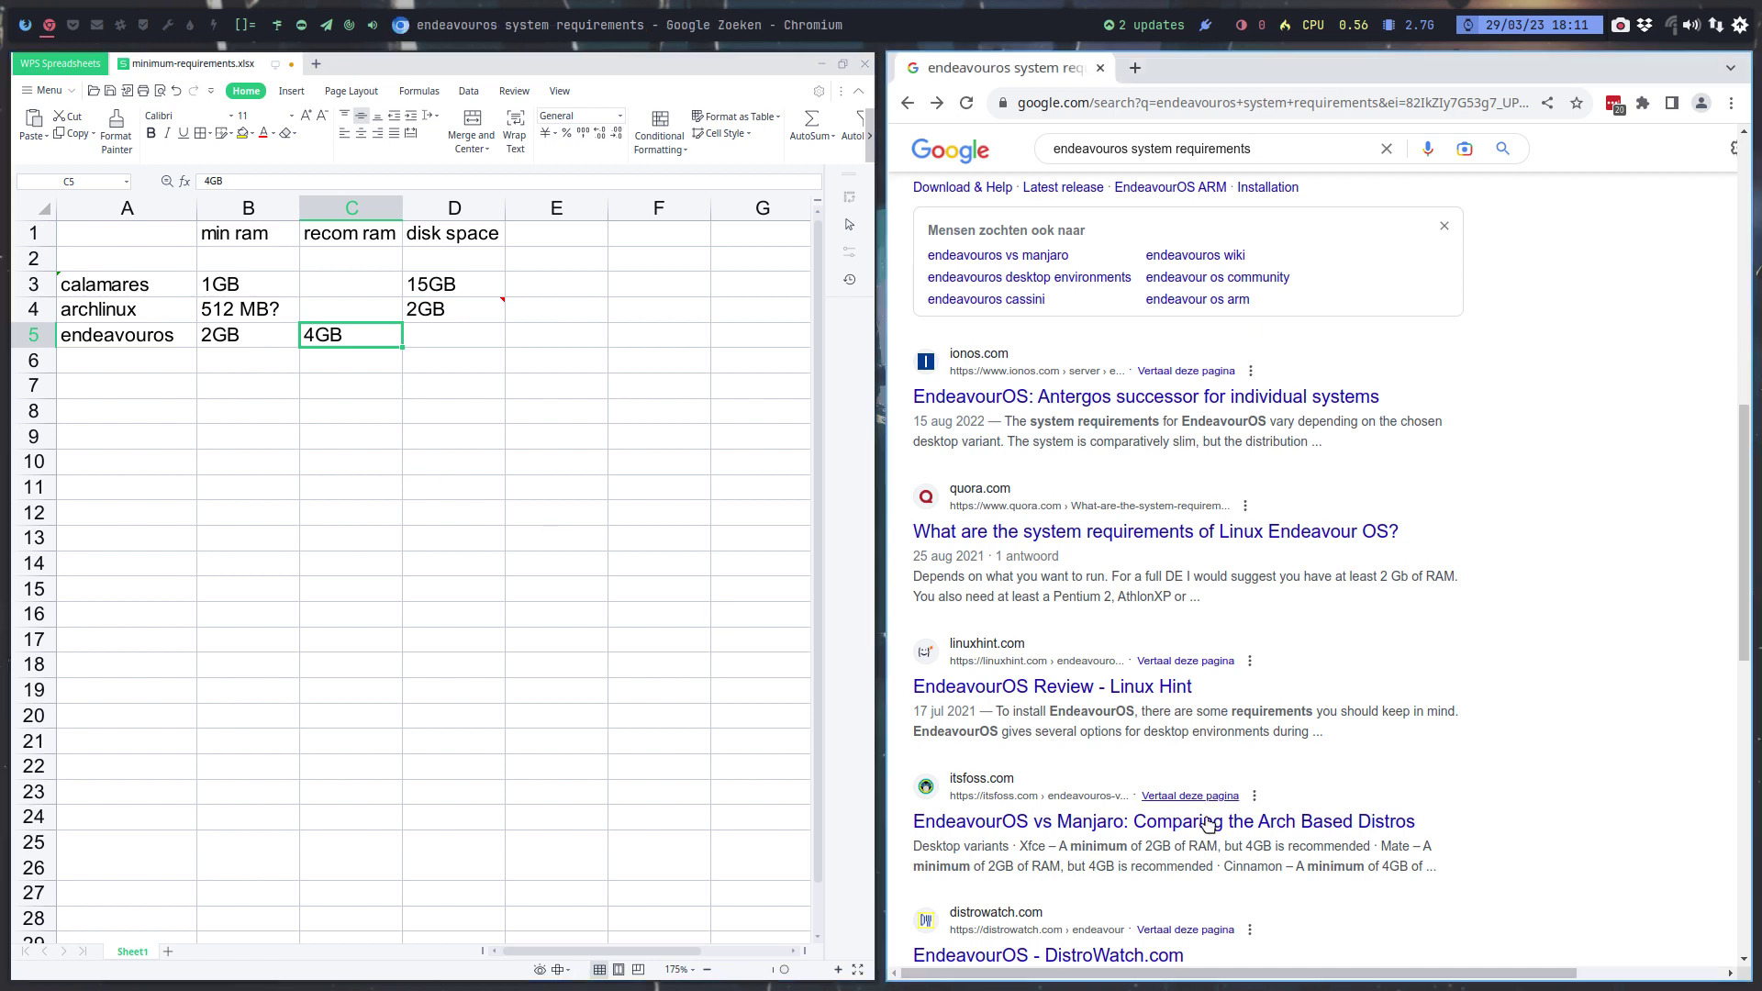
Look through the EndeavourOS Installation page for system requirements, and return to the top of the search results
scroll(1254, 835, up, 3)
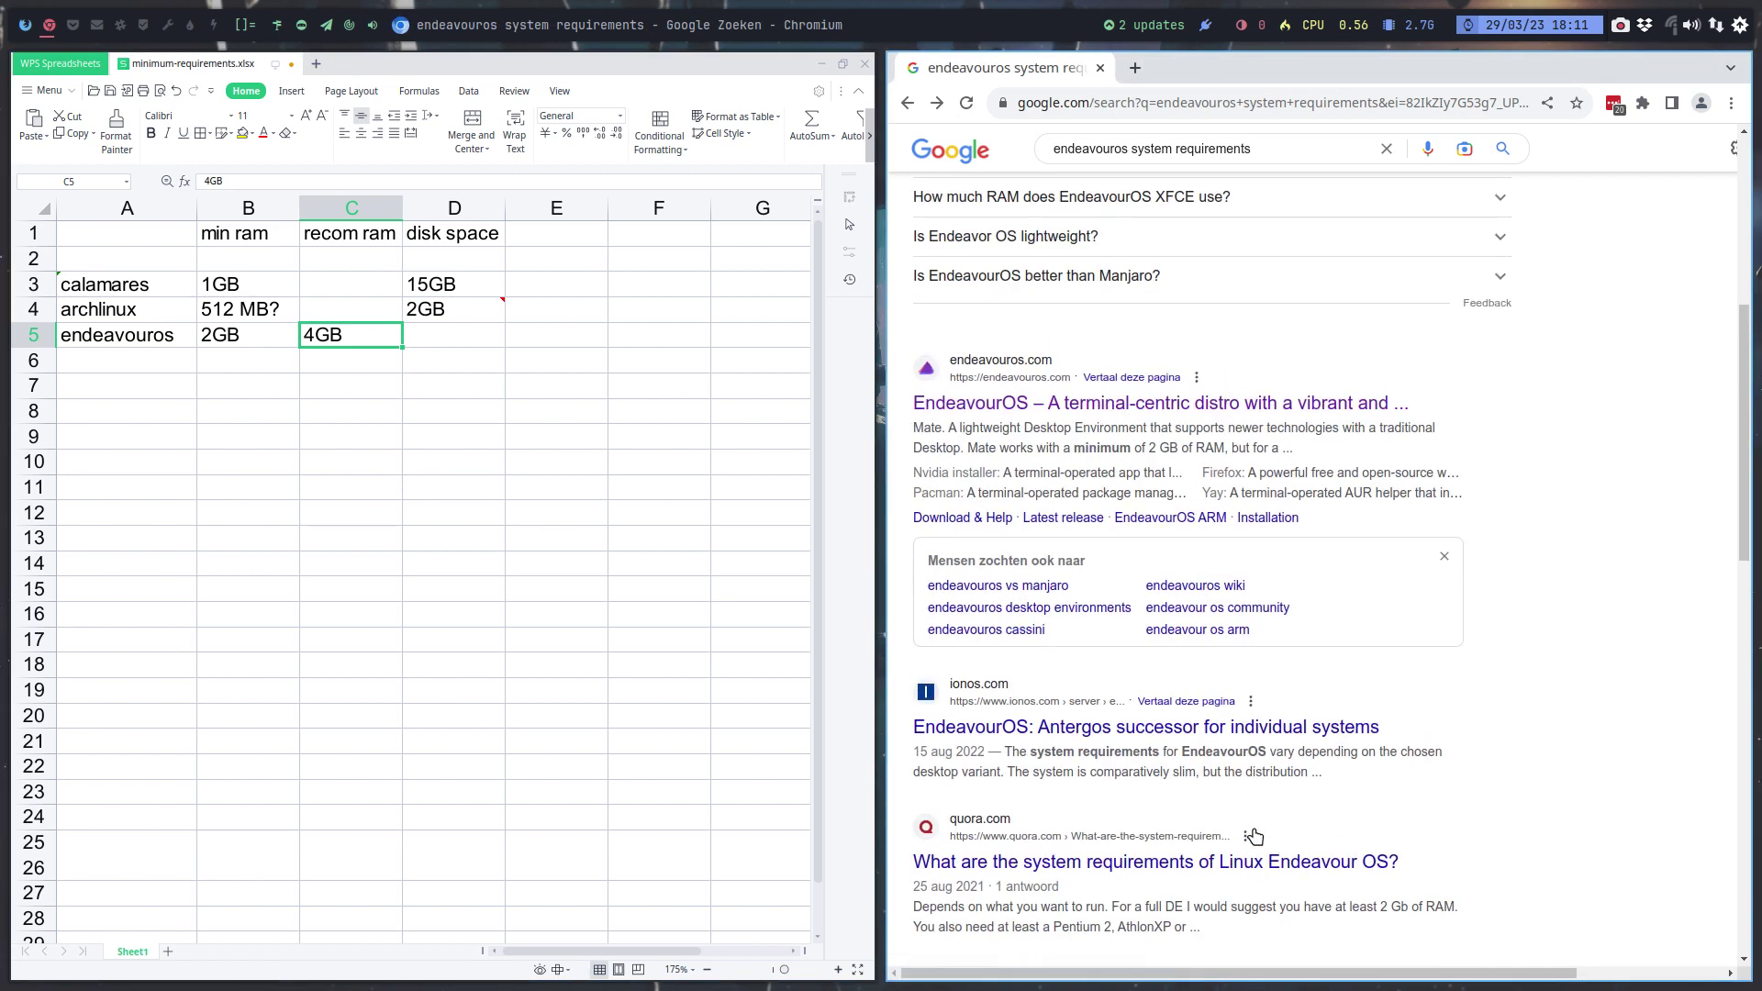
click(1268, 517)
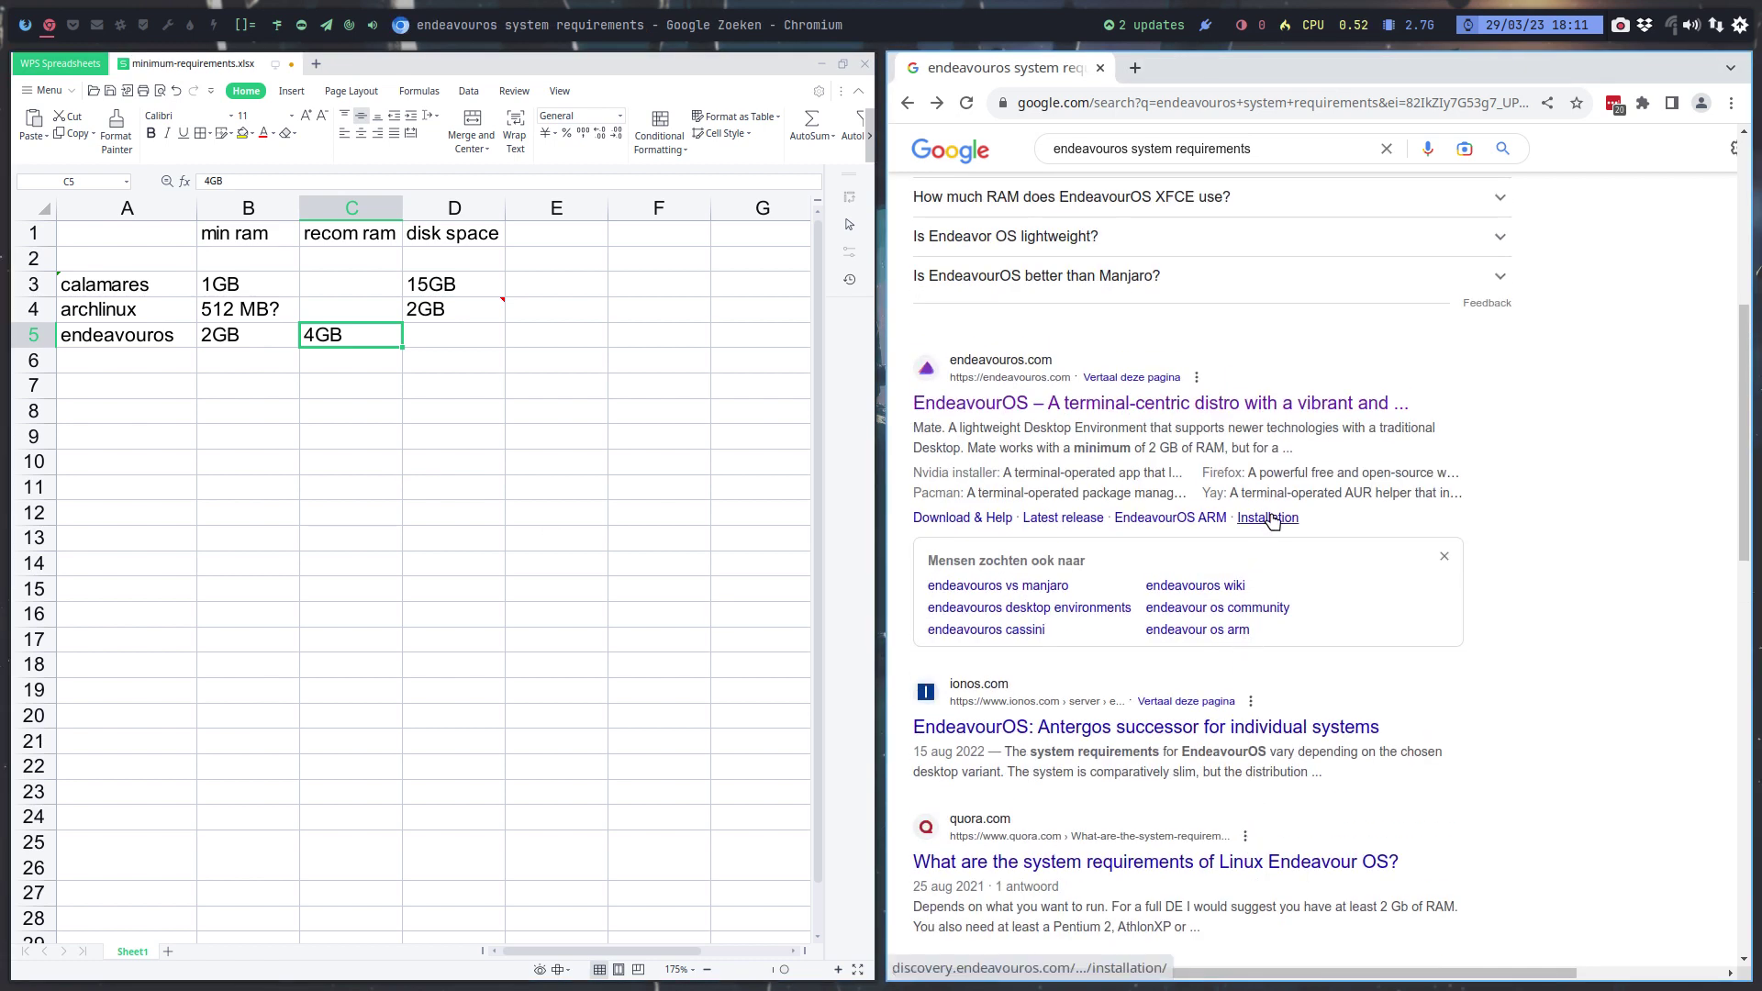
scroll(1292, 643, down, 10)
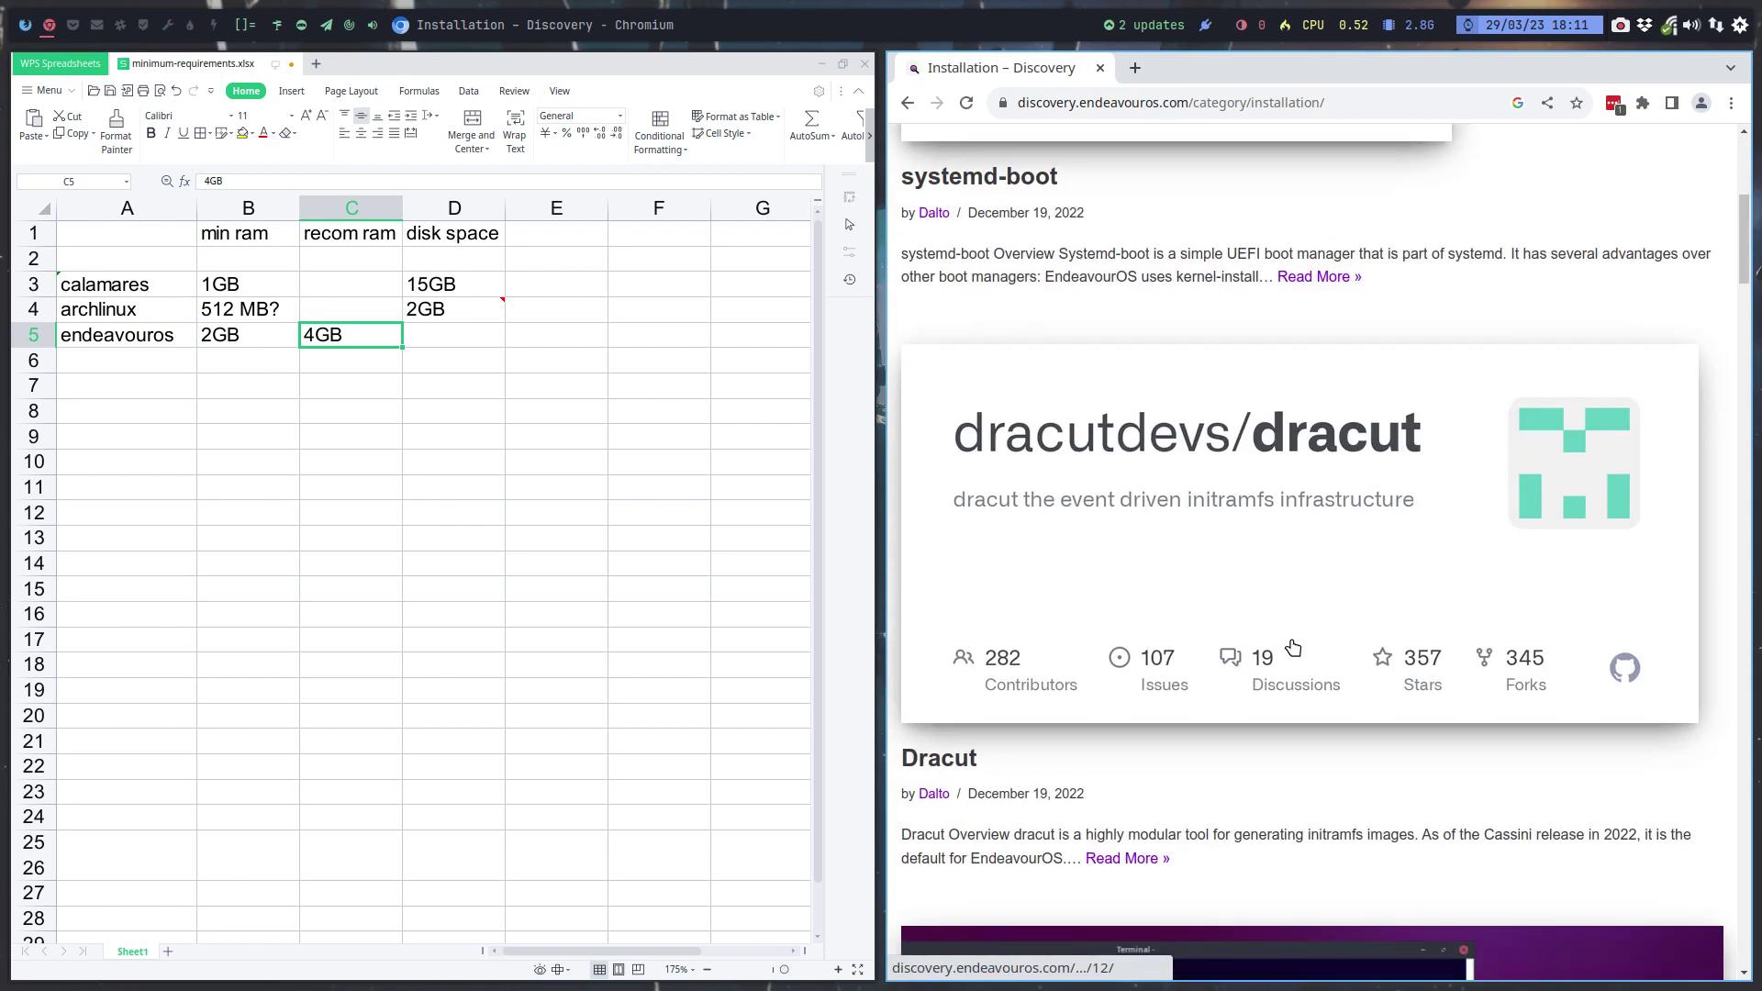
scroll(1292, 648, down, 12)
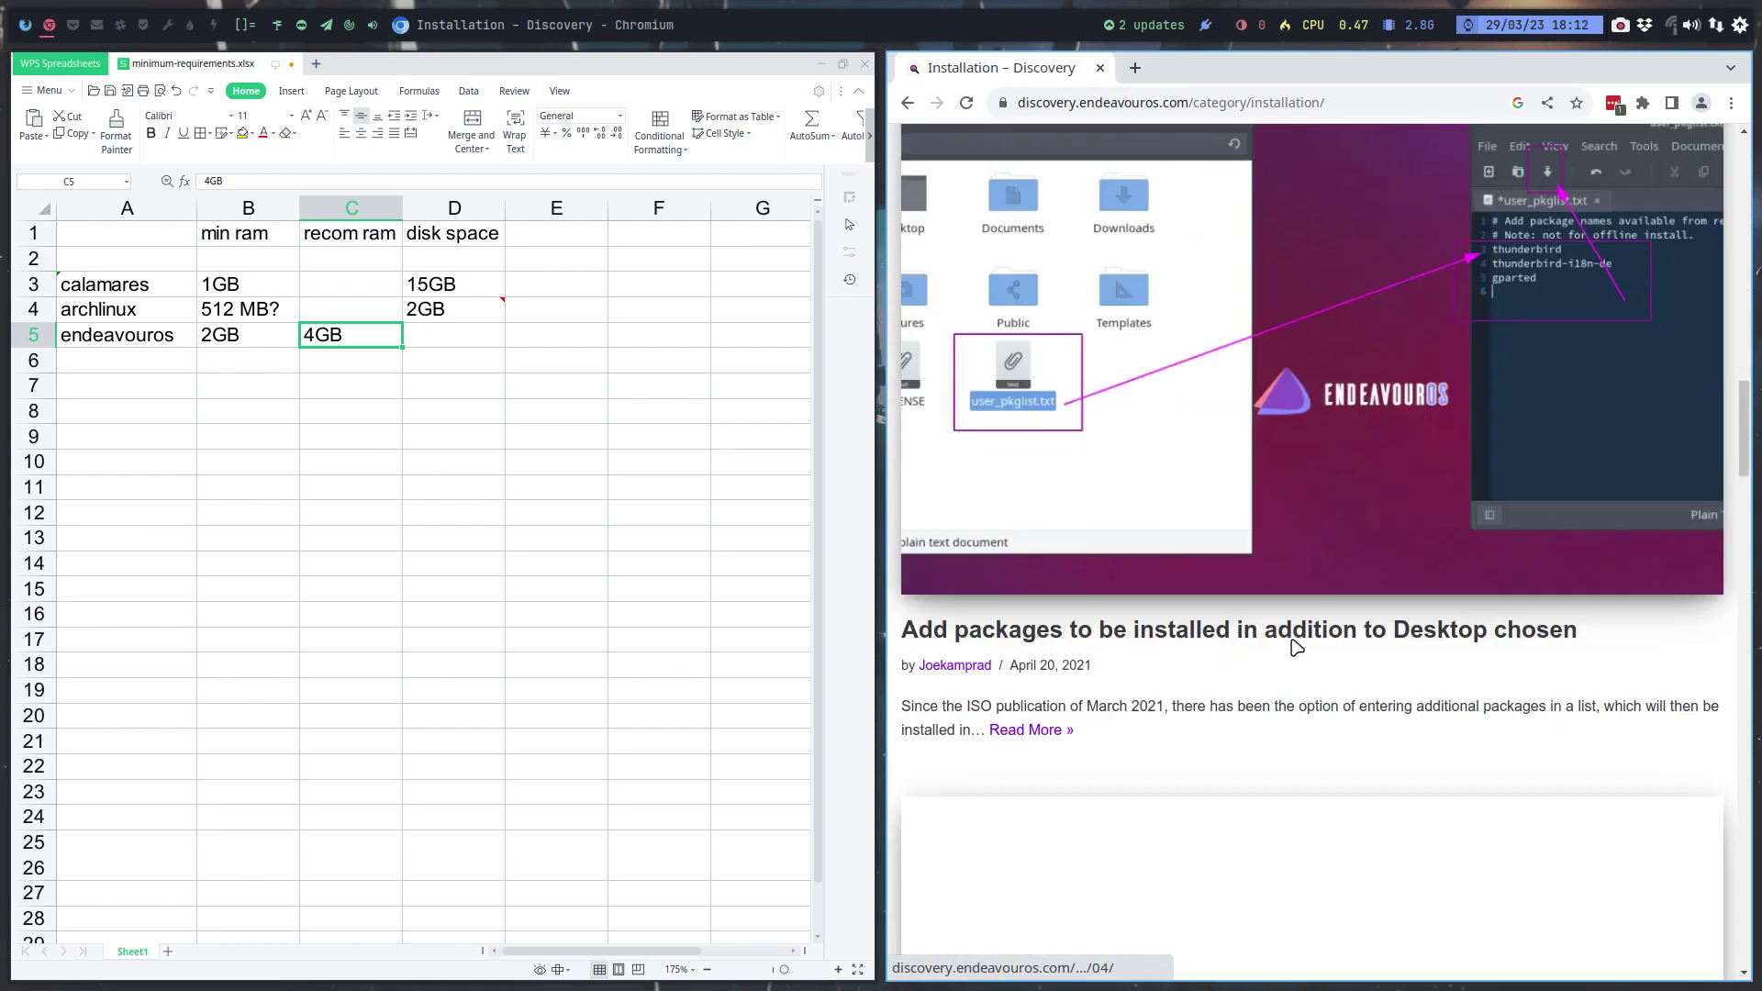
key(alt+Left)
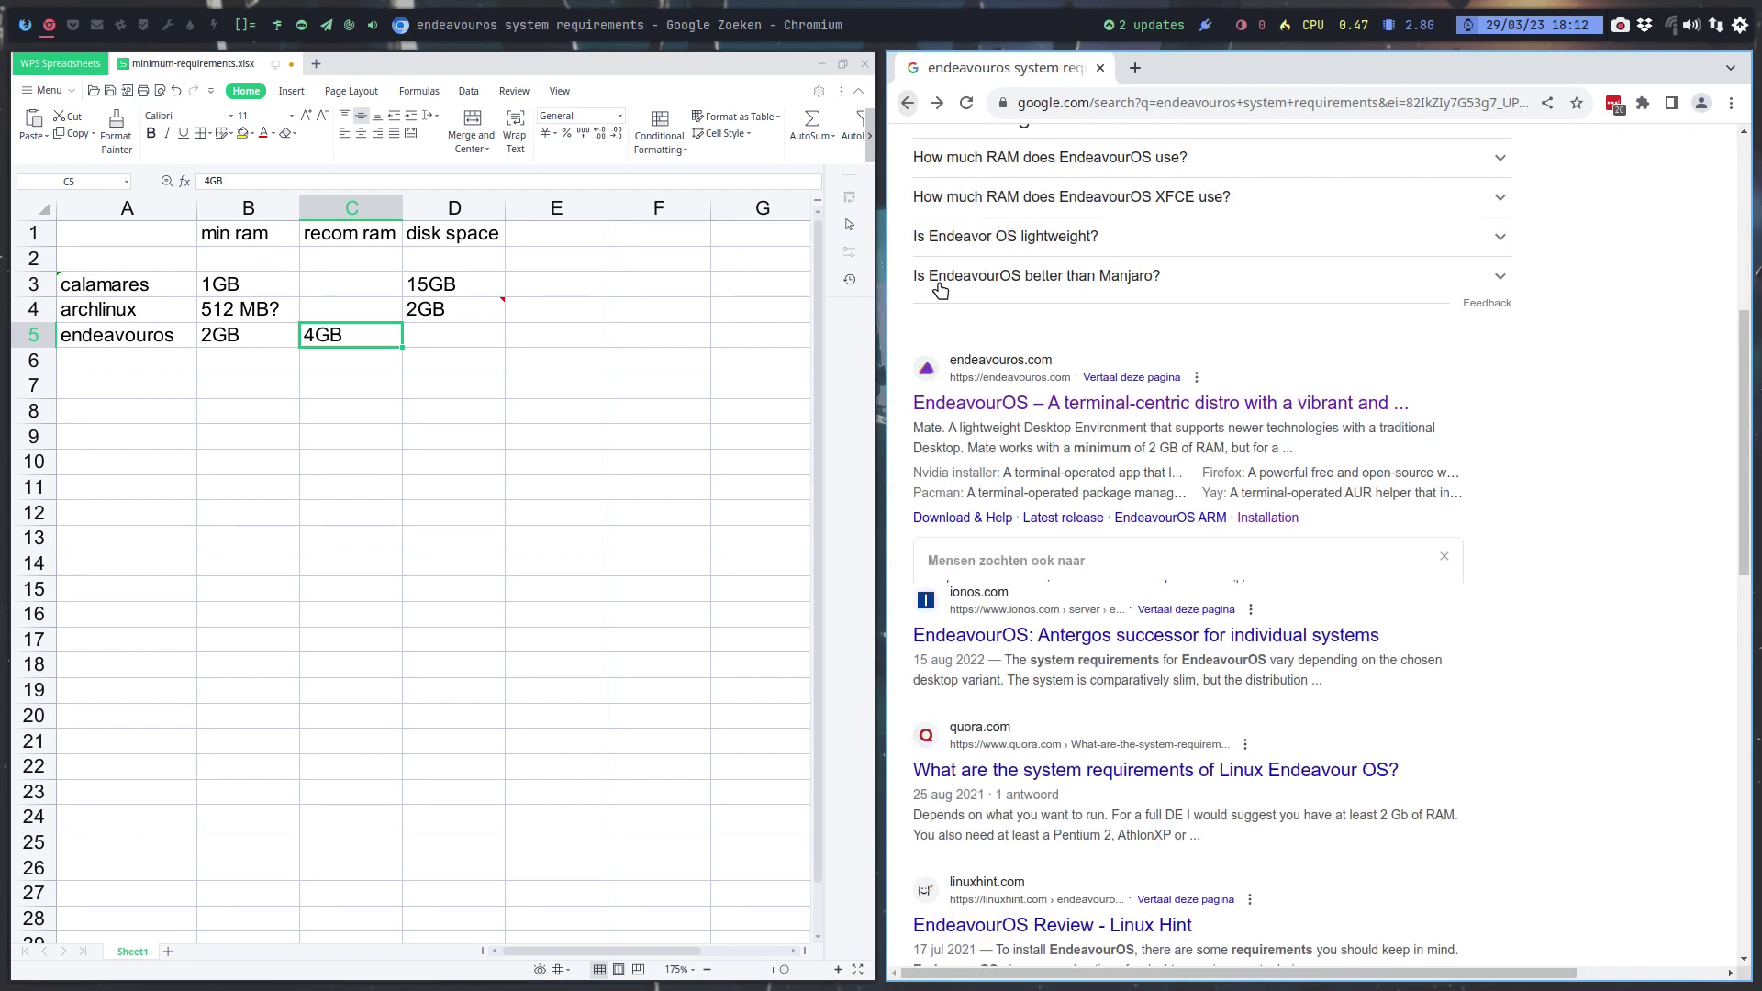
scroll(1140, 320, up, 6)
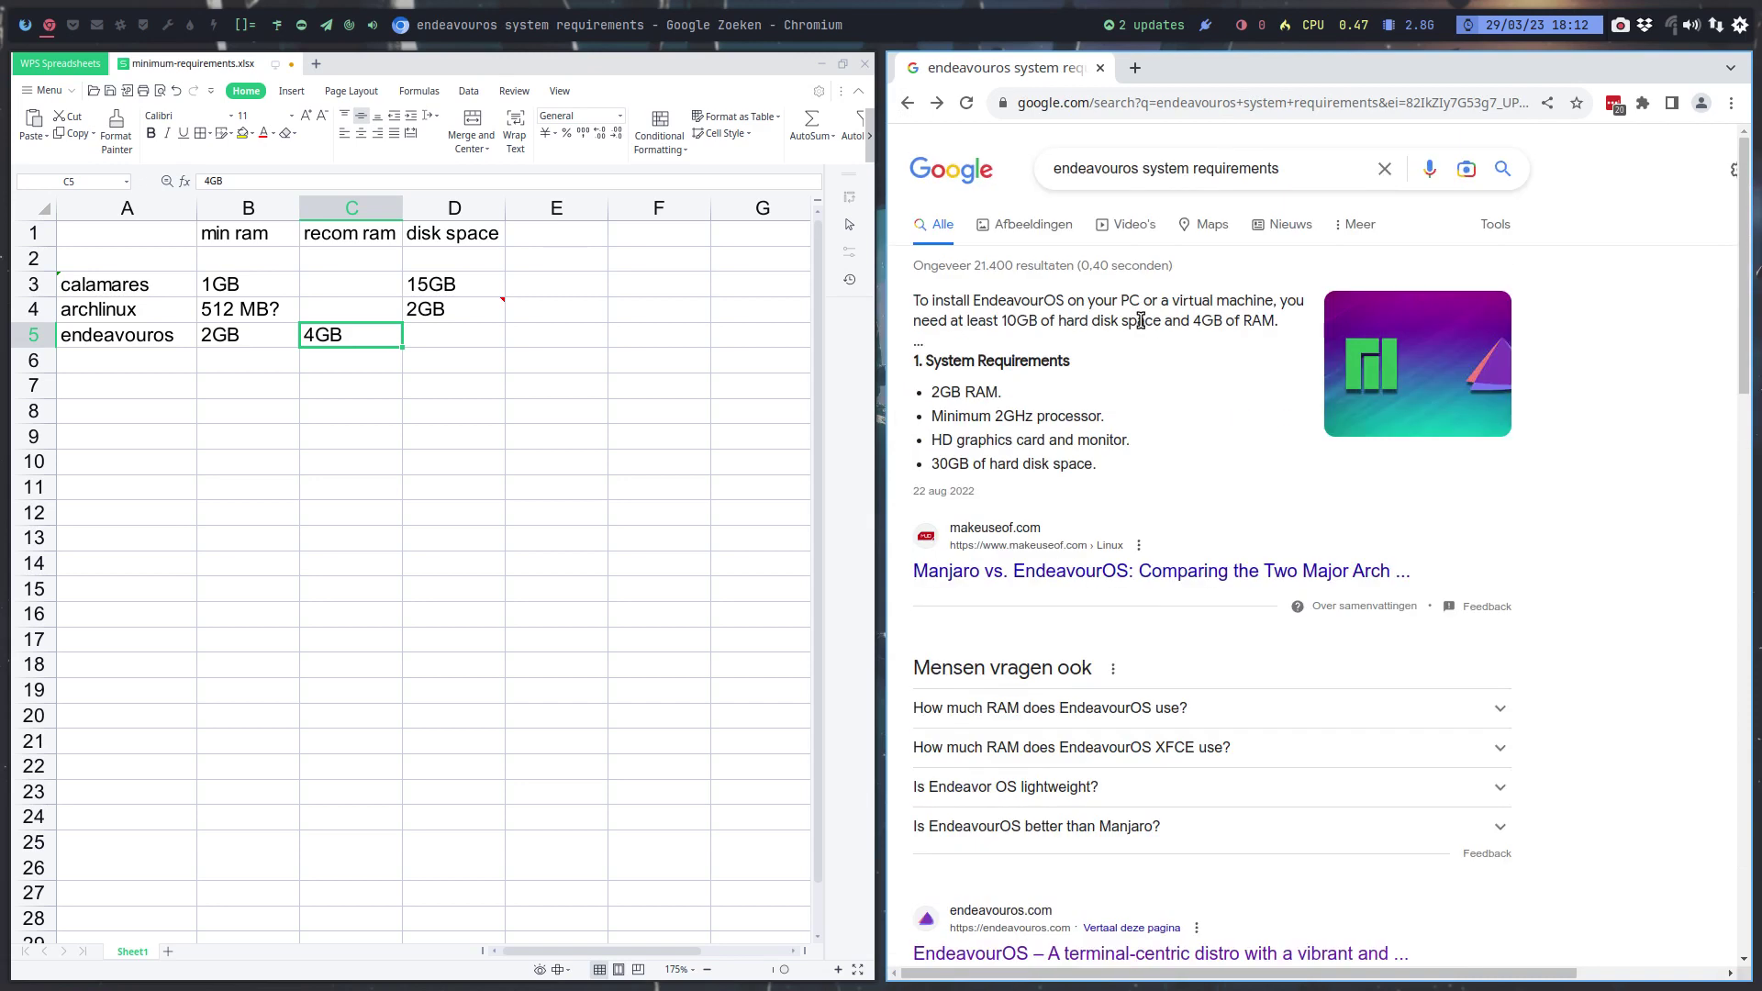
Find the EndeavourOS hard disk requirement in the makeuseof.com Manjaro vs. EndeavourOS article, and enter 10GB as the disk space for endeavouros
drag(991, 418, 1138, 422)
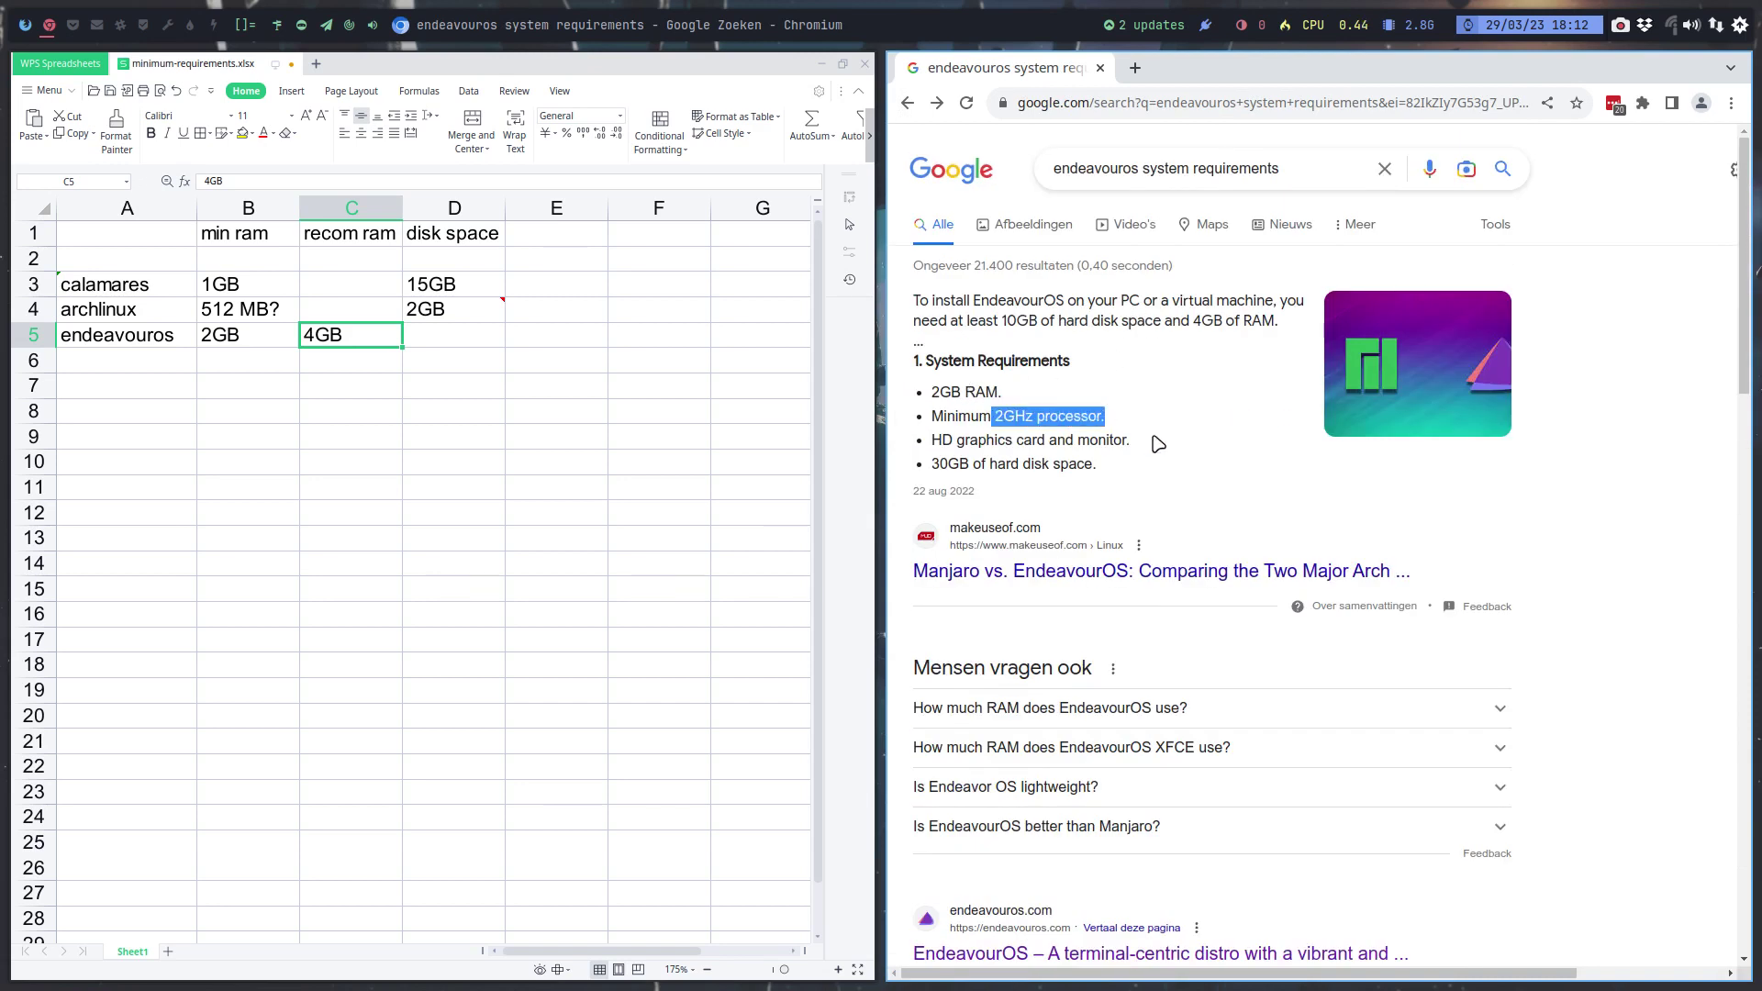
click(1092, 575)
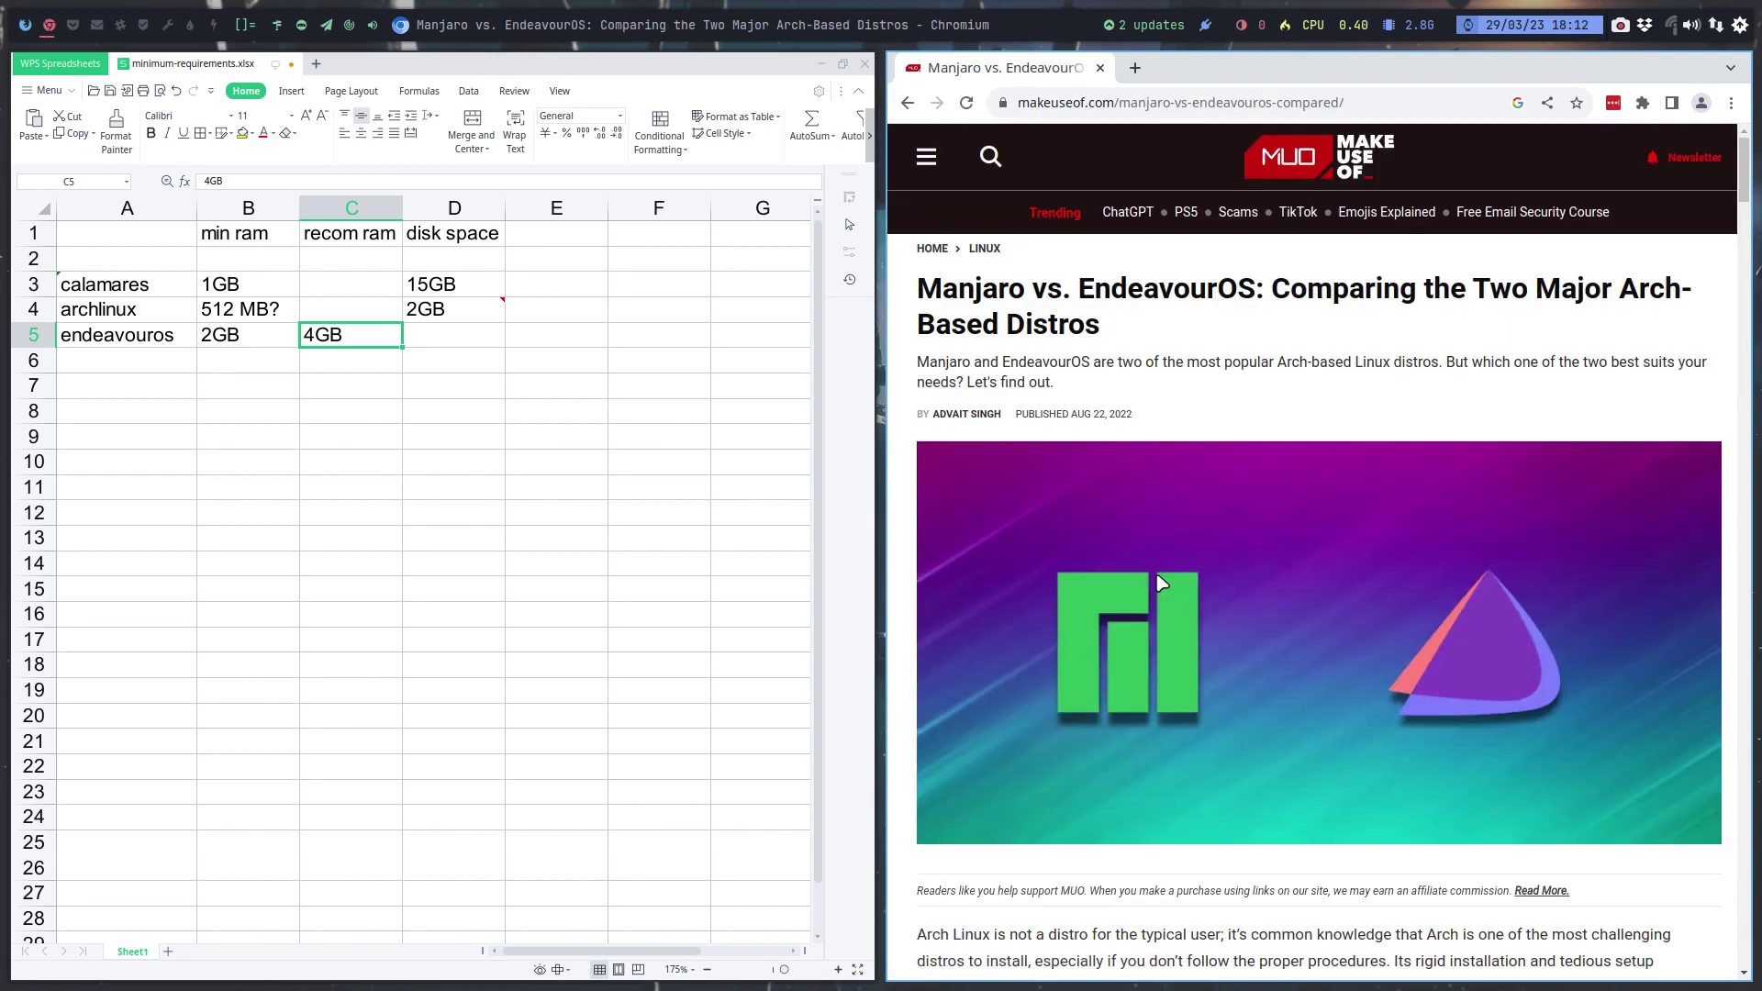
scroll(1162, 583, down, 8)
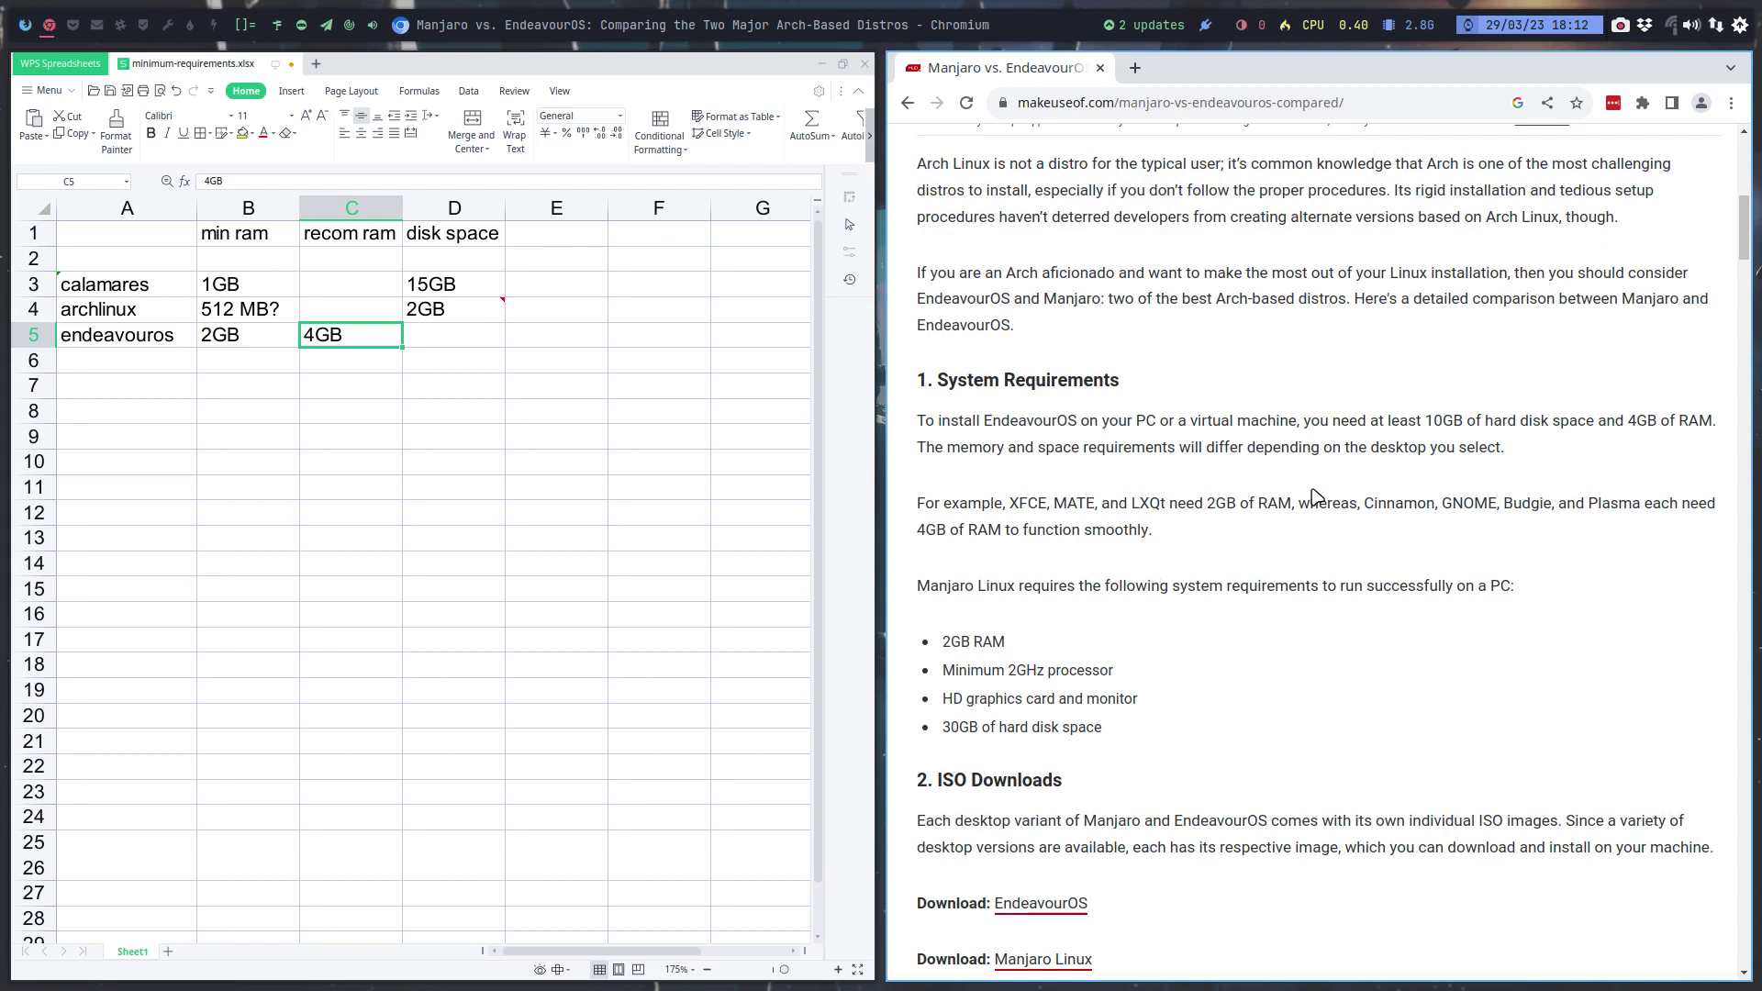
drag(1426, 423, 1452, 423)
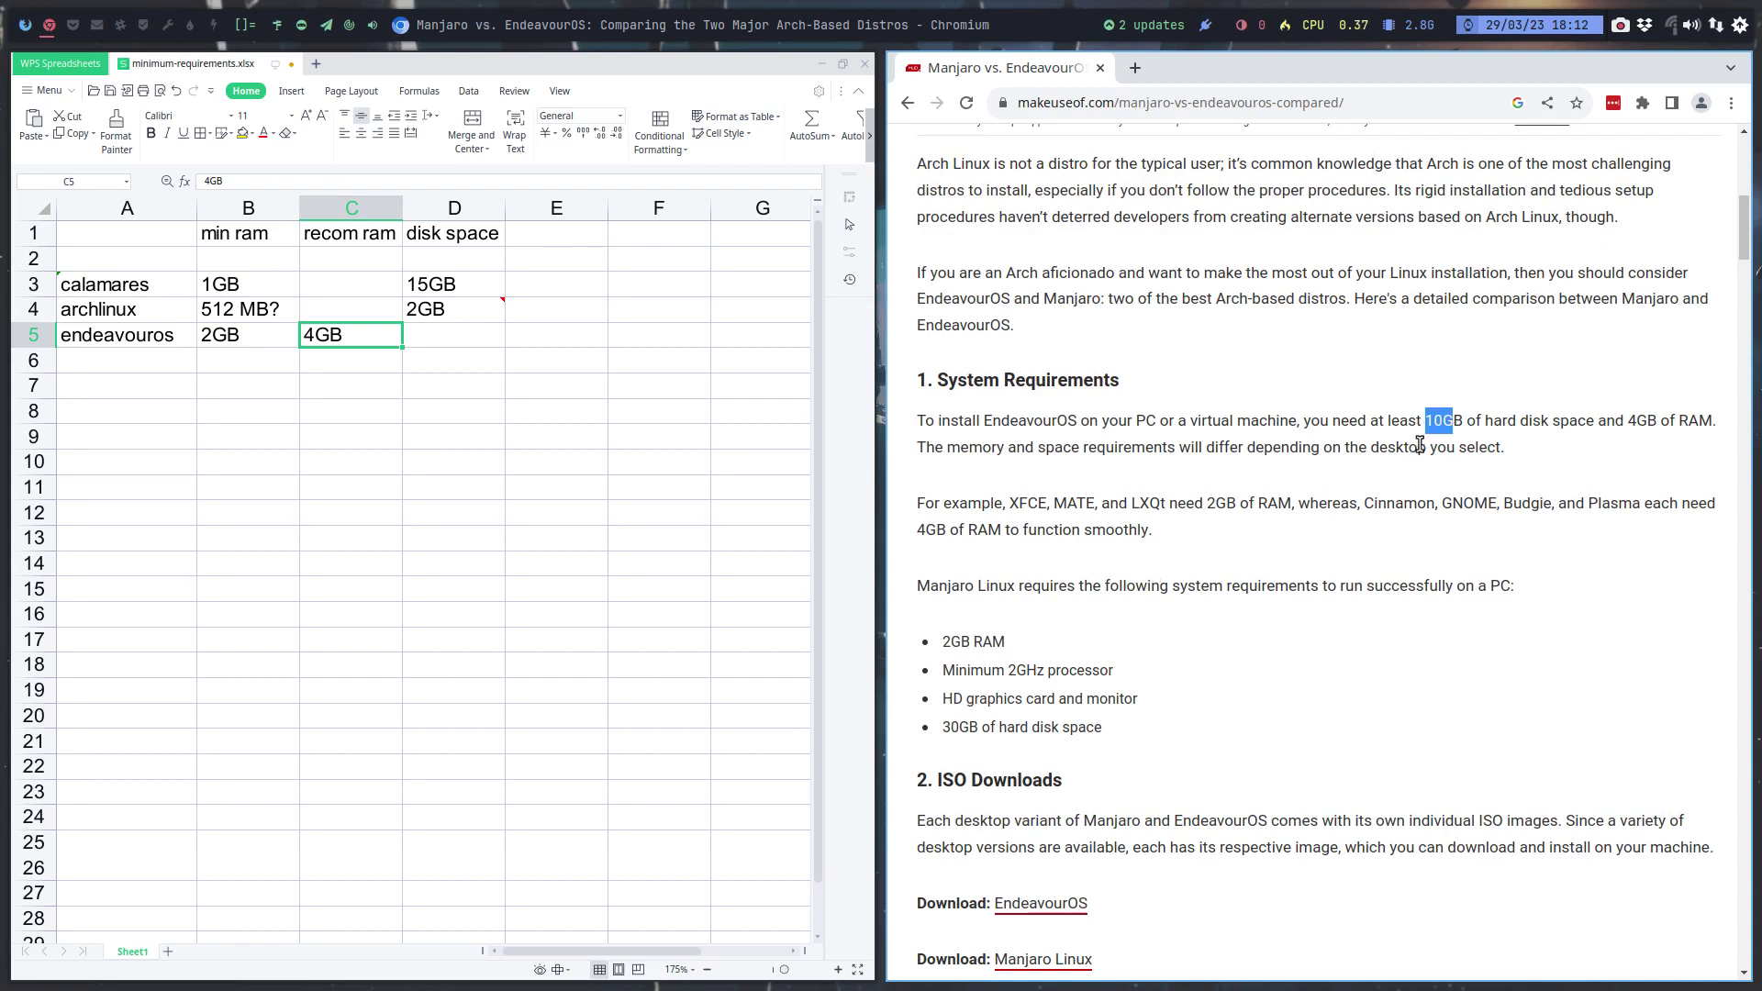
click(452, 334)
text(10GB)
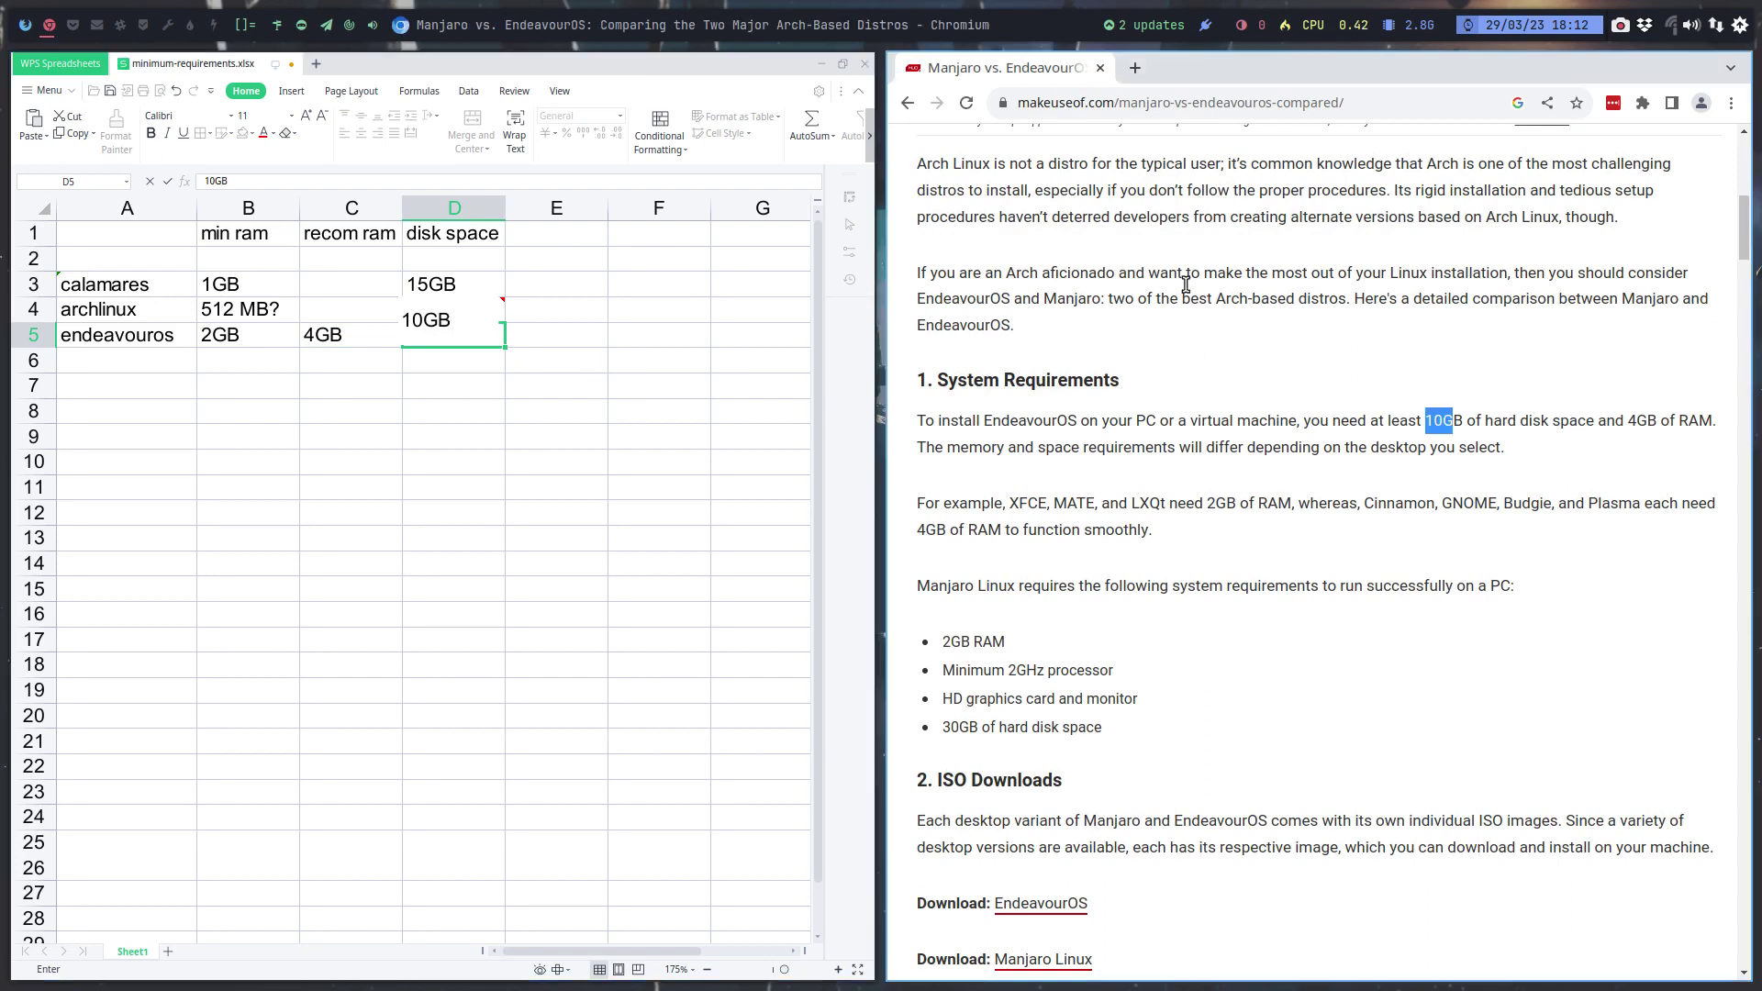
click(562, 392)
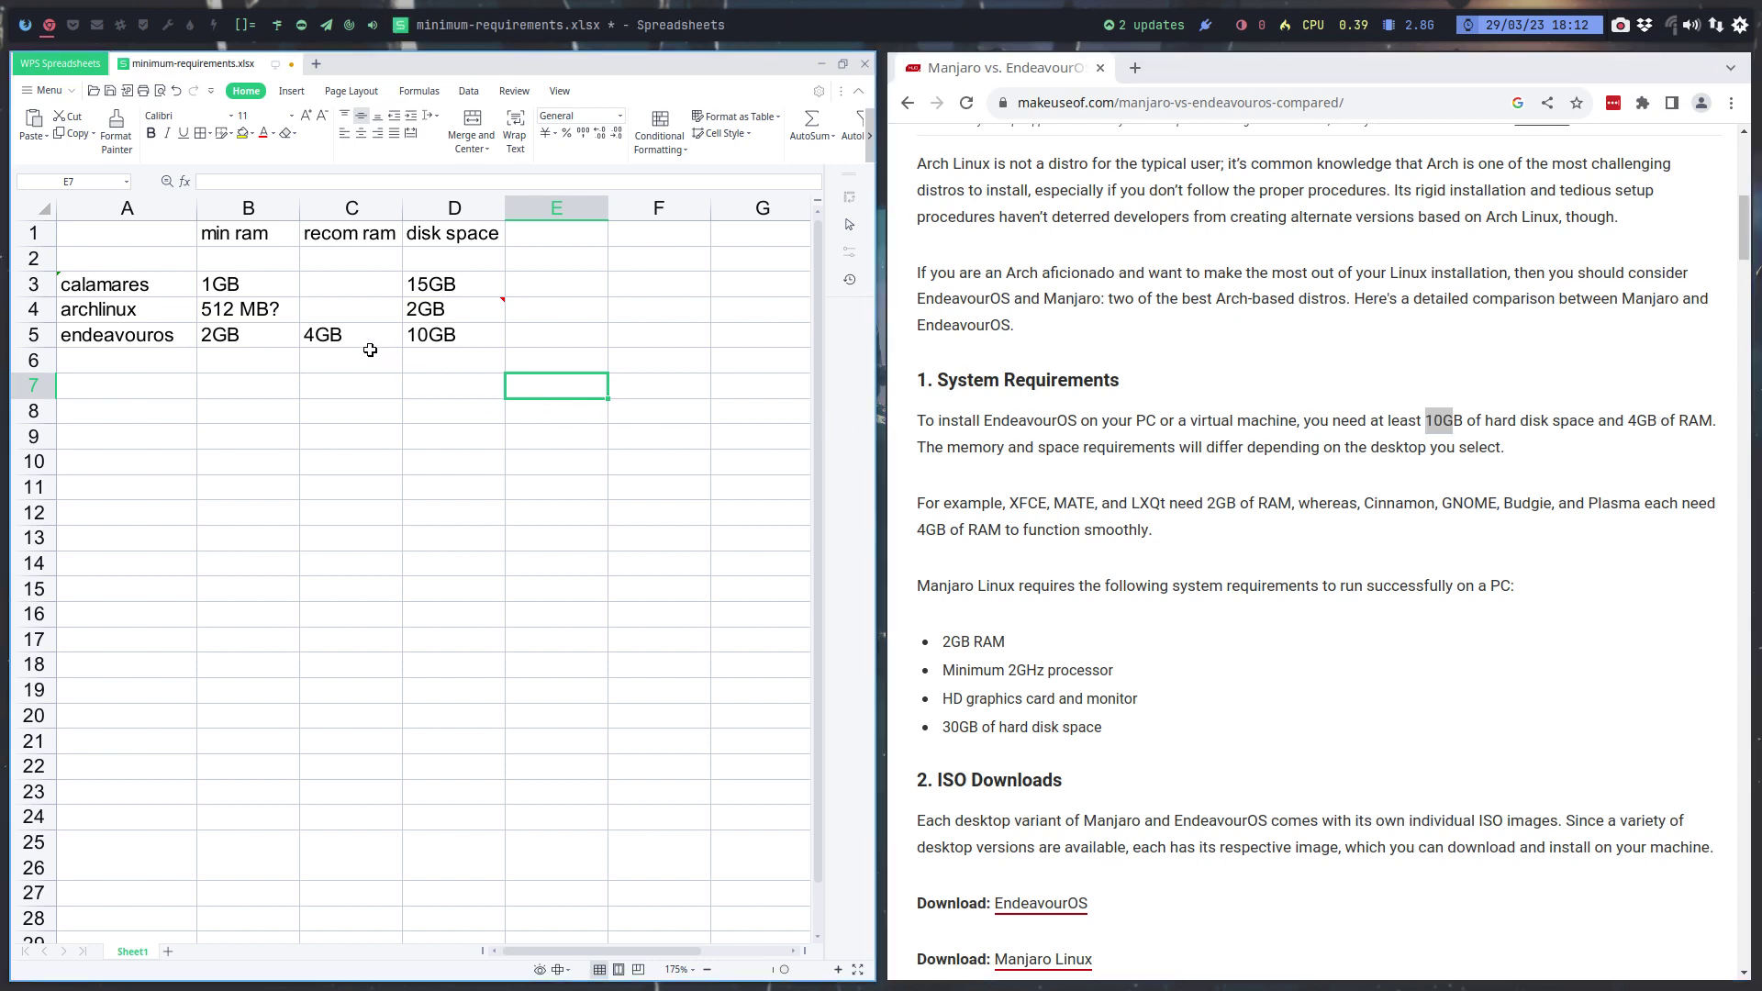
click(341, 333)
click(468, 340)
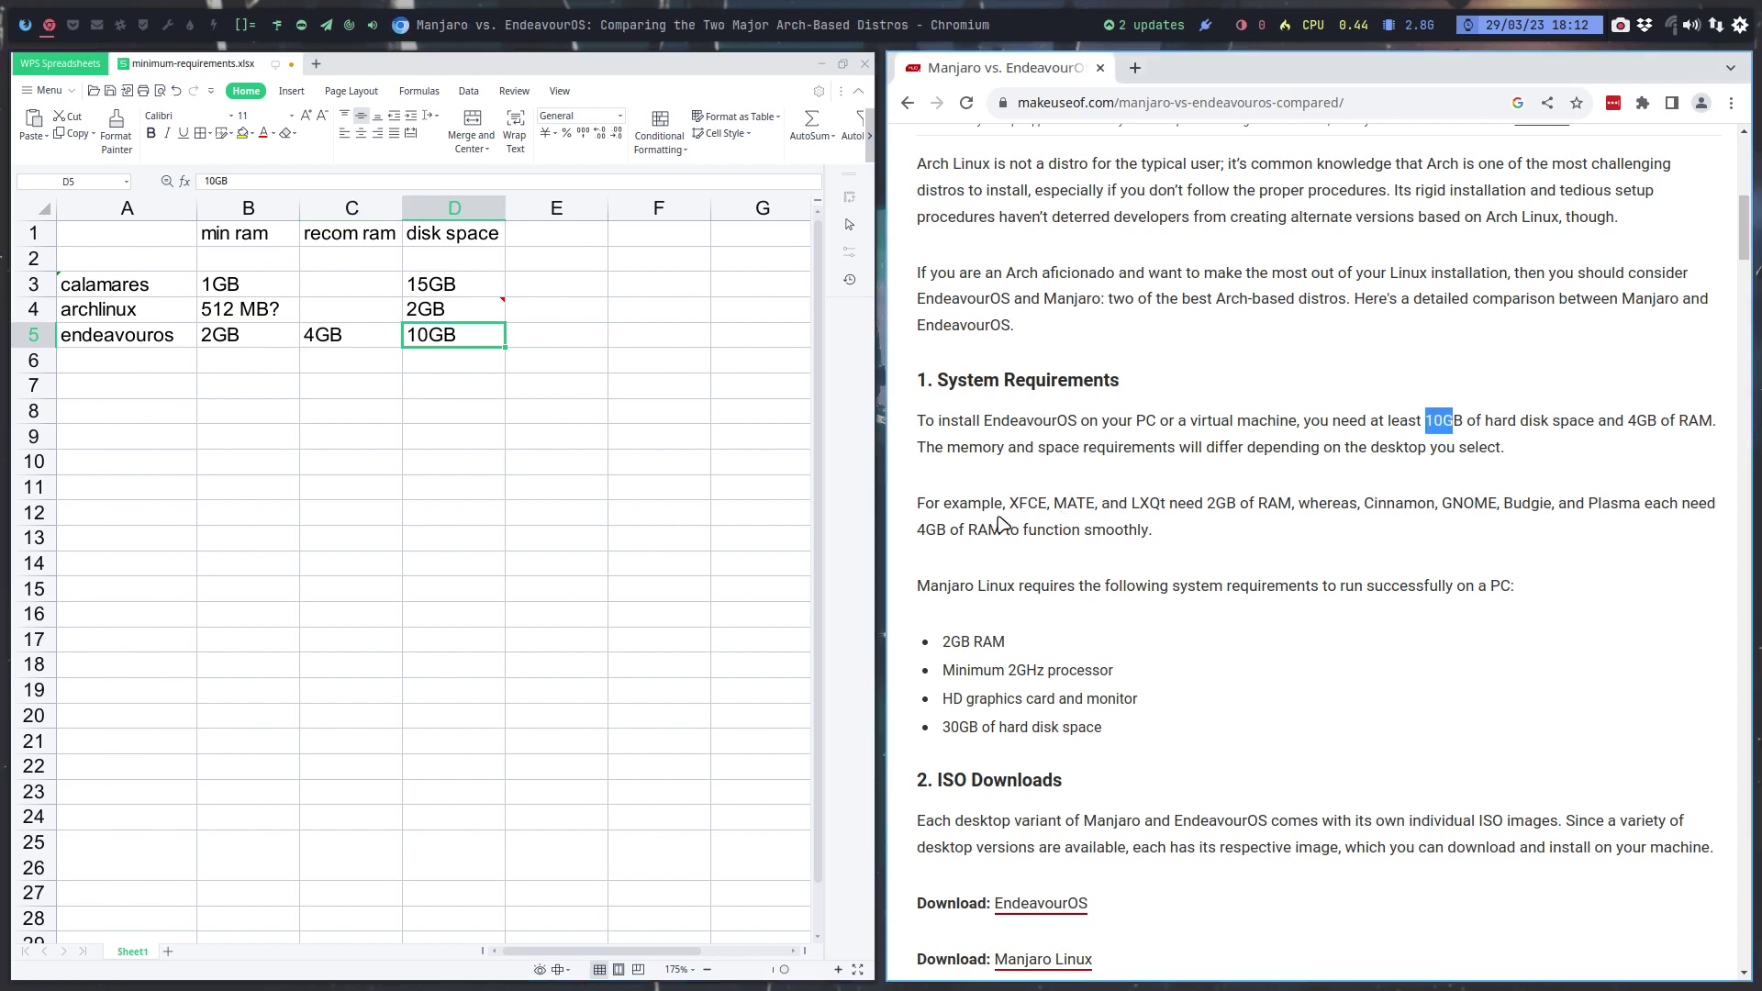
Insert a column before min ram with the header cpy Ghz, and go to its calamares cell
drag(917, 530, 1084, 531)
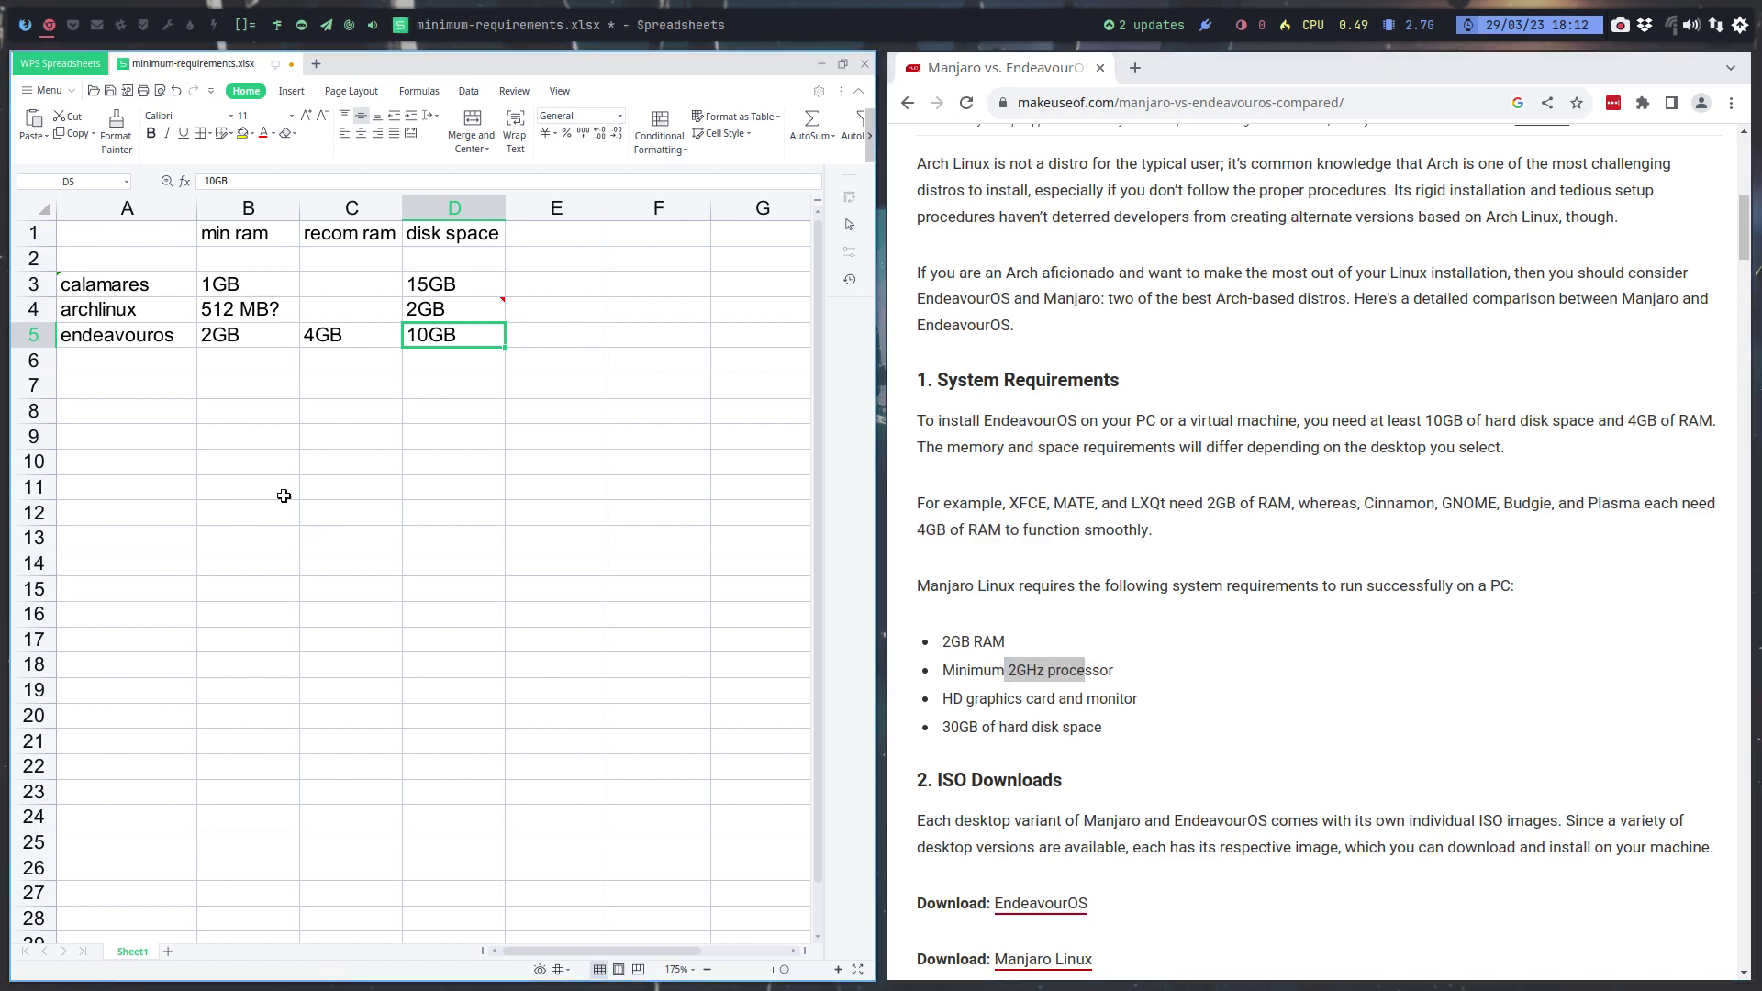
click(230, 210)
right_click(230, 210)
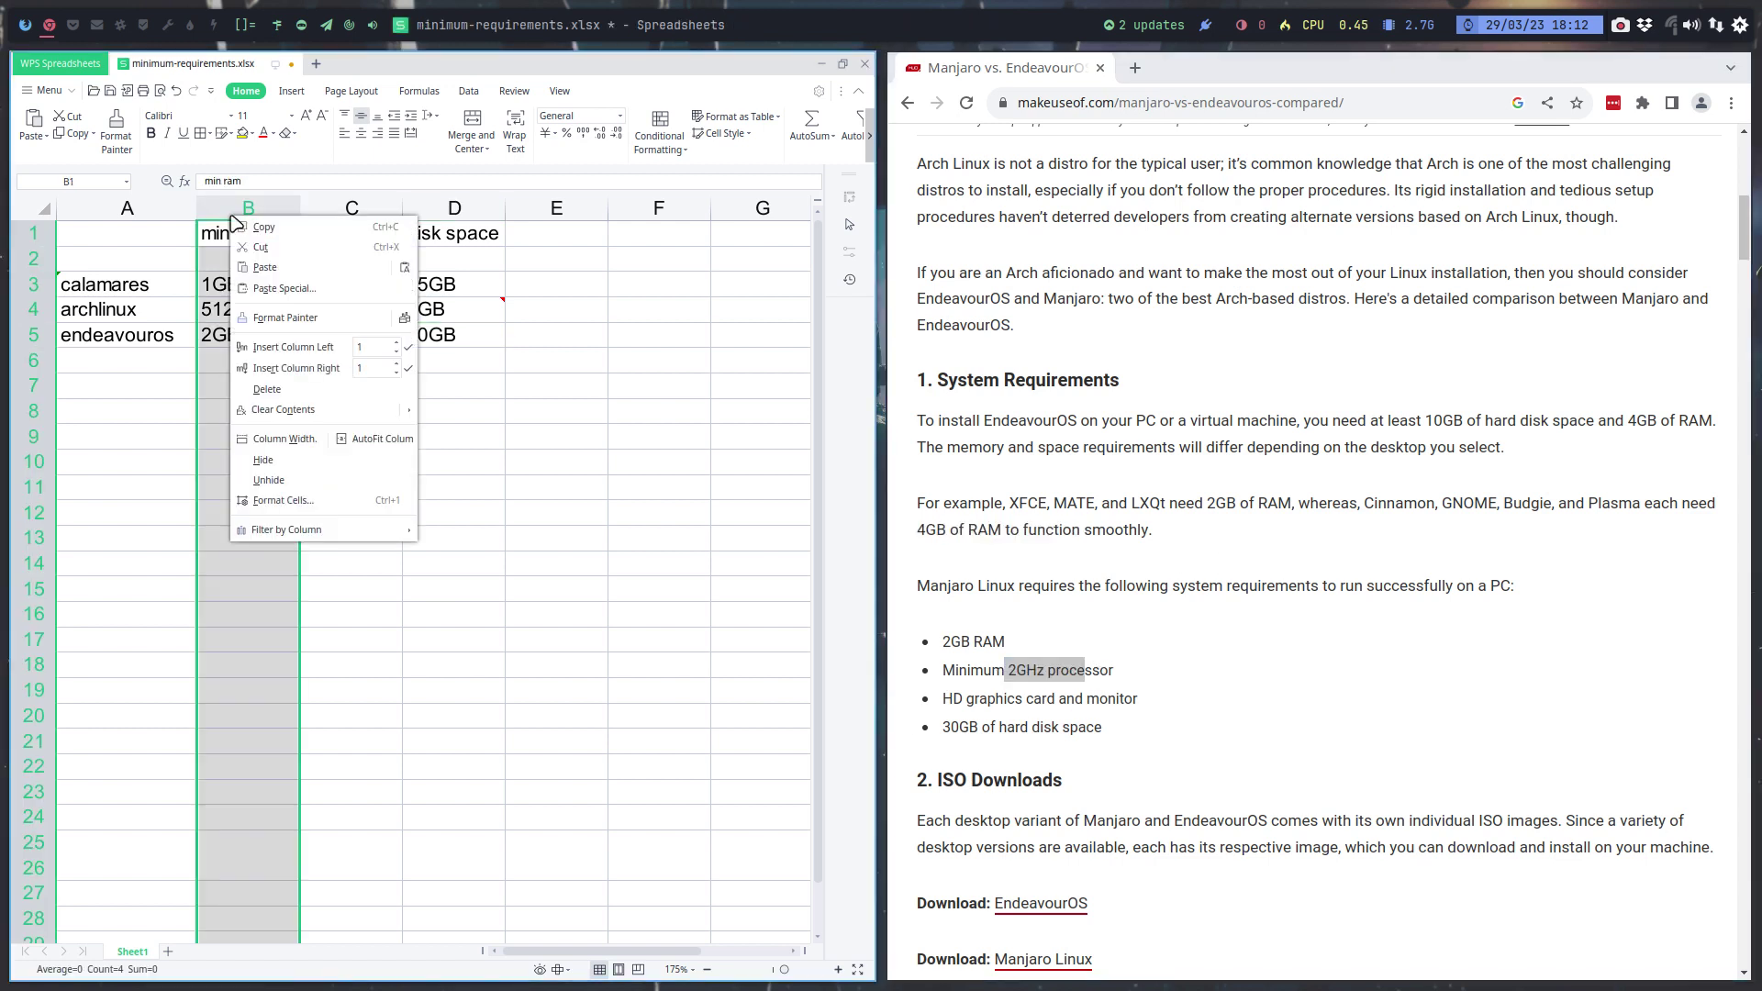
click(291, 347)
click(244, 233)
text(CPUY)
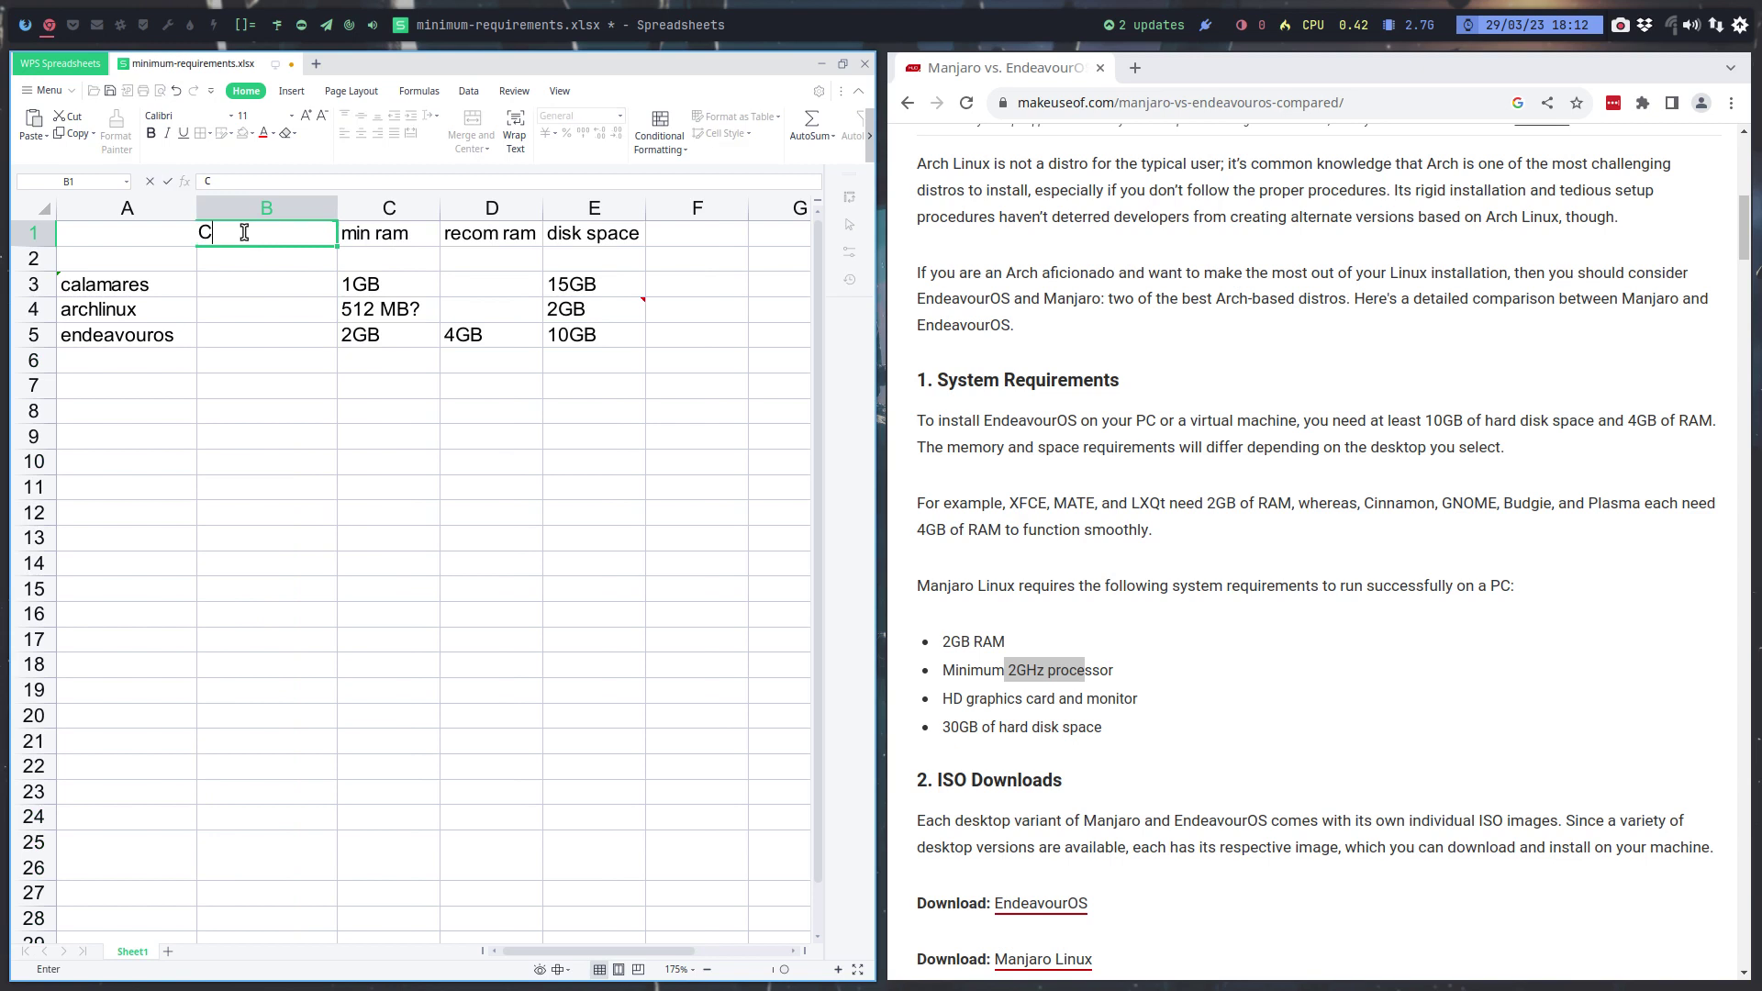
key(BackSpace)
key(BackSpace)
key(BackSpace)
text(cp)
key(Return)
key(Return)
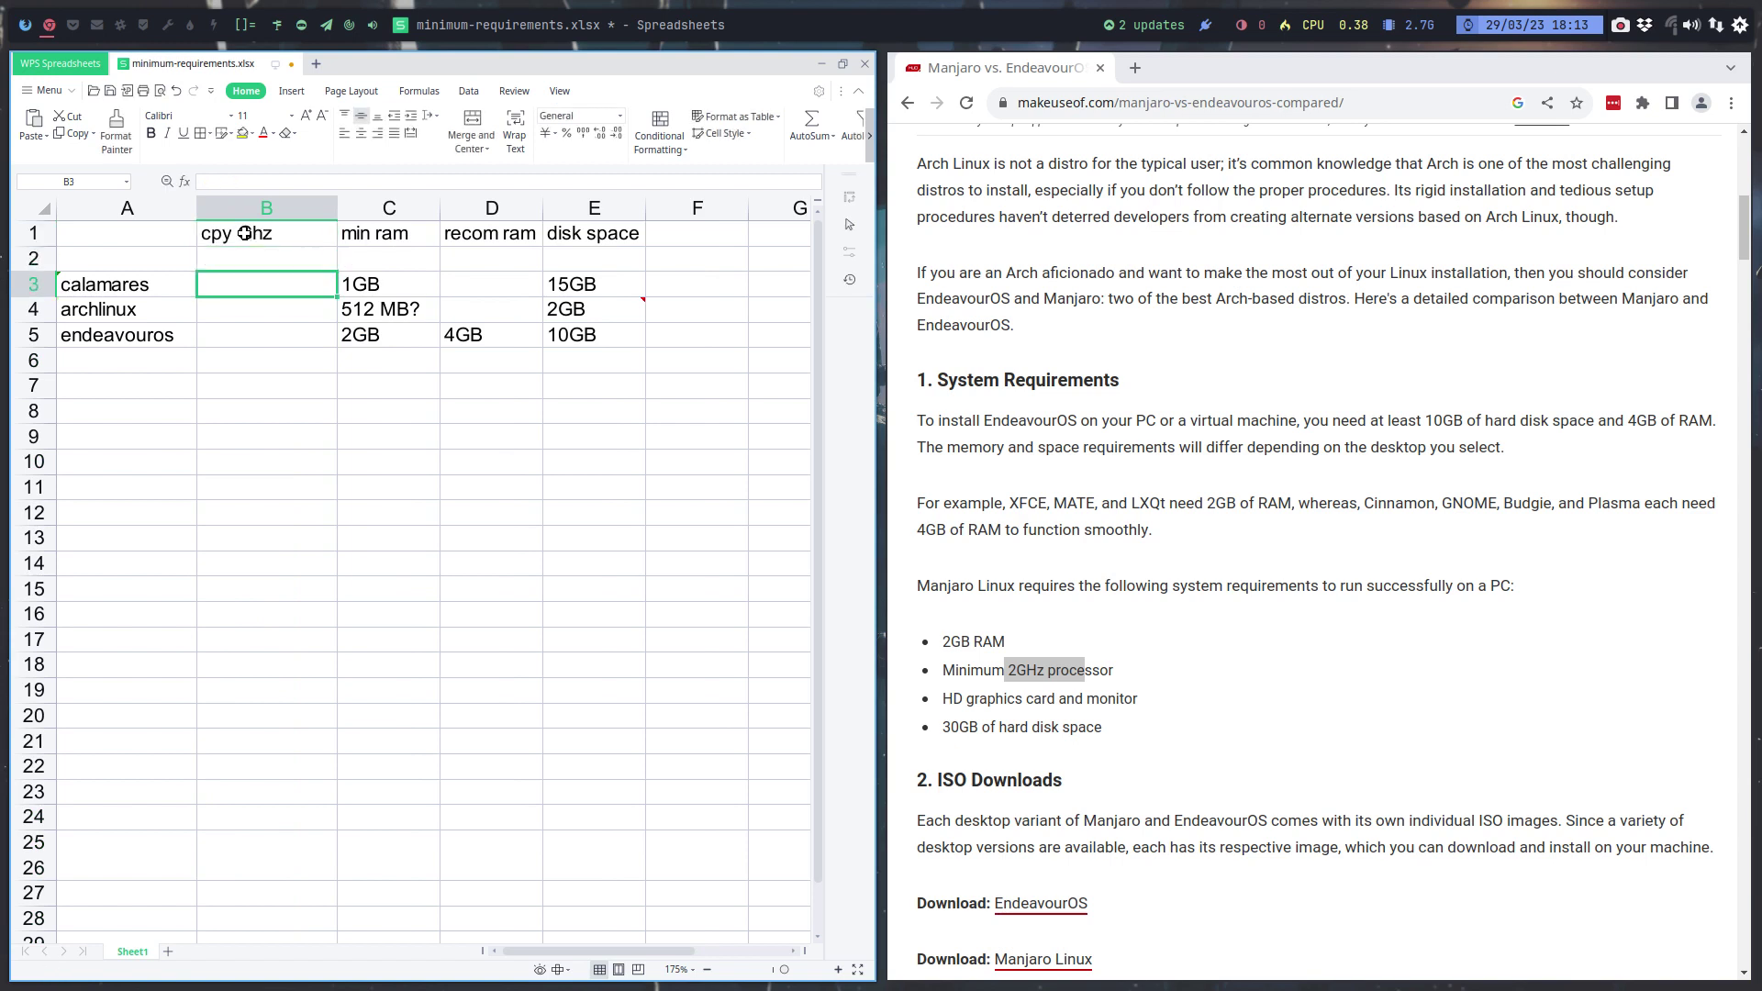
Enter 2Ghz in the calamares row of the cpy Ghz column, and move that value to the endeavouros row
text(2Gh)
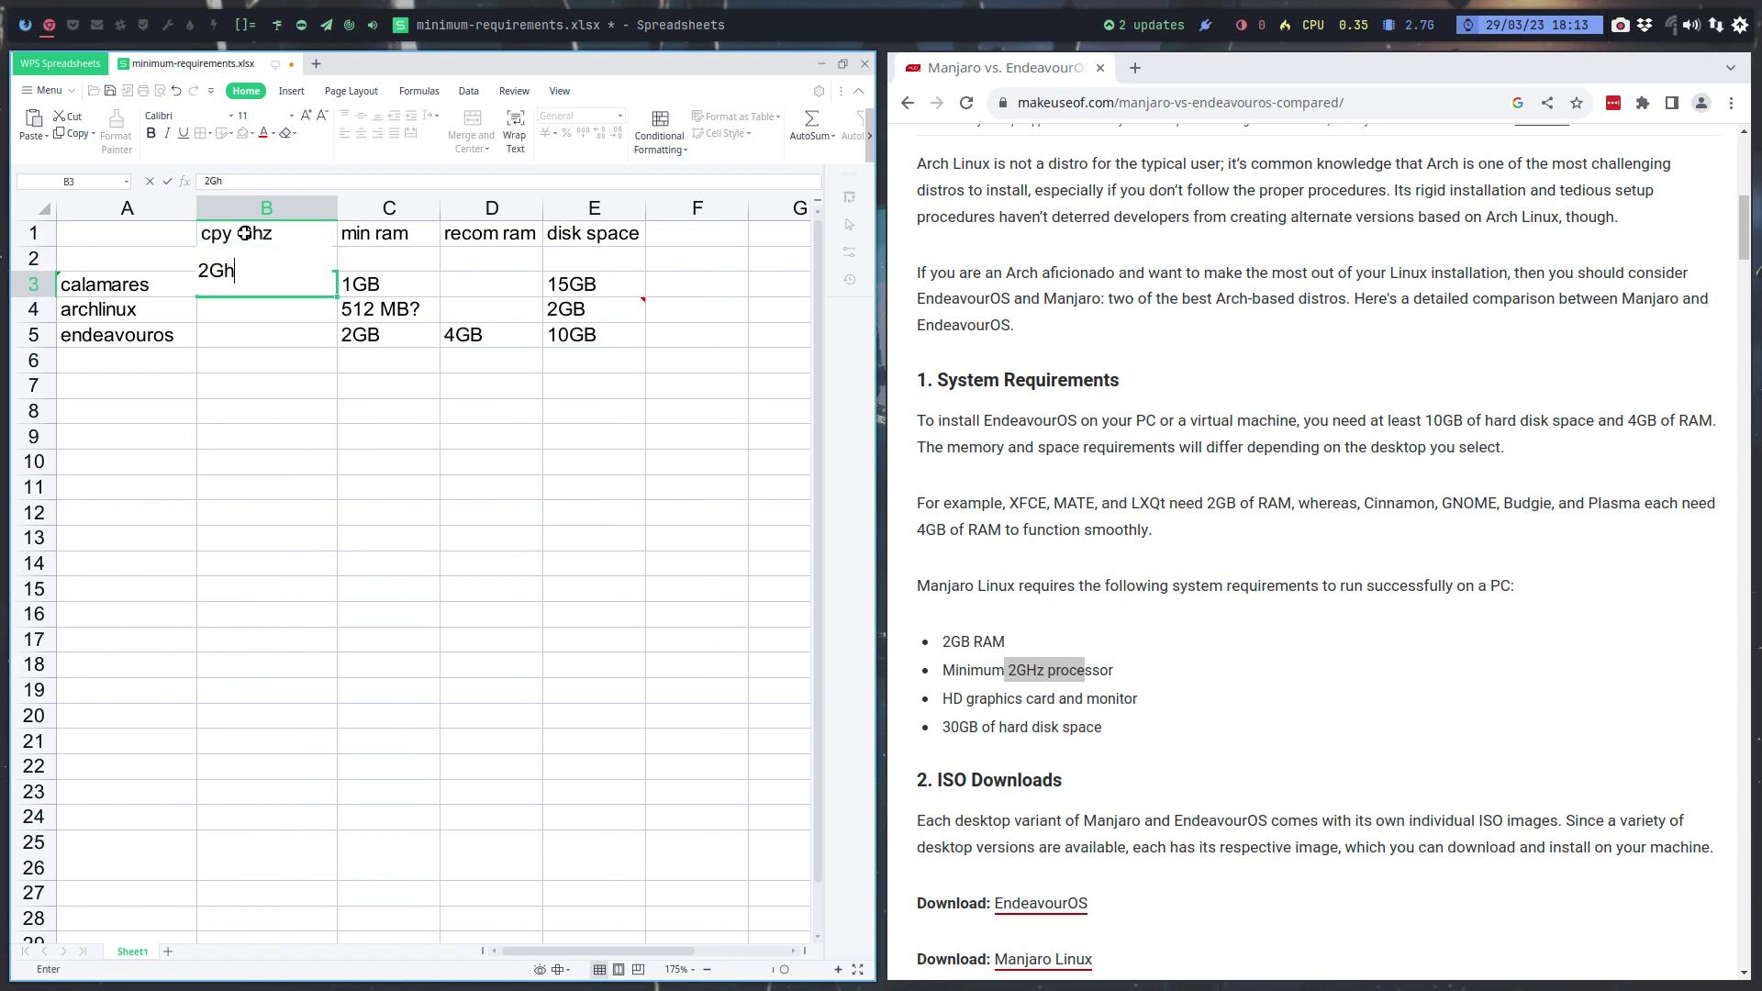
key(Return)
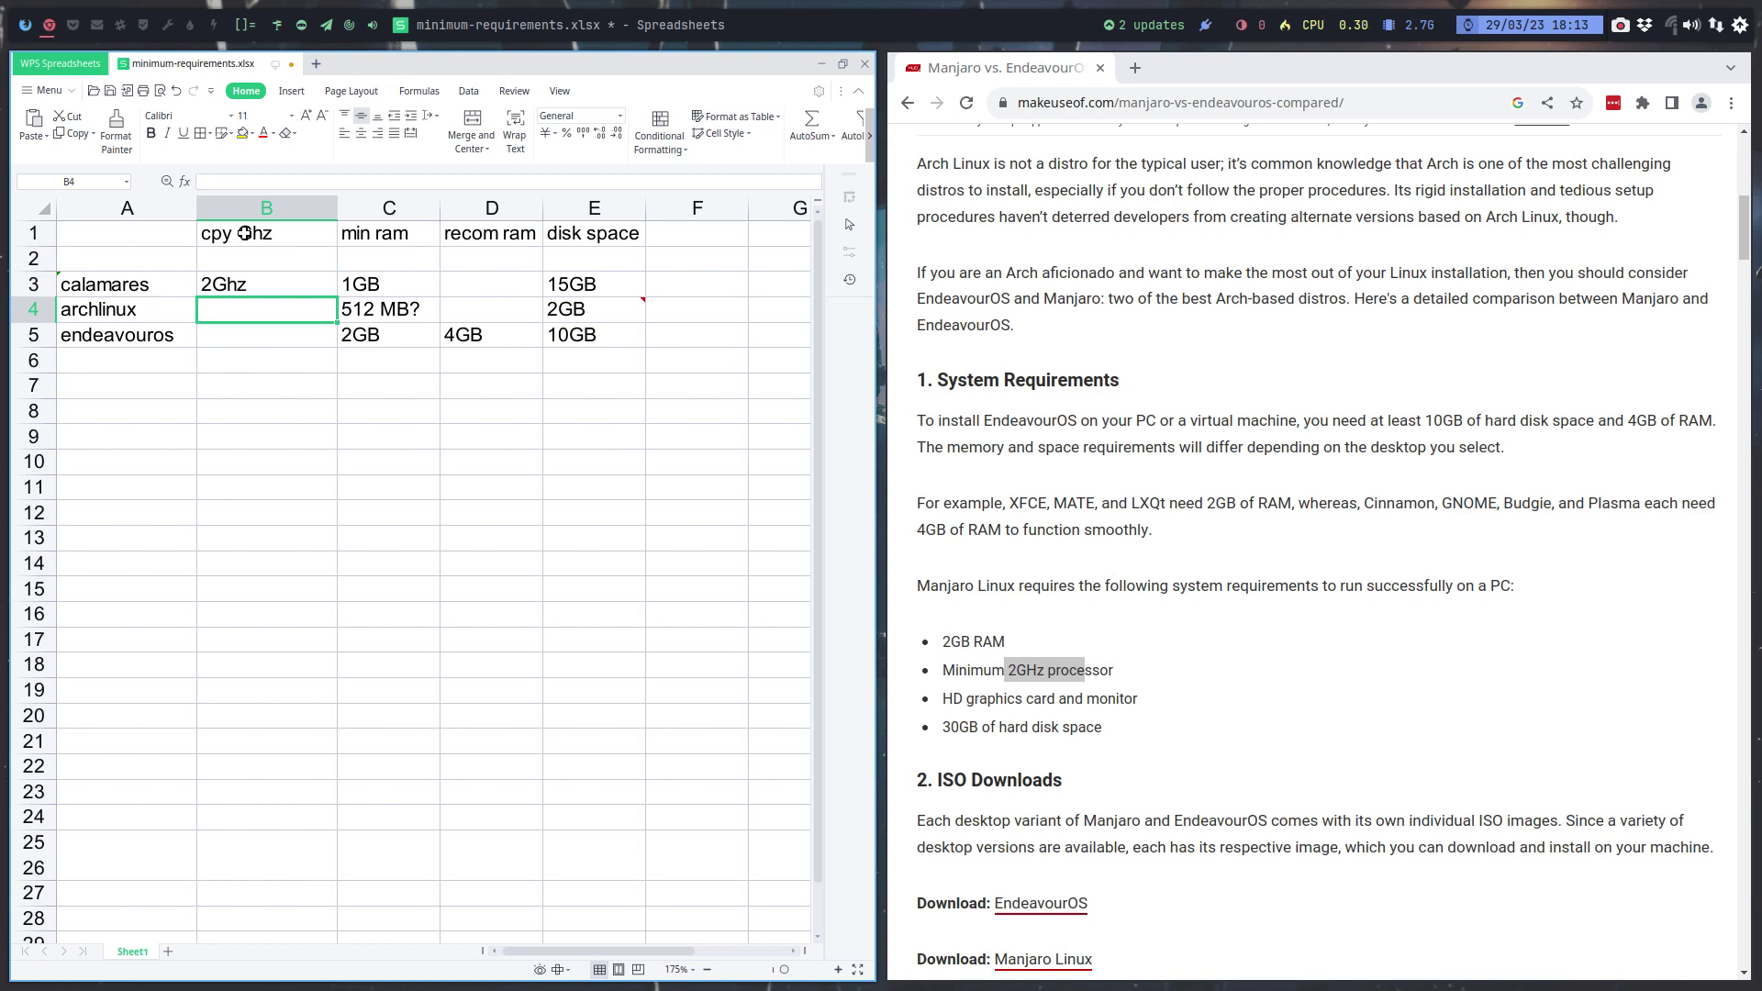
click(273, 297)
drag(276, 300, 292, 344)
click(287, 310)
click(290, 292)
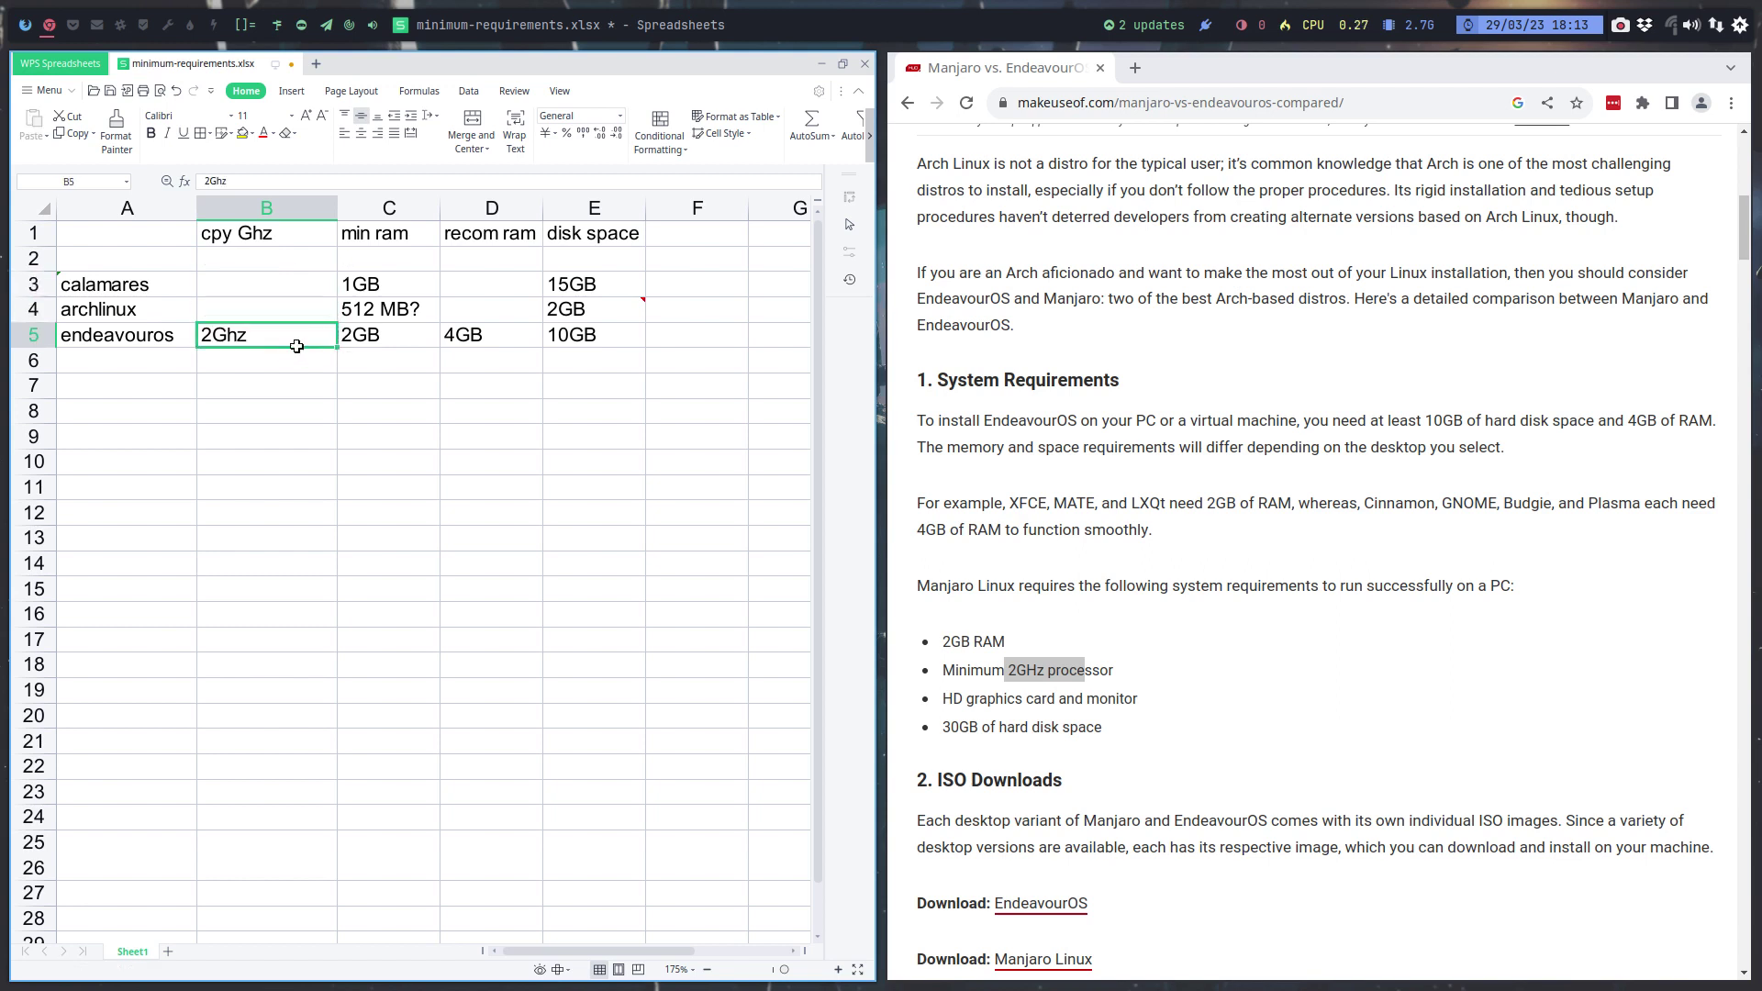
Check which distro the article's bulleted system requirements apply to, and read on through the ISO downloads and desktop variants sections
click(1167, 727)
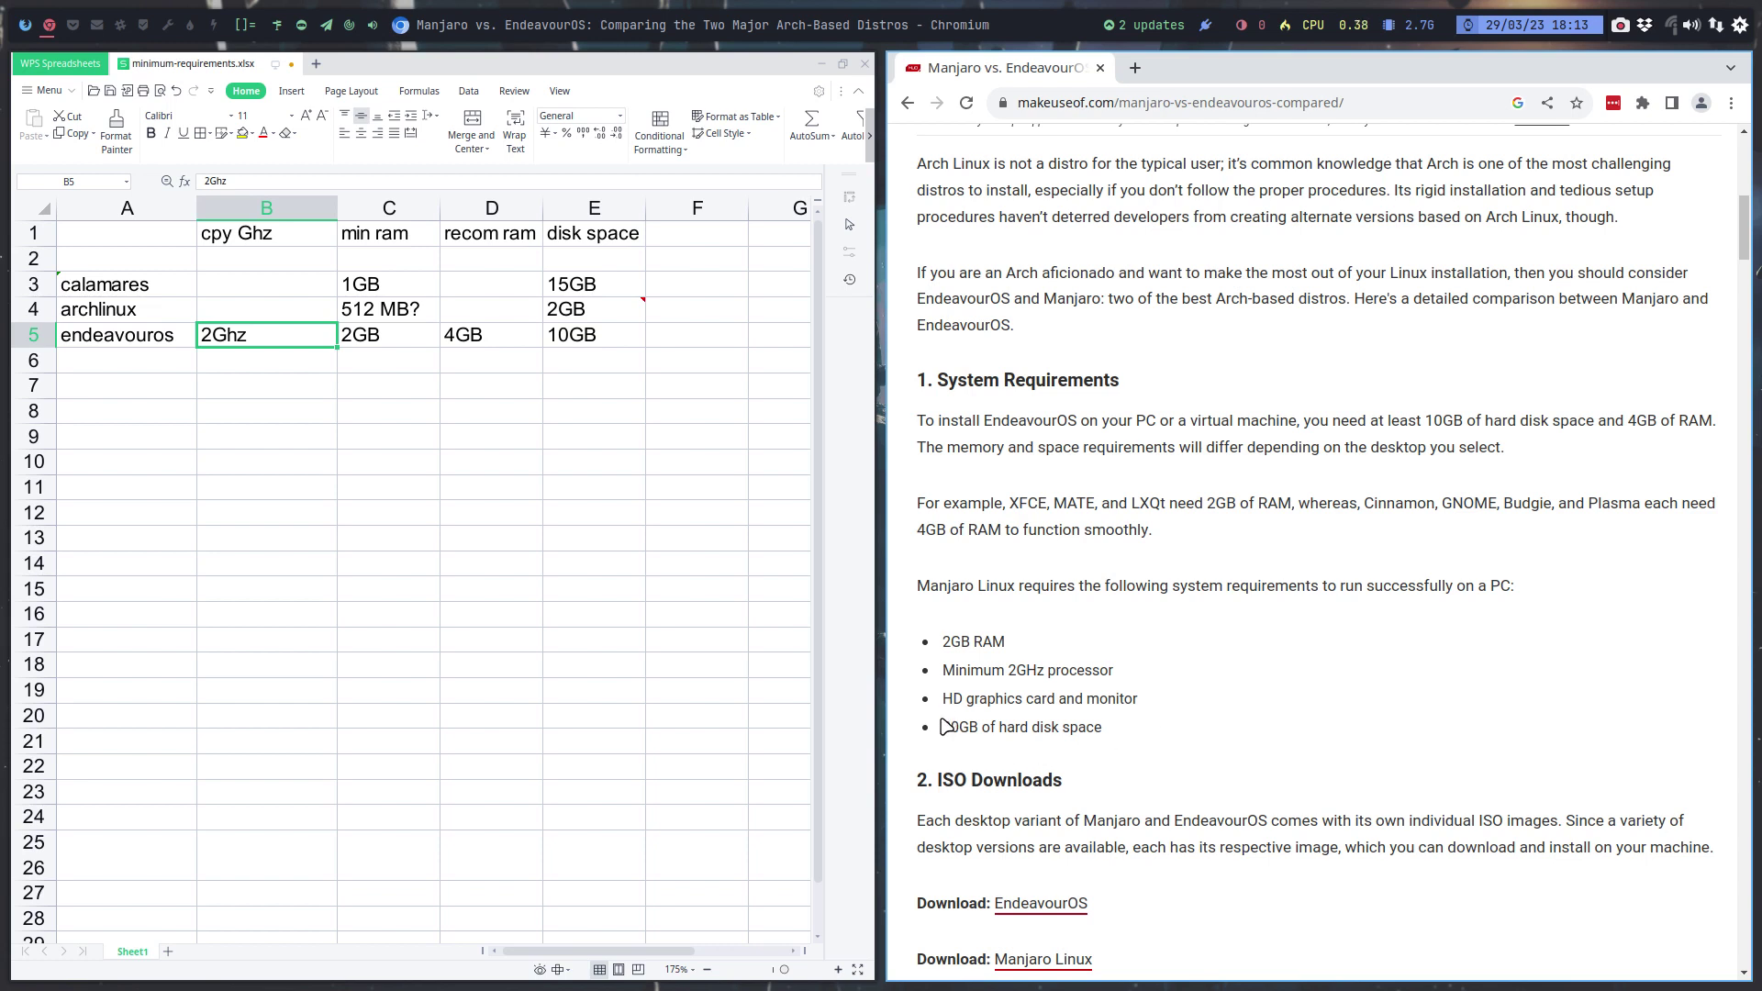
drag(945, 726, 1016, 728)
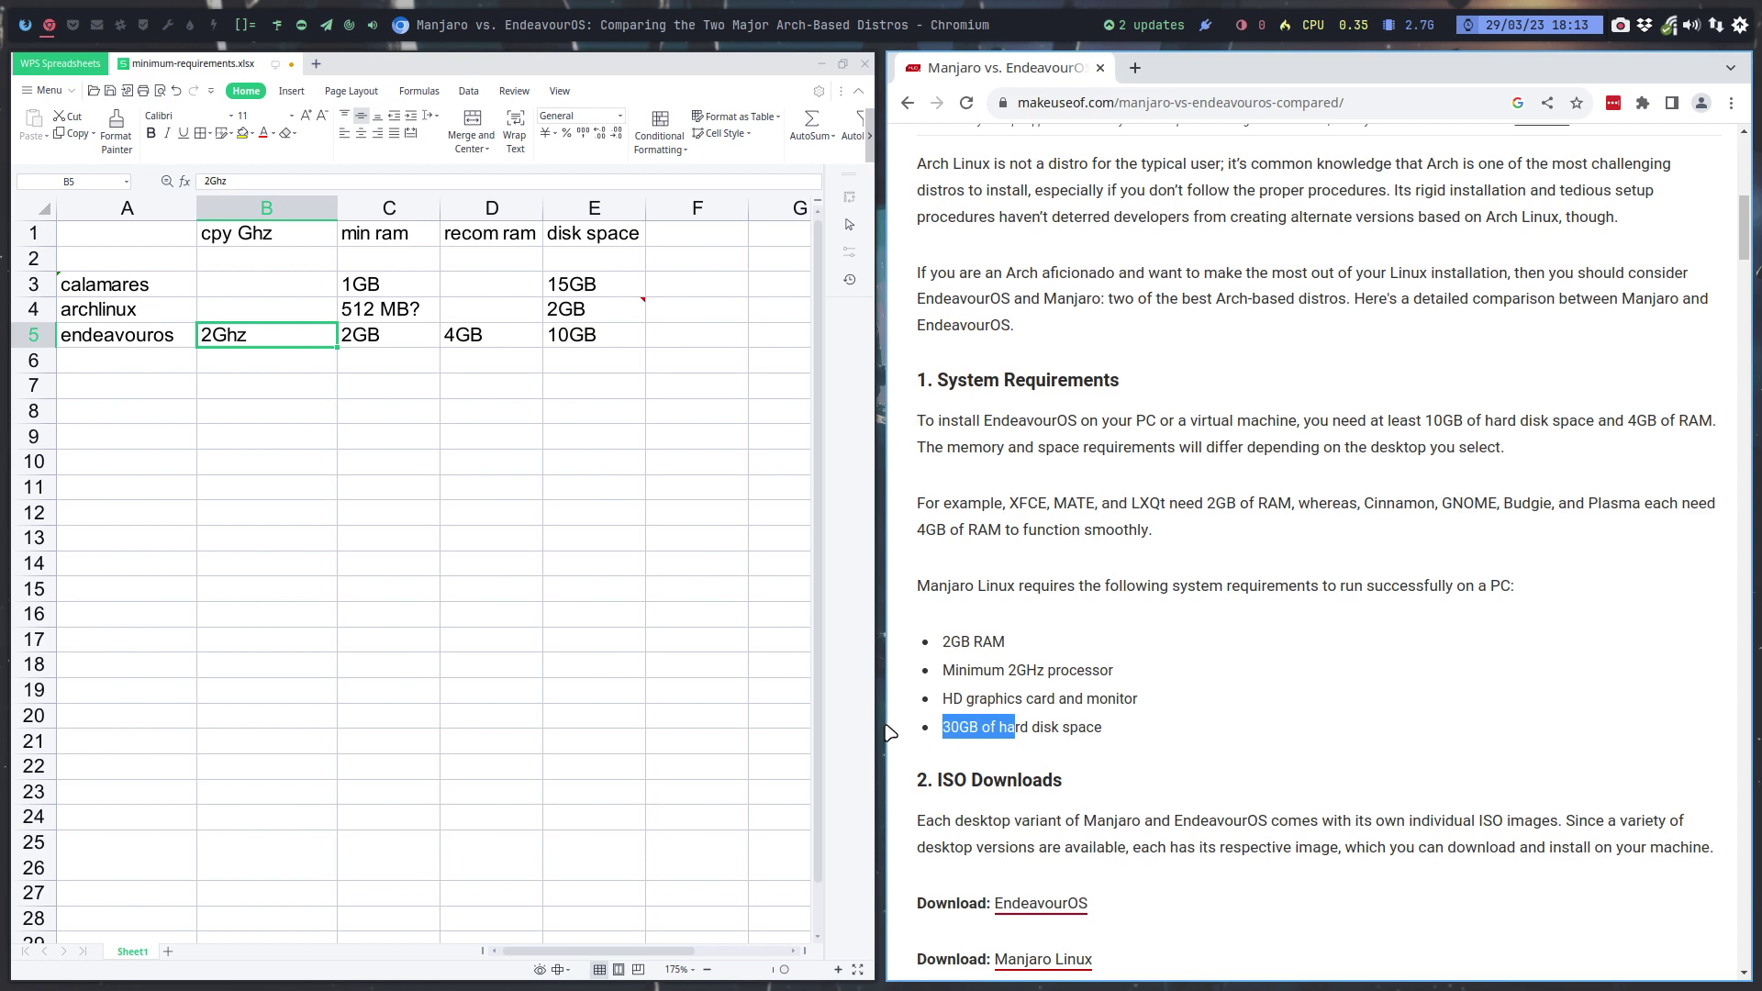
drag(931, 586, 1075, 586)
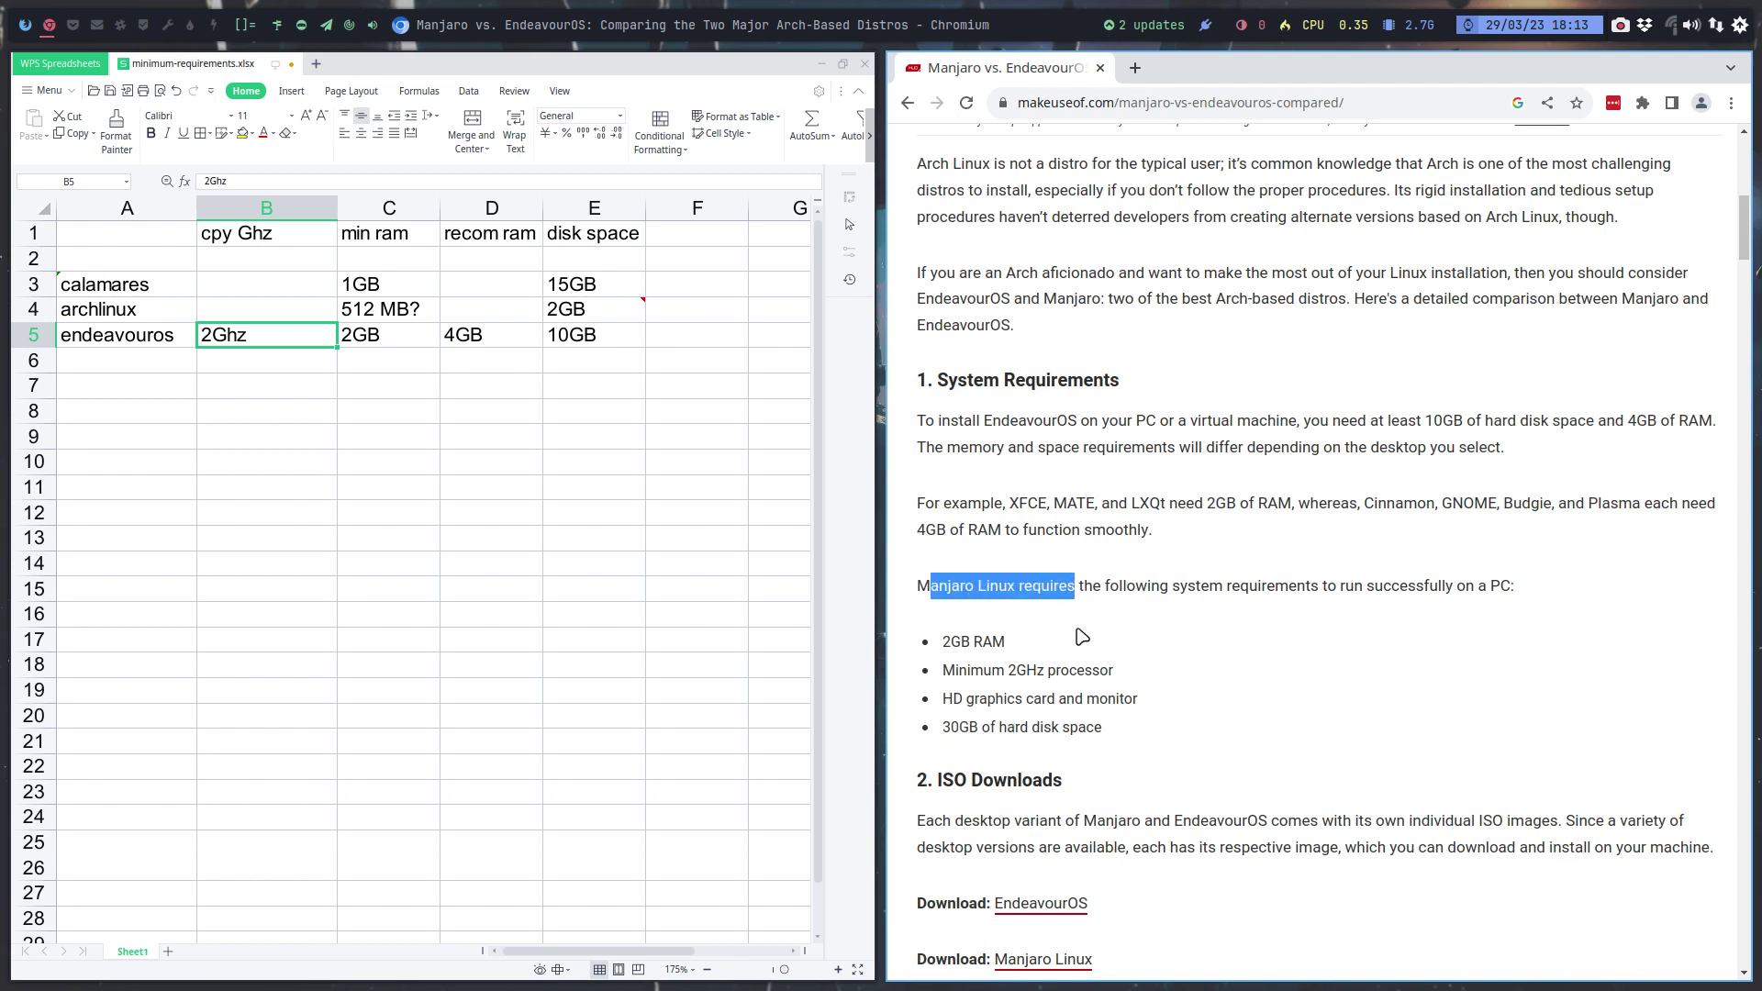
double_click(955, 726)
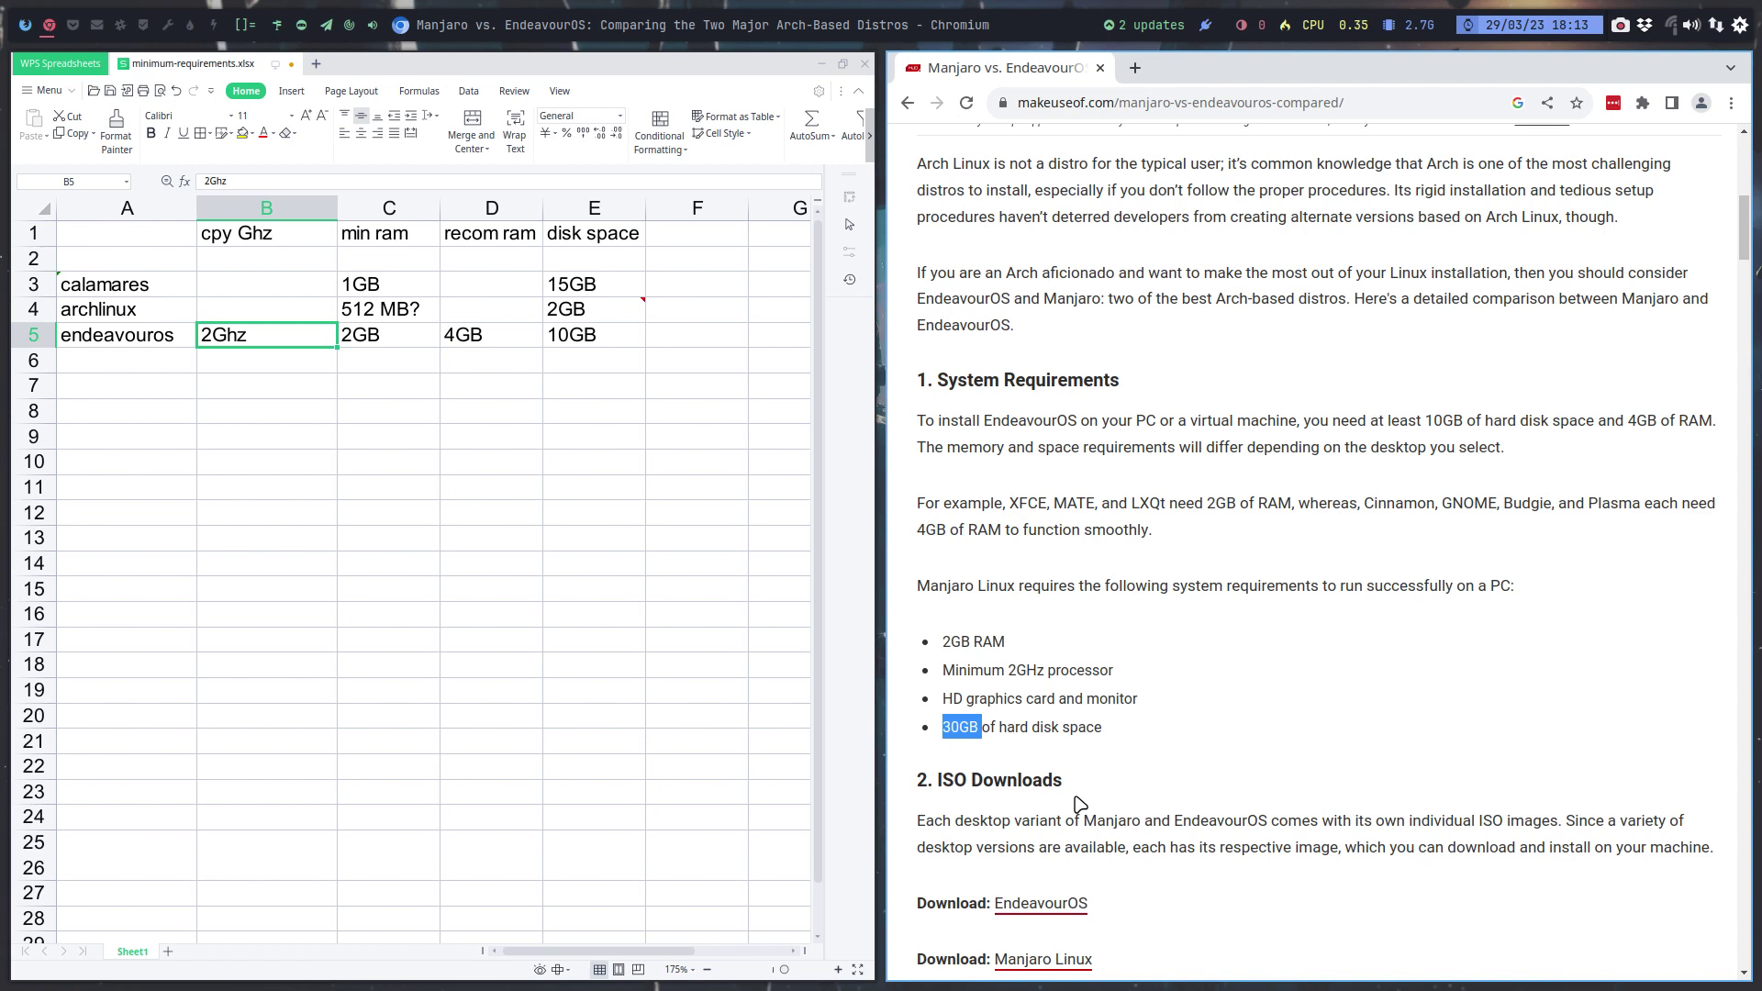
scroll(1079, 804, down, 3)
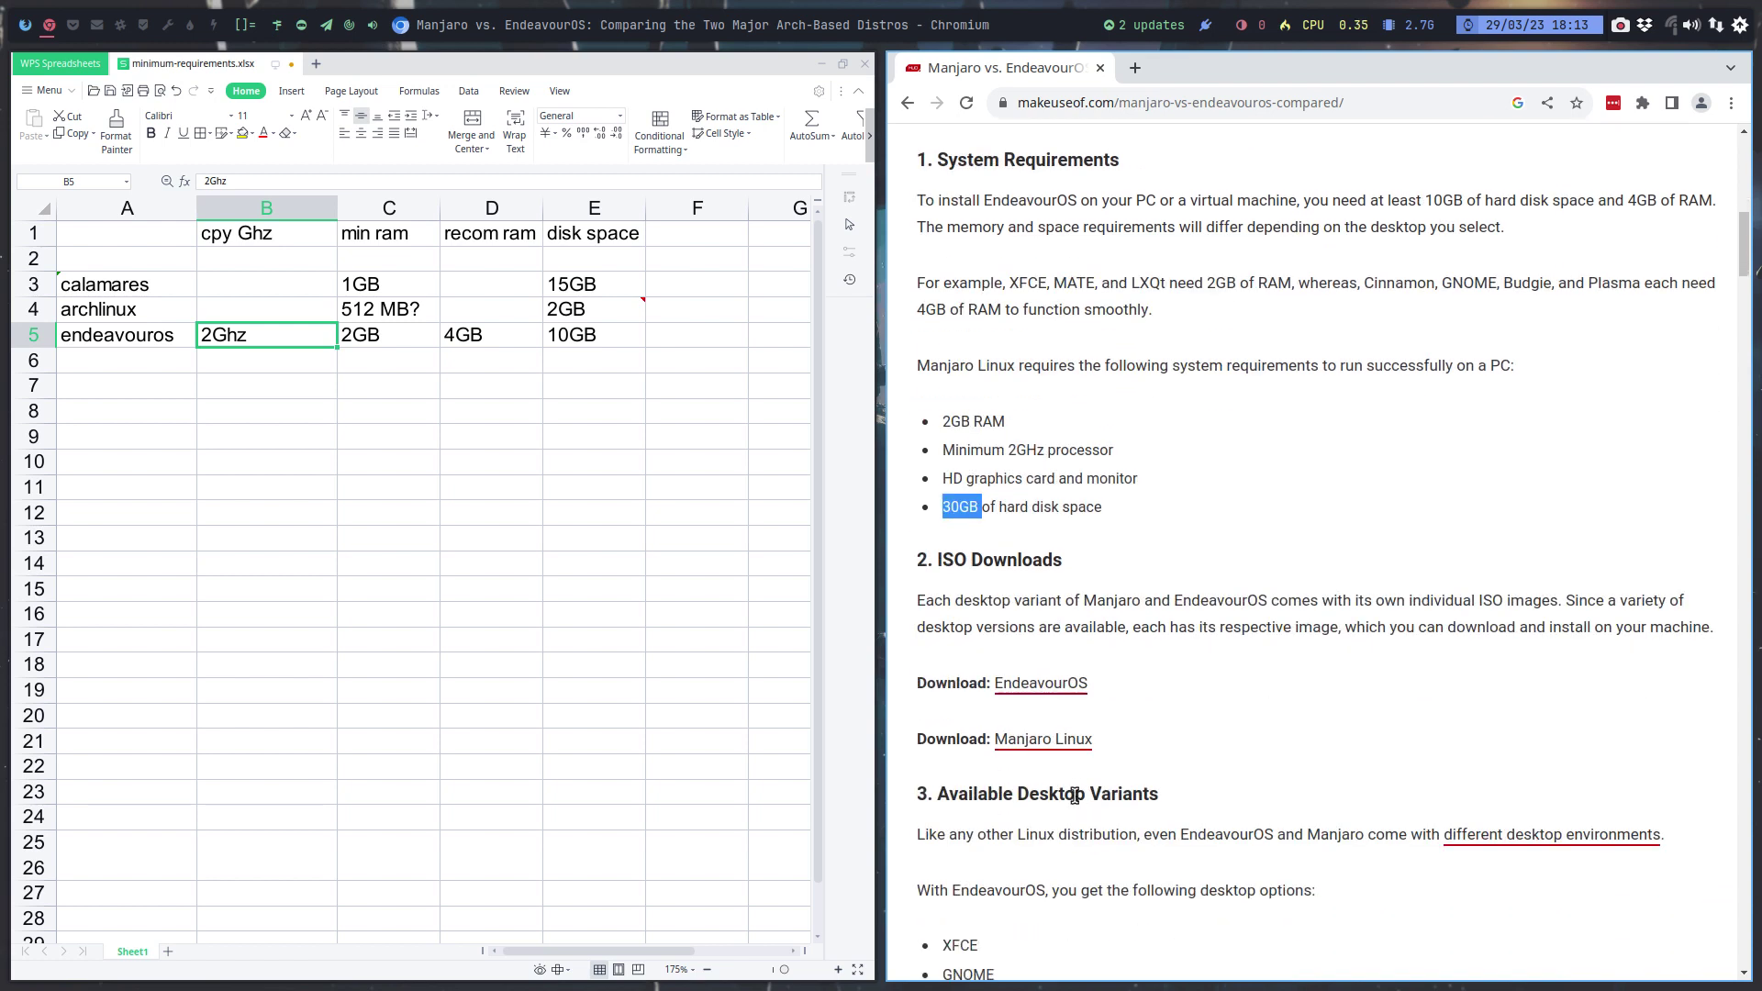
scroll(1075, 795, down, 3)
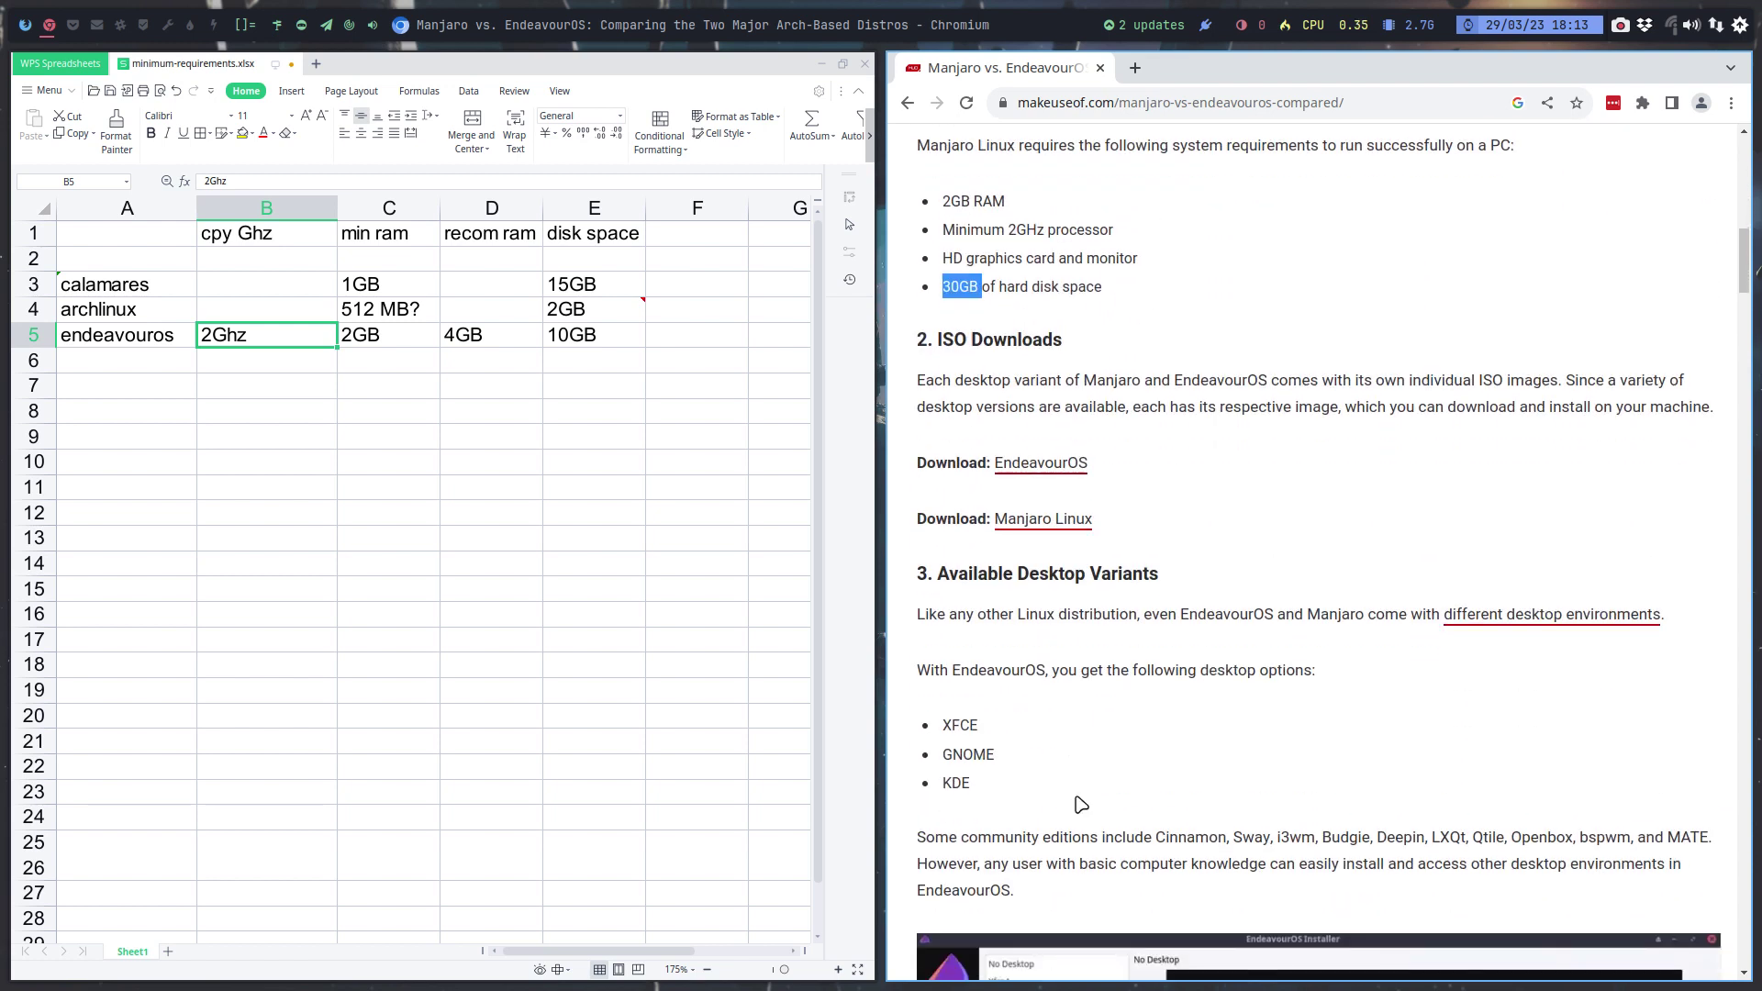
Skim the article's remaining sections, from desktop variants through system installers to applications and package managers, for further EndeavourOS requirements
scroll(1079, 804, down, 3)
scroll(1078, 805, down, 7)
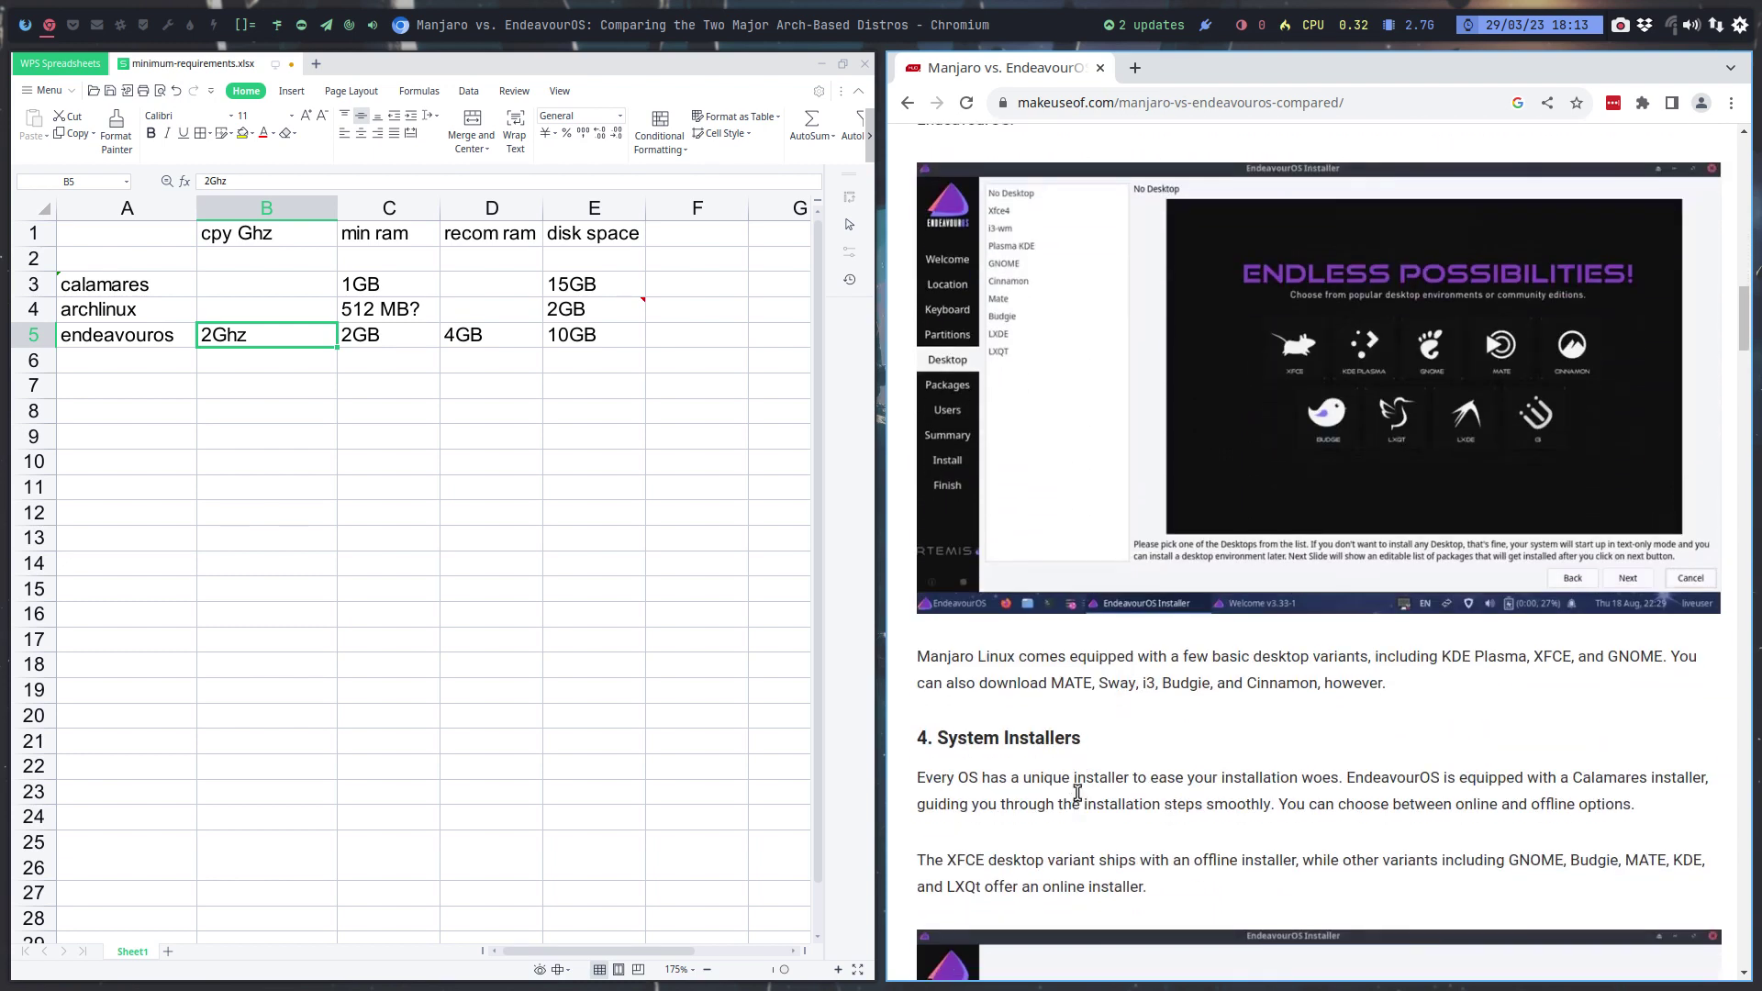
scroll(1079, 802, down, 6)
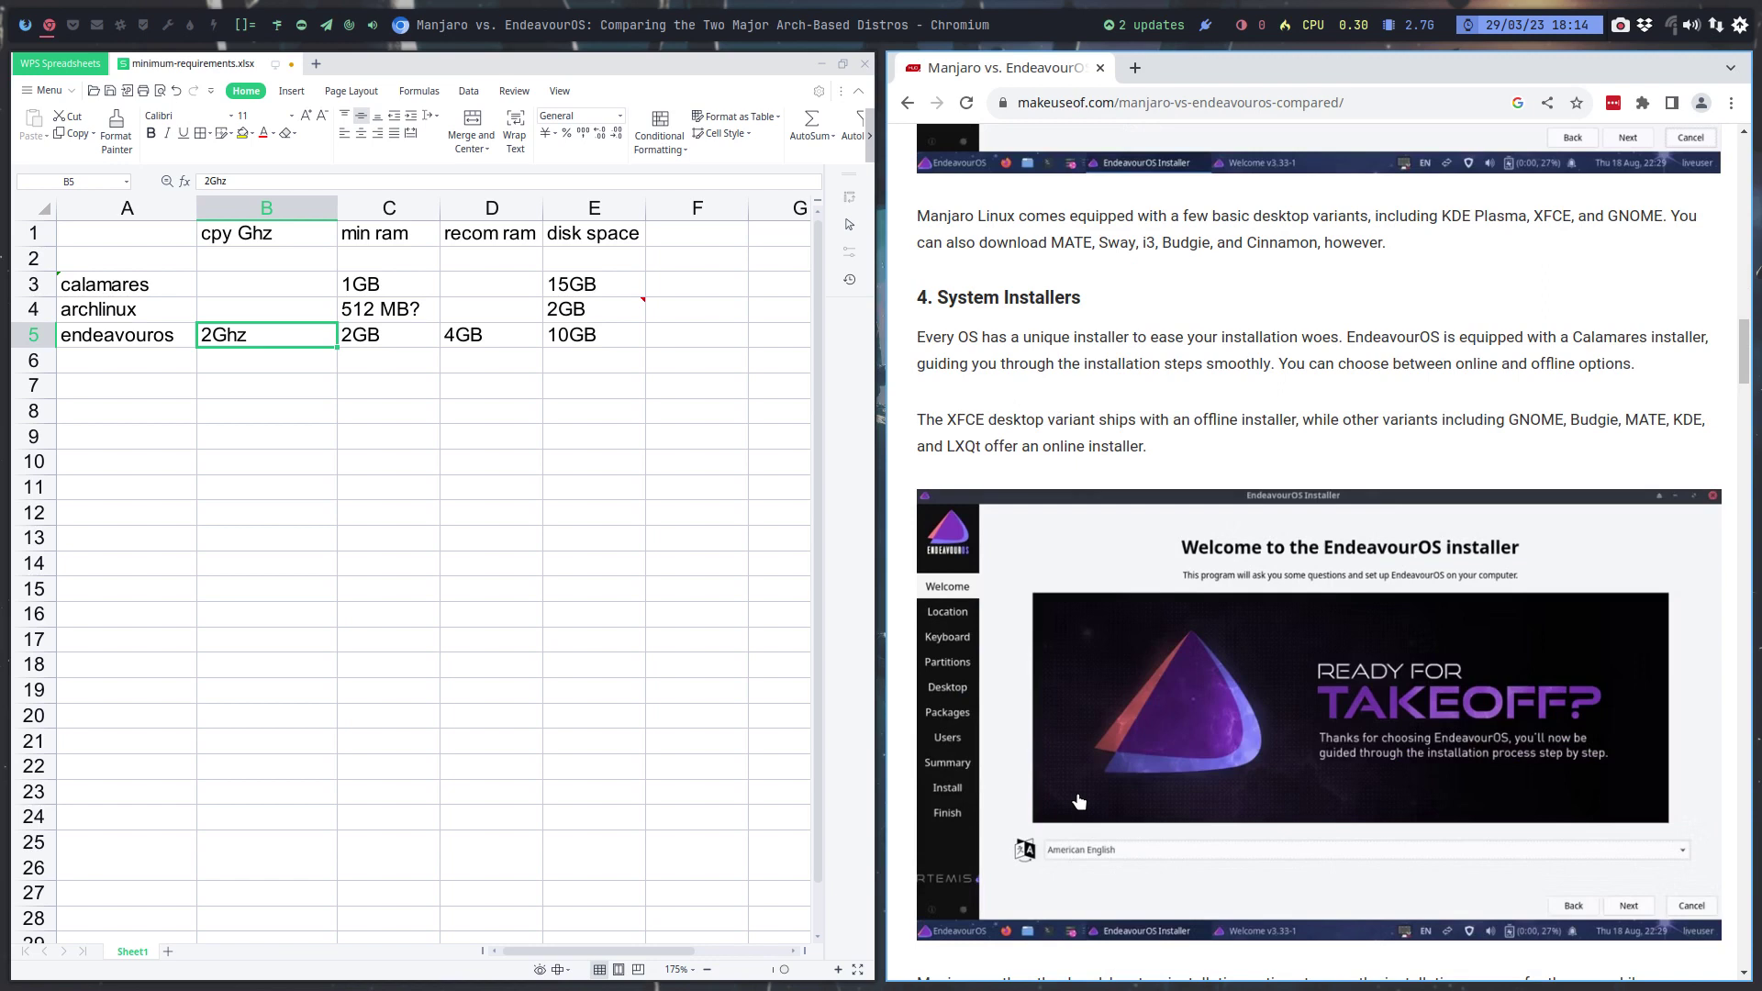
scroll(1080, 802, down, 15)
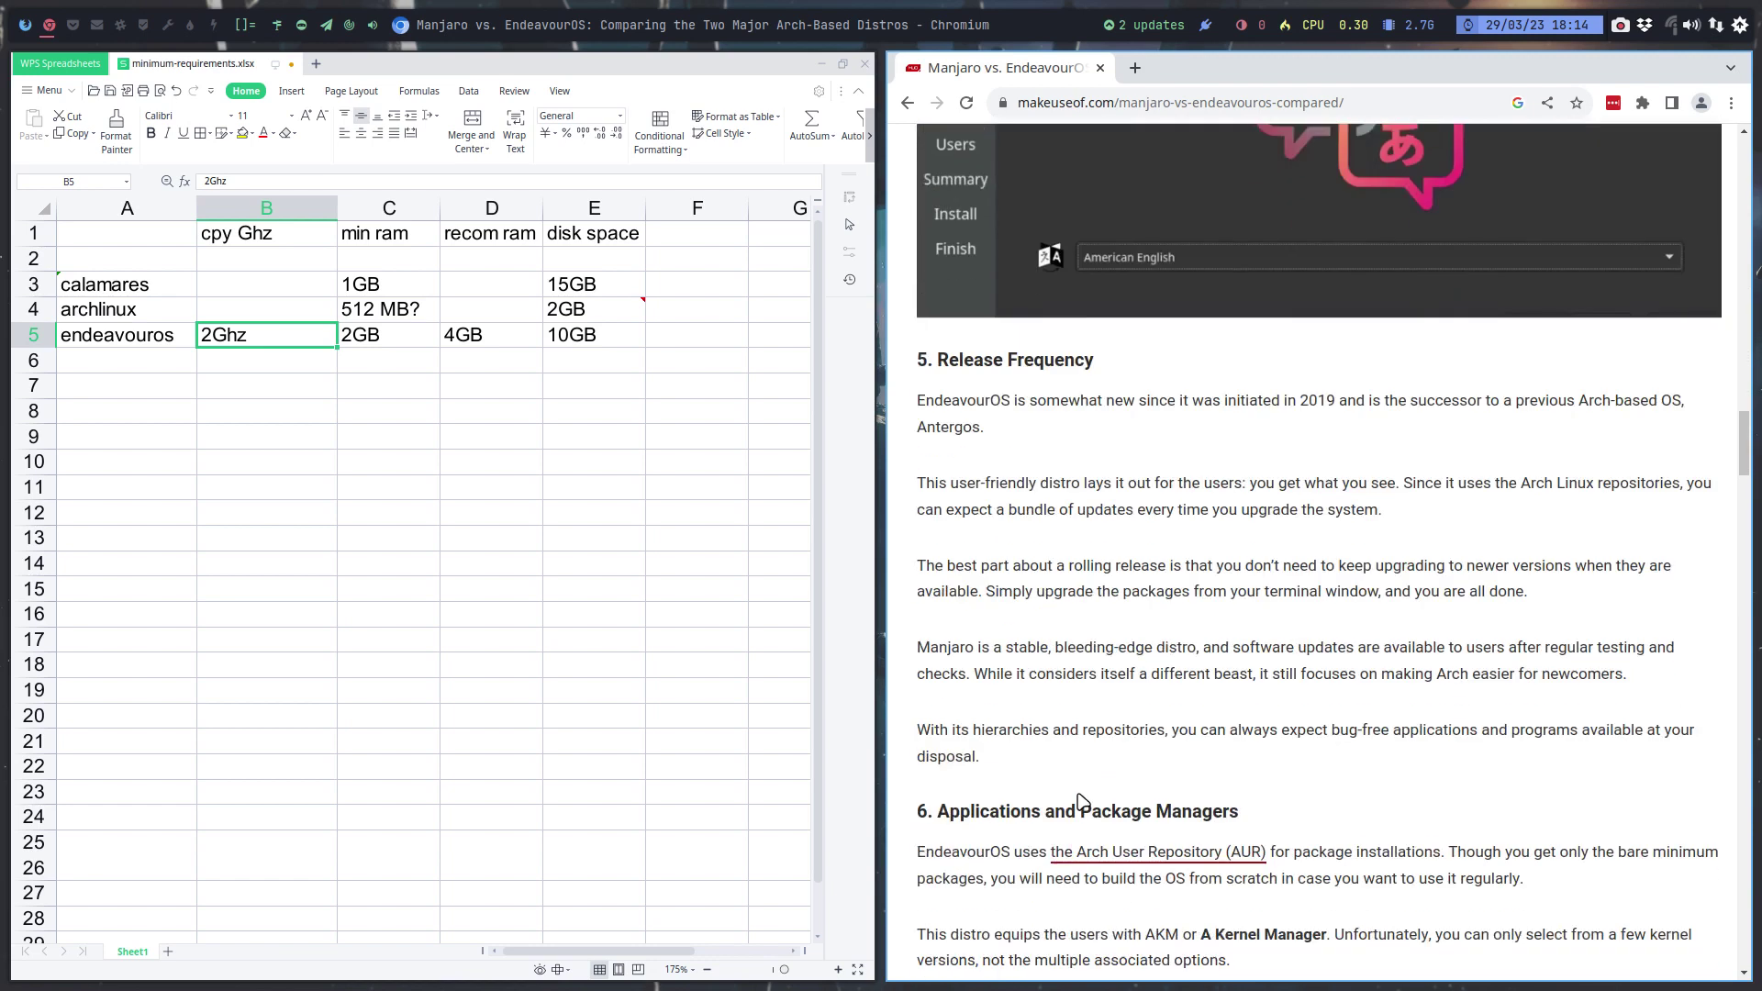
scroll(1079, 802, down, 7)
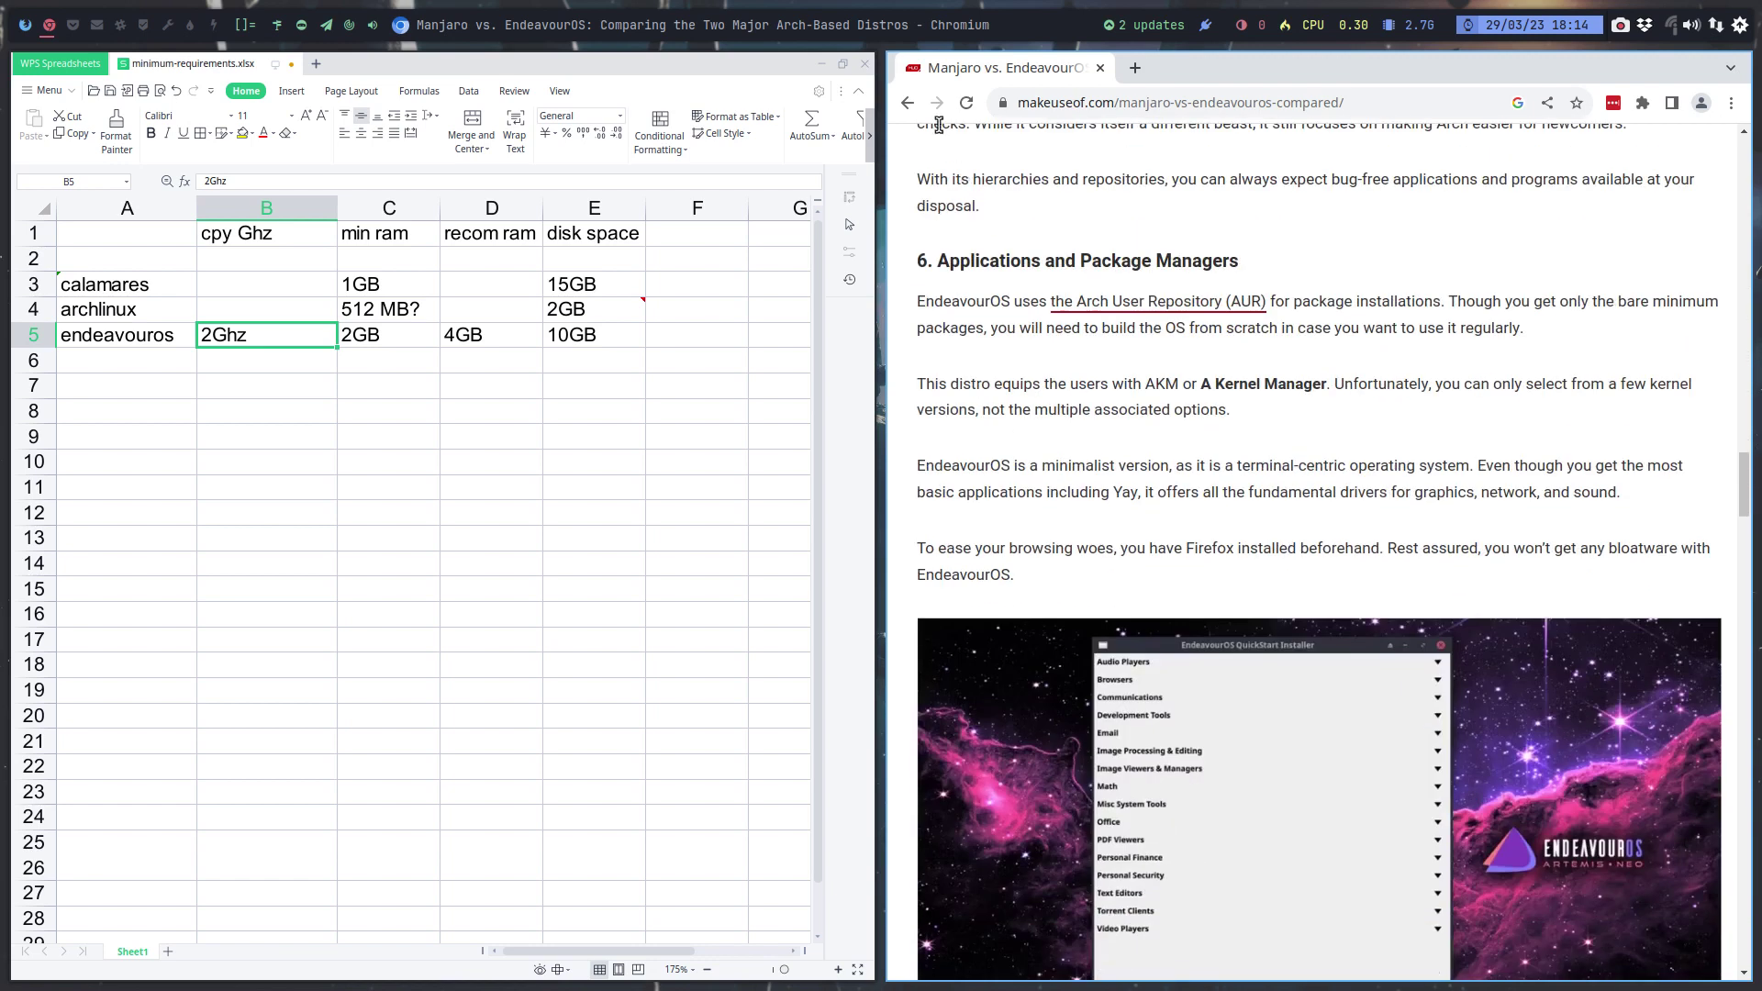
Return to the Google results and examine the related questions on EndeavourOS RAM use, XFCE RAM use, lightness and 8GB for Linux virtual machines
click(907, 105)
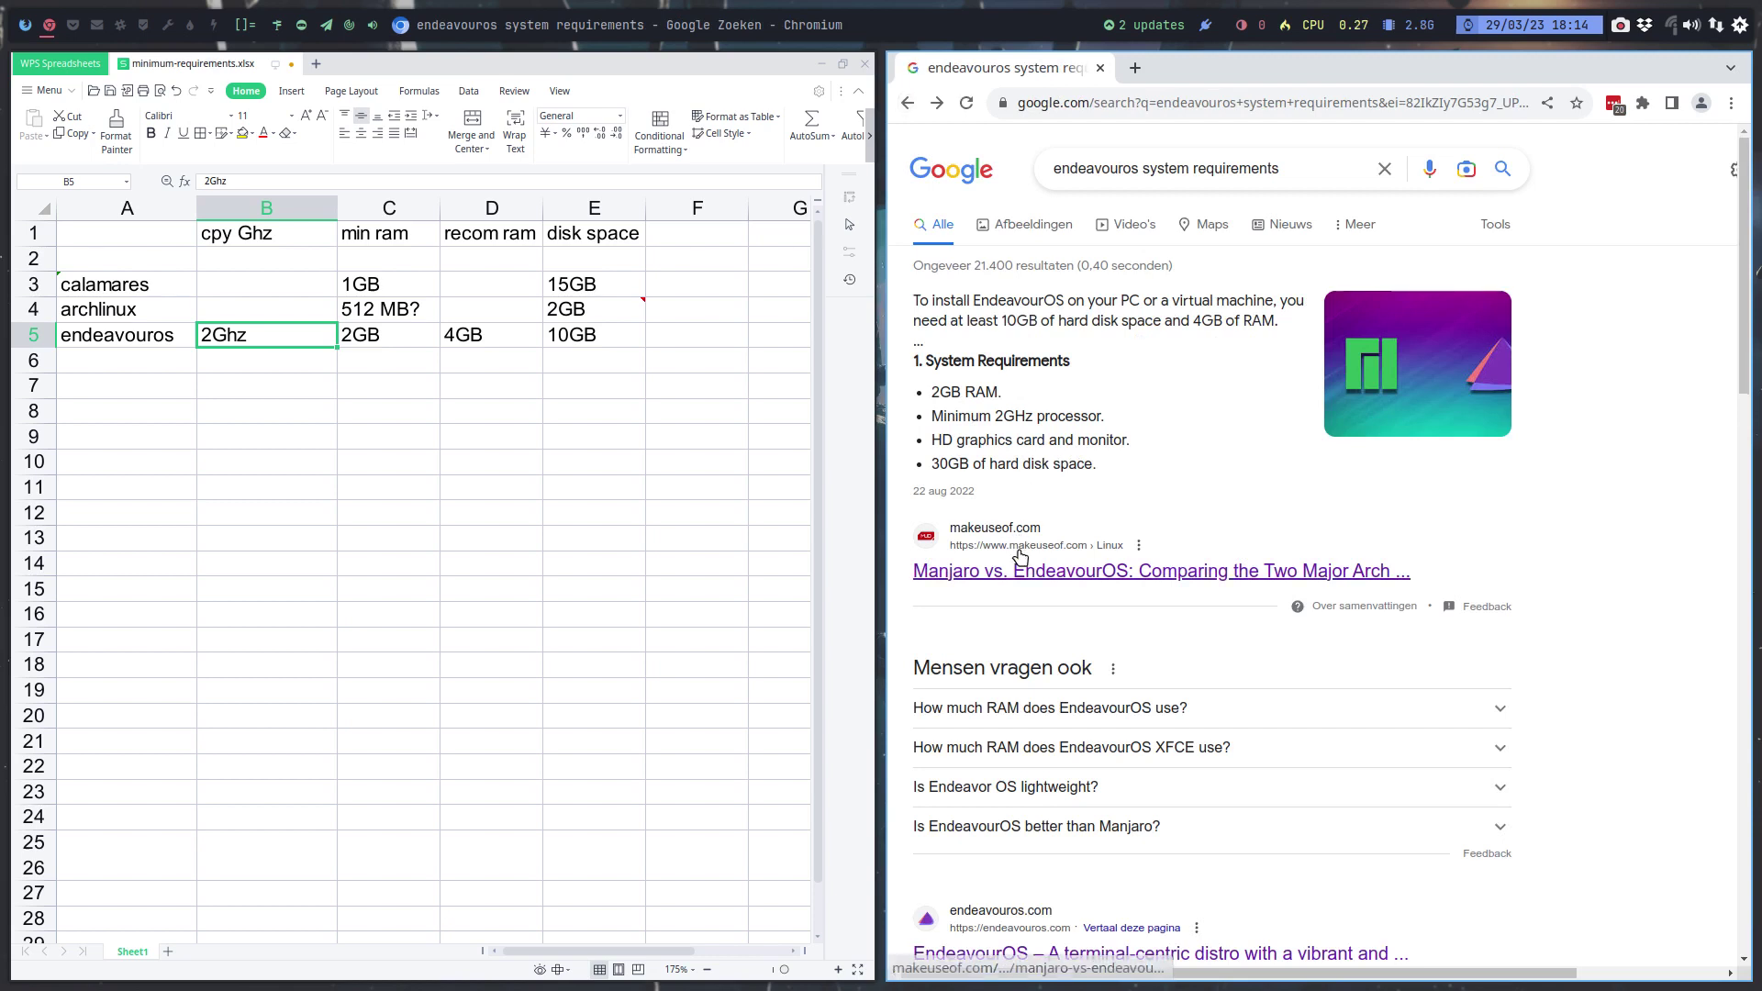
scroll(1092, 697, down, 2)
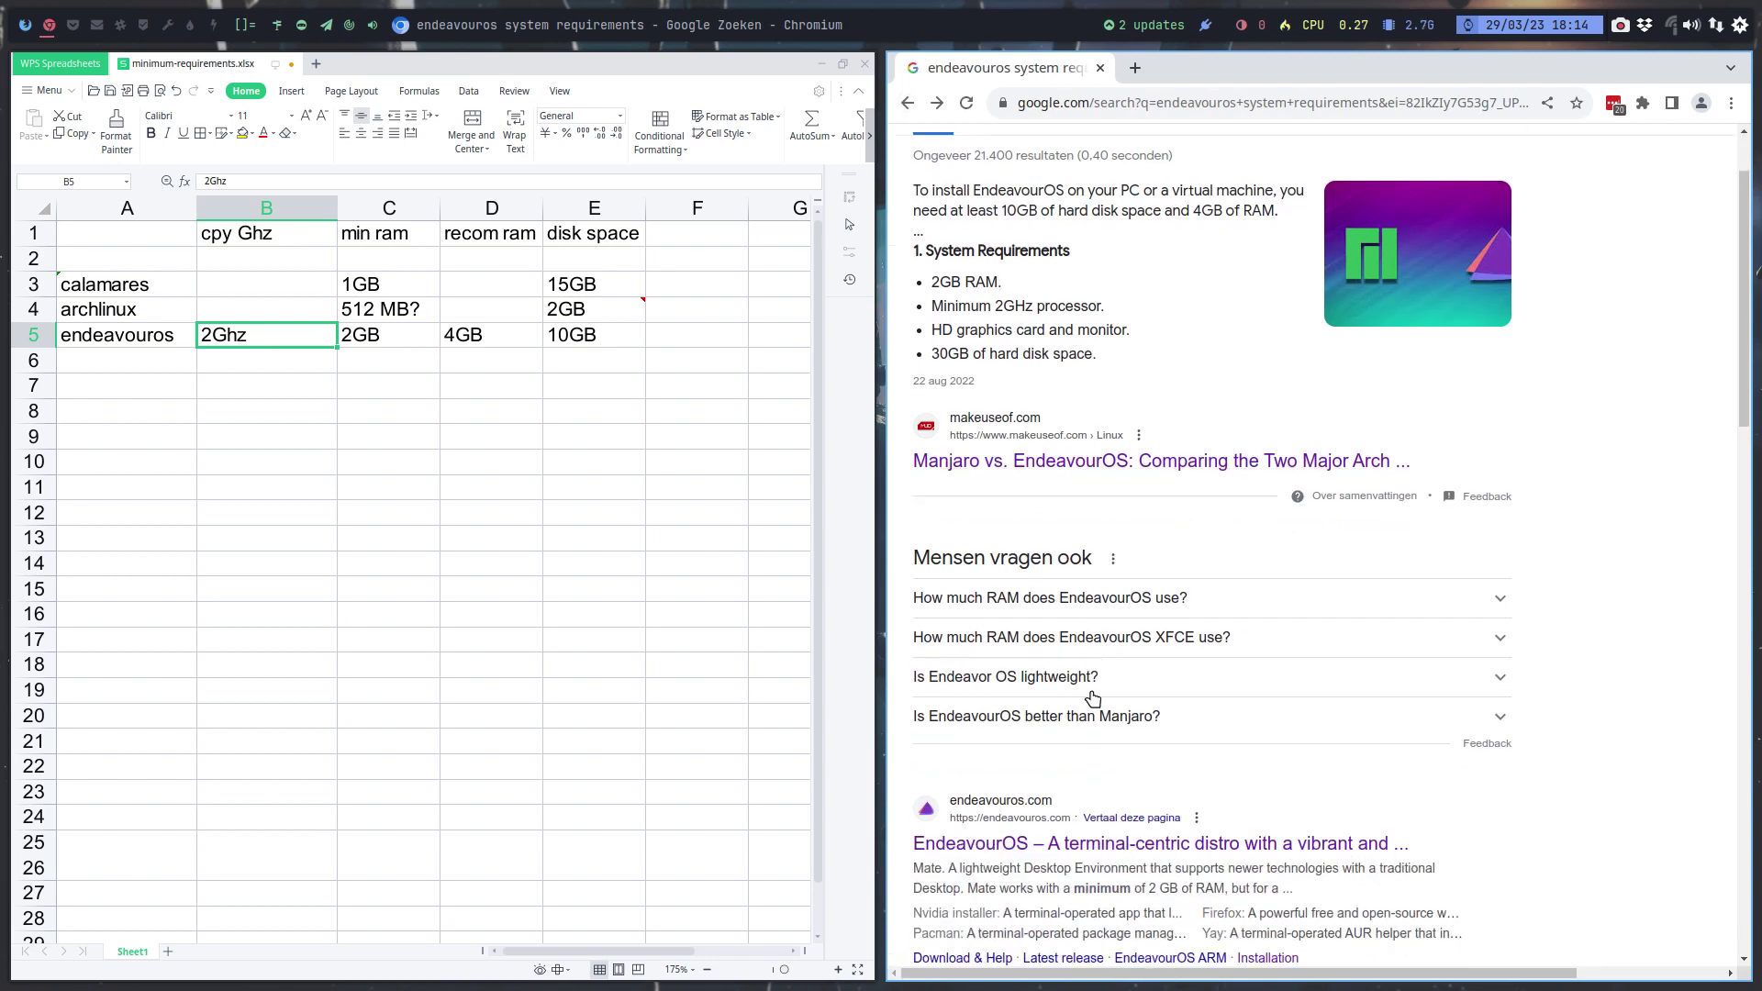
click(1127, 607)
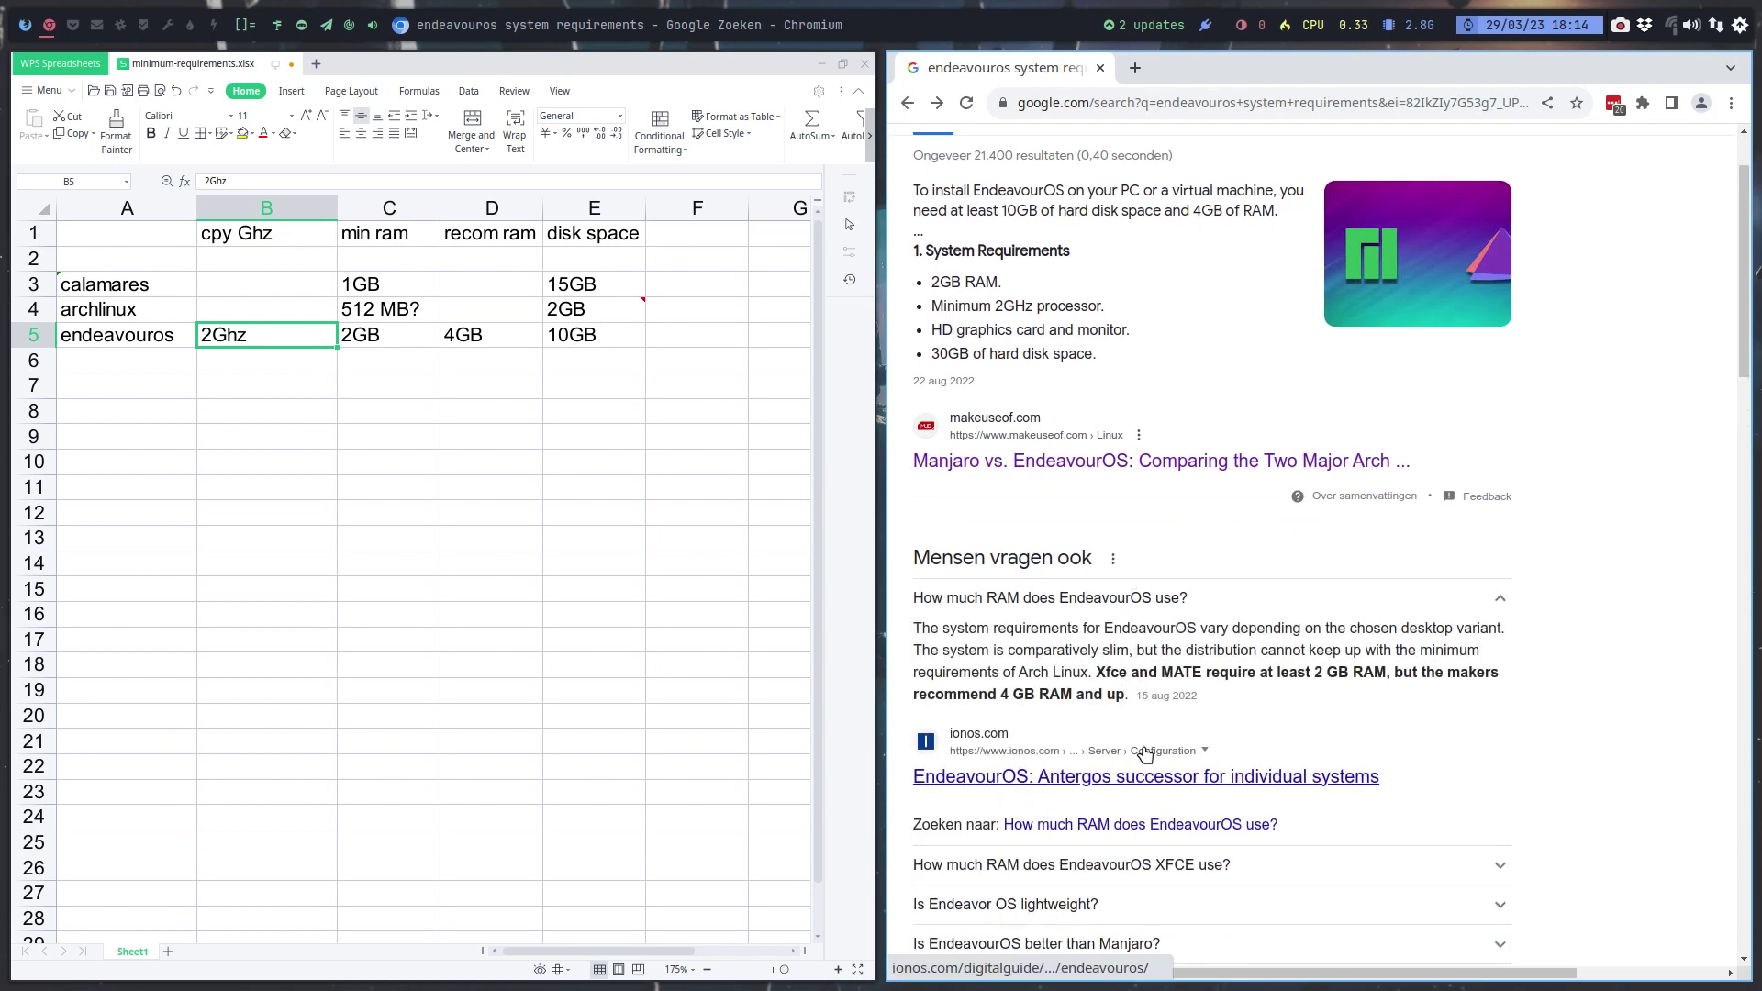
scroll(1145, 755, down, 2)
scroll(1145, 754, down, 3)
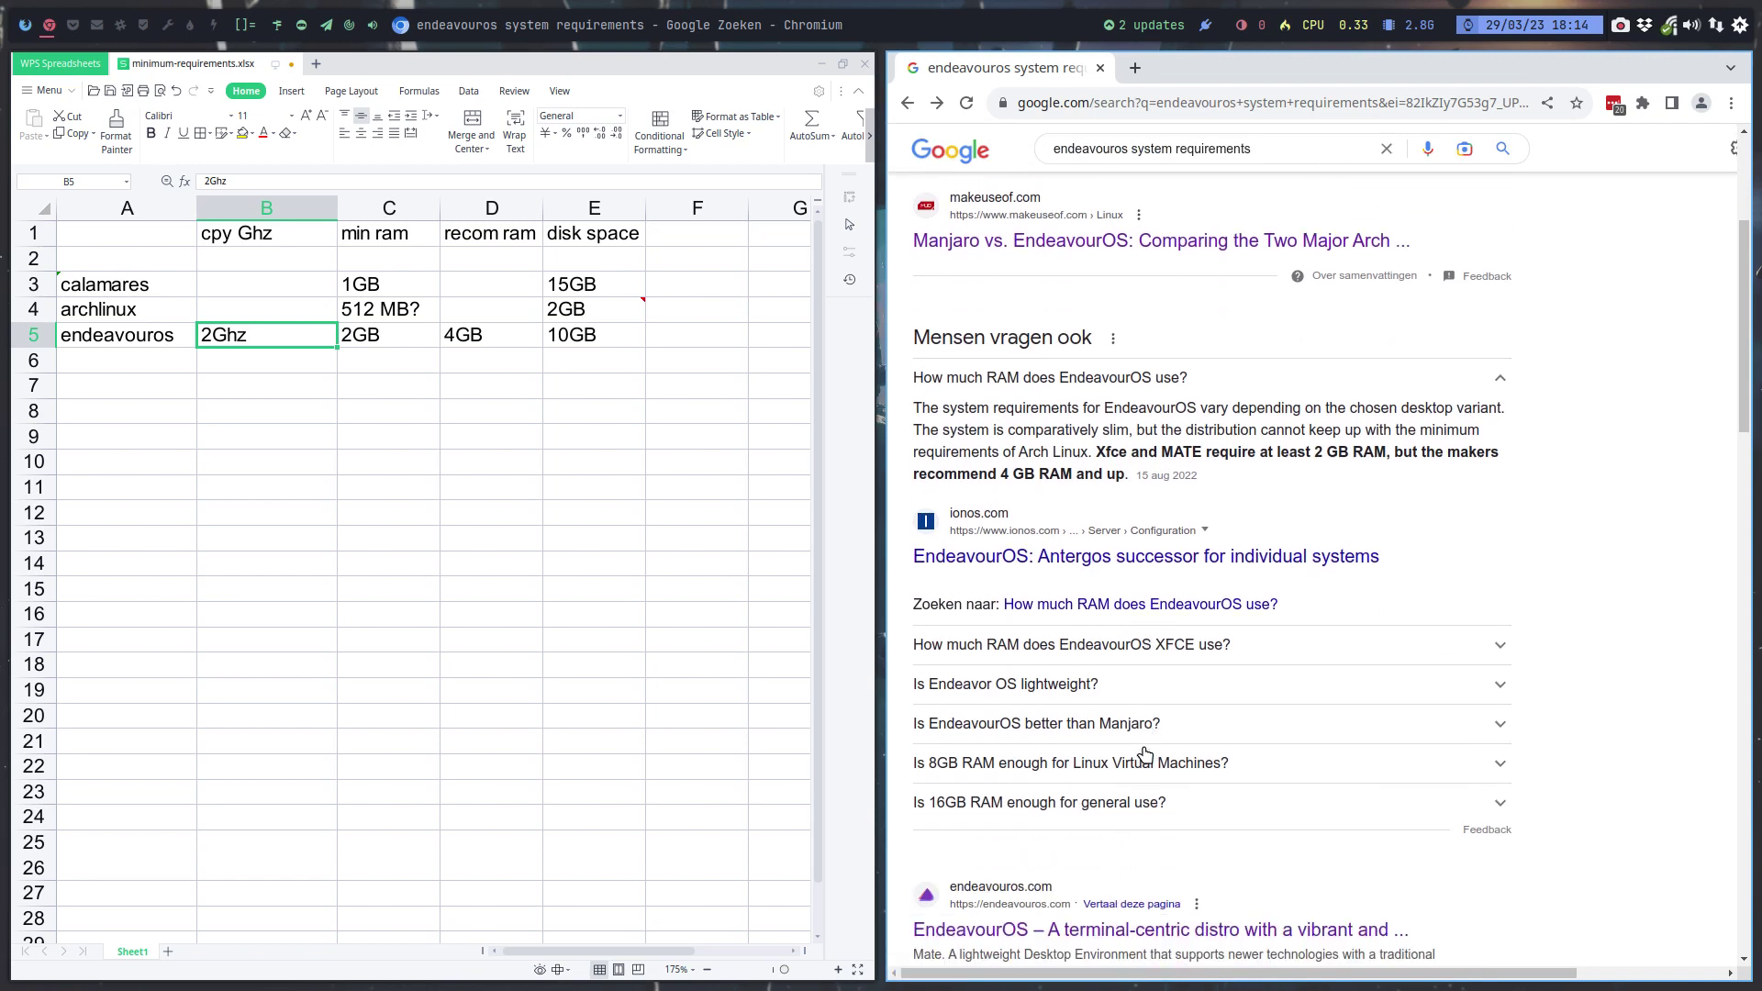
scroll(1145, 754, down, 2)
click(1124, 435)
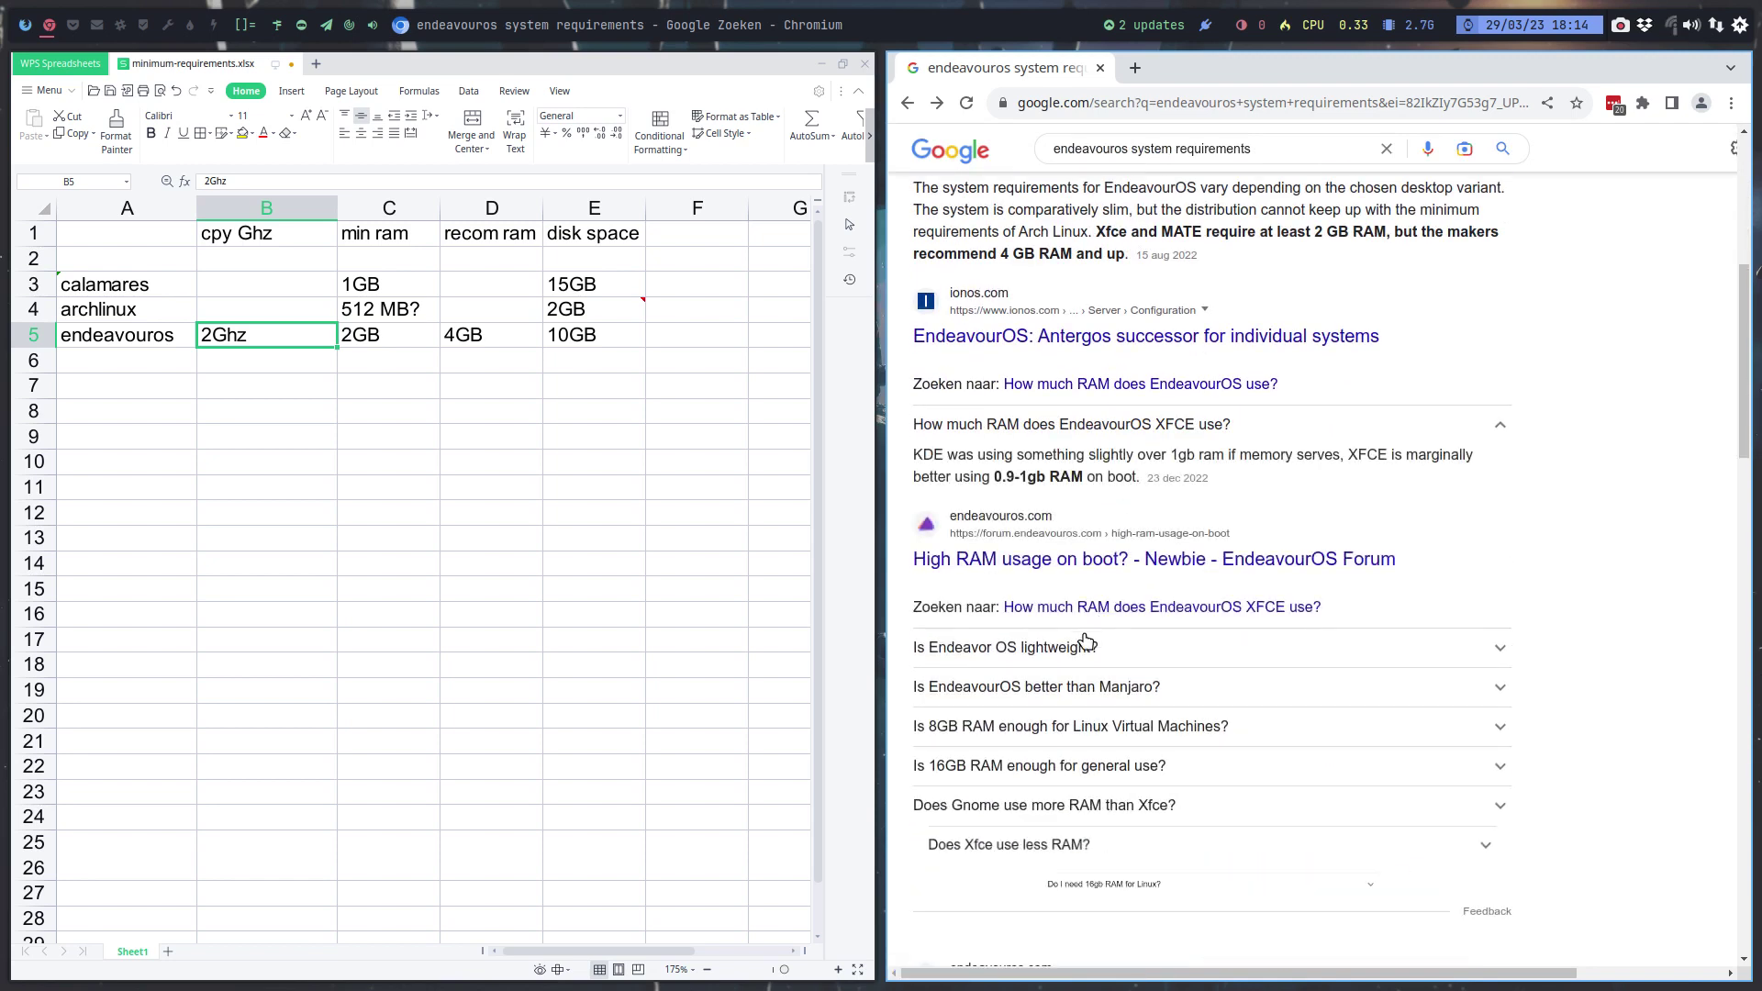
click(1079, 663)
scroll(1138, 422, down, 7)
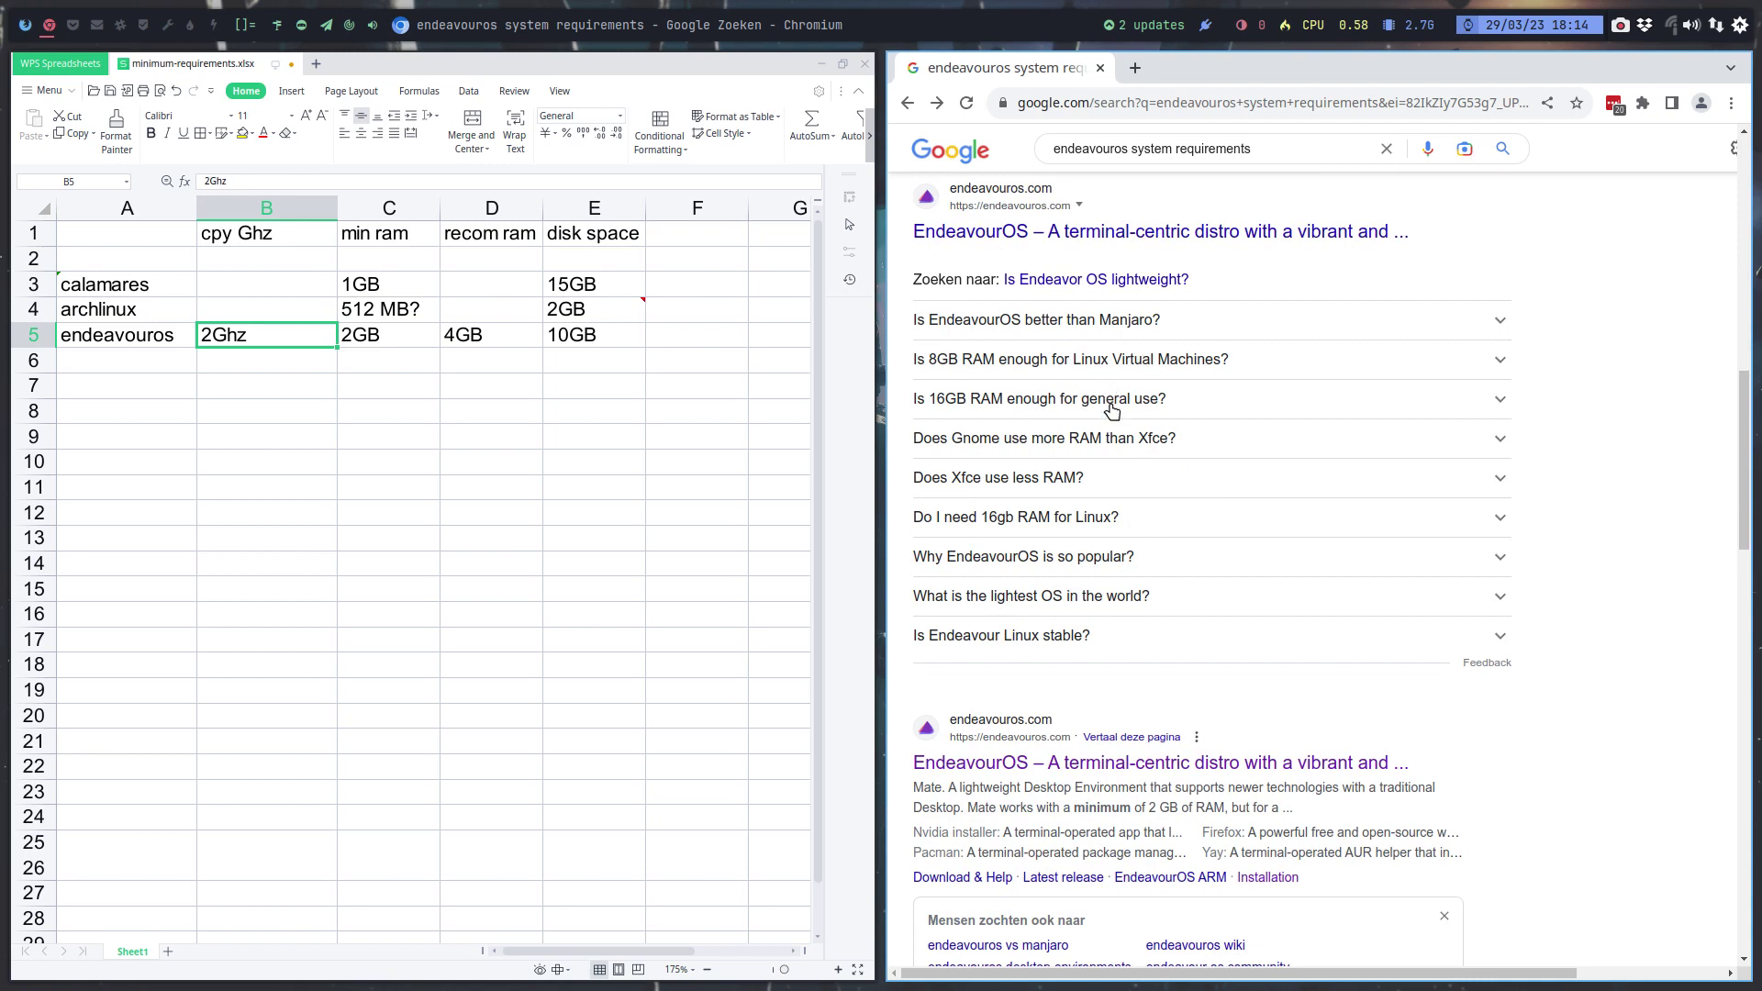
click(1138, 360)
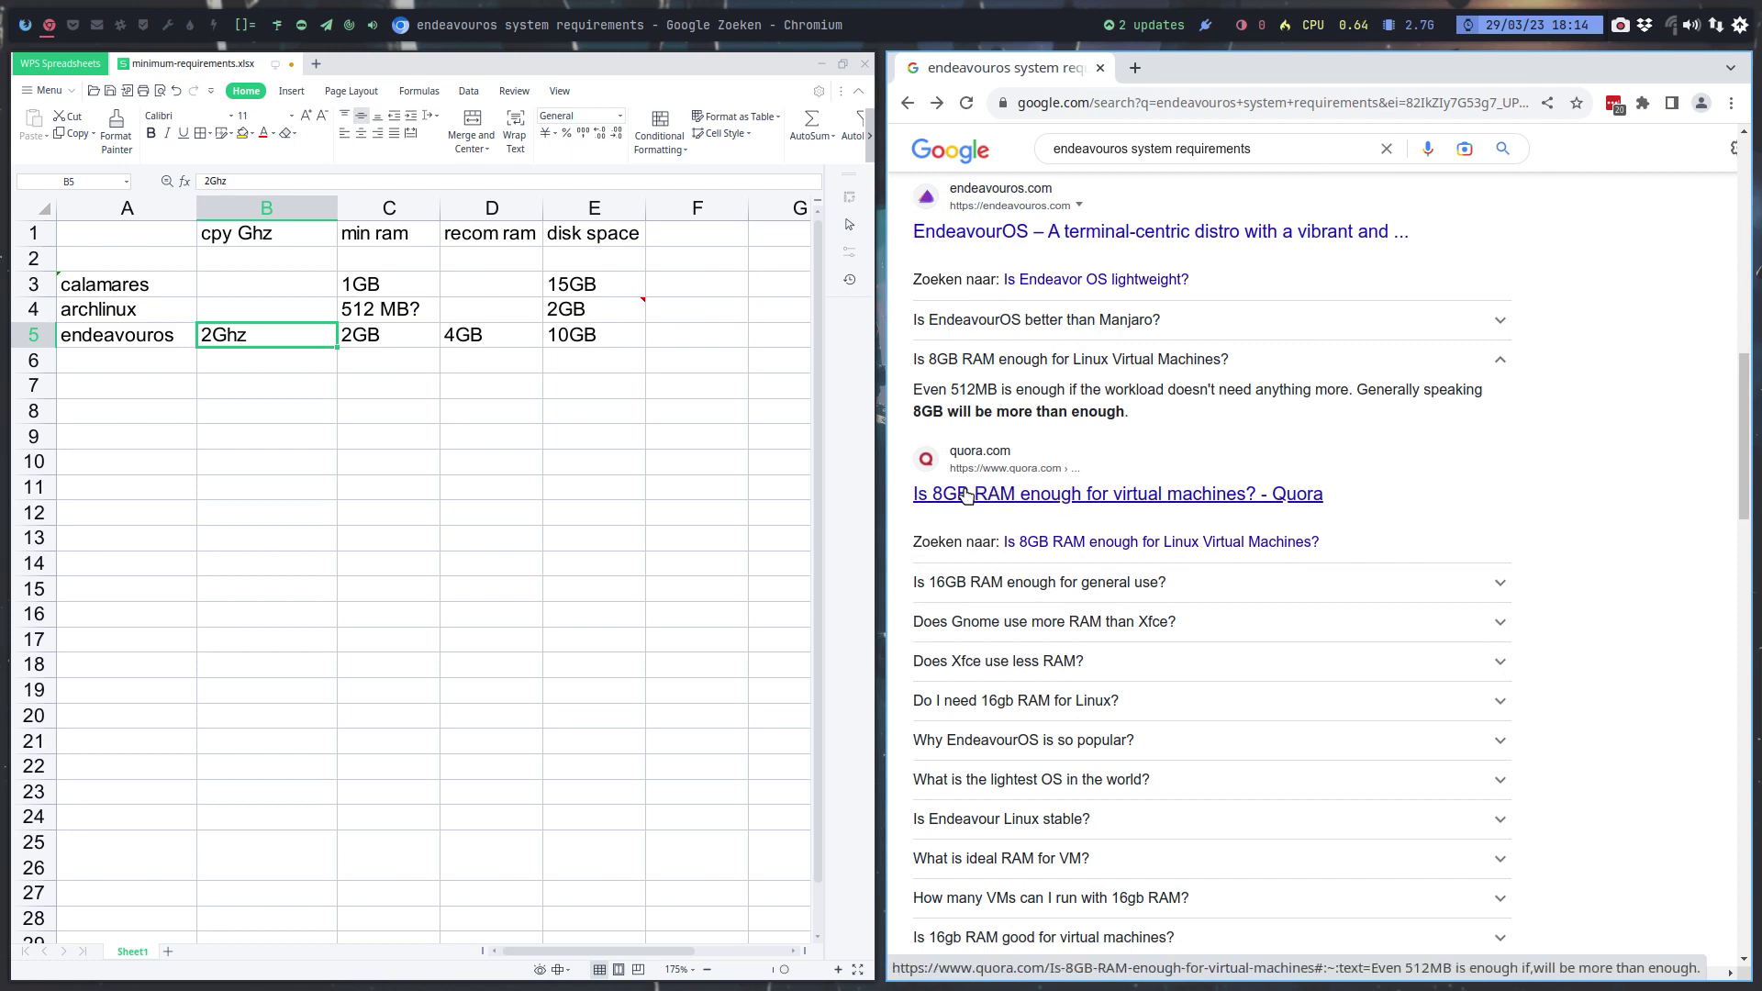
scroll(1177, 542, down, 3)
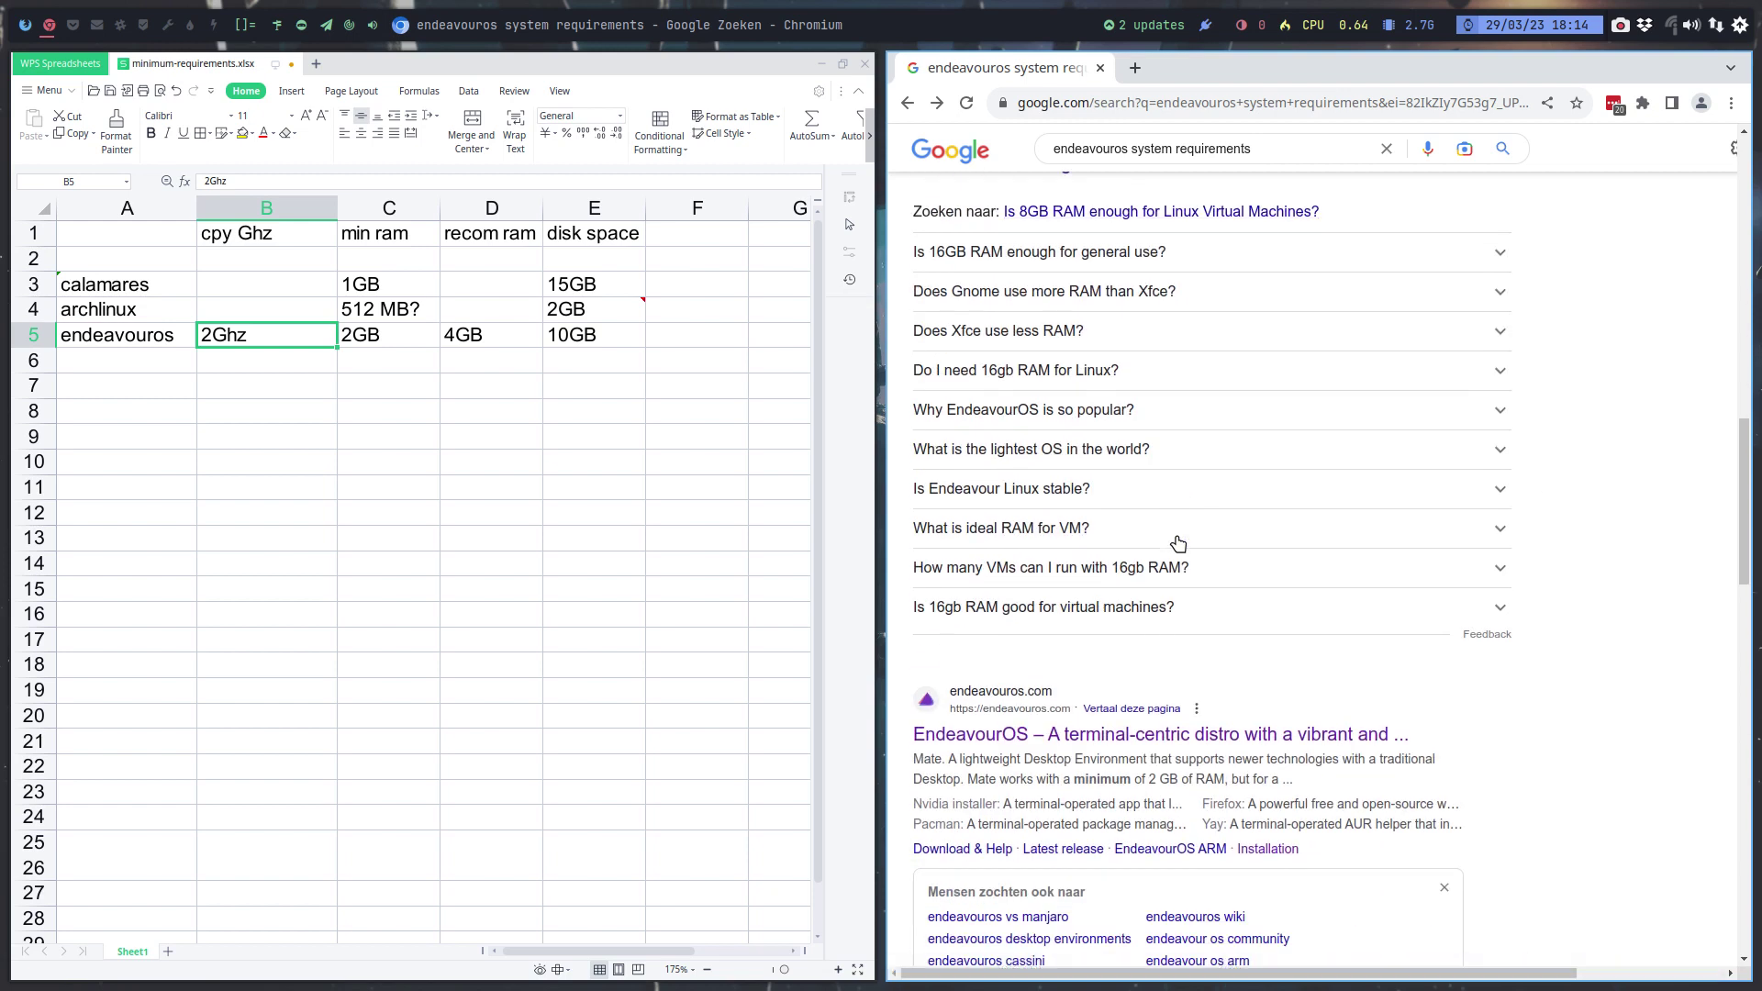
scroll(1177, 543, down, 3)
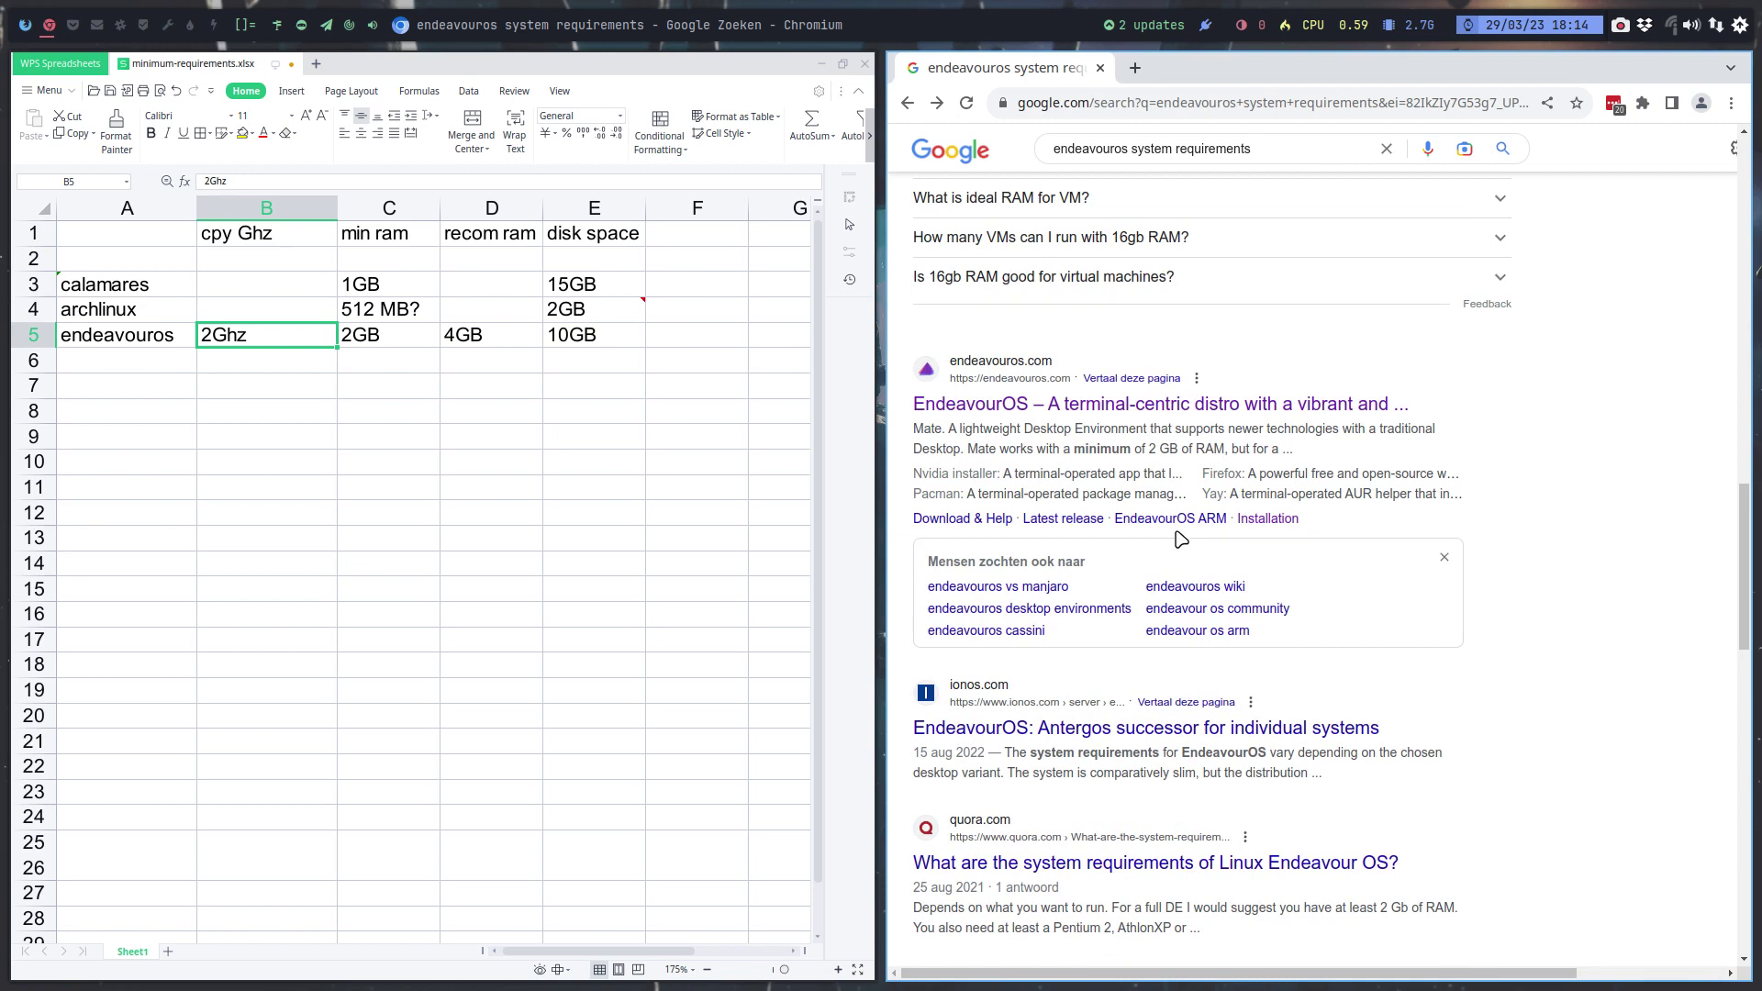
Open the endeavouros.com result and find its snippet's phrase "minimum of 2 GB of RAM" on the page
drag(1041, 428, 1376, 430)
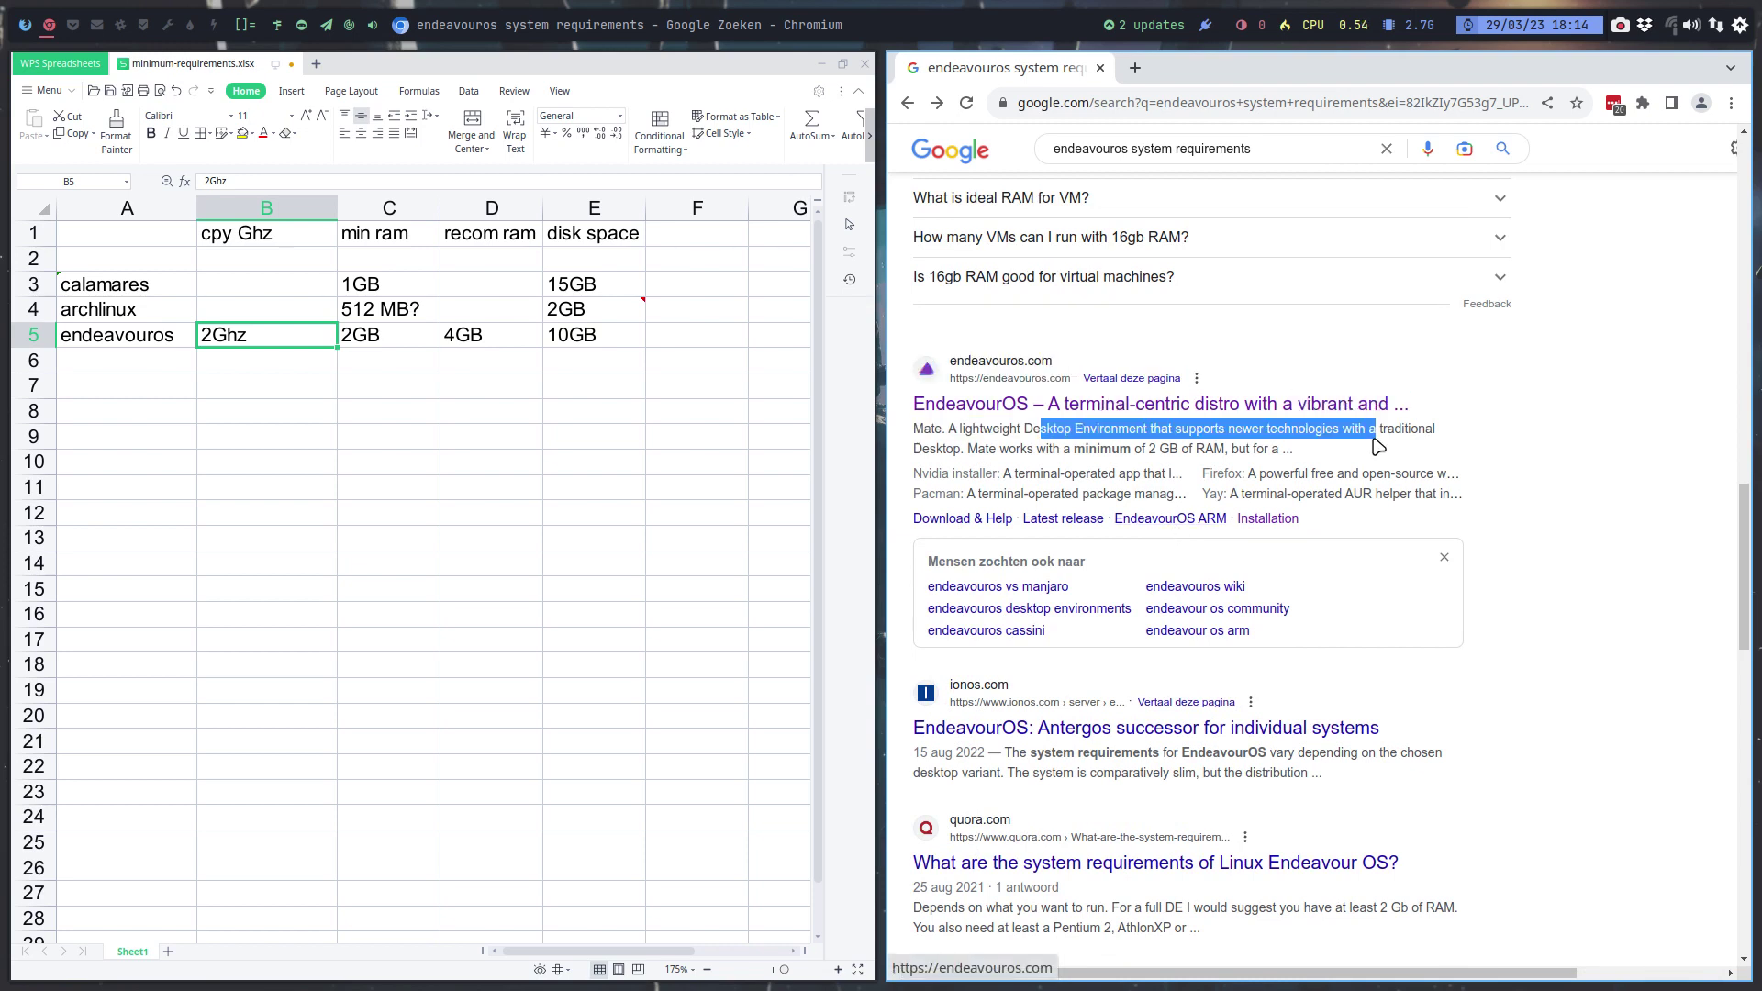
click(1195, 445)
drag(1223, 449, 1077, 450)
key(ctrl+c)
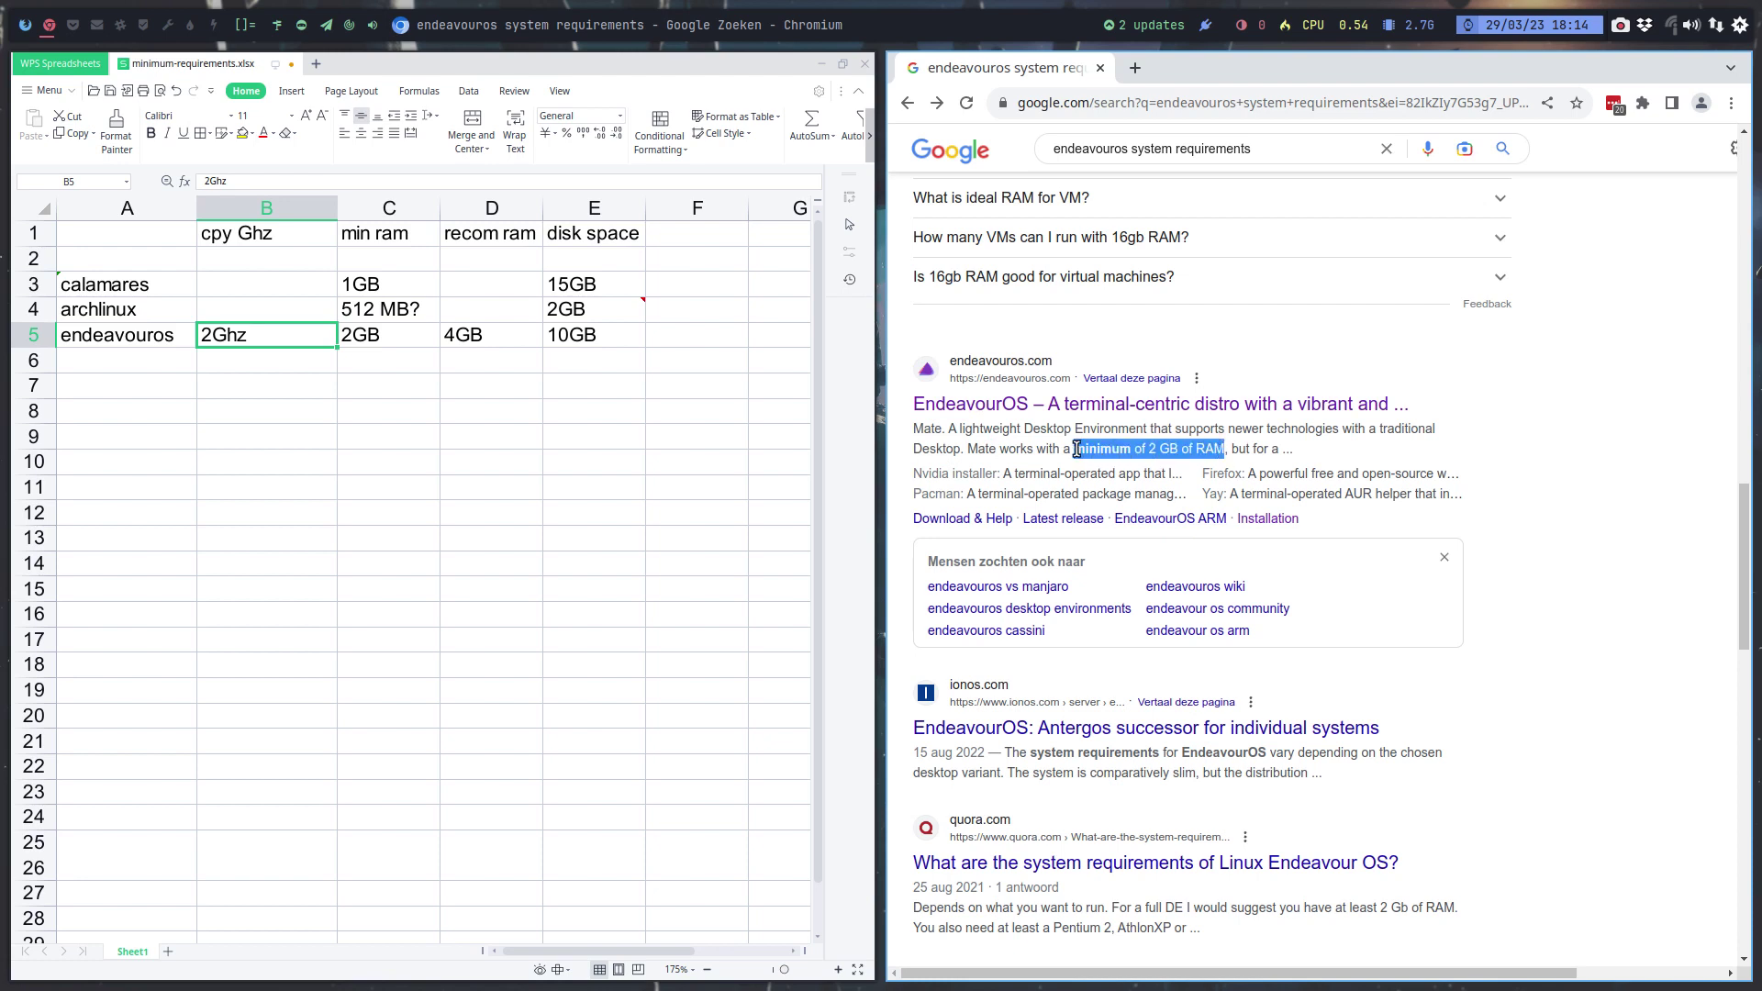
click(1127, 405)
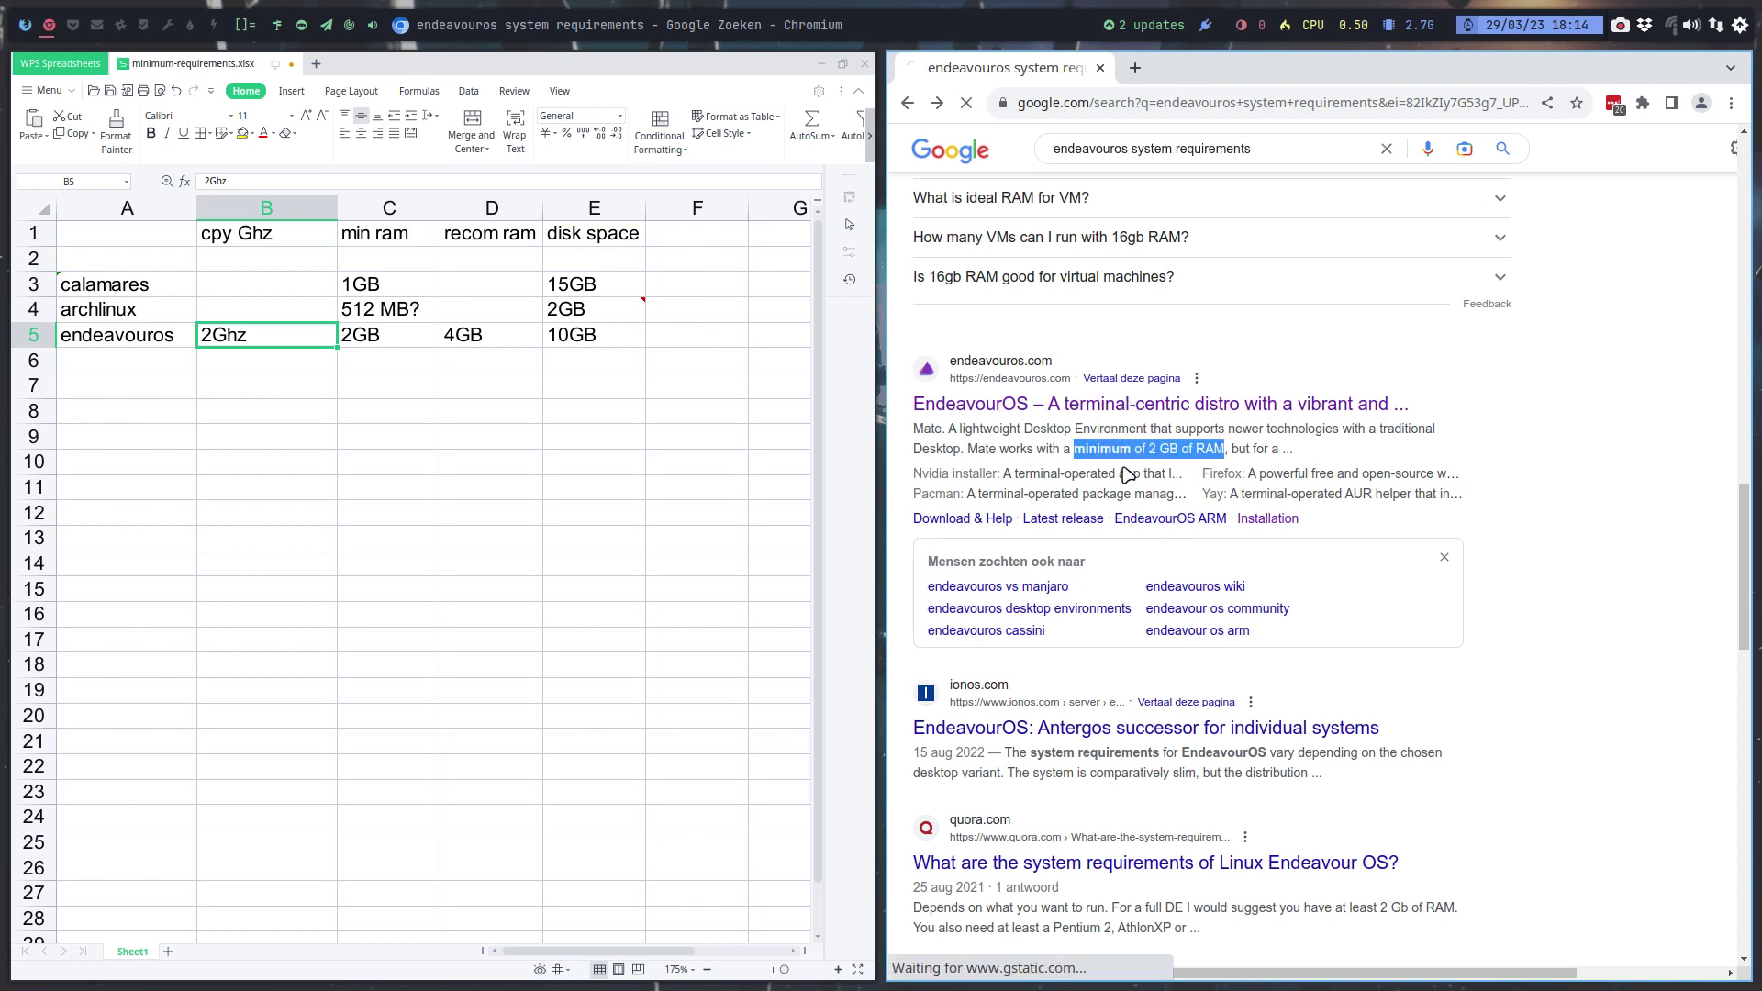
key(ctrl+f)
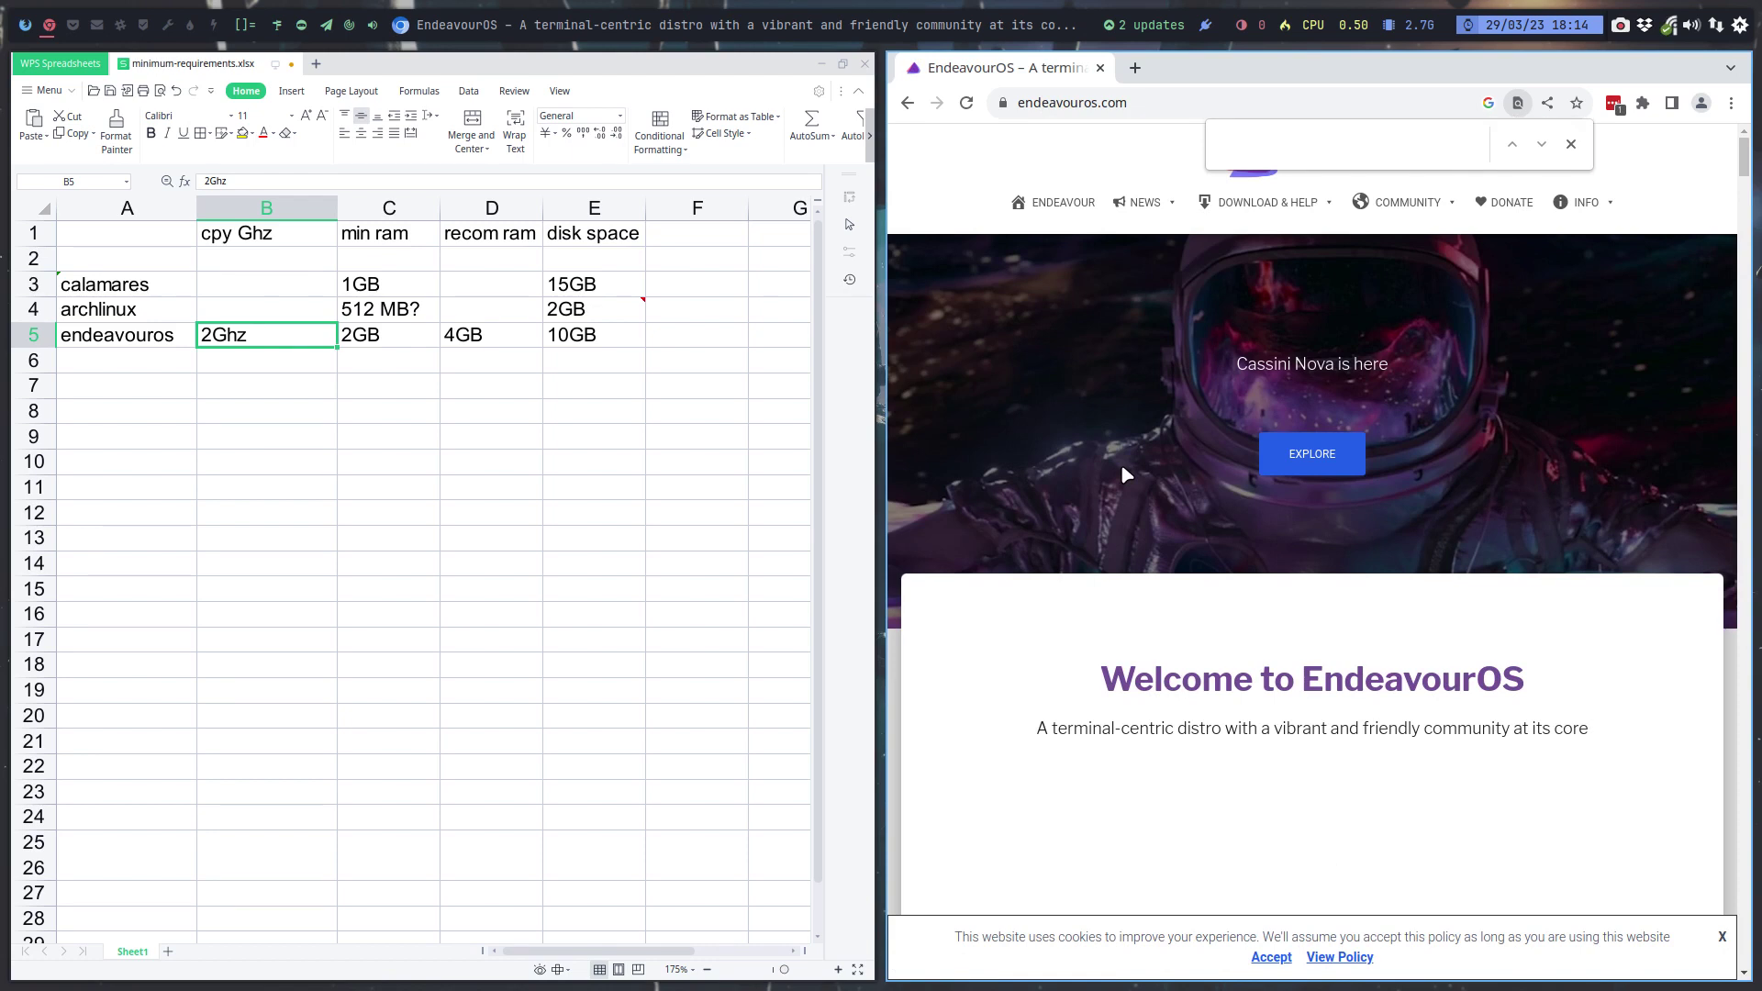
key(ctrl+v)
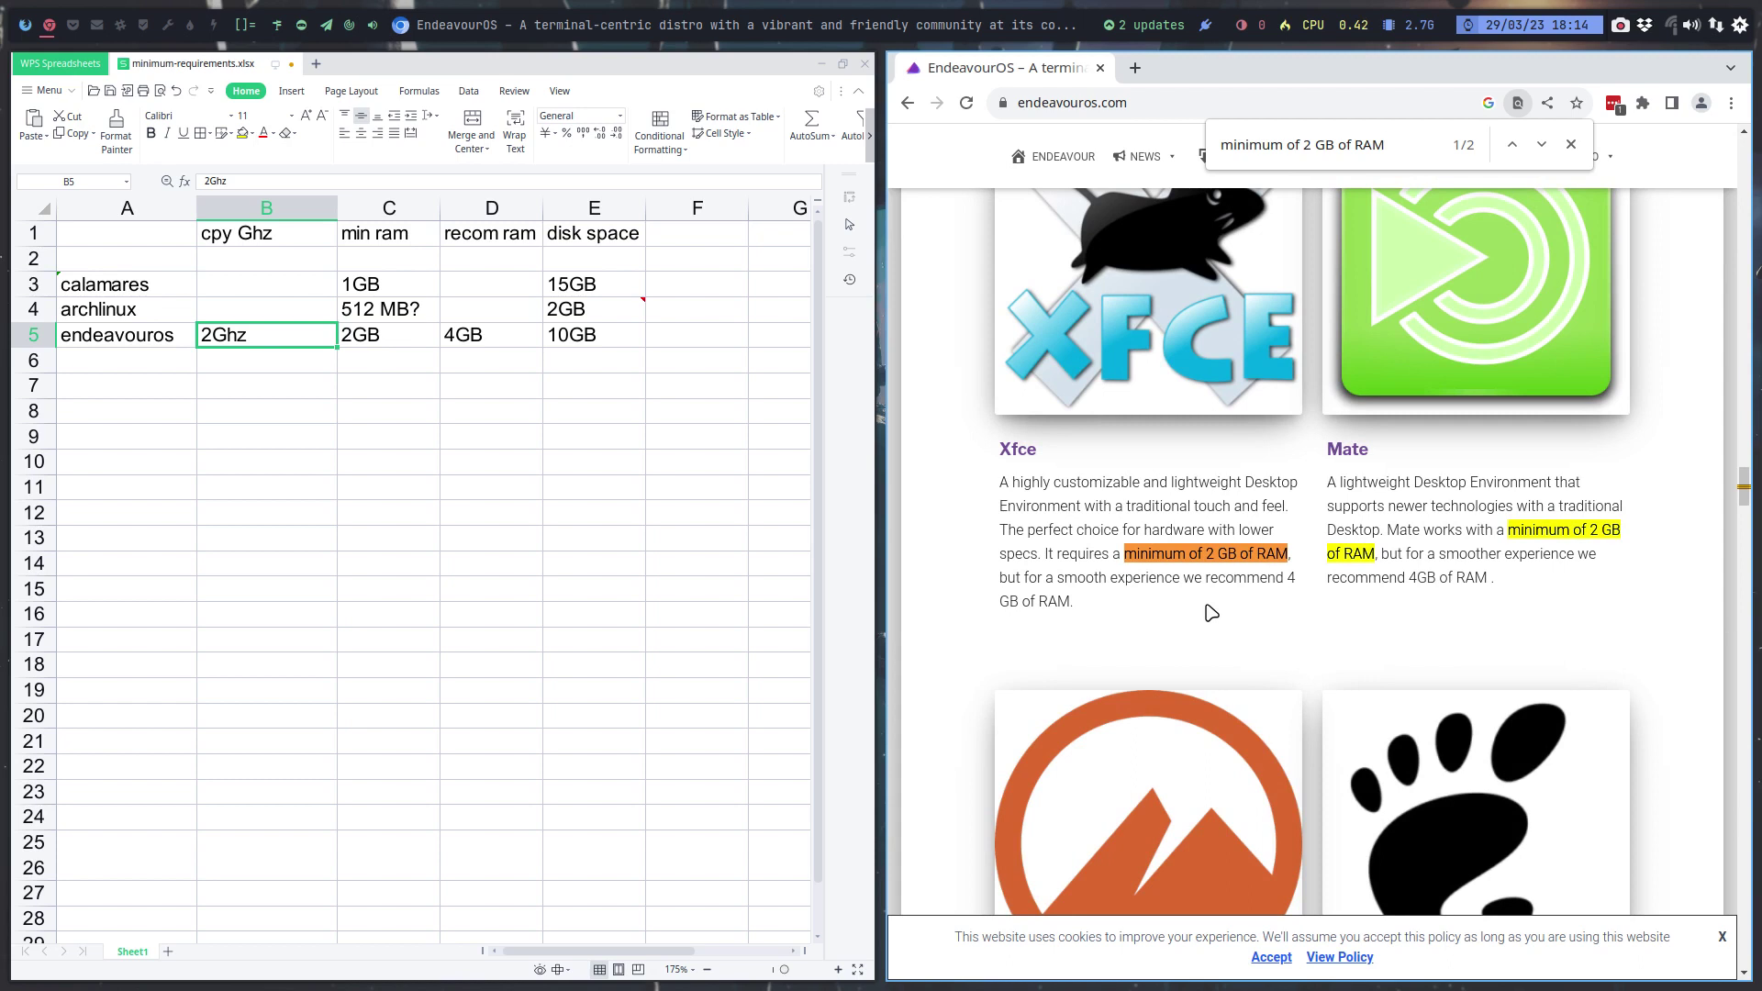
Examine the RAM recommendations of the desktop environments and window managers listed on the EndeavourOS homepage, from Cinnamon and Gnome to Worm
scroll(1211, 613, down, 7)
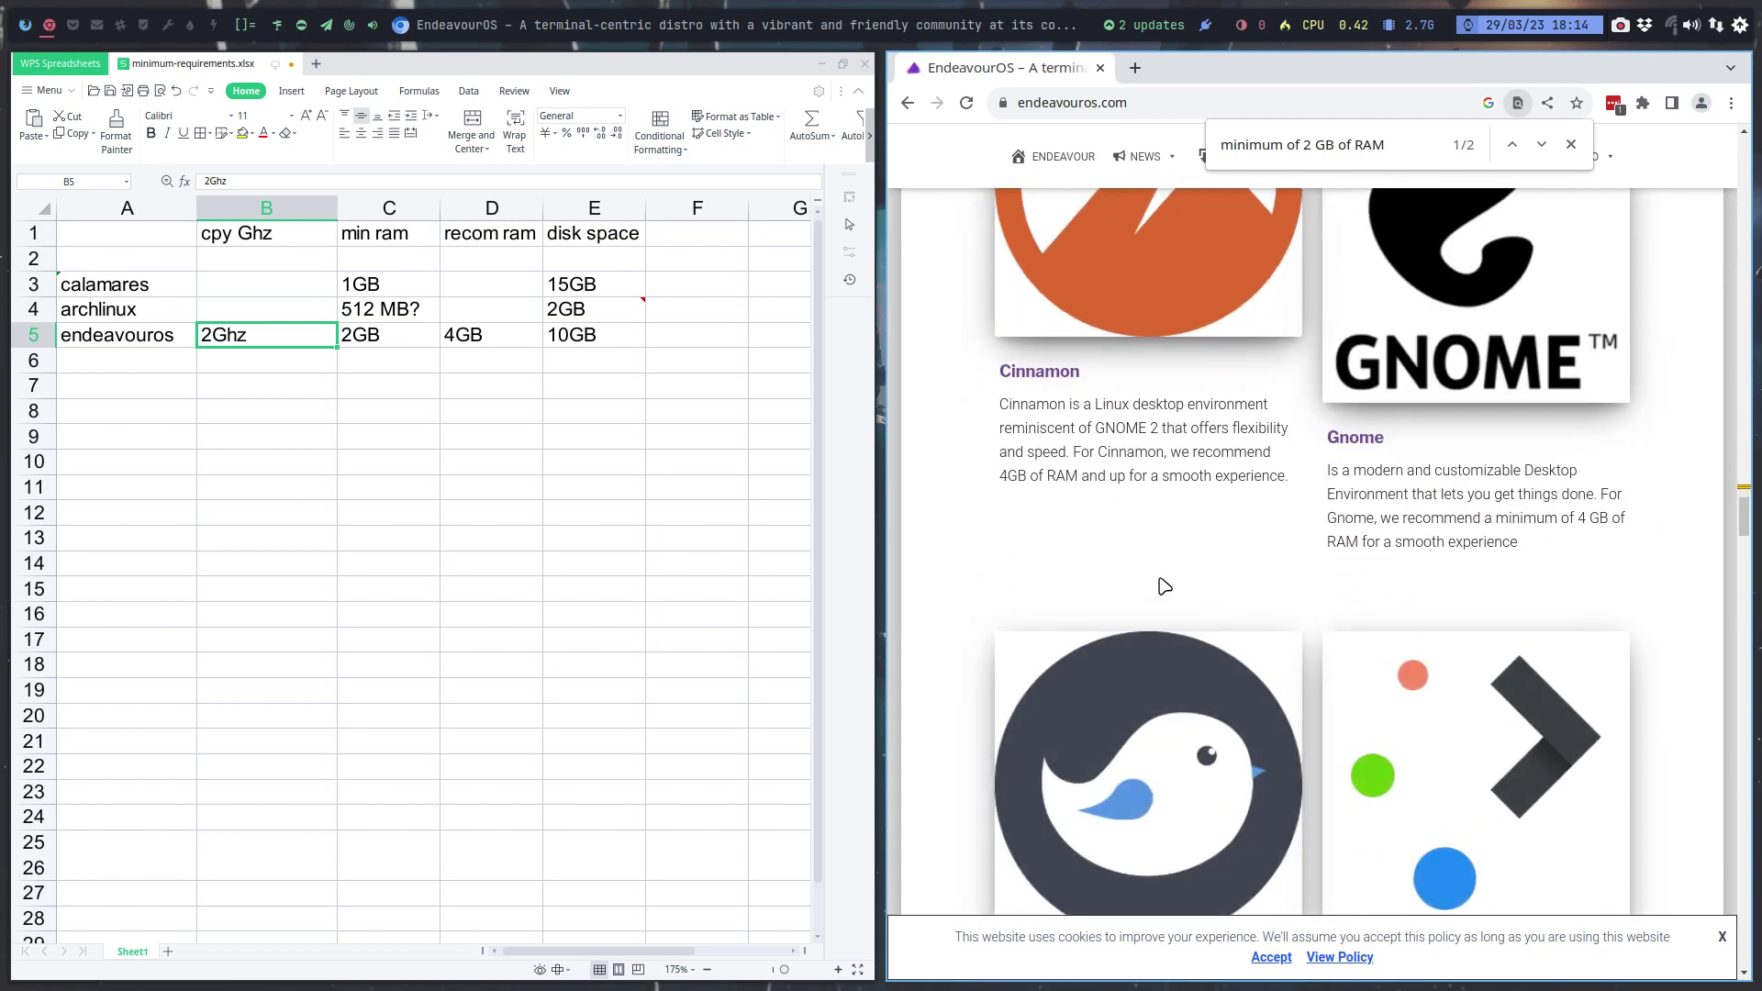
scroll(1492, 501, down, 9)
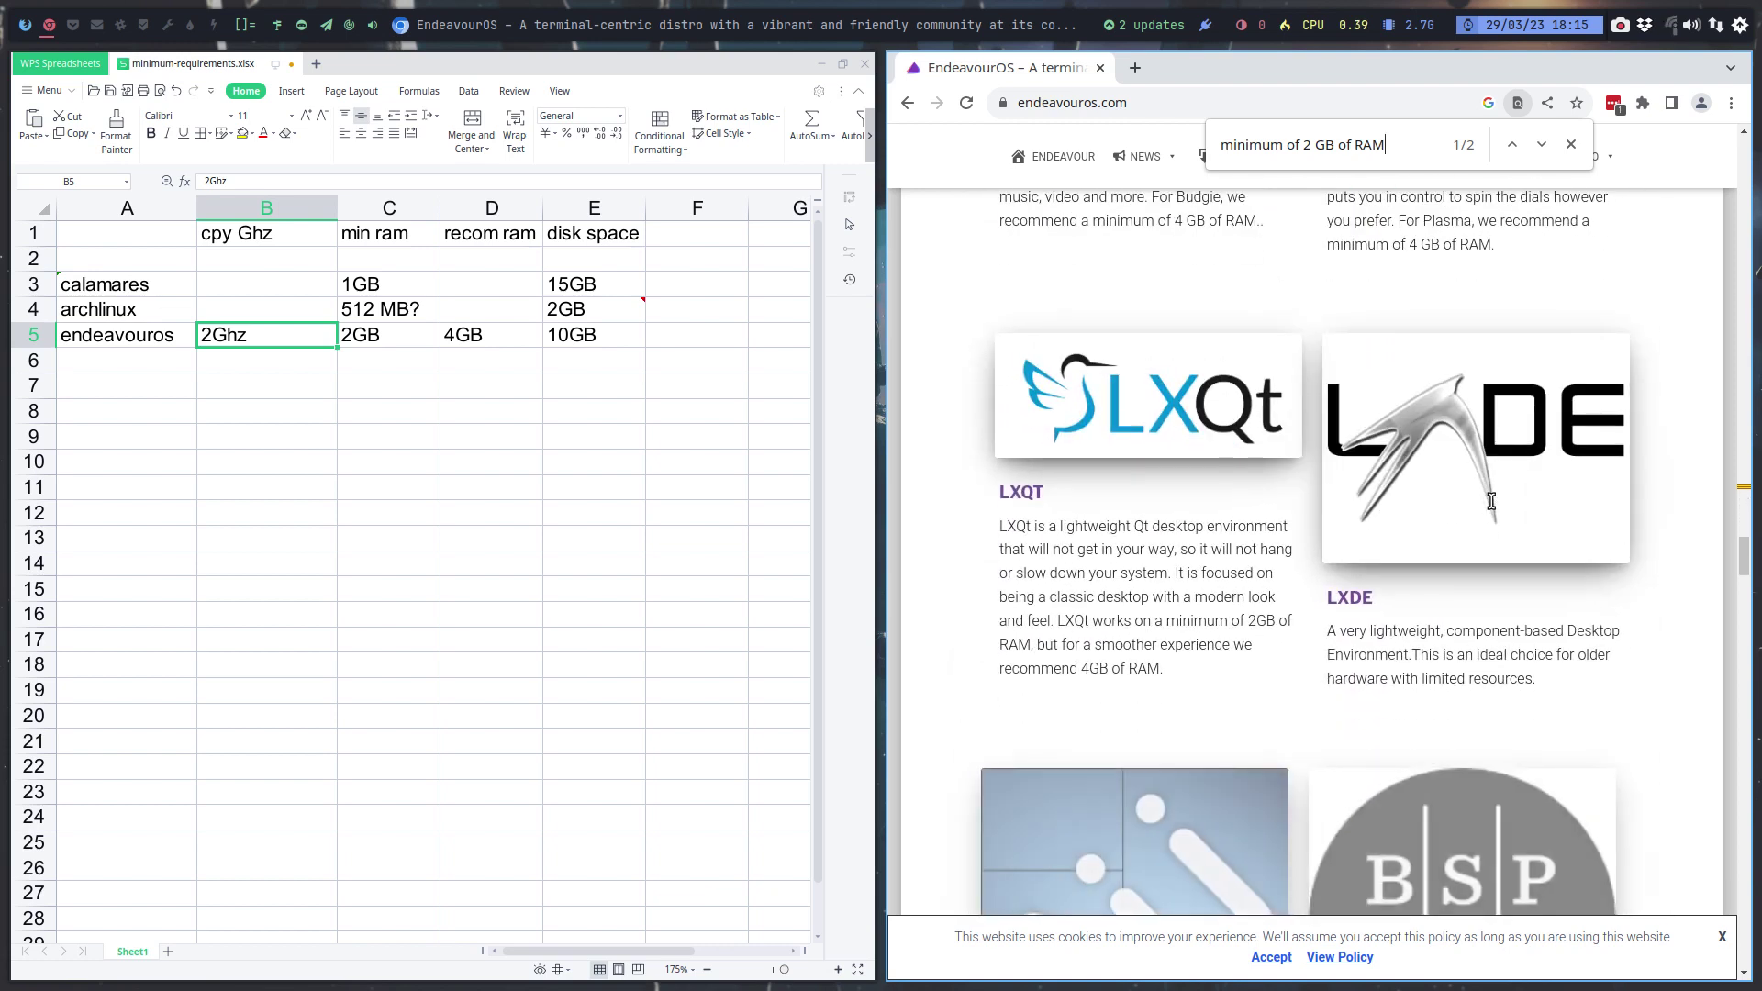
scroll(1492, 501, down, 2)
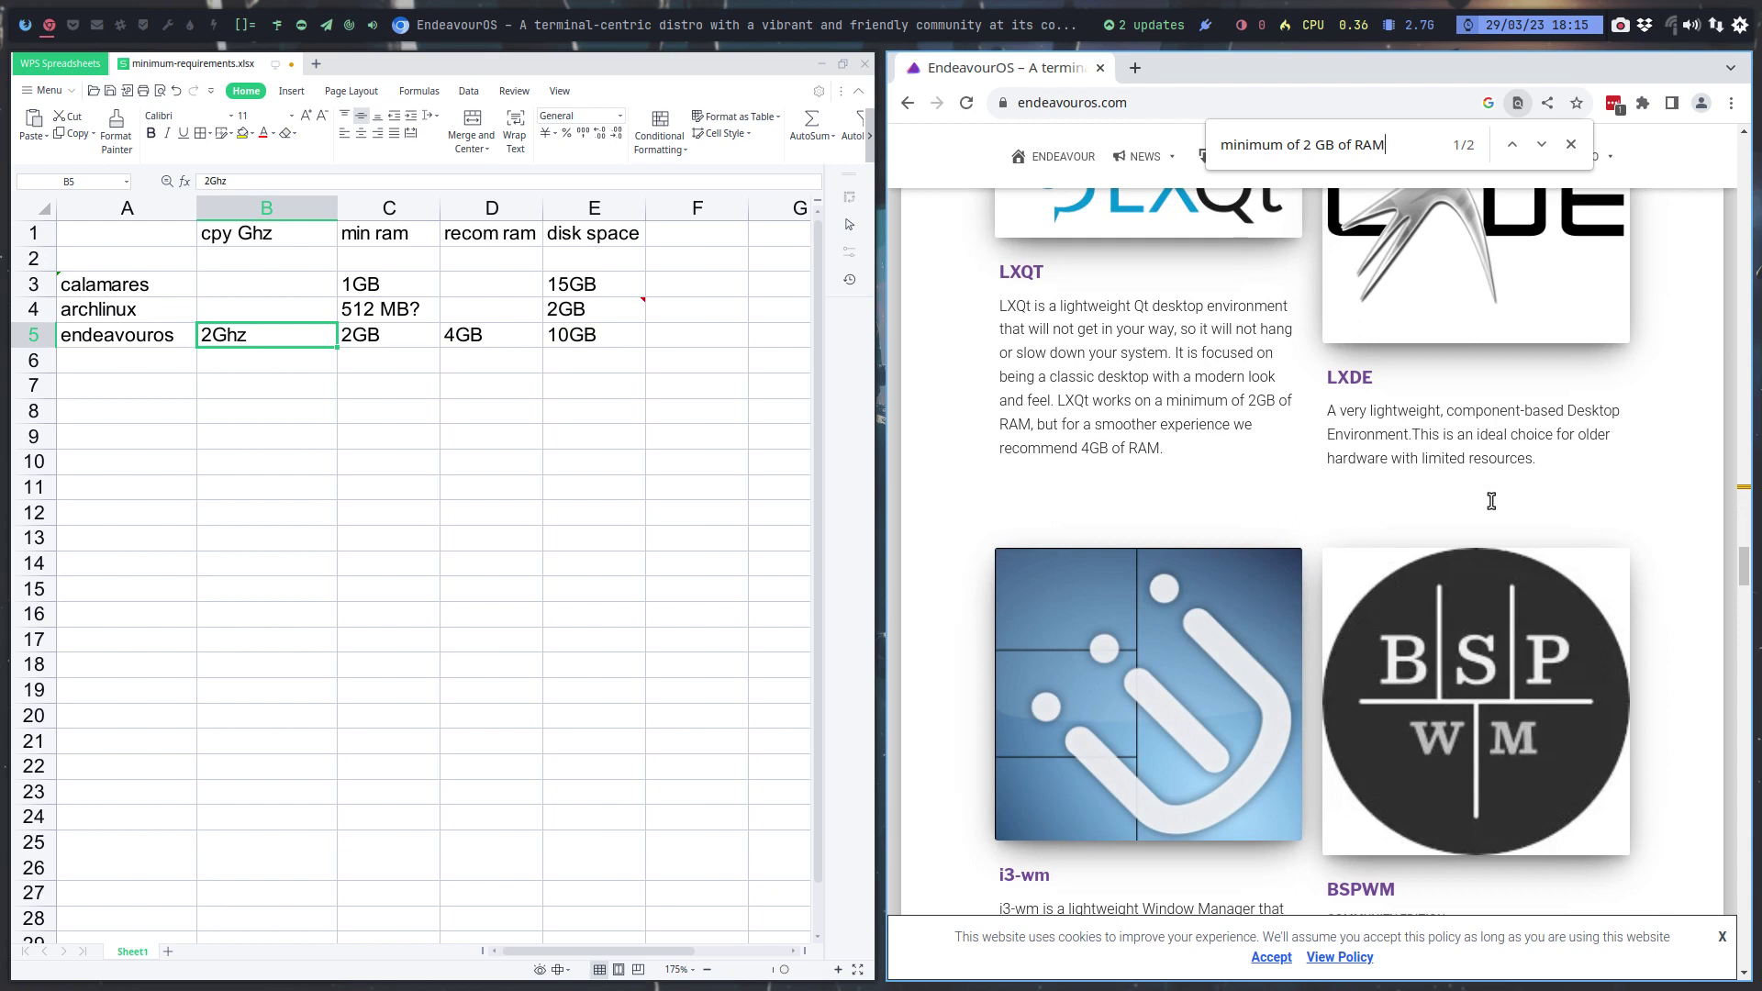
double_click(1259, 401)
scroll(1308, 447, down, 3)
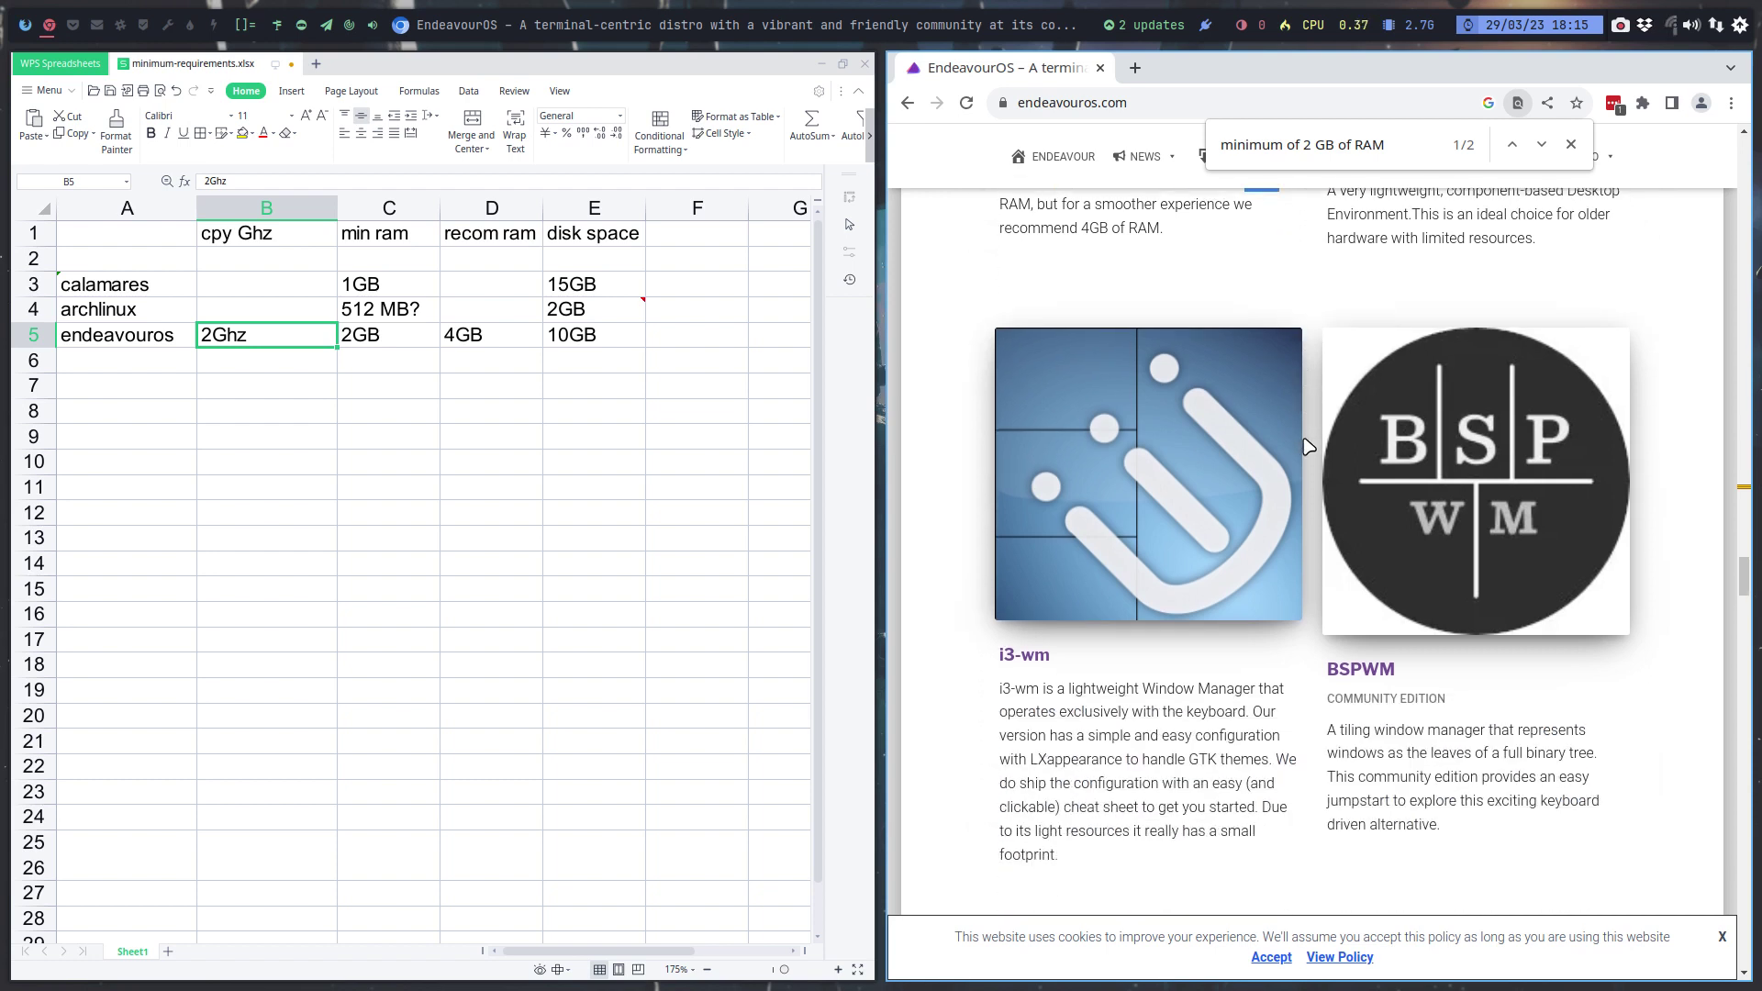
scroll(1308, 447, down, 6)
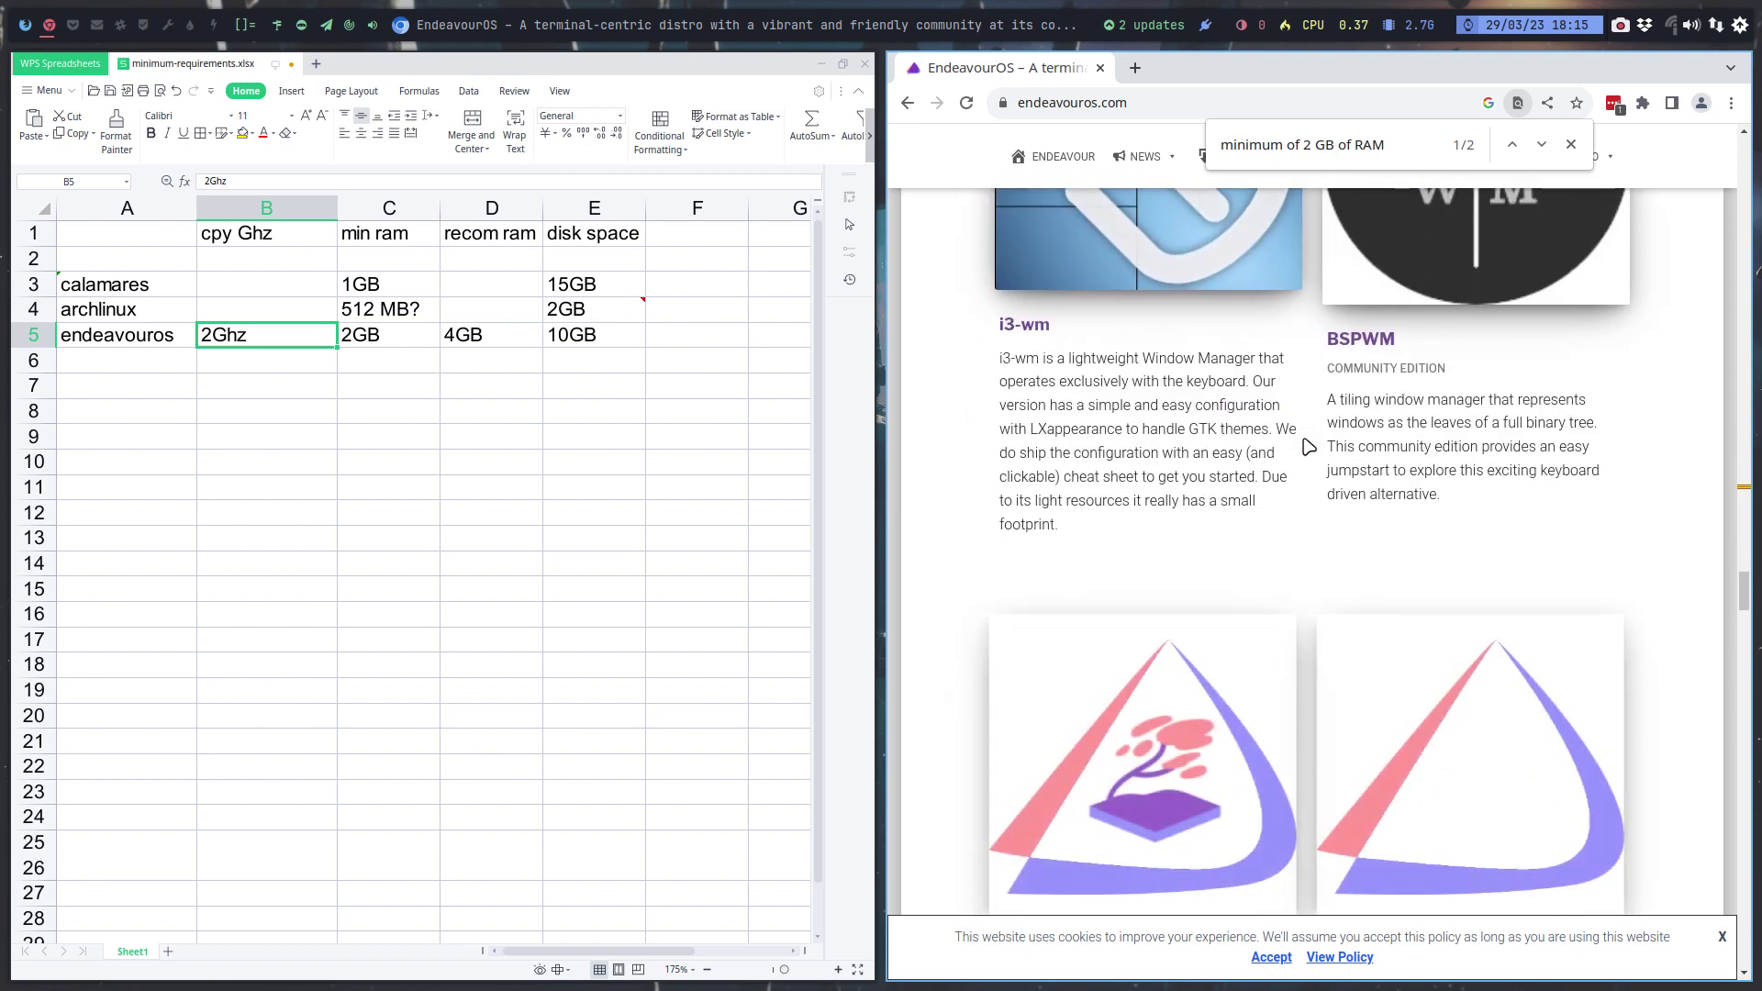
scroll(1308, 447, down, 4)
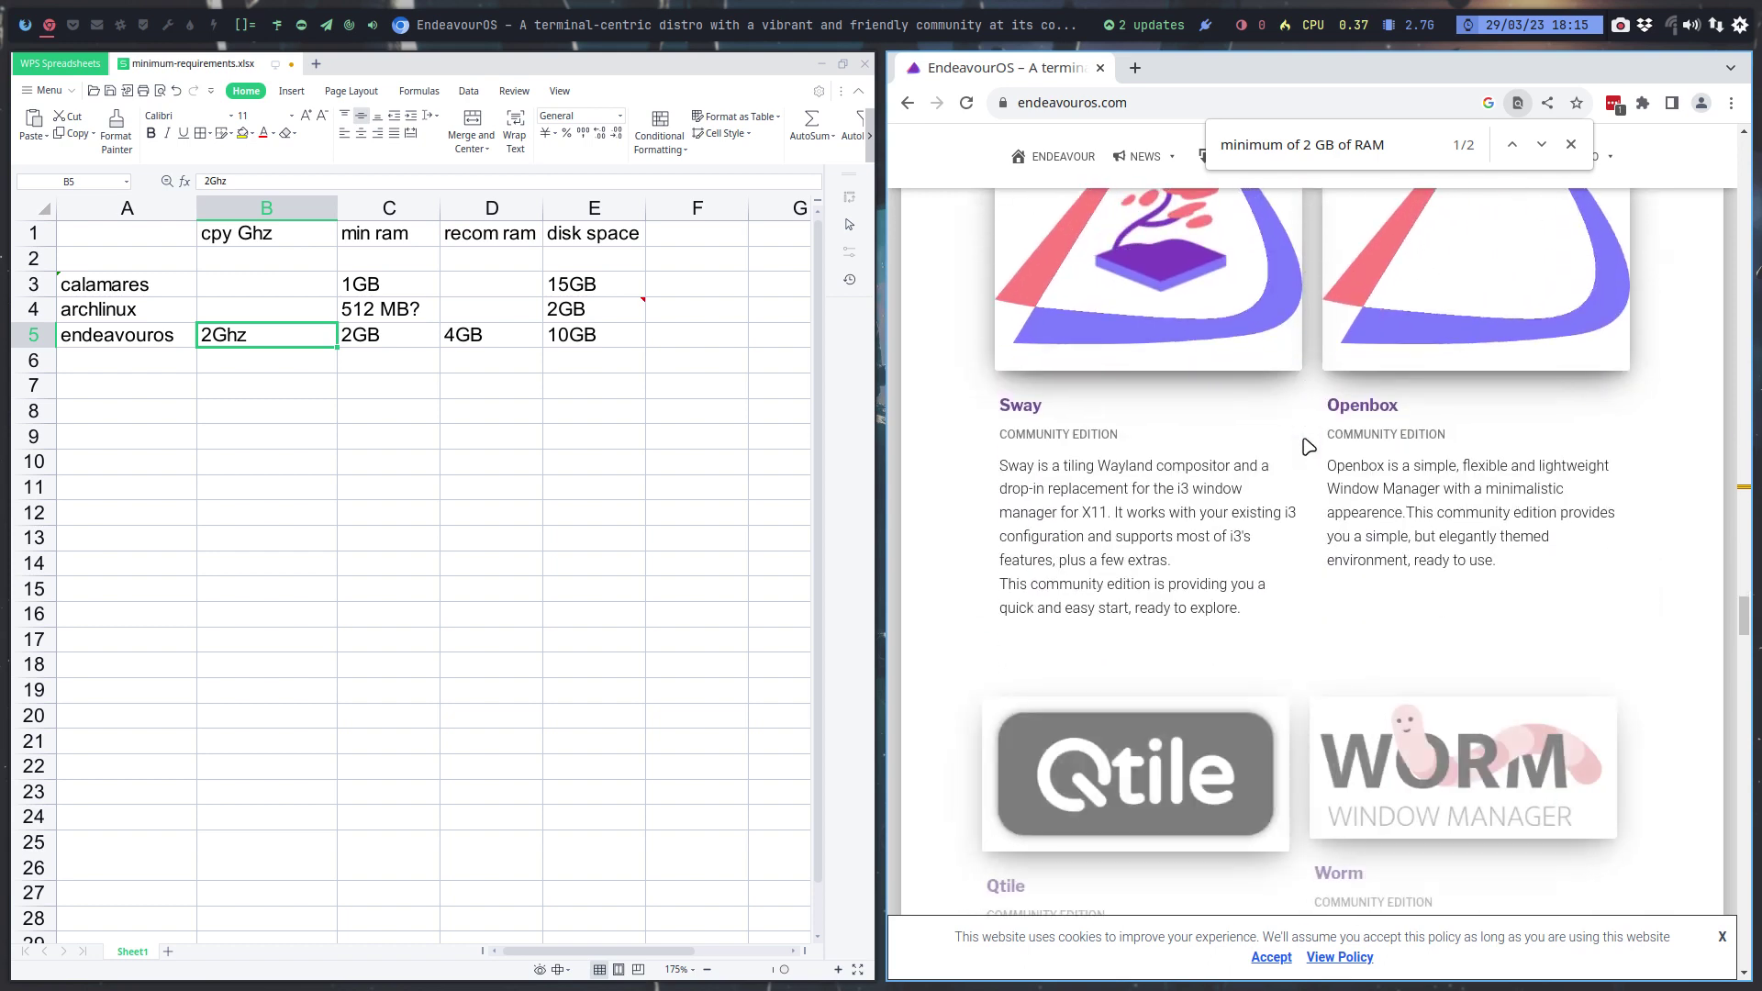
scroll(1308, 447, down, 4)
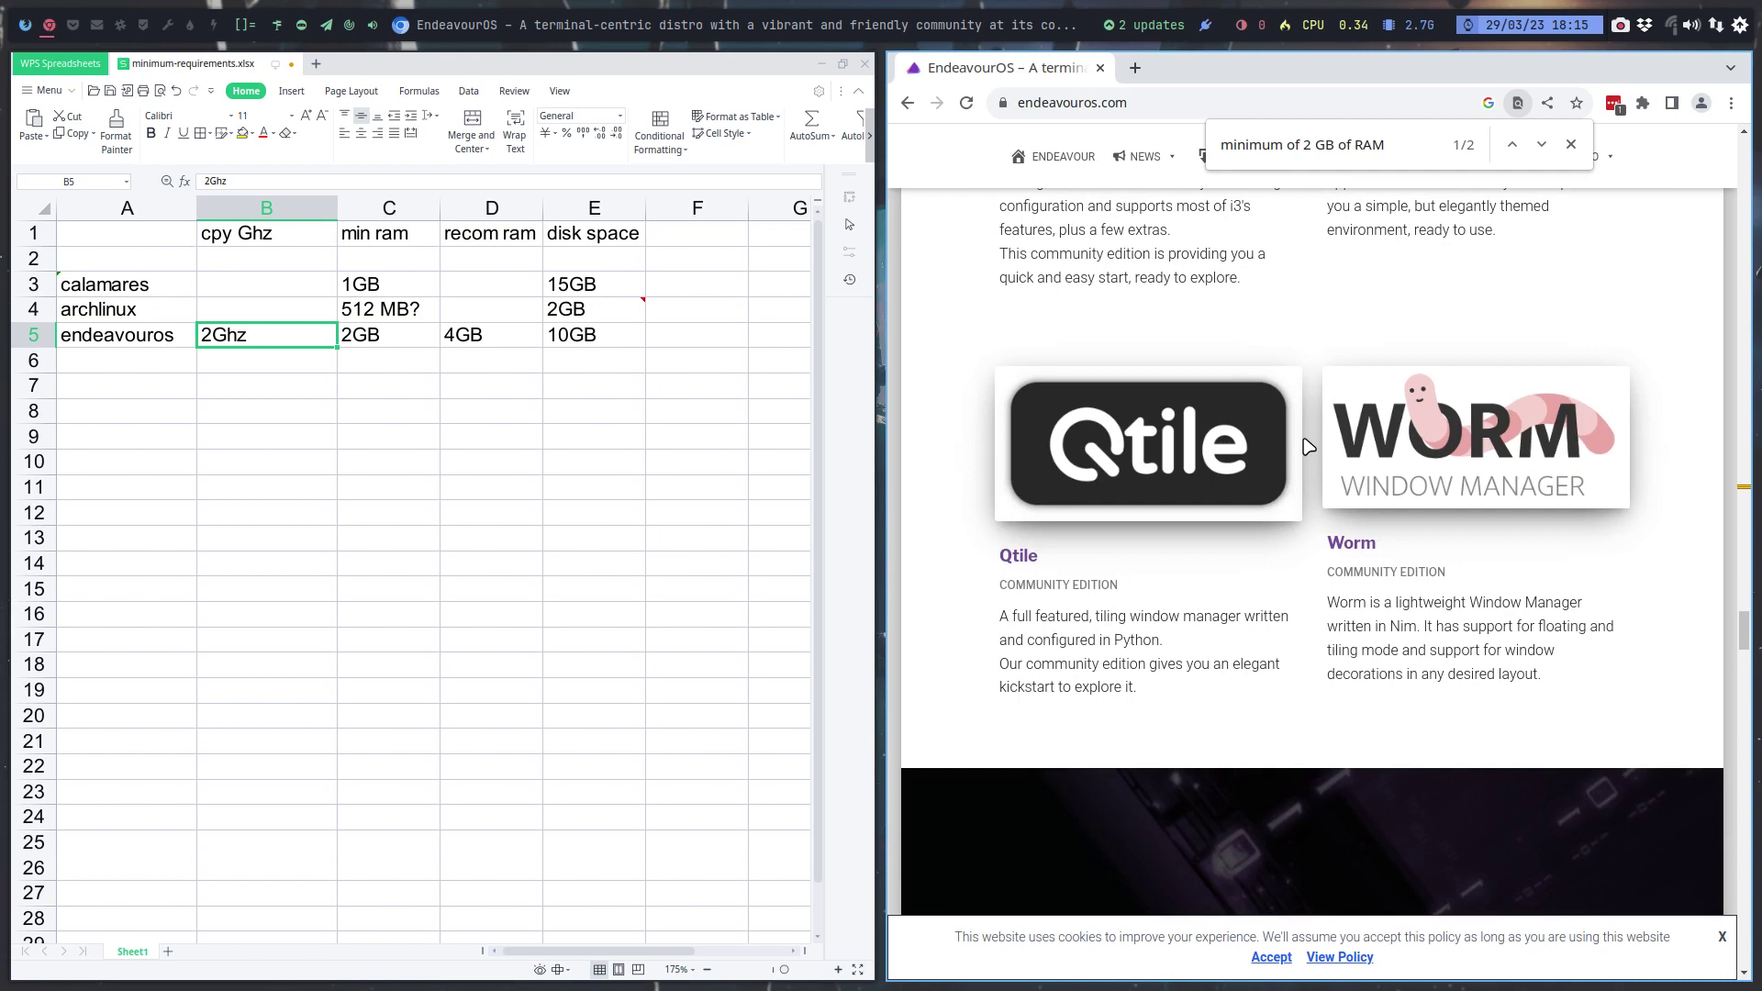
scroll(1307, 447, down, 4)
scroll(1308, 447, down, 5)
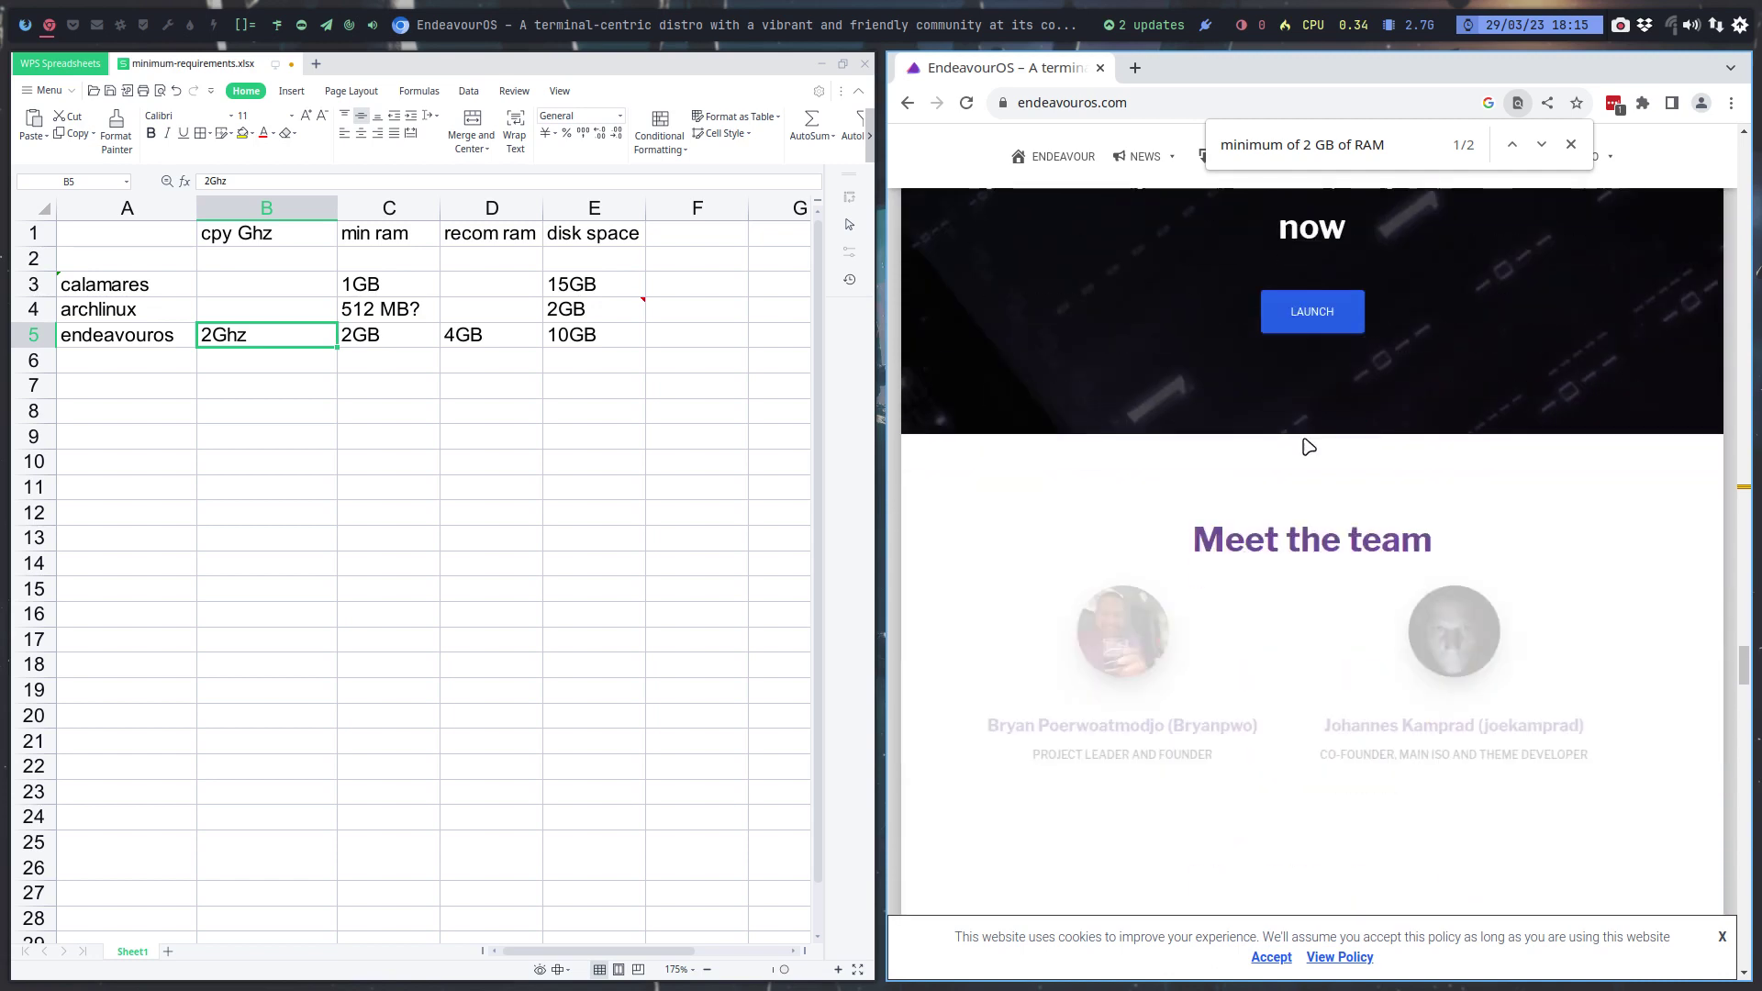
scroll(1308, 447, down, 5)
scroll(1308, 447, down, 3)
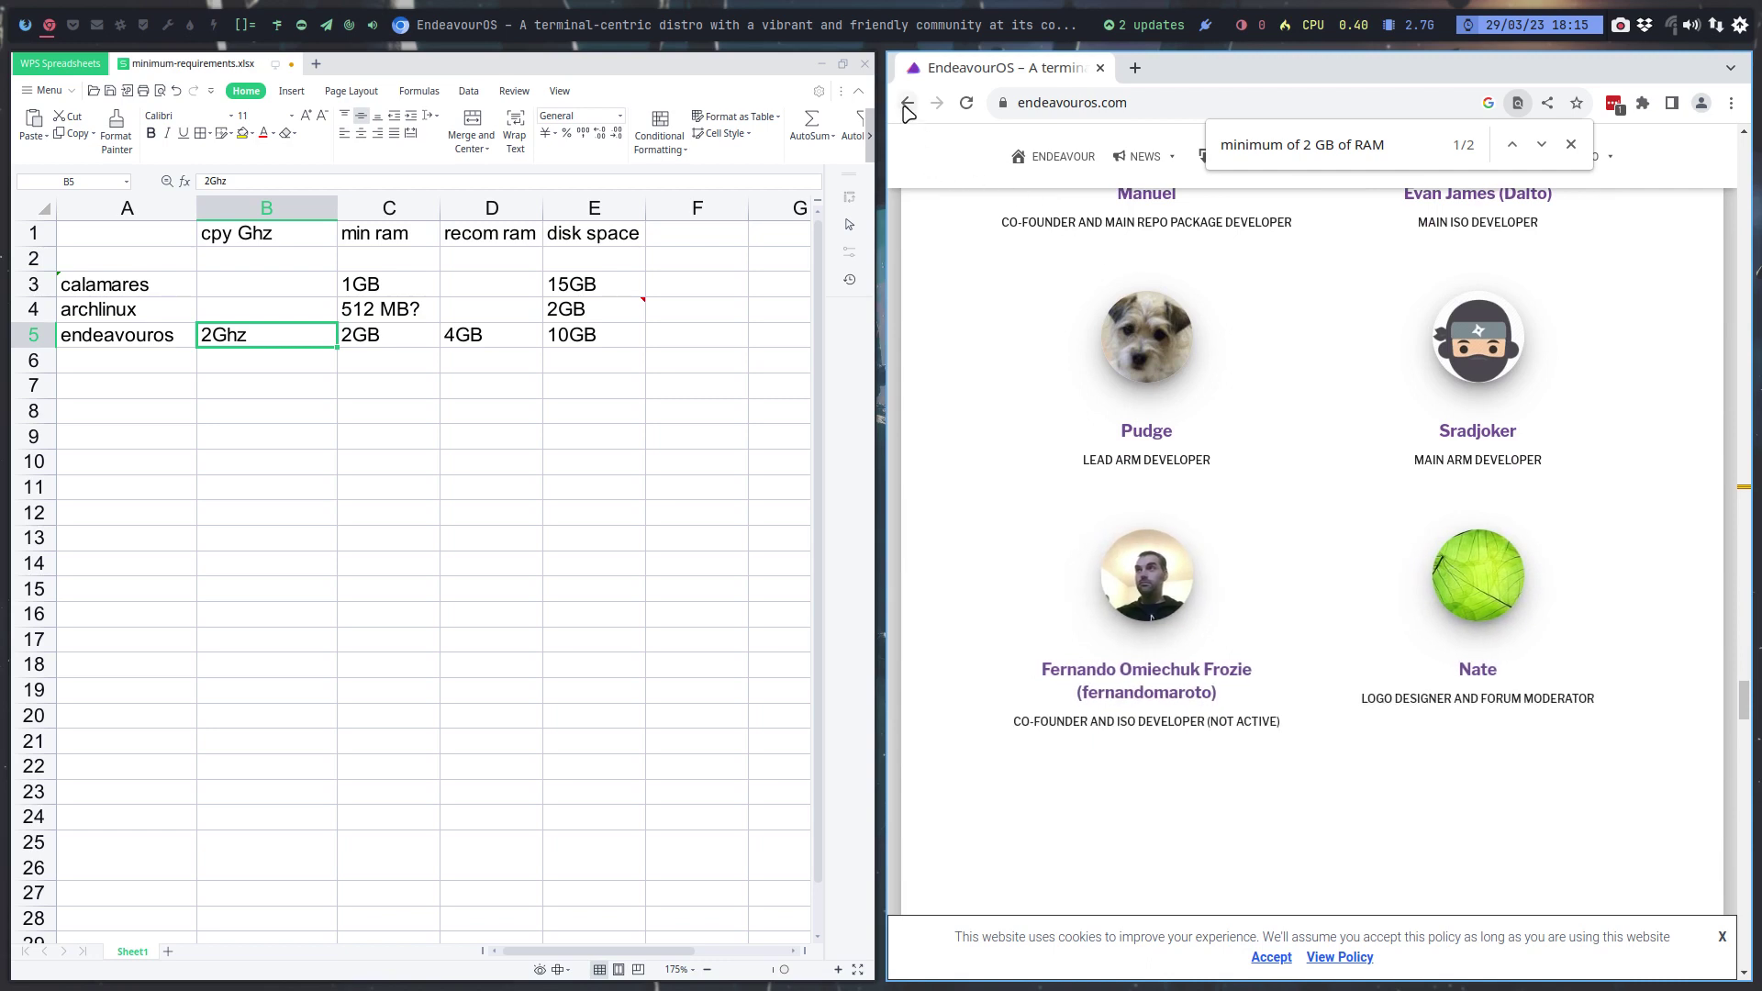
Go back to the Google results and change the query to search for garuda system requirements
click(907, 103)
scroll(1055, 367, down, 5)
double_click(1109, 149)
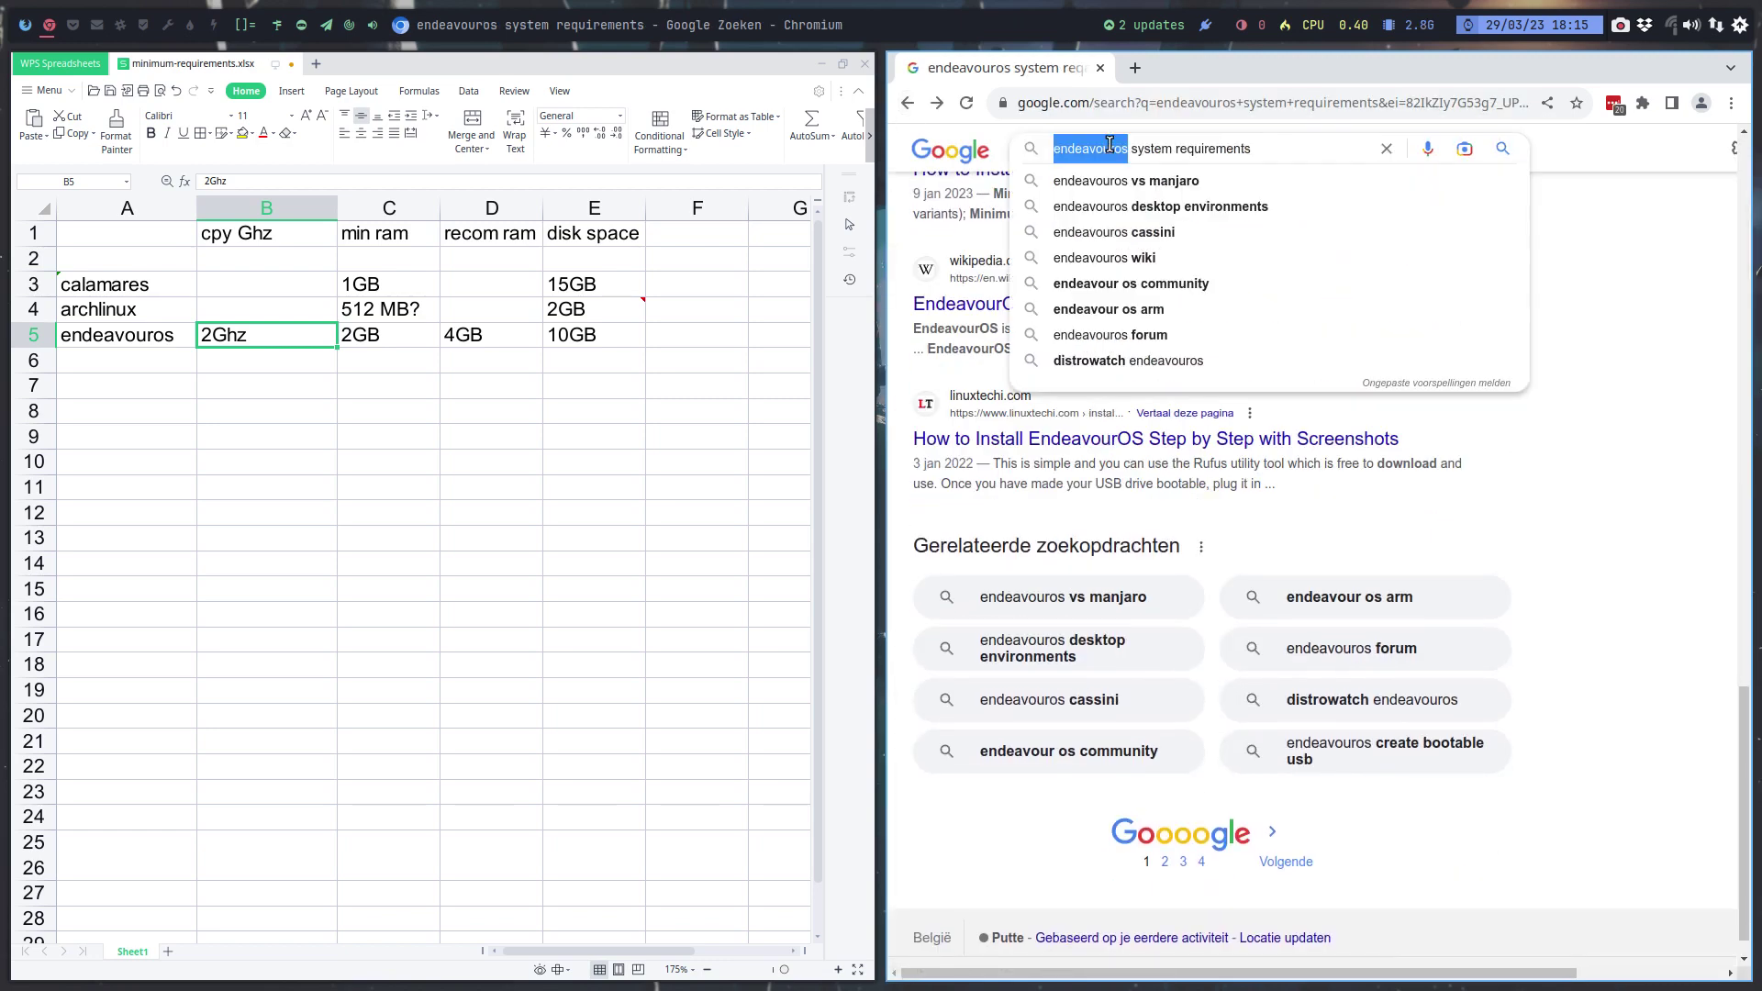
text(garuda)
key(Return)
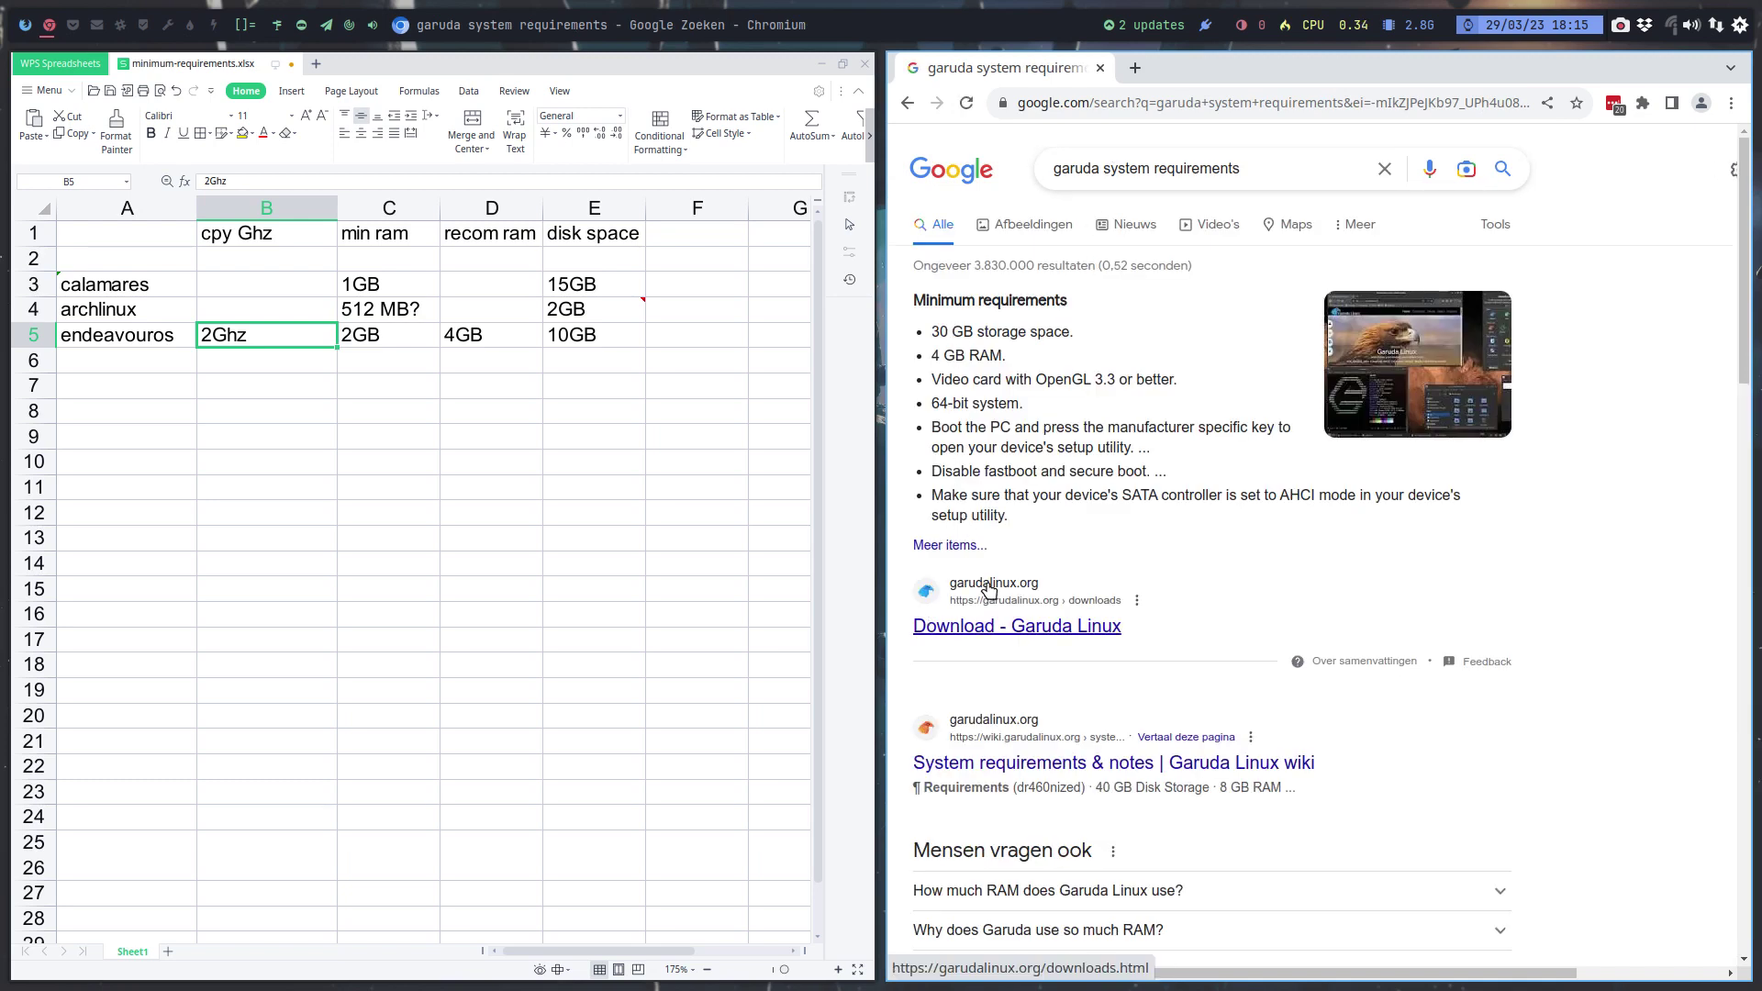
Switch to the WPS spreadsheet and add garuda as a new distro in the row below endeavouros
click(347, 366)
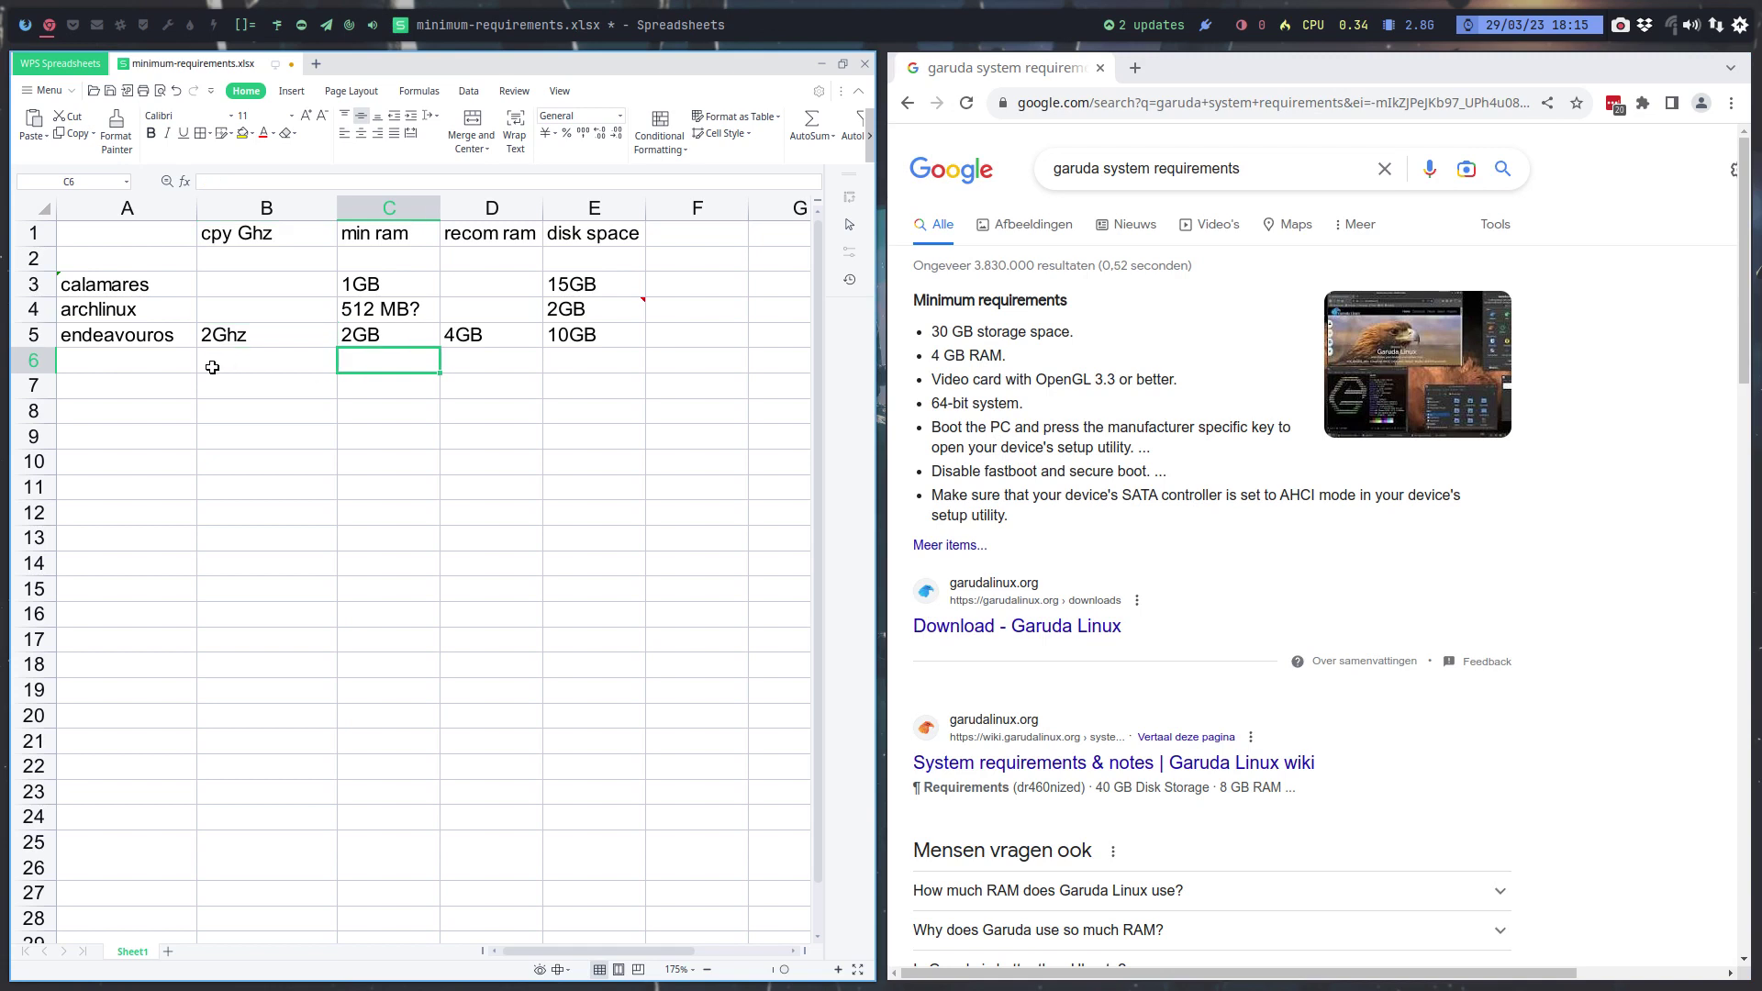
click(160, 370)
text(garuda)
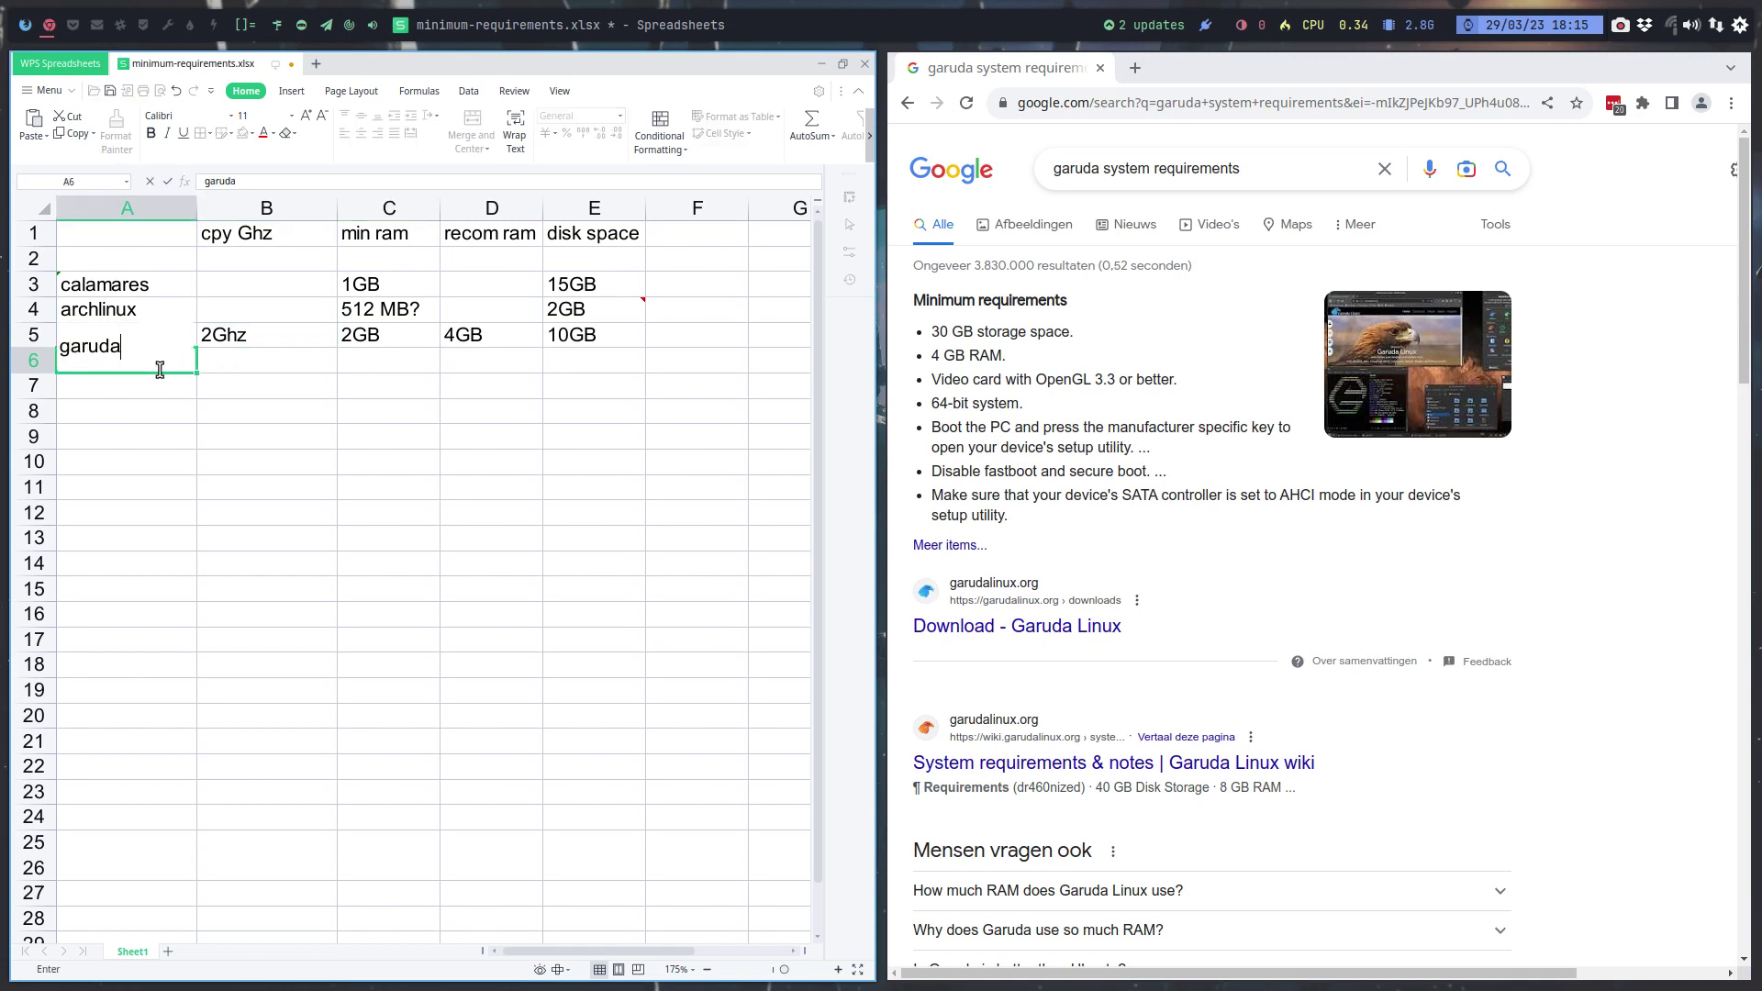
key(Tab)
Enter 30GB as the disk space in the garuda row
key(Tab)
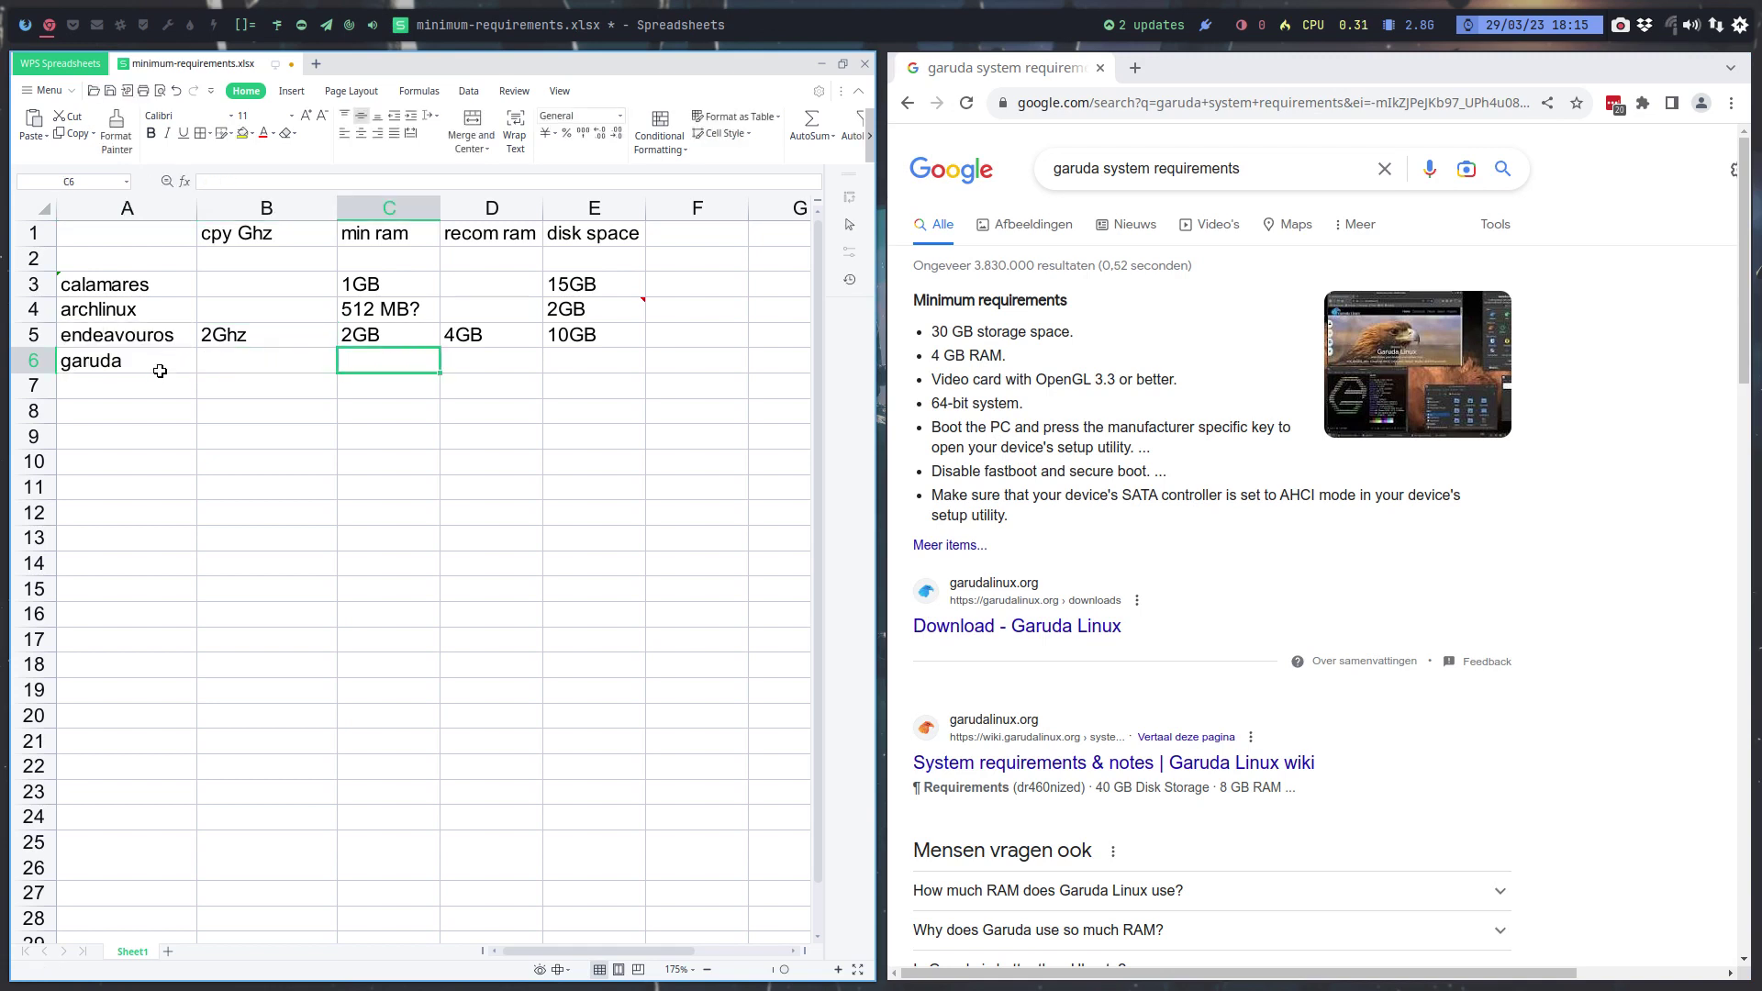
key(Tab)
key(Tab)
text(30GB)
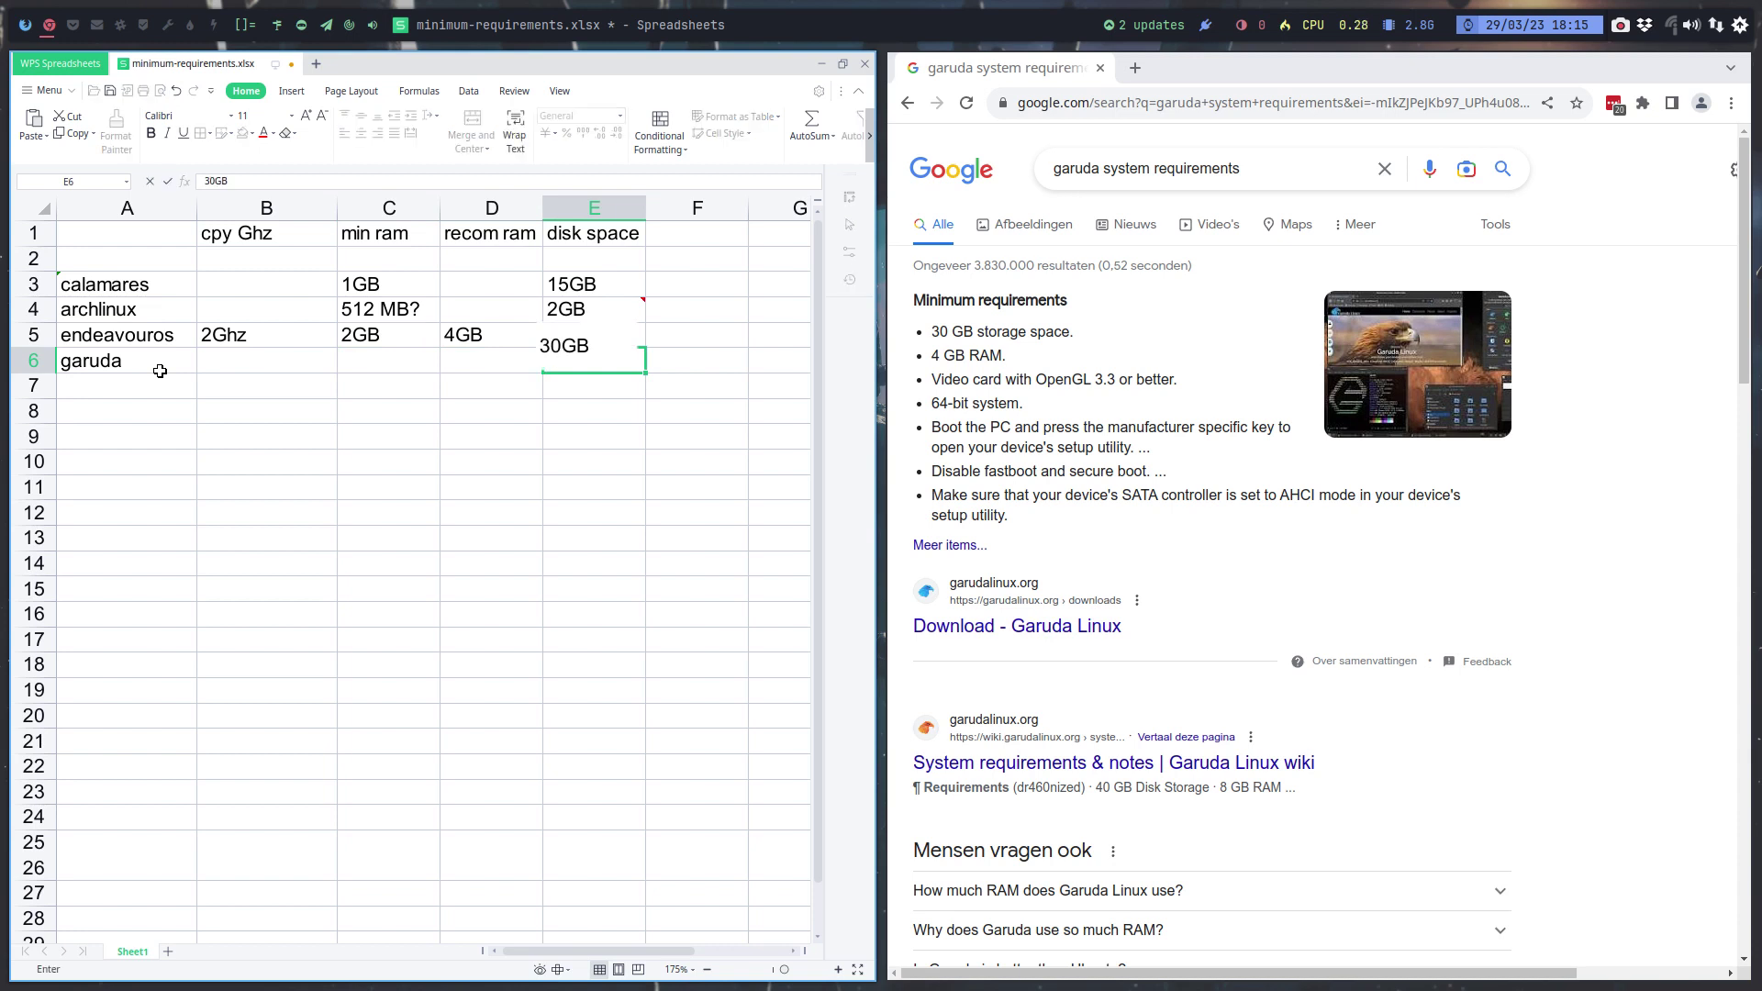
key(Return)
Fill in 4GB for both the recommended RAM and the minimum RAM of garuda
key(Left)
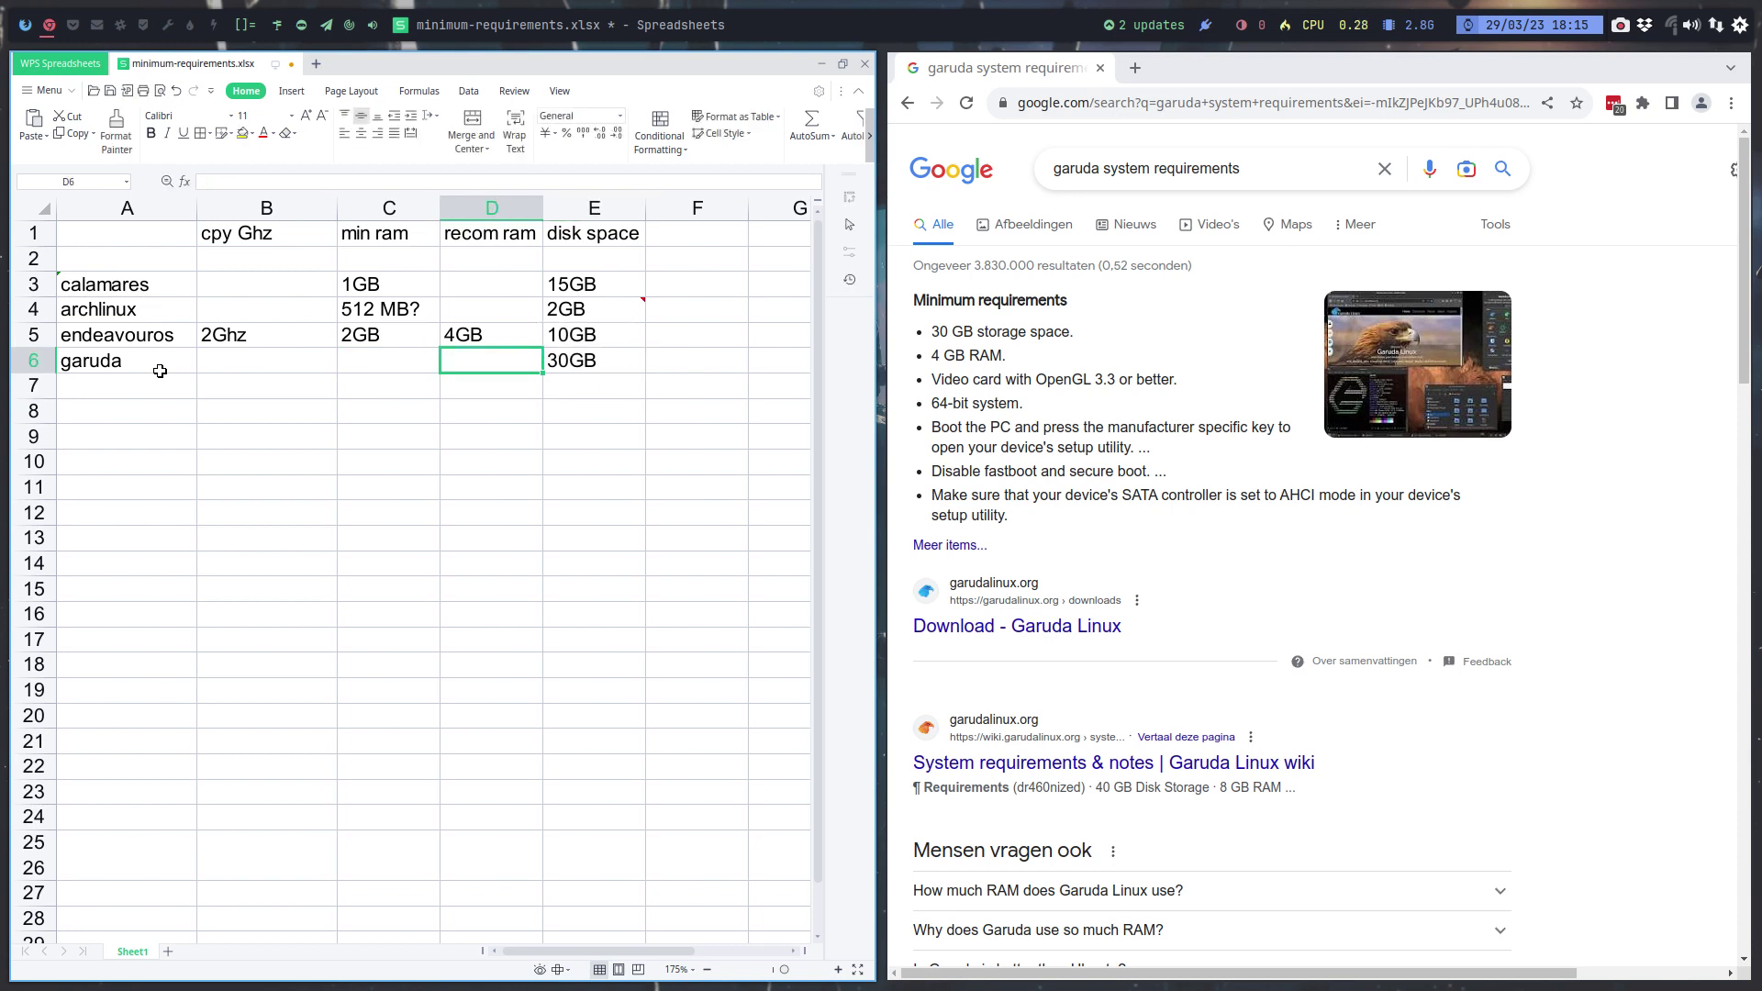
text(4GB)
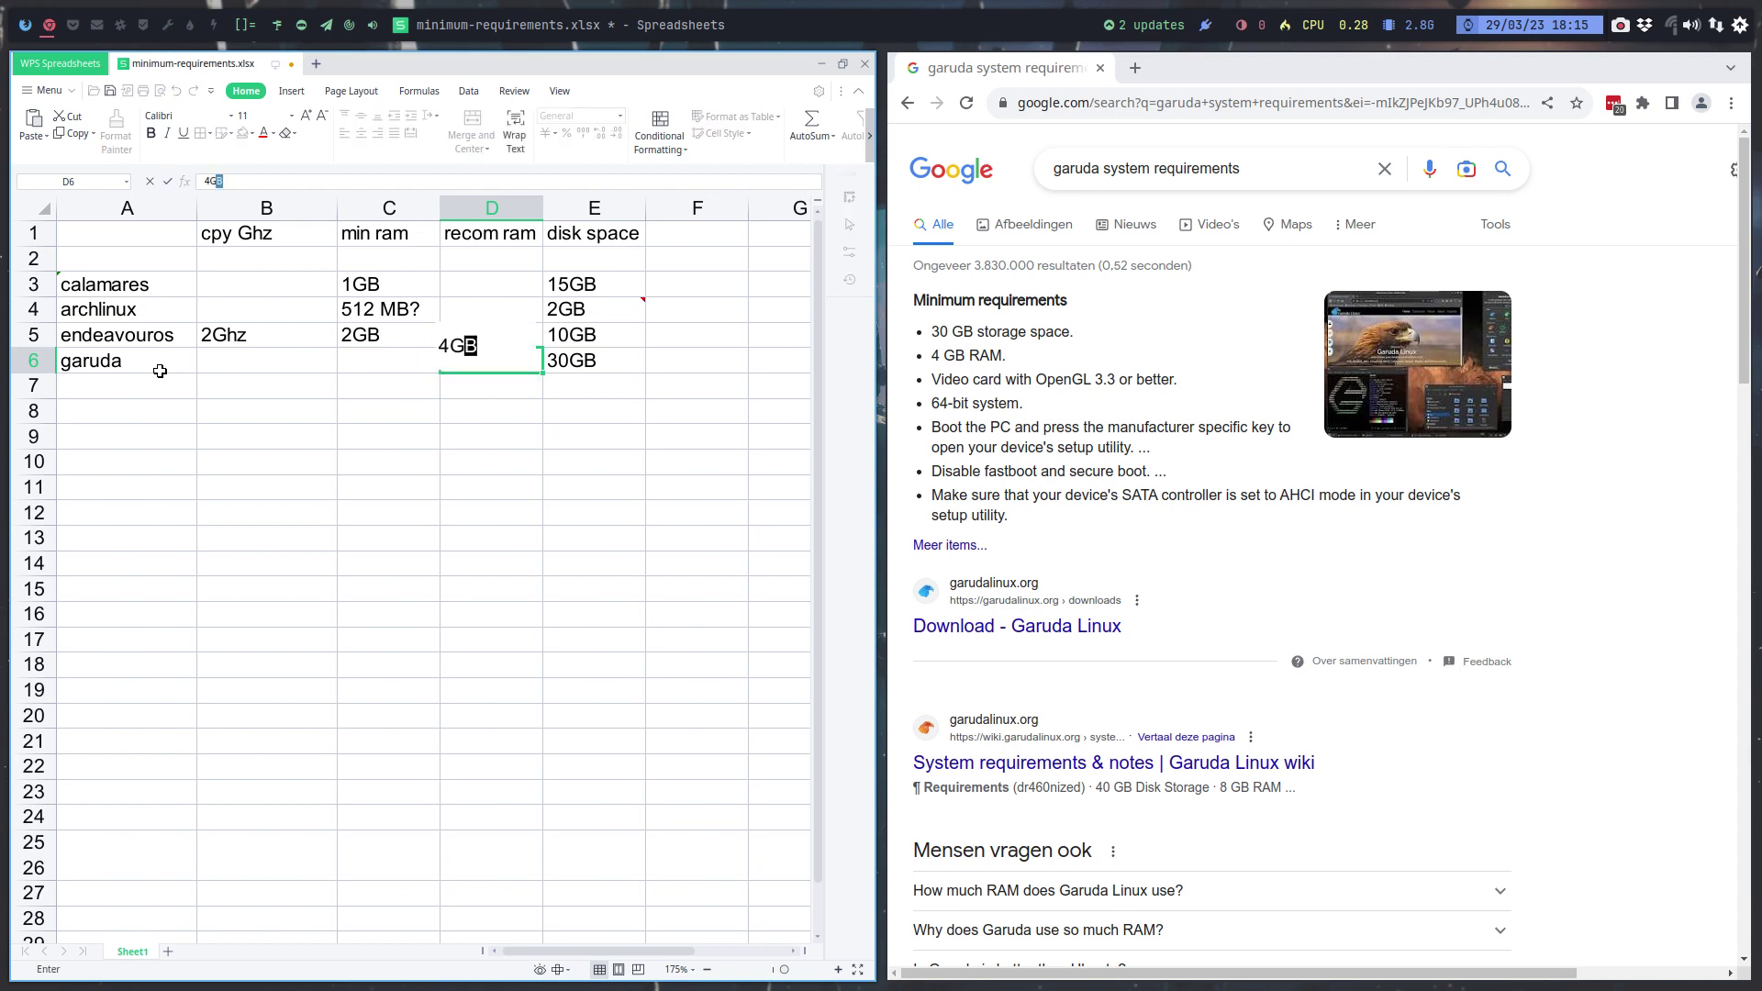
key(Left)
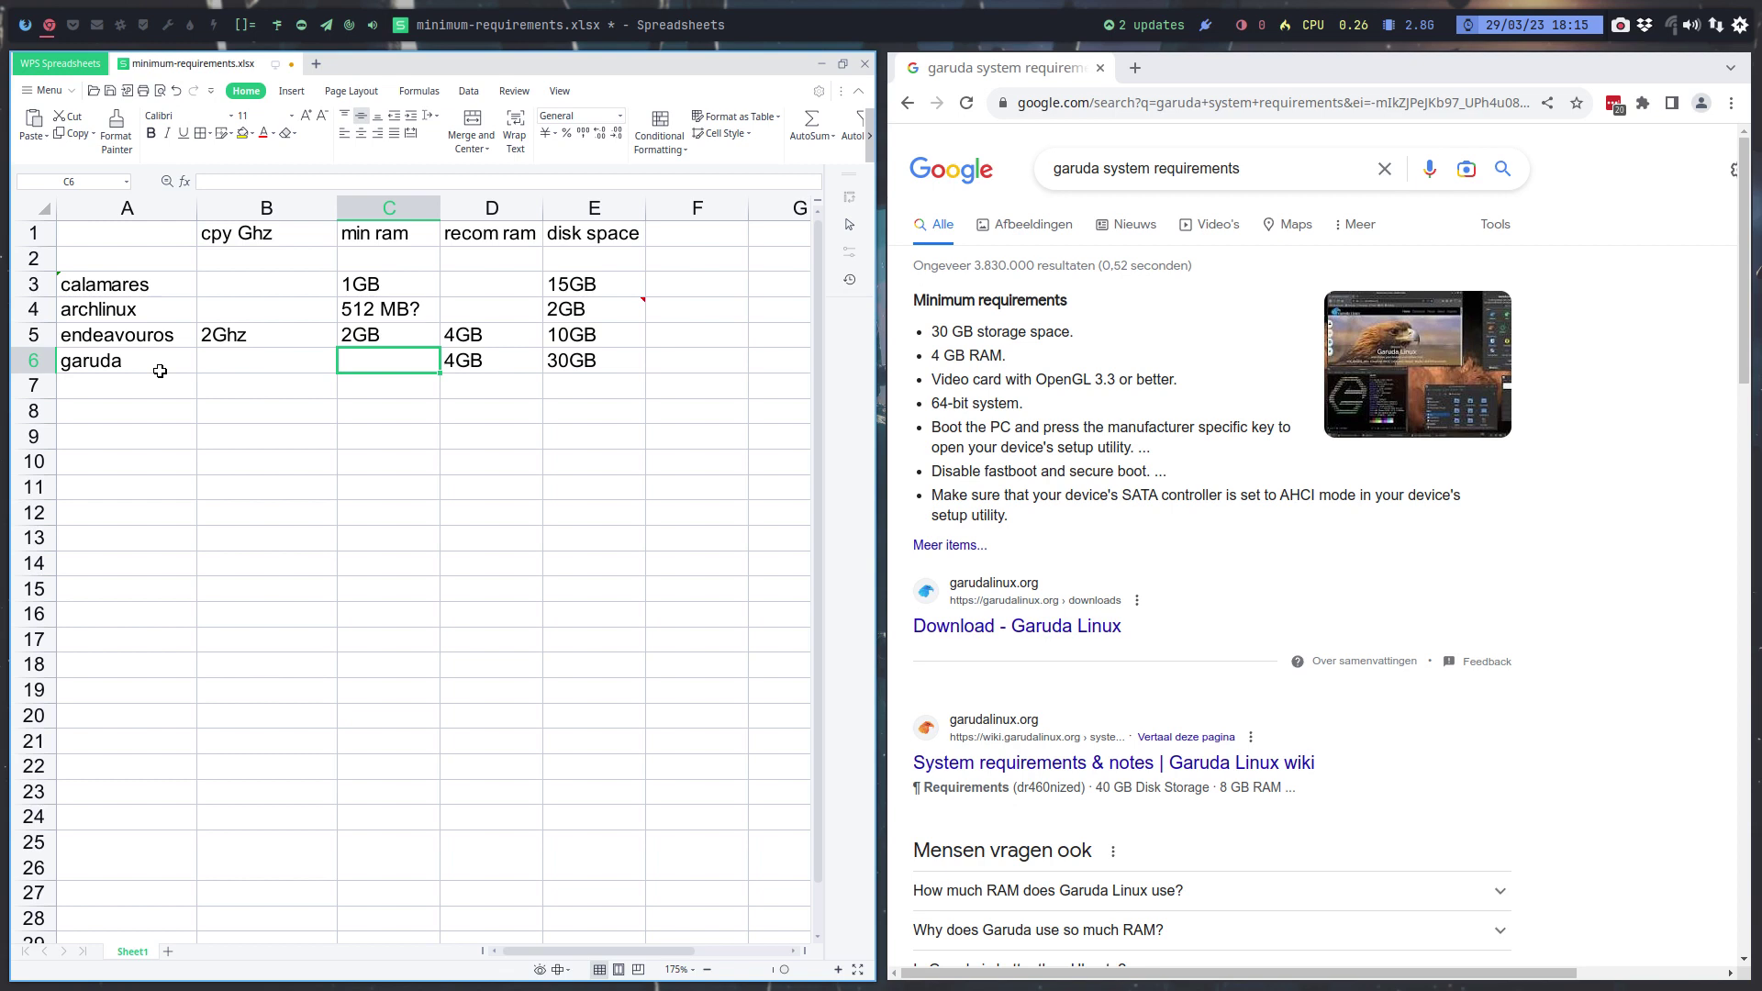
text(4GB)
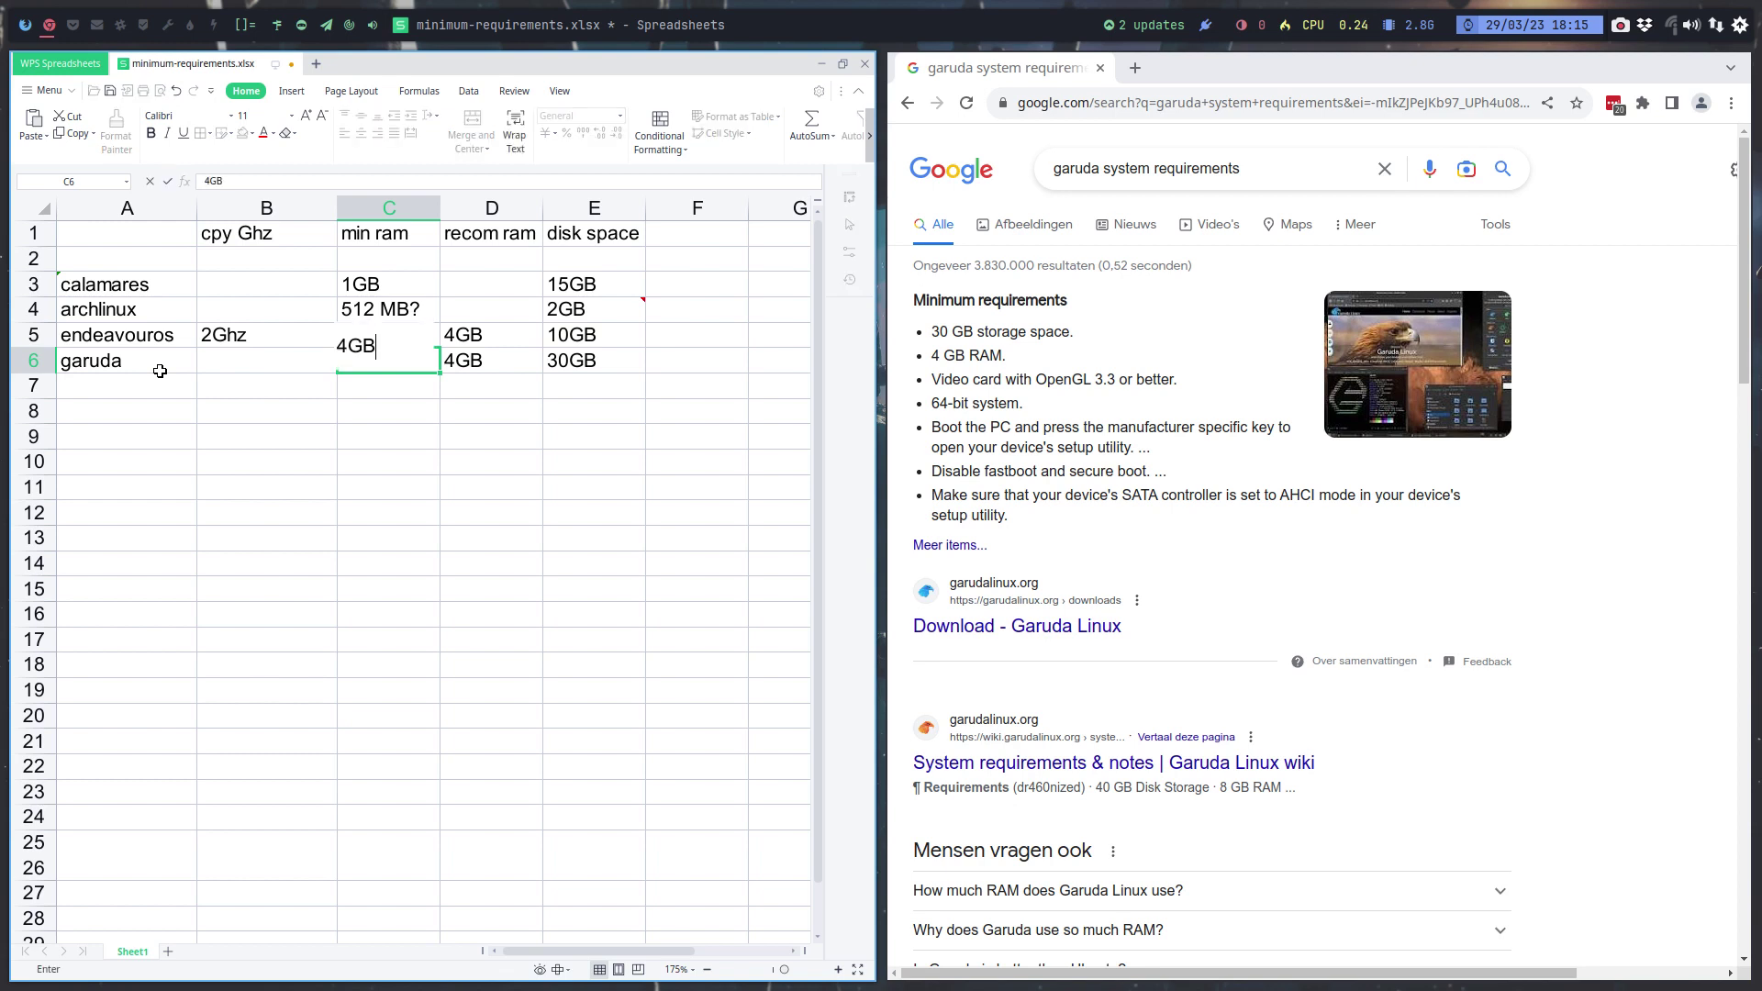
key(Return)
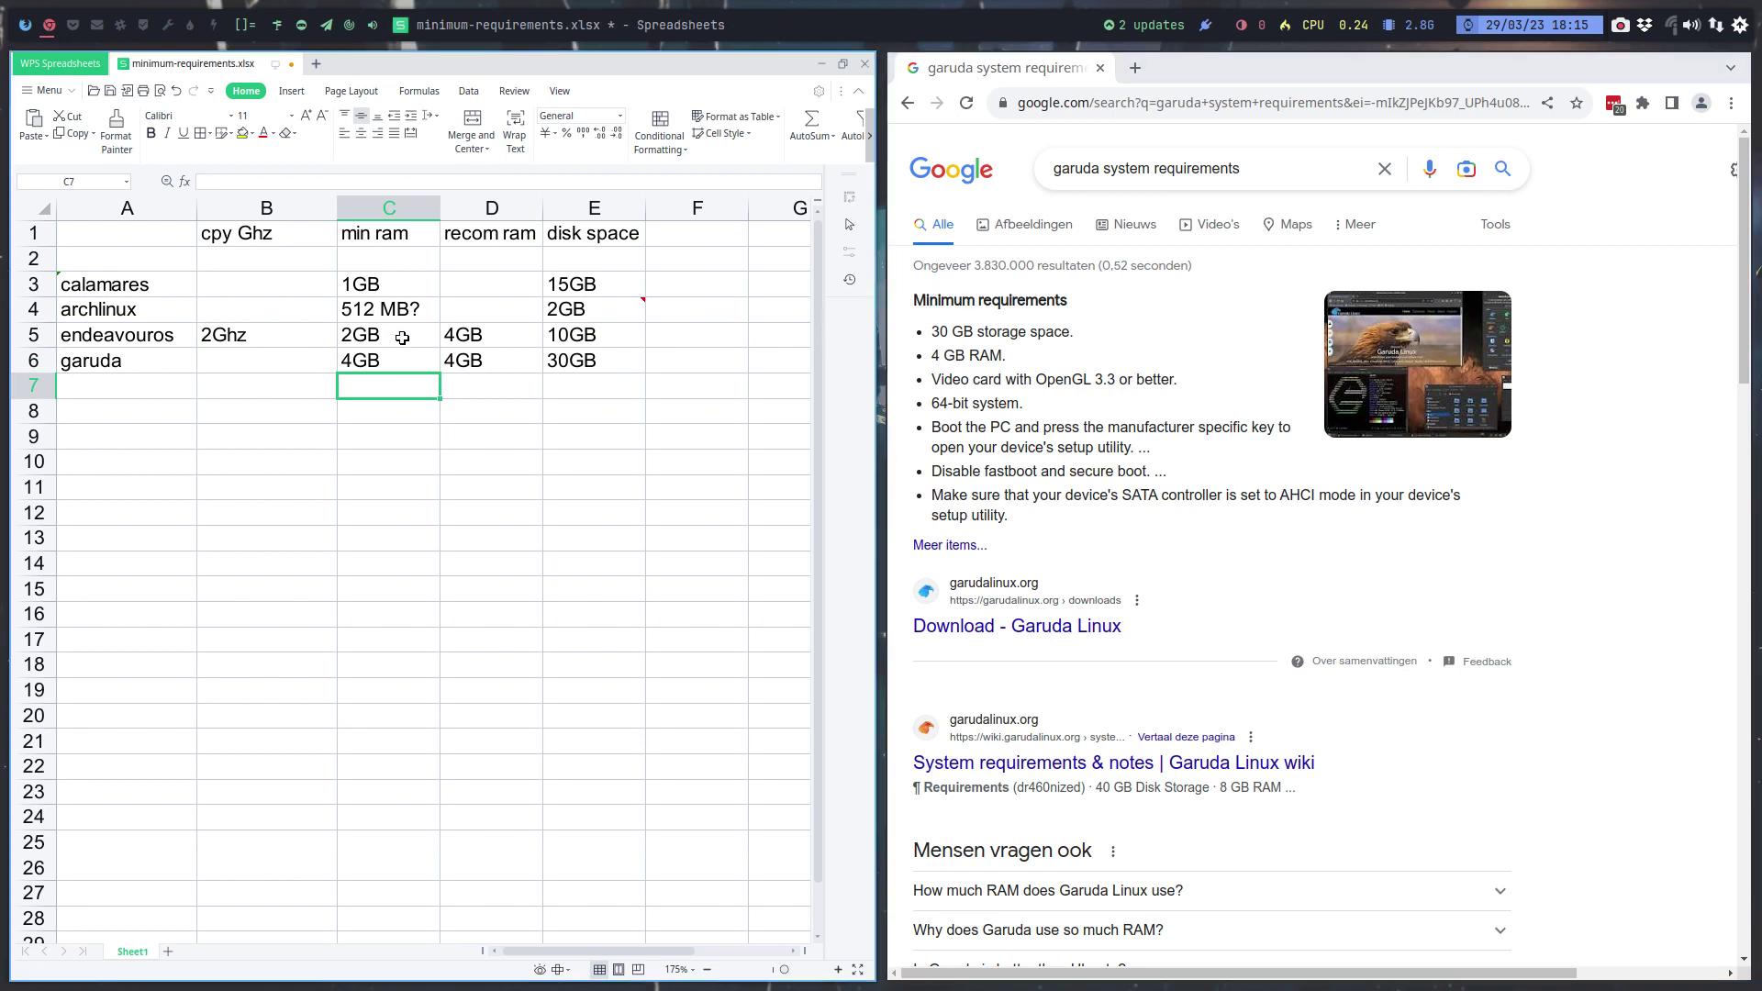
click(489, 359)
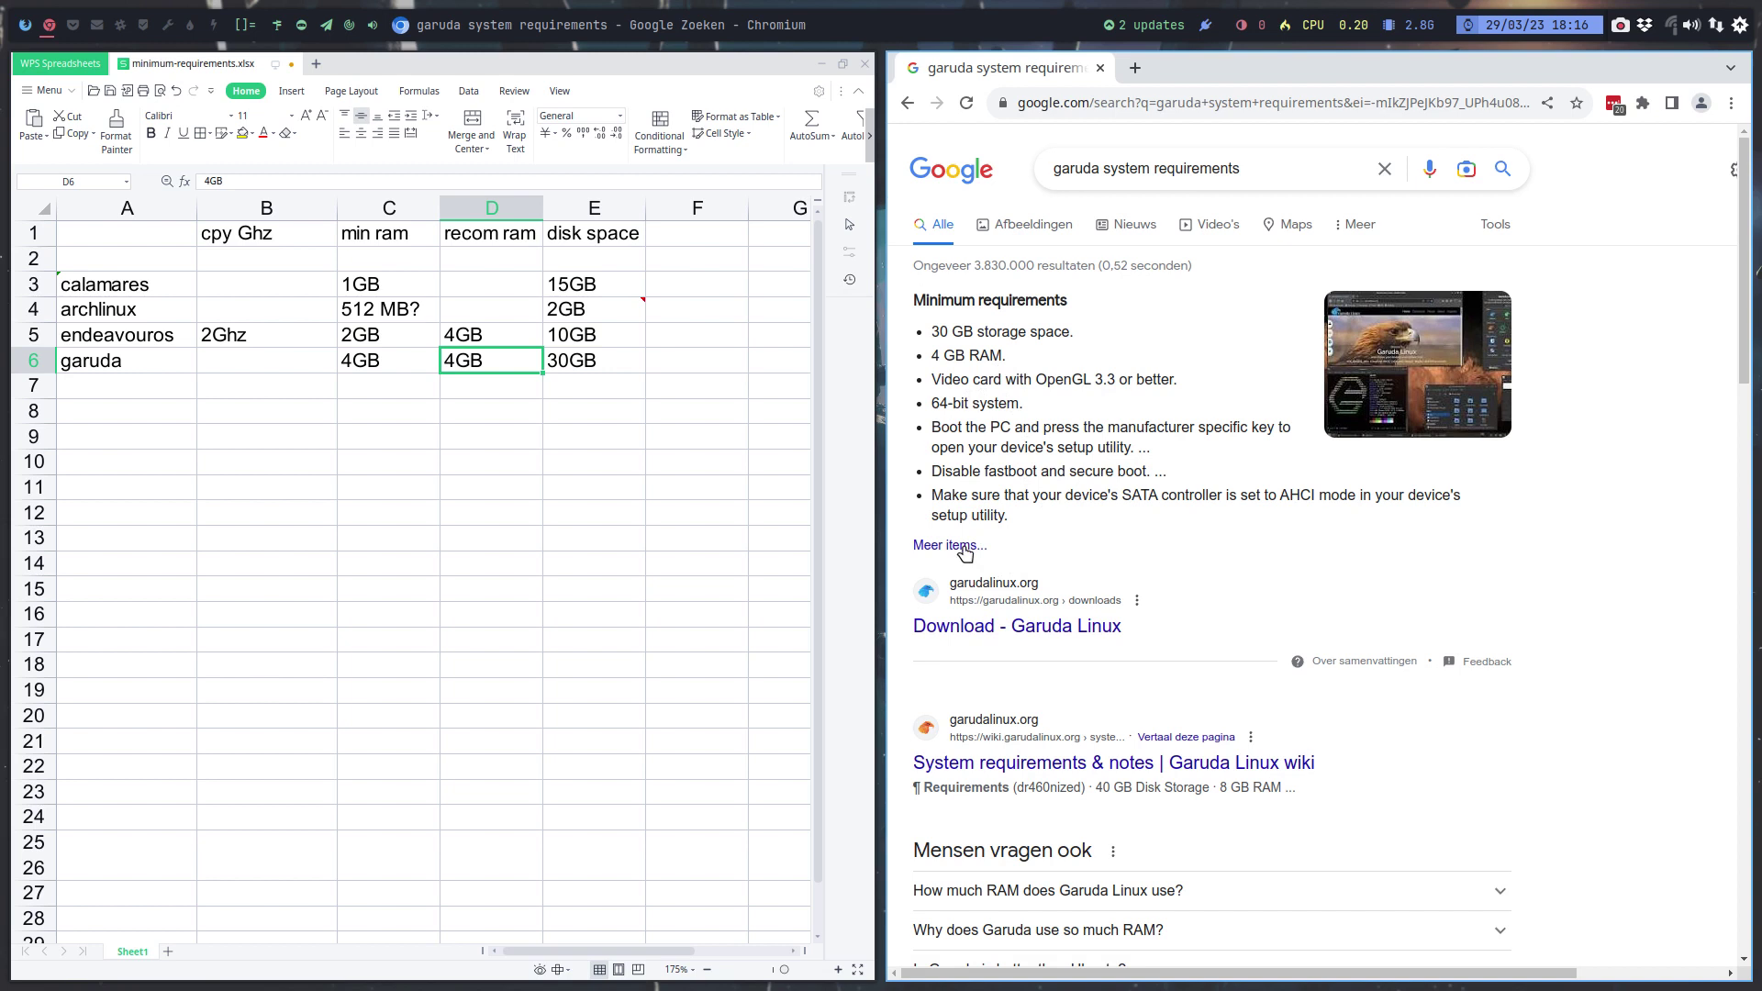
Switch to Chromium, examine the requirements, installation notes and editions on the Garuda Linux download page, and return to the Google results
click(990, 566)
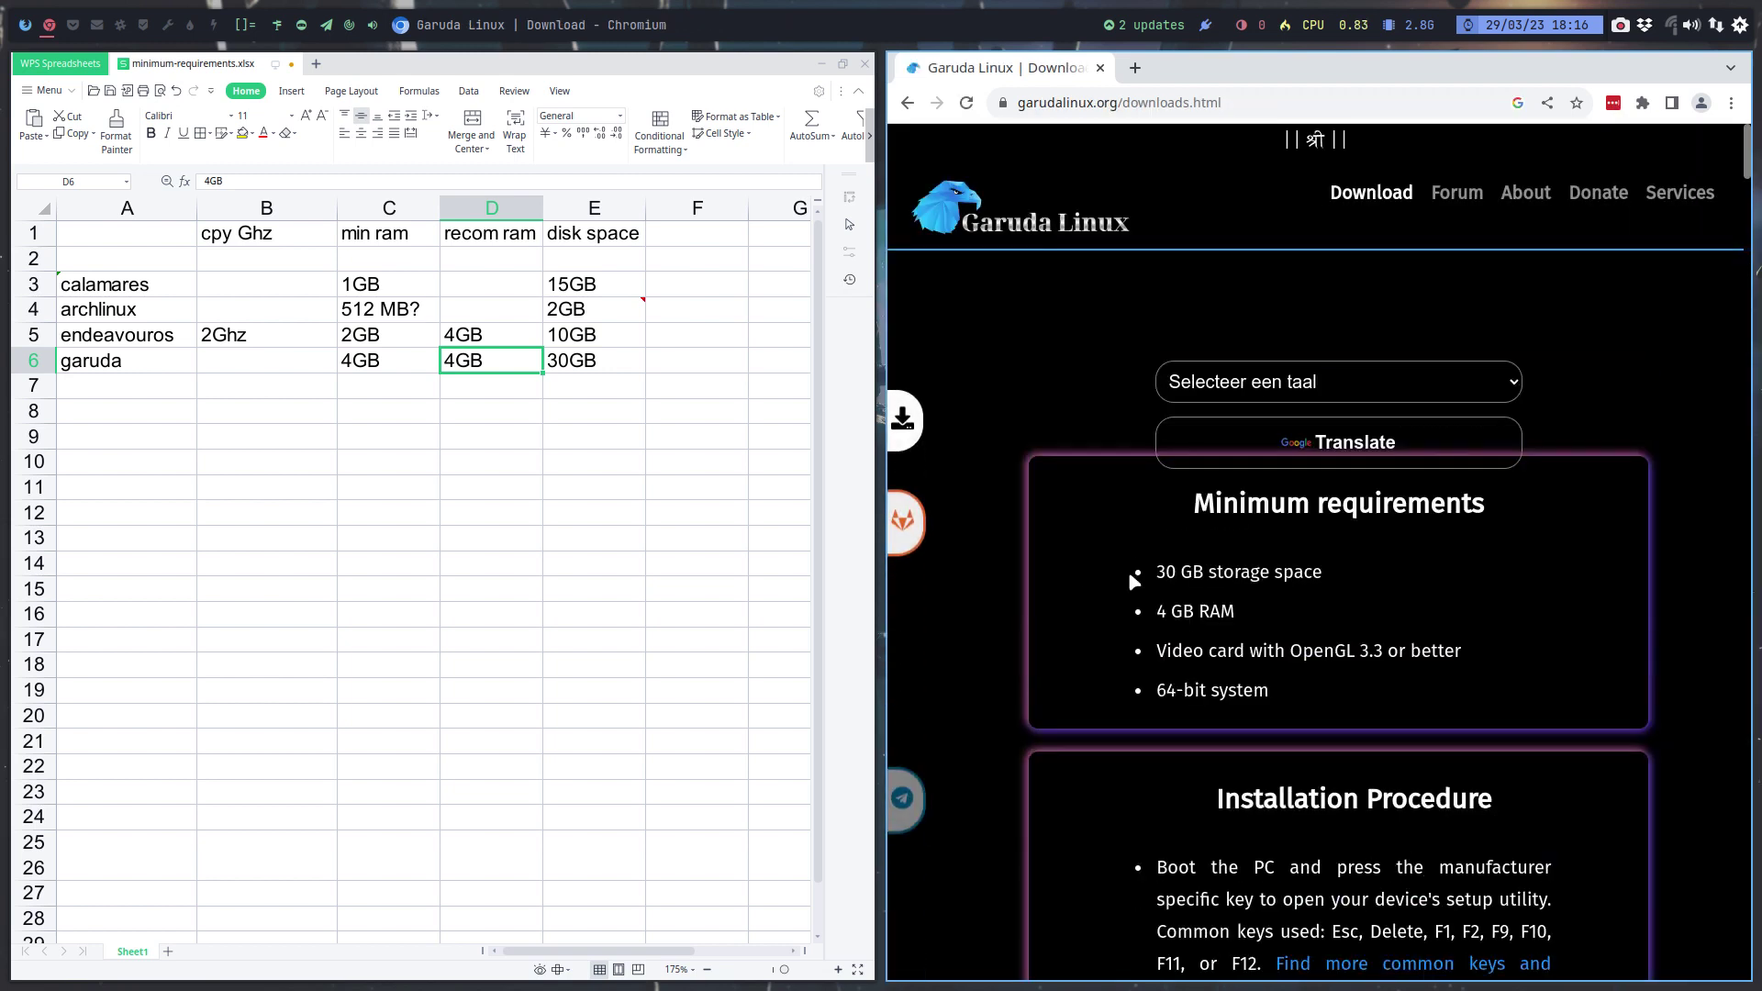
scroll(1413, 529, down, 2)
scroll(1414, 530, down, 6)
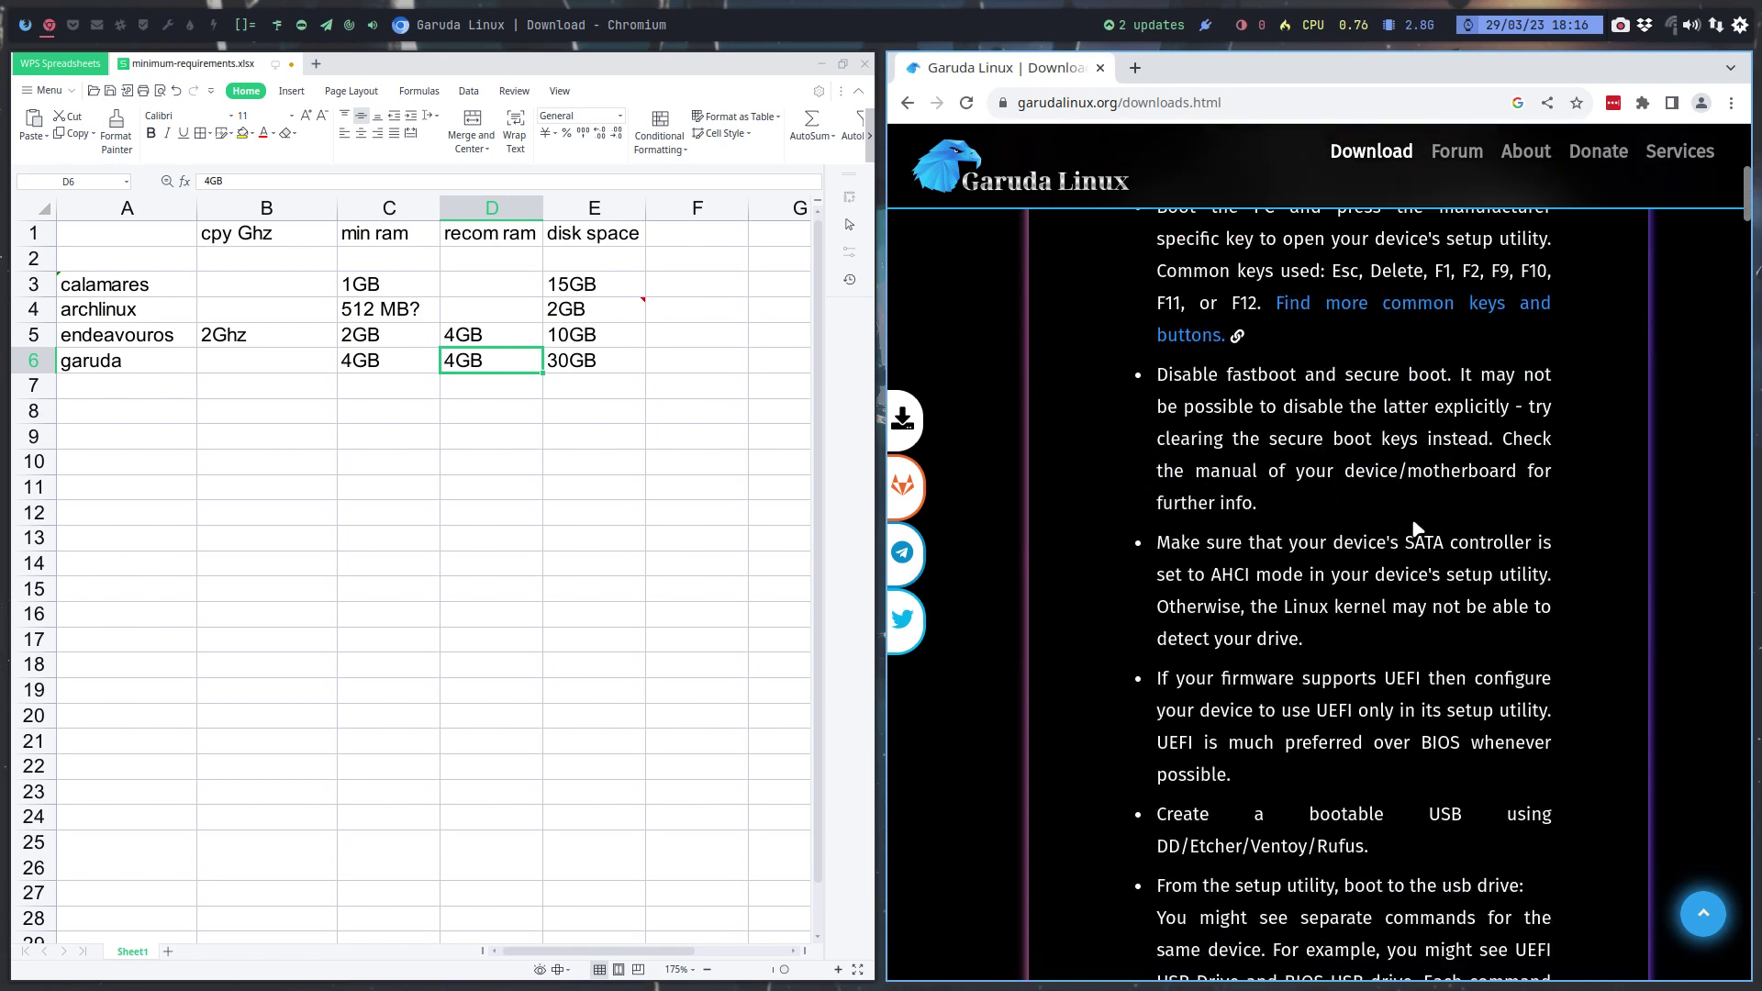
scroll(1413, 530, down, 3)
scroll(1413, 530, down, 4)
scroll(1413, 529, down, 4)
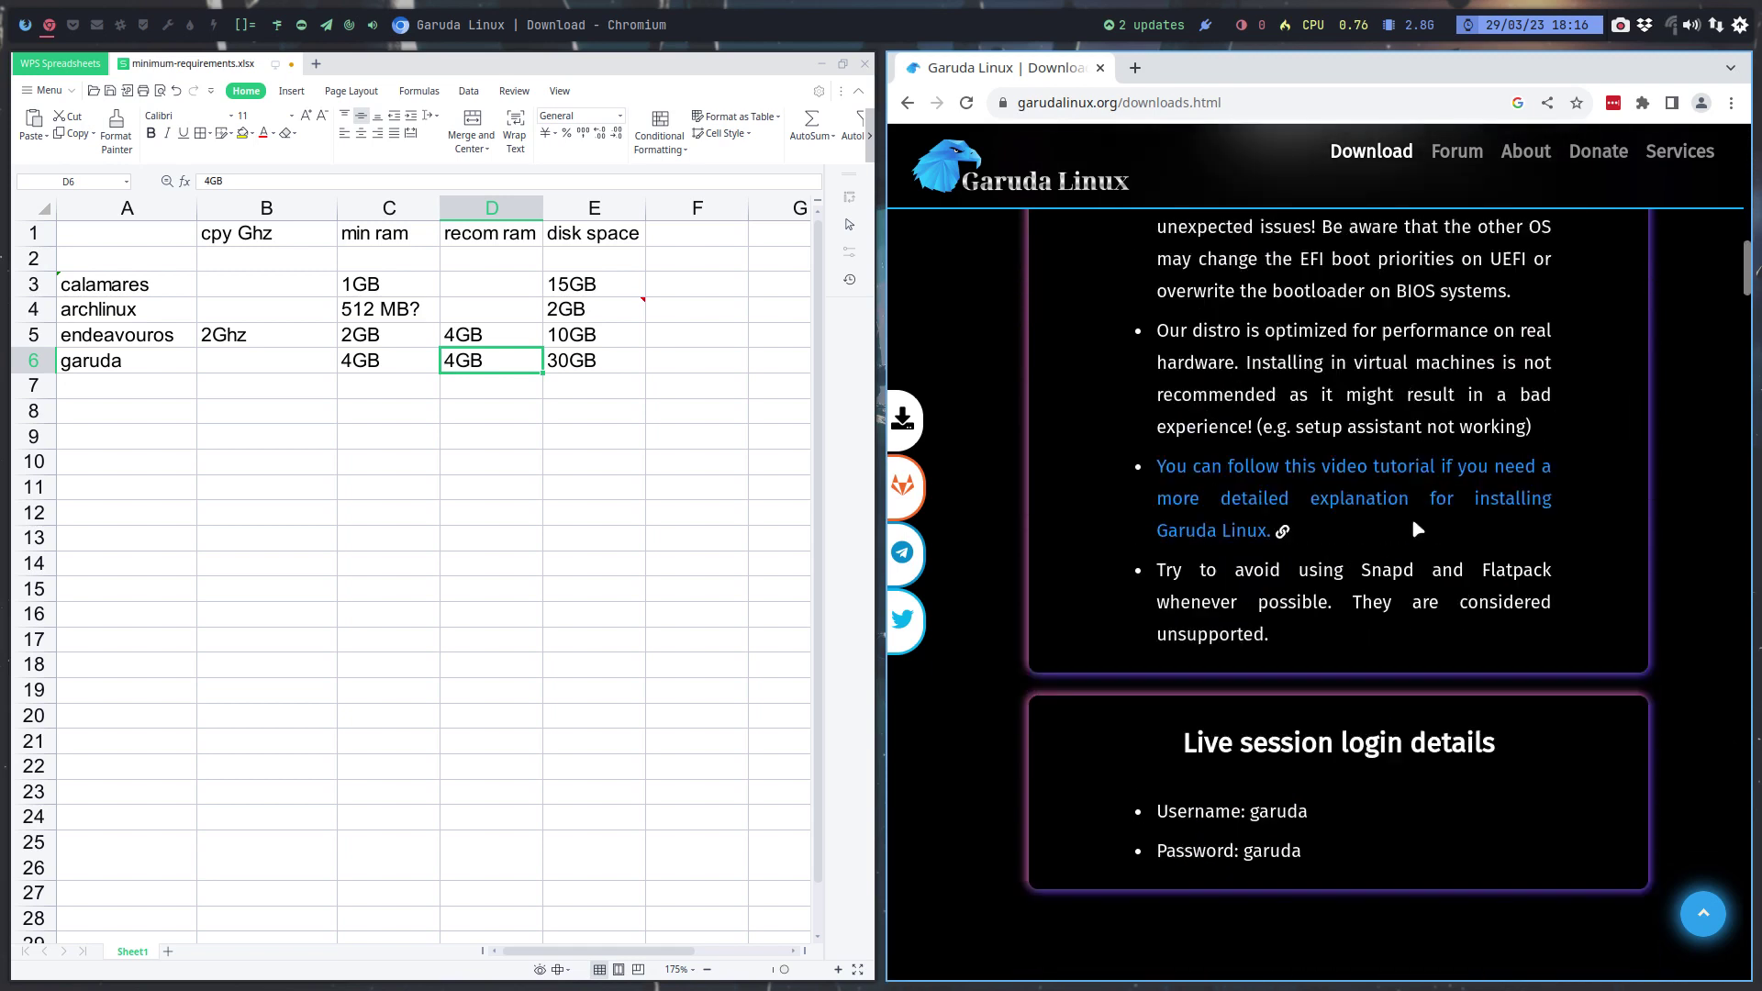
scroll(1413, 523, up, 1)
scroll(1414, 522, down, 1)
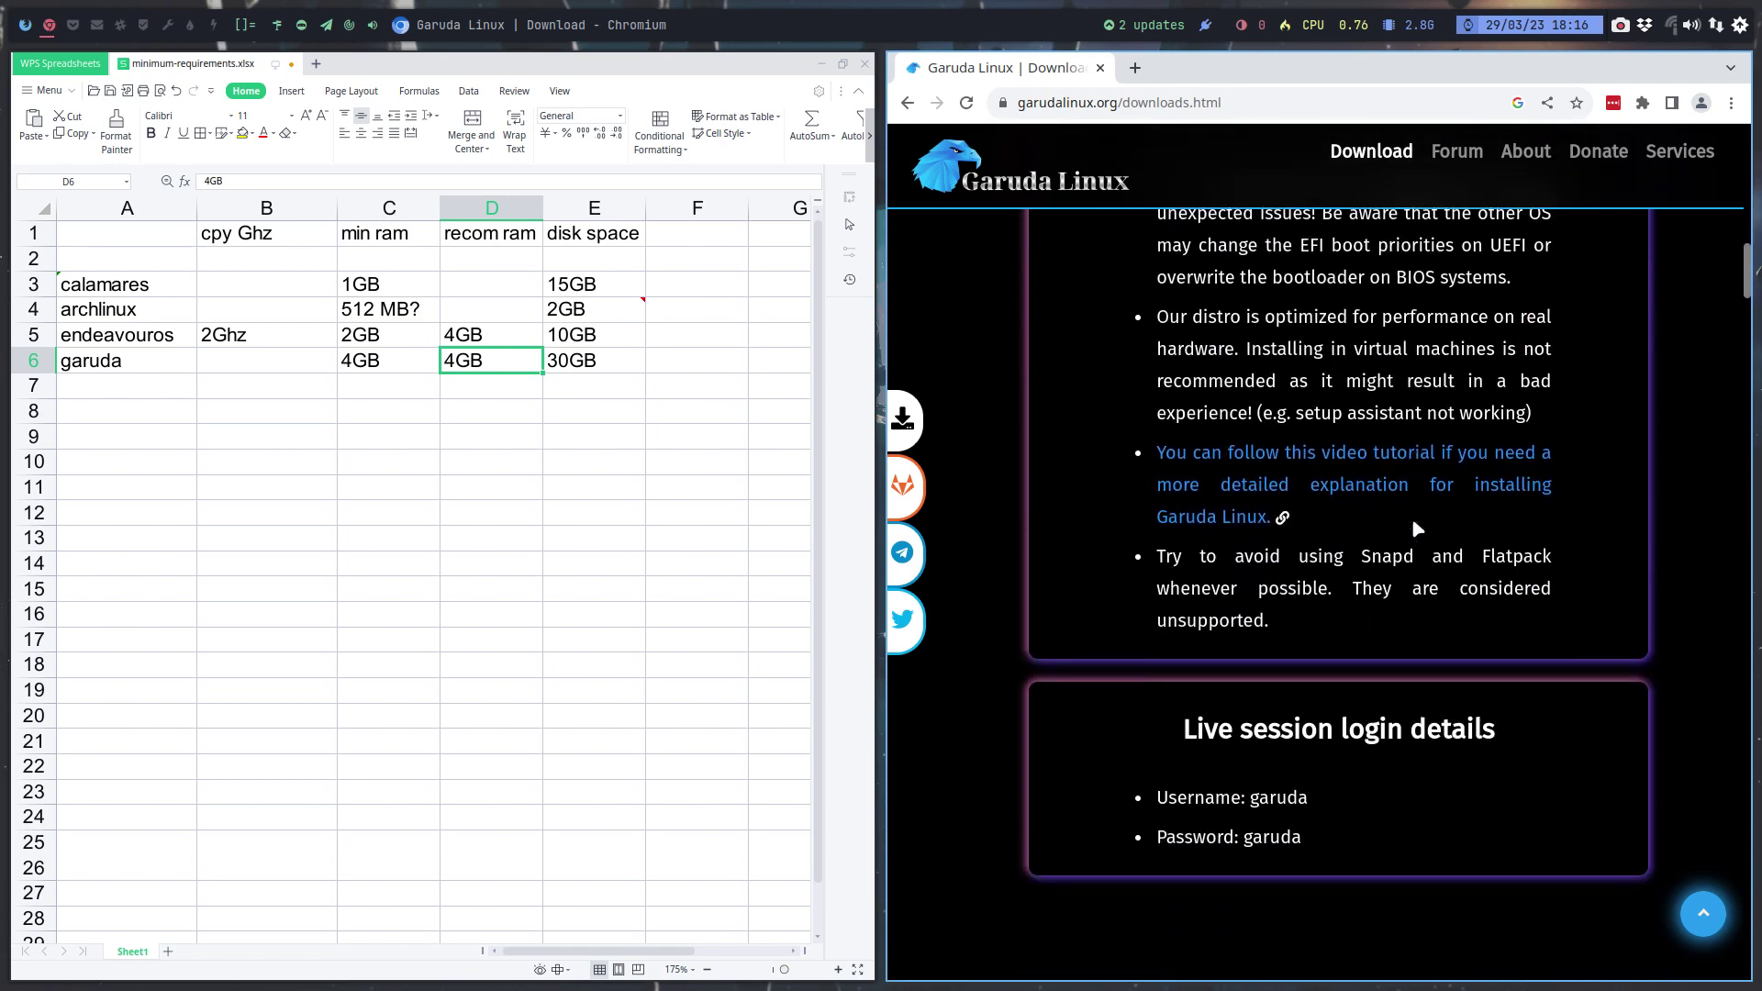
scroll(1413, 530, down, 10)
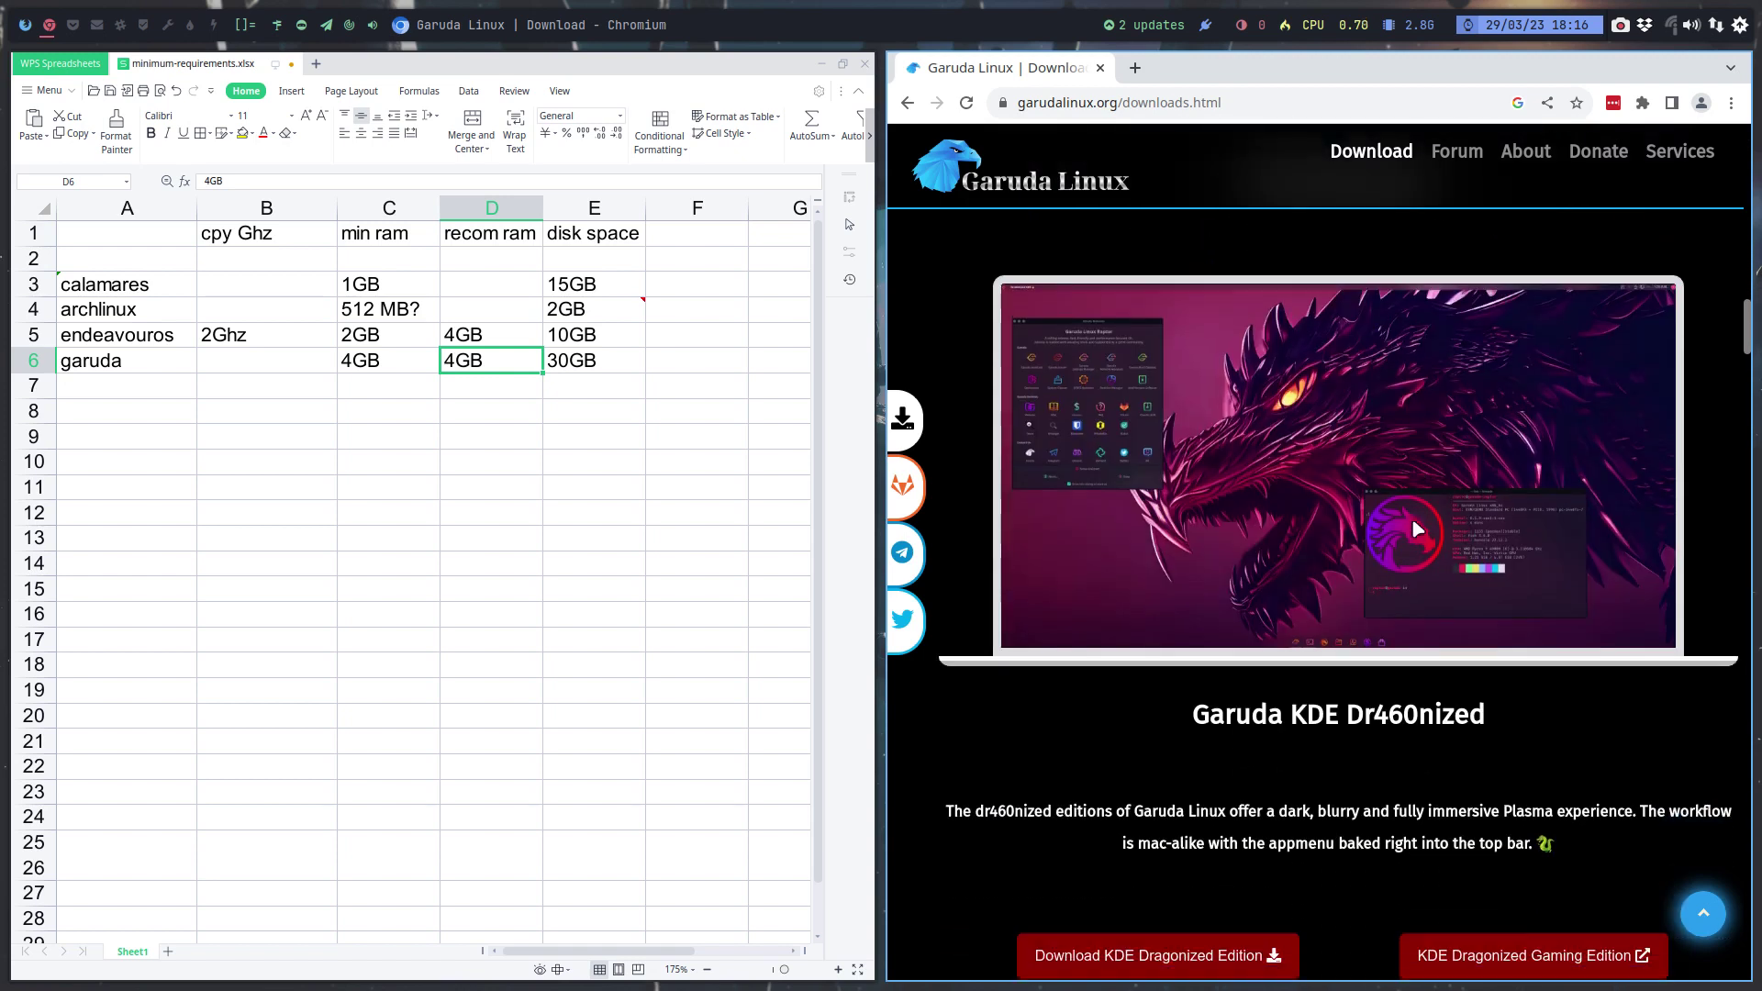
scroll(1414, 530, down, 20)
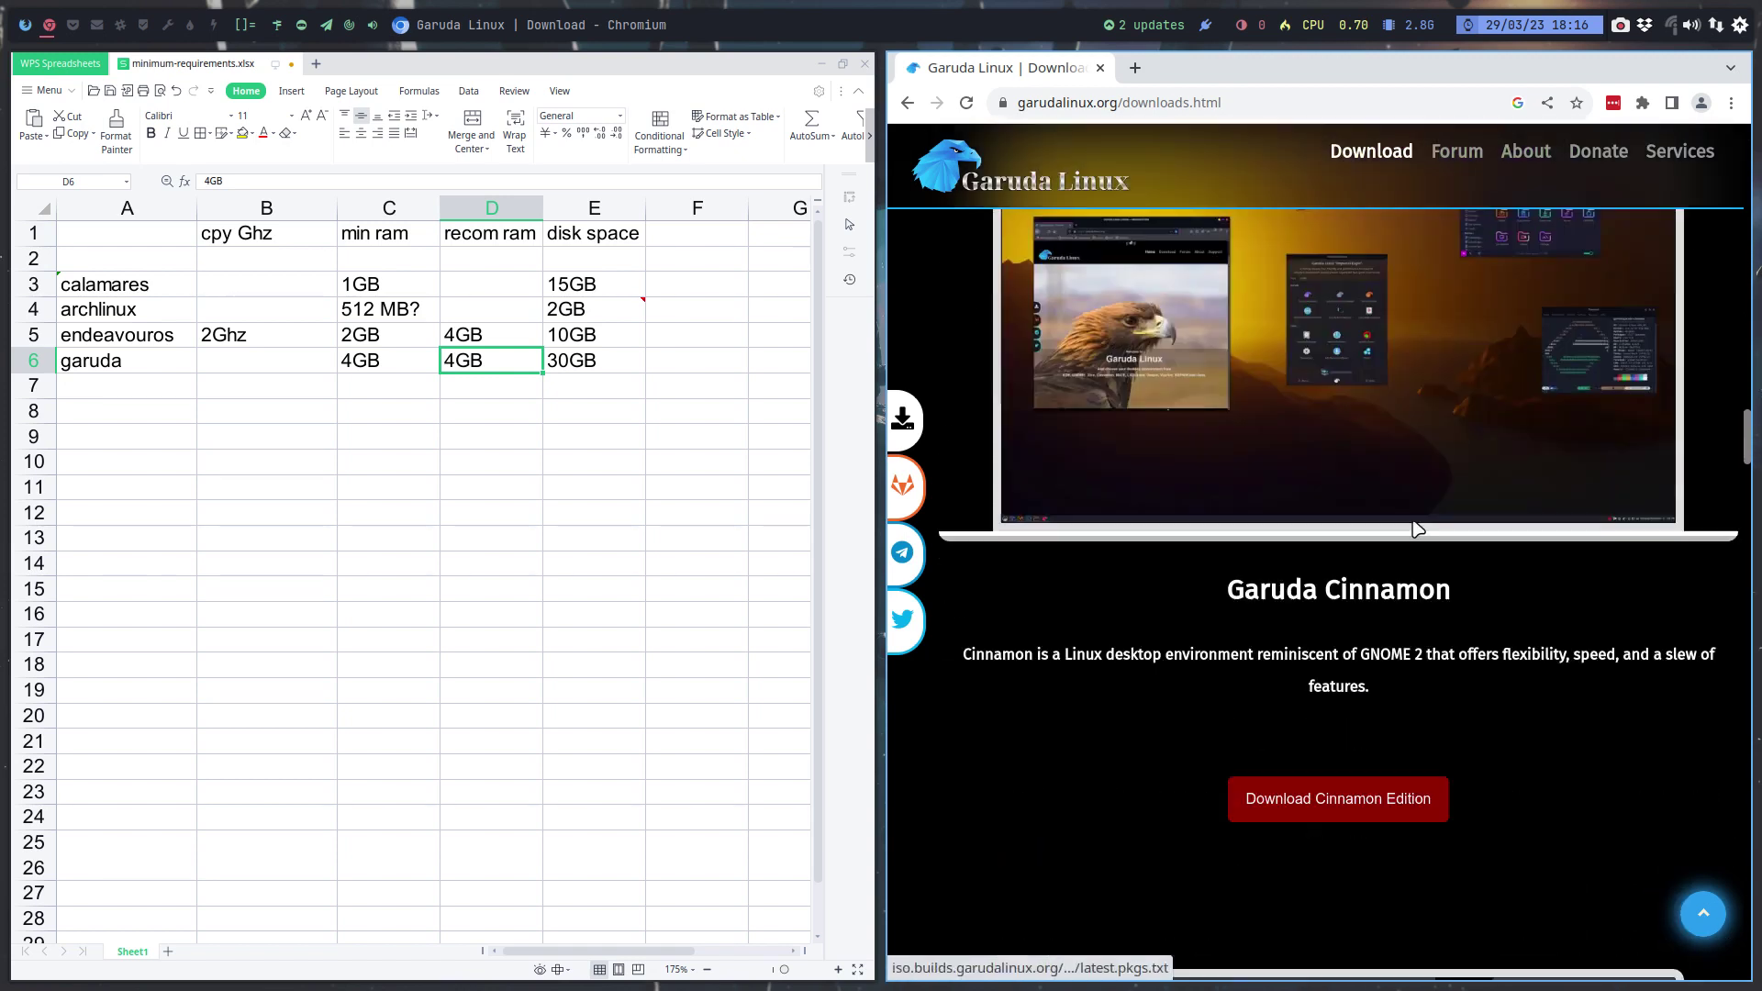
click(906, 102)
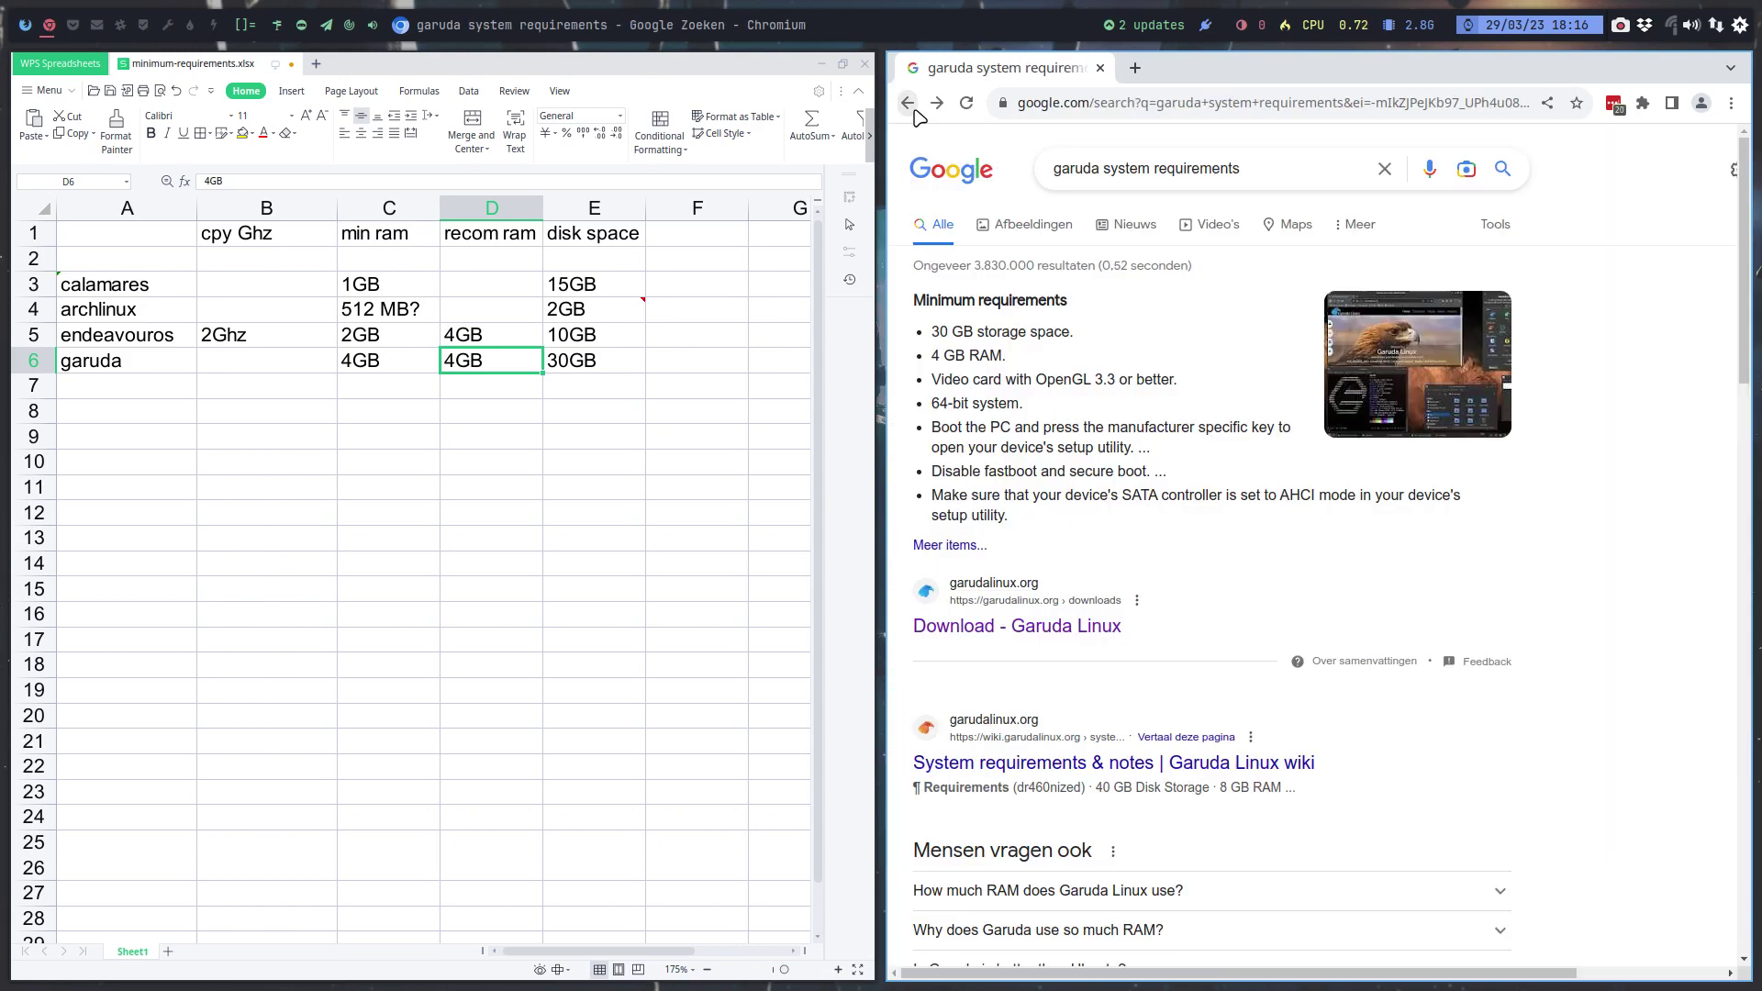
Open the "System requirements & notes | Garuda Linux wiki" page from the Google results
click(303, 361)
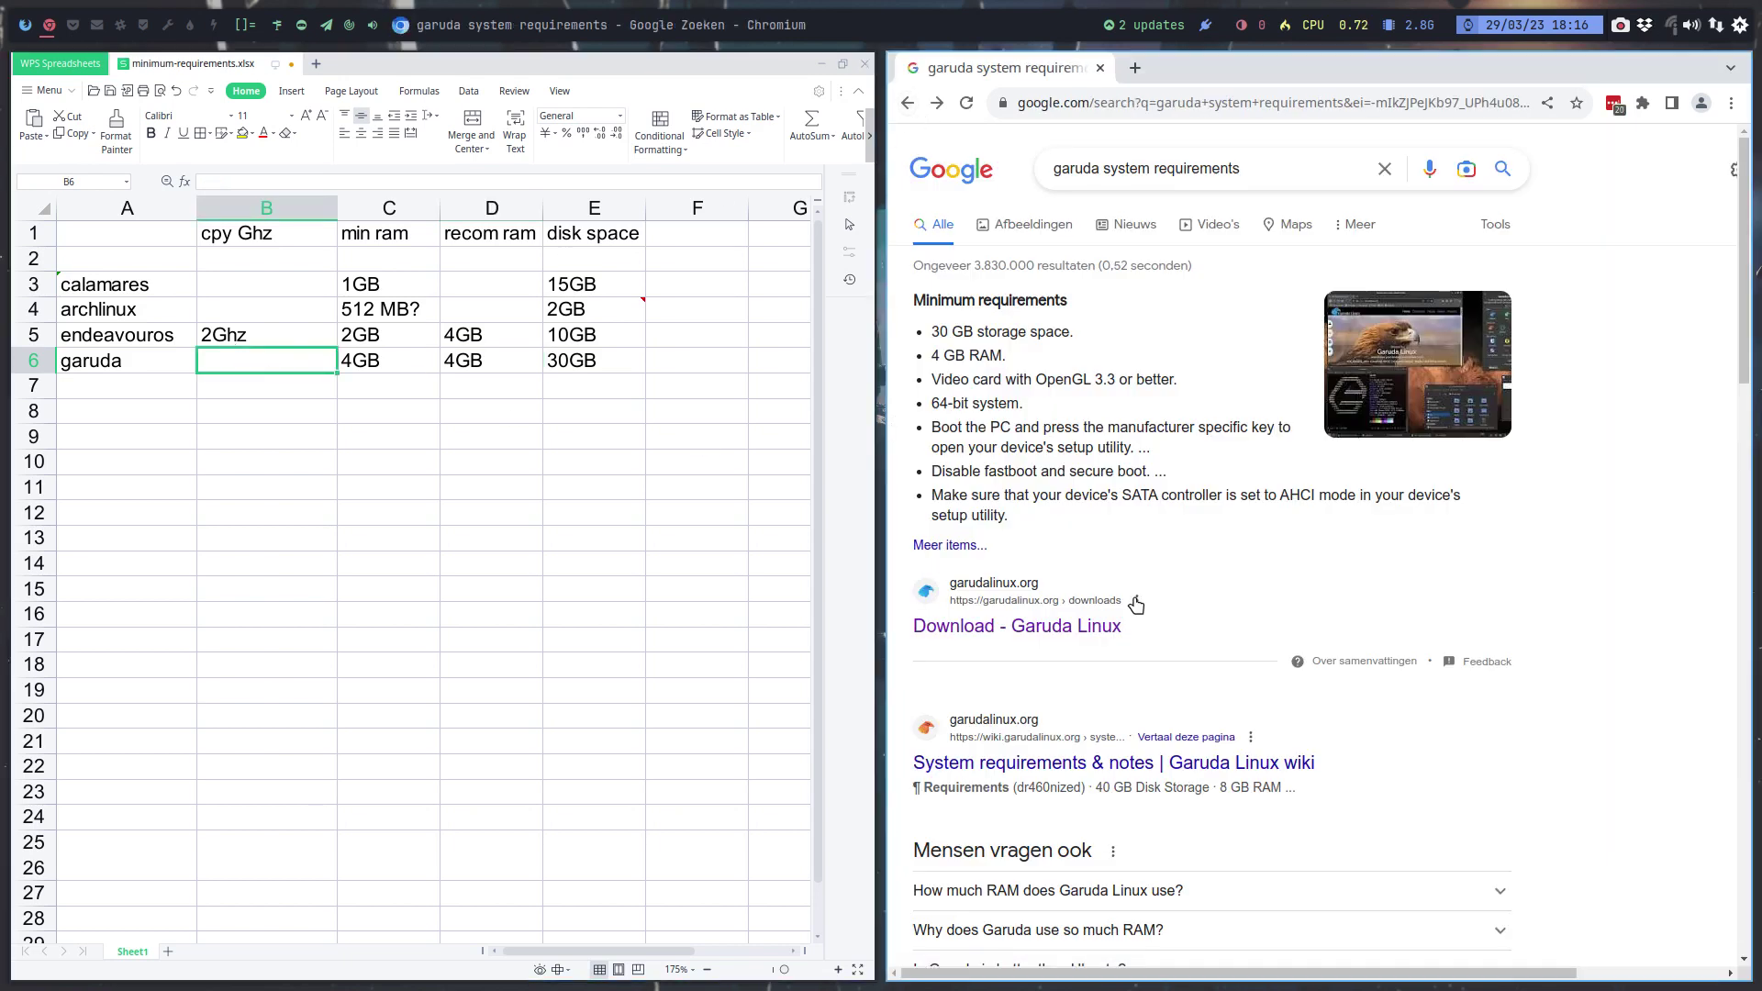
scroll(1136, 603, down, 5)
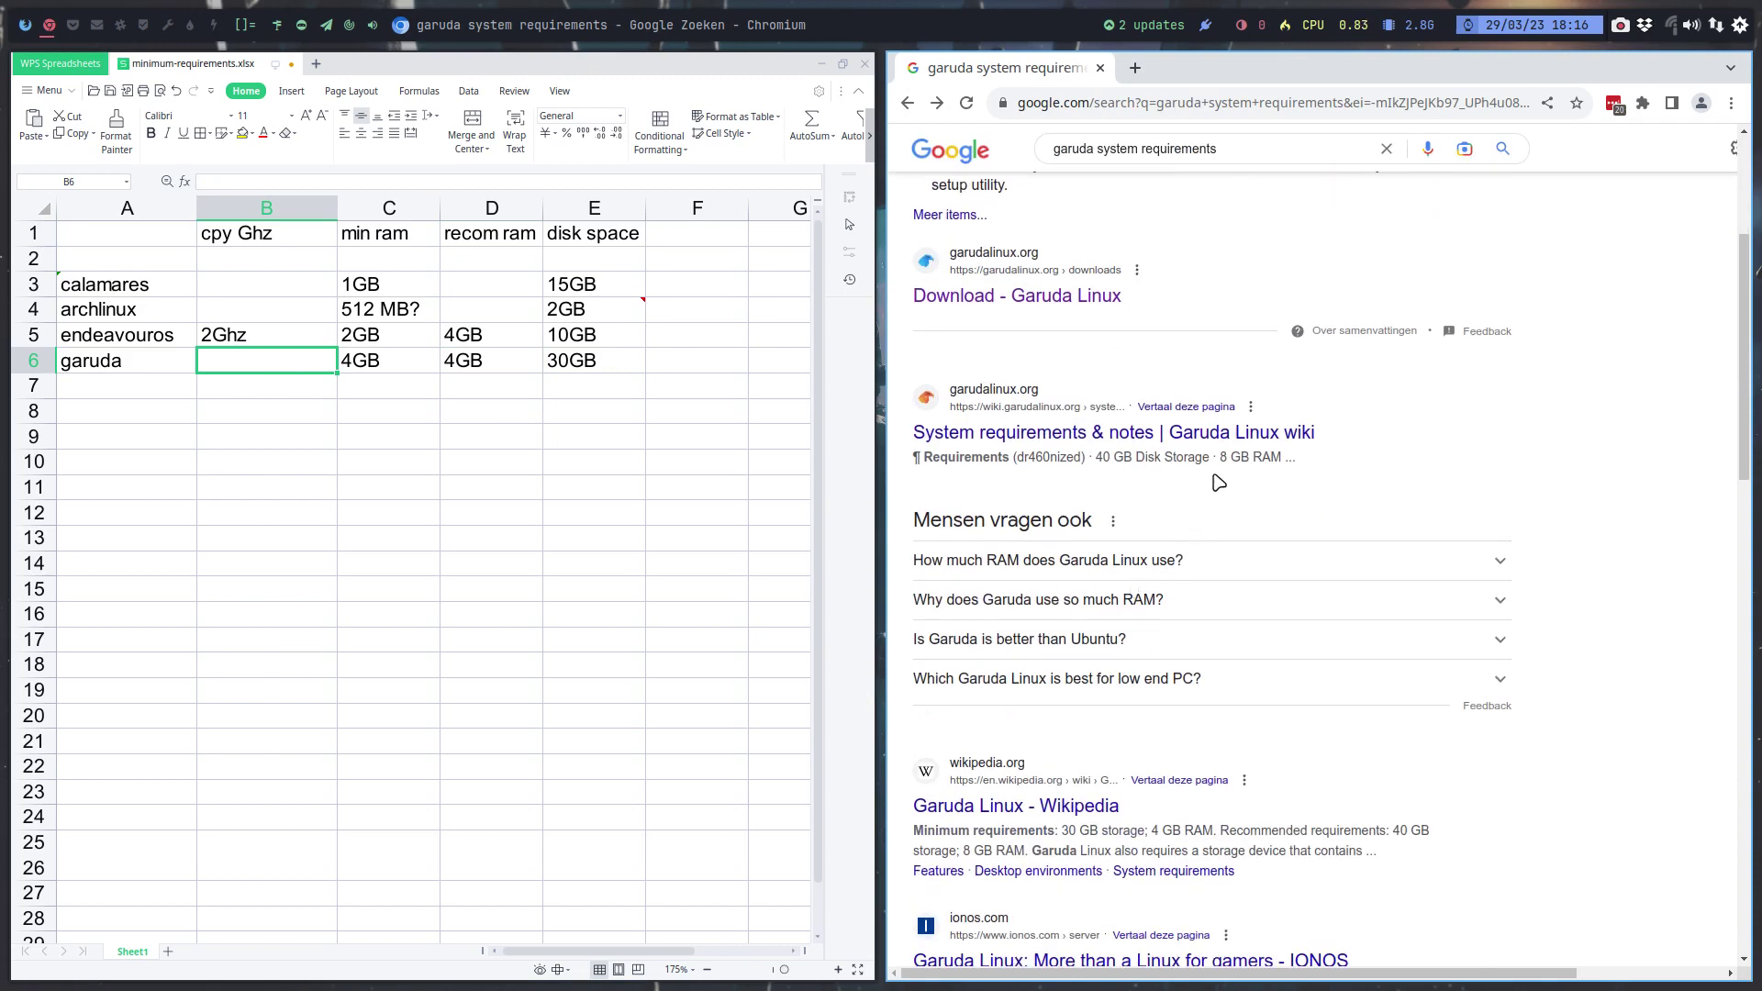
click(1055, 435)
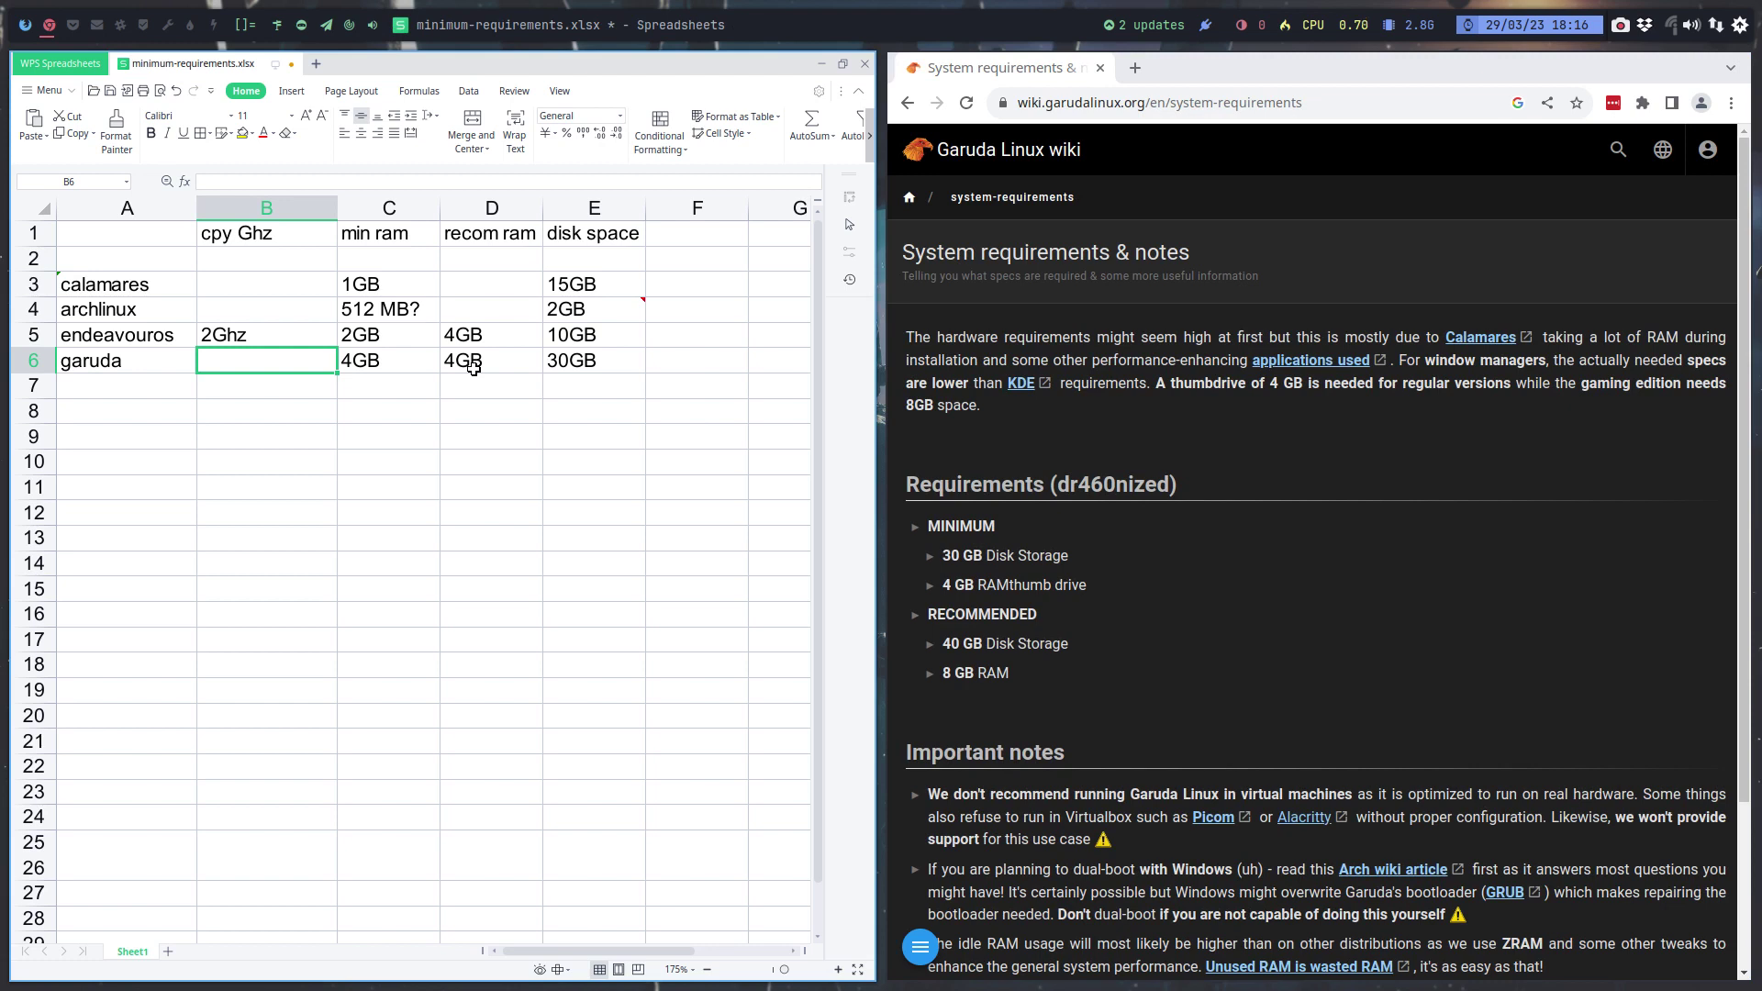
Switch to the WPS spreadsheet, add the header "recom disk space" in F1, and fit column F to its text
click(581, 209)
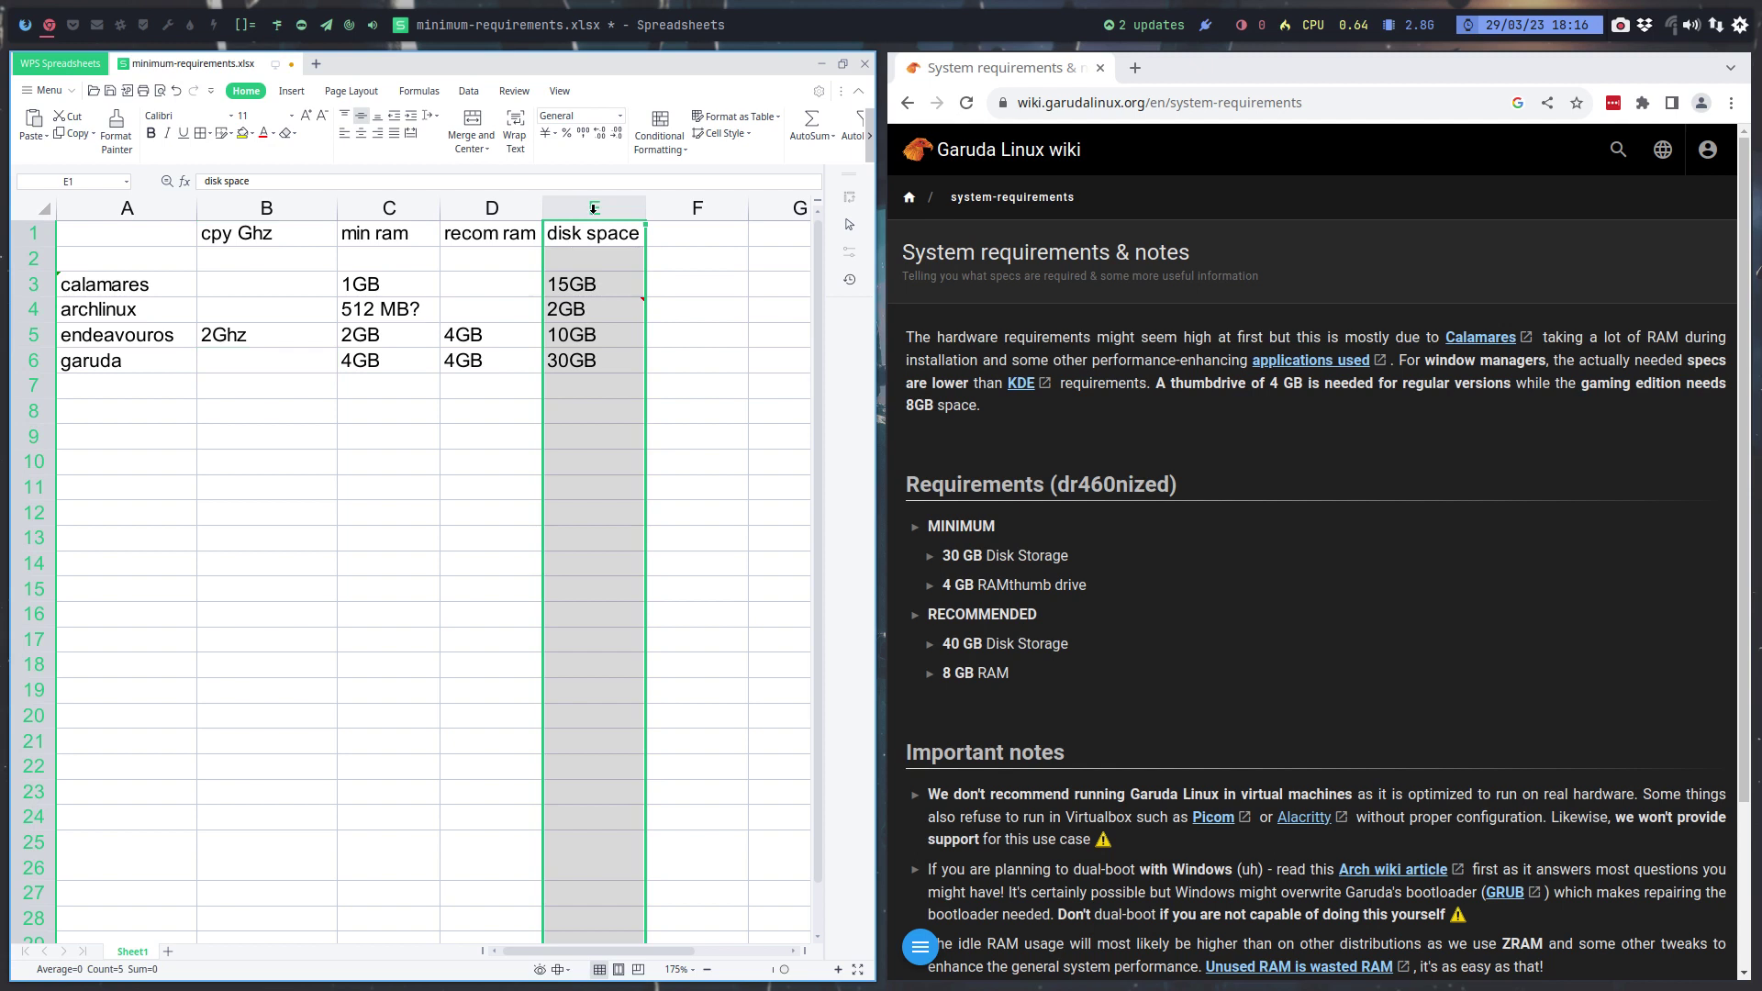
click(666, 209)
click(686, 227)
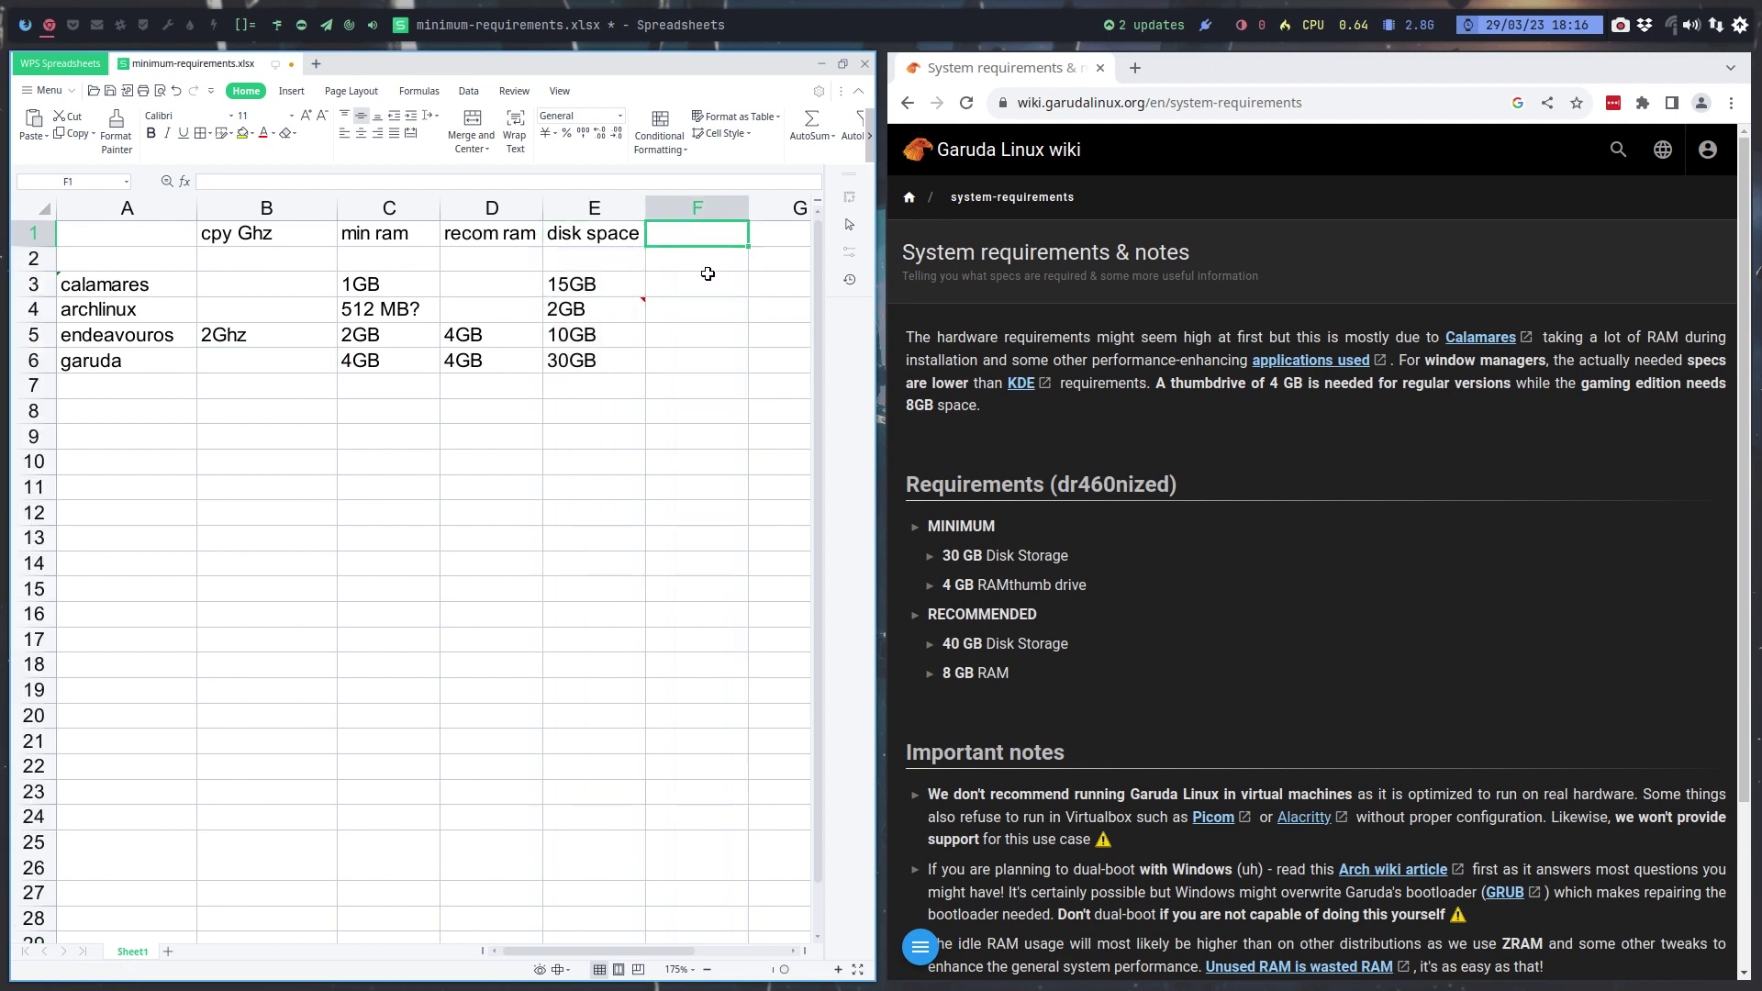
text(recom dis)
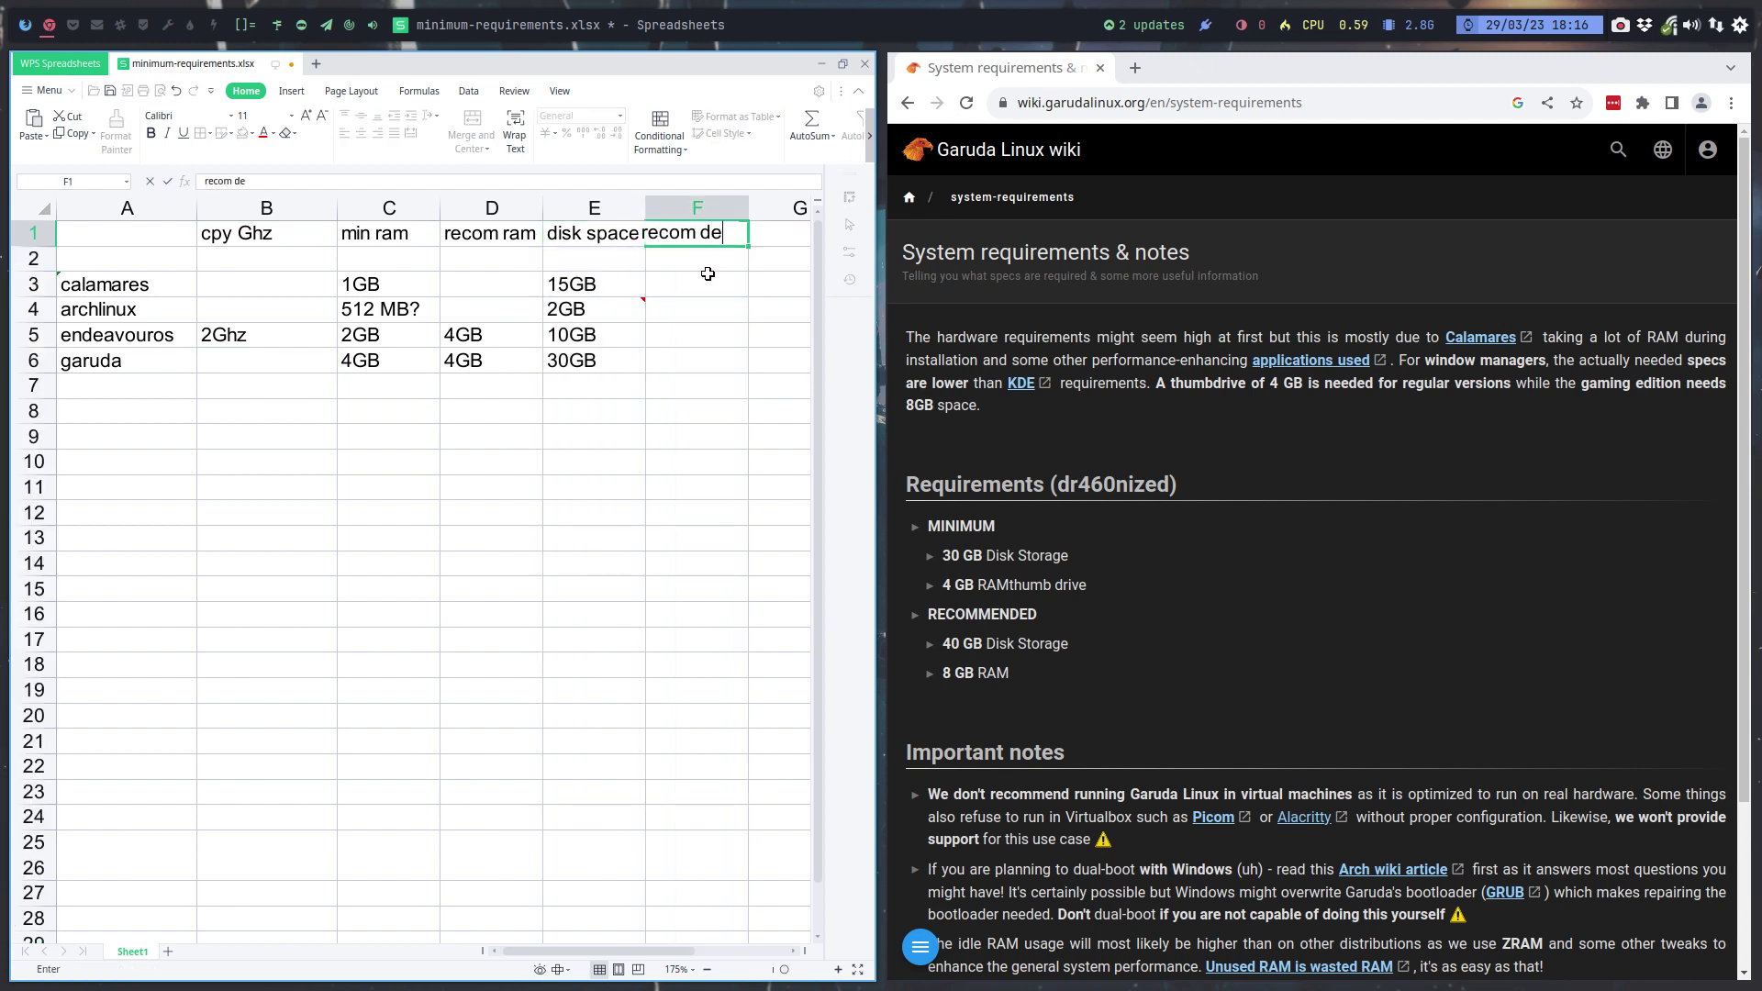
text(k space)
key(Return)
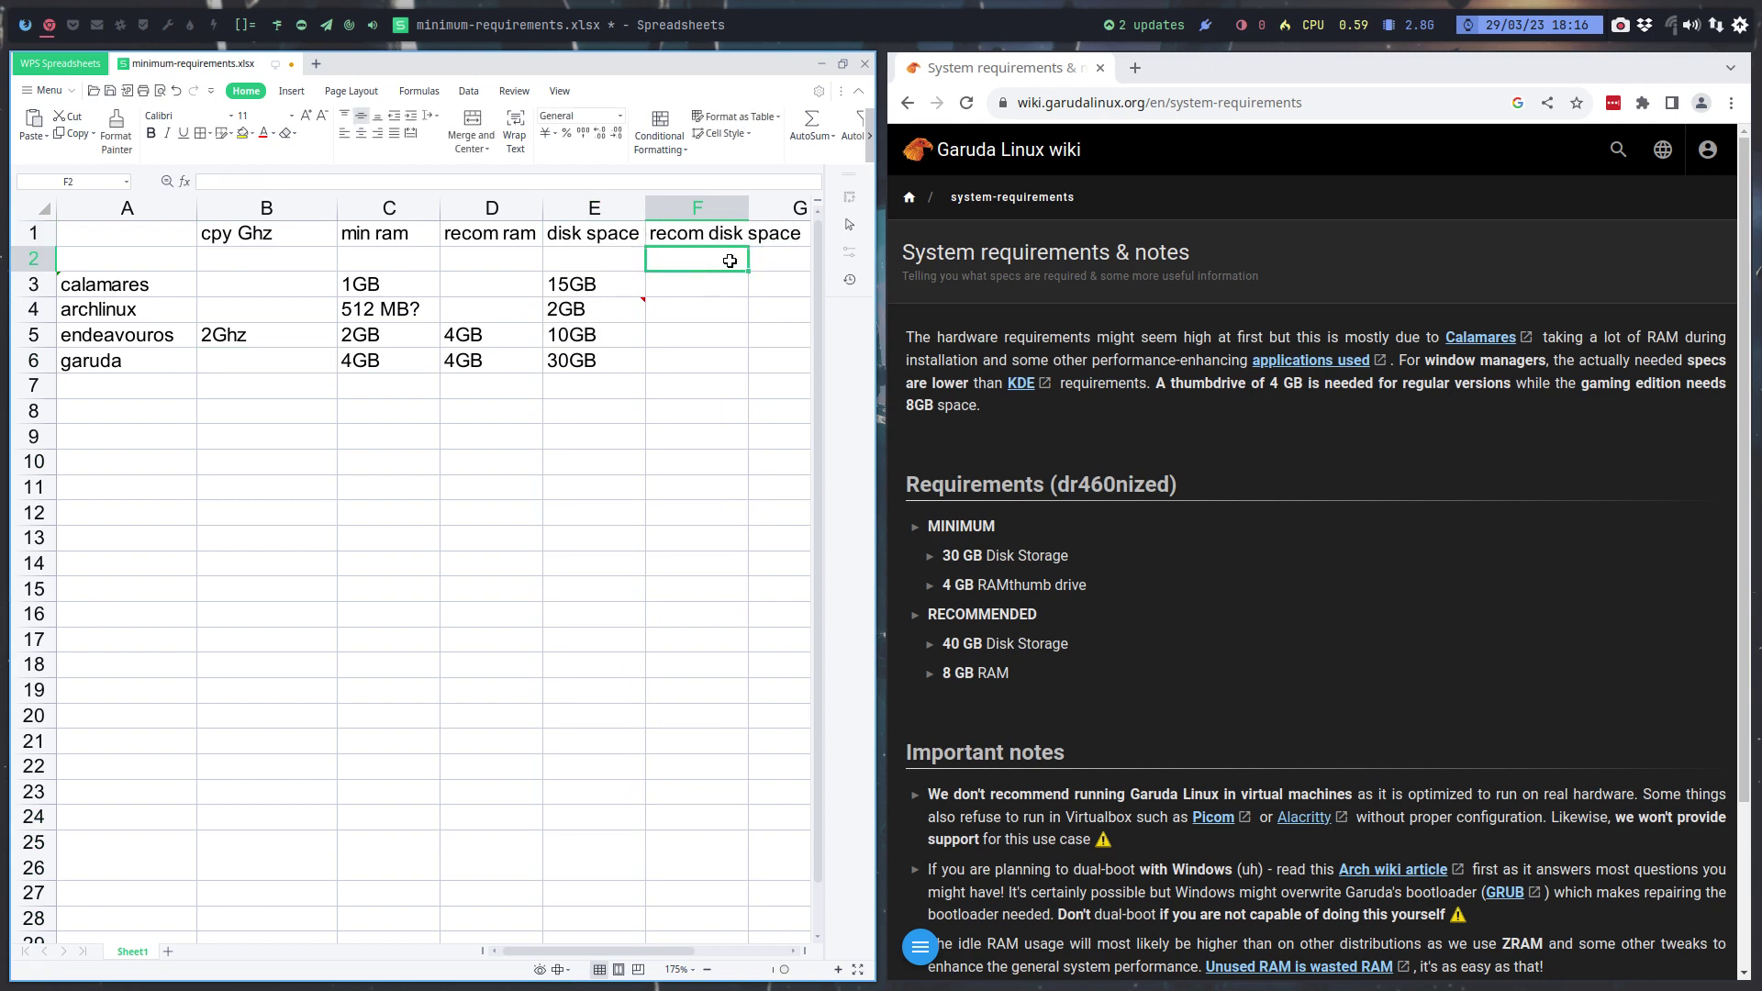
double_click(749, 210)
Enter 40GB as the recommended disk space in the garuda row
click(713, 364)
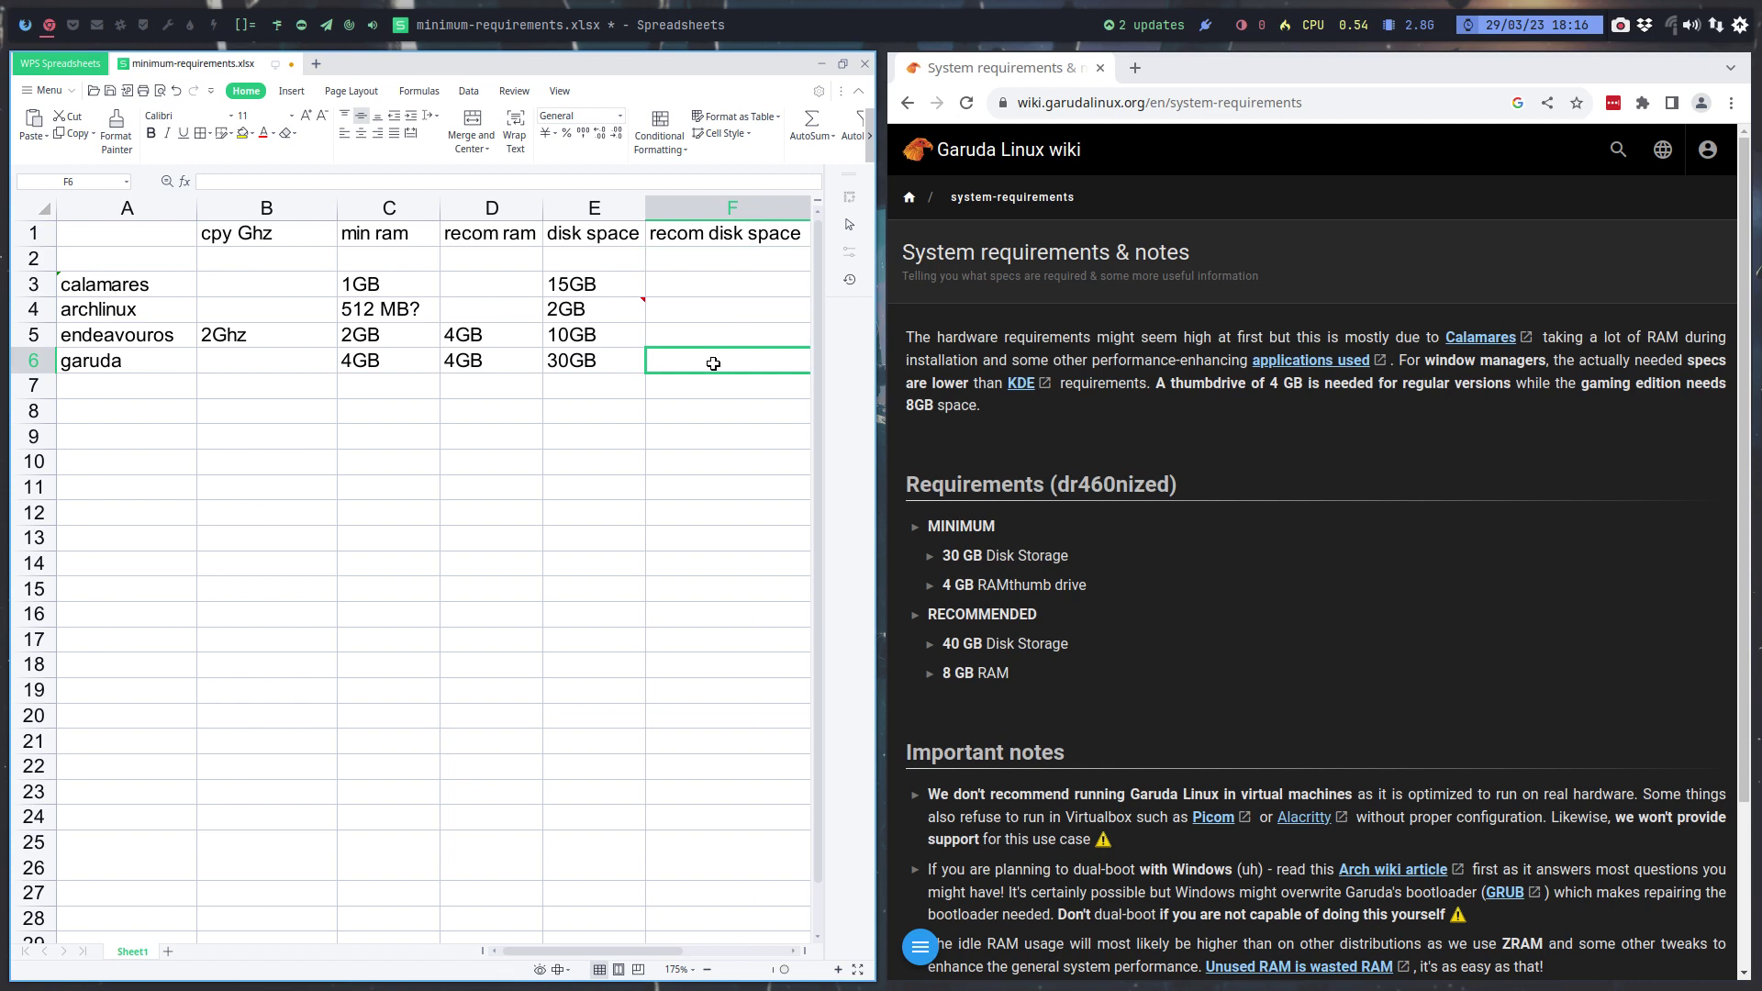
text(40GB)
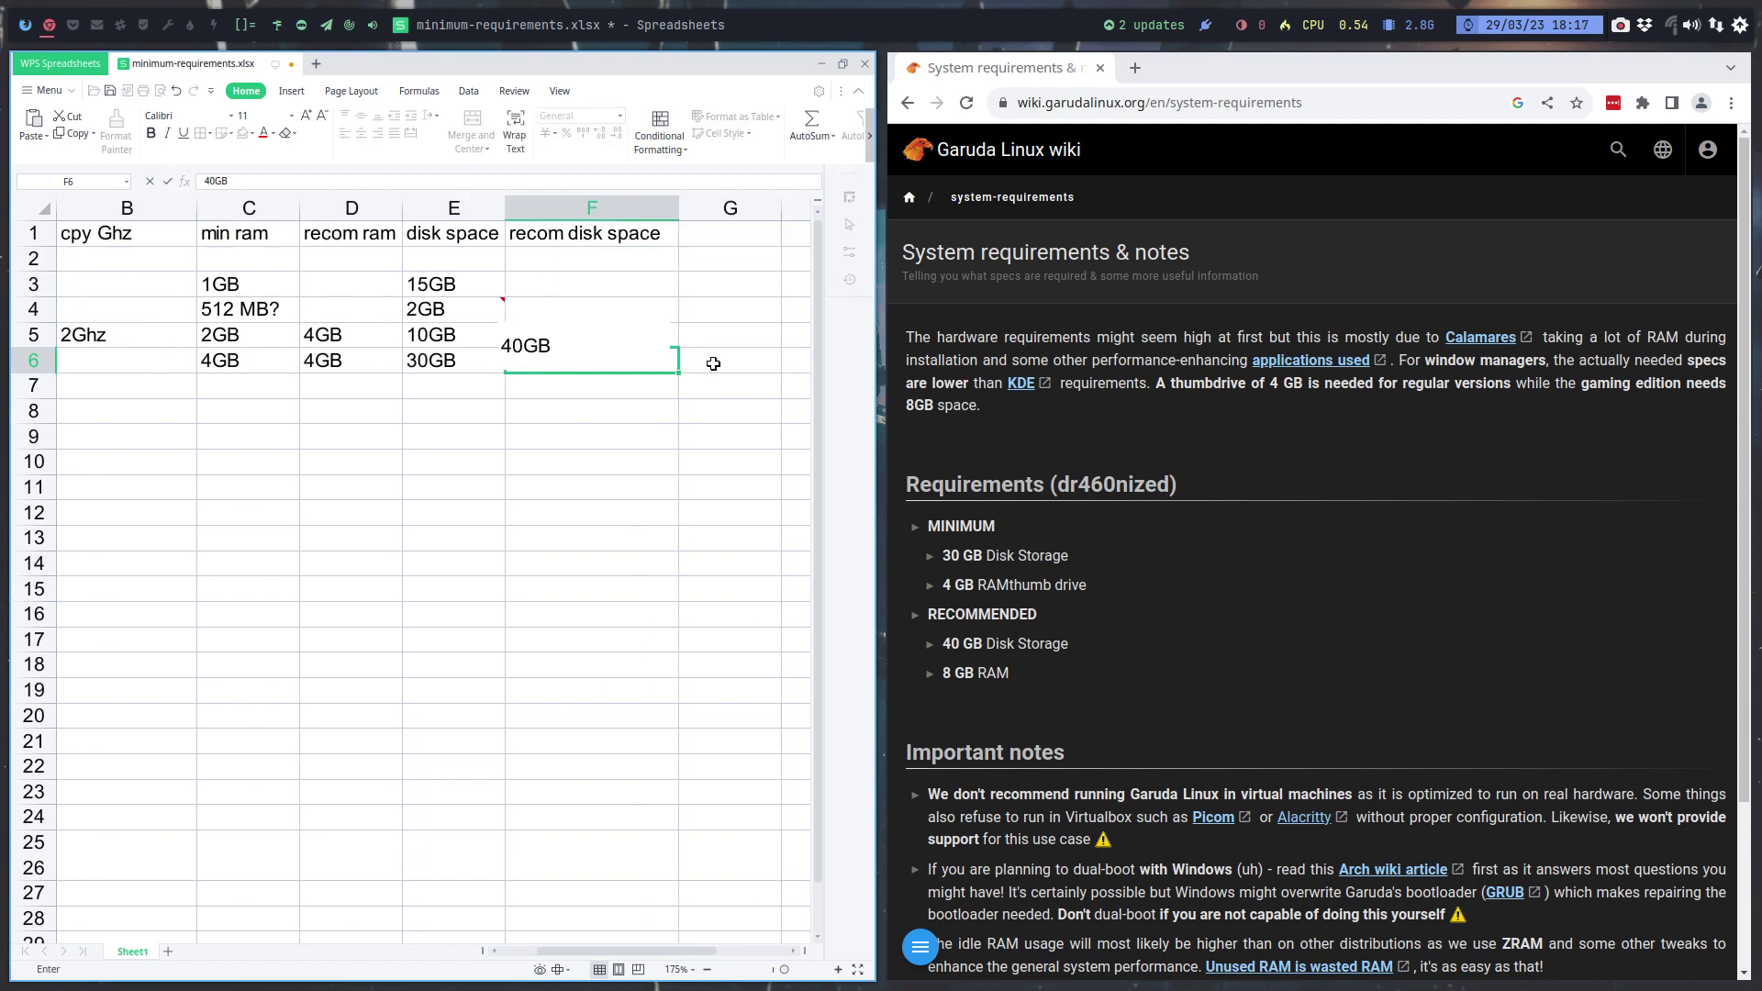
key(Up)
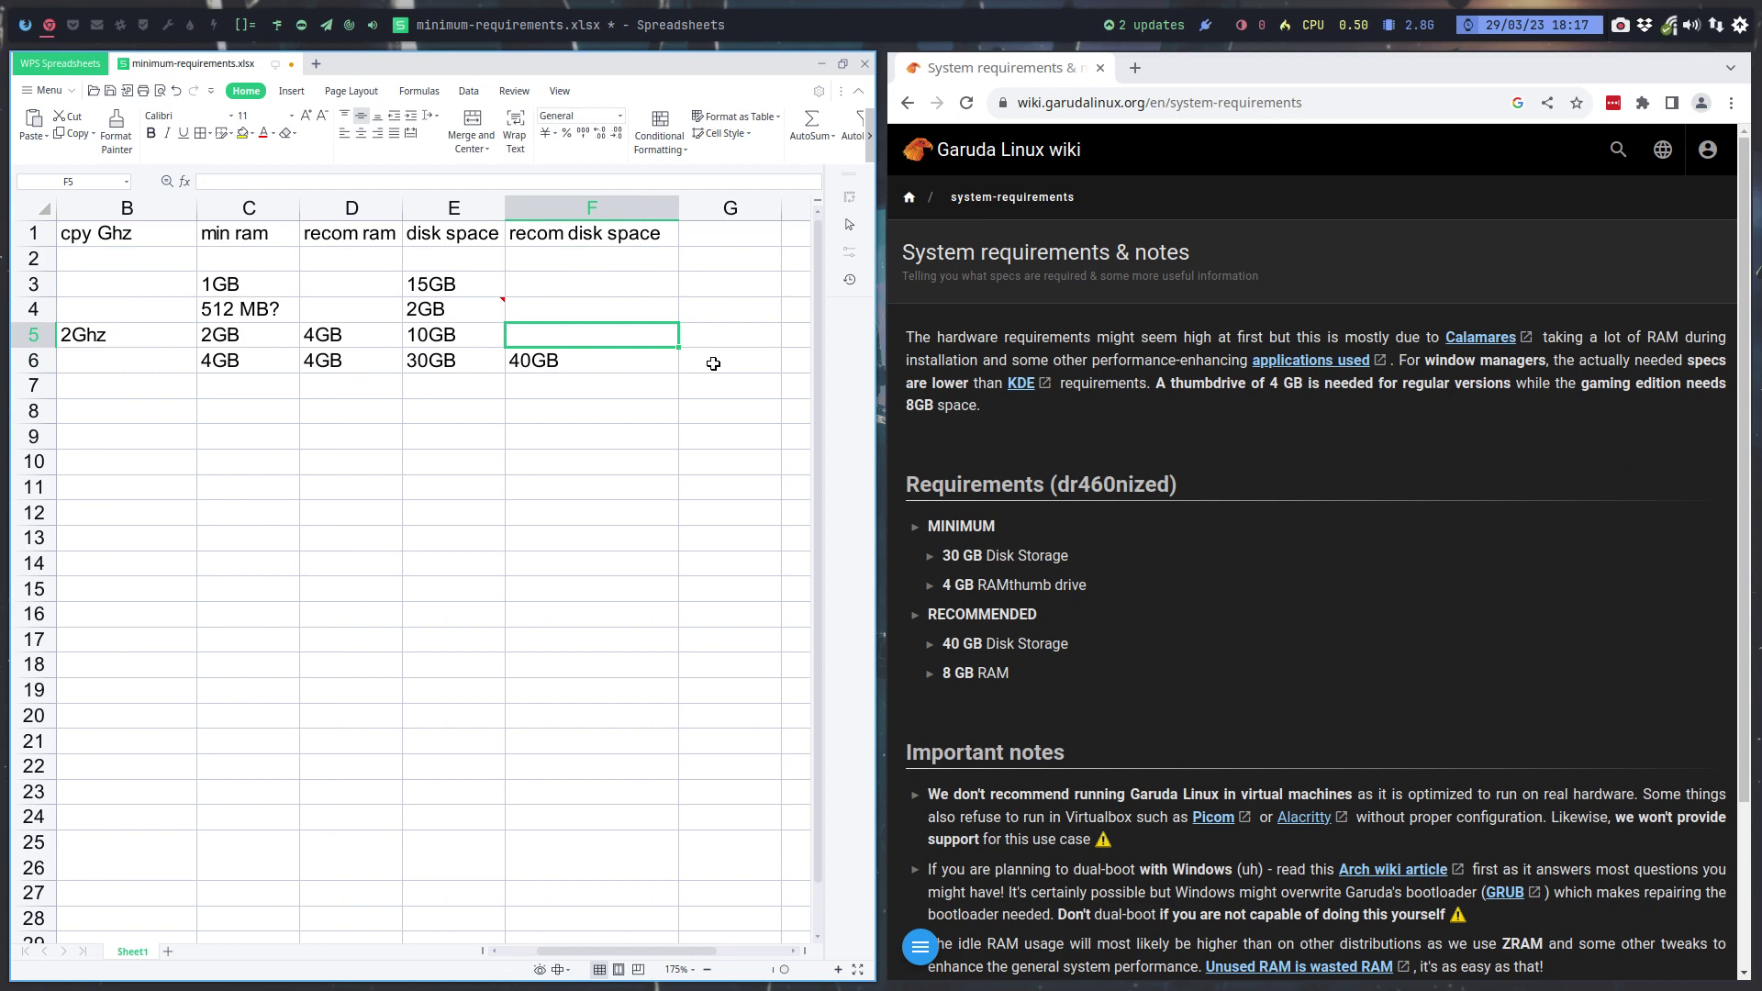
Change garuda's recommended RAM to 8GB
key(Left)
key(Left)
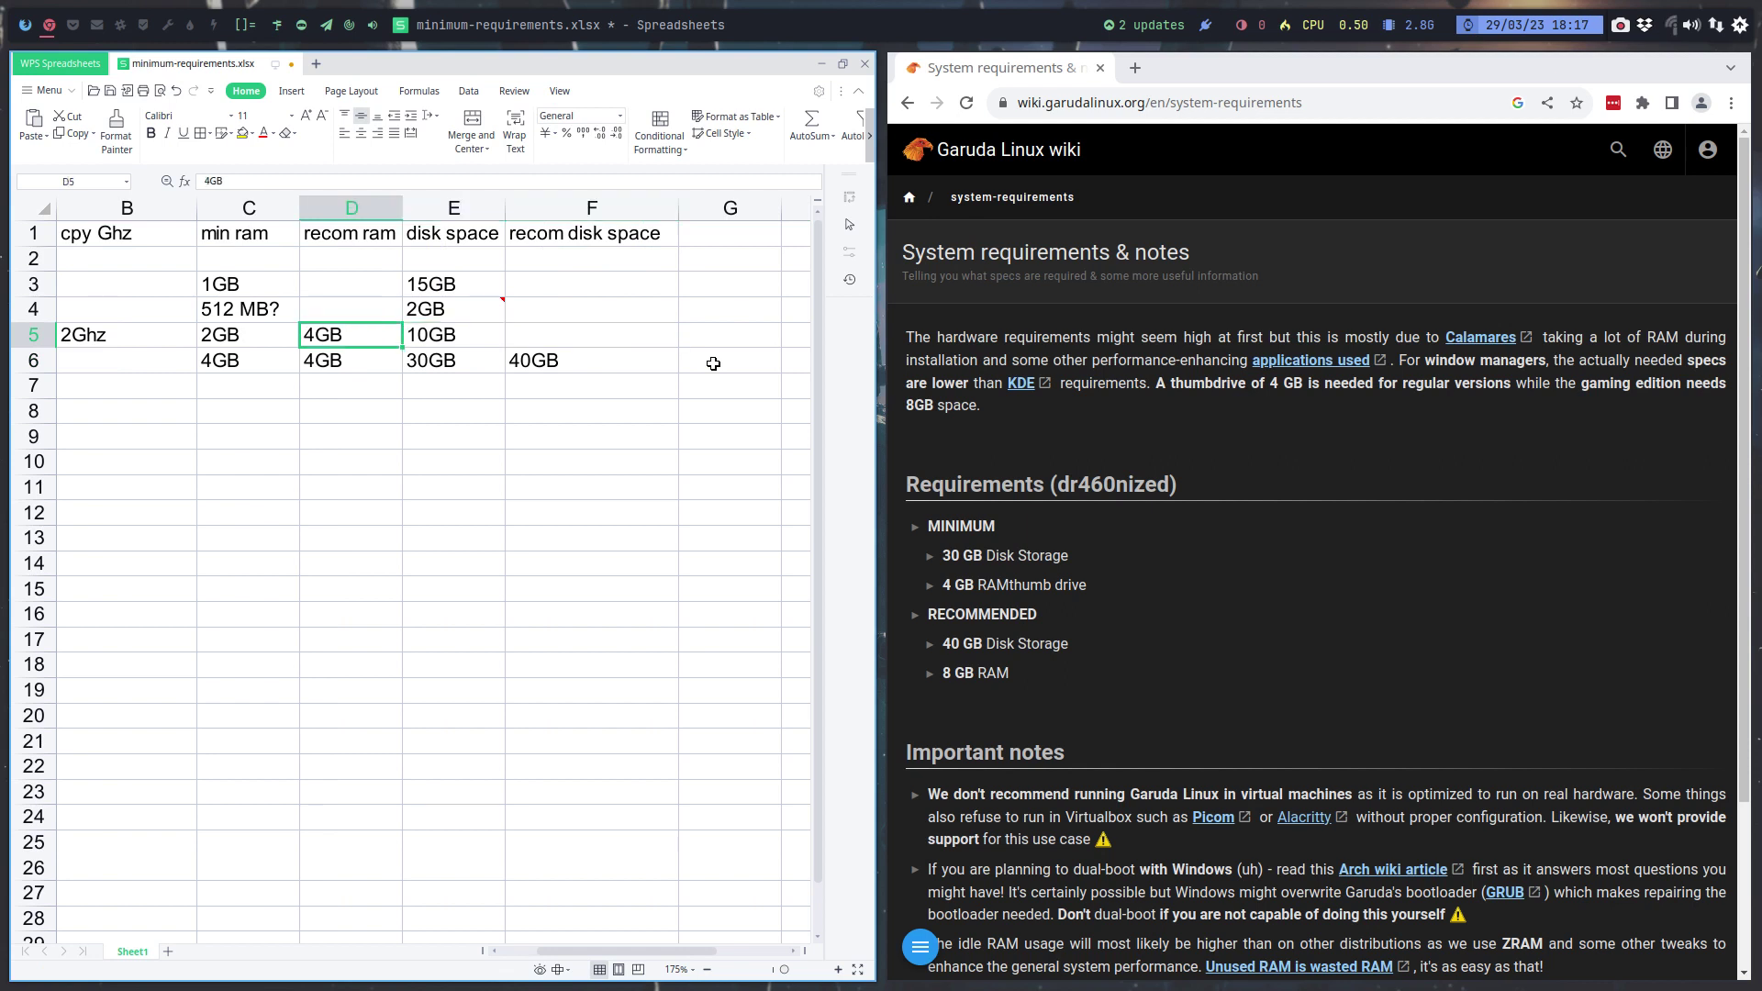
key(Left)
key(Left)
key(Left)
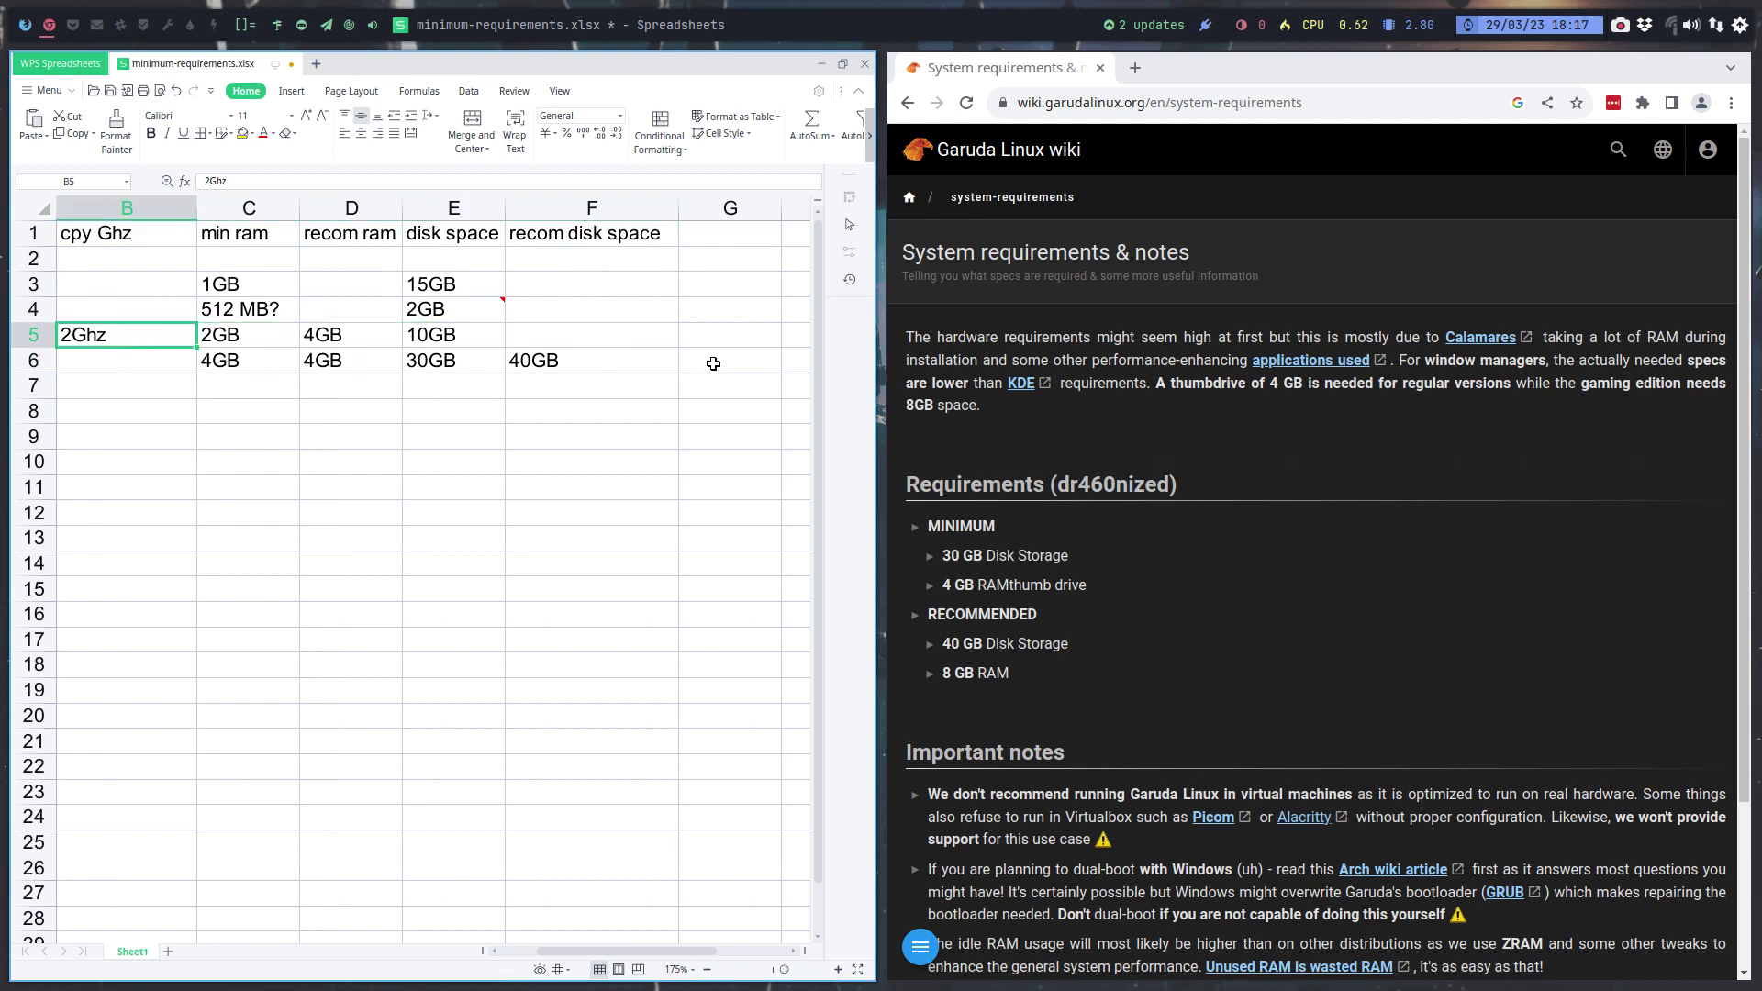
key(Down)
key(Right)
key(Right)
key(Right)
key(Right)
key(Right)
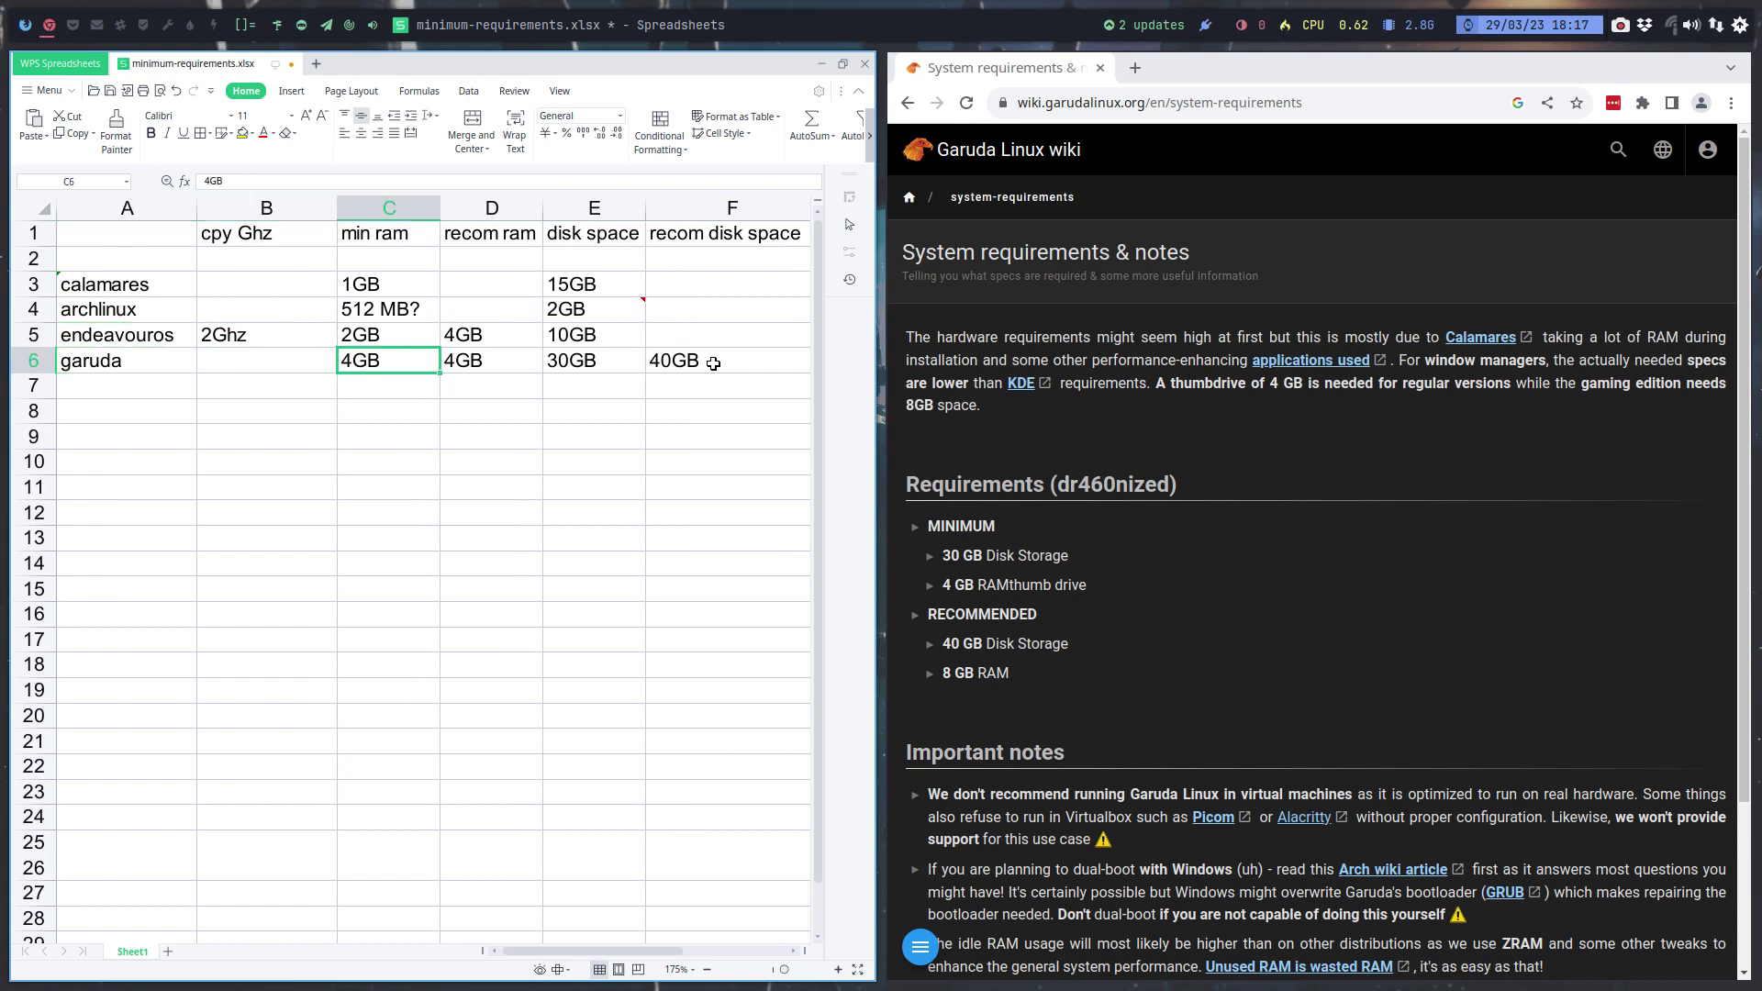
key(Left)
key(Left)
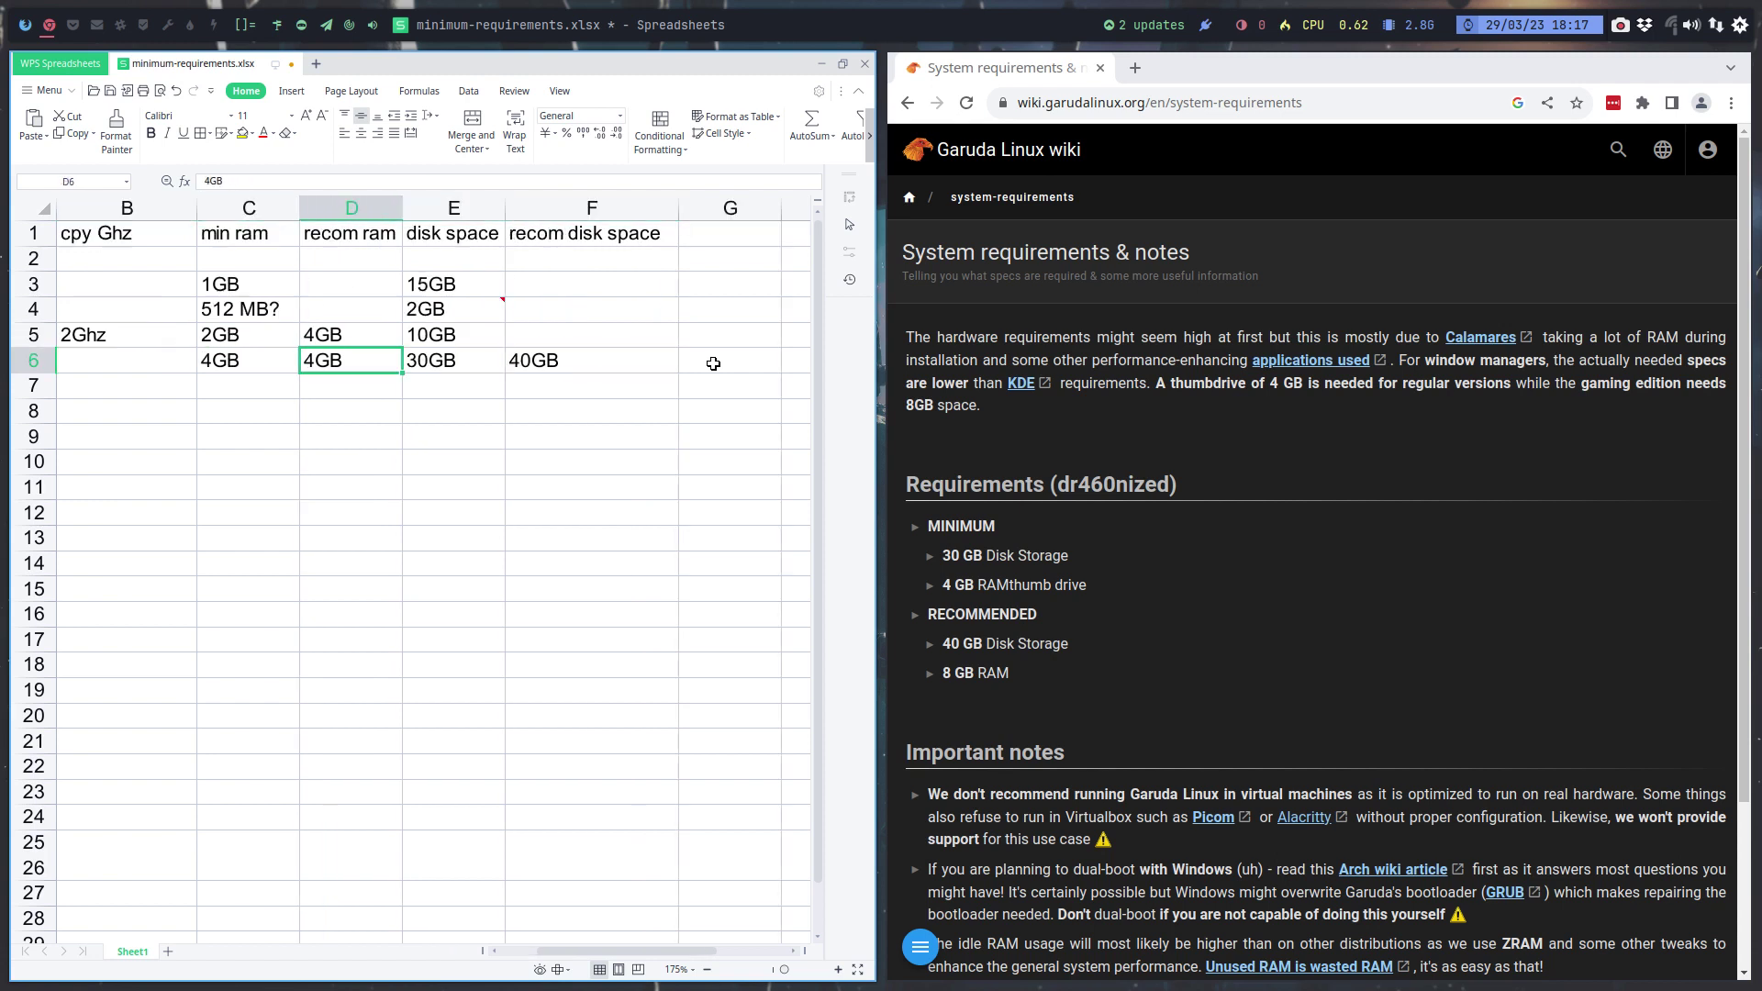
key(F2)
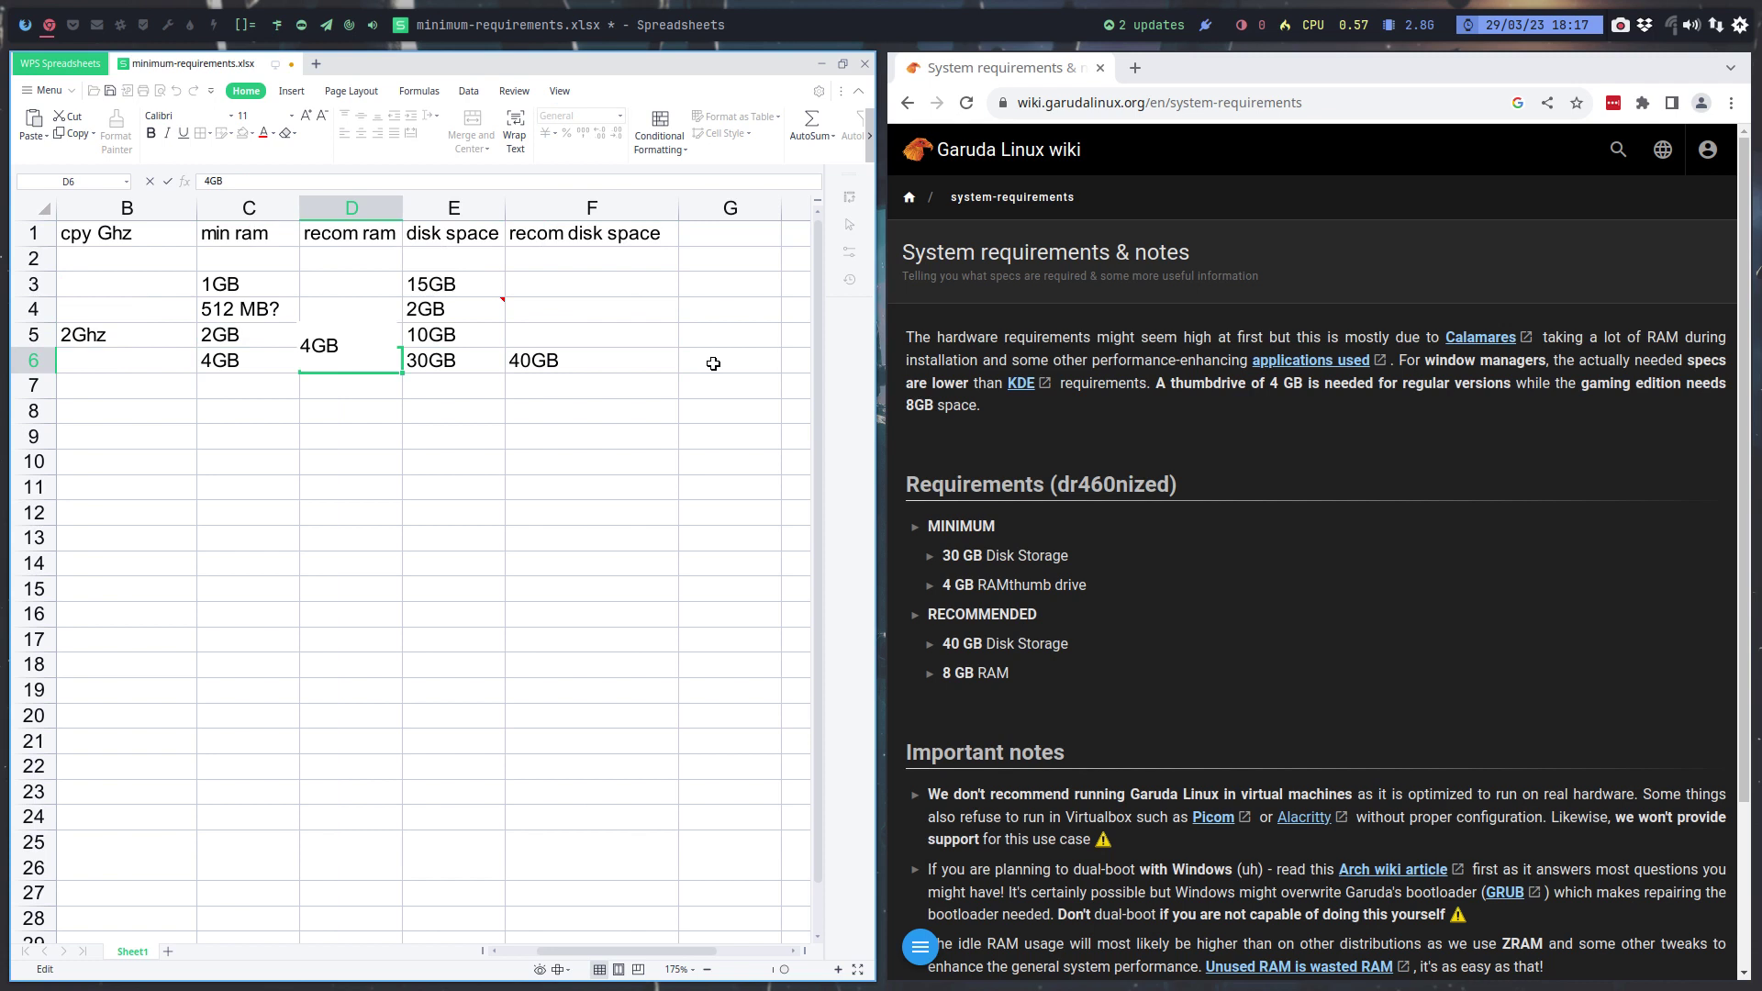
key(BackSpace)
text(8)
key(Return)
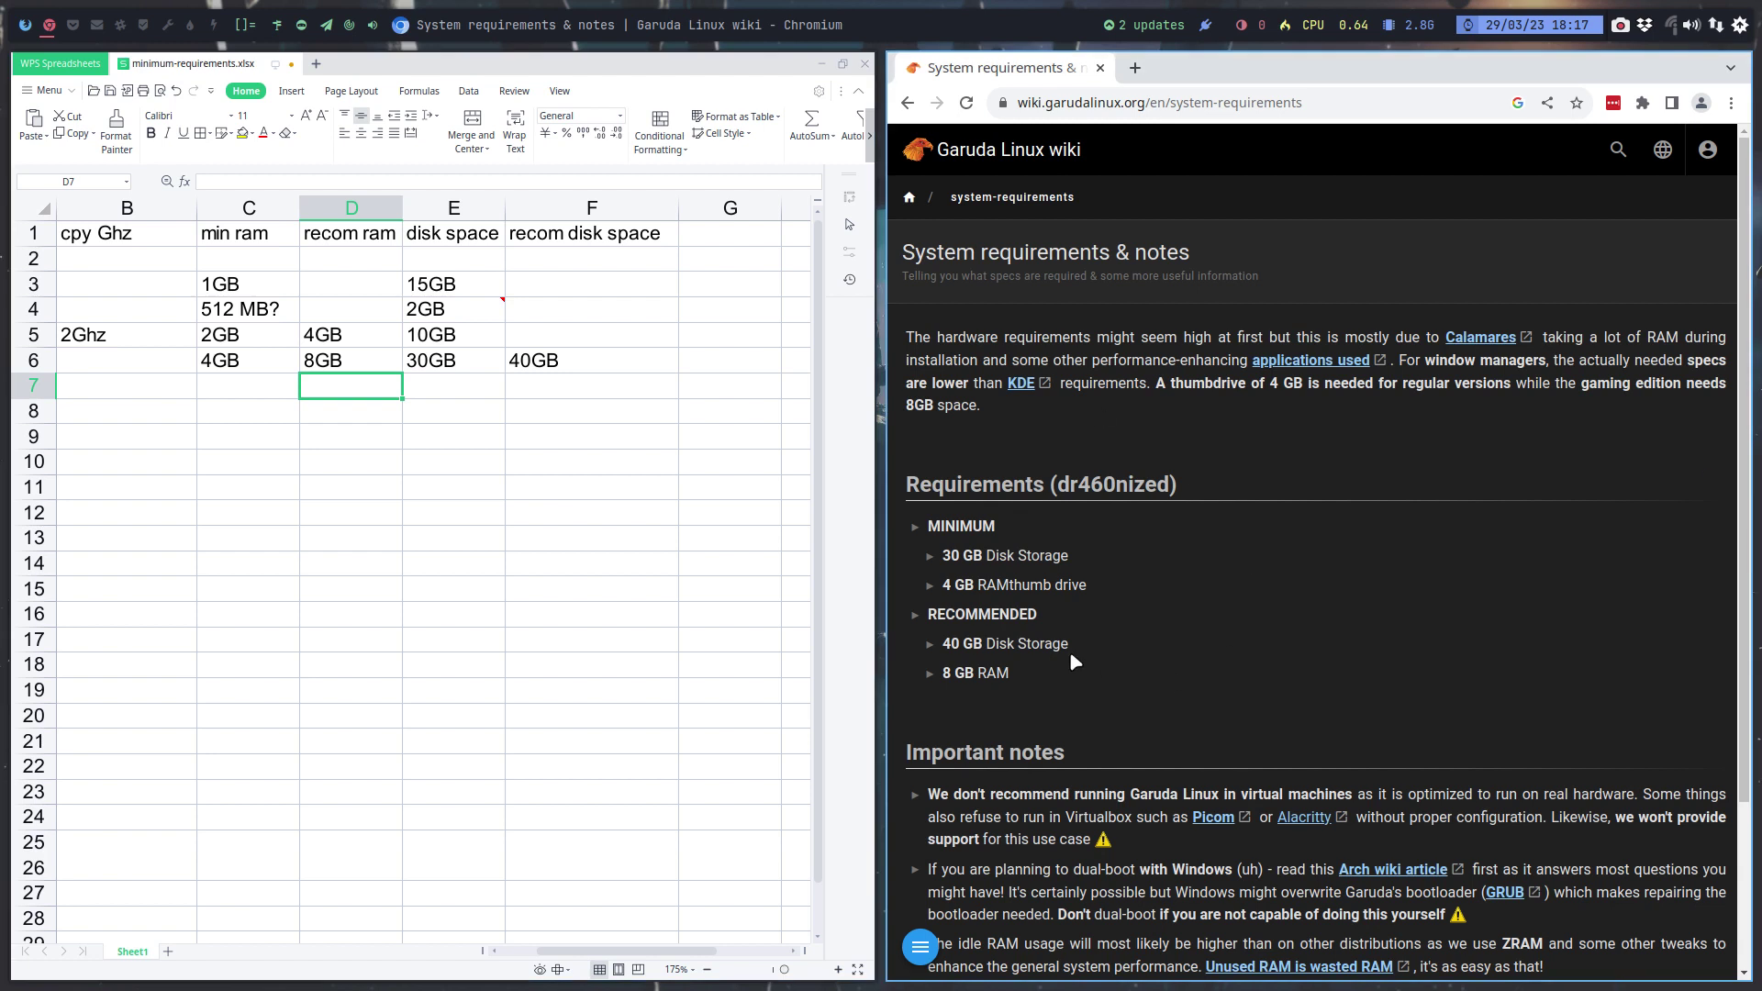
Switch to Chromium, read the important notes on the Garuda wiki page, and go back to the Google results
scroll(1070, 652, down, 2)
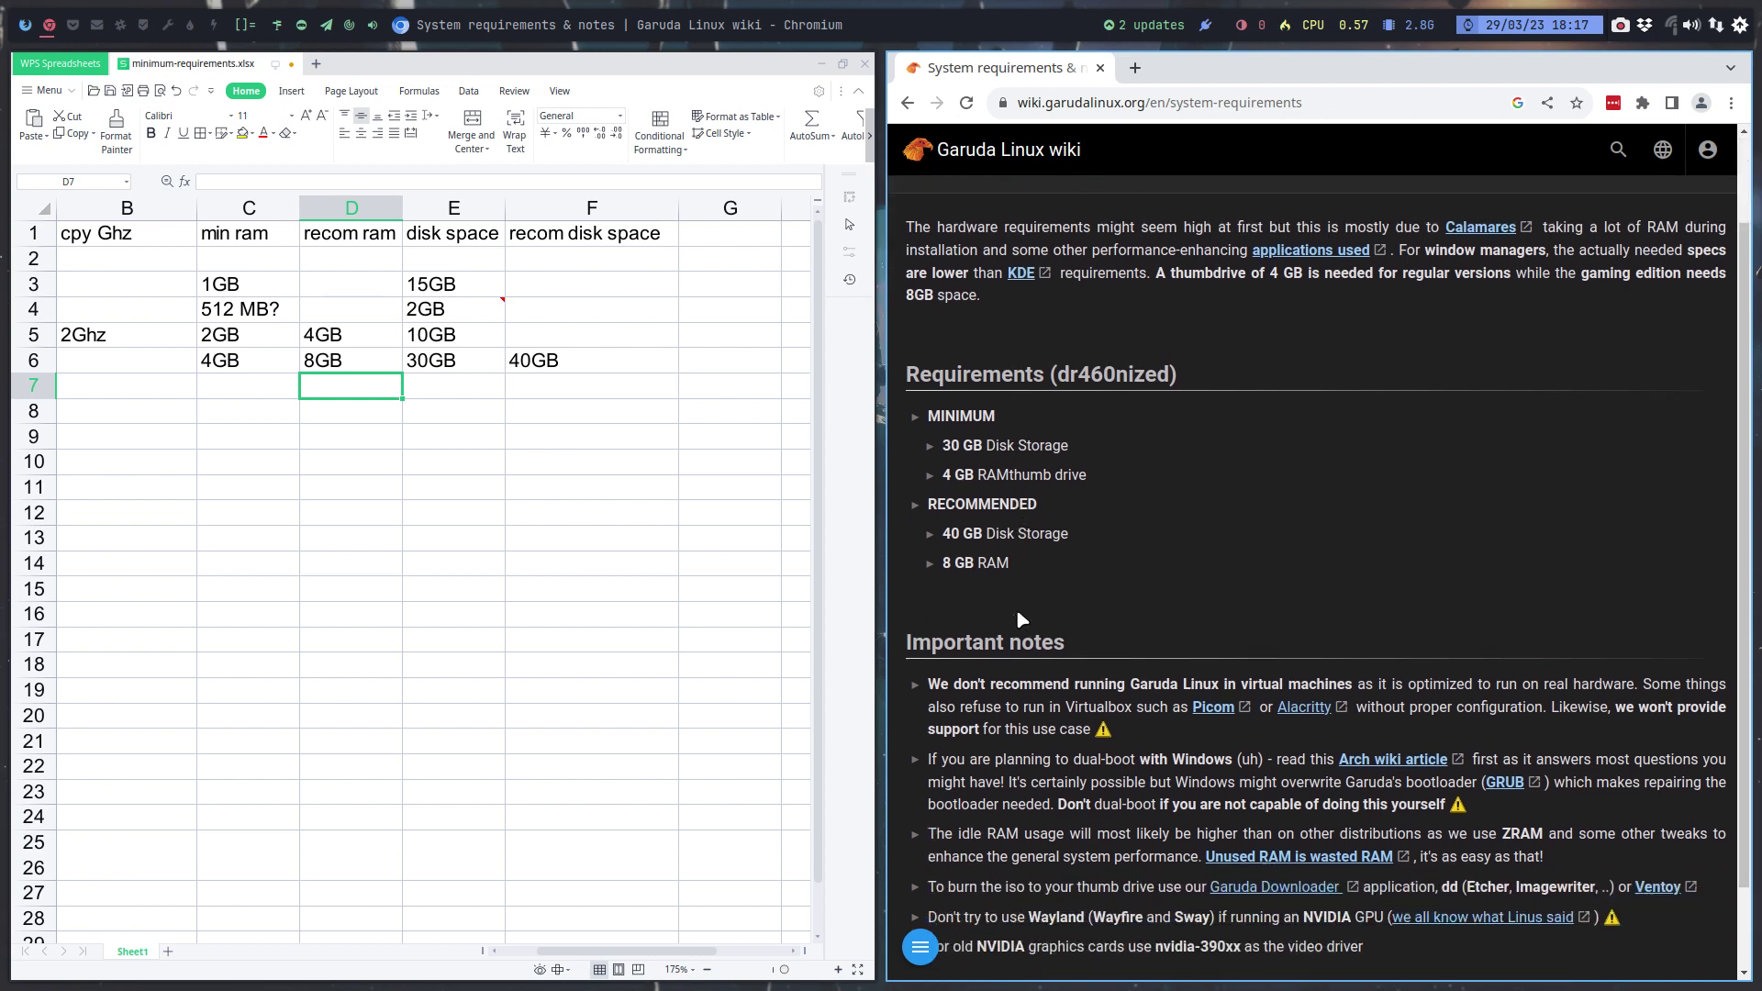
scroll(1016, 609, down, 2)
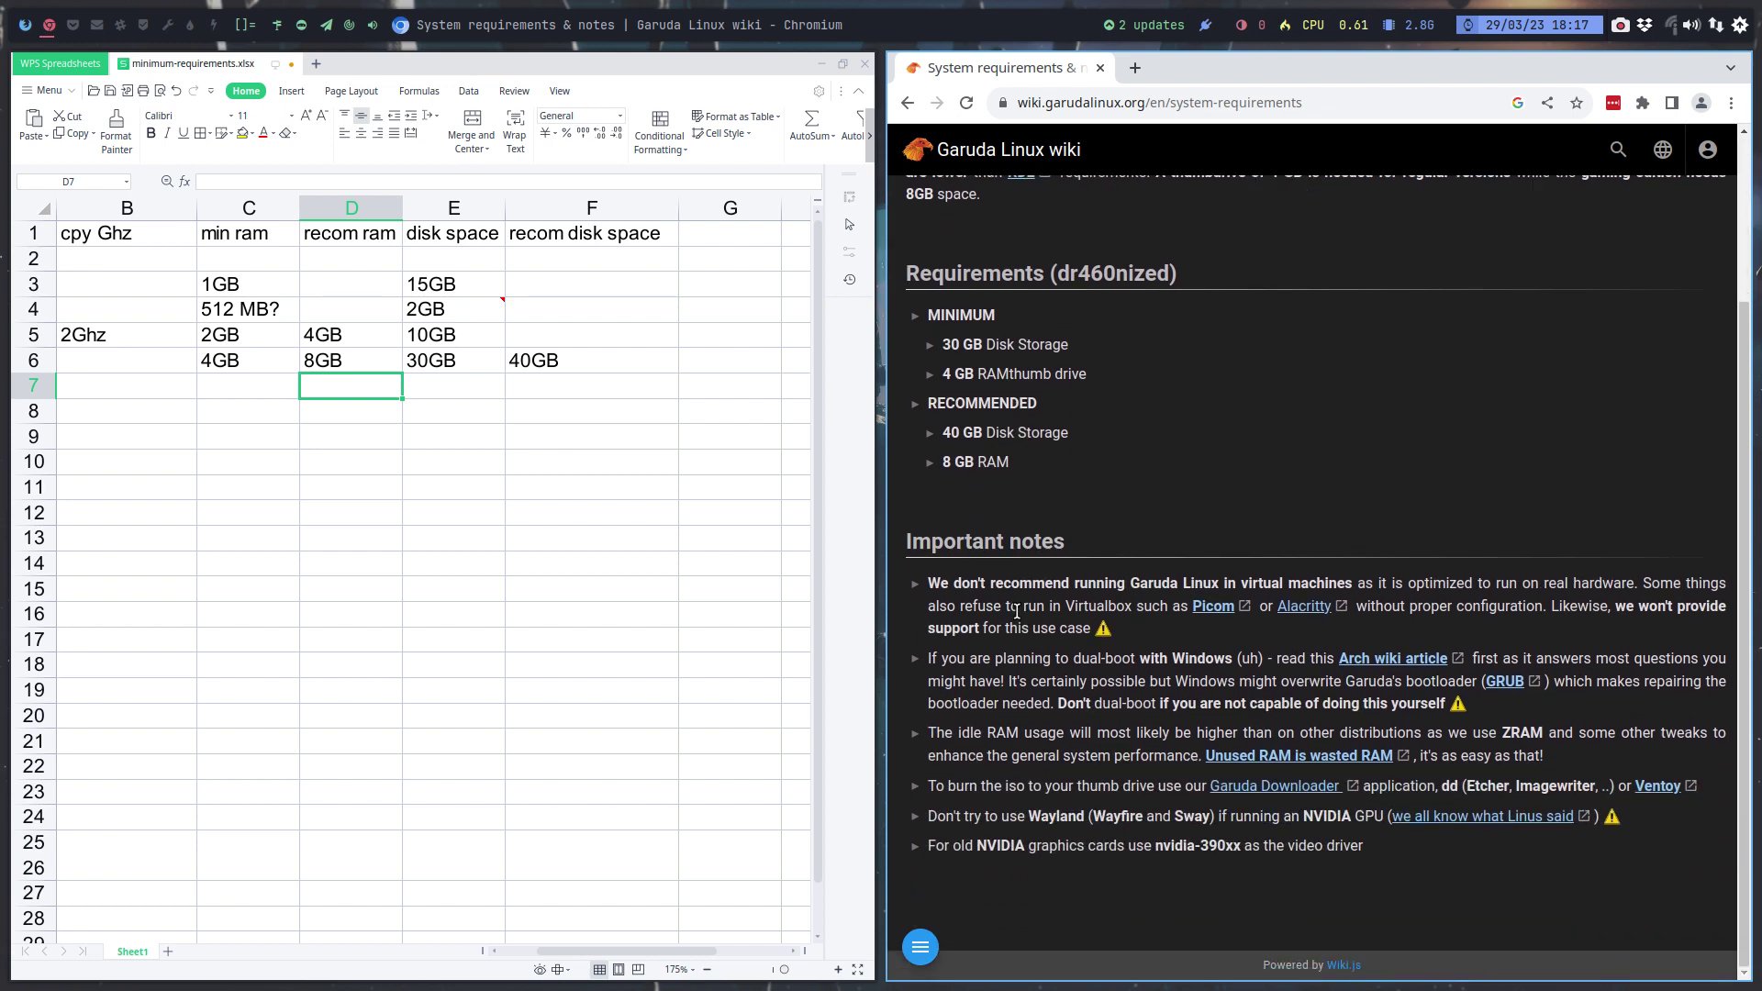
click(906, 103)
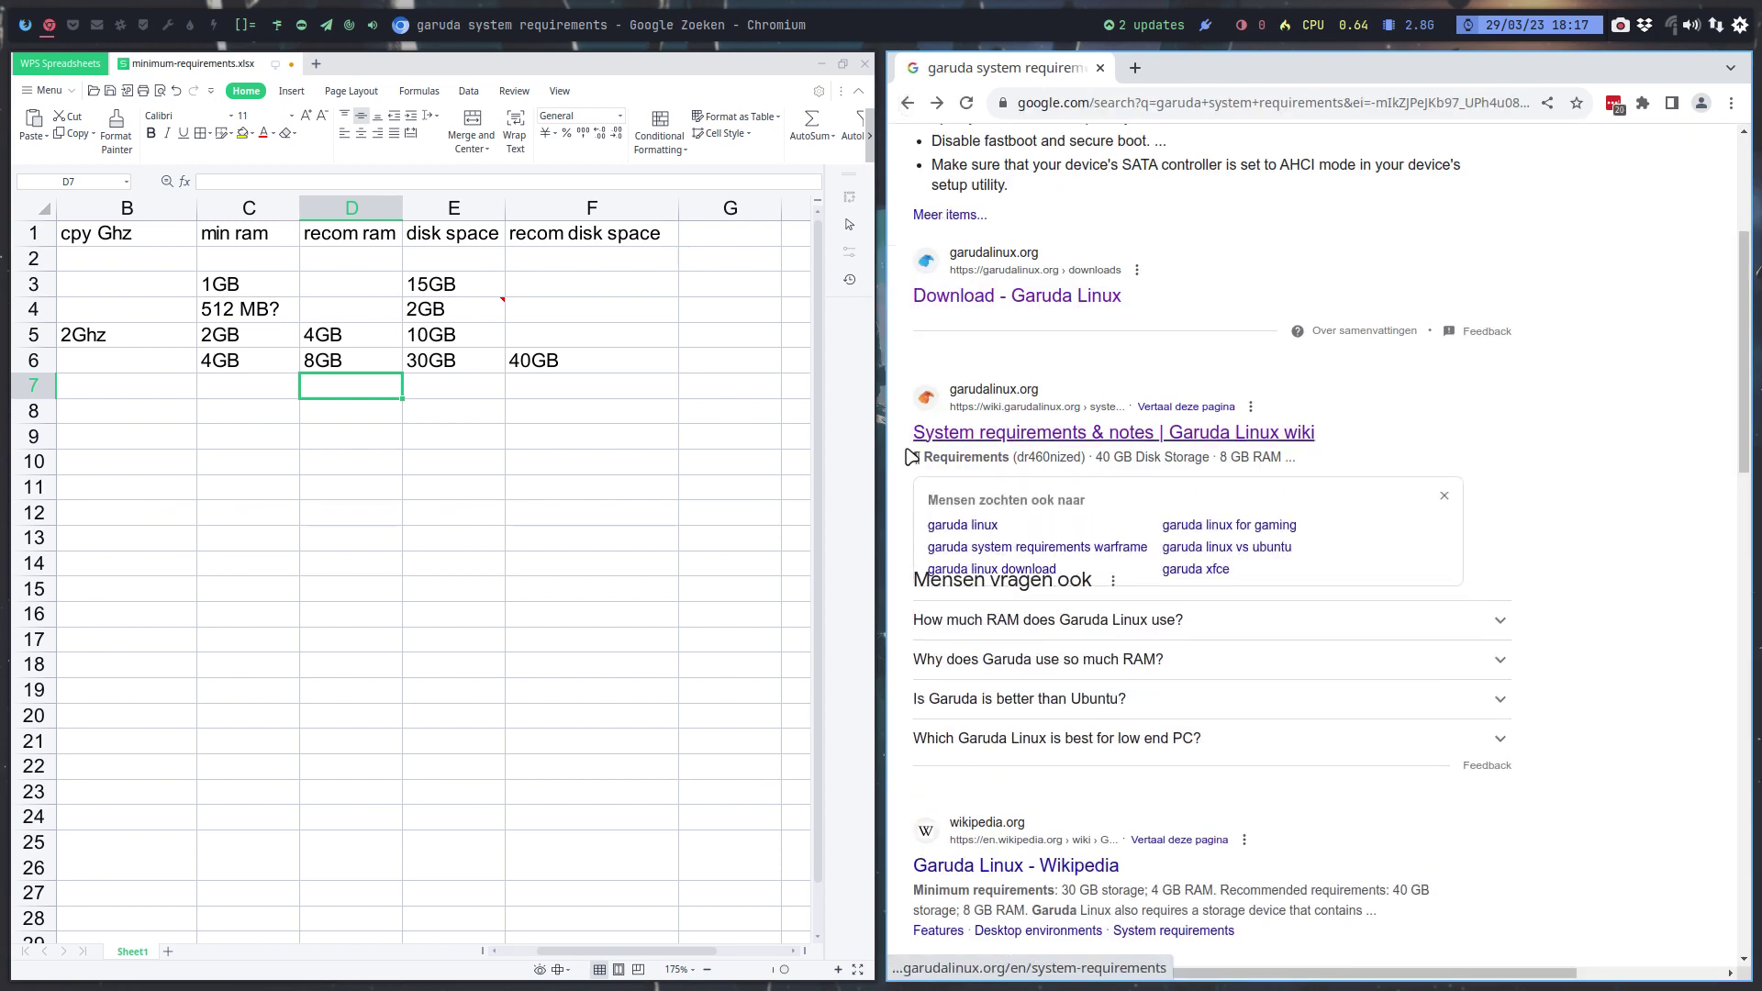
click(141, 370)
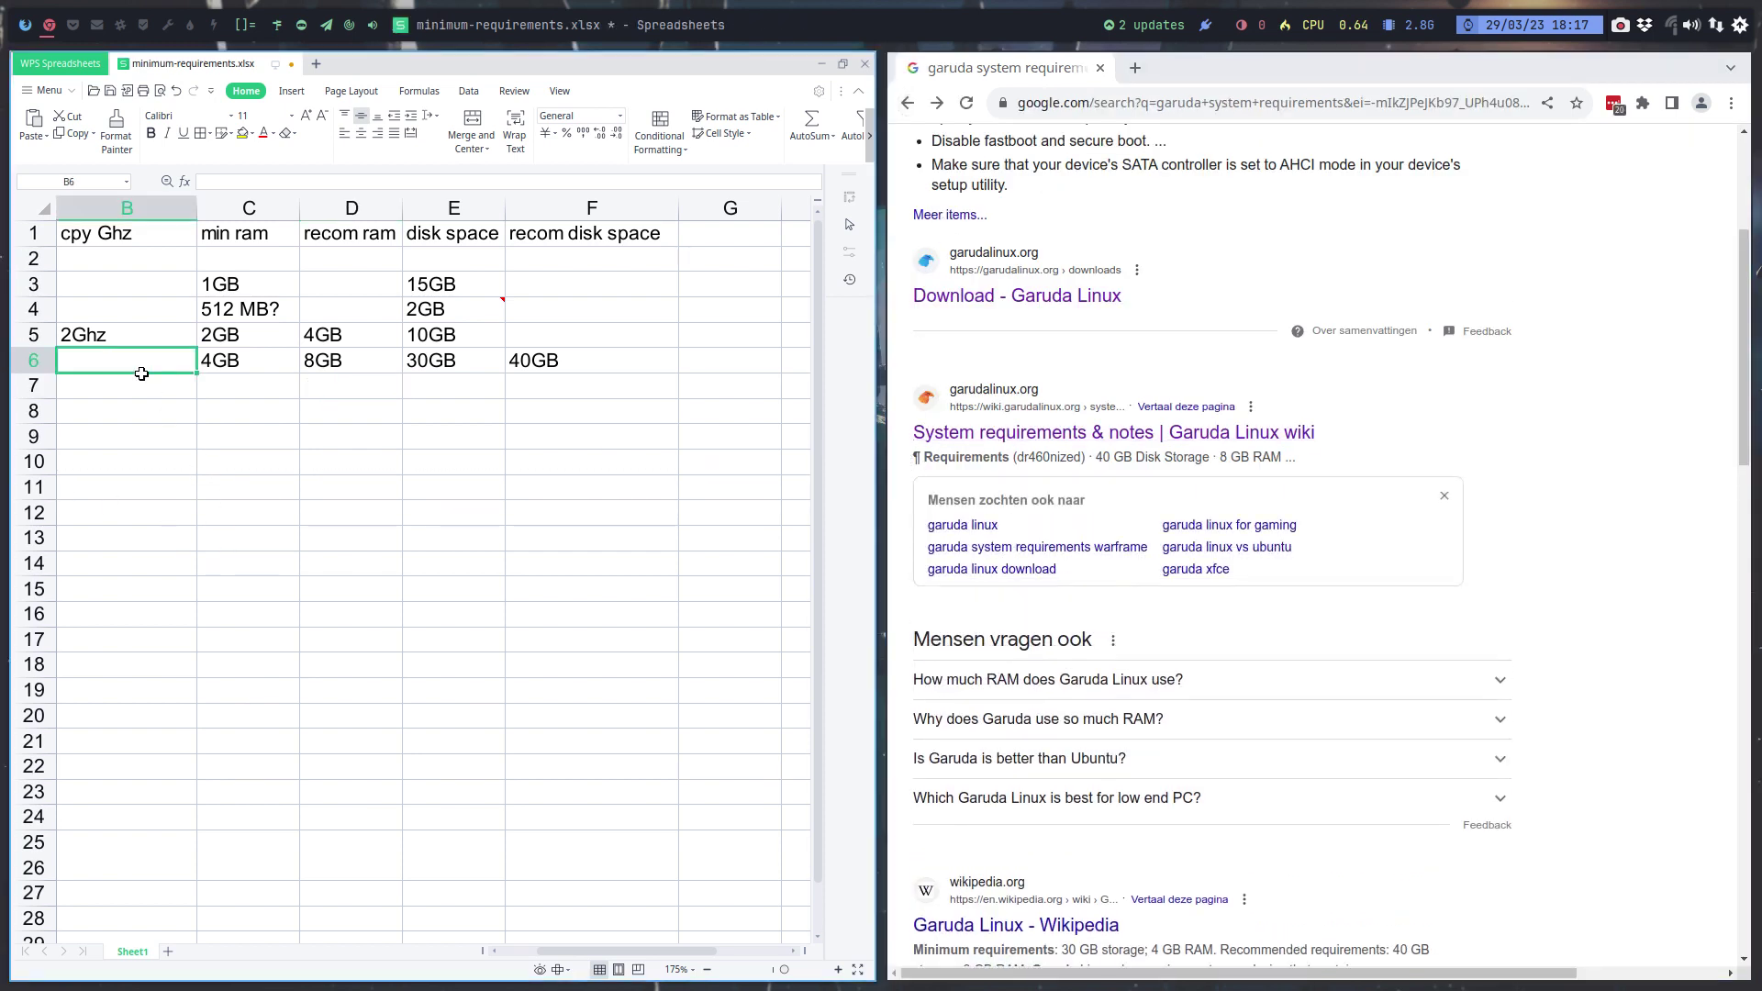
Enter the row labels "garuda" in A6 and "manjaro" in A7
key(Left)
text(garuda)
key(Return)
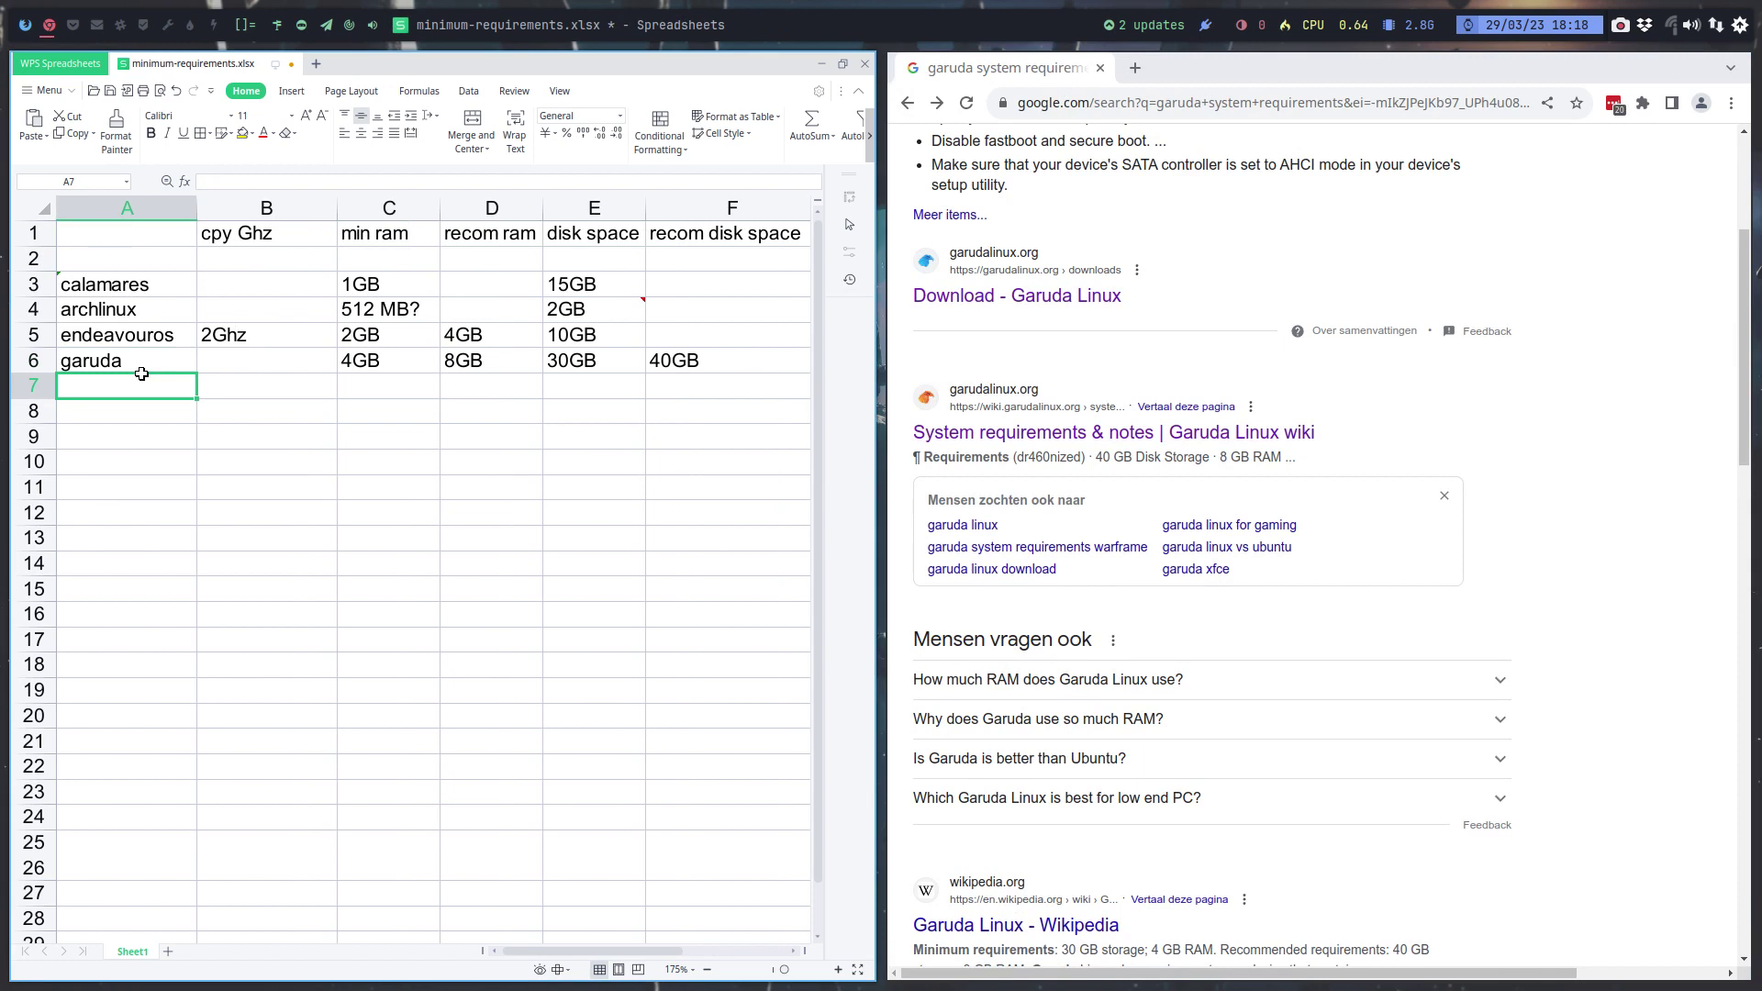
text(manjaro)
key(Tab)
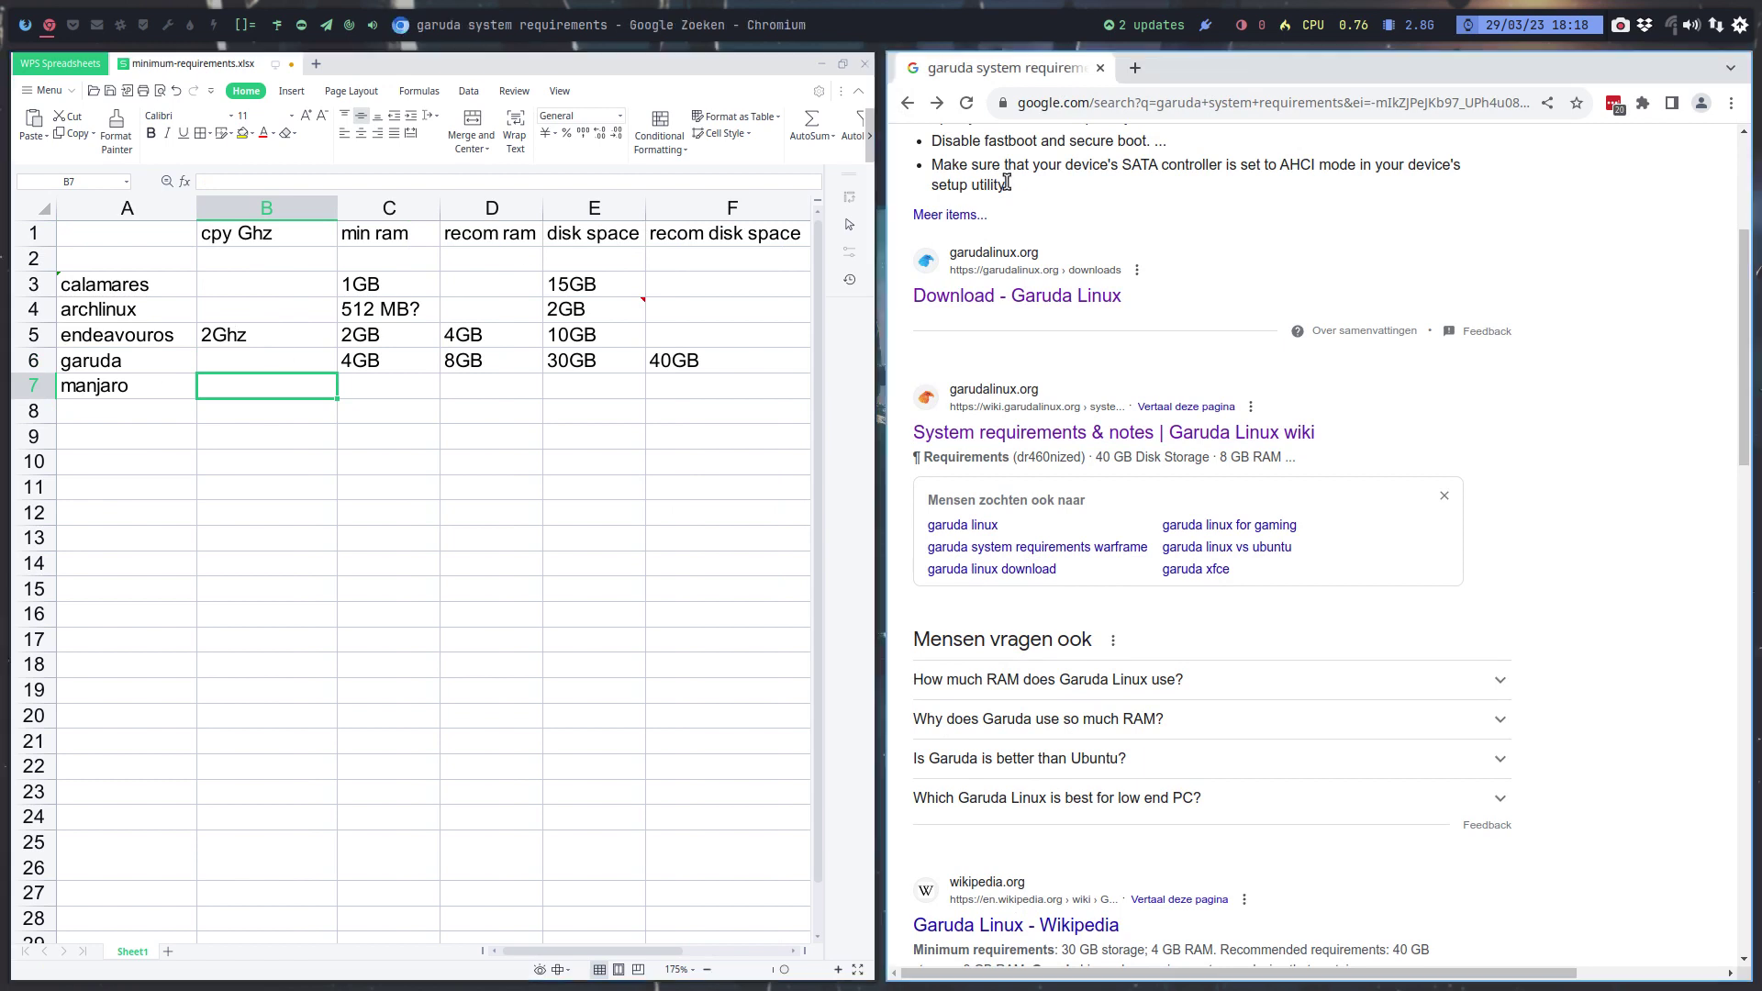
Switch to Chromium and search Google for "manjaro system requirements"
scroll(1092, 156, up, 4)
double_click(1084, 174)
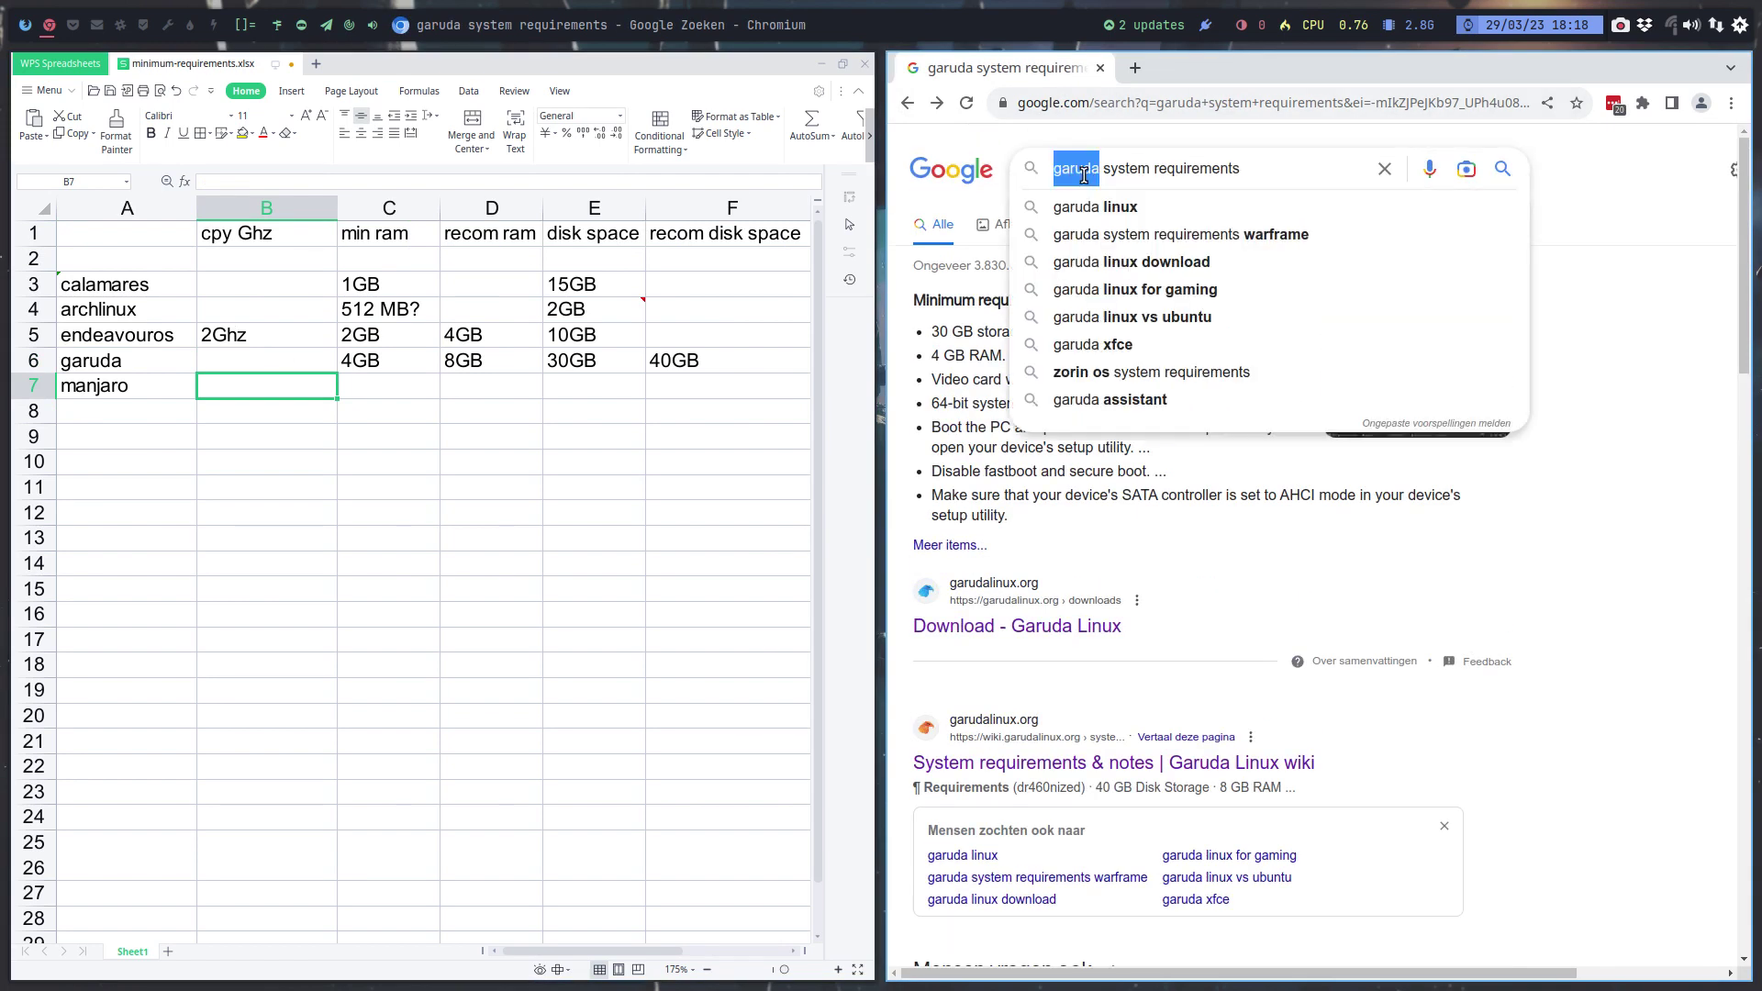
text(manjaor)
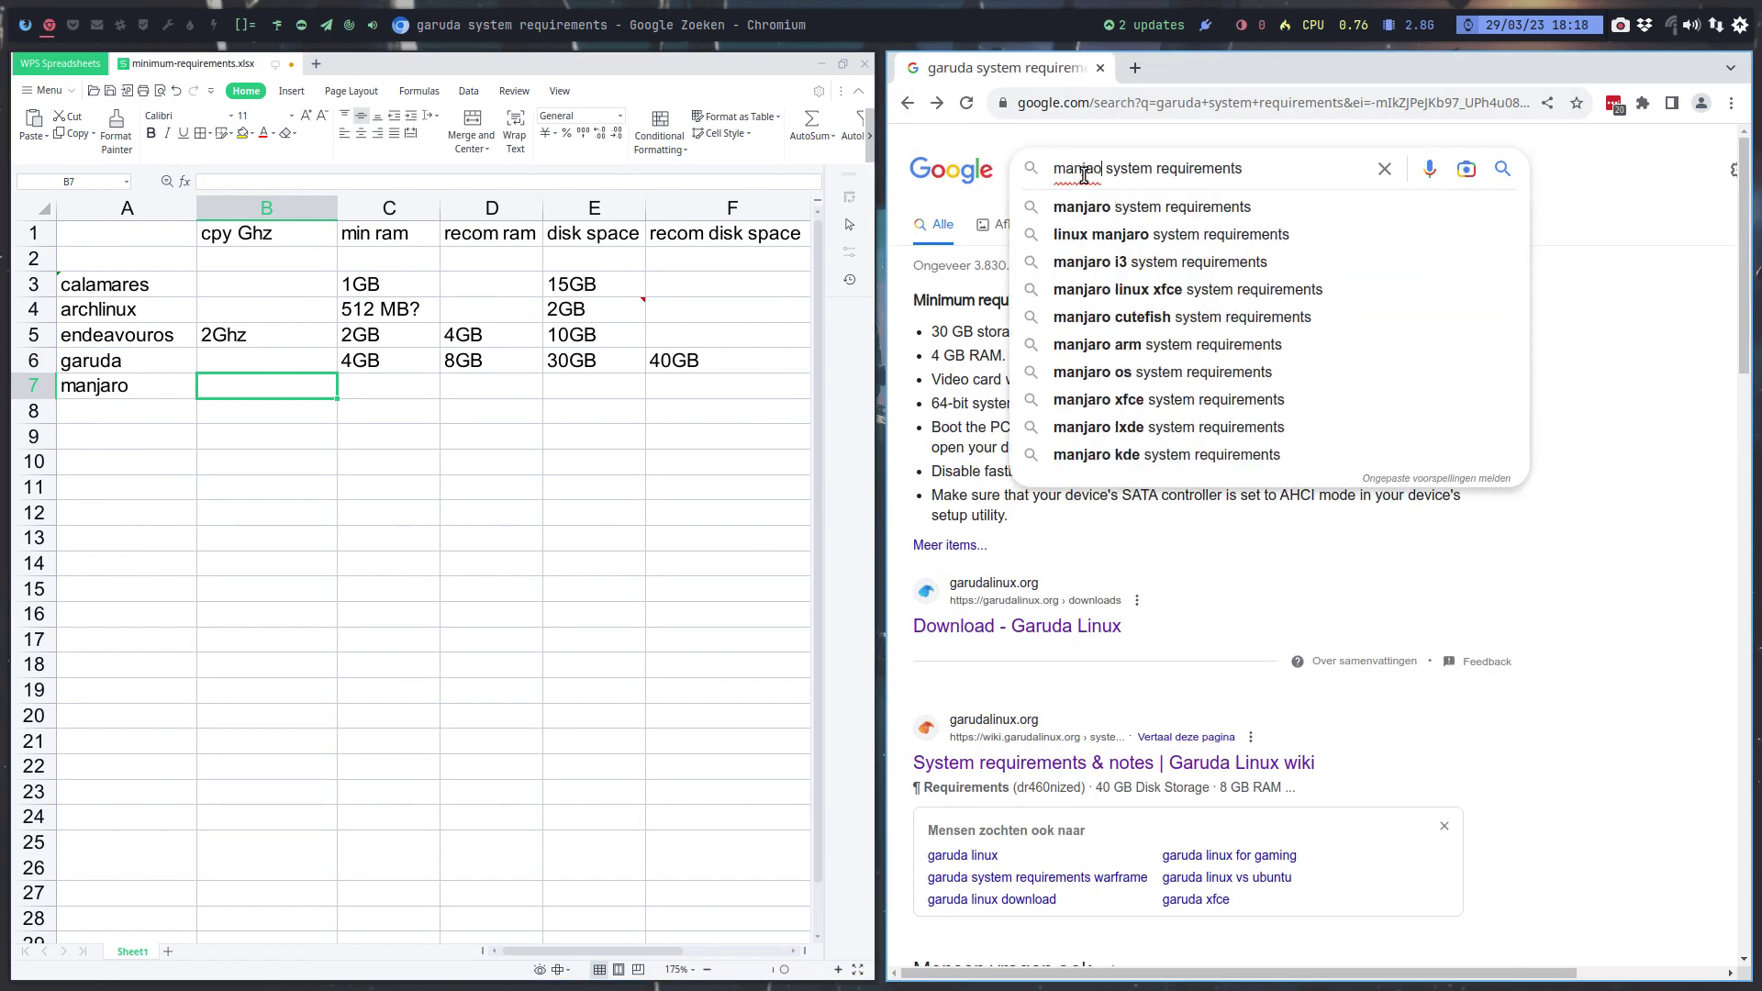
key(BackSpace)
key(BackSpace)
text(ro)
key(Return)
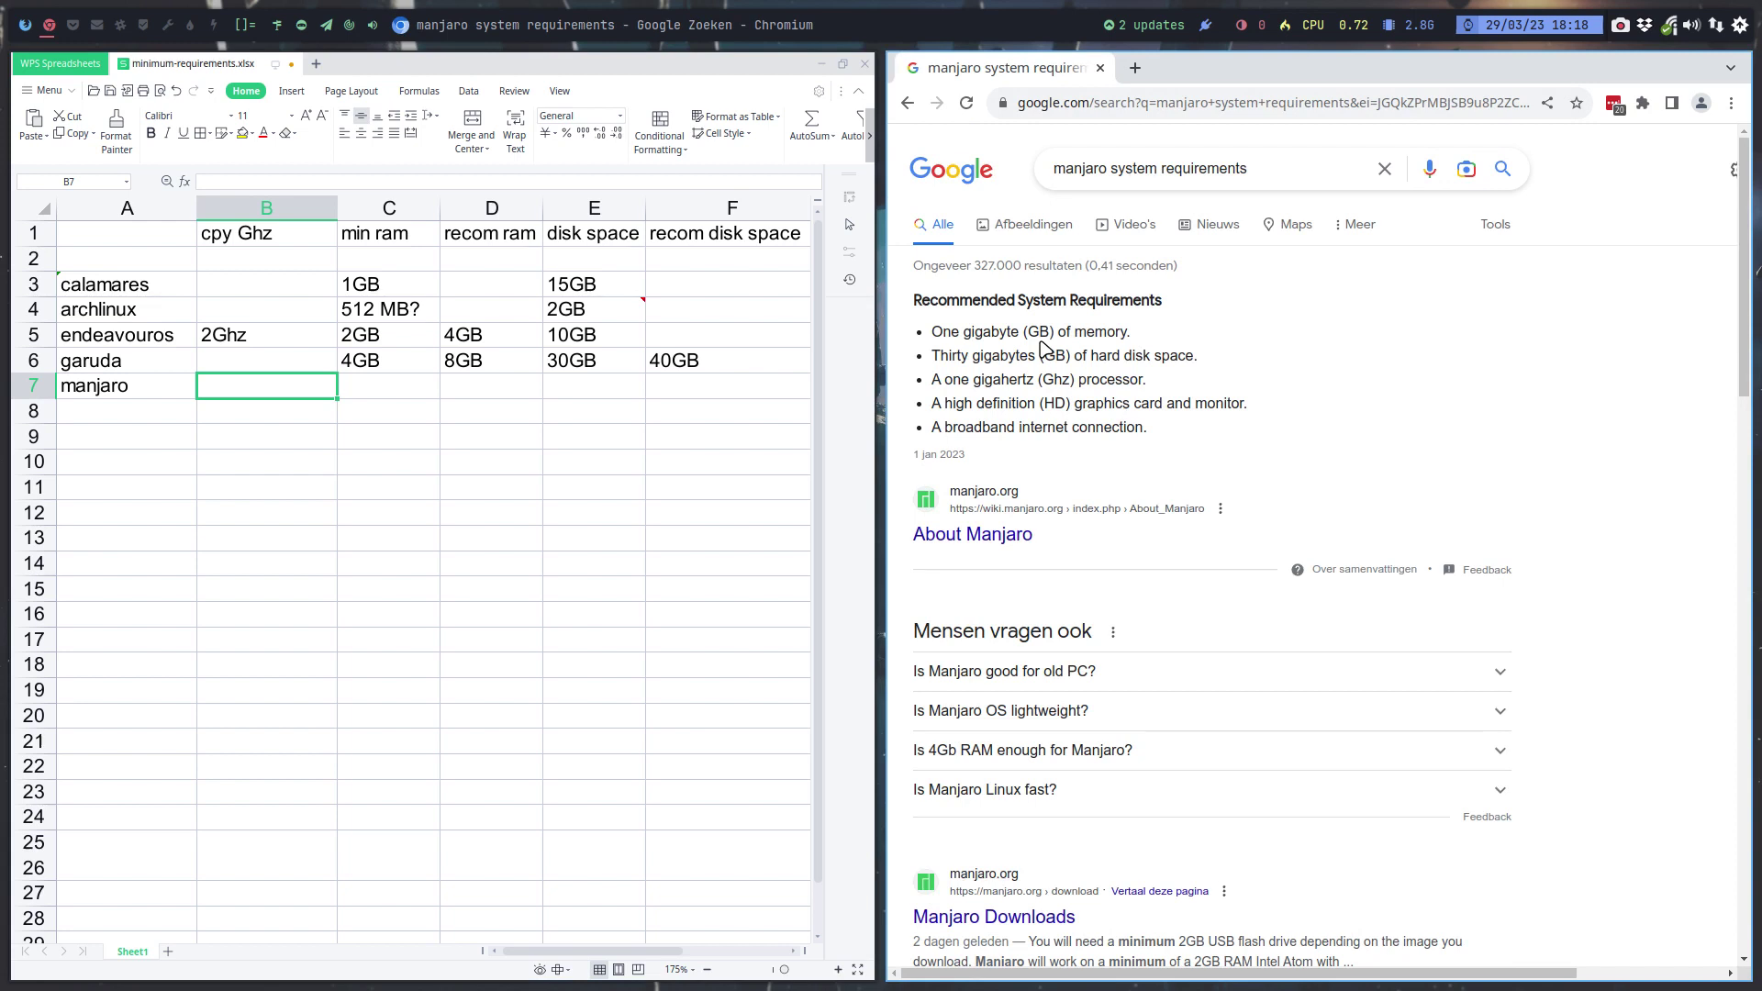
Switch to the WPS spreadsheet and enter 1GB minimum RAM and 30GB disk space in the manjaro row
click(393, 383)
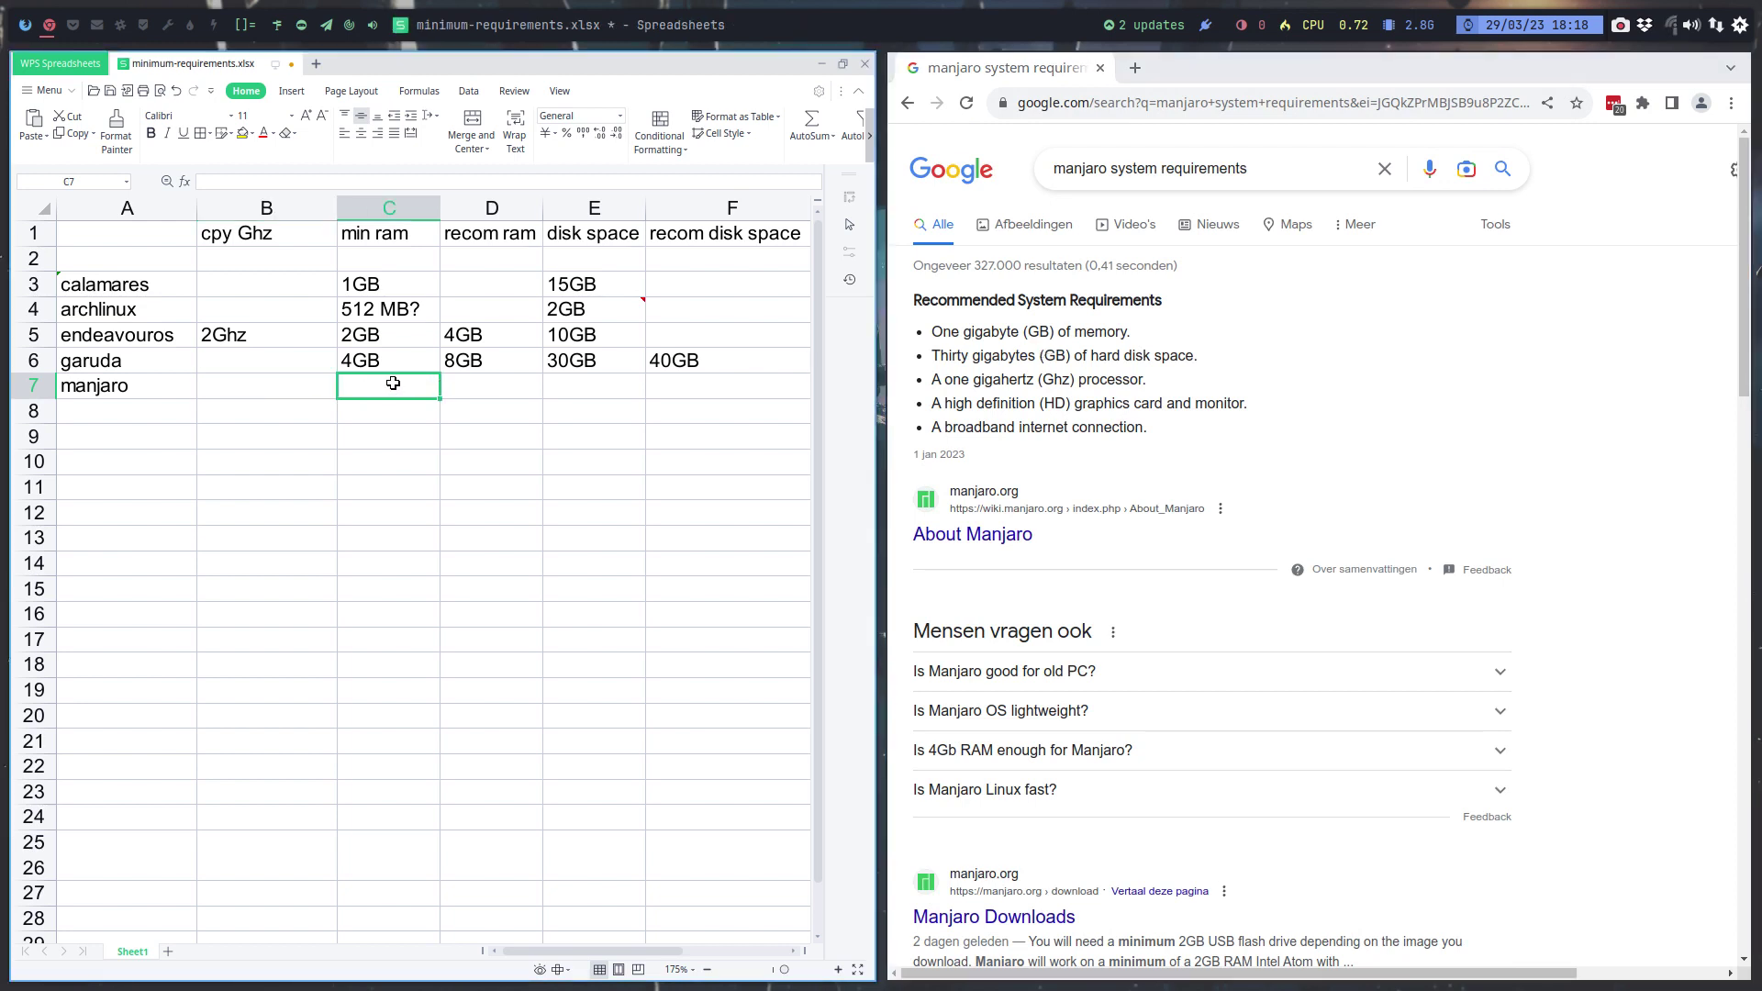
text(1GB)
key(Tab)
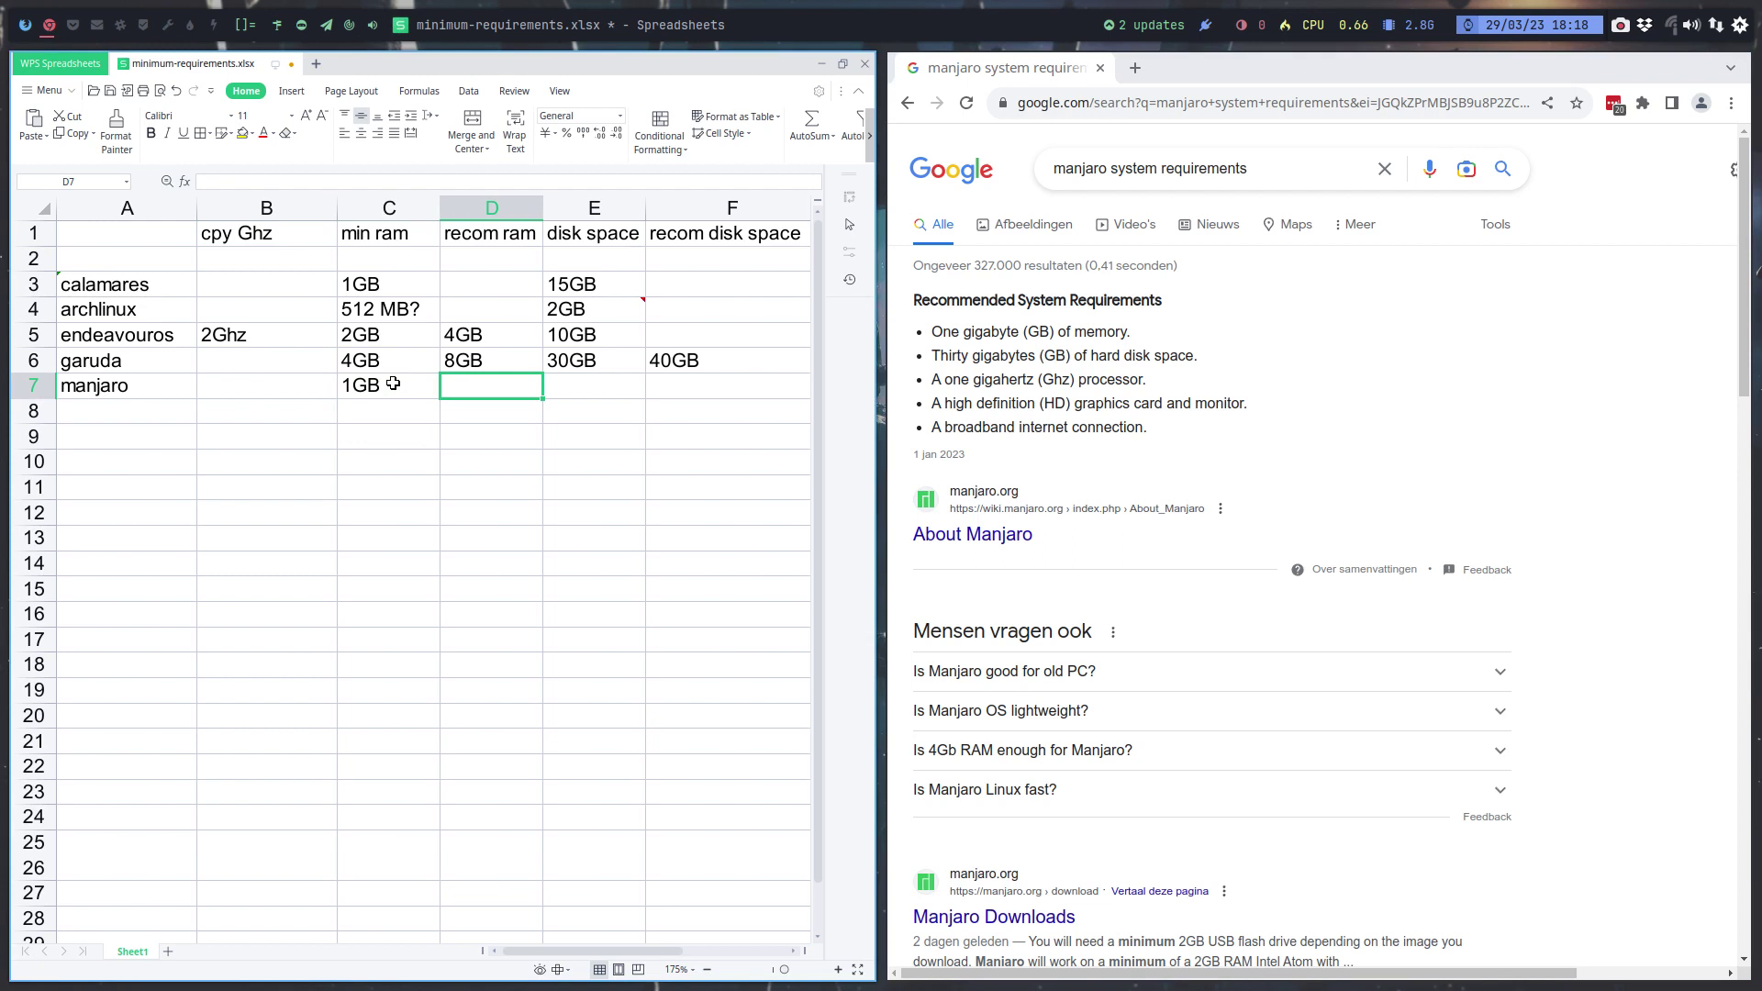
key(Tab)
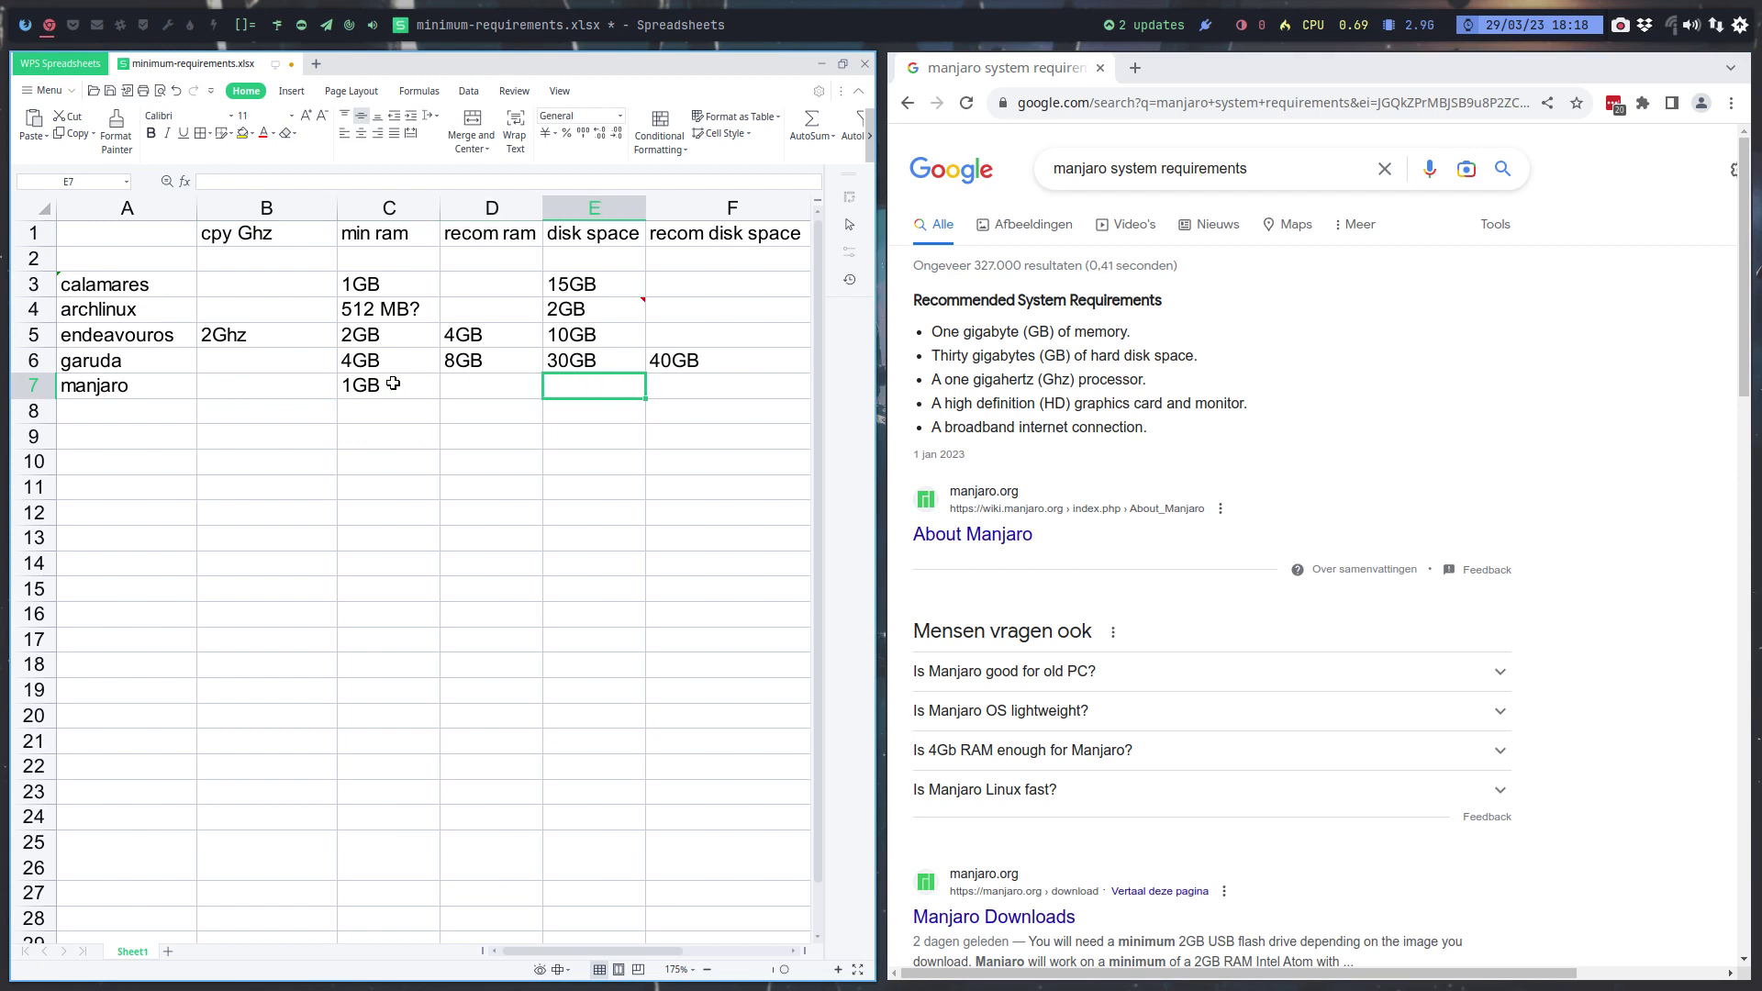
text(30GB)
Change the disk space header in E1 to "min disk space"
key(Up)
key(Up)
key(Up)
key(Up)
key(Up)
key(Up)
key(F2)
key(Left)
key(Left)
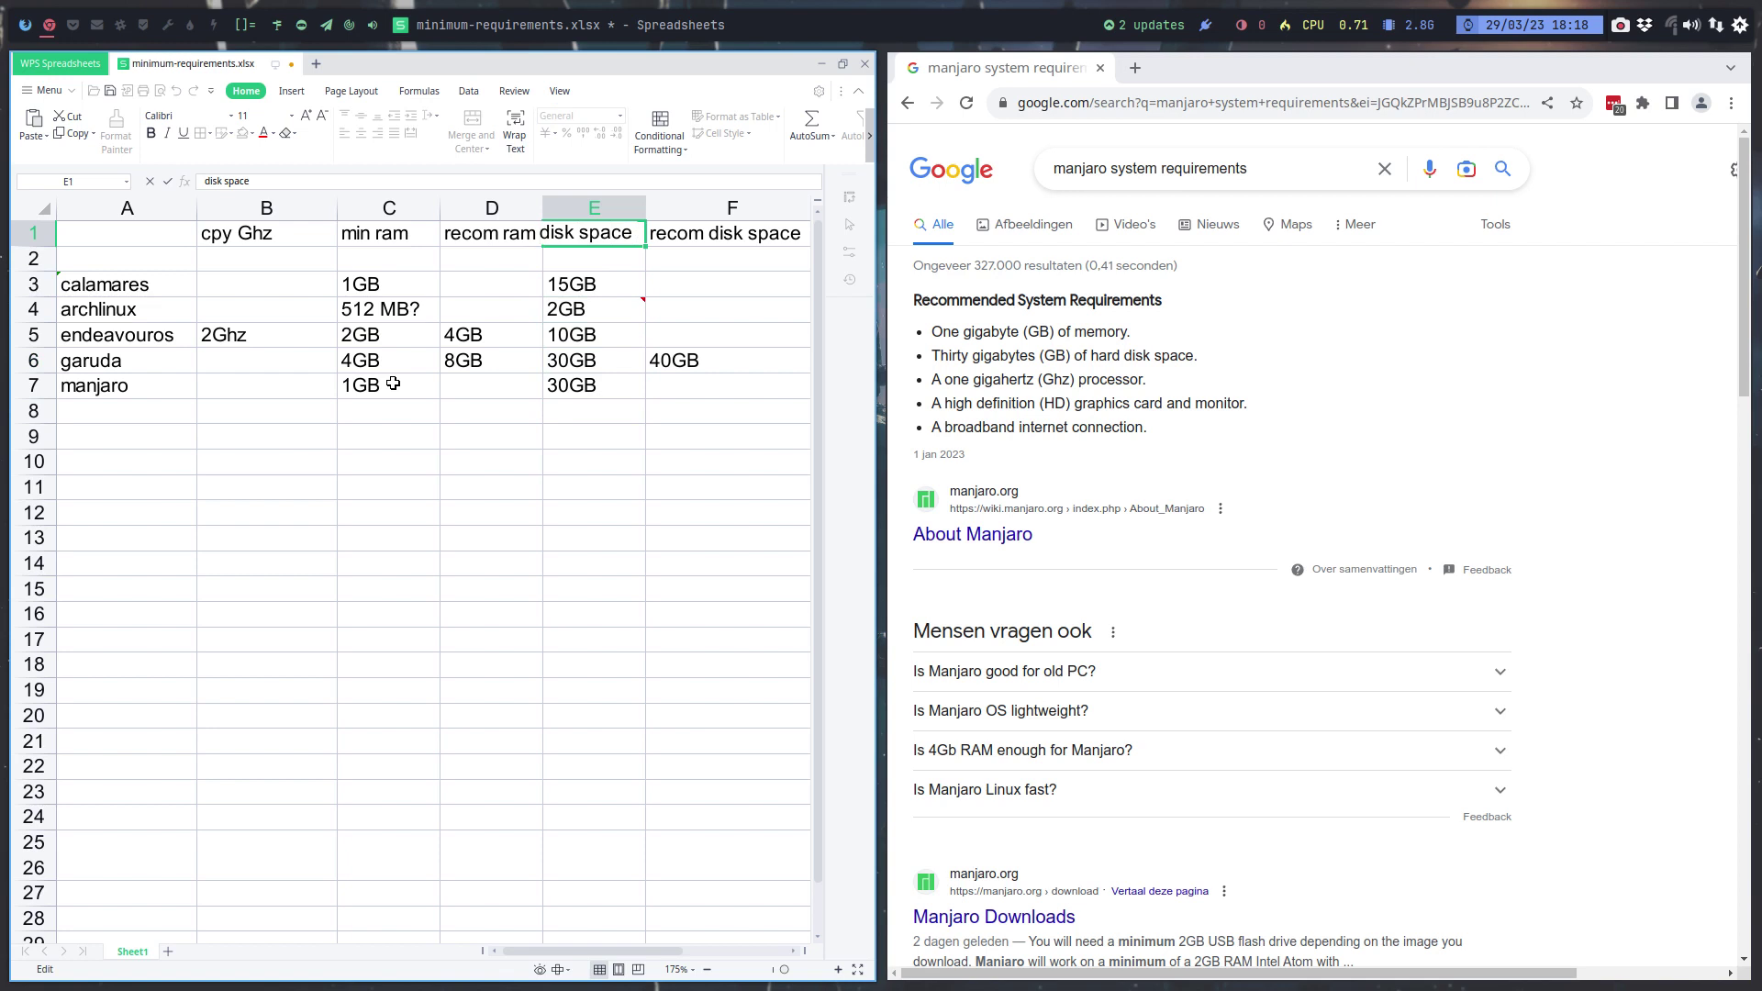
key(Home)
text(min)
key(Return)
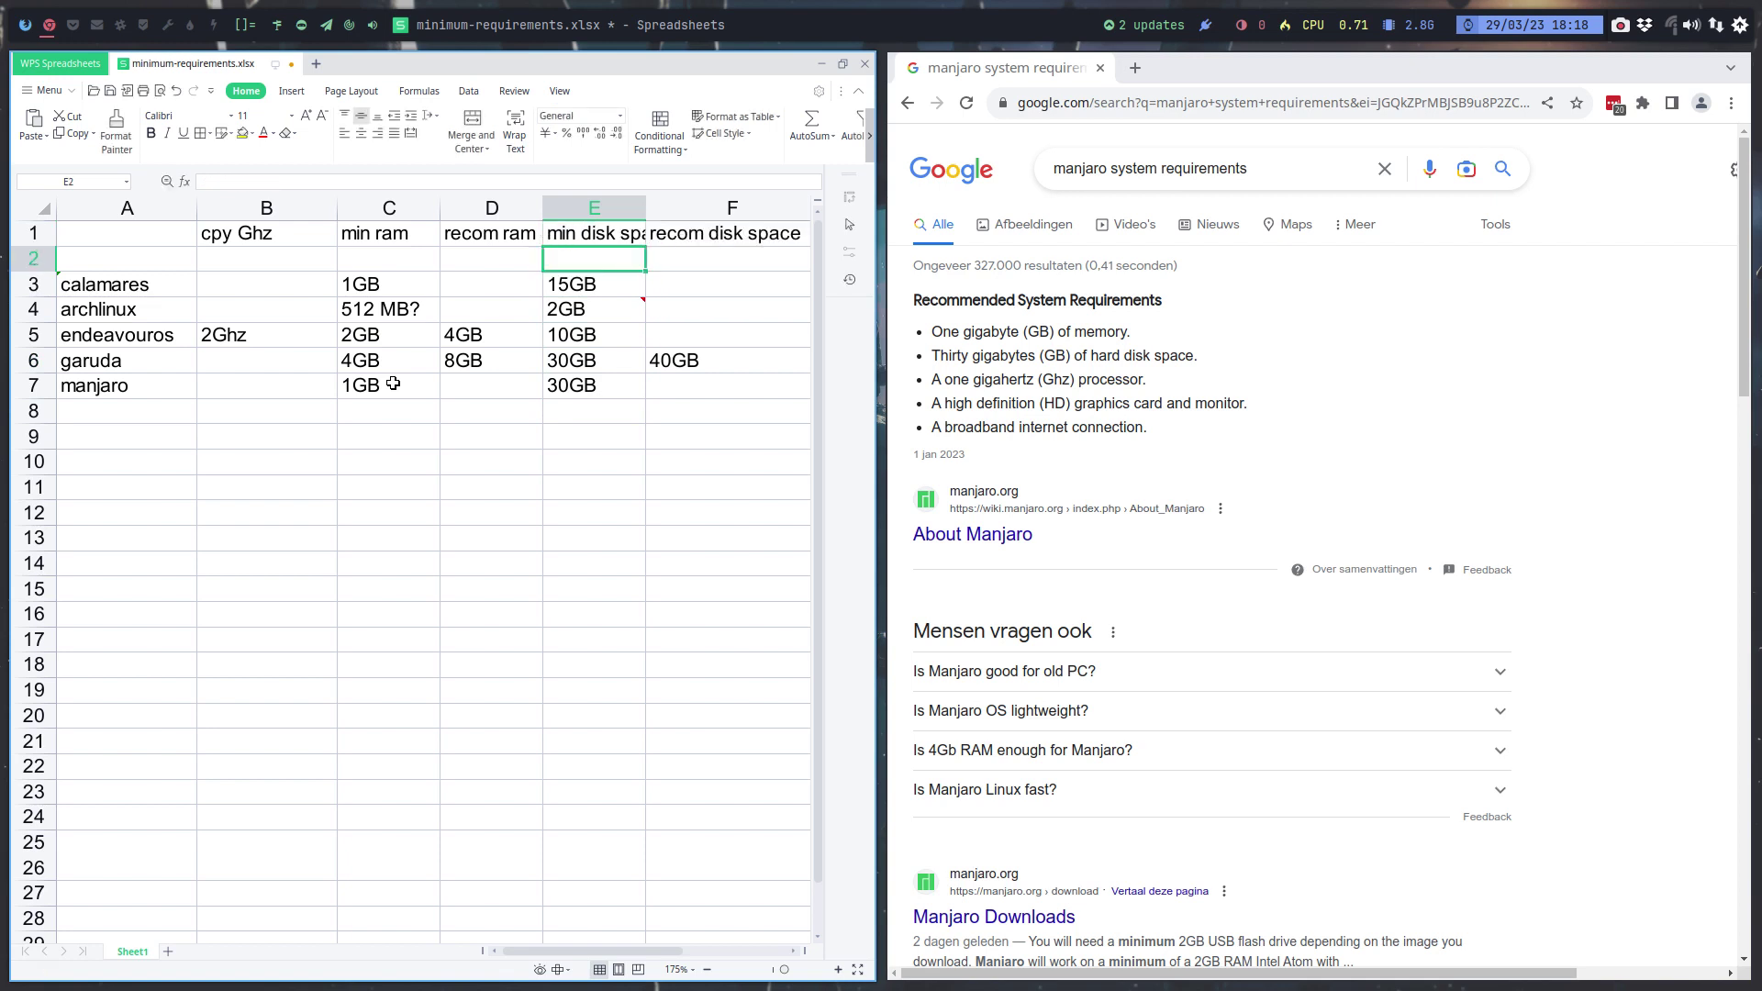
Wrap the text of the disk space headers in E1 and F1, and narrow column F so its header breaks over two lines
click(603, 235)
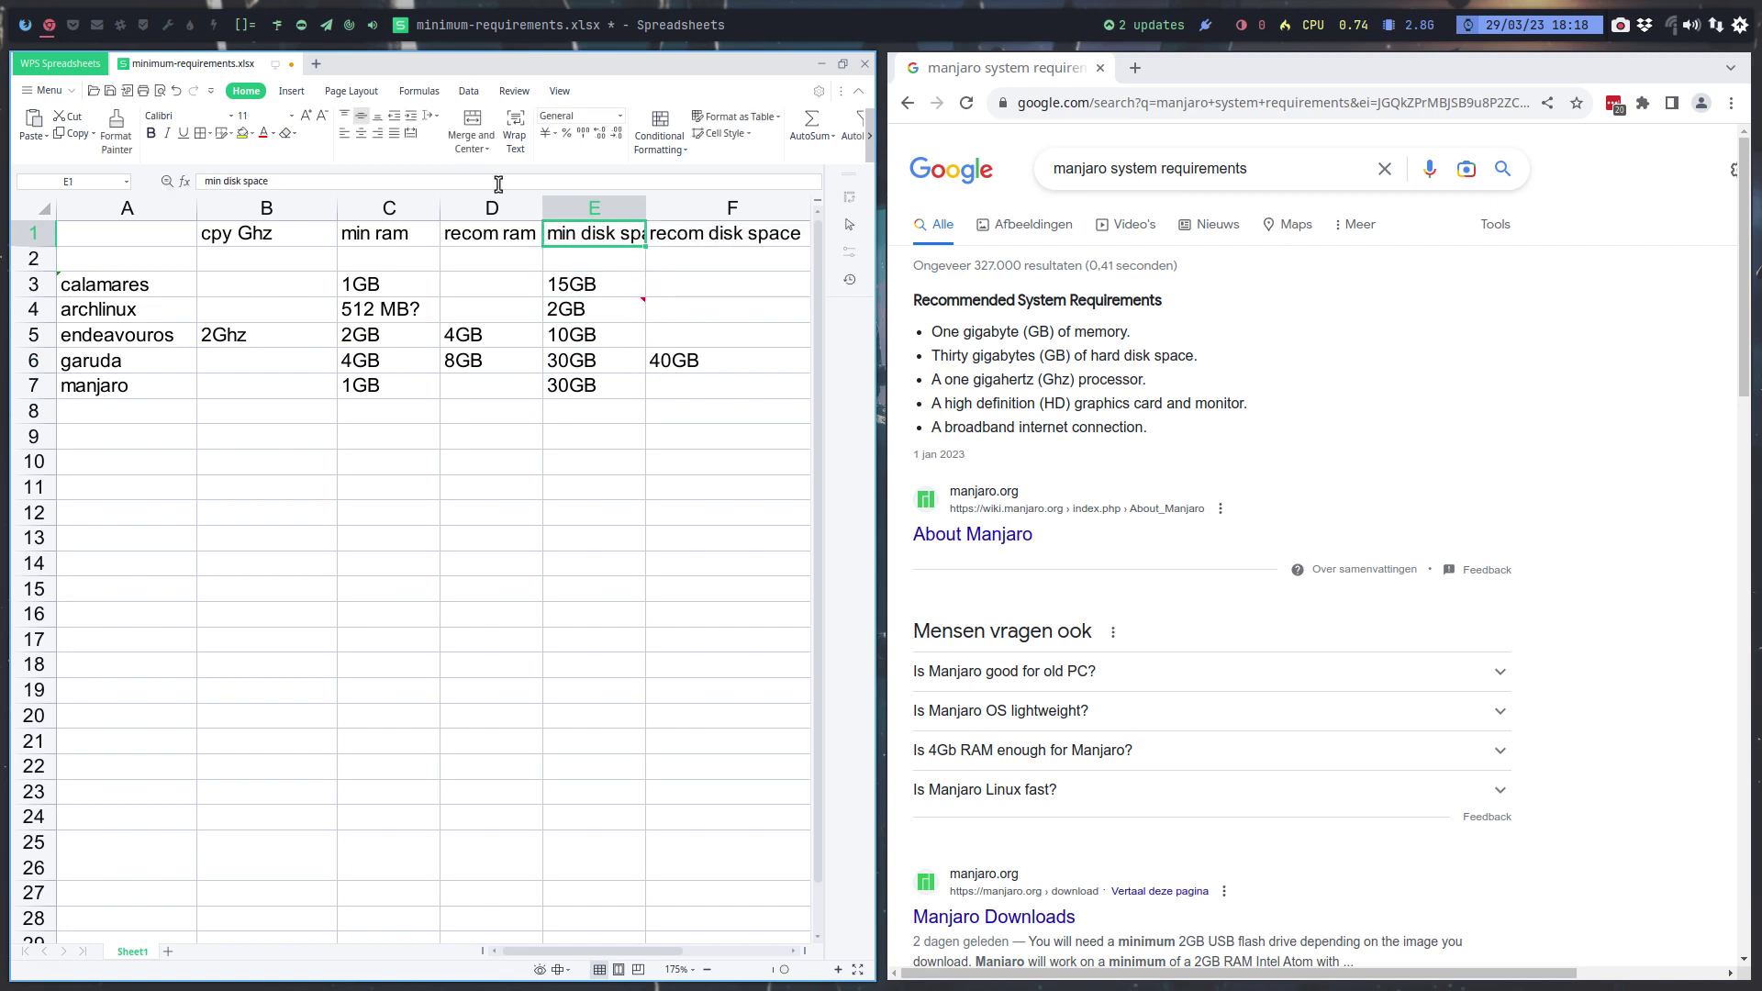
click(515, 135)
click(710, 254)
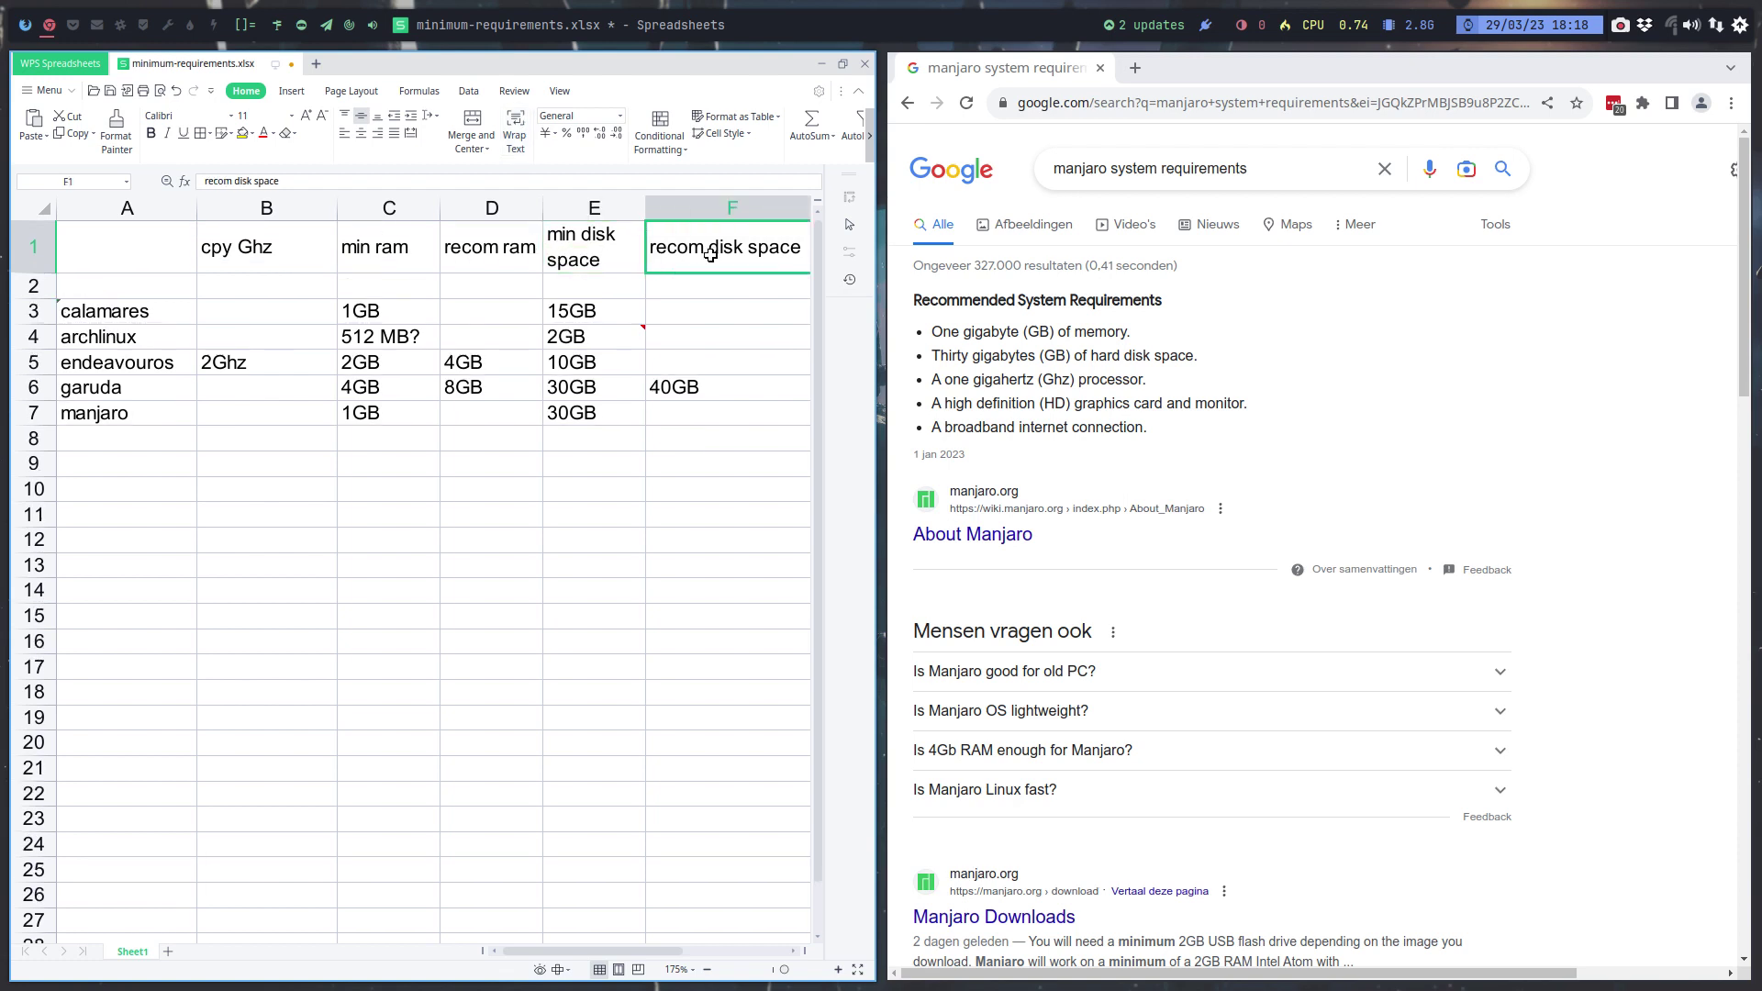
click(515, 136)
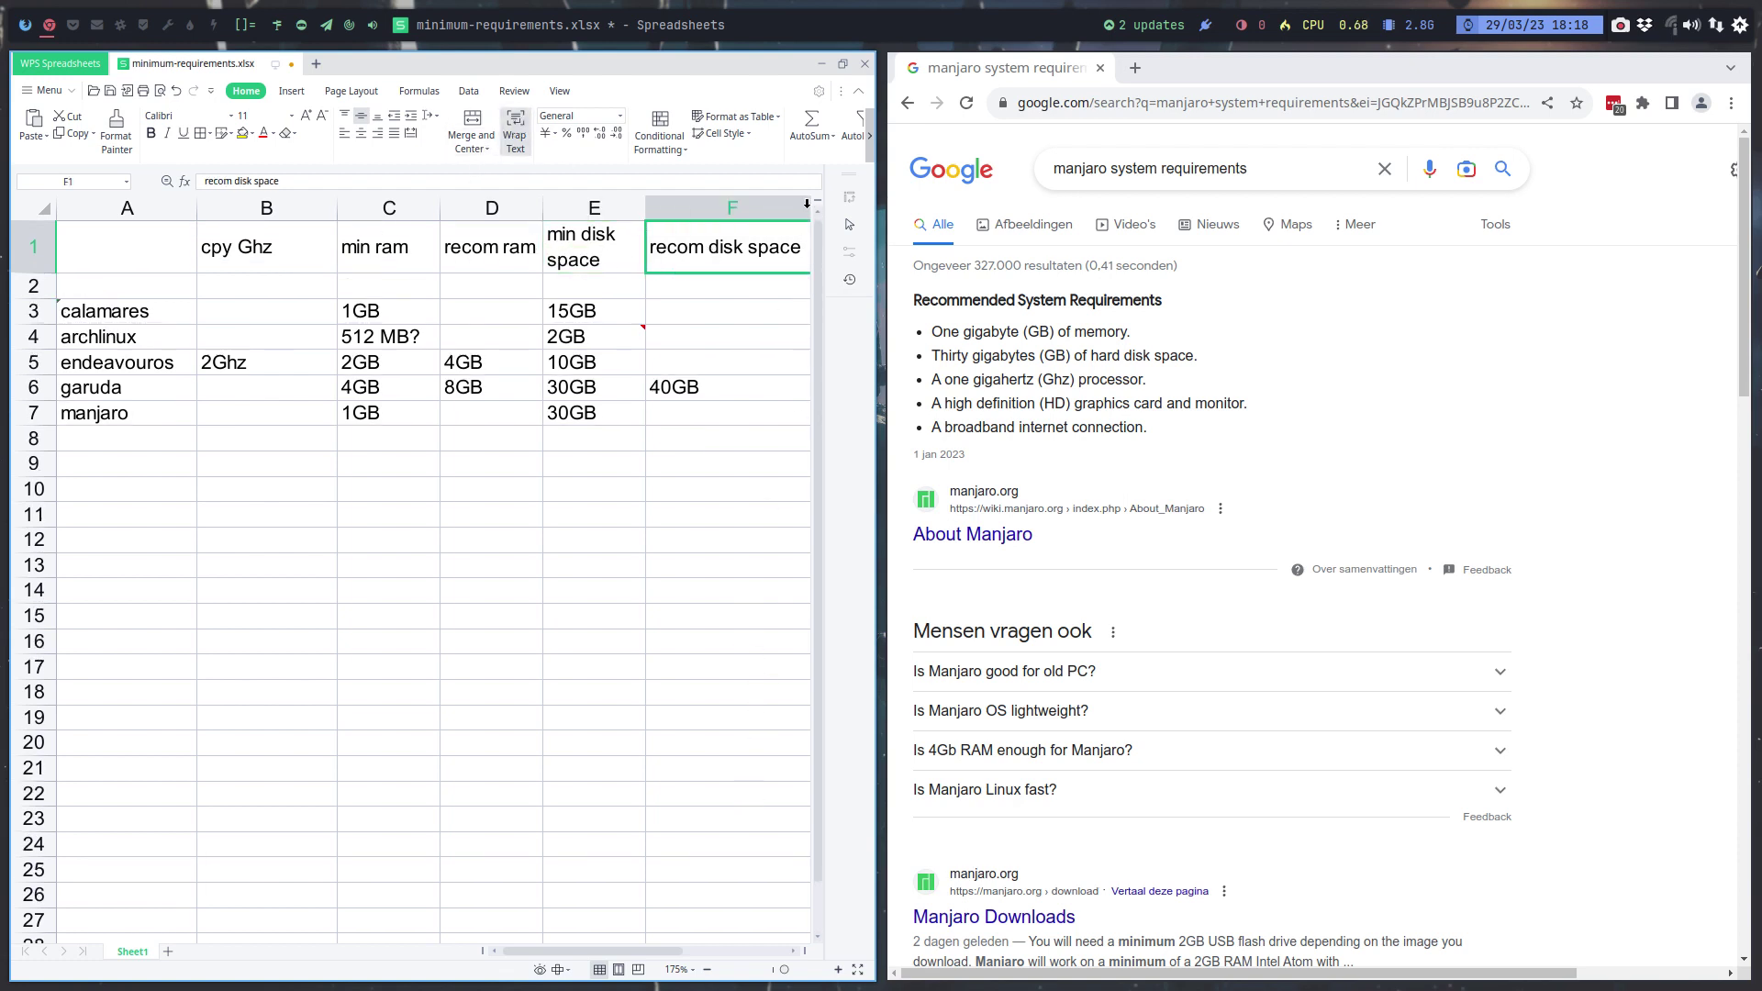
click(709, 384)
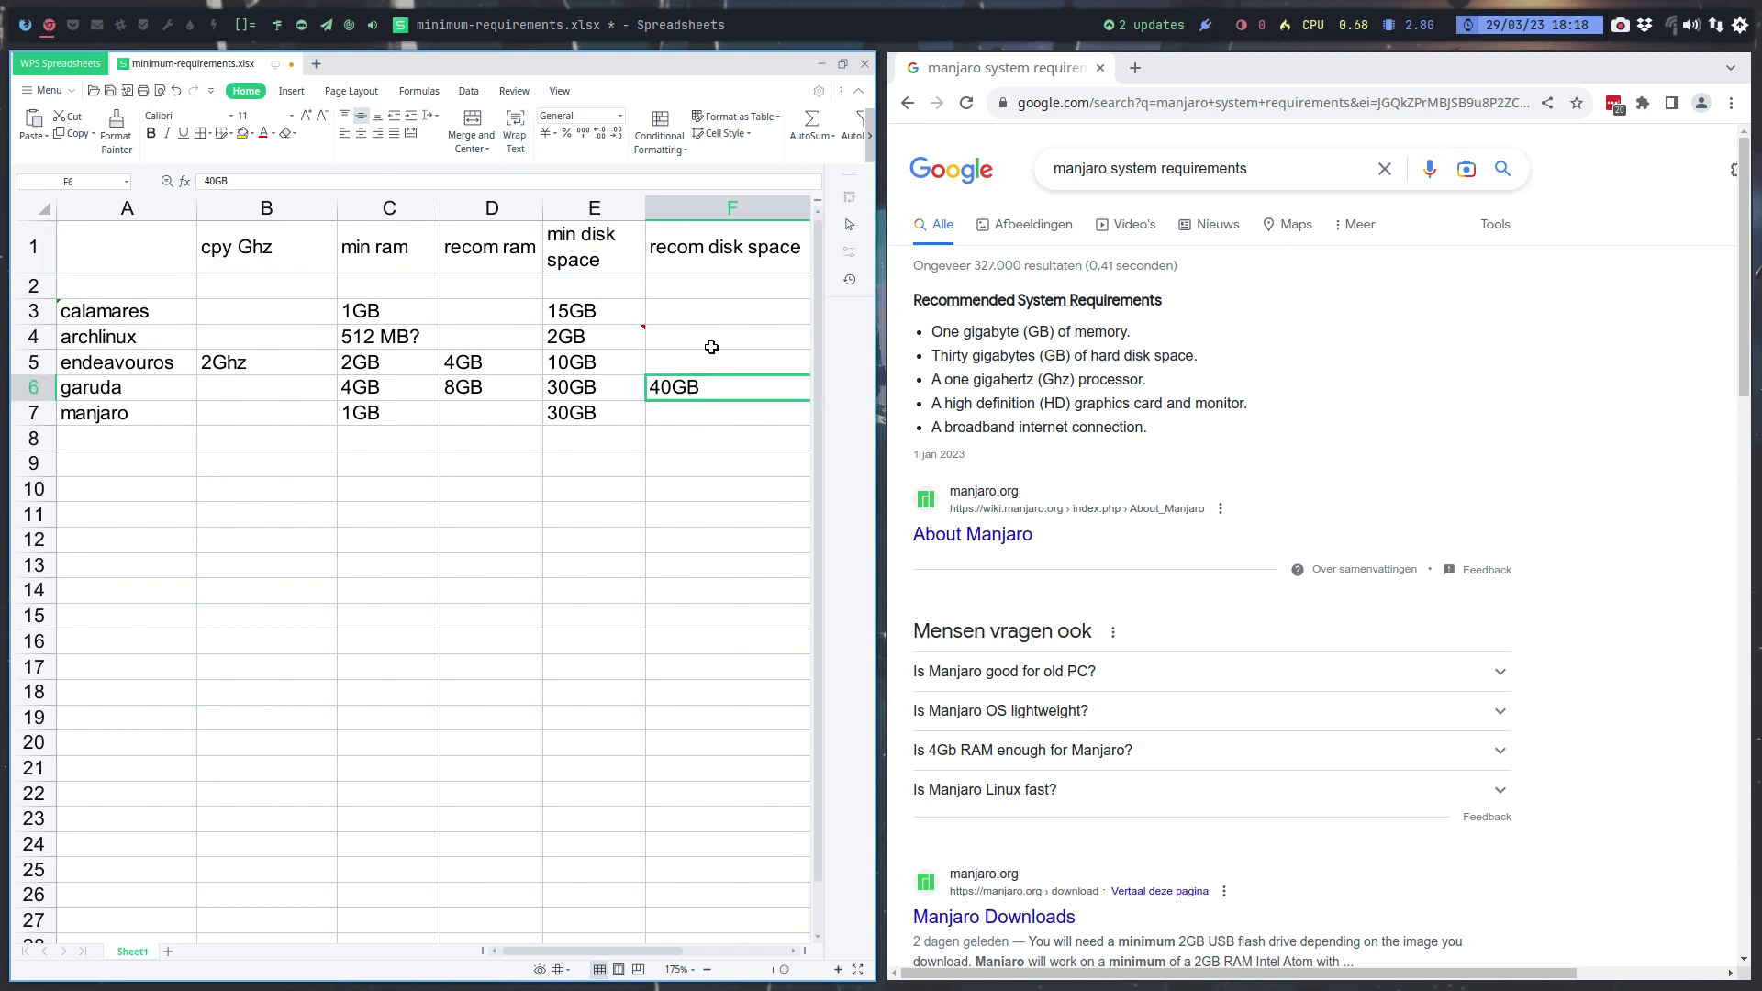
drag(677, 952, 694, 952)
drag(744, 207, 675, 209)
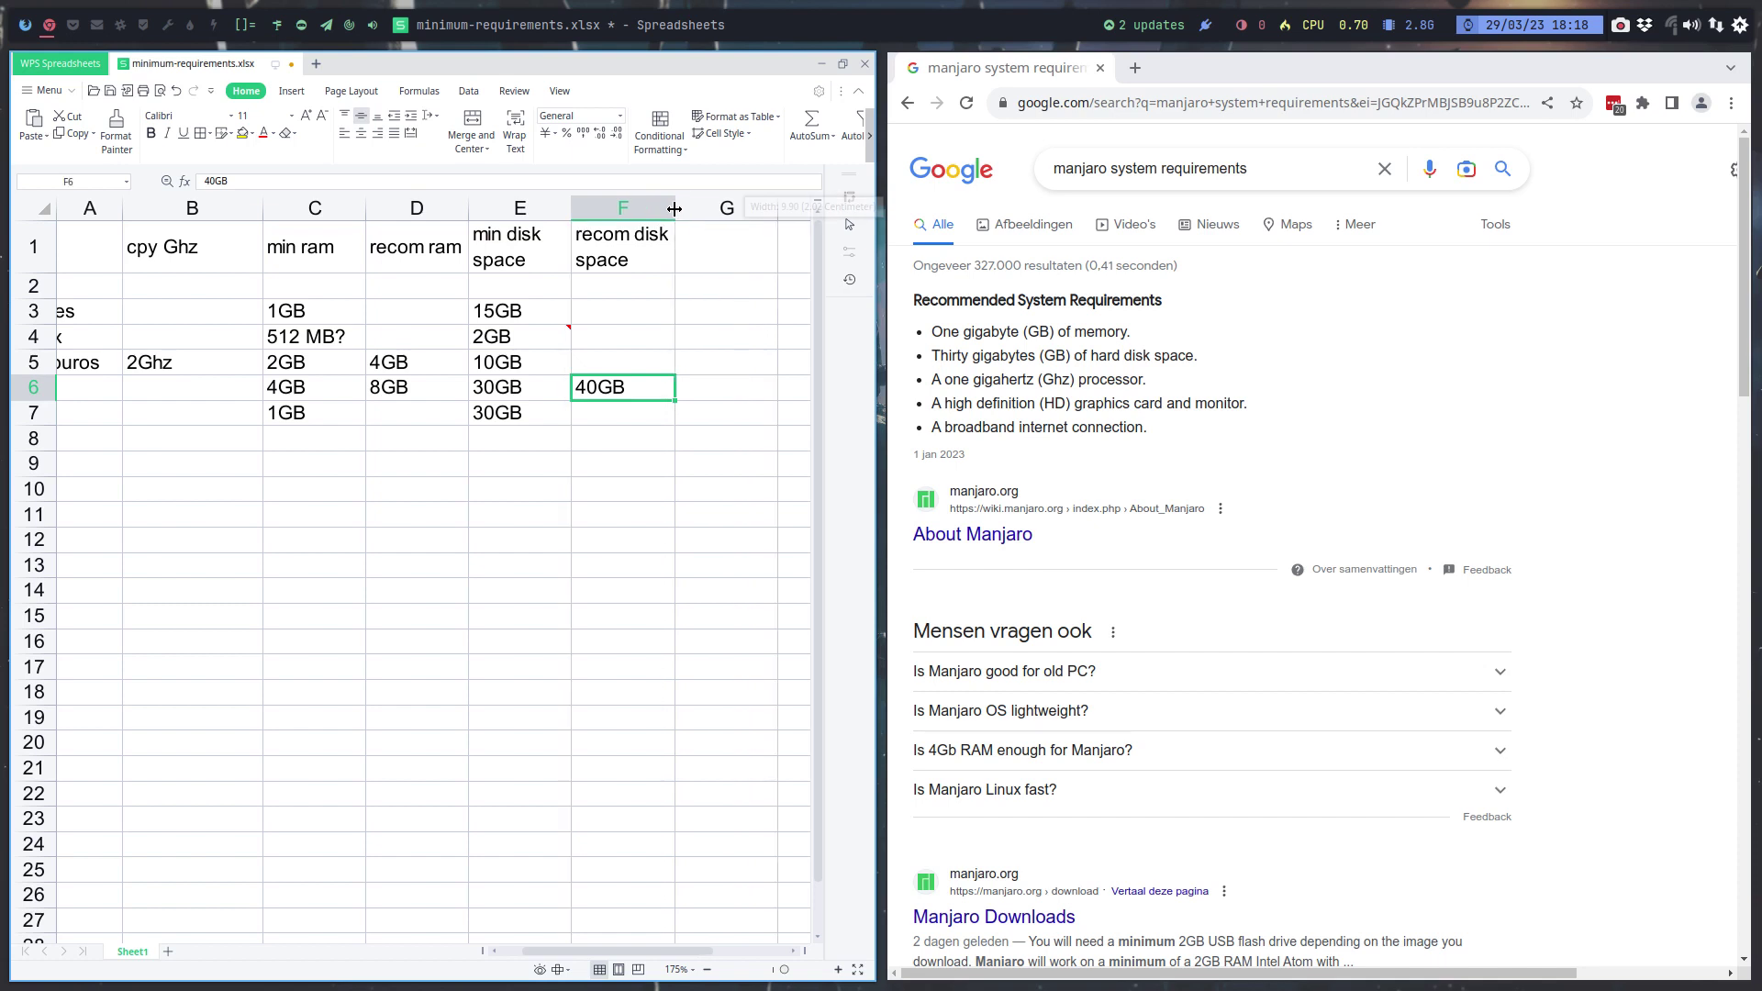
Center the text of the whole header row 1 horizontally
click(34, 244)
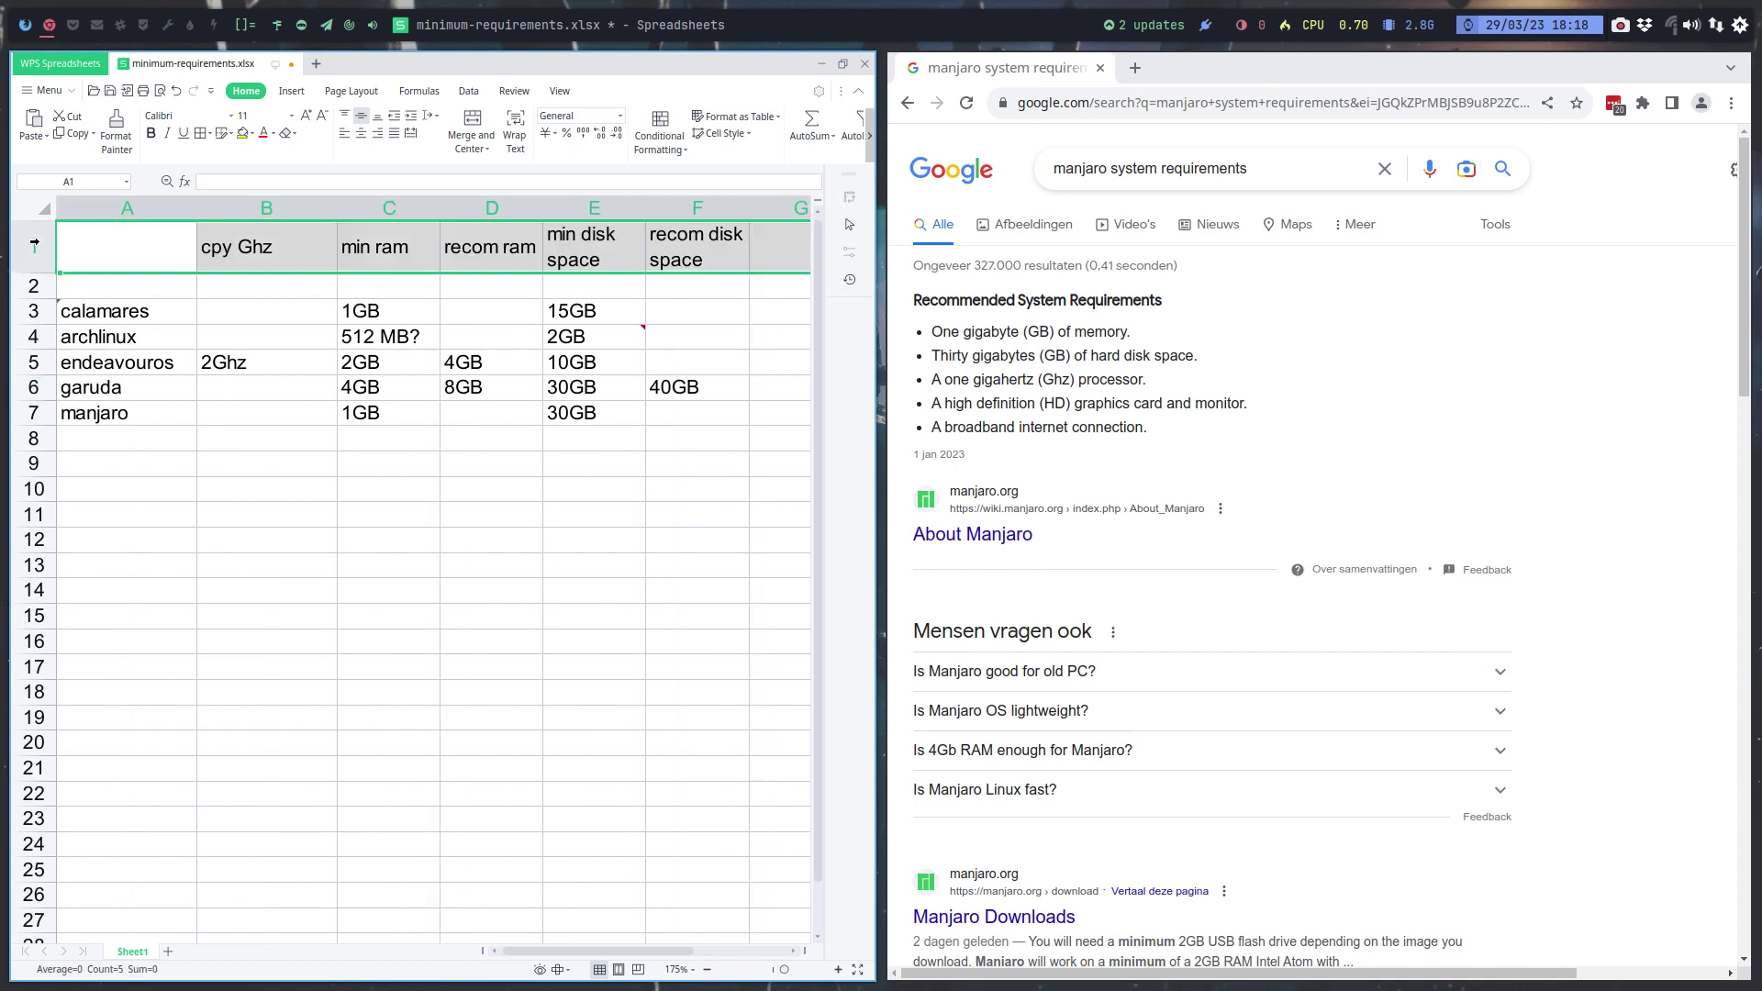
click(361, 133)
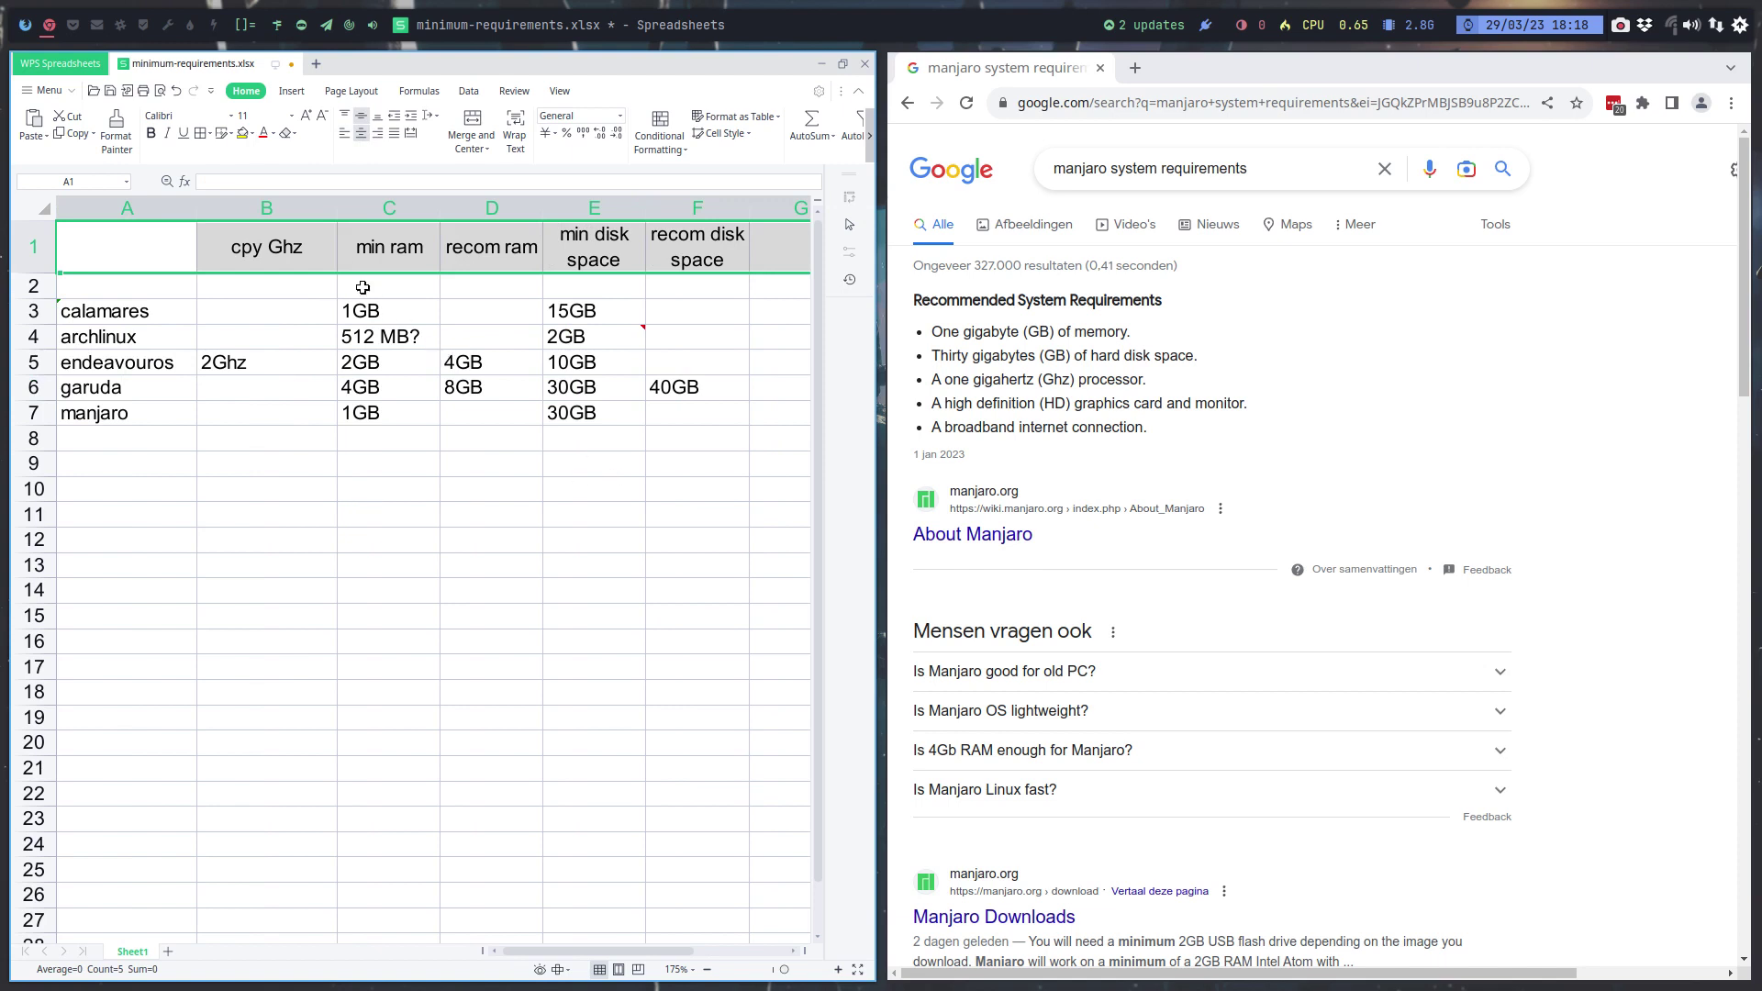
click(273, 133)
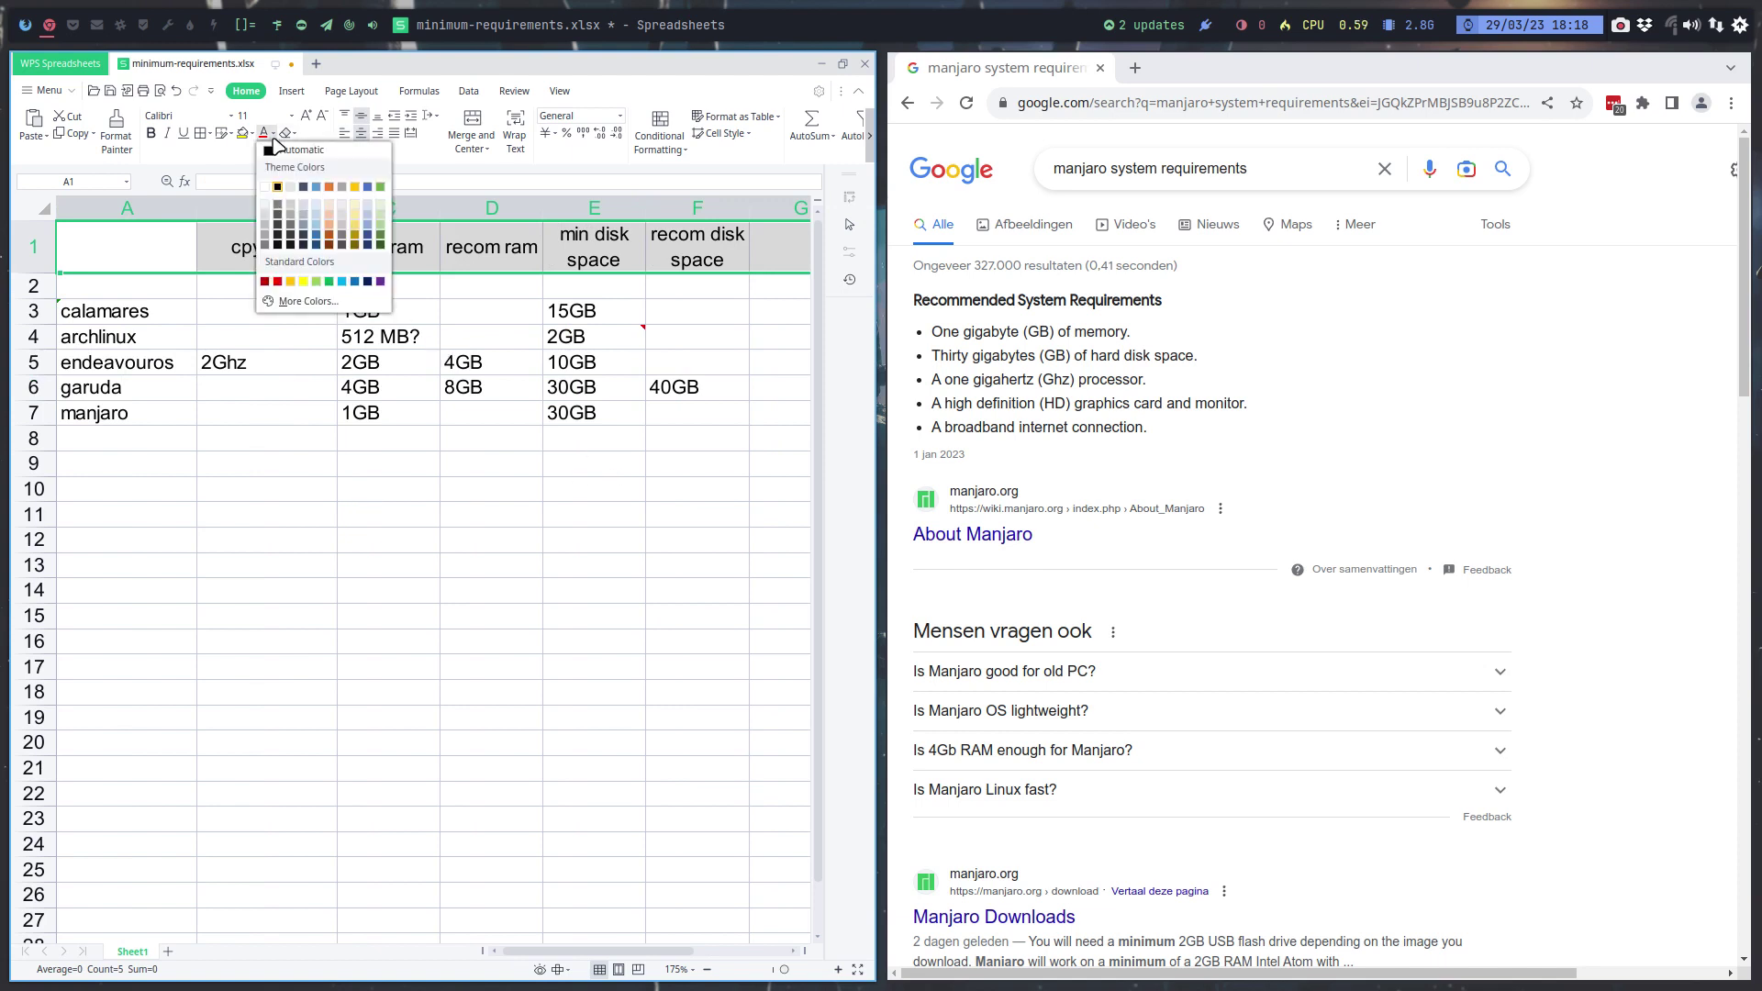
click(266, 230)
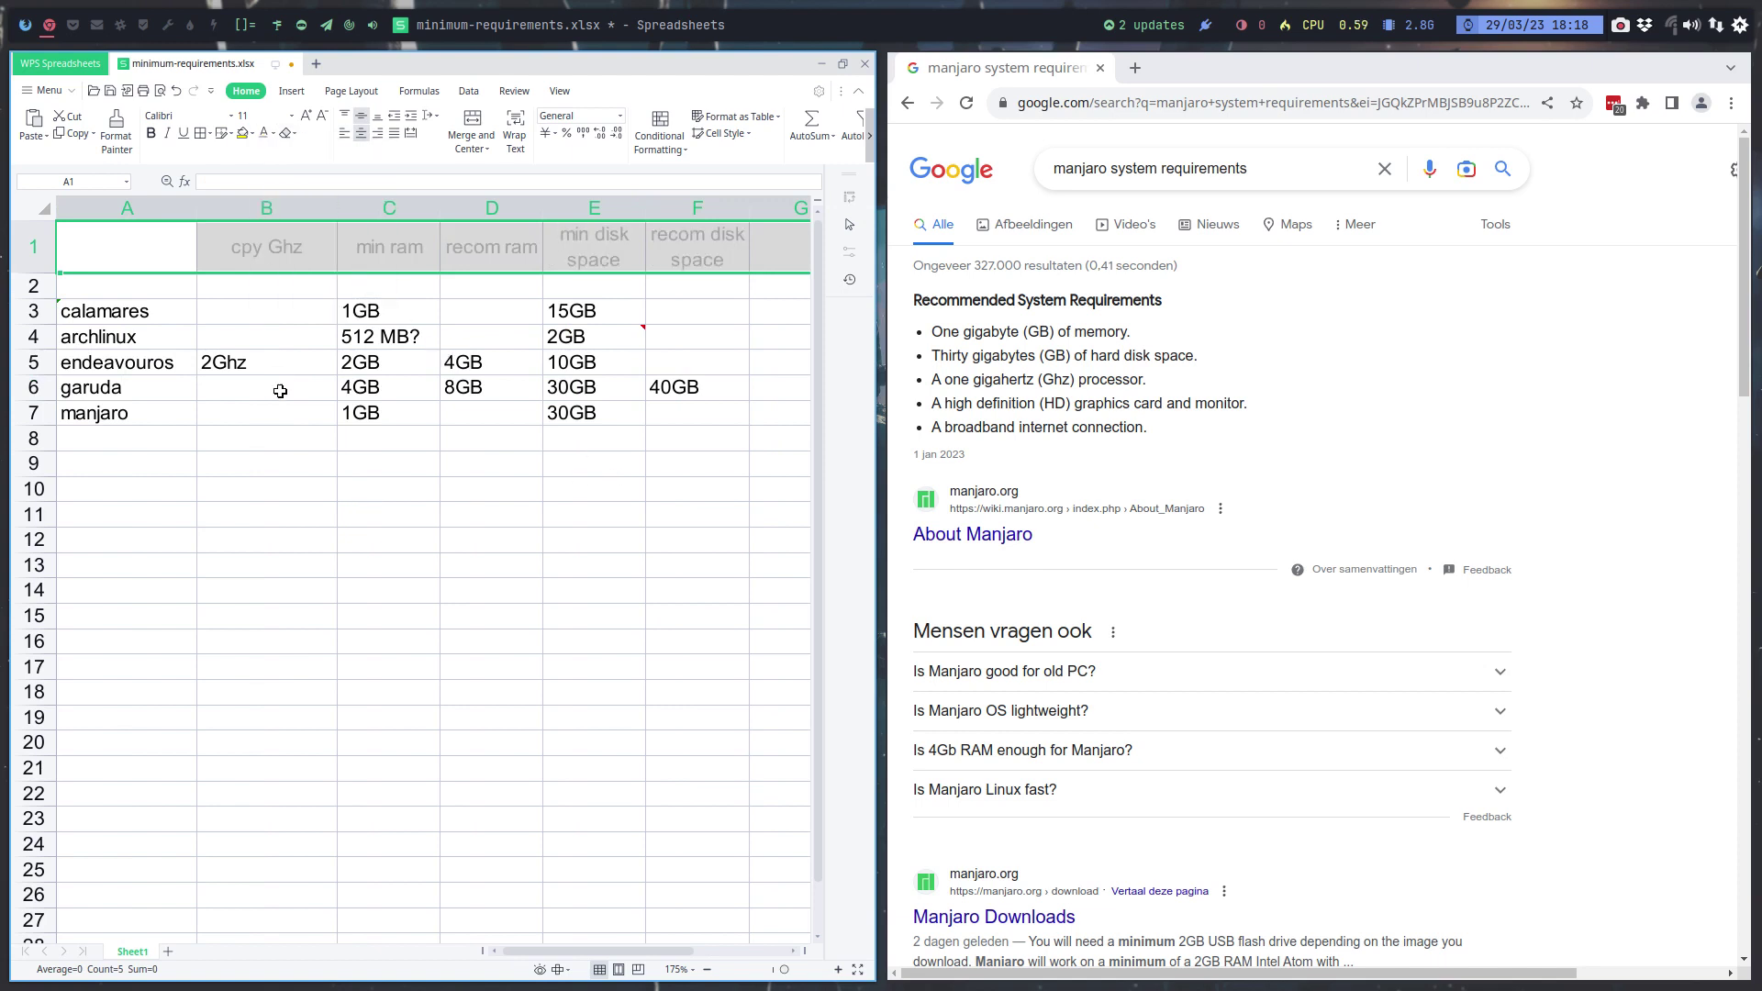
click(272, 133)
click(287, 150)
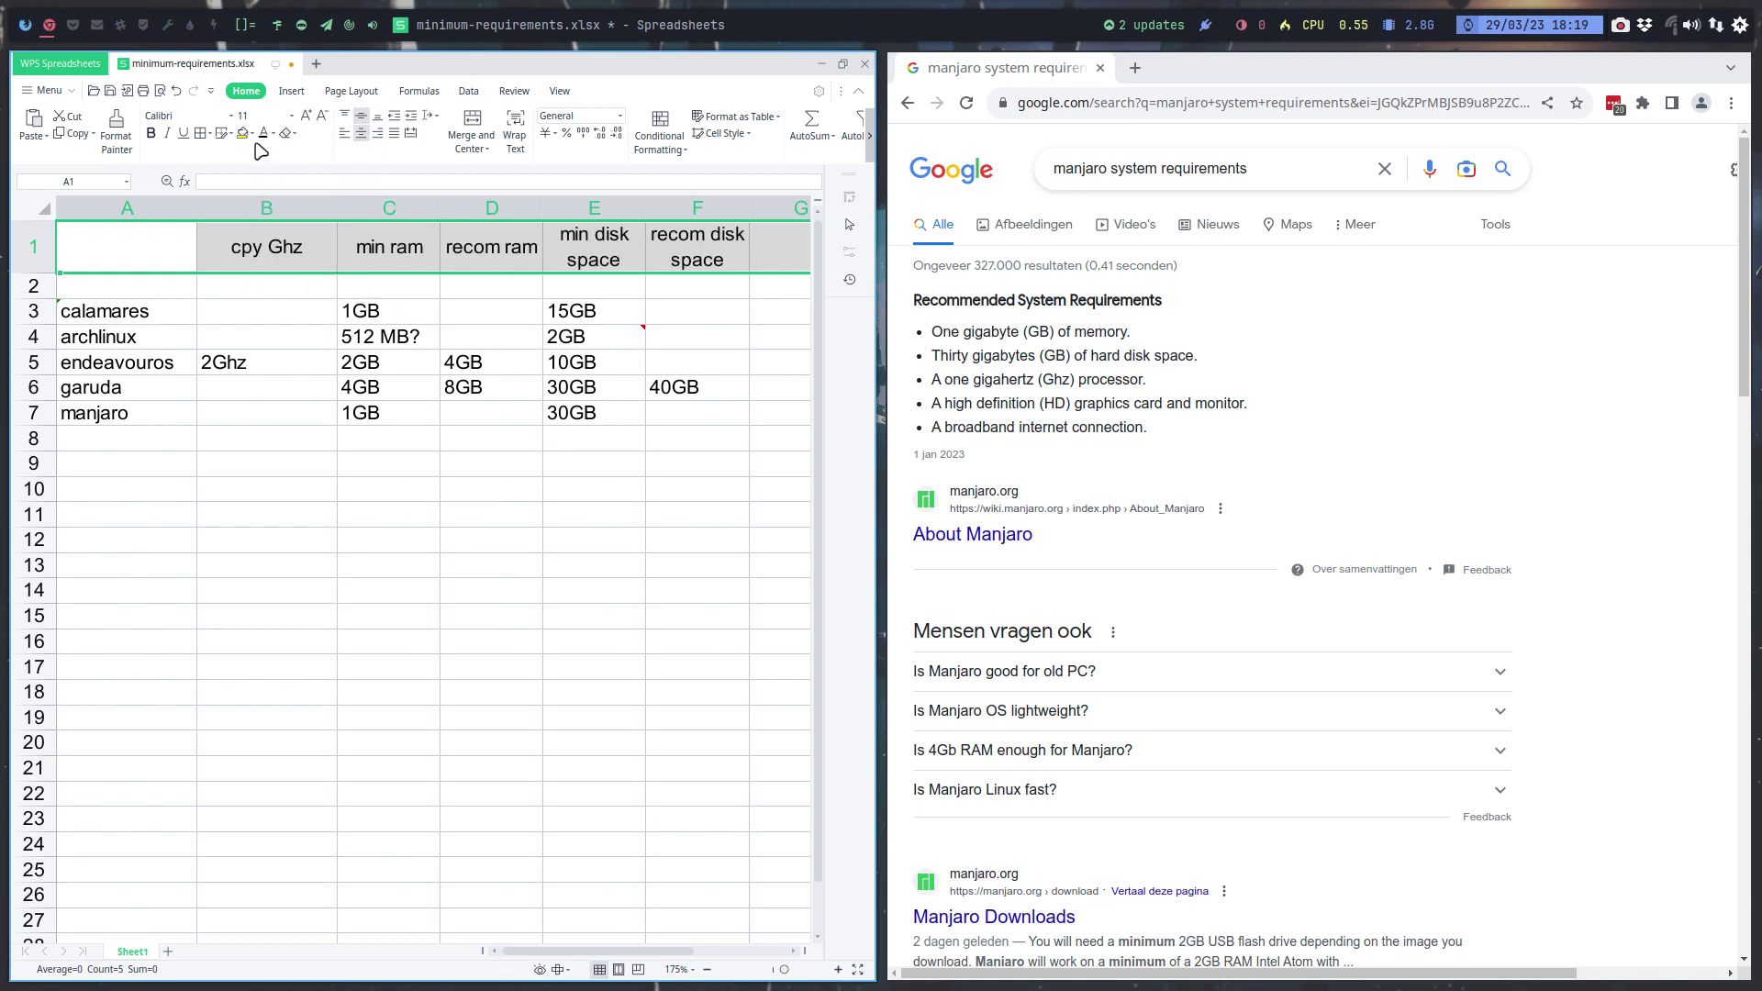
Fill the whole header row 1 with a gray background color
click(251, 133)
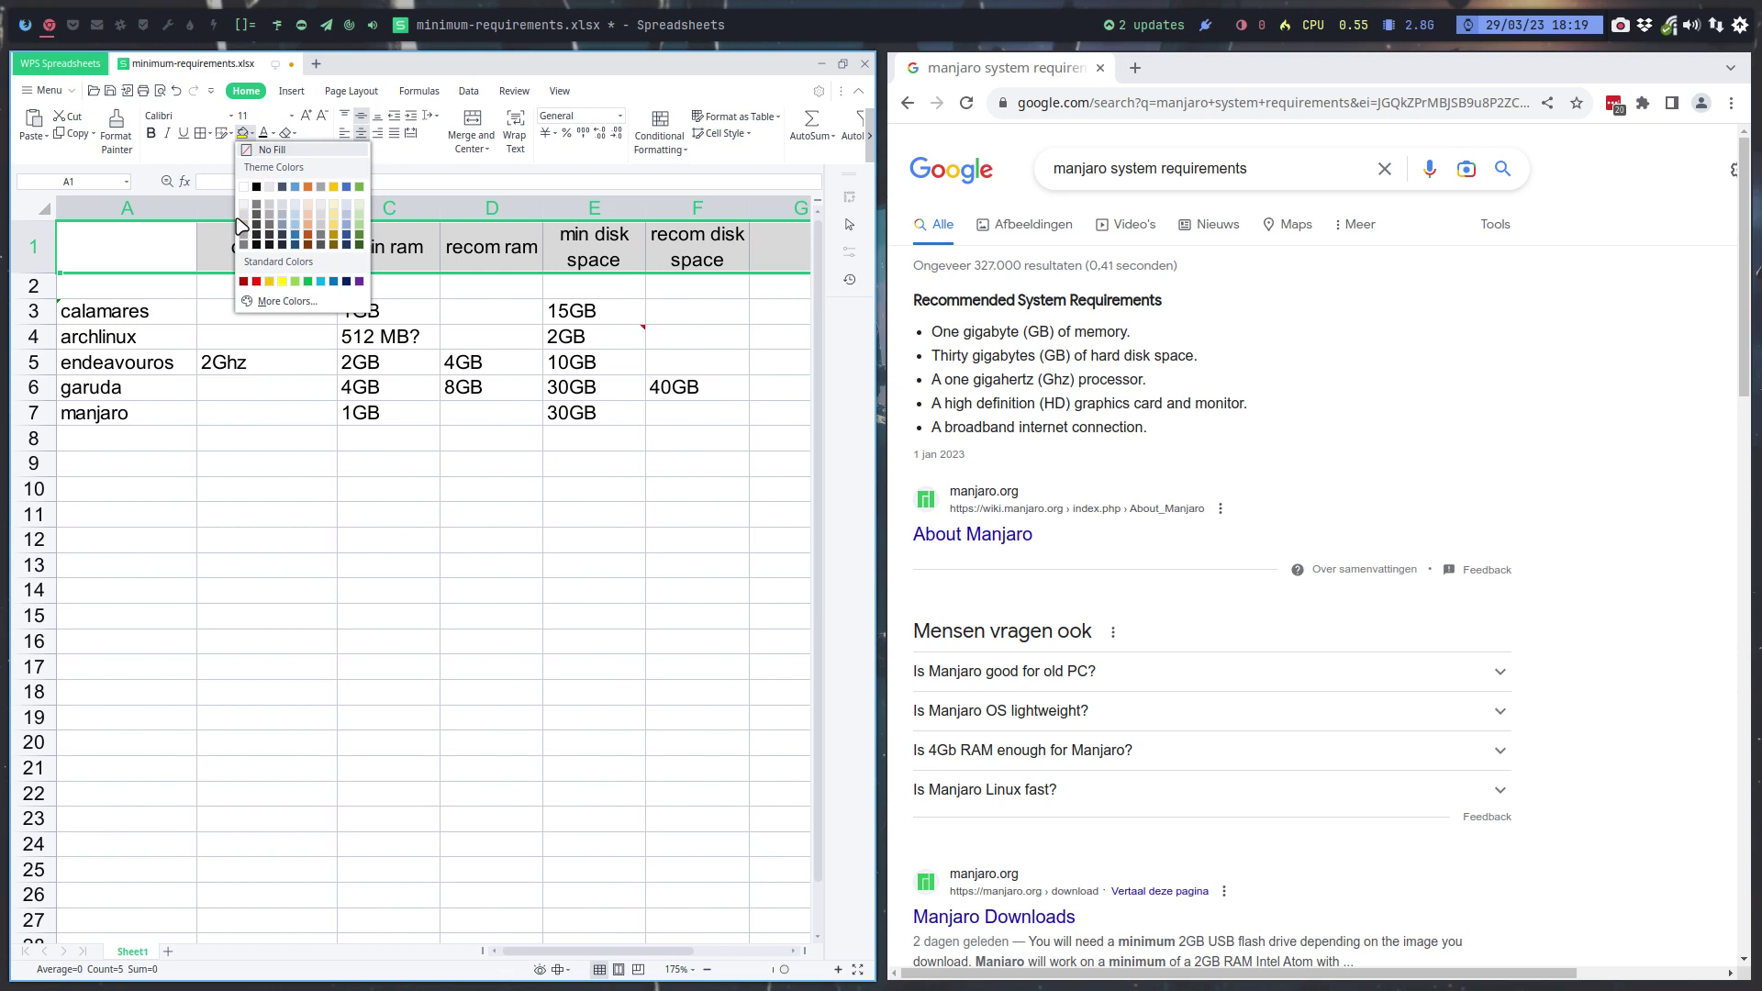
click(244, 220)
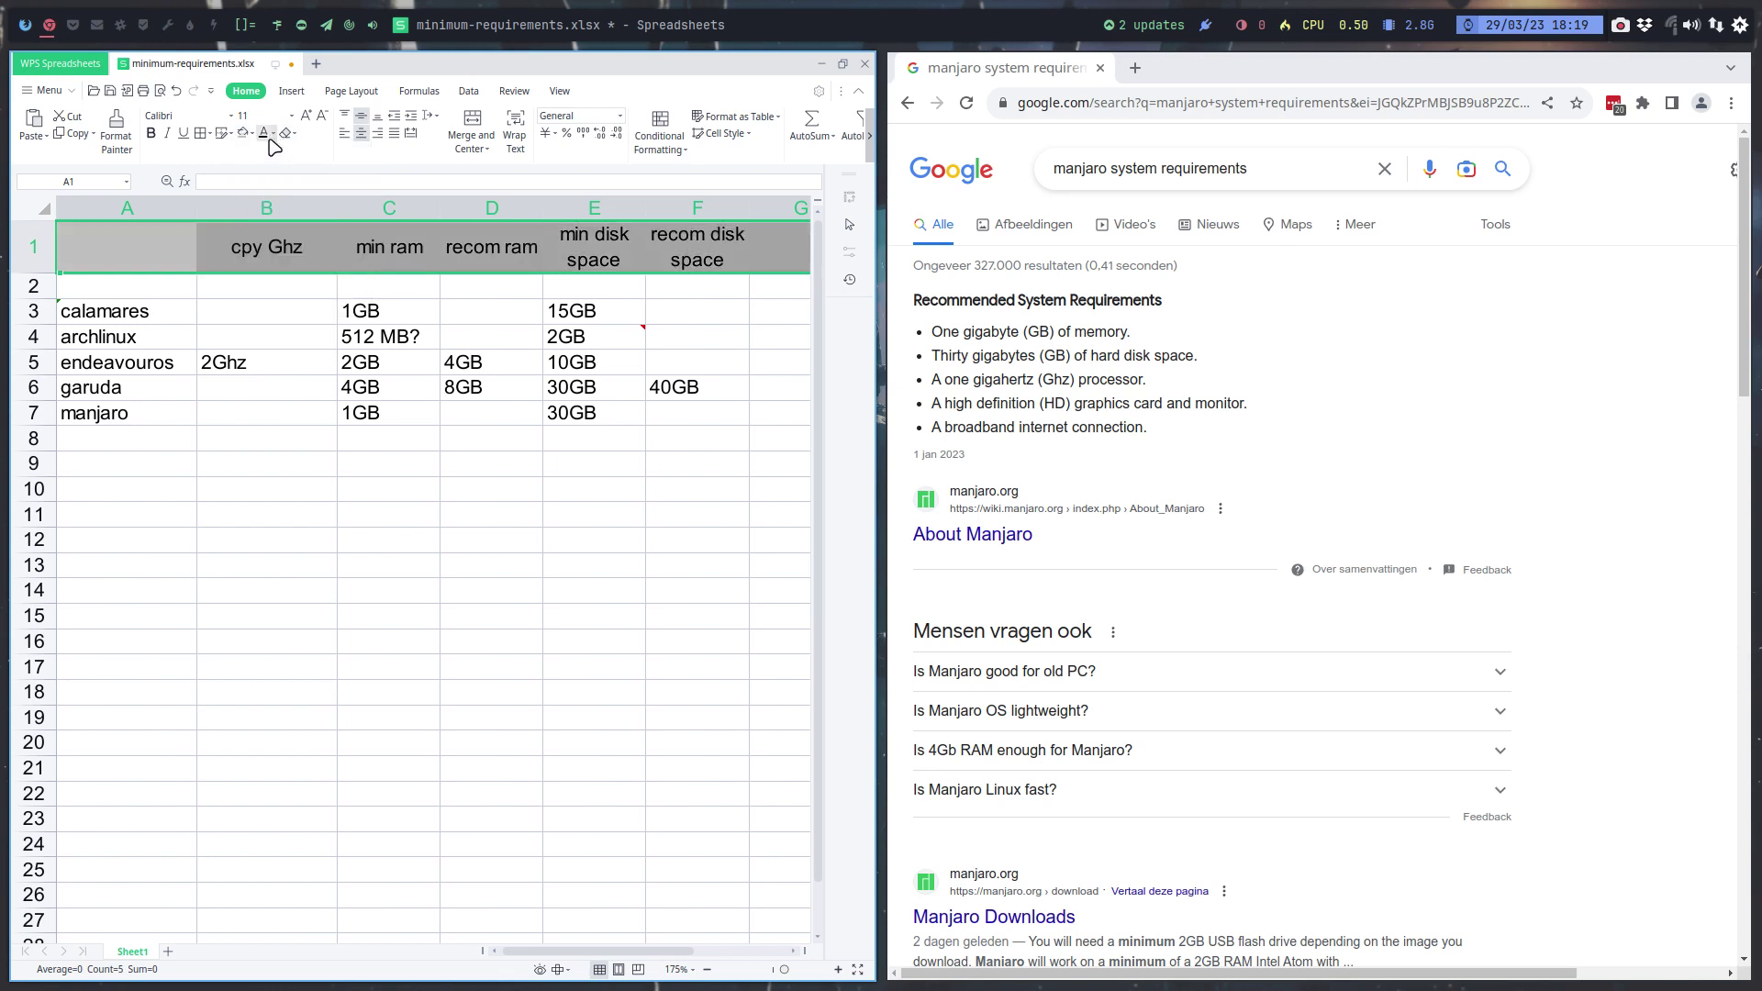
click(376, 386)
click(560, 550)
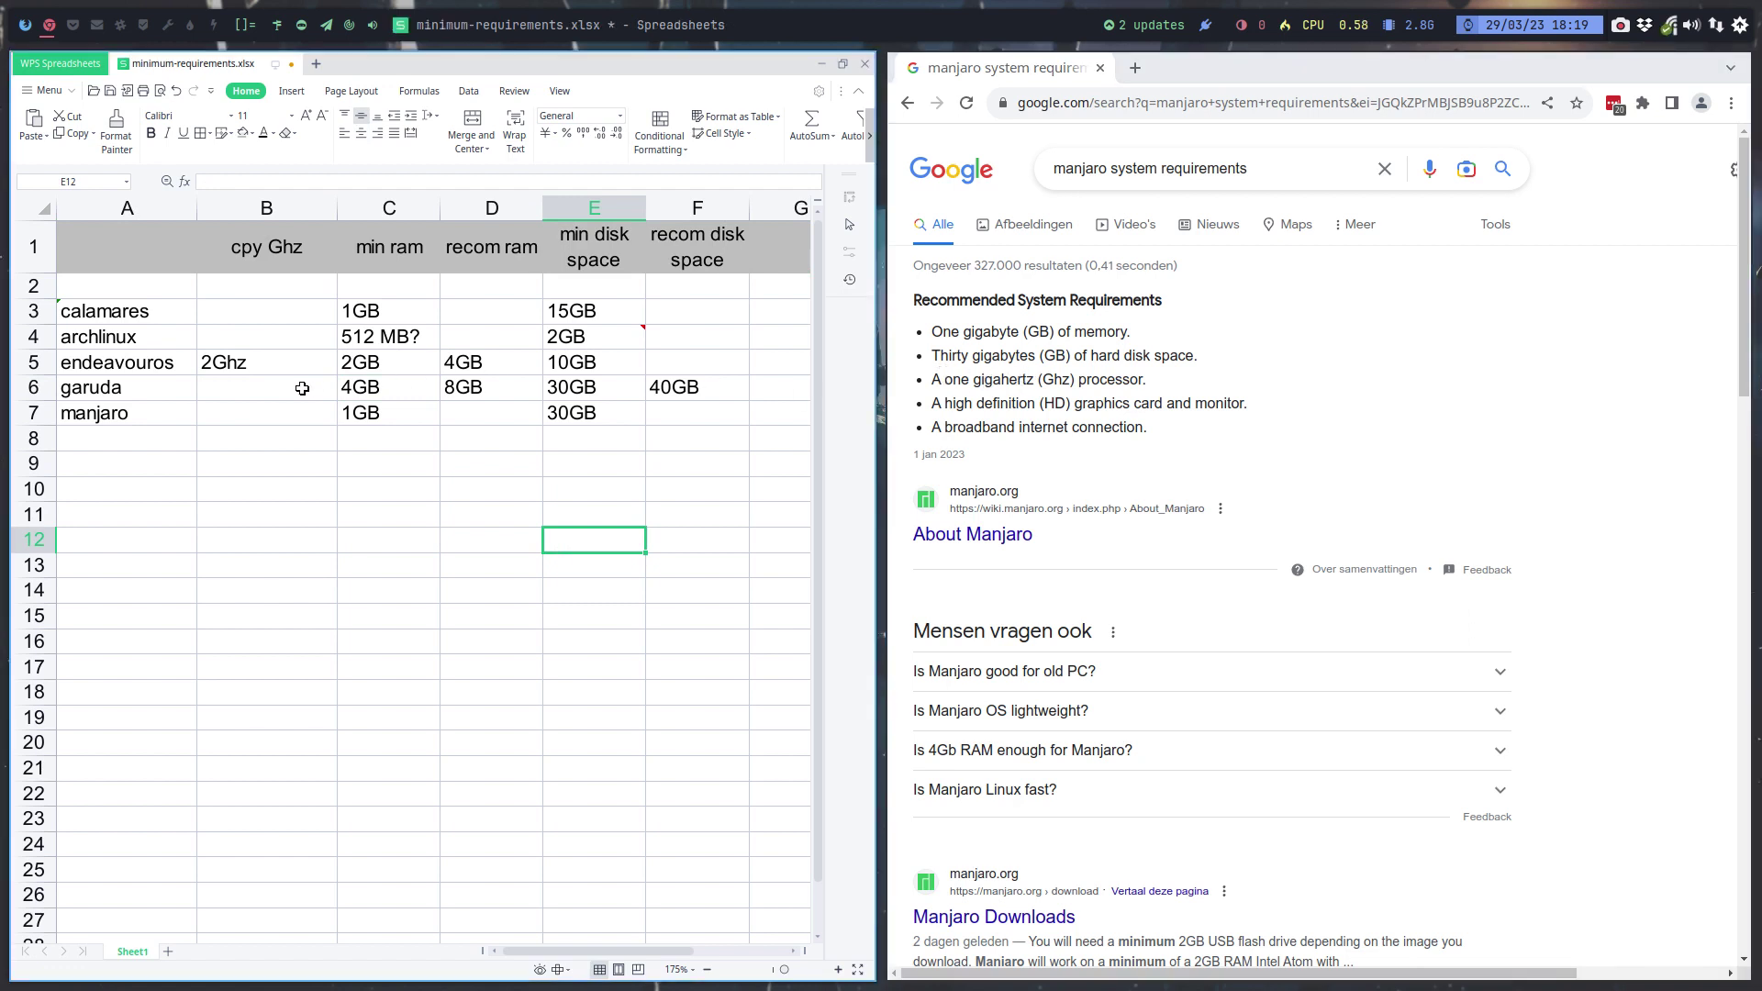
Enter 1Ghz as the CPU speed in the manjaro row
click(255, 416)
text(1GH)
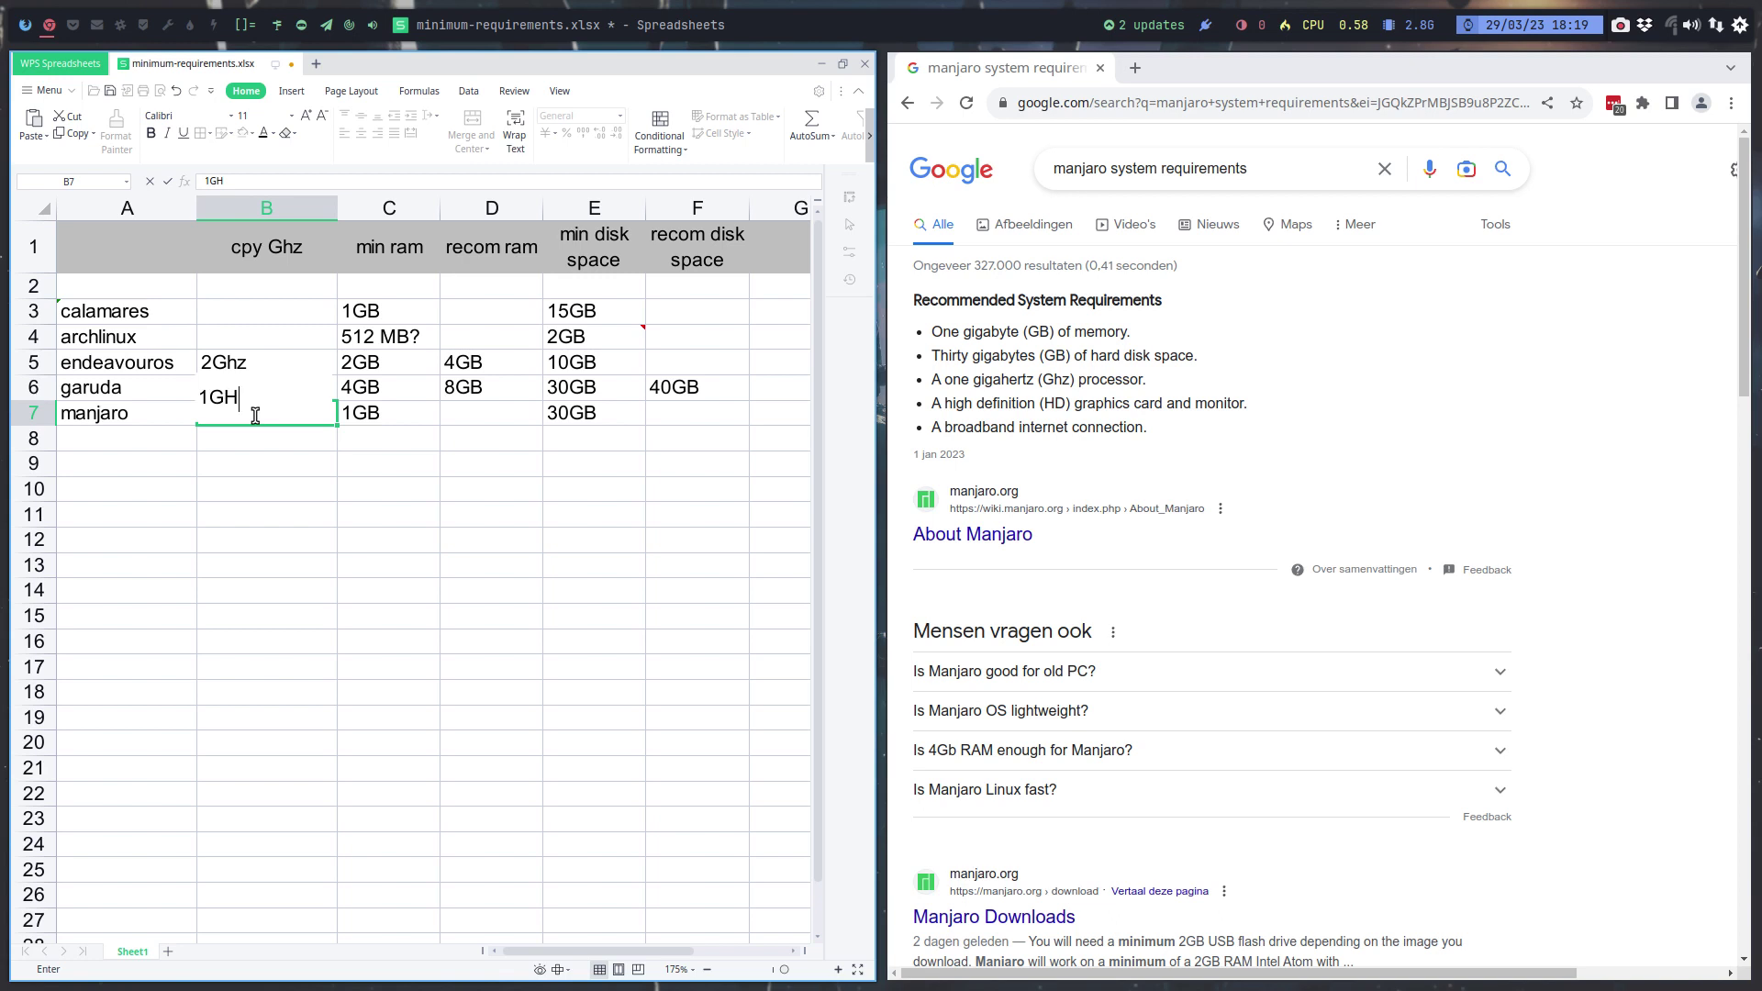
key(BackSpace)
text(hz)
key(Return)
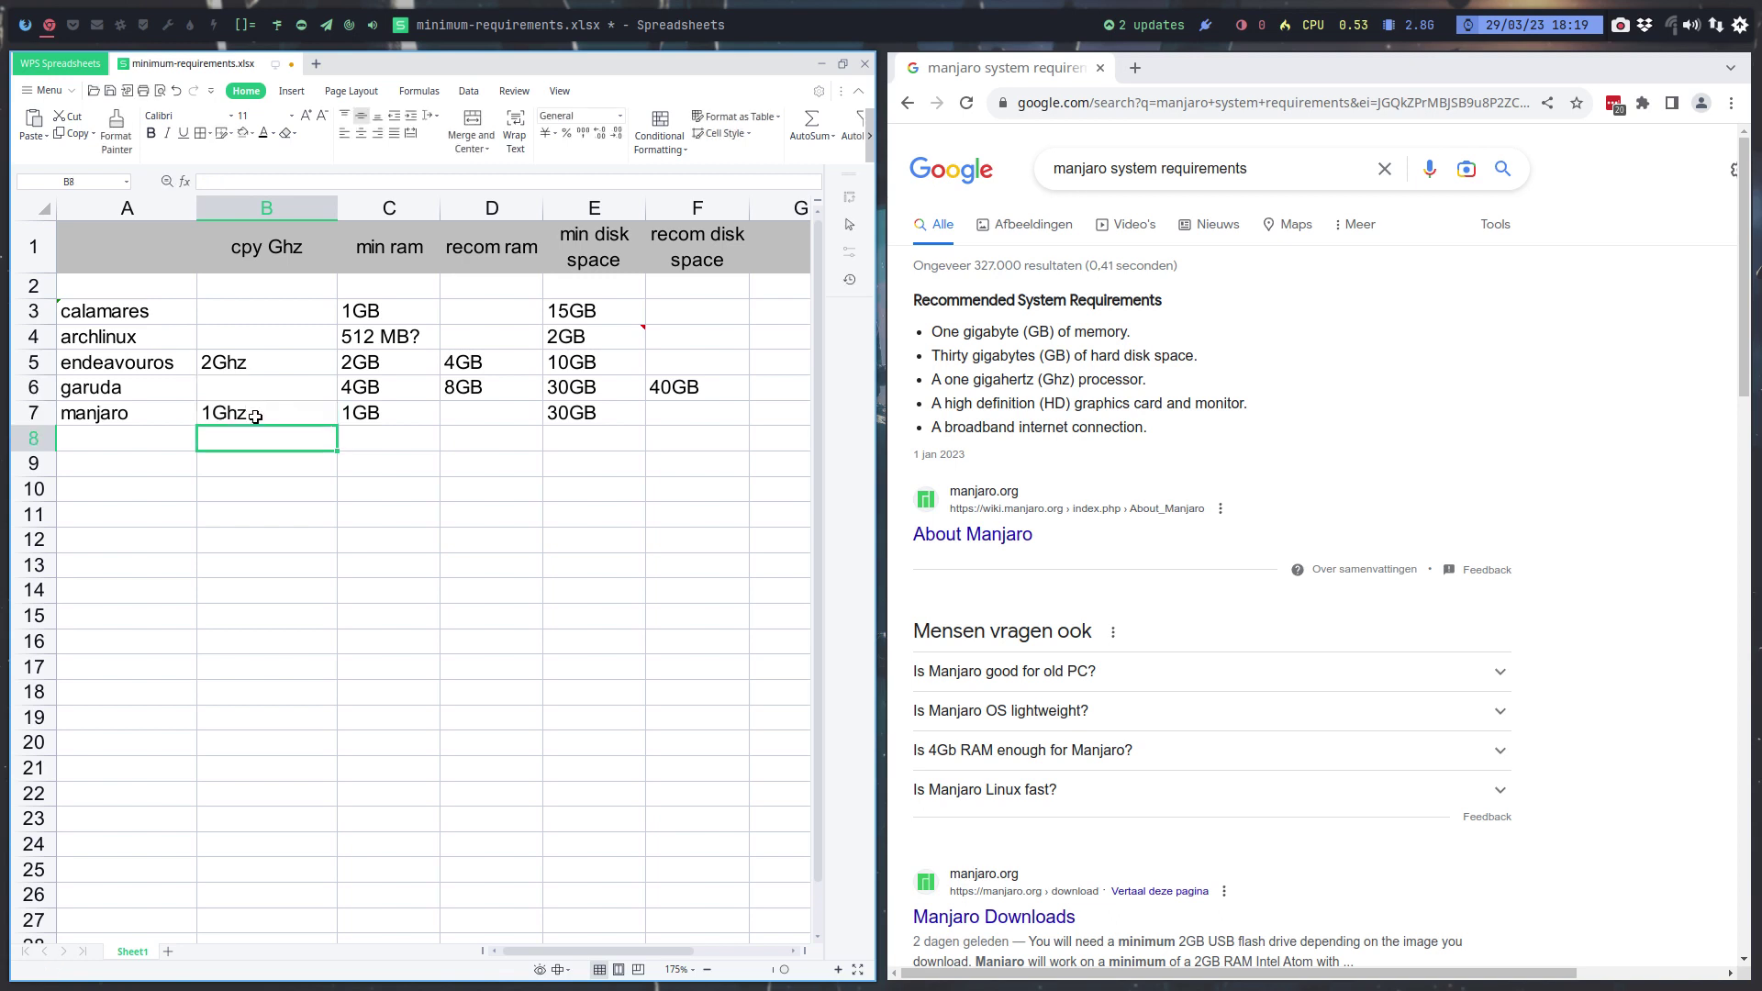
Review manjaro's RAM and disk values, then switch to Chromium and read the answer to "Is 4Gb RAM enough for Manjaro?"
click(369, 413)
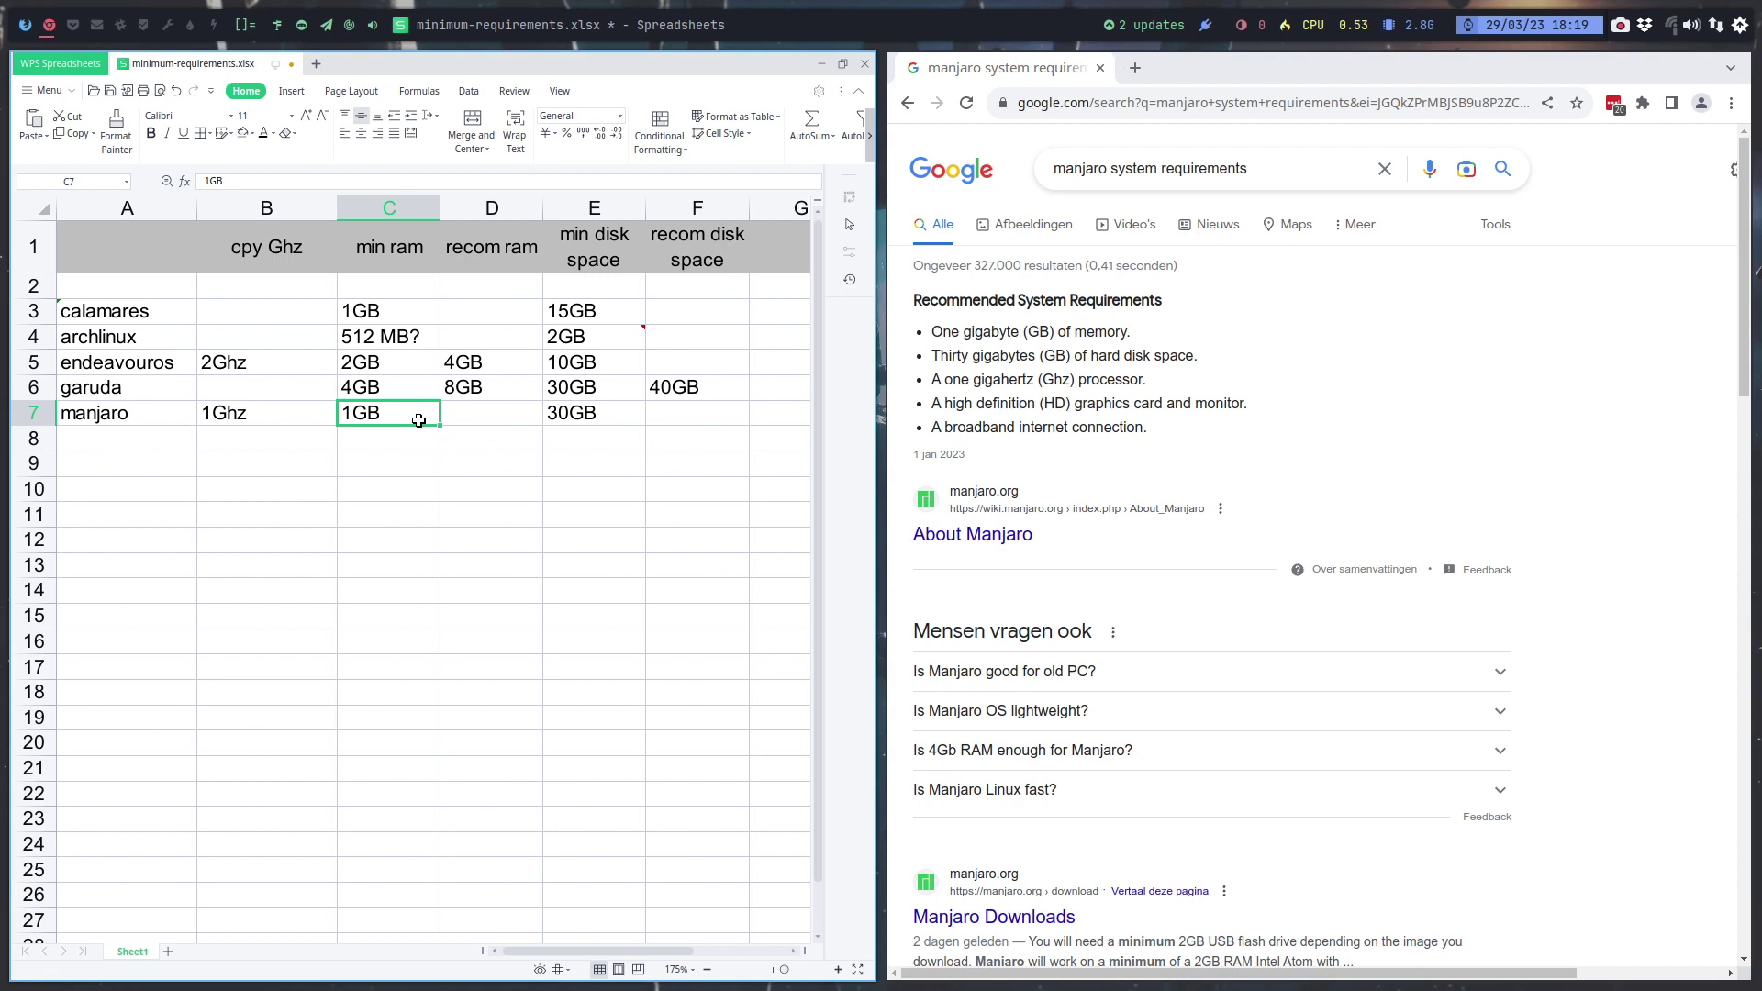
click(585, 412)
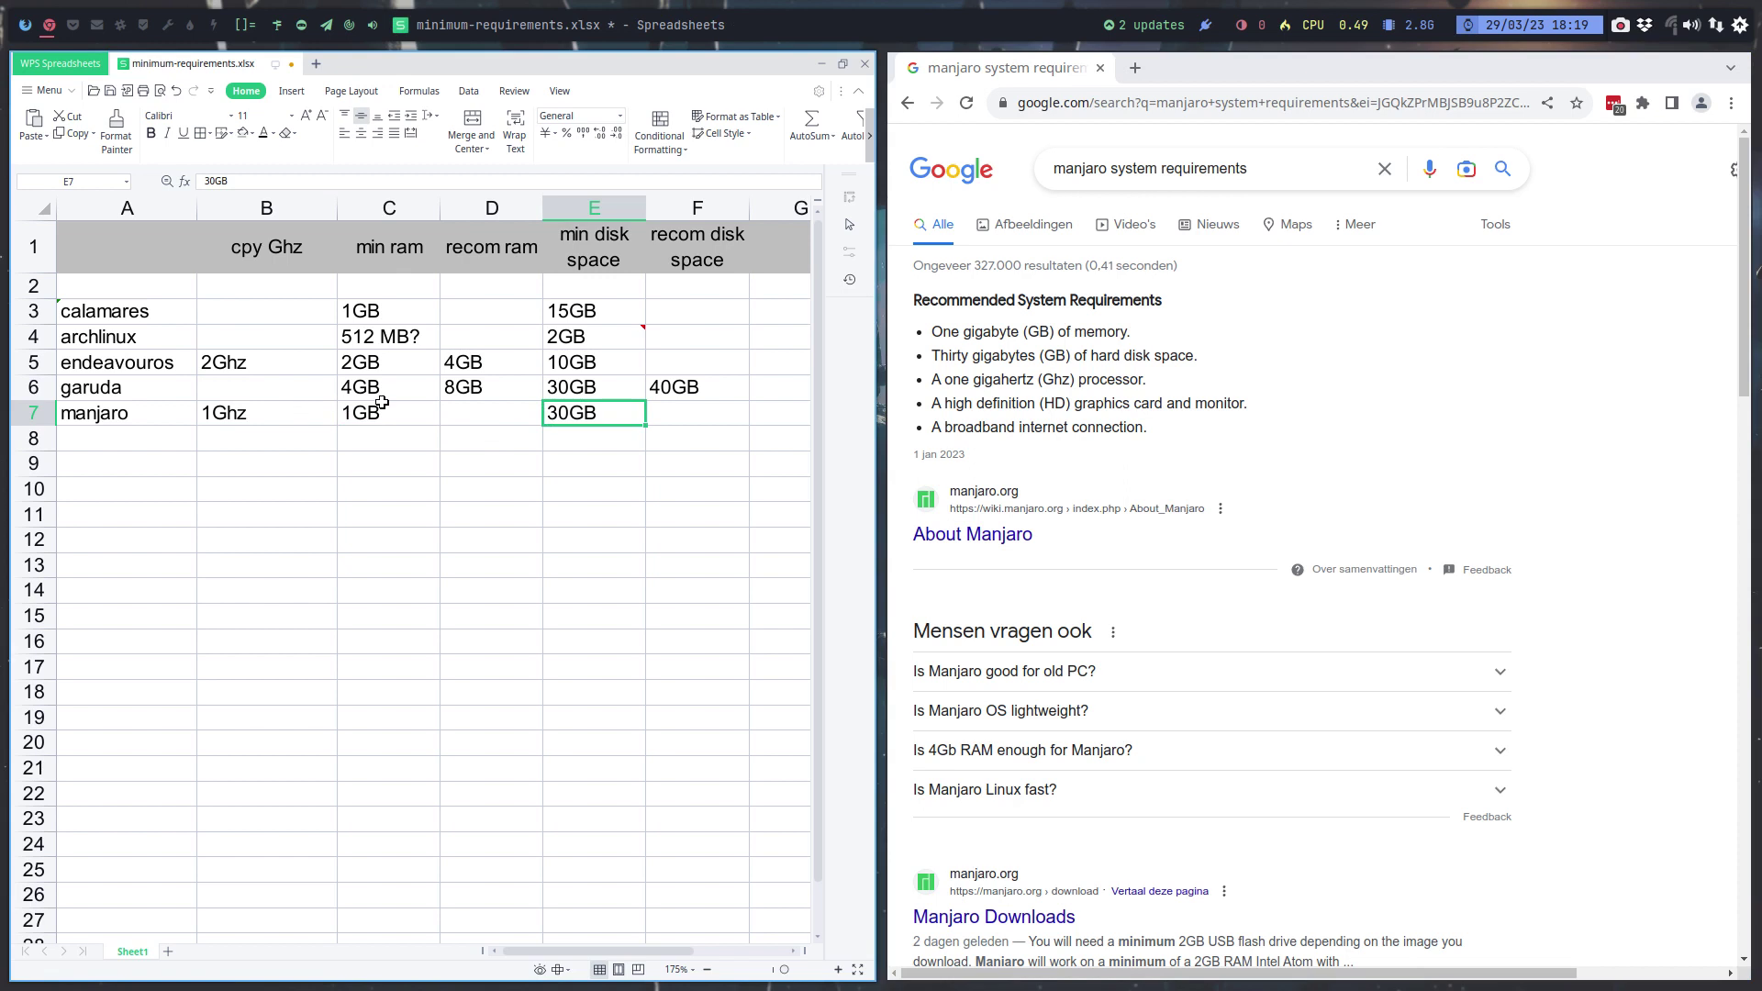
scroll(1030, 520, down, 1)
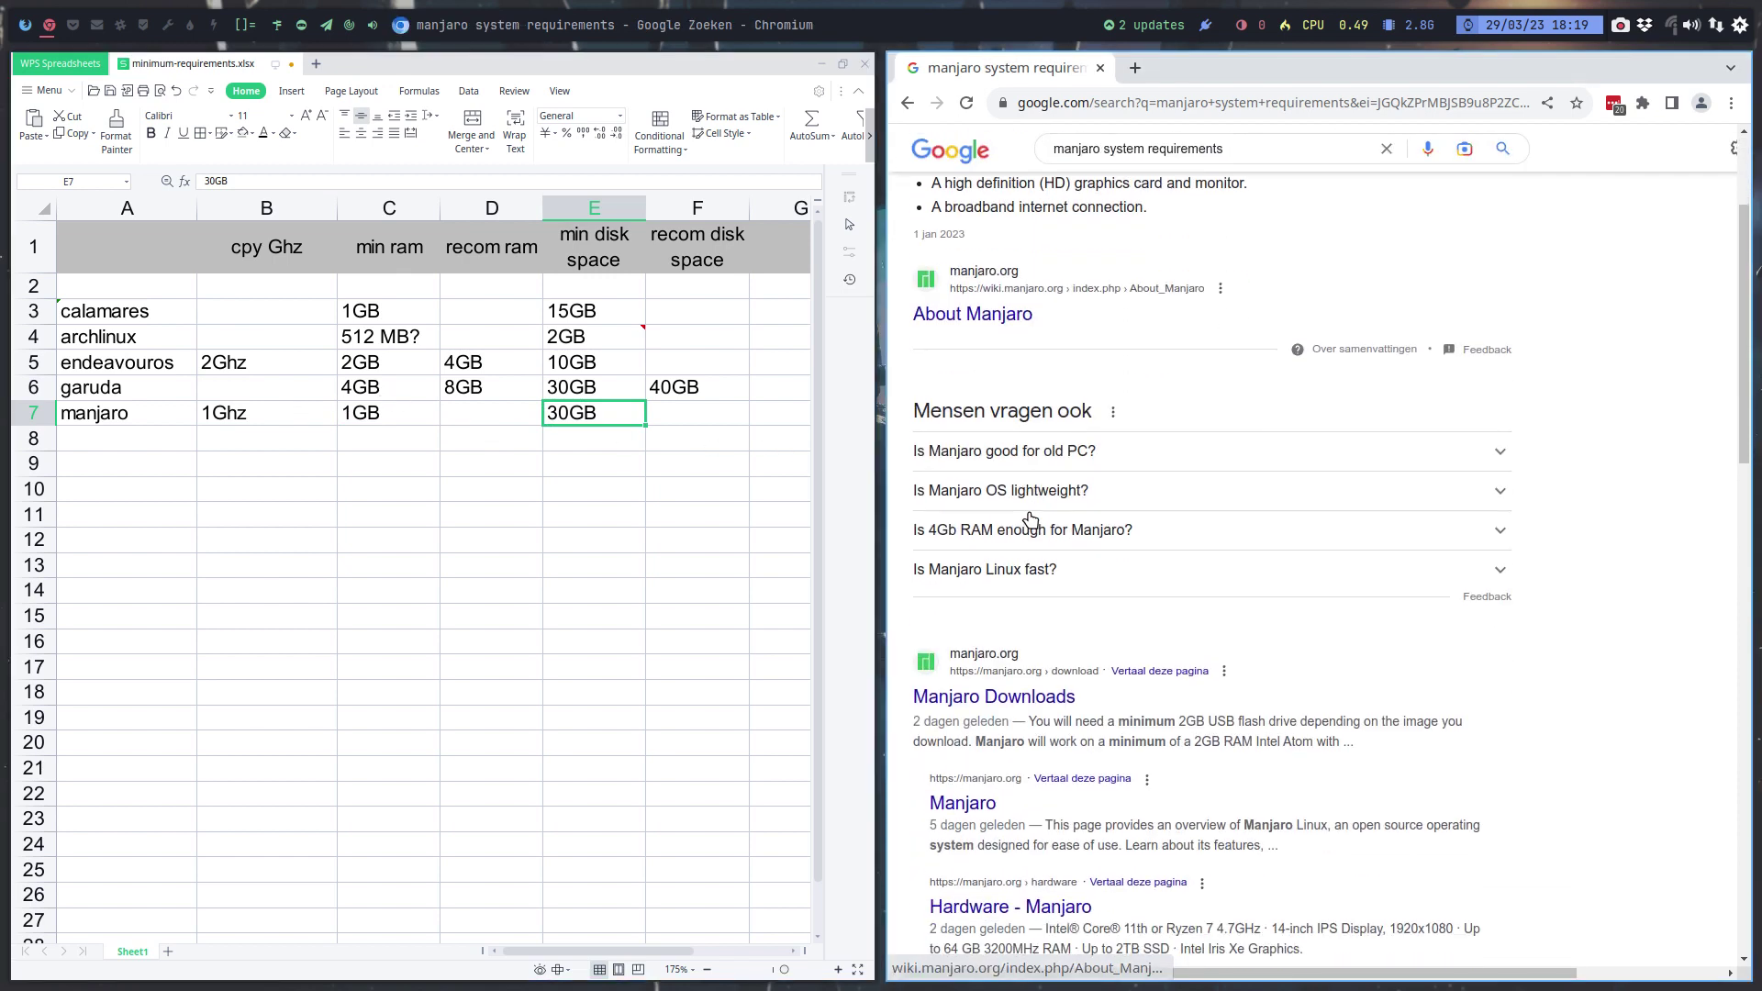
scroll(1031, 514, down, 5)
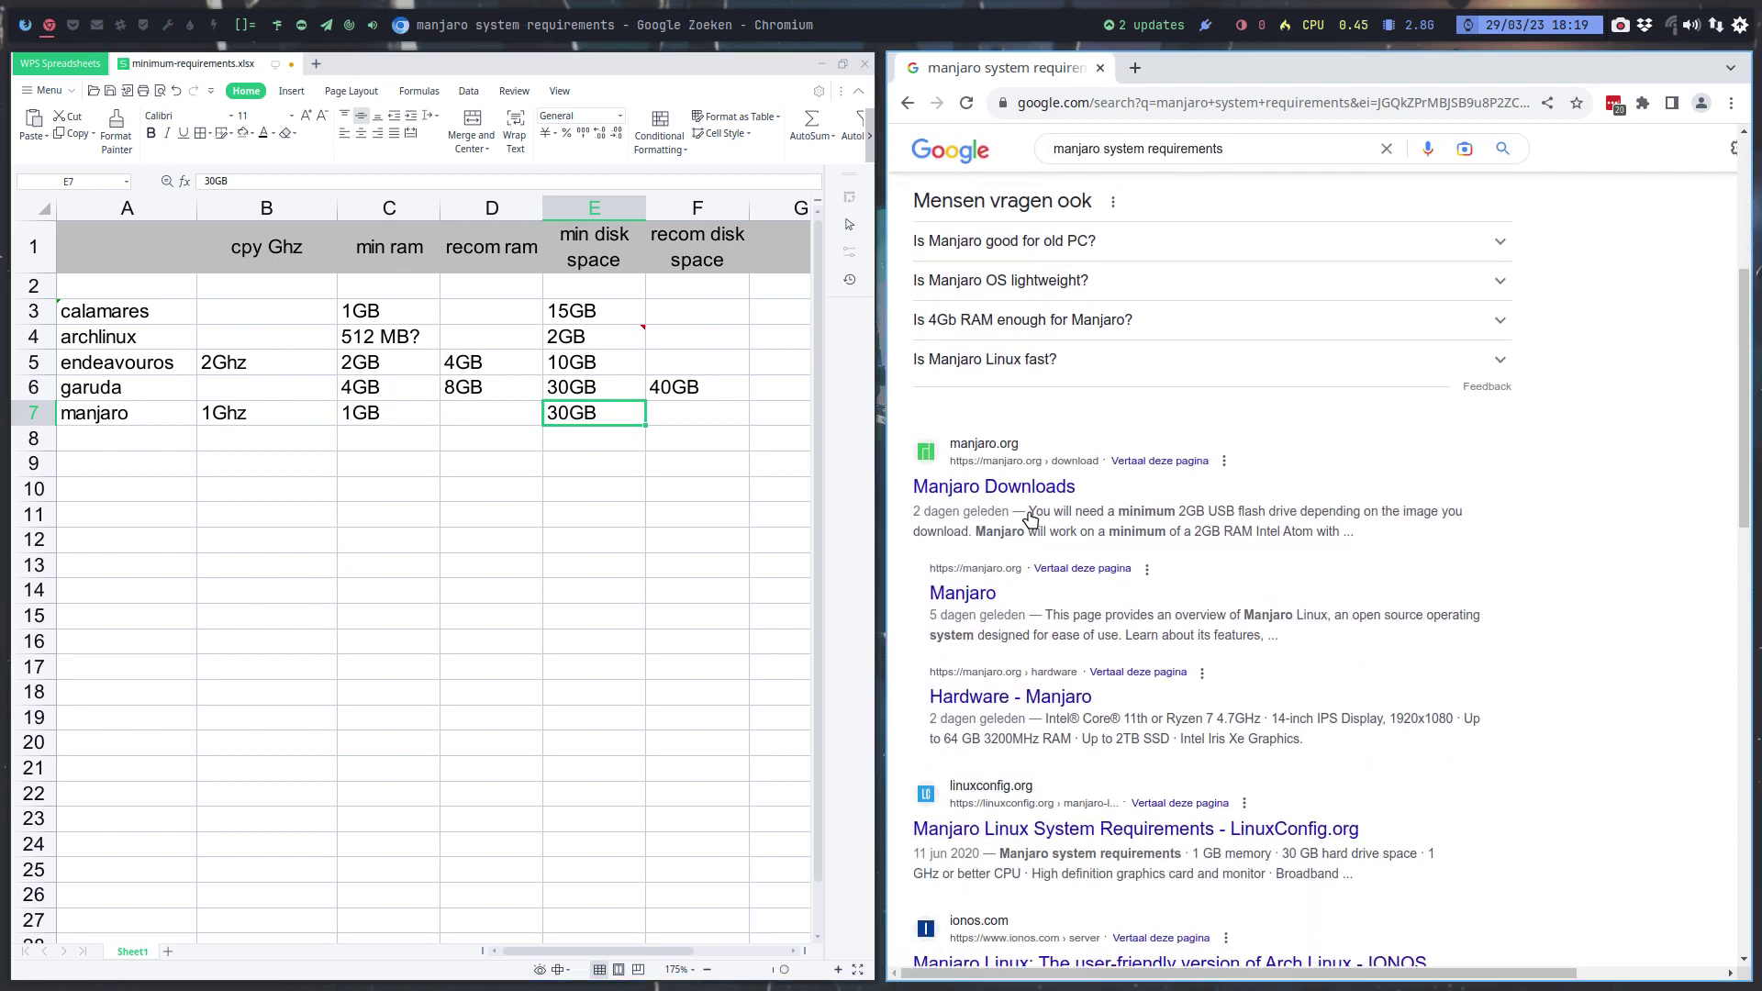
click(1031, 323)
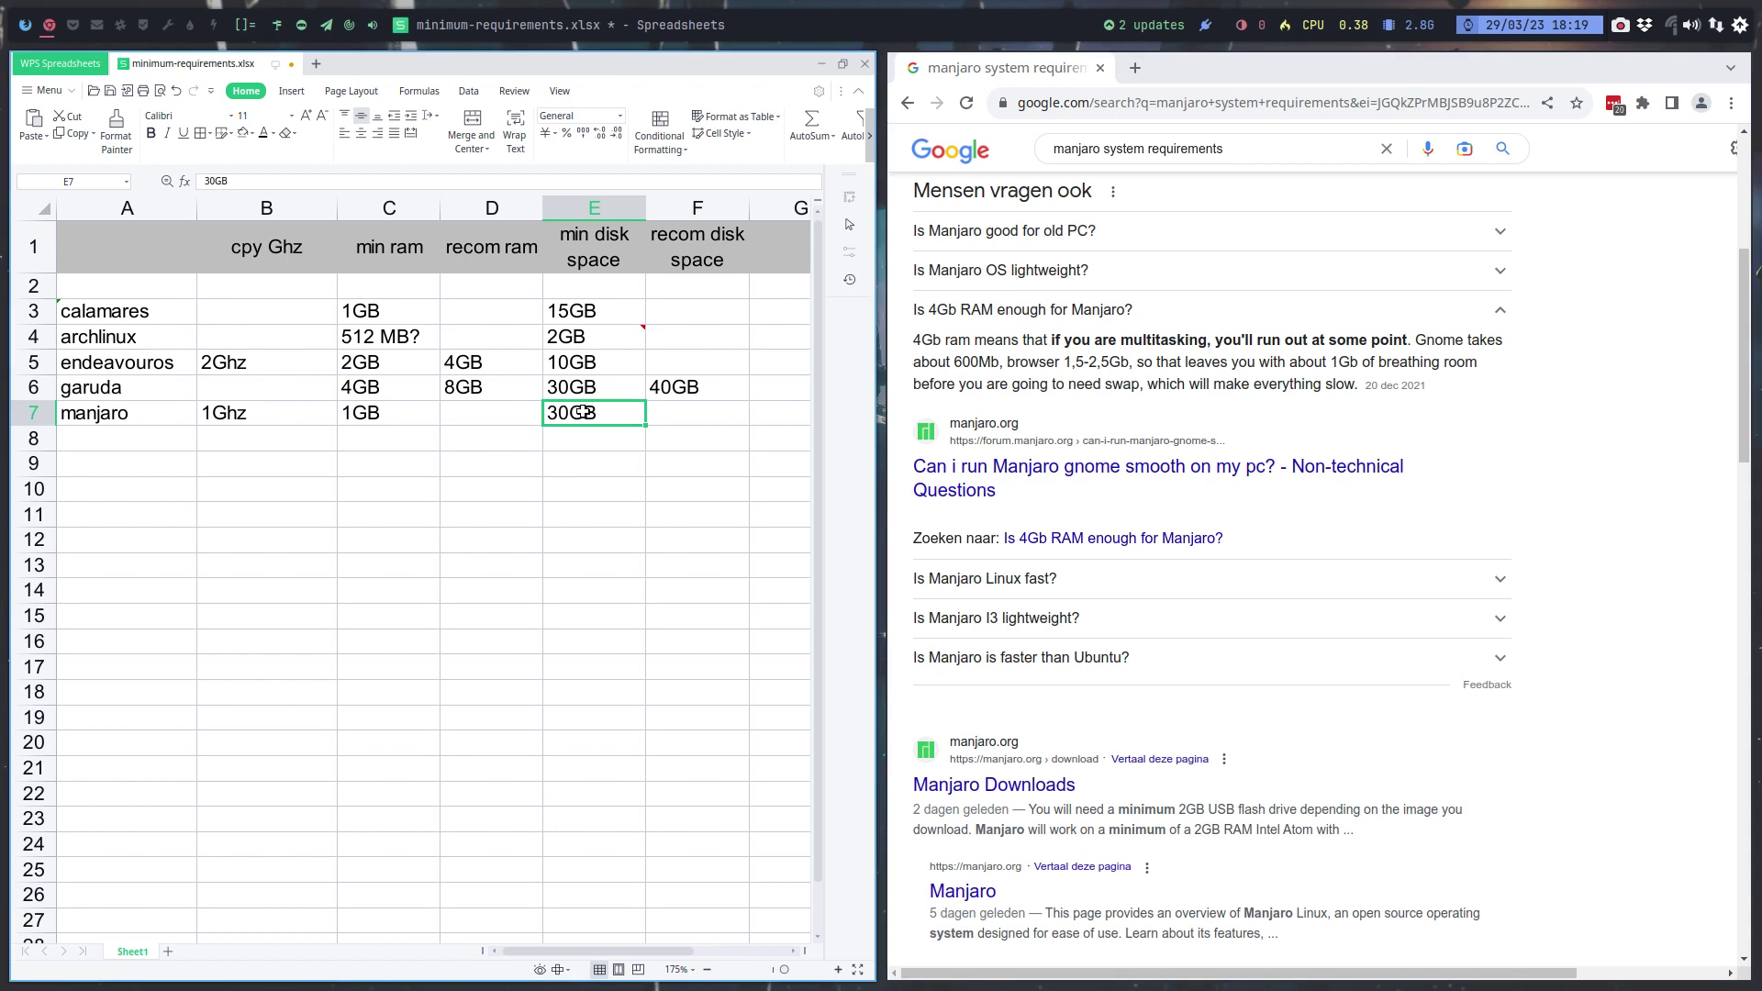
click(515, 416)
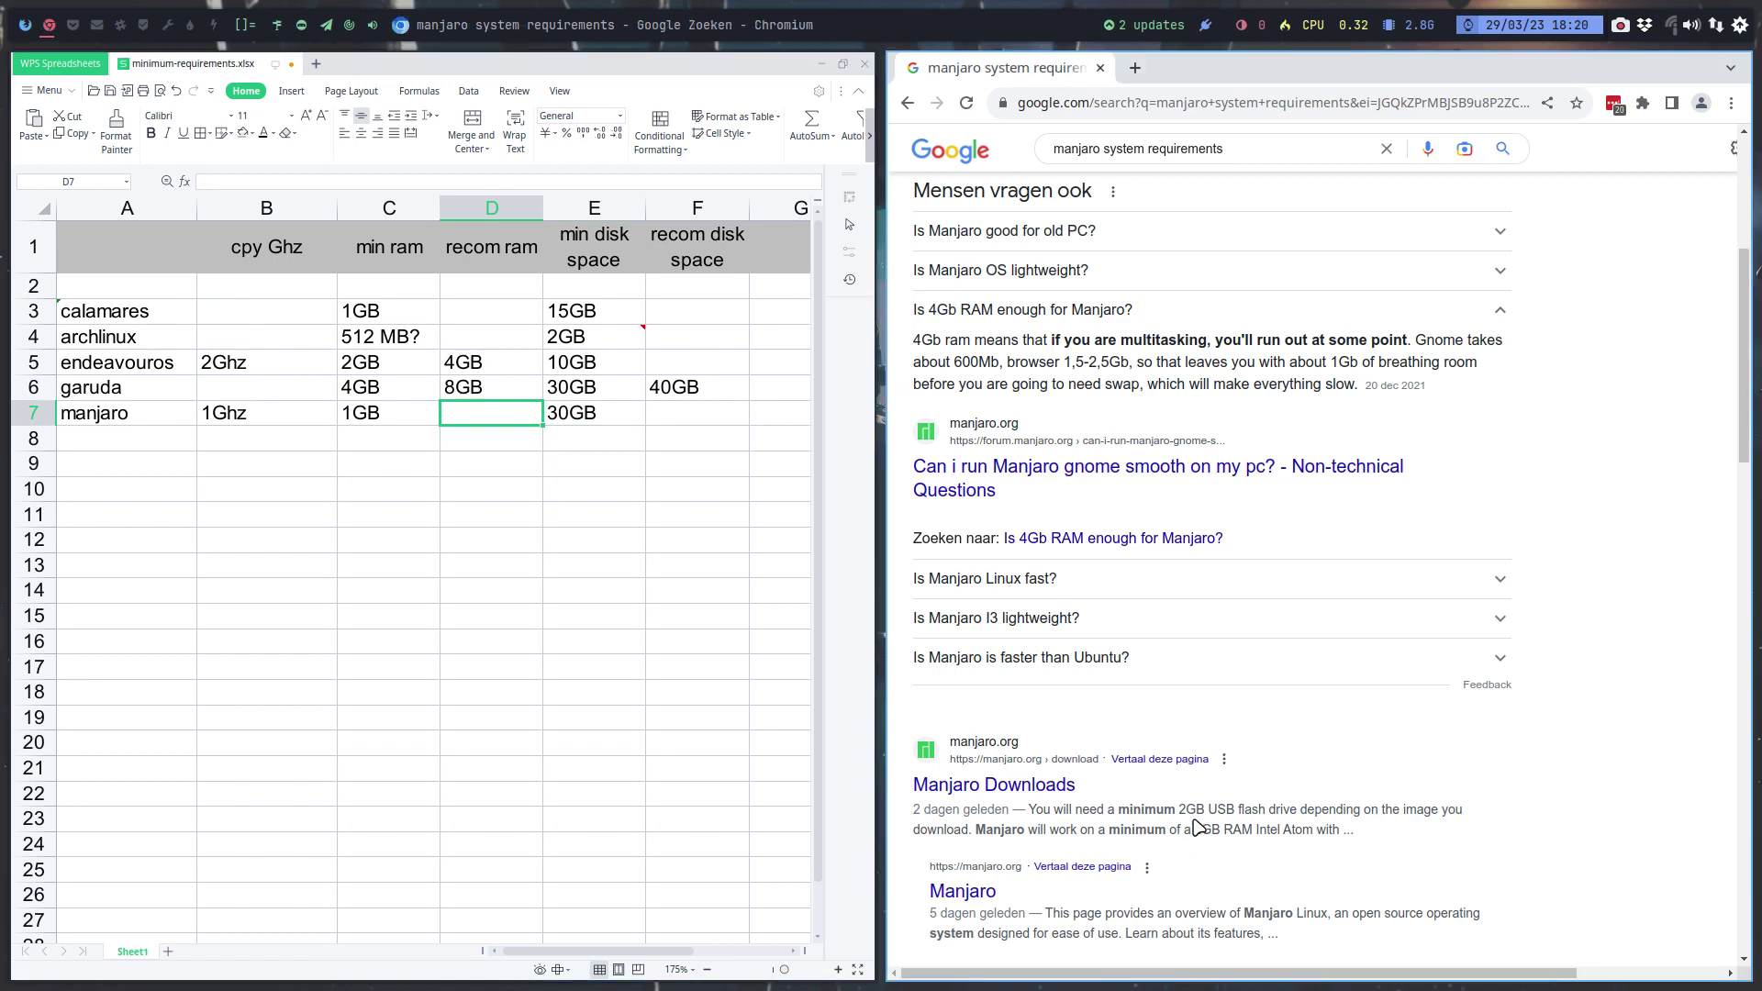
Read the minimum requirements on the Manjaro Downloads page for the X86_64 architecture, and go back to the Google results
scroll(1193, 829, down, 3)
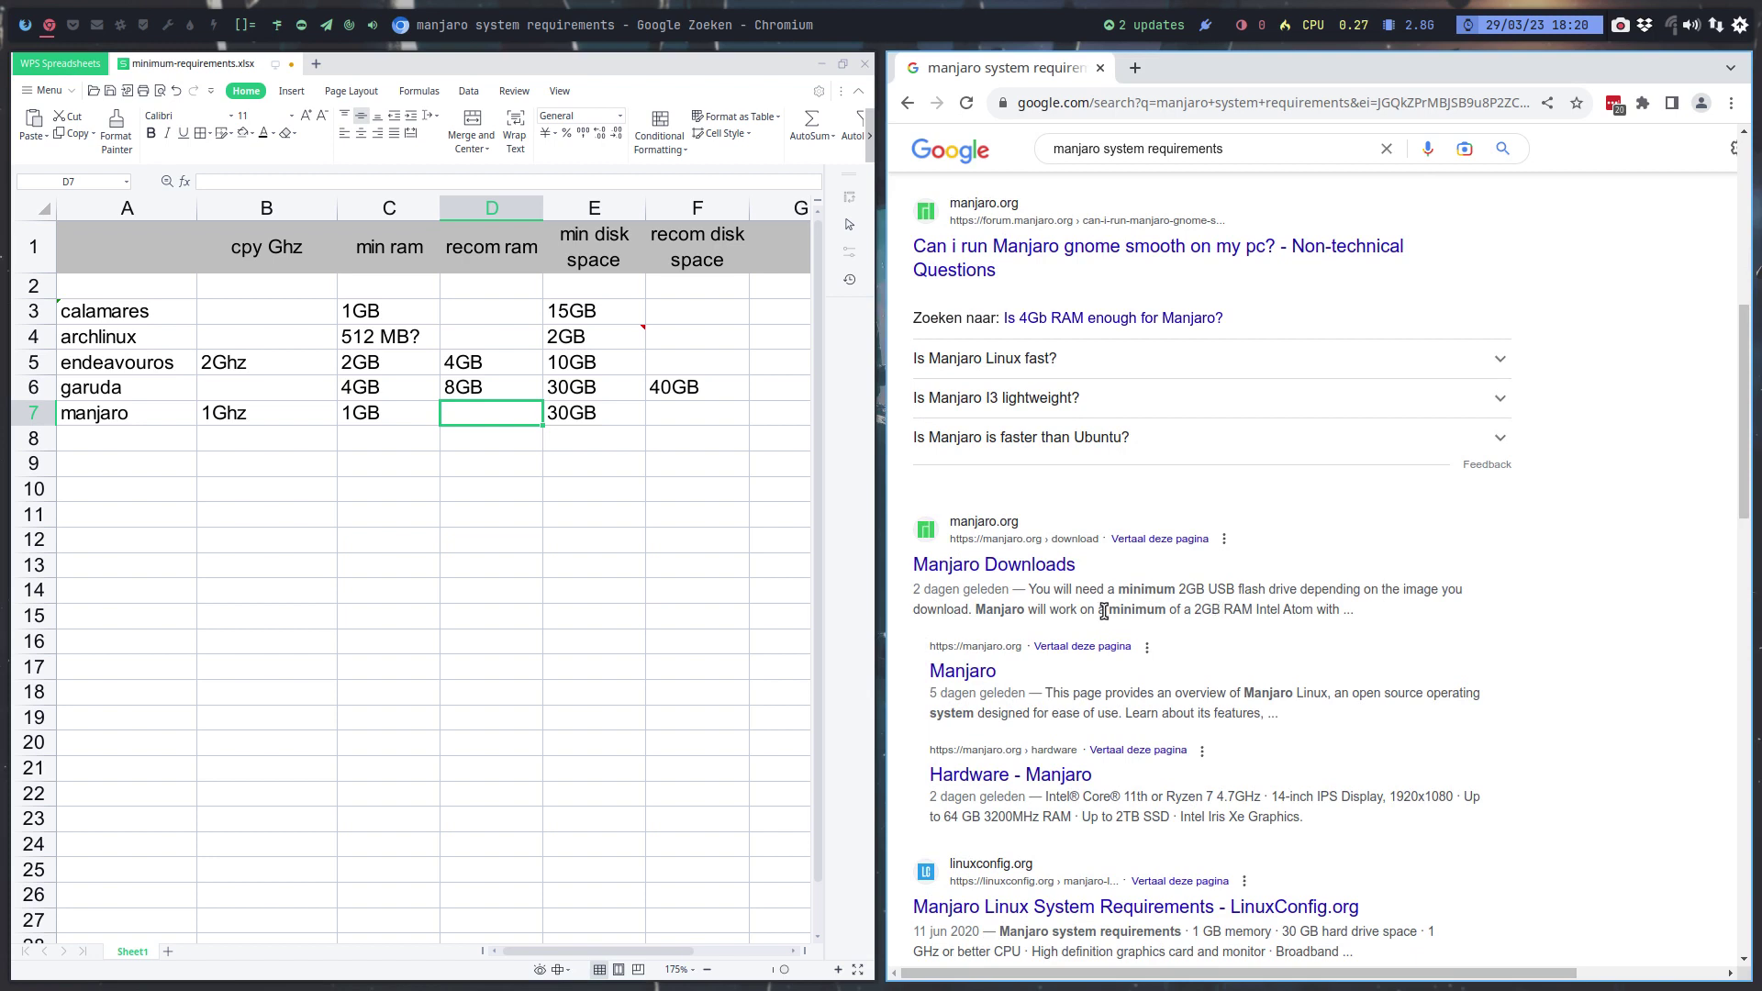
click(1033, 569)
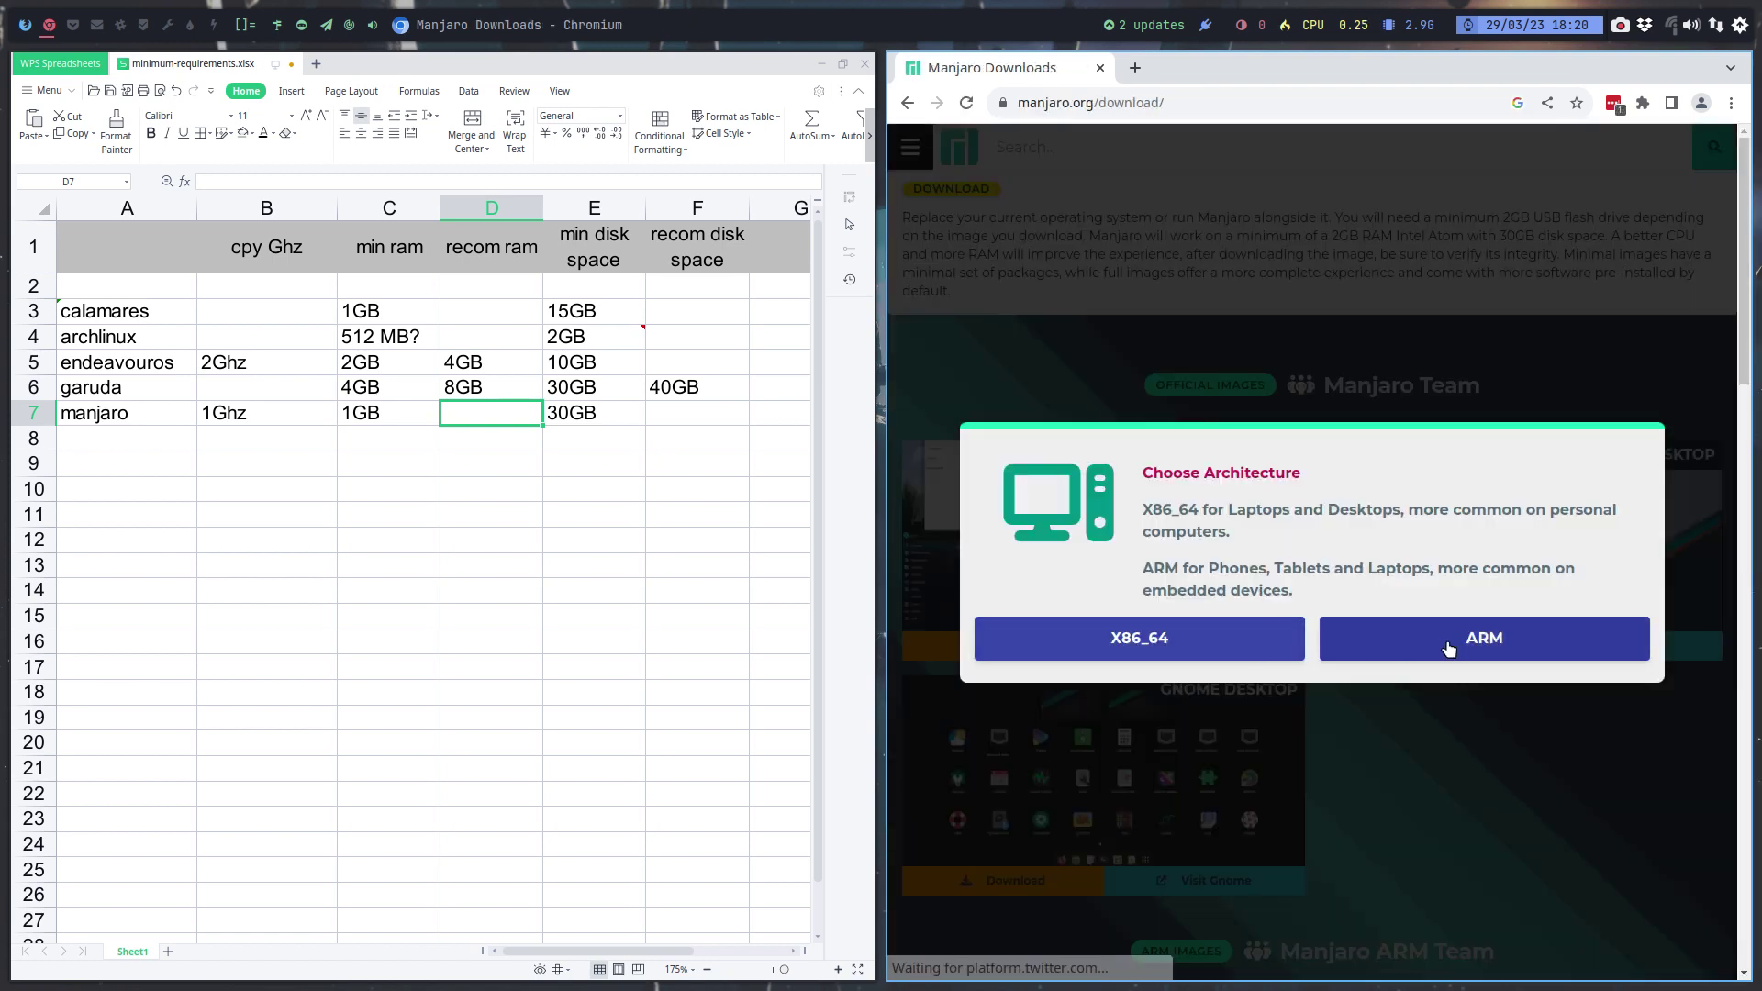
click(1162, 637)
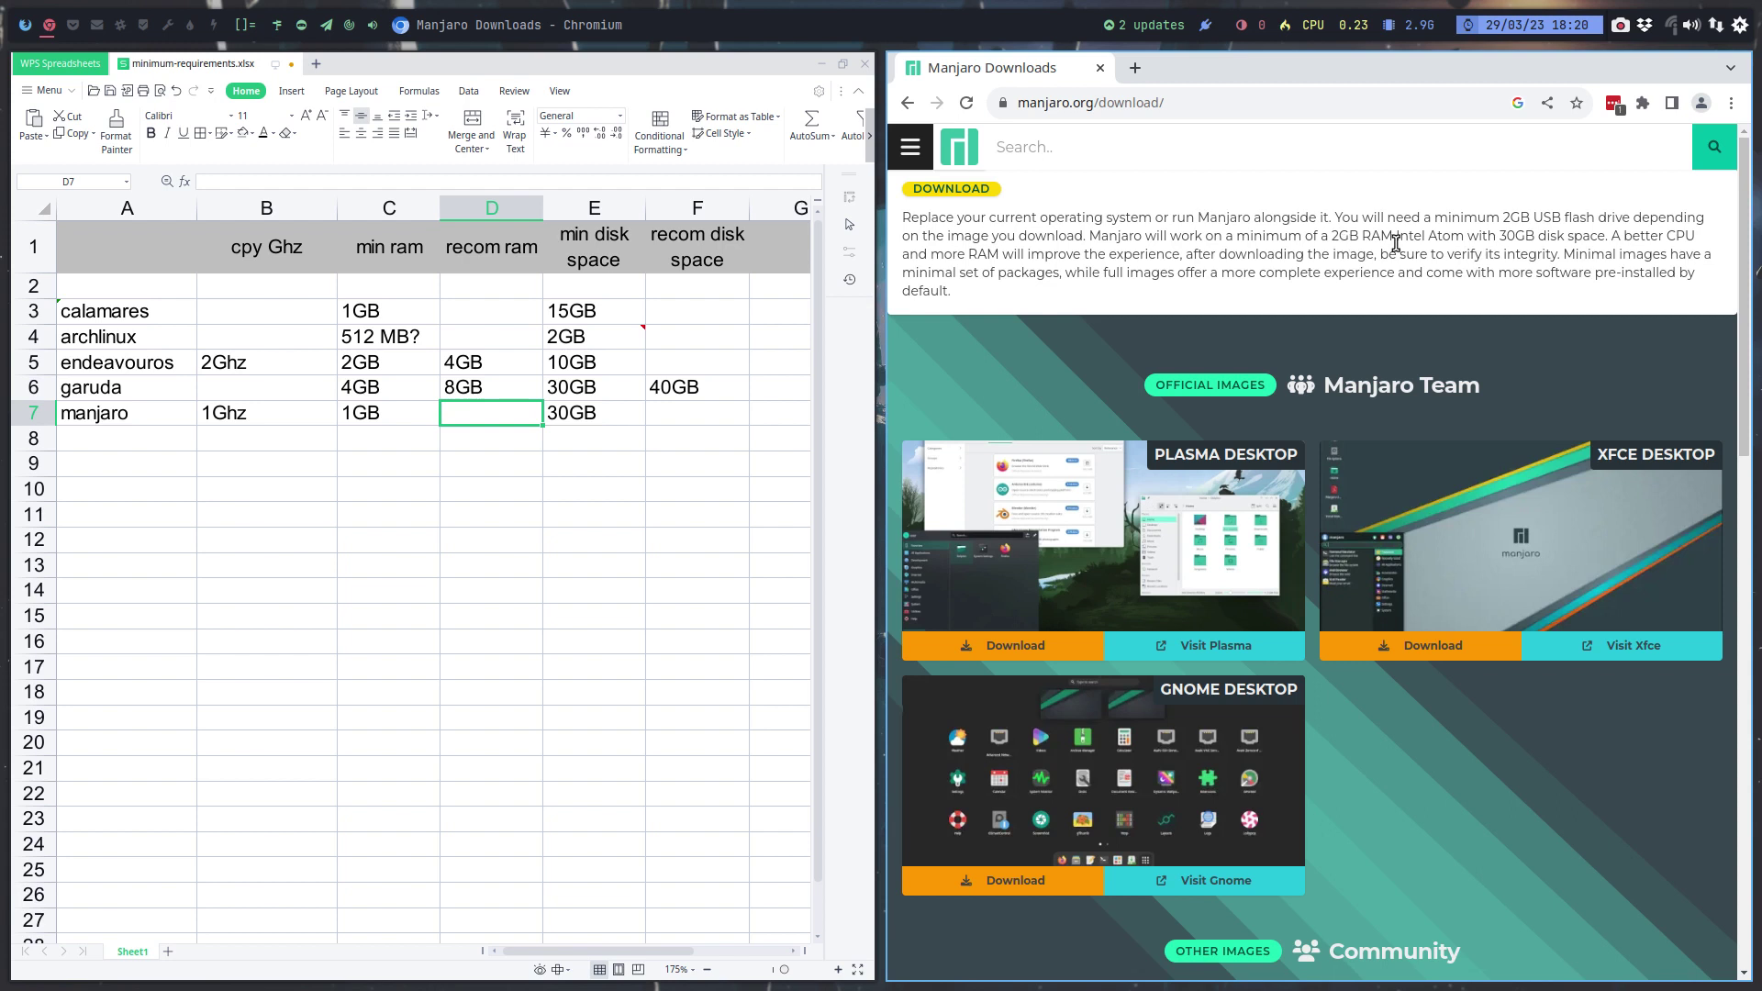
drag(1434, 237, 1489, 236)
click(911, 103)
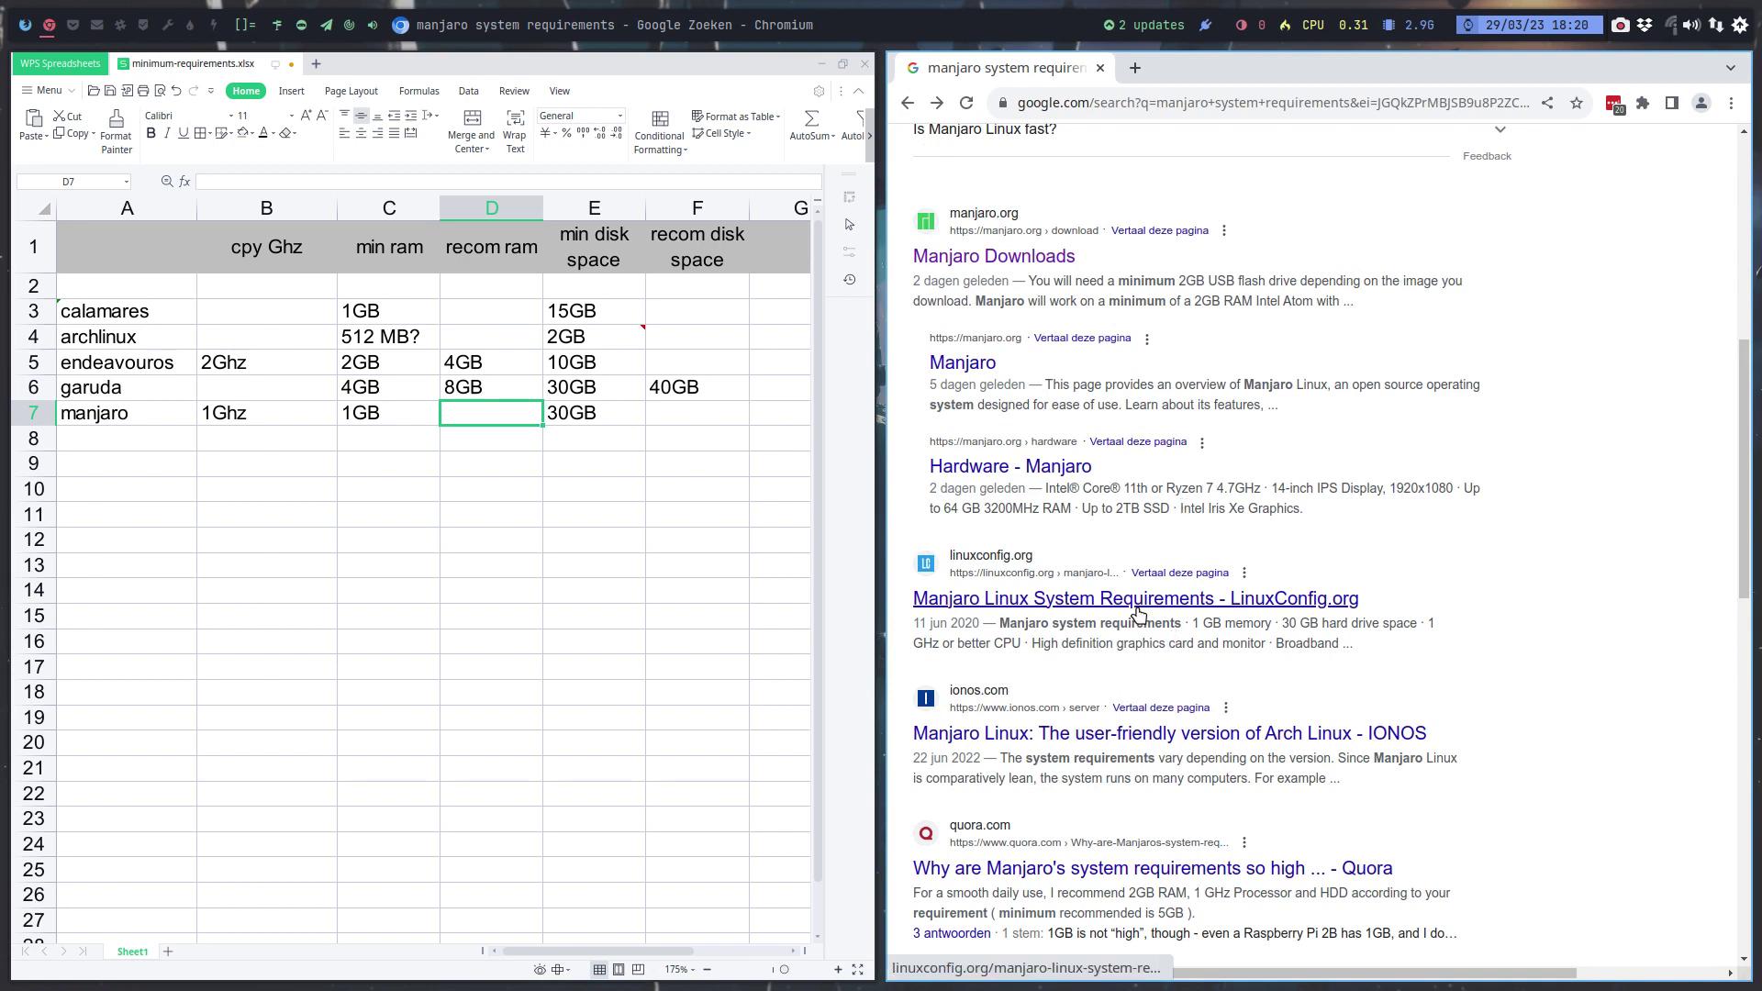
Read the system requirements and desktop environment memory usage in LinuxConfig.org's Manjaro article, and go back to the Google results
click(1166, 598)
scroll(1221, 674, down, 4)
scroll(1220, 675, down, 2)
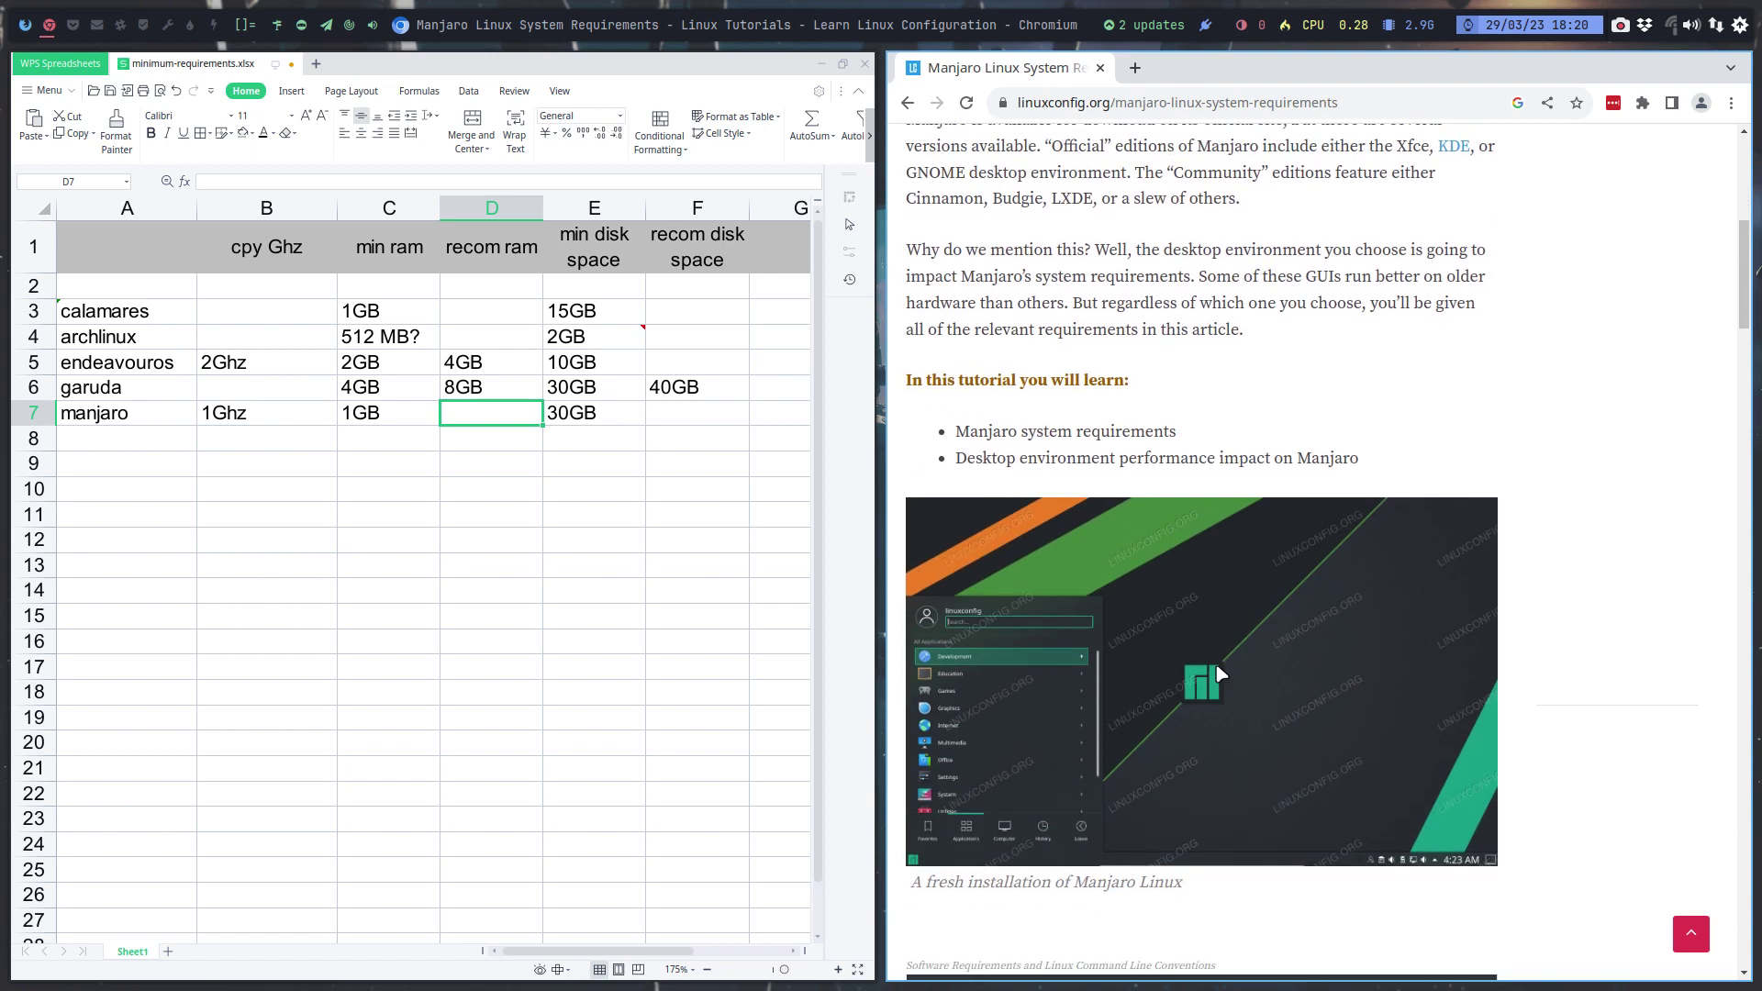
scroll(1218, 674, down, 5)
scroll(1220, 674, down, 5)
scroll(1221, 674, down, 3)
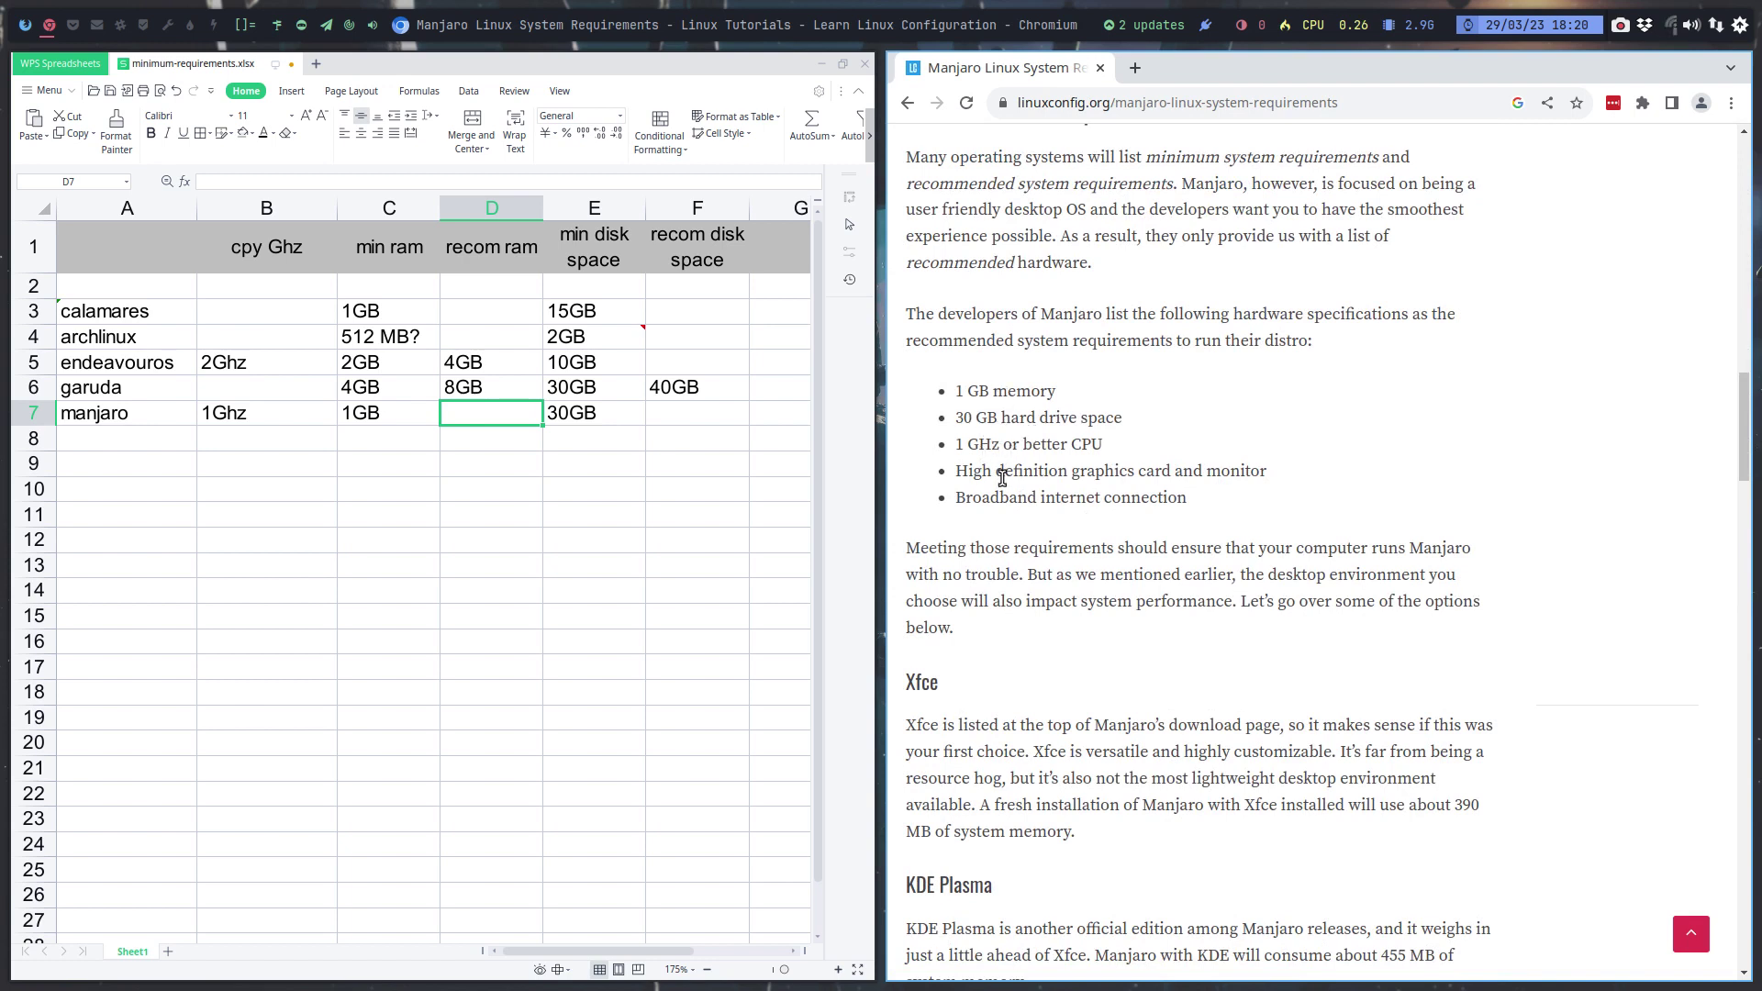
scroll(1129, 792, down, 4)
scroll(1129, 794, down, 4)
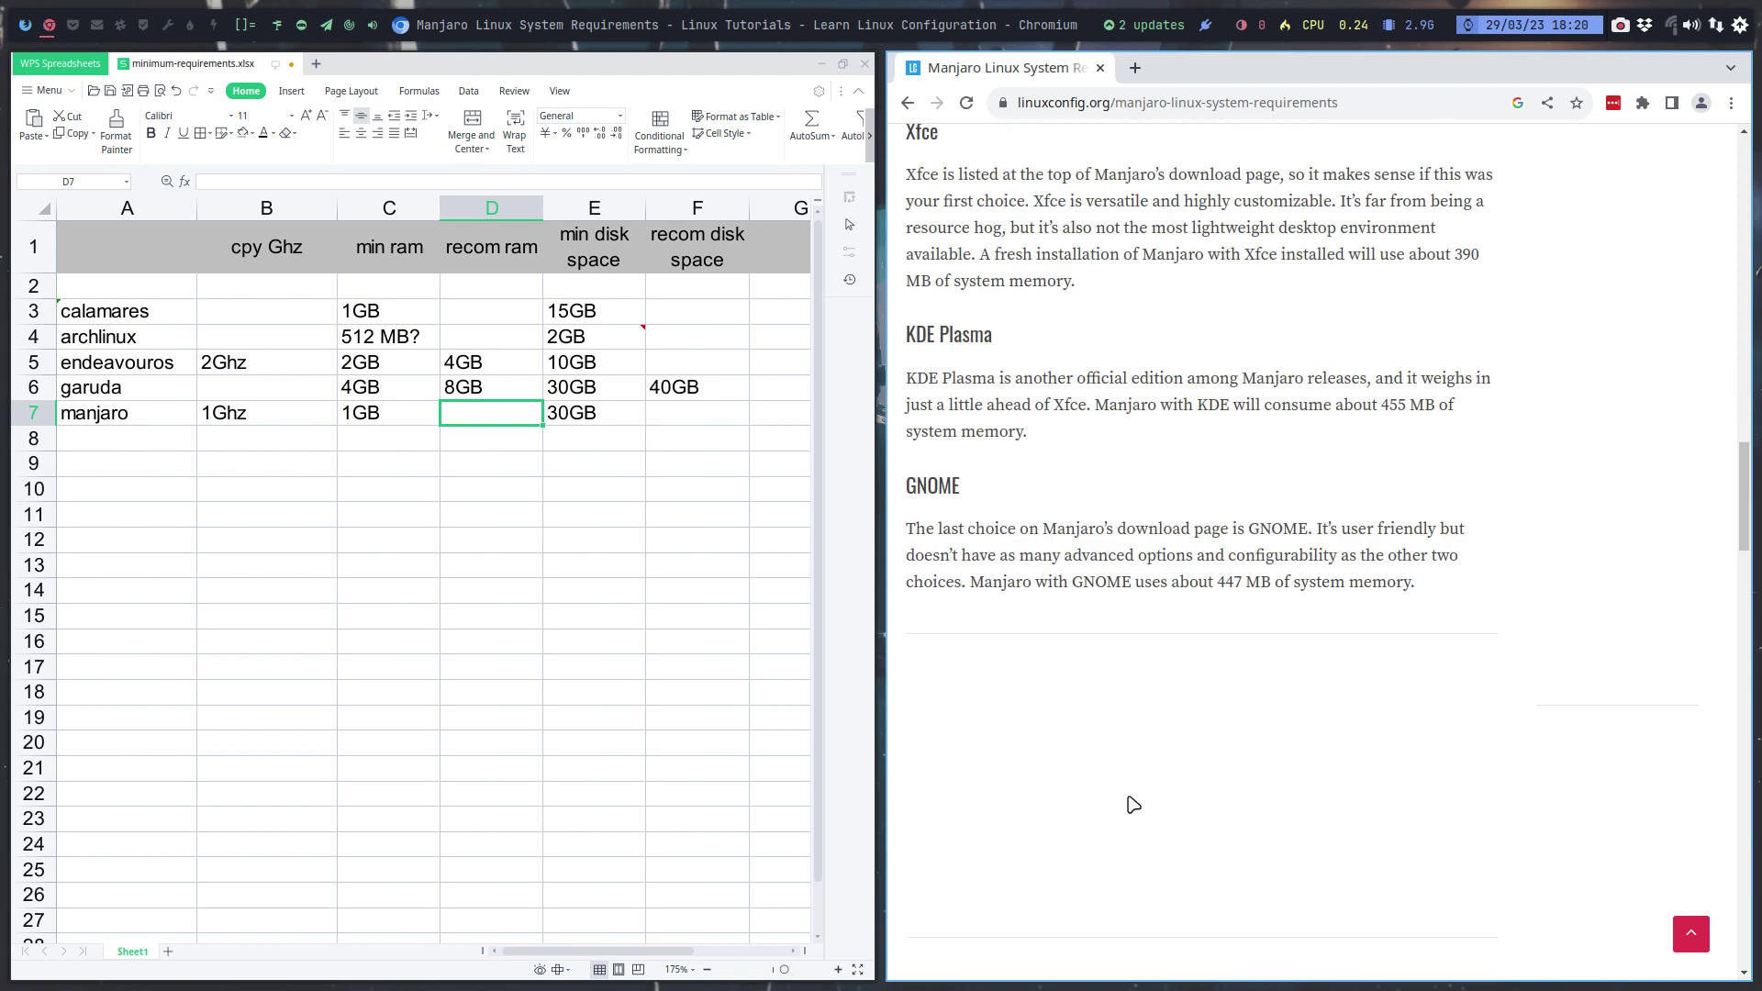
click(909, 103)
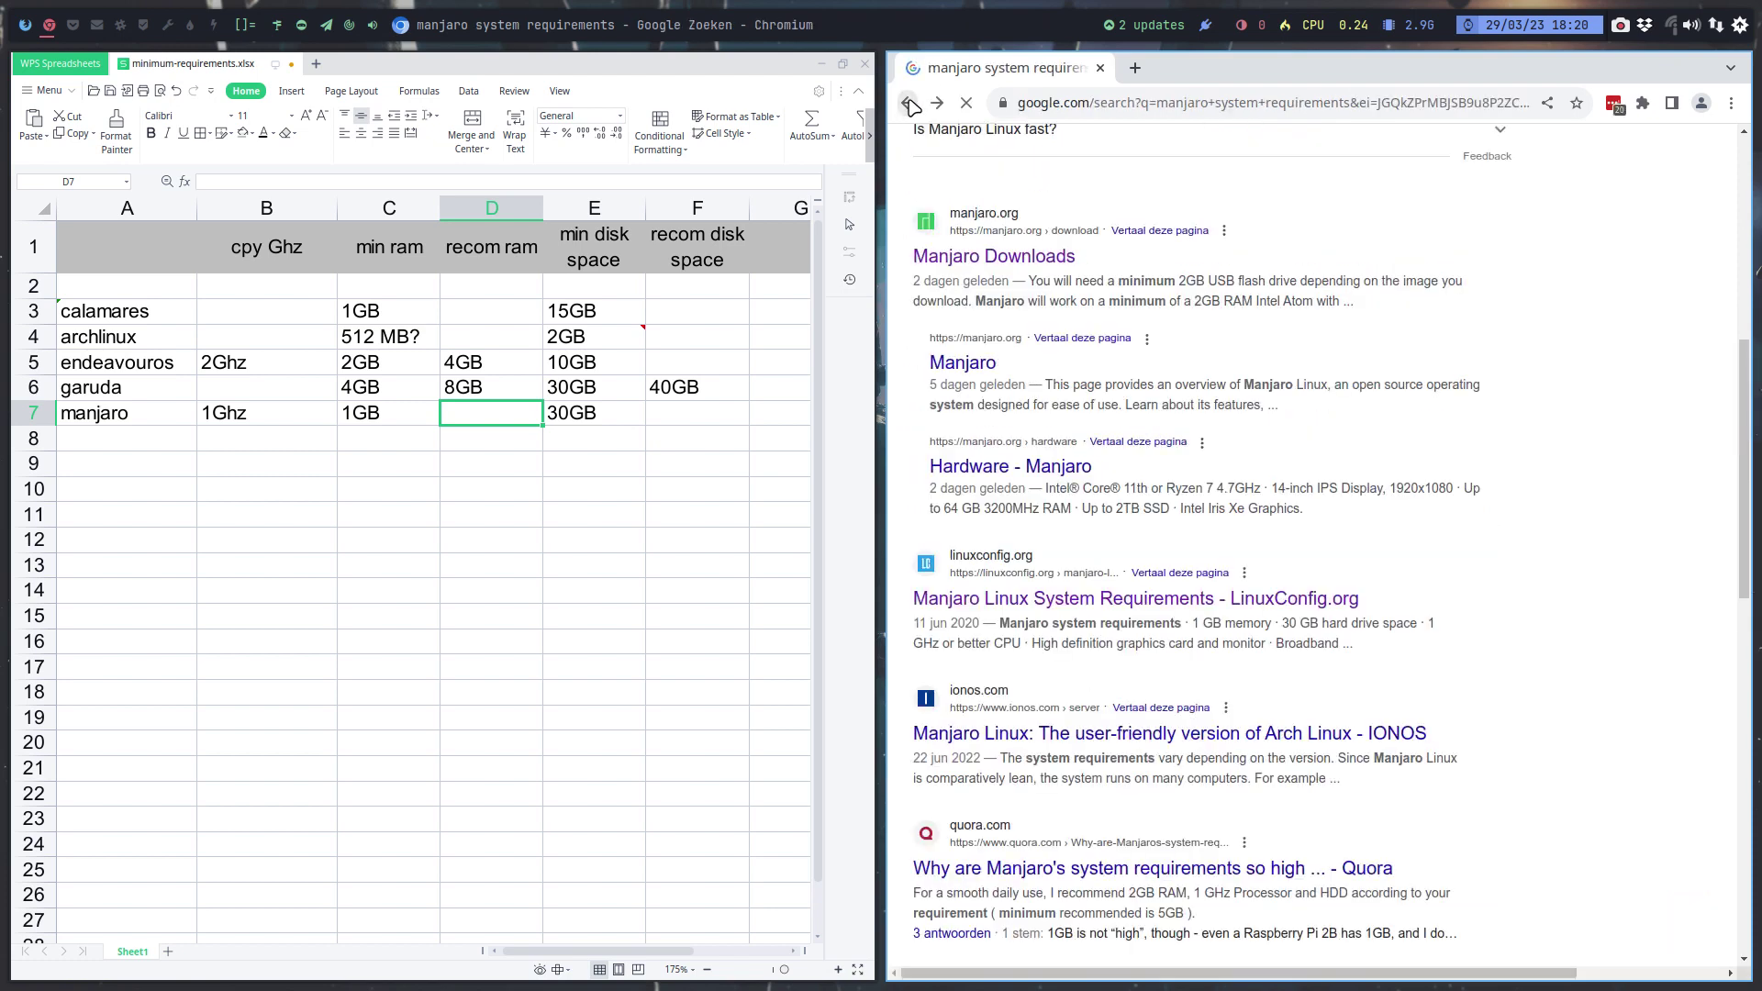
Switch to WPS Spreadsheets and add biglinux in cell A8, below manjaro
click(128, 446)
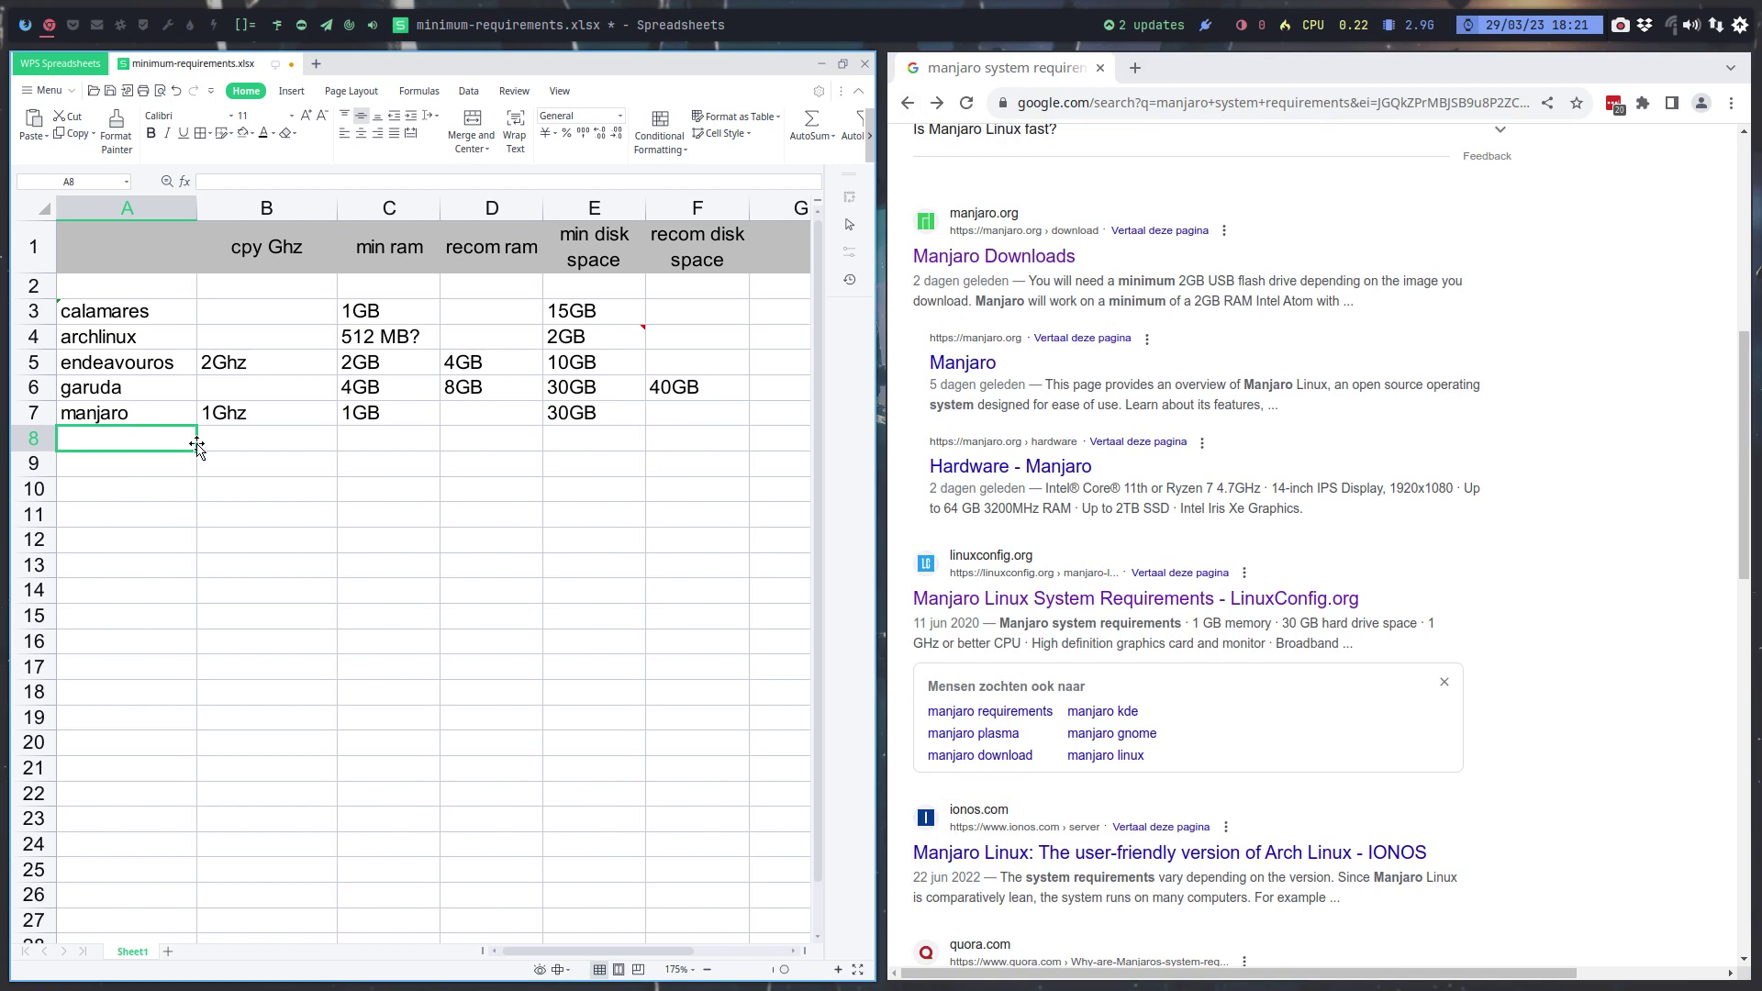
text(biglin)
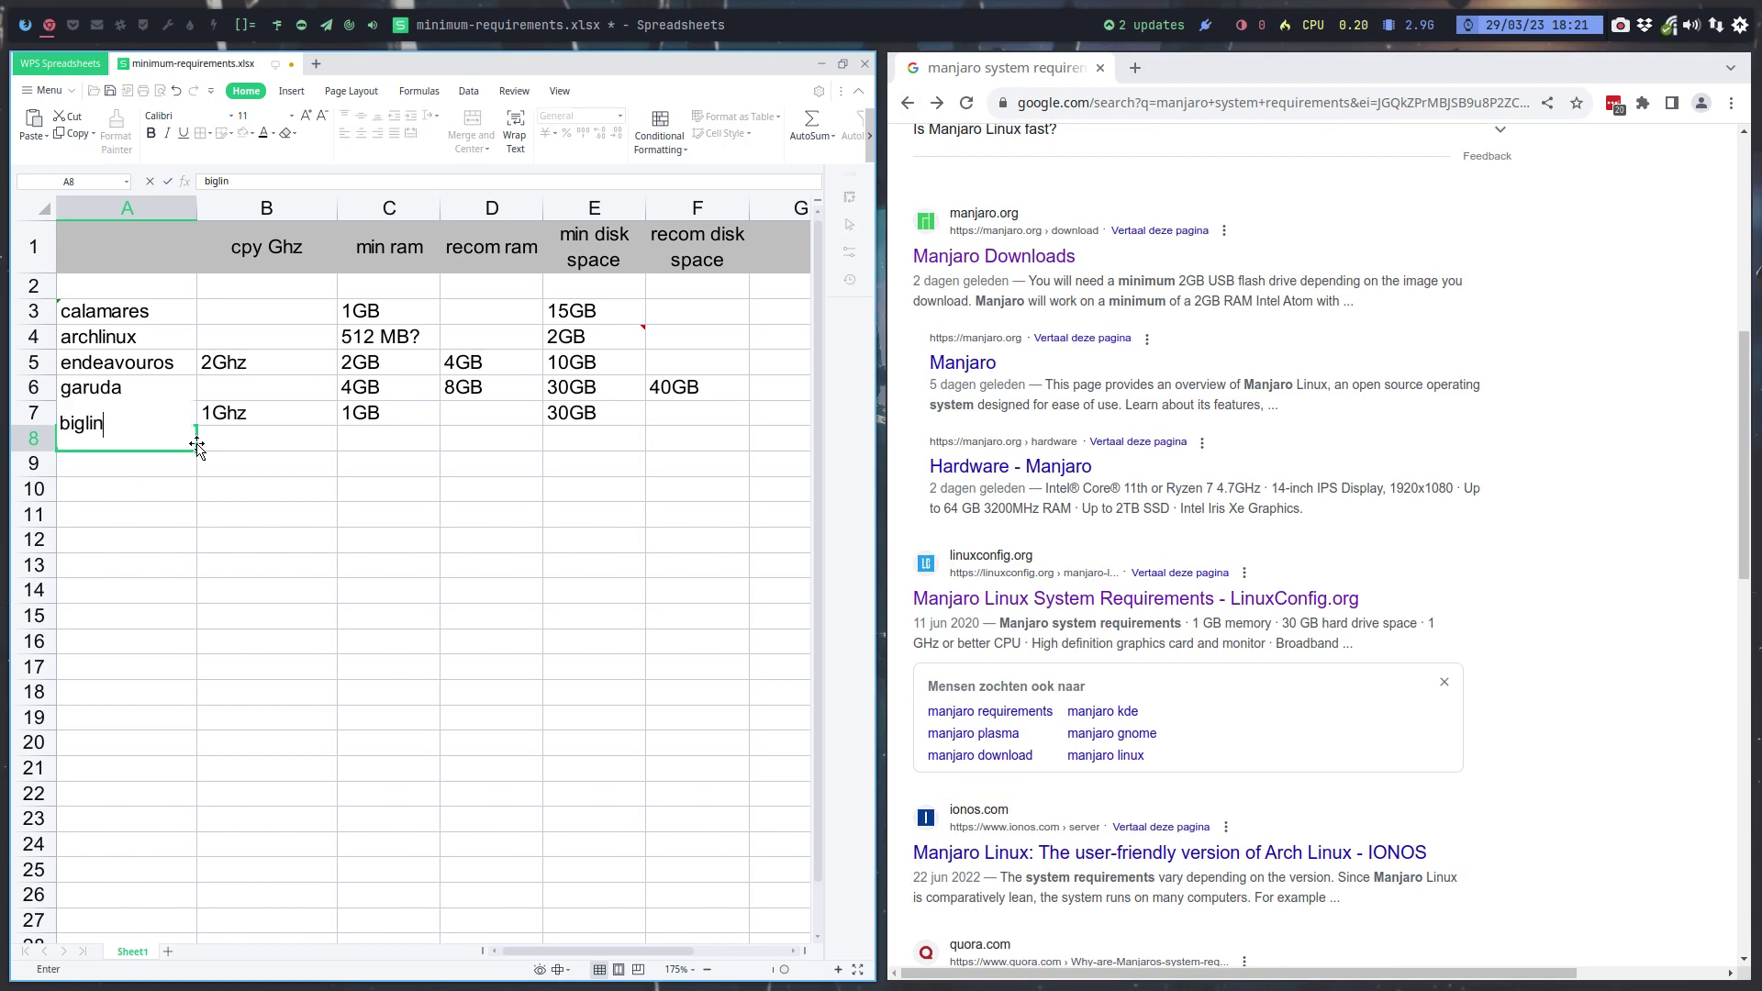
key(Return)
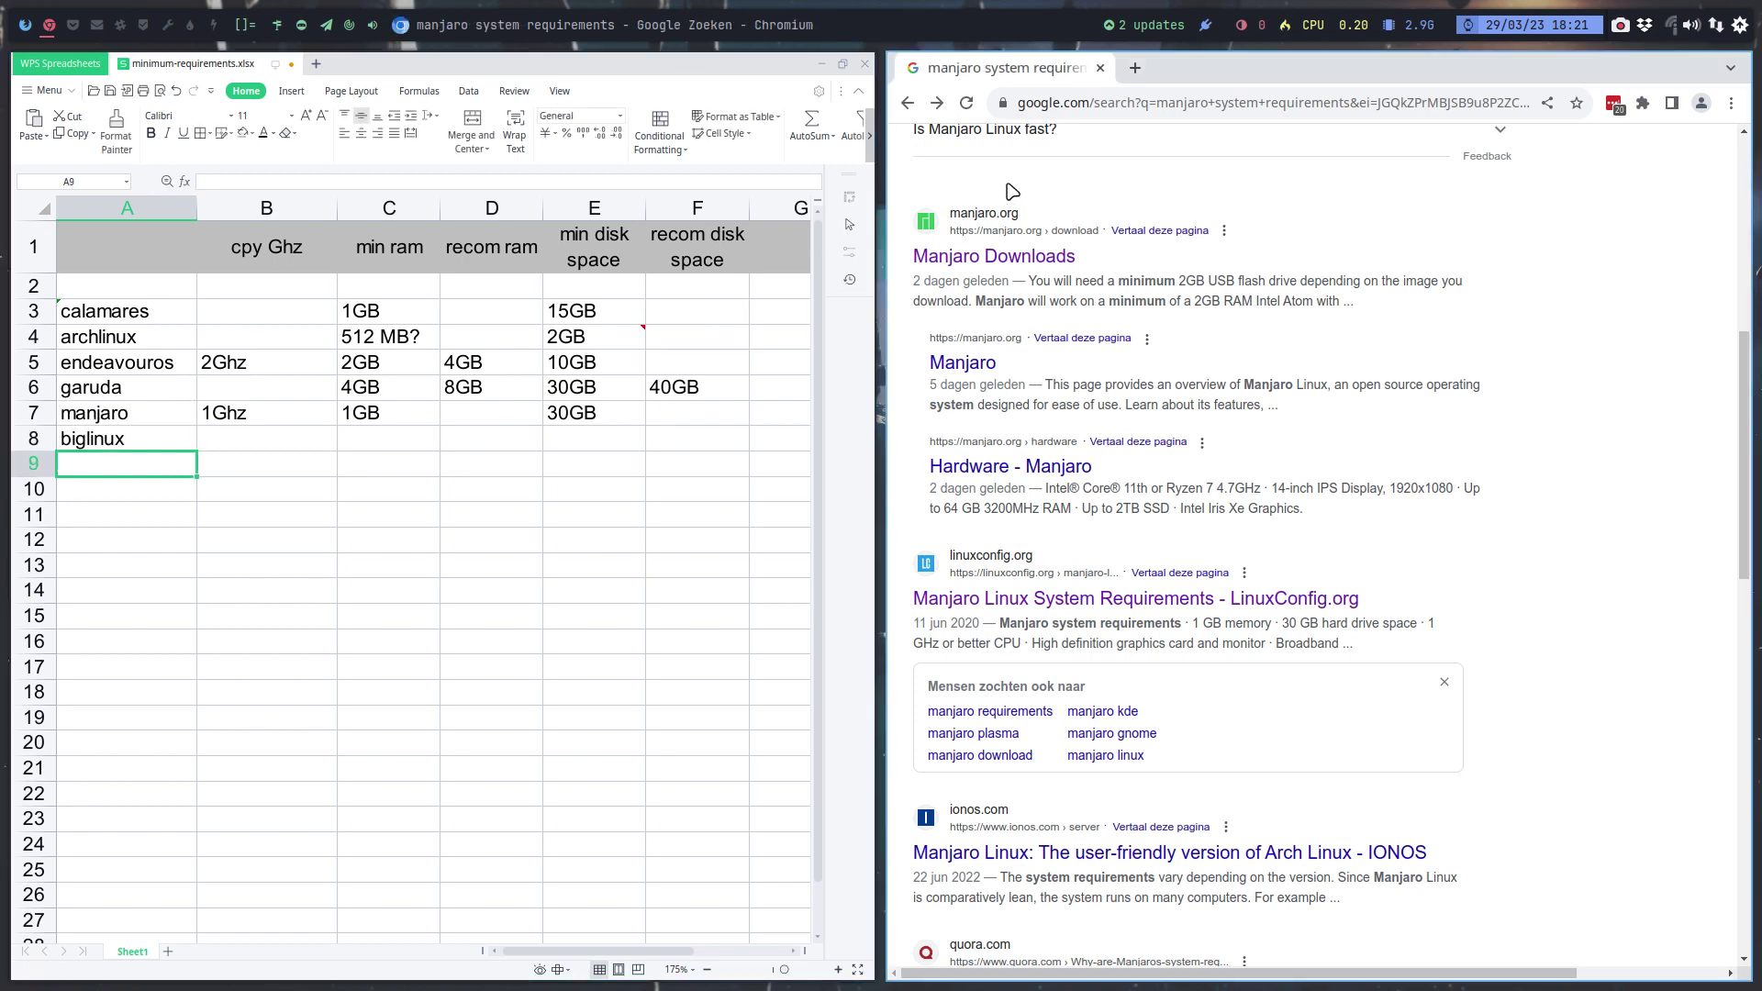
Switch to Chromium, search Google for "bigliinux system requirements" and follow the suggested "big linux system requirements" search
scroll(1003, 185, up, 7)
double_click(1080, 168)
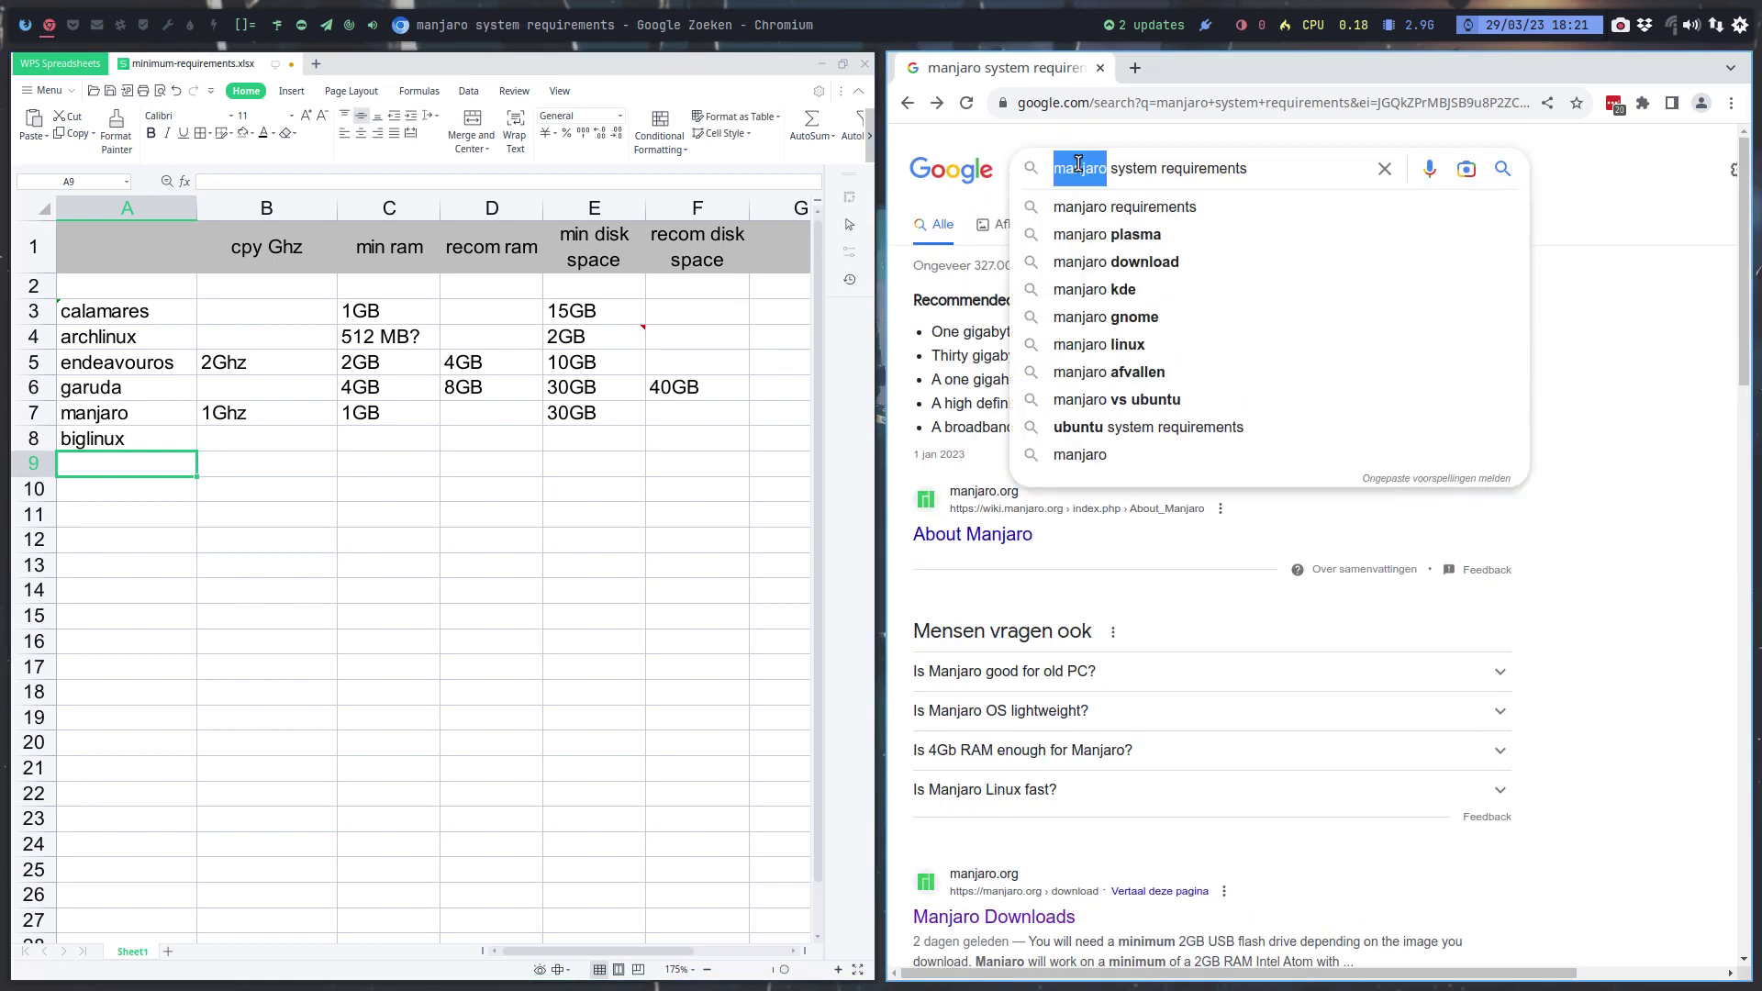
text(bigliinux)
key(Return)
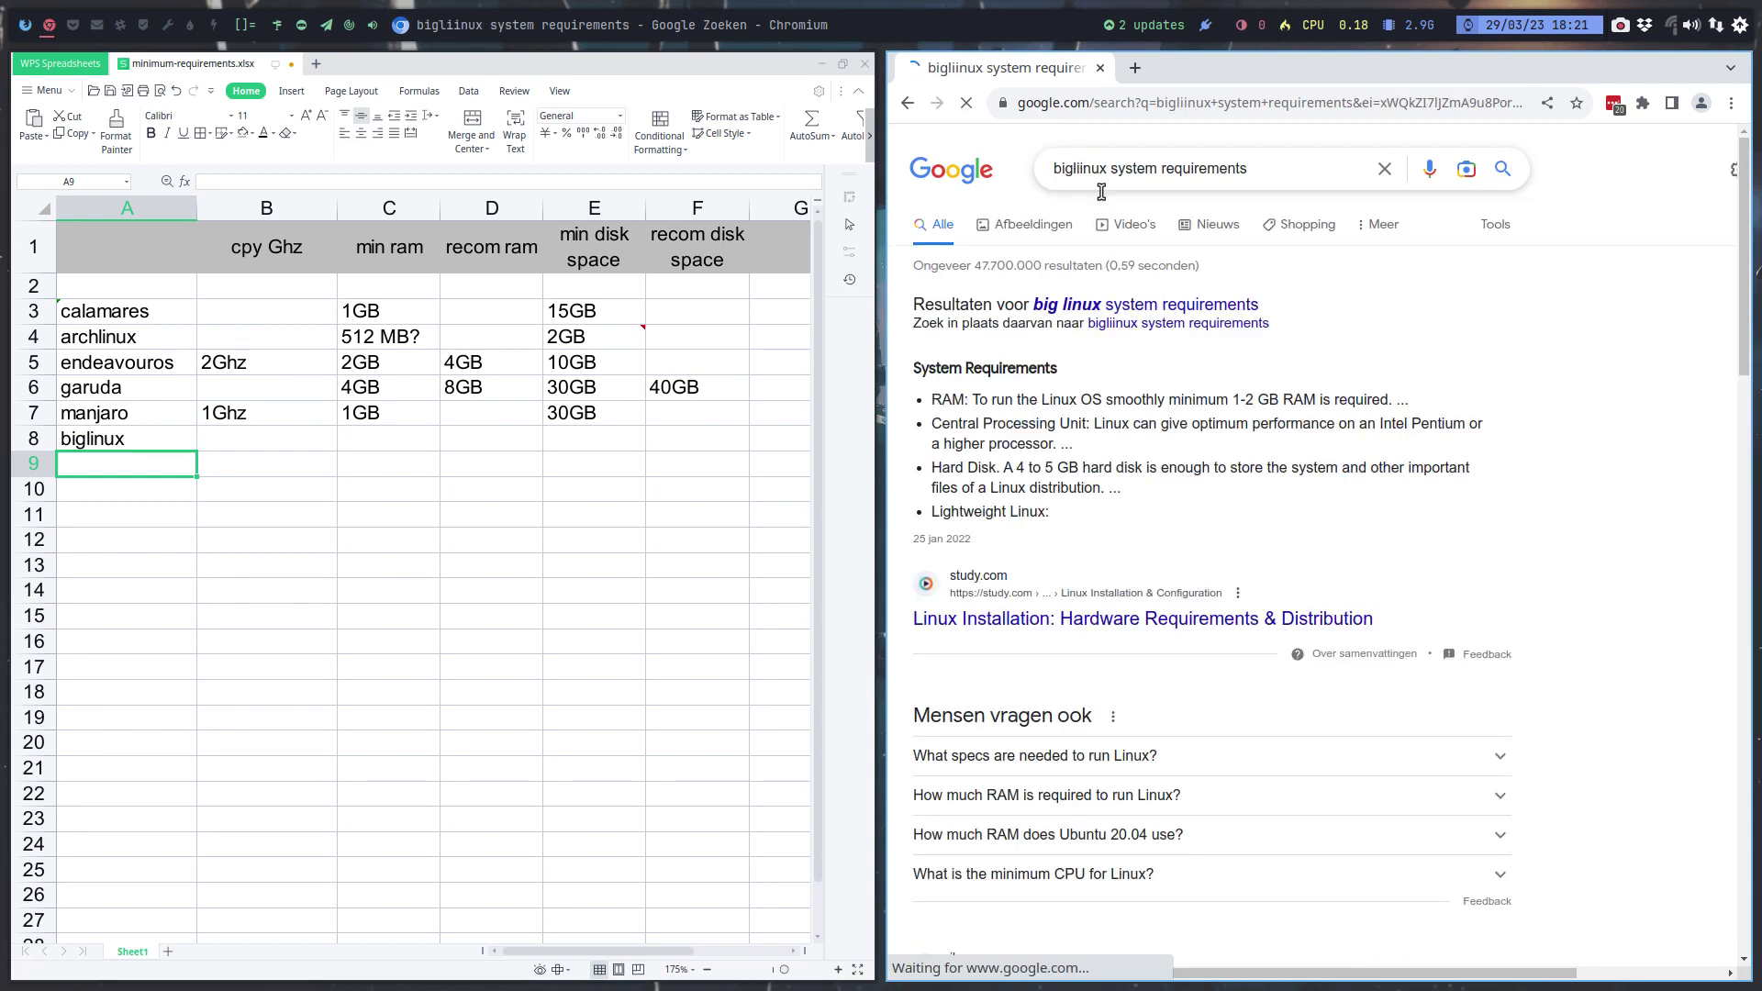
click(1069, 308)
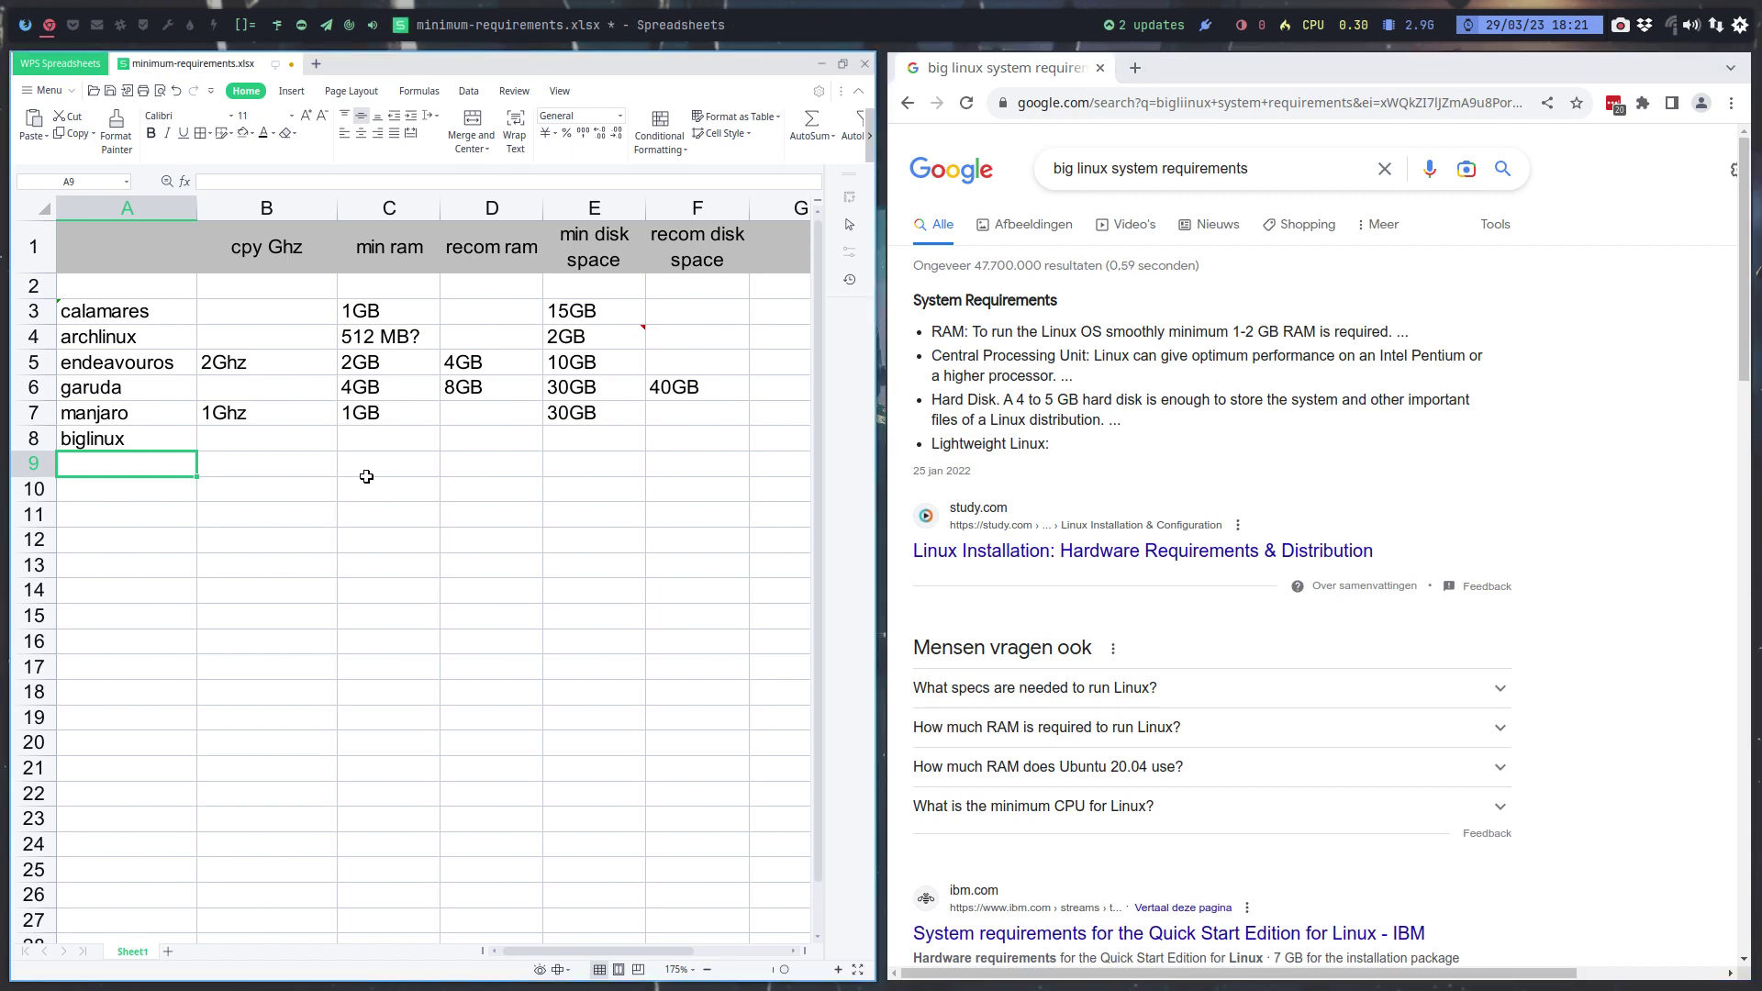
Switch to WPS Spreadsheets and enter 1-2GB as the minimum RAM in the biglinux row
click(277, 439)
click(404, 437)
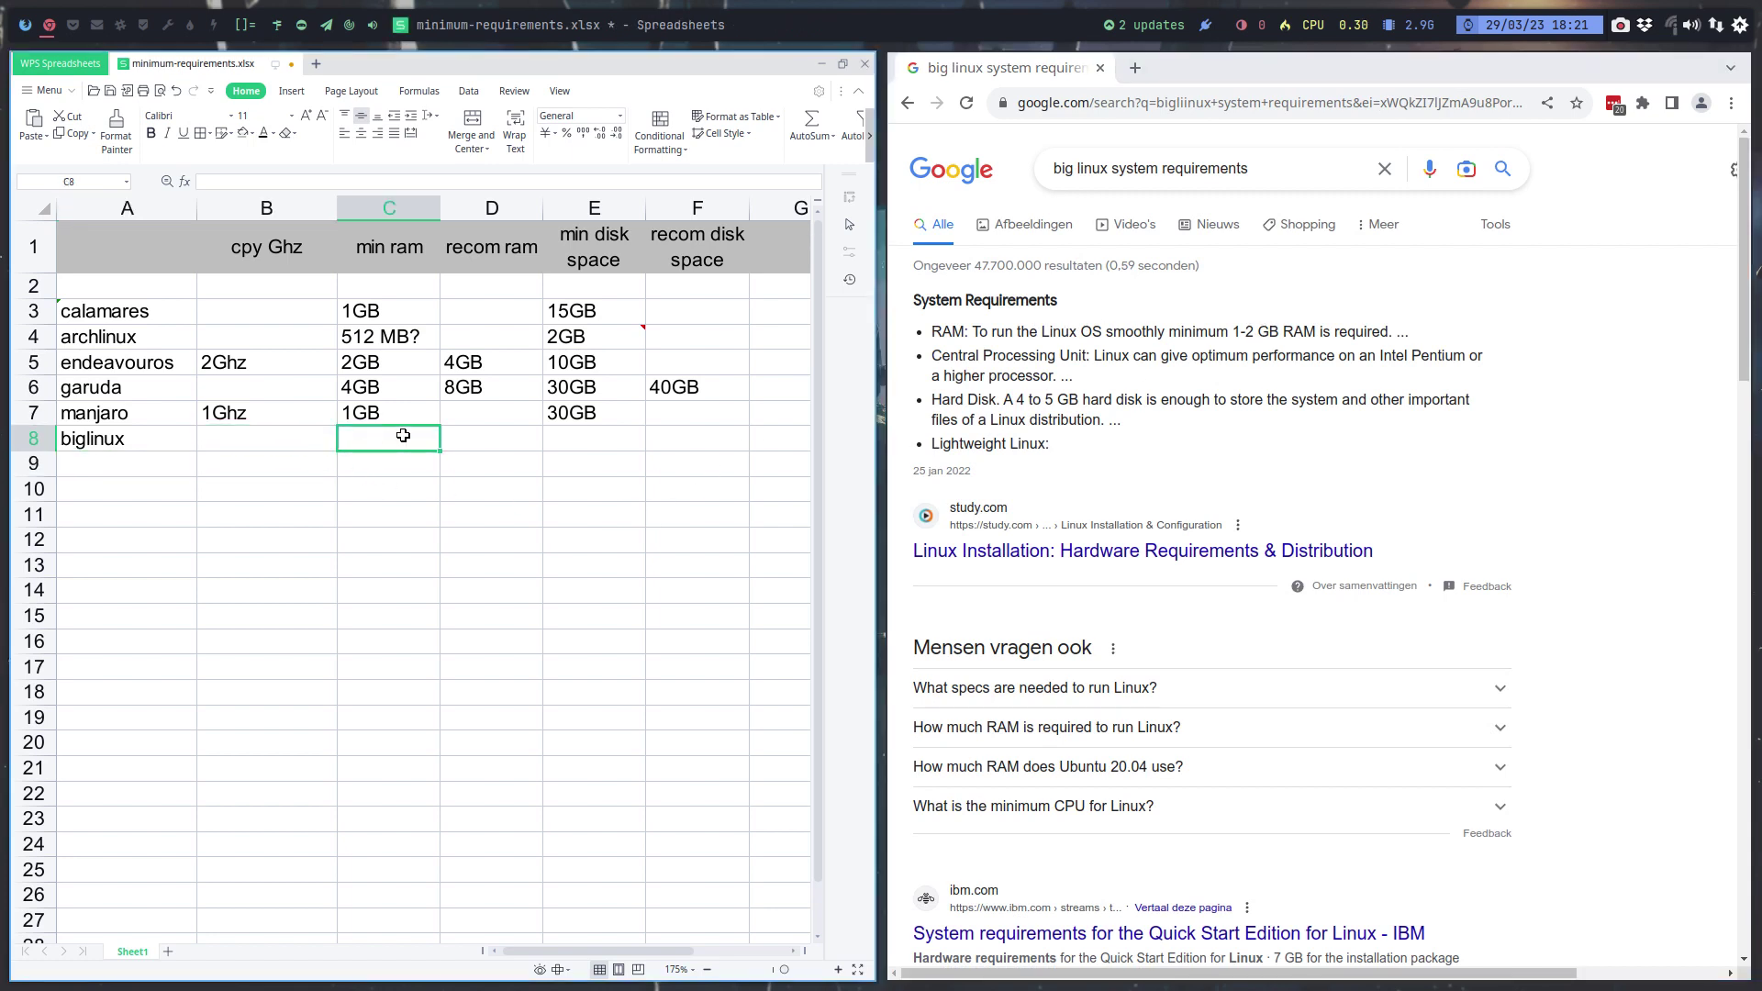
text(1-)
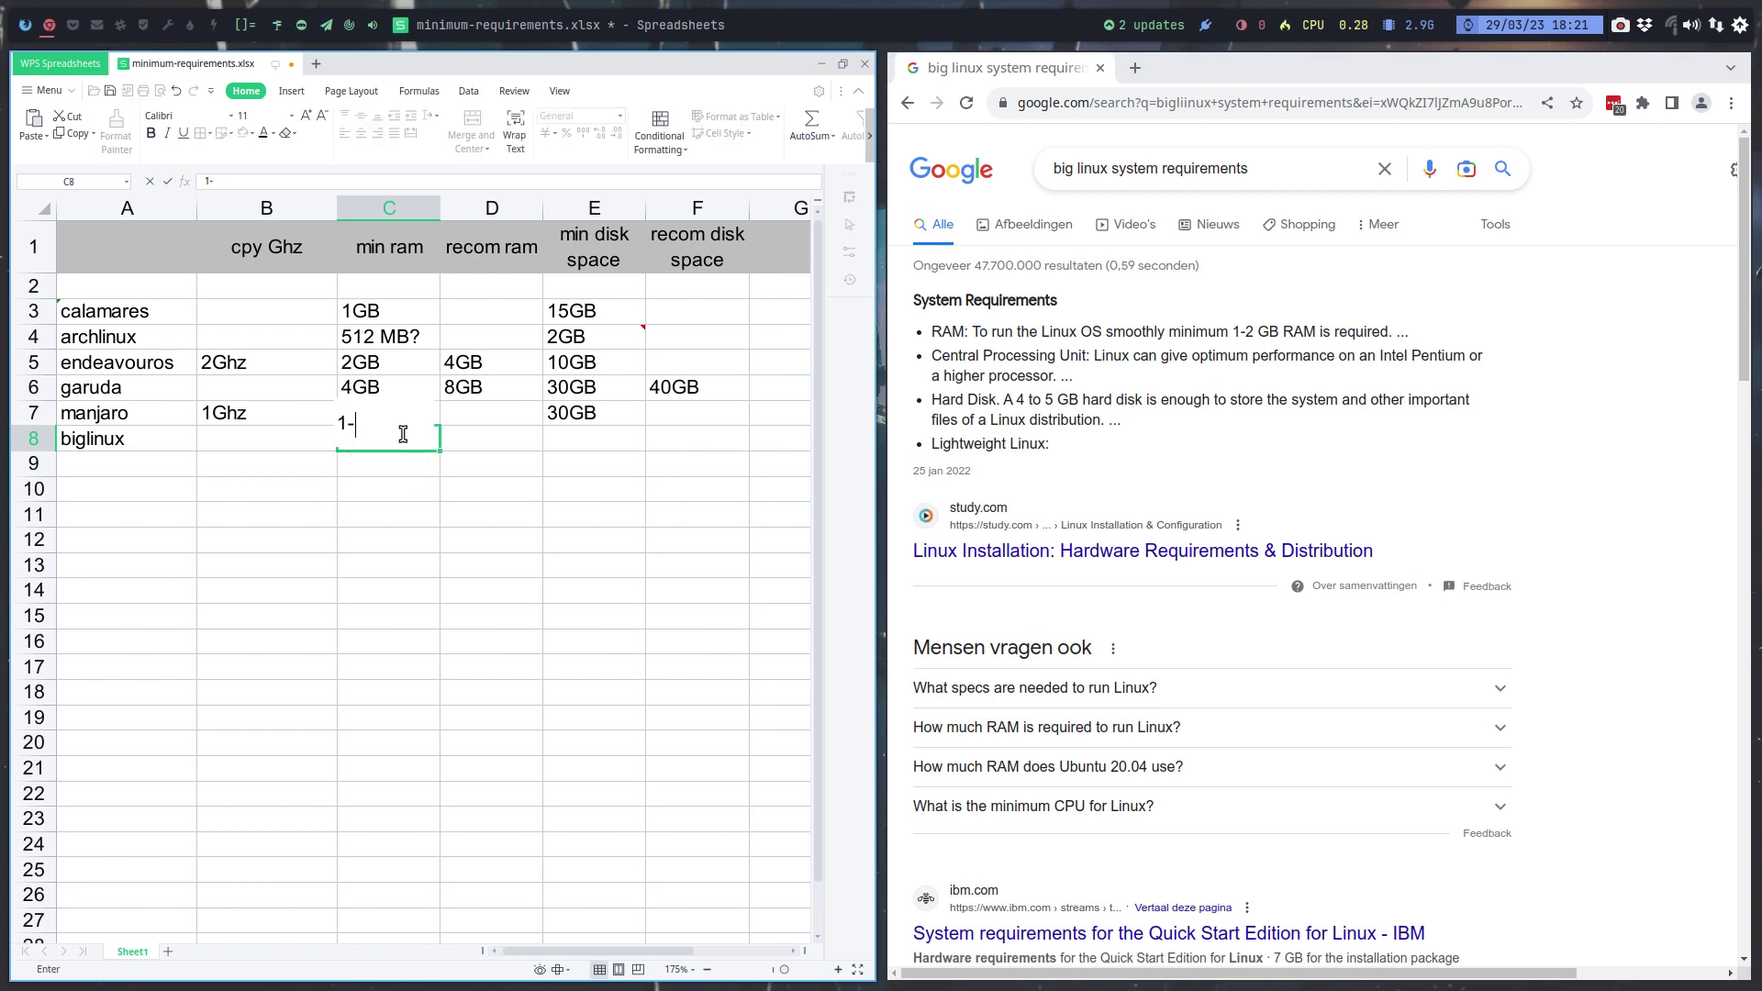
key(Return)
click(403, 437)
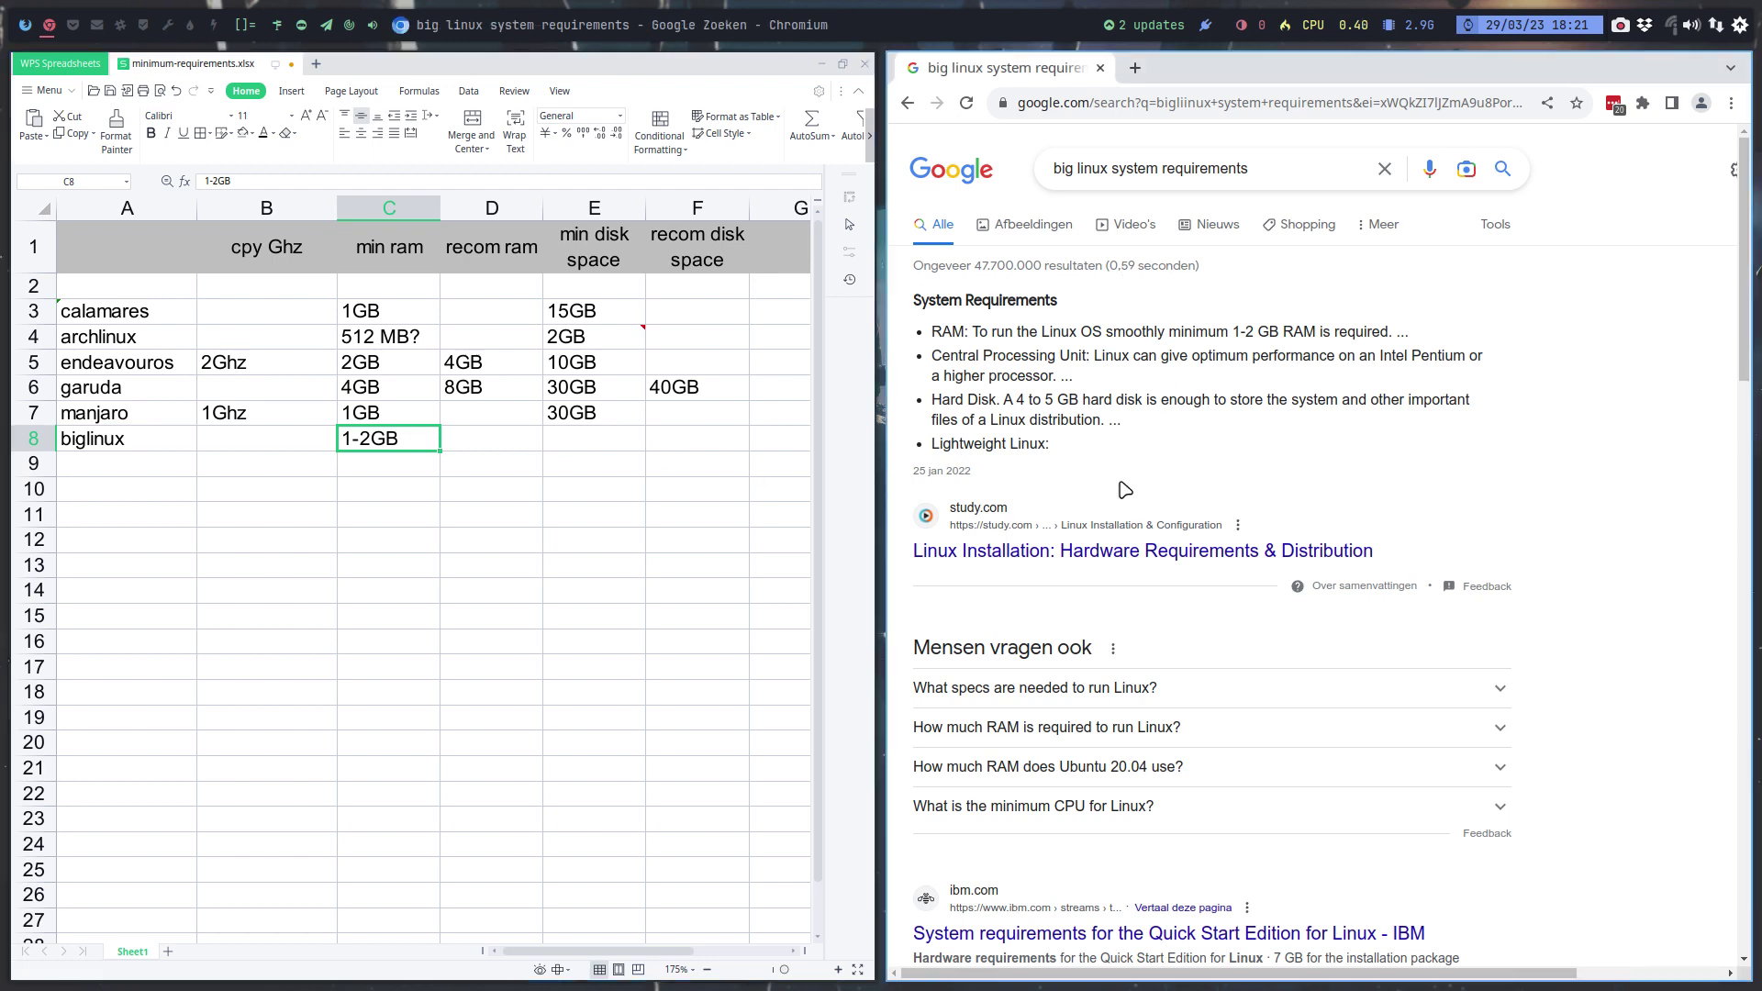
Switch to Chromium, check the remaining results, and search for "biglinux system requirements" to find the distribution's own website
scroll(1127, 489, down, 8)
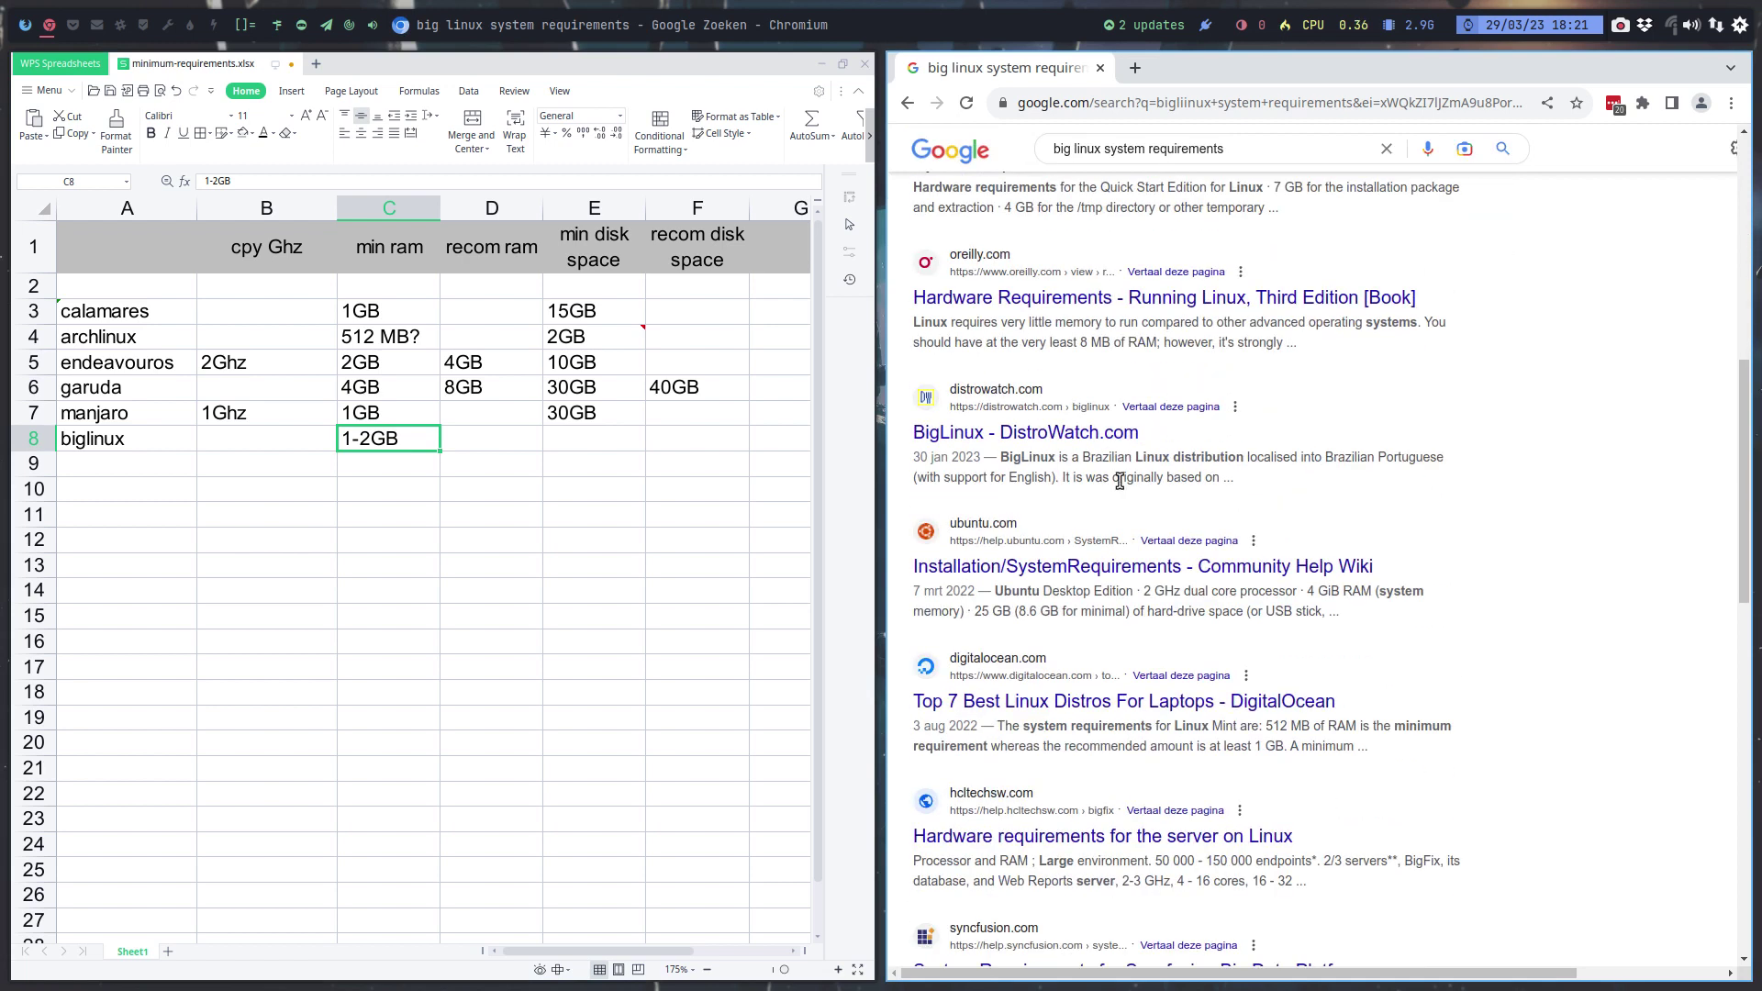
scroll(1125, 489, up, 8)
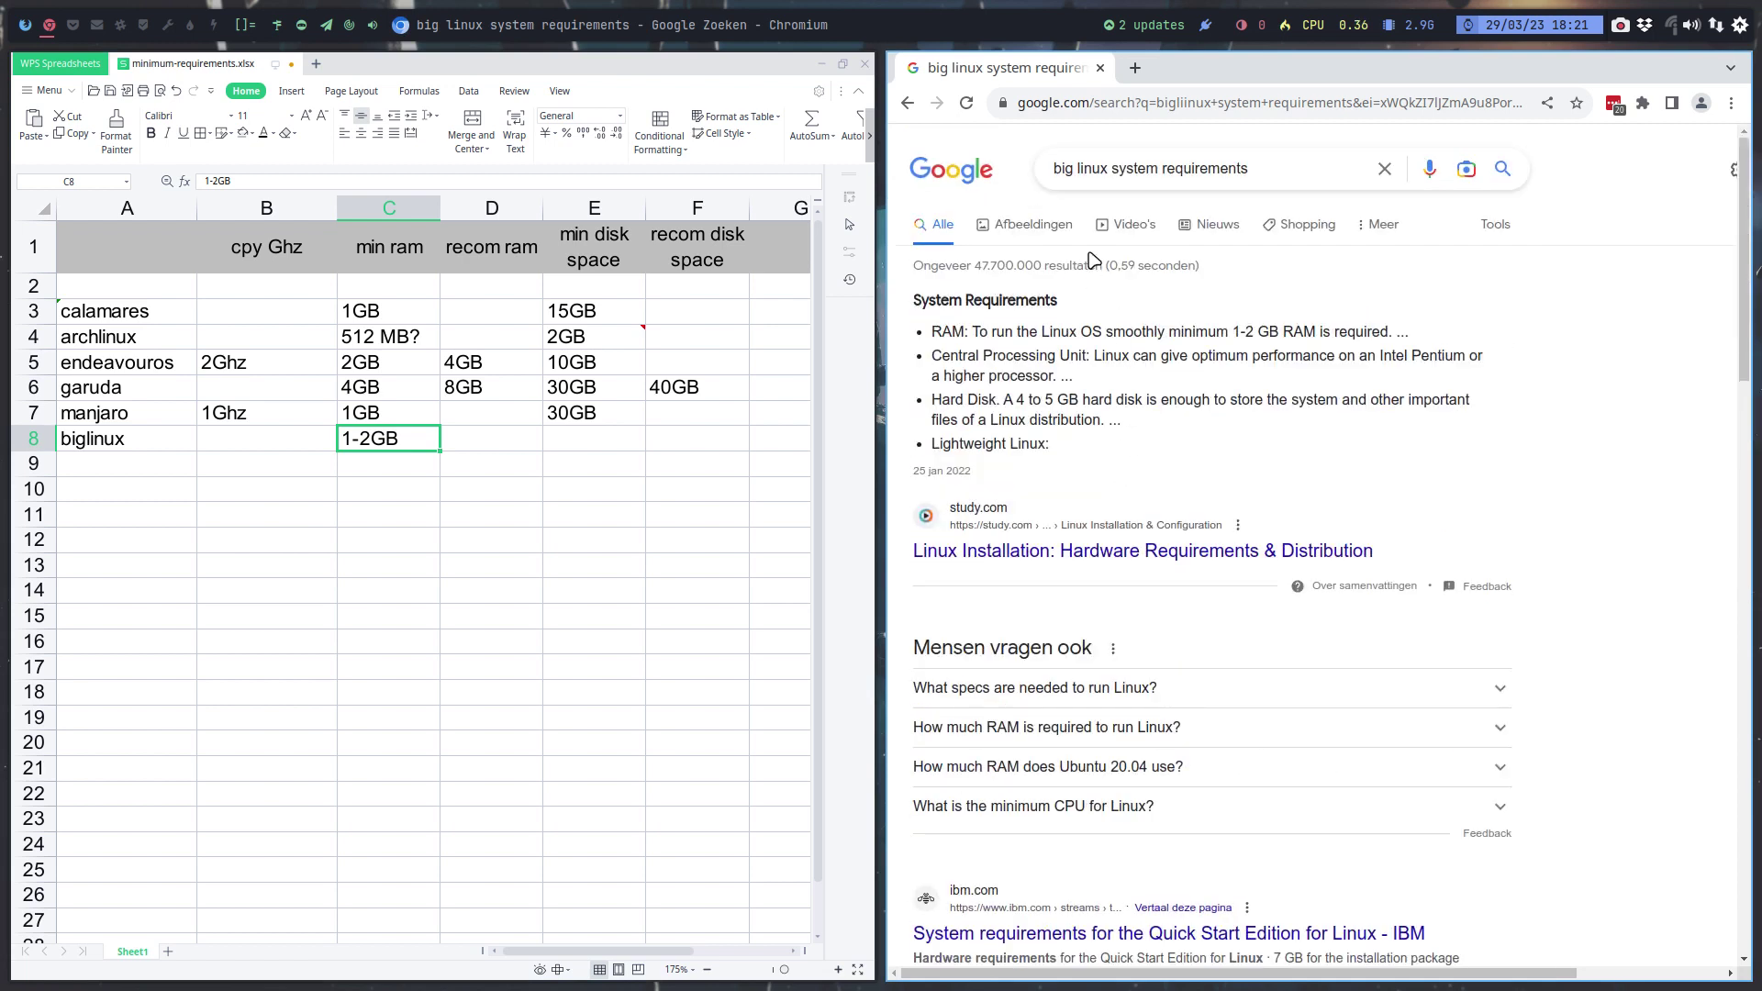
click(1075, 172)
key(BackSpace)
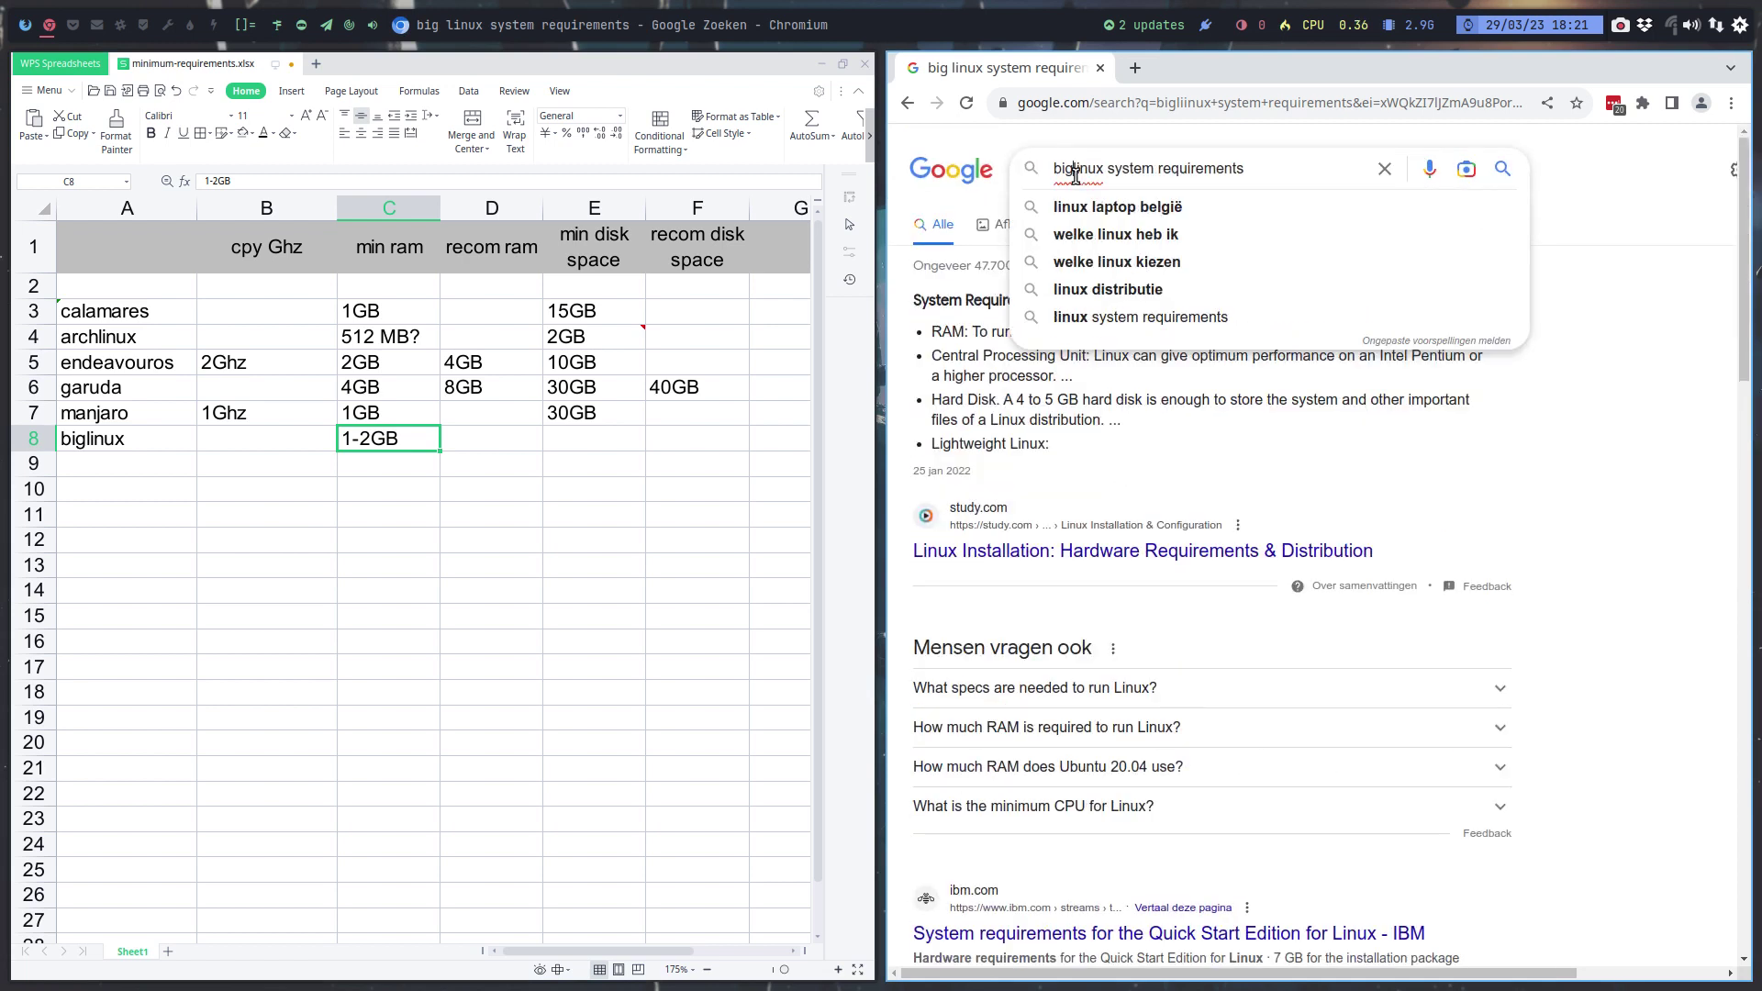
key(Return)
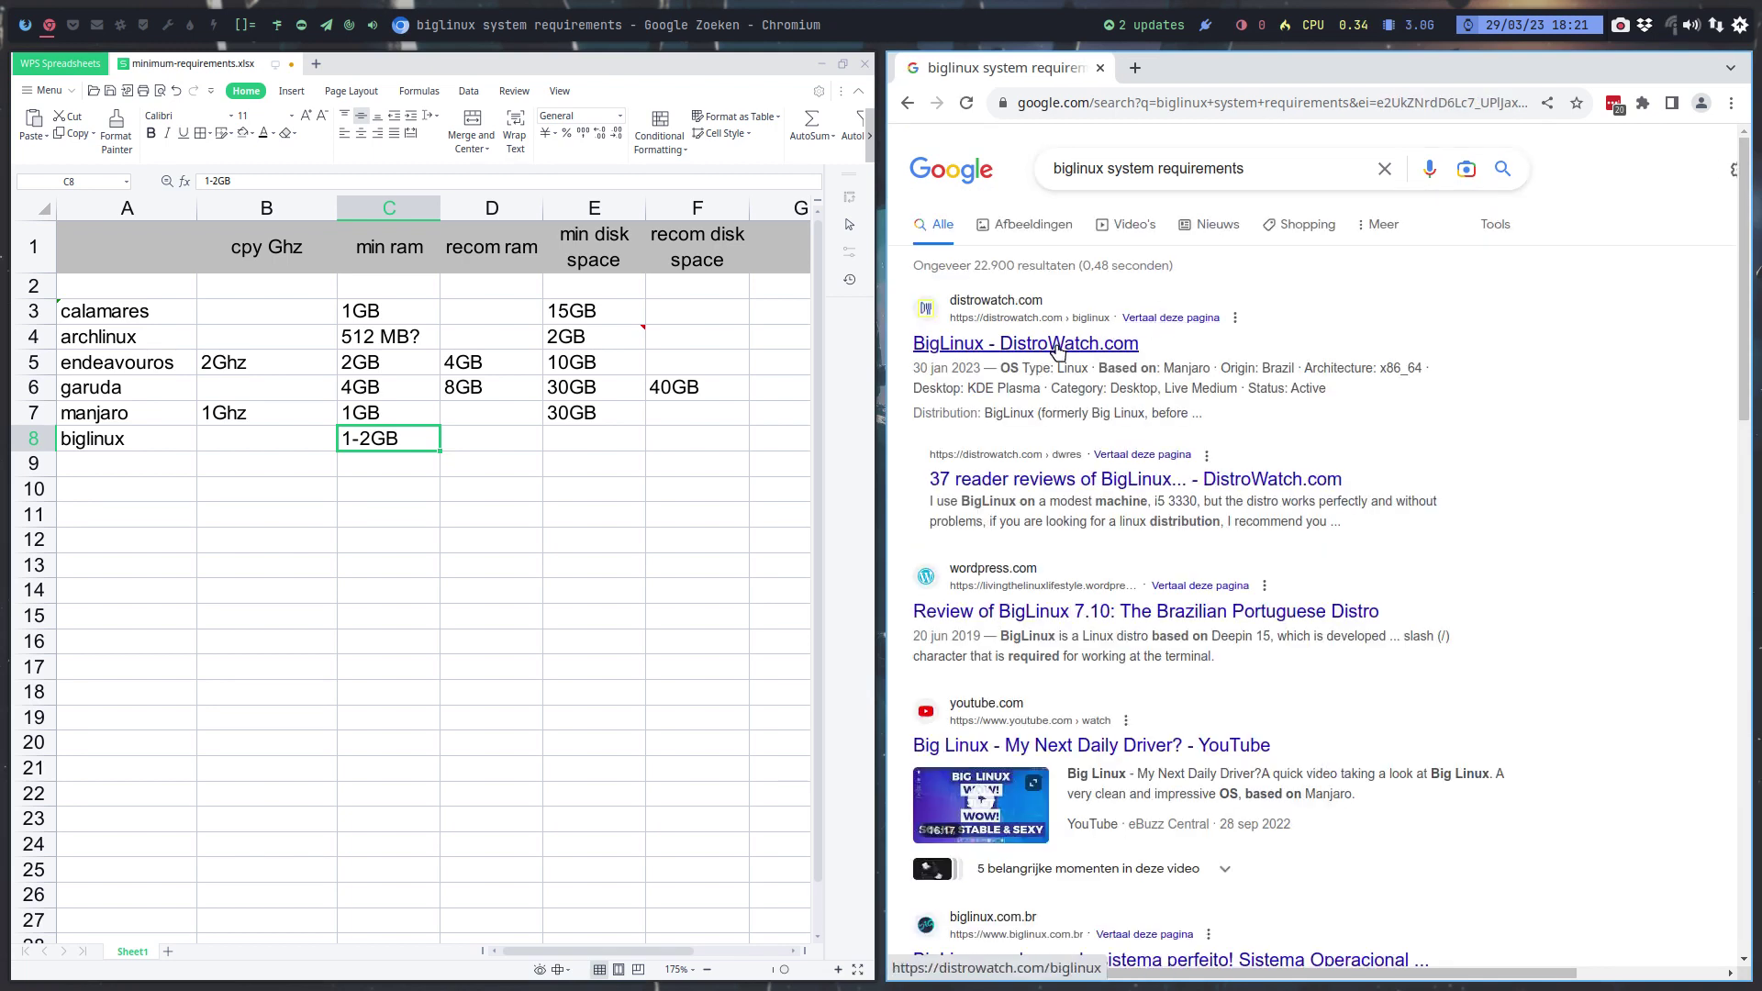
scroll(1085, 603, down, 3)
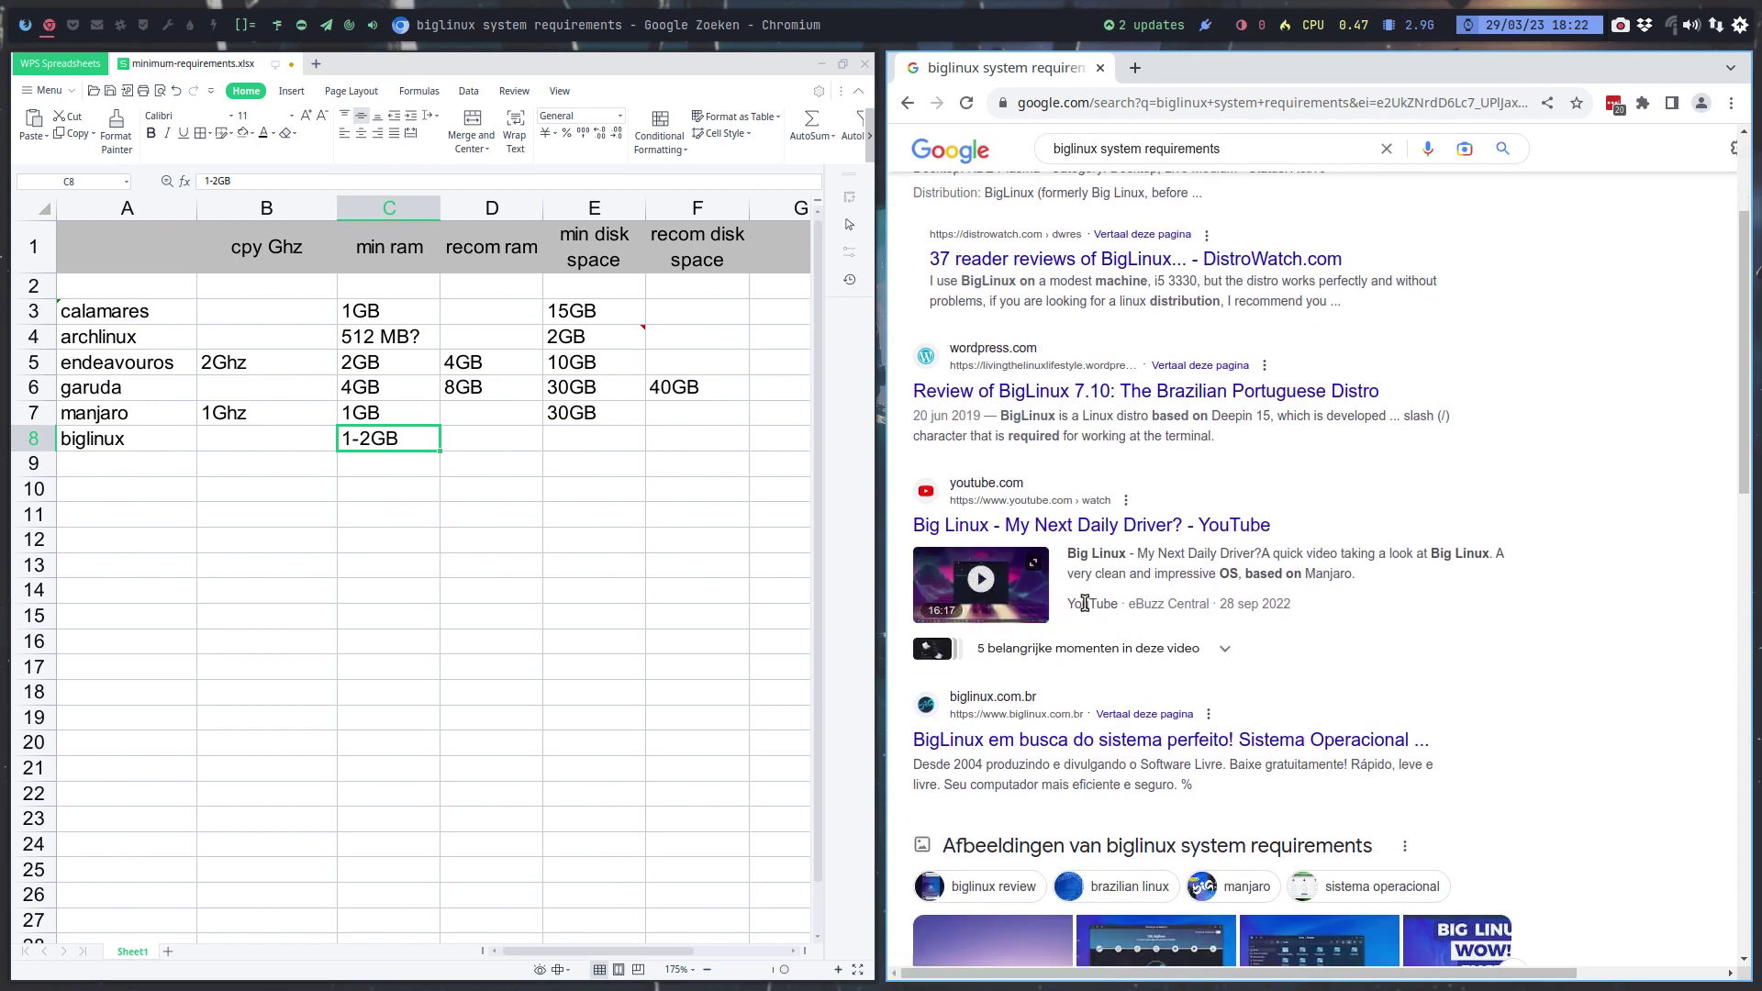
scroll(1085, 603, down, 3)
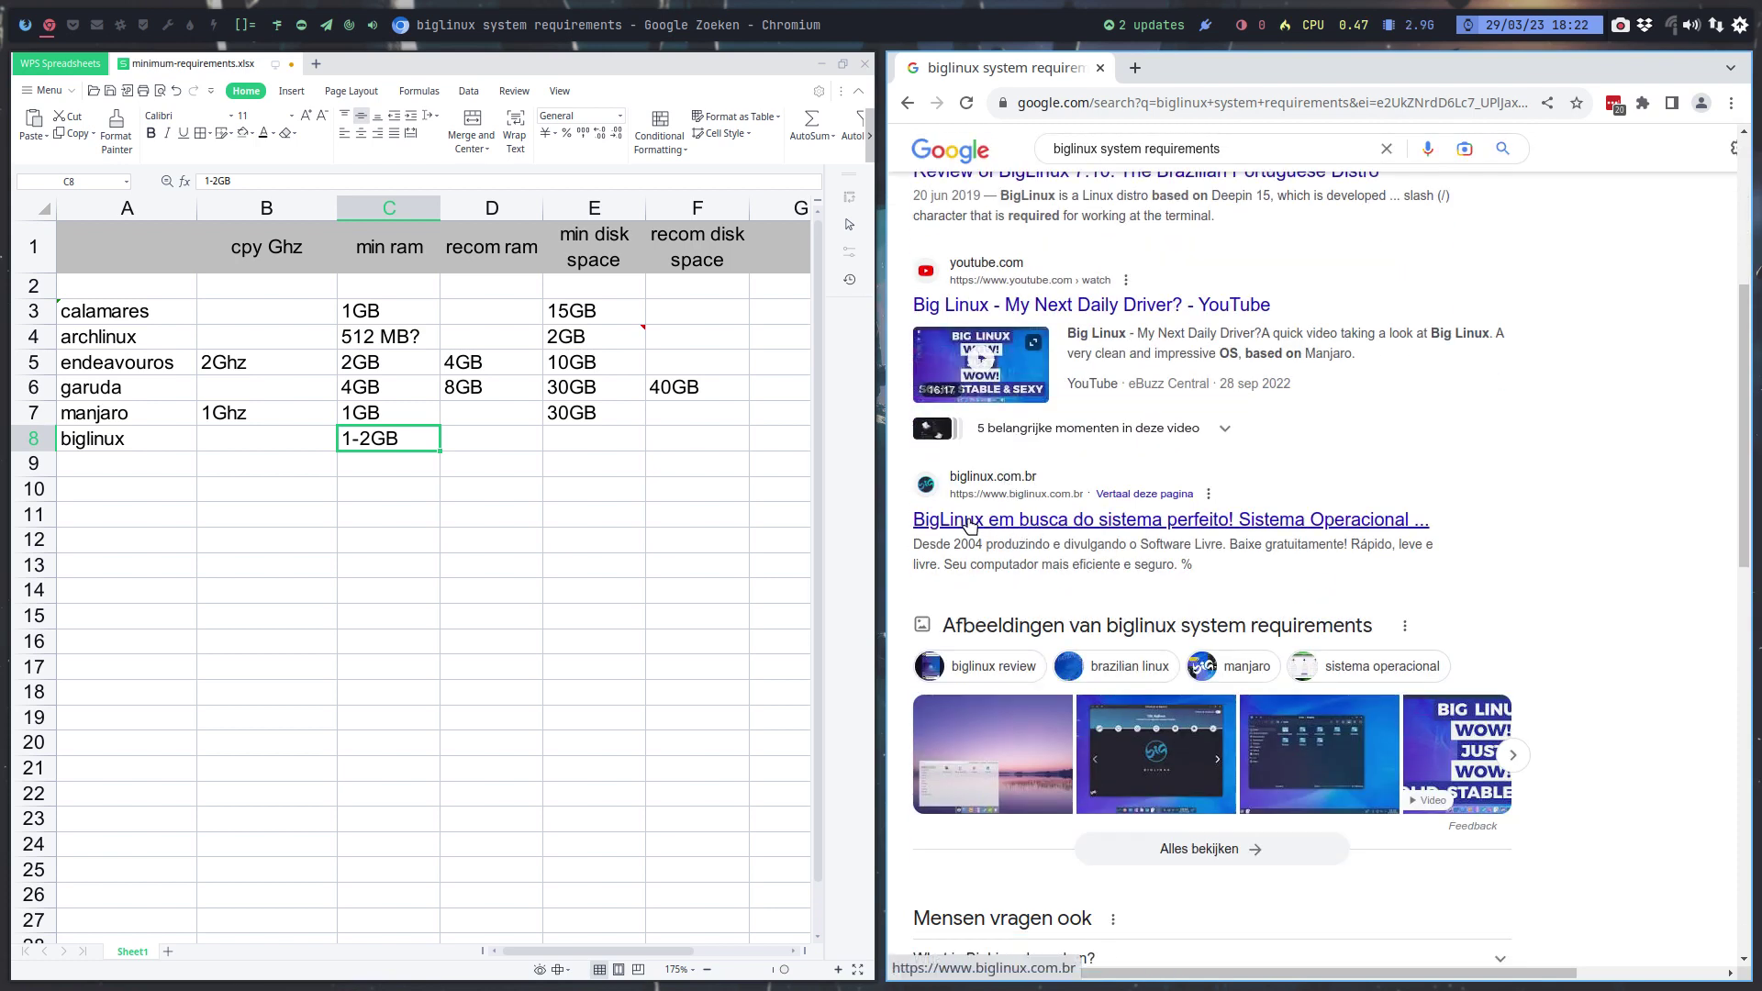
Open the biglinux.com.br website and examine its home page for hardware requirements
click(1218, 523)
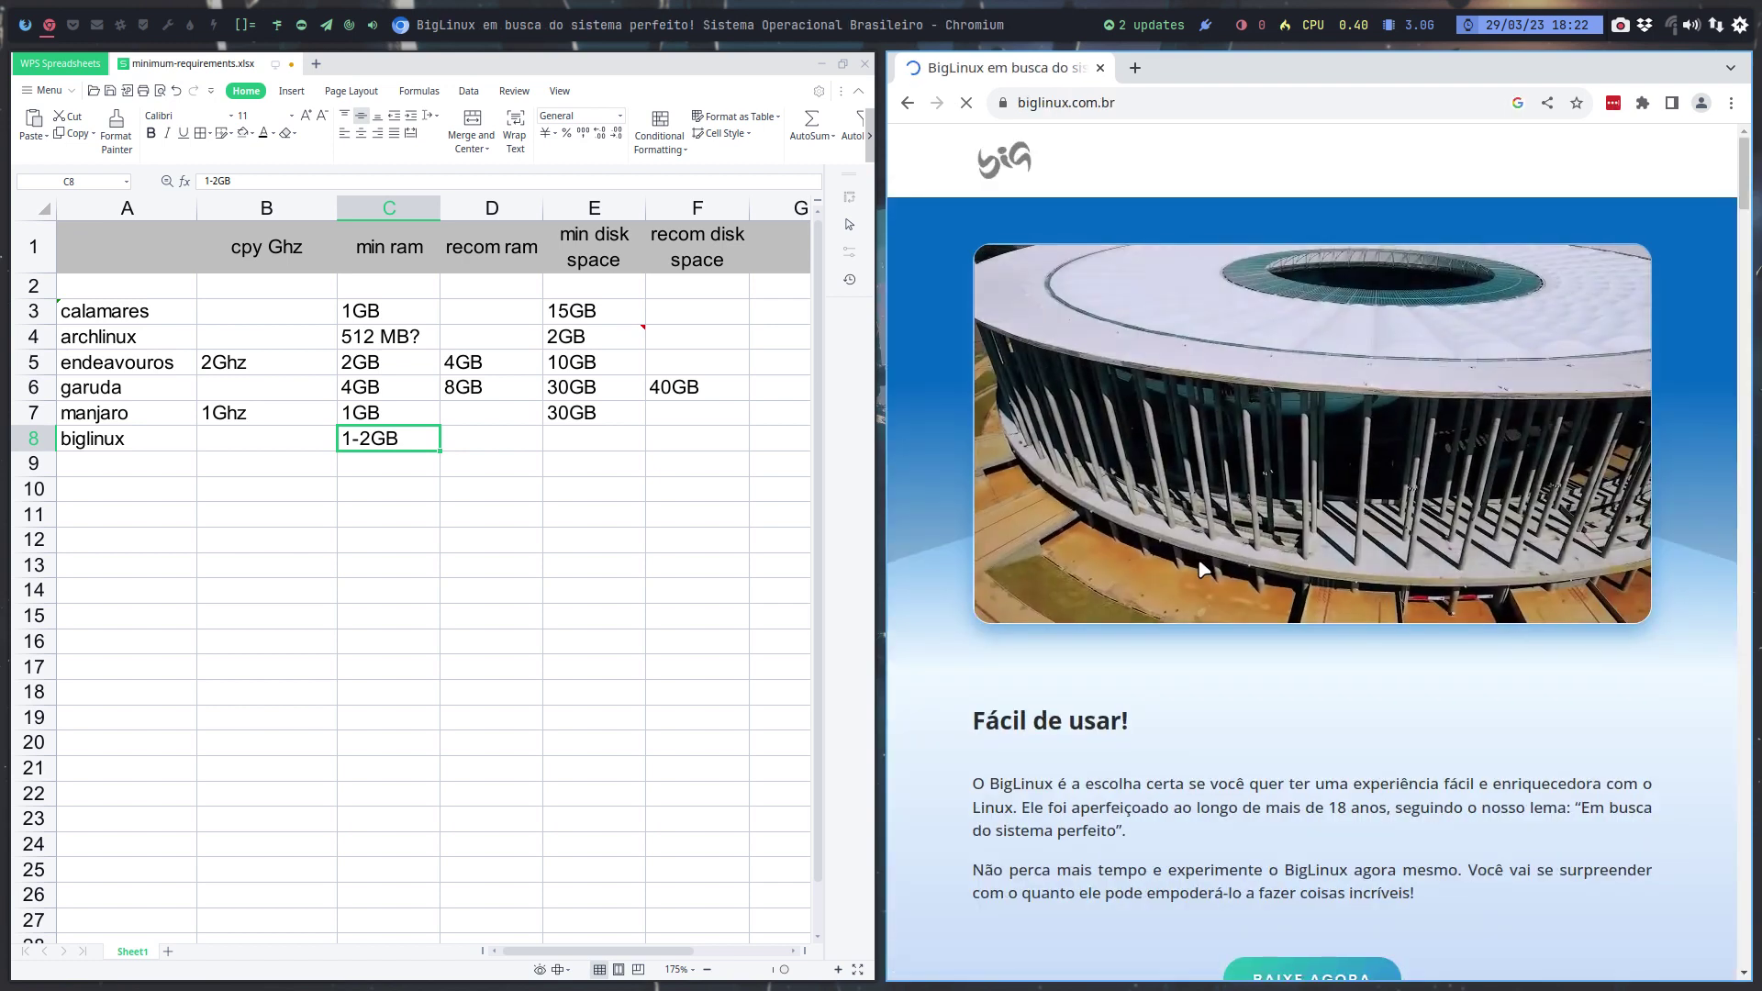
scroll(1202, 569, down, 5)
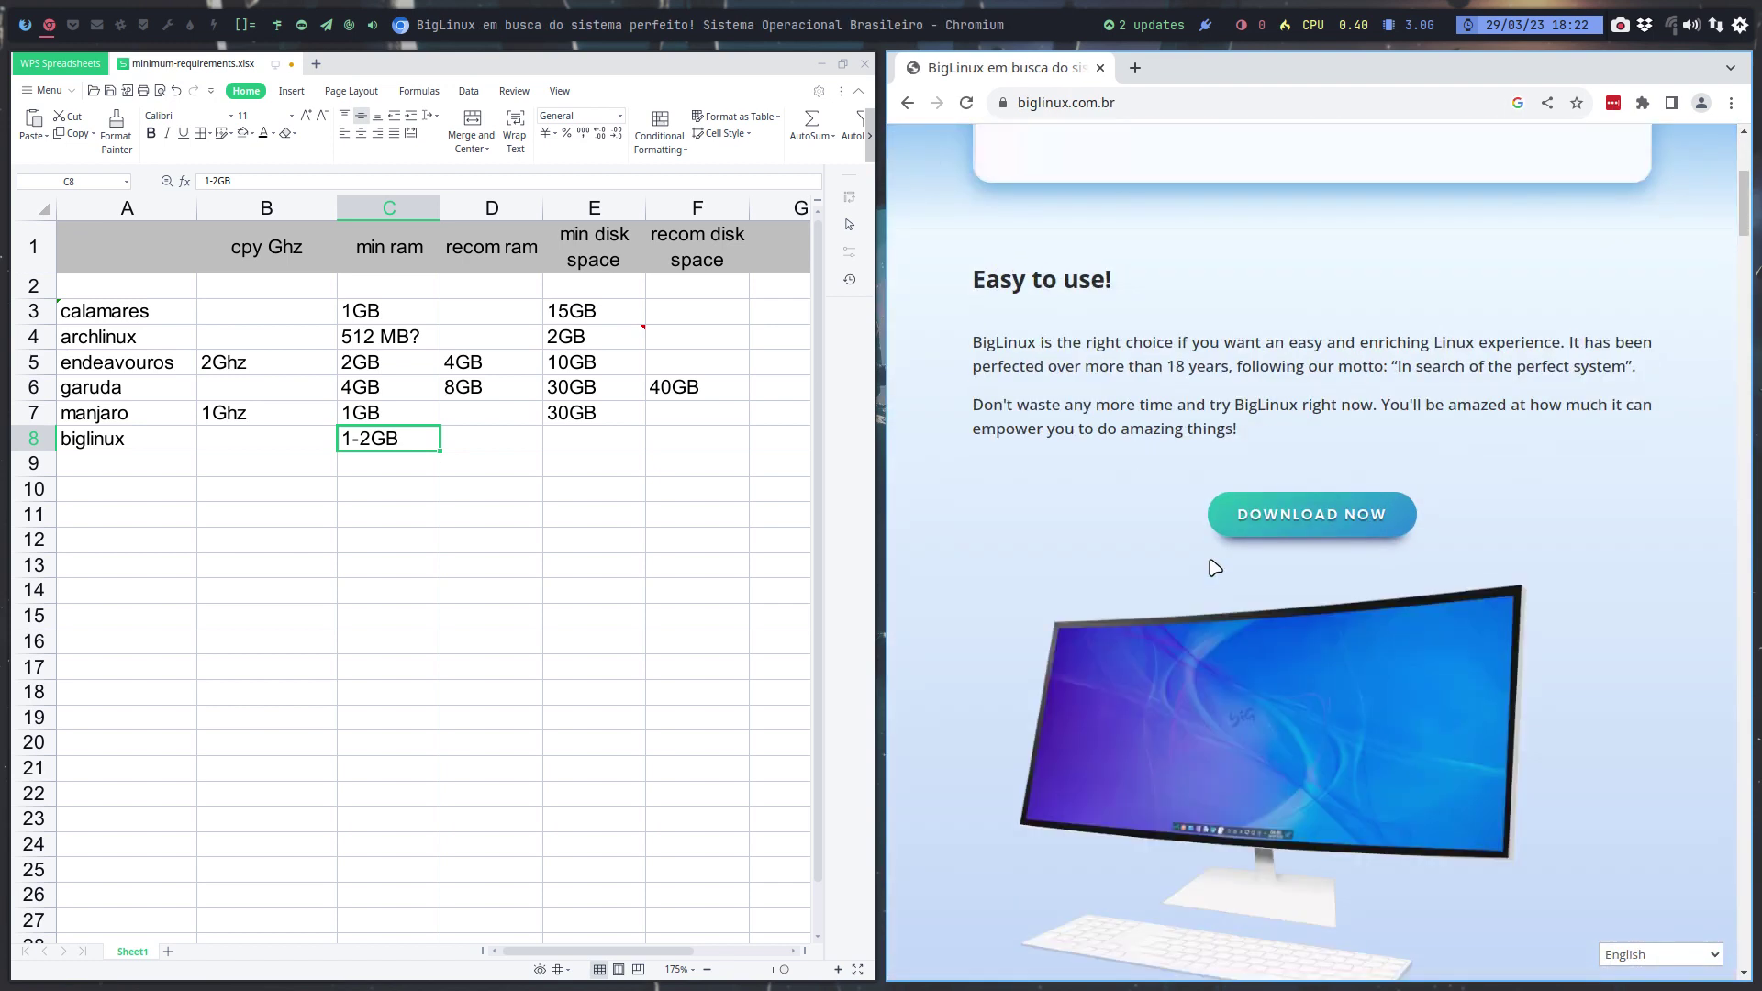
scroll(1393, 543, down, 6)
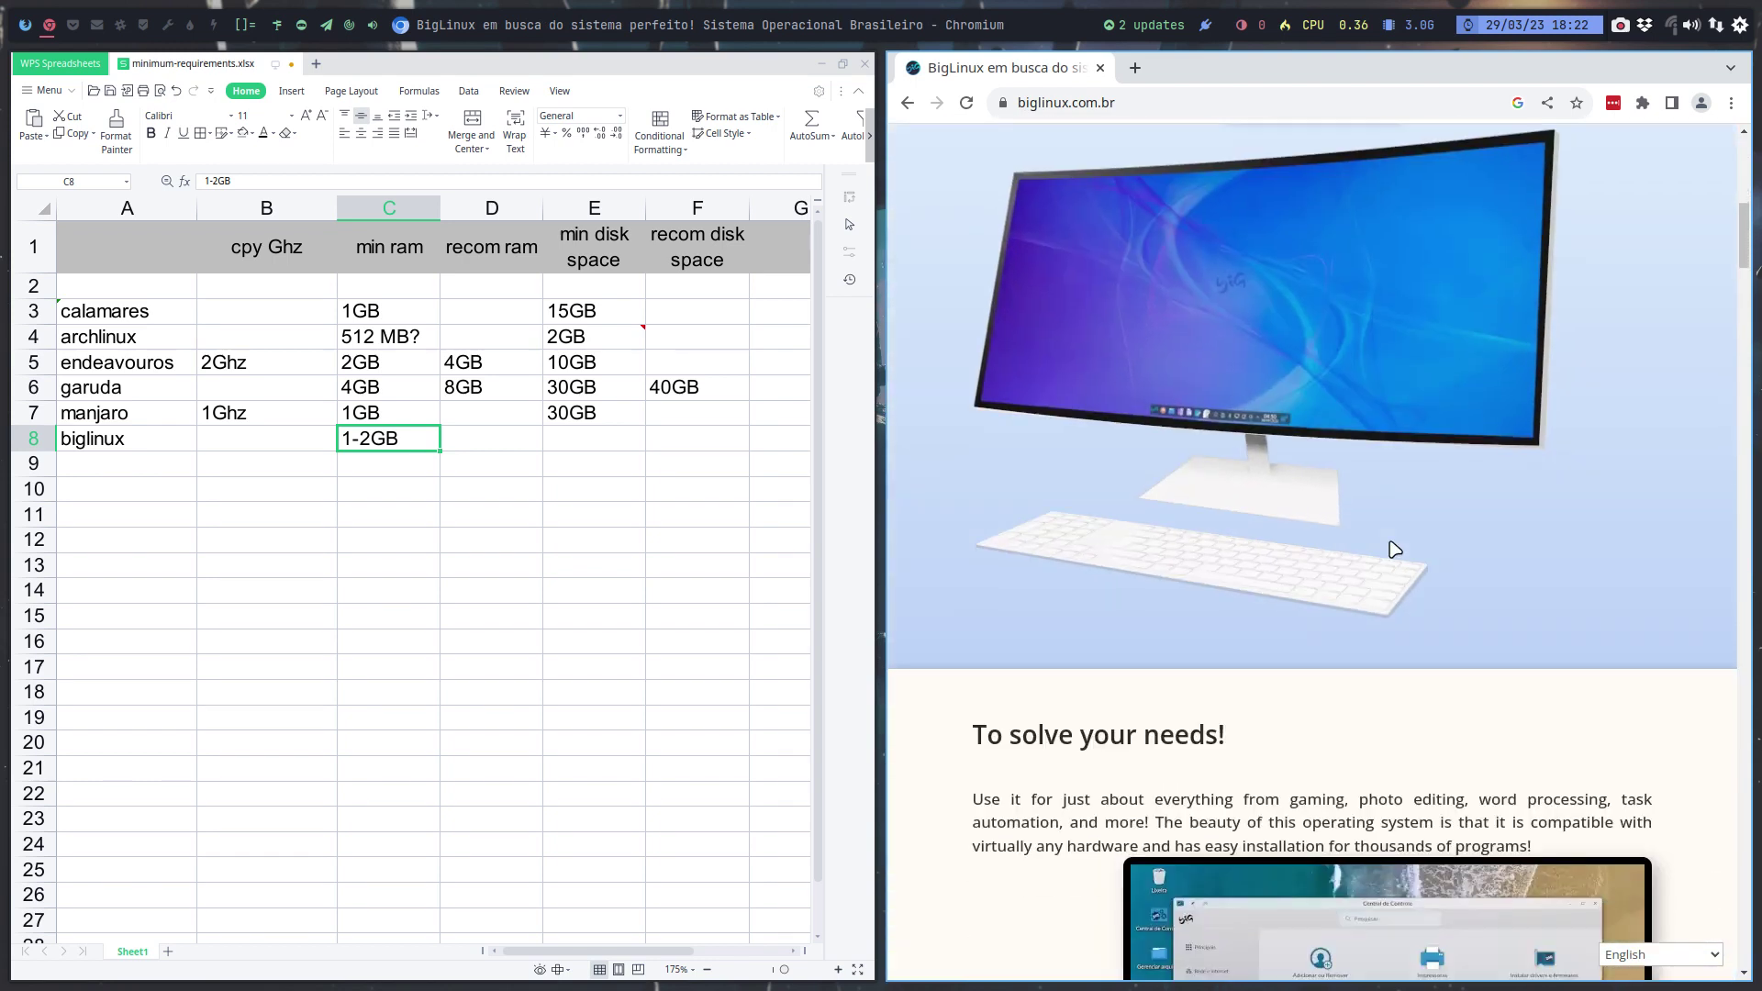
scroll(1393, 548, down, 15)
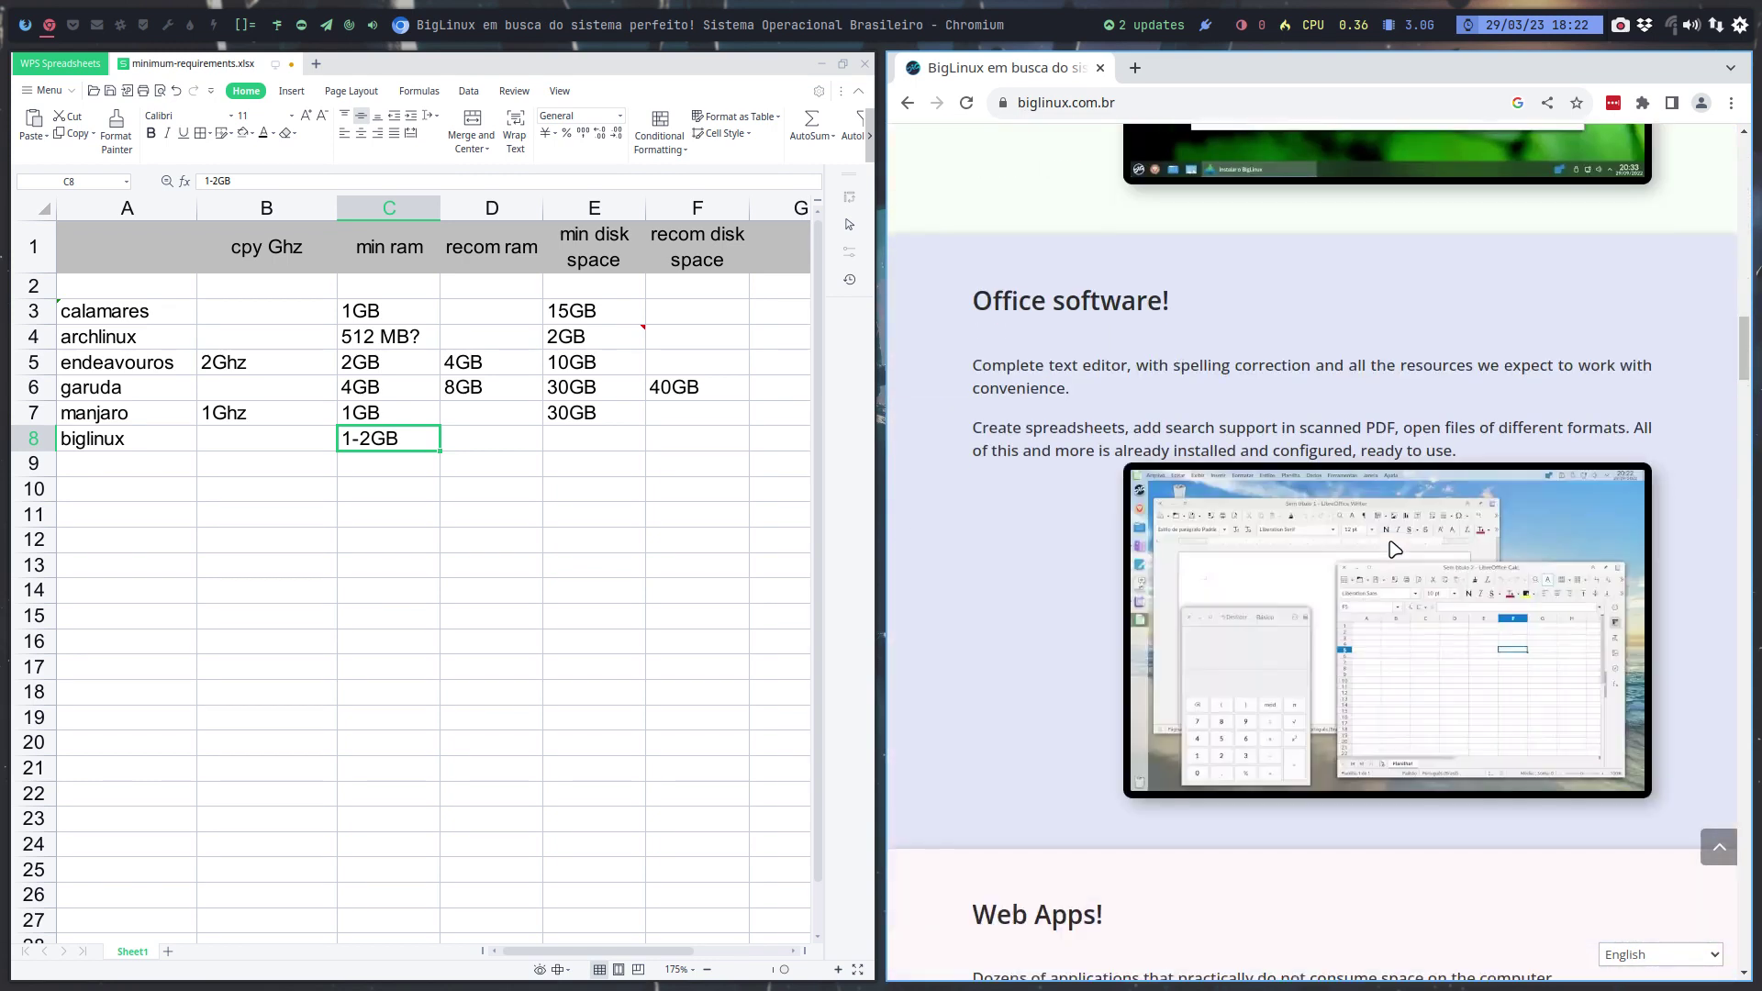
scroll(1393, 548, down, 20)
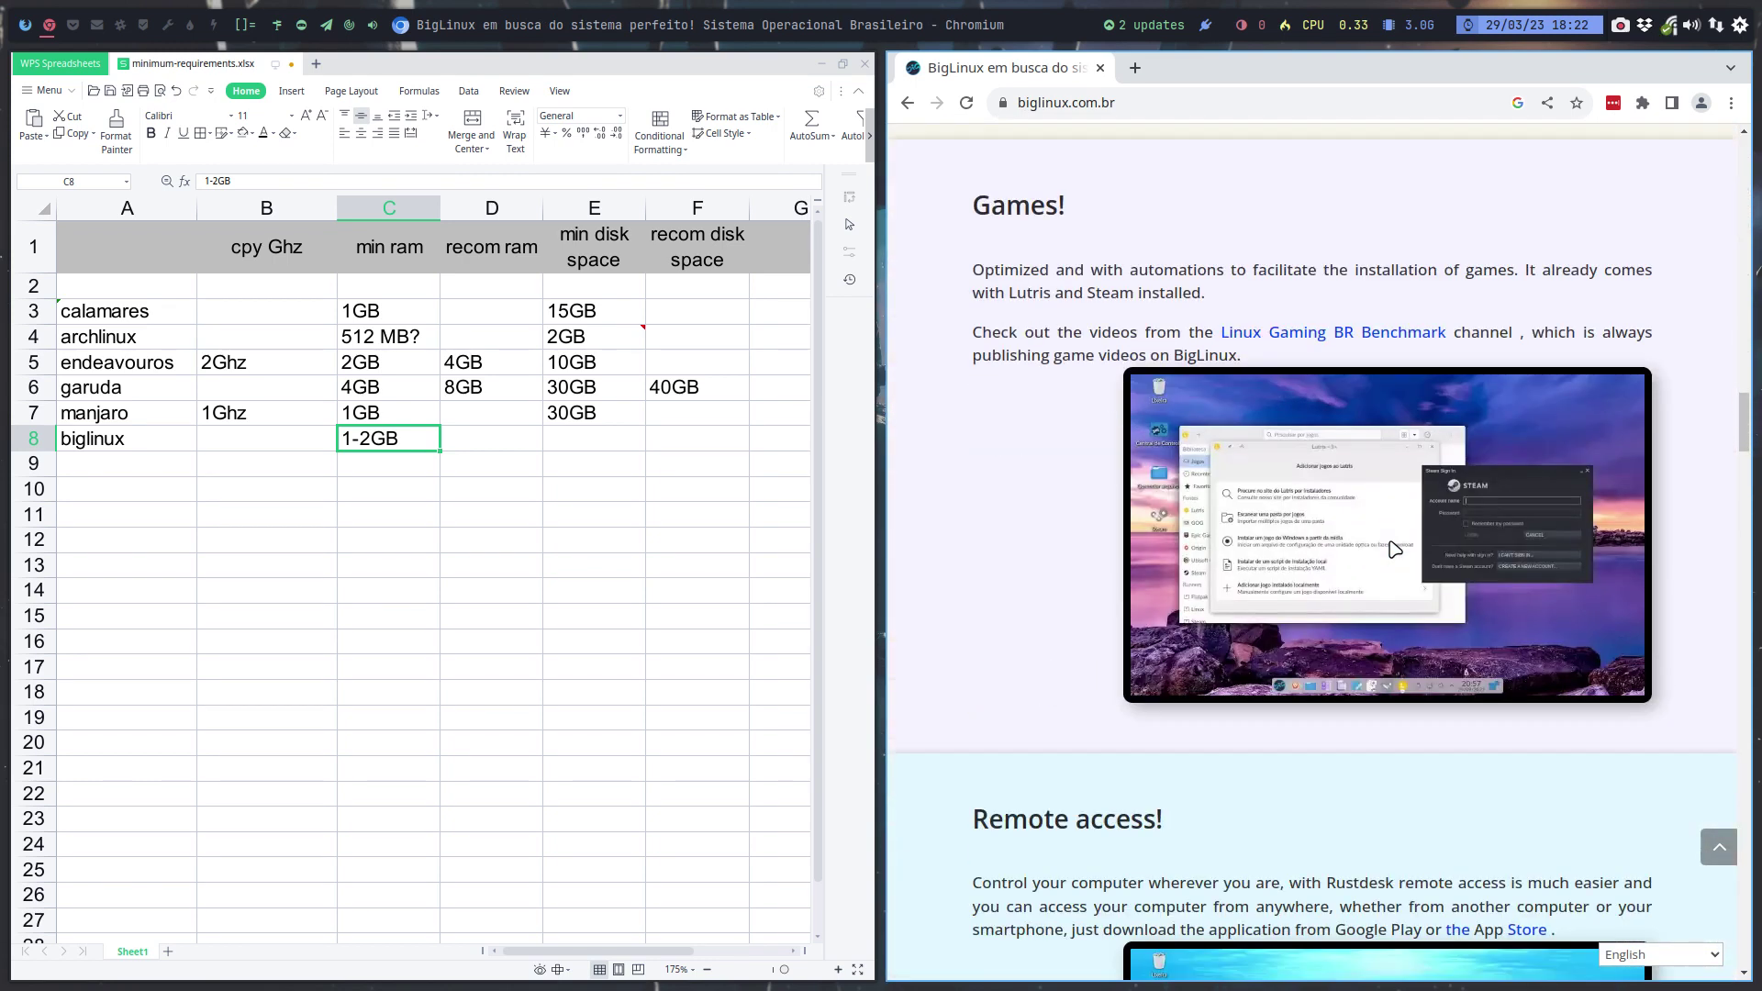
scroll(1393, 548, up, 10)
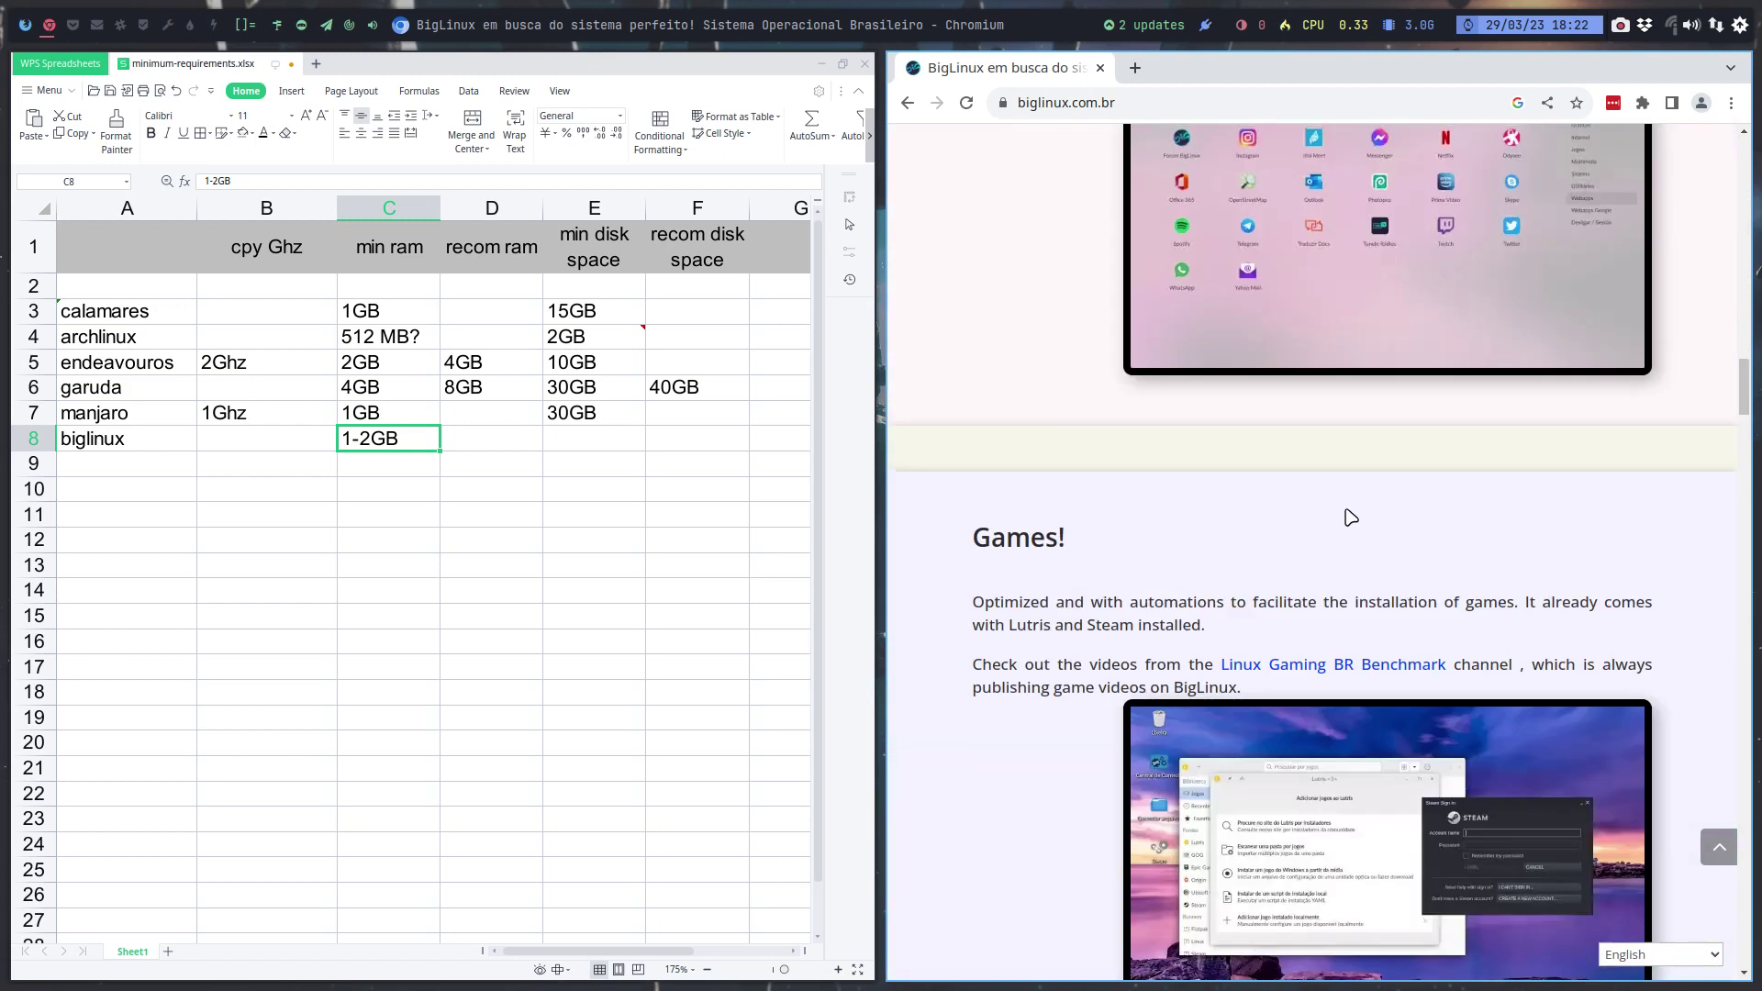
scroll(1179, 544, down, 6)
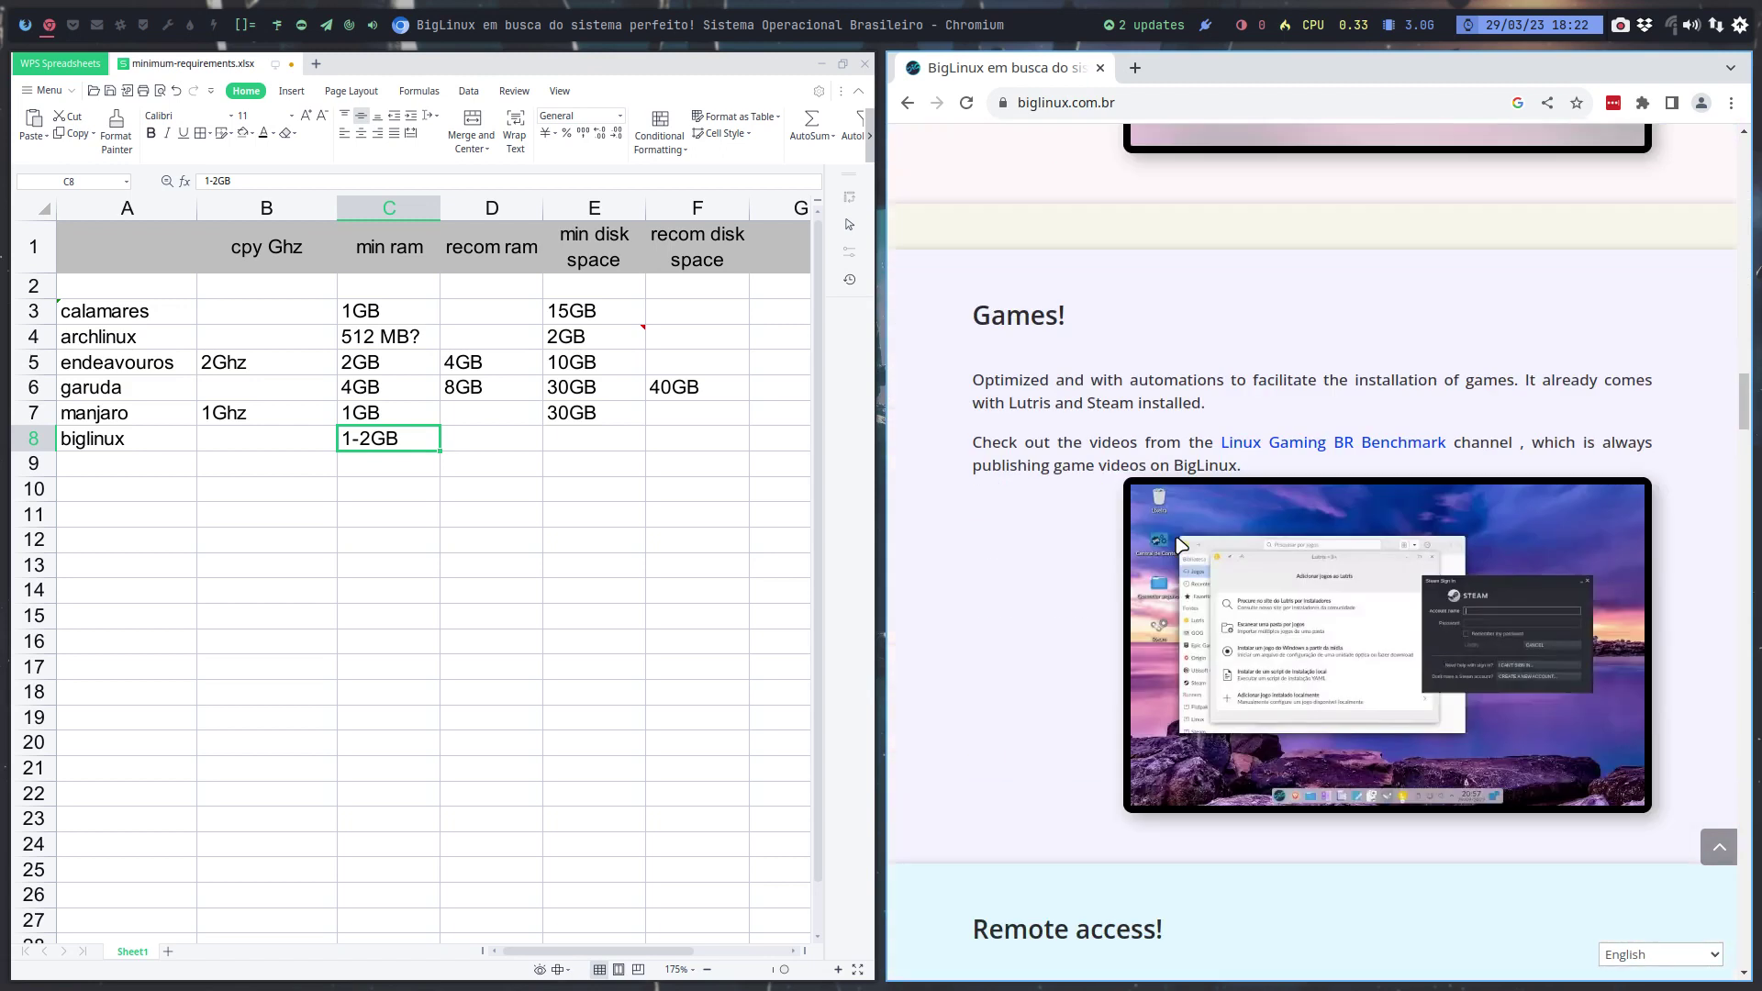
scroll(1180, 543, down, 6)
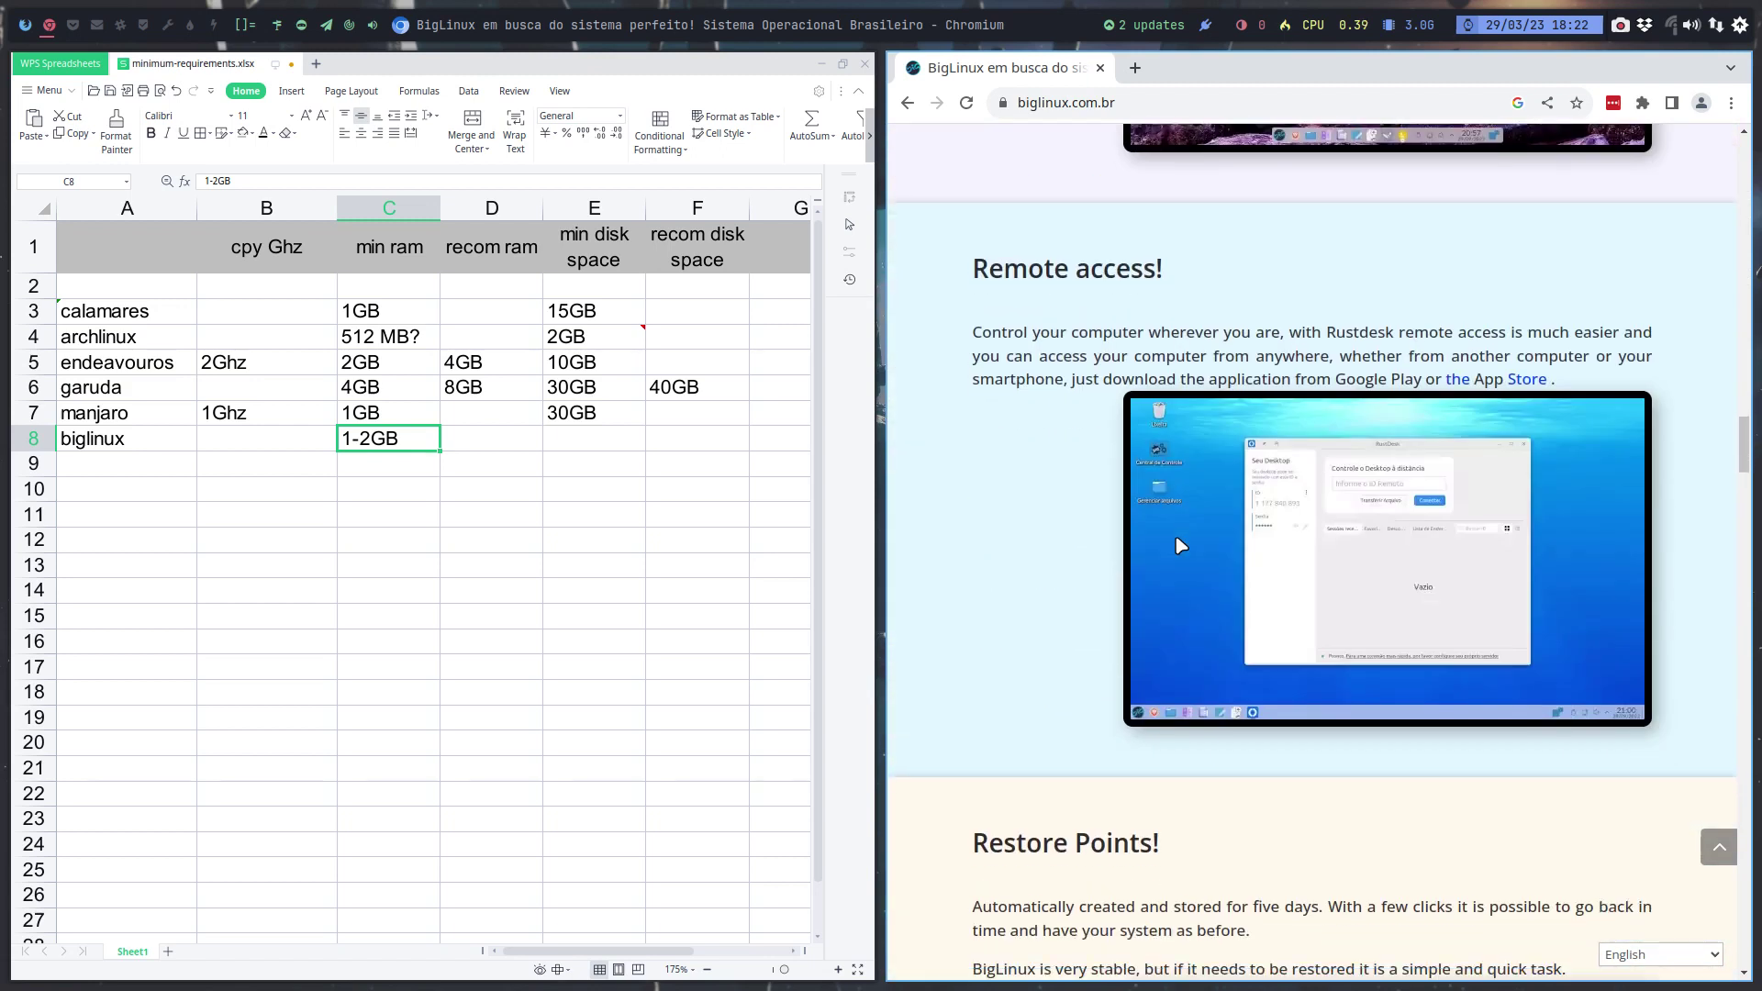
scroll(1181, 546, down, 4)
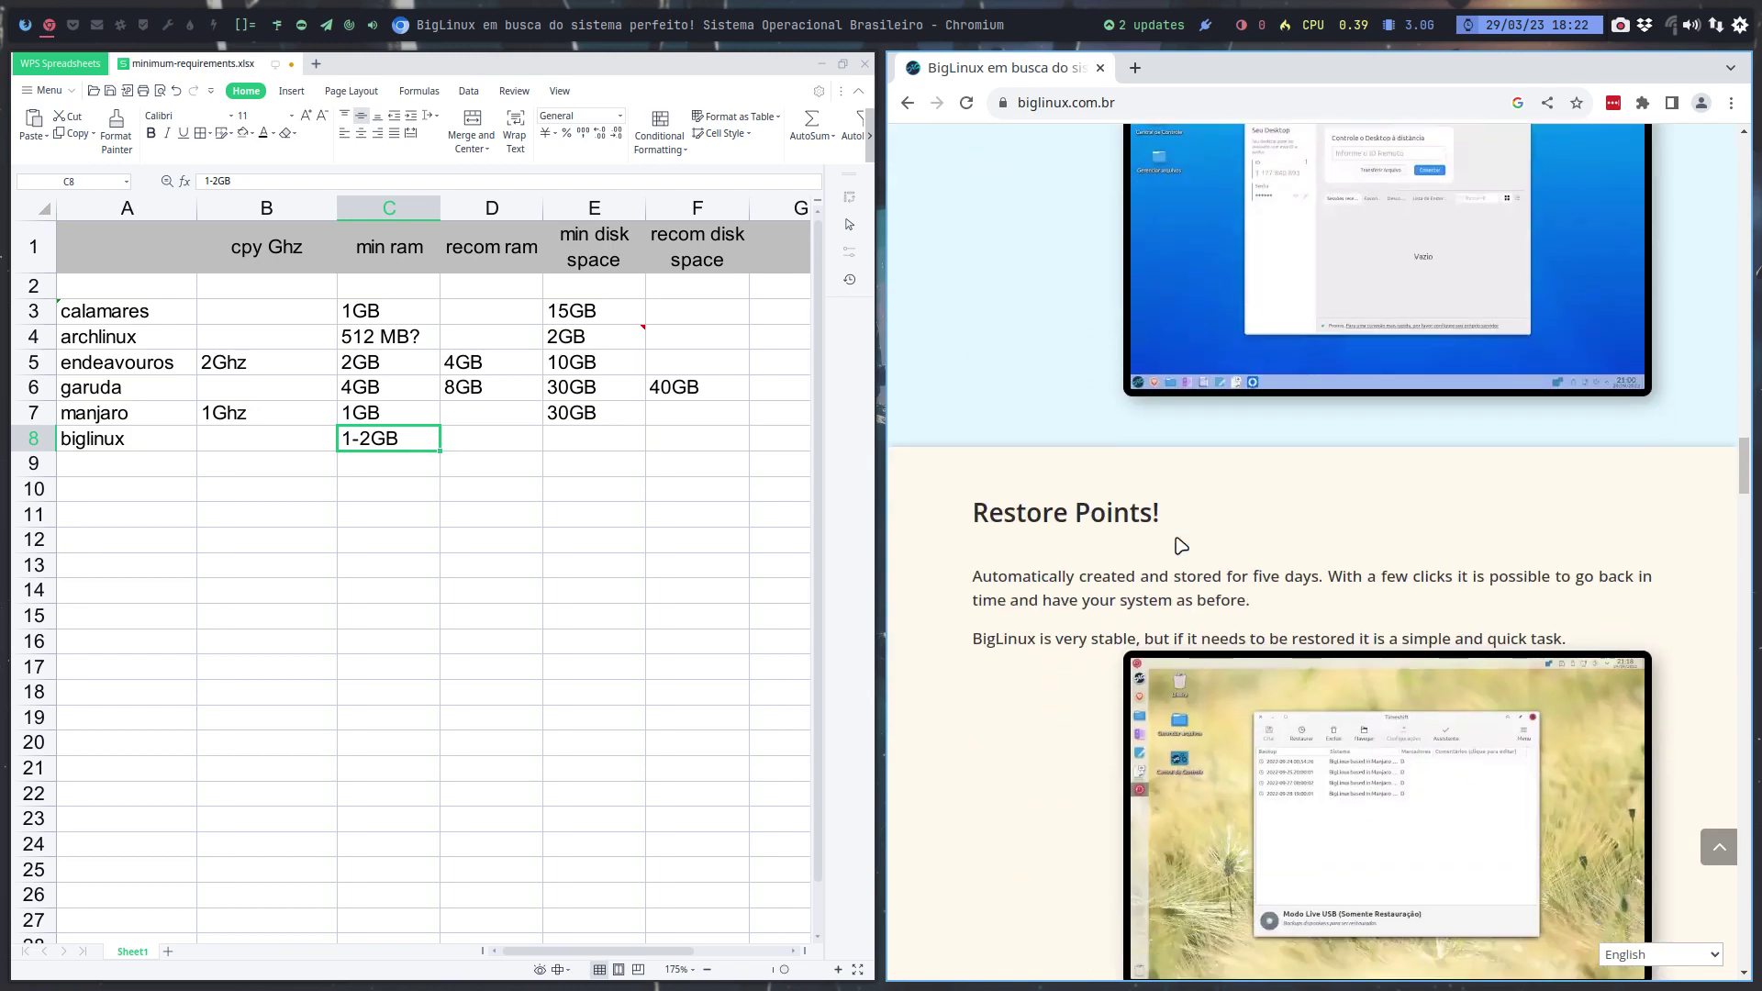
scroll(1181, 546, down, 7)
scroll(1176, 537, down, 10)
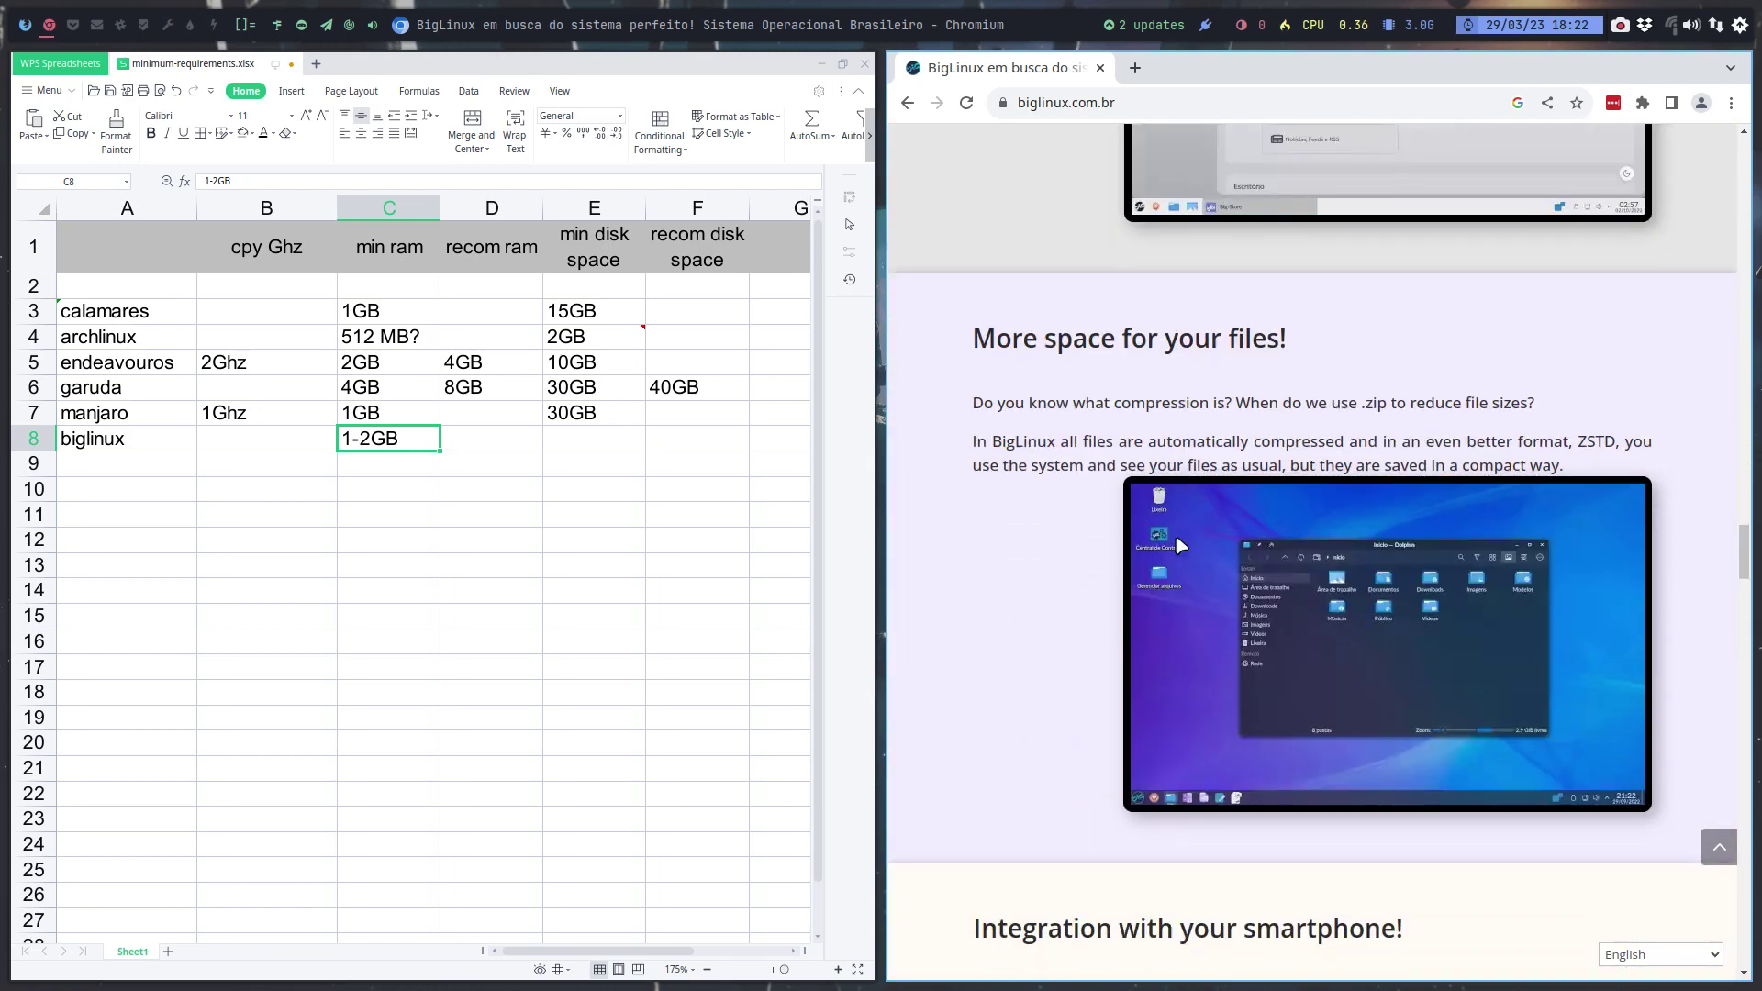
scroll(1181, 546, down, 6)
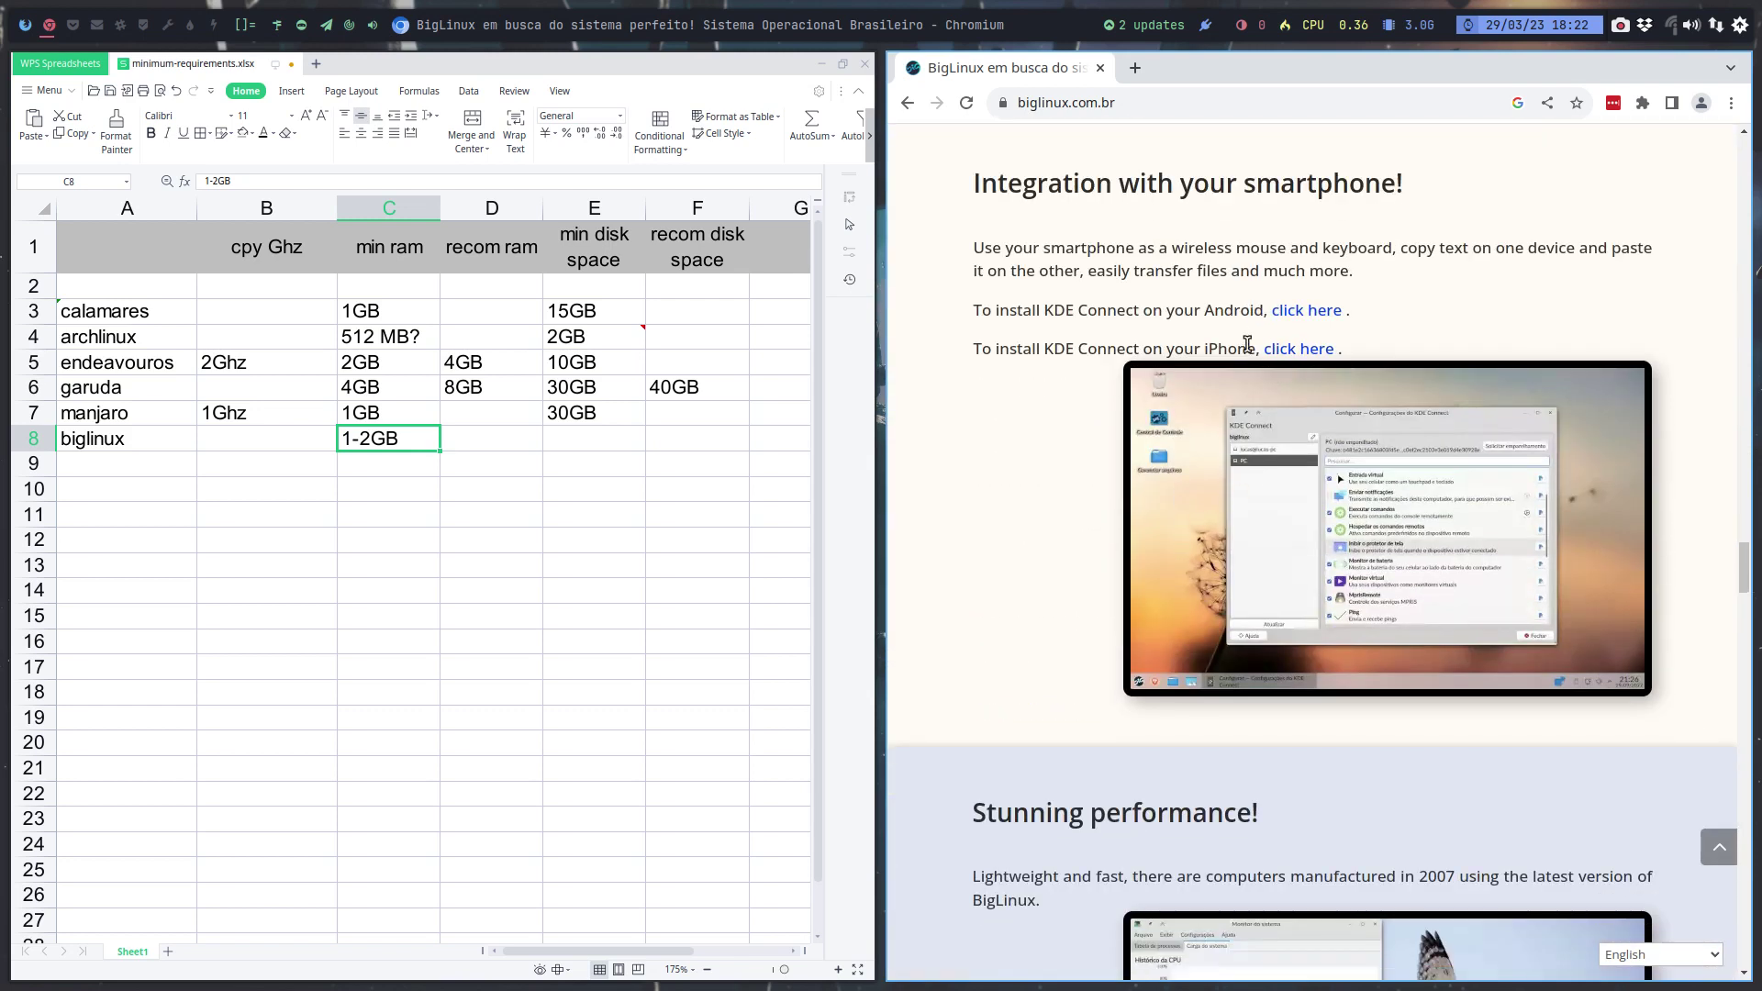
scroll(1205, 624, down, 6)
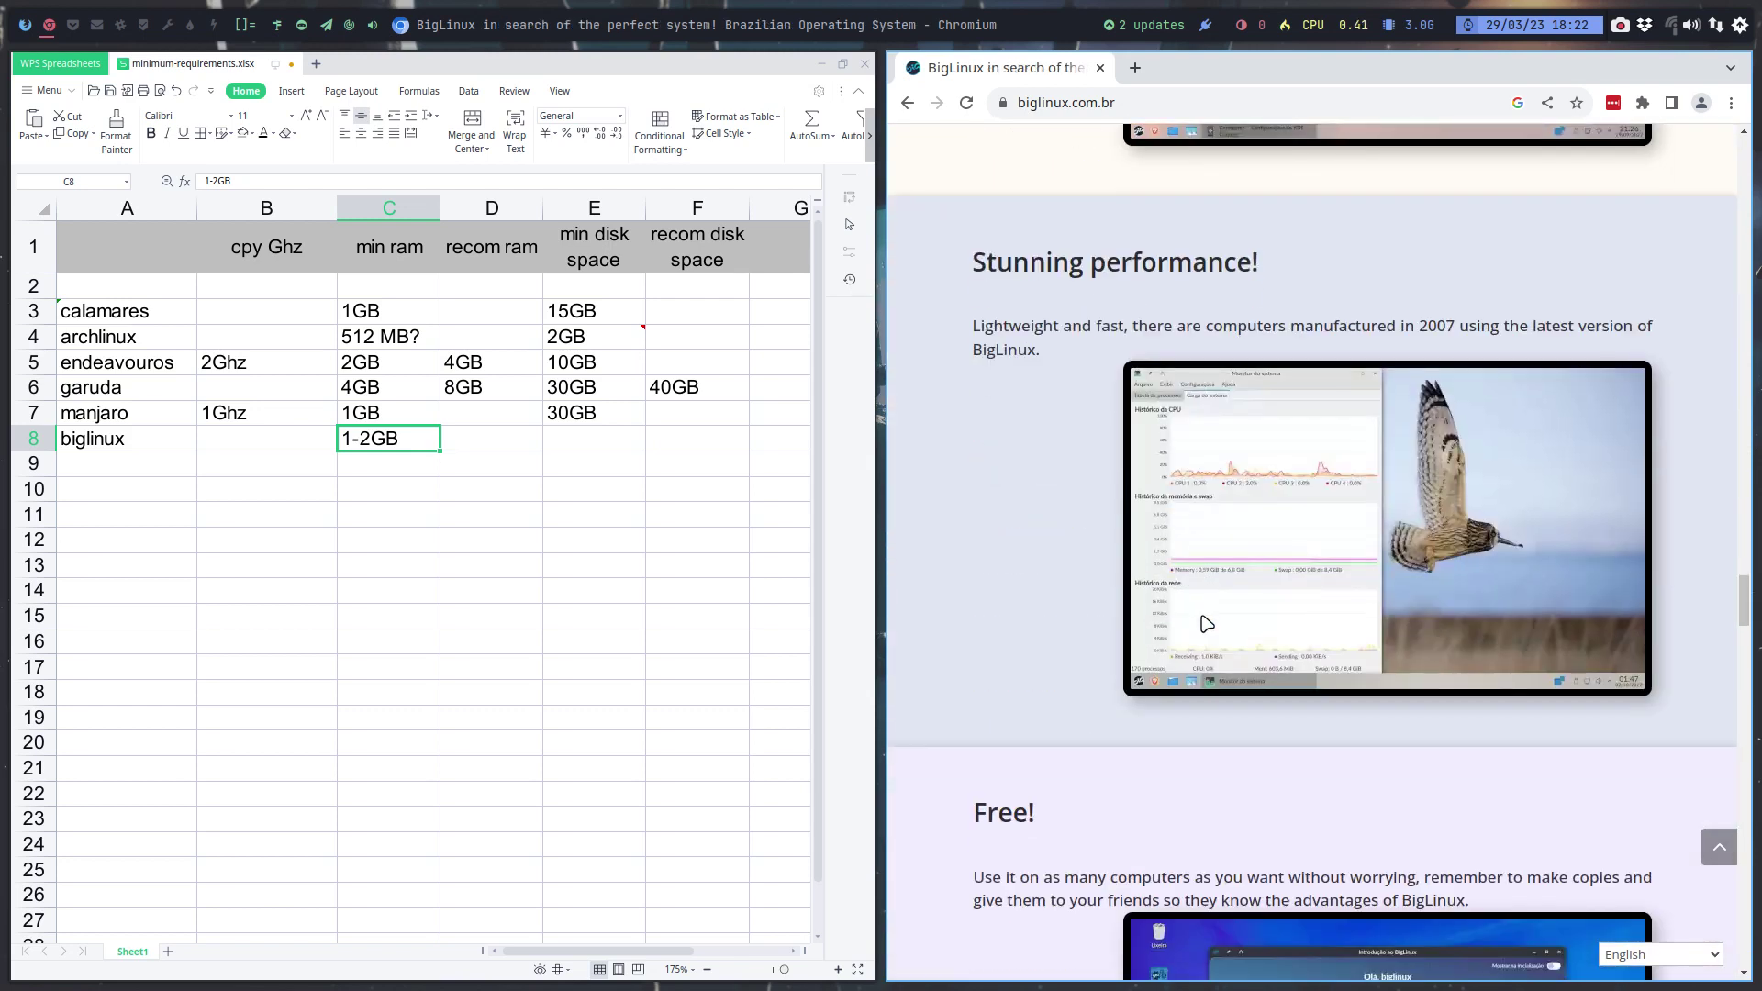
scroll(1205, 624, down, 11)
scroll(1205, 624, up, 20)
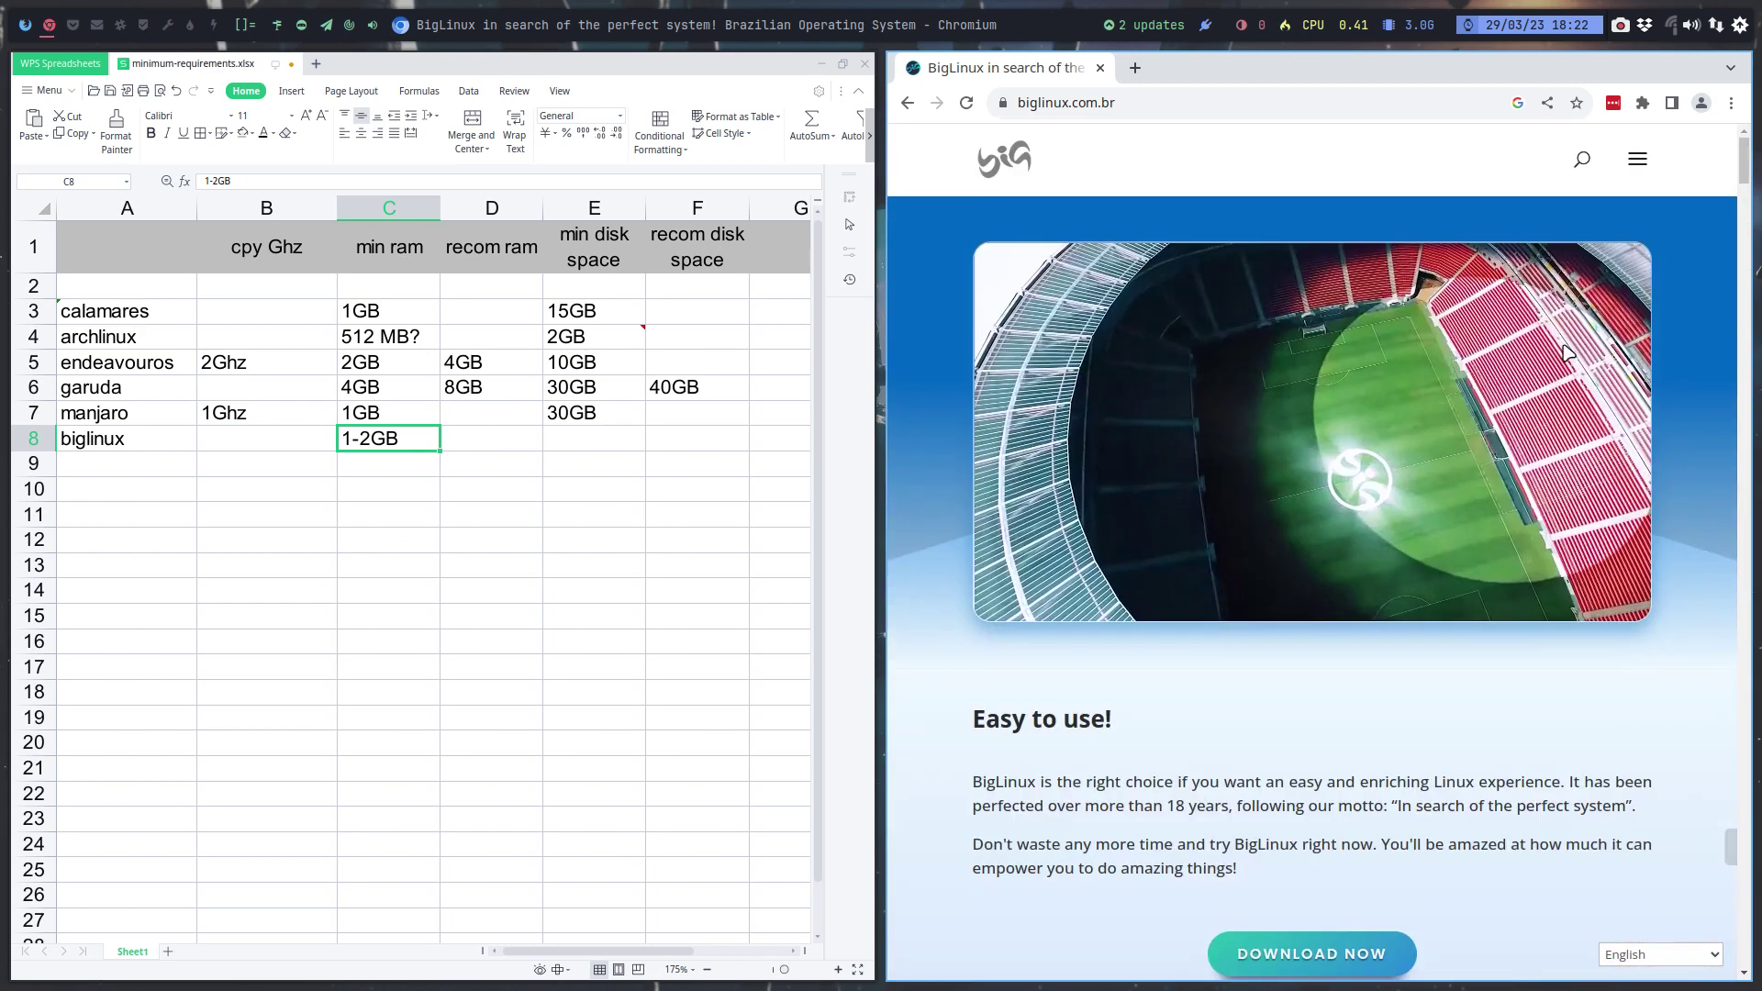
Open the BigLinux site's navigation menu and look through its entries for a page about system requirements
click(1632, 171)
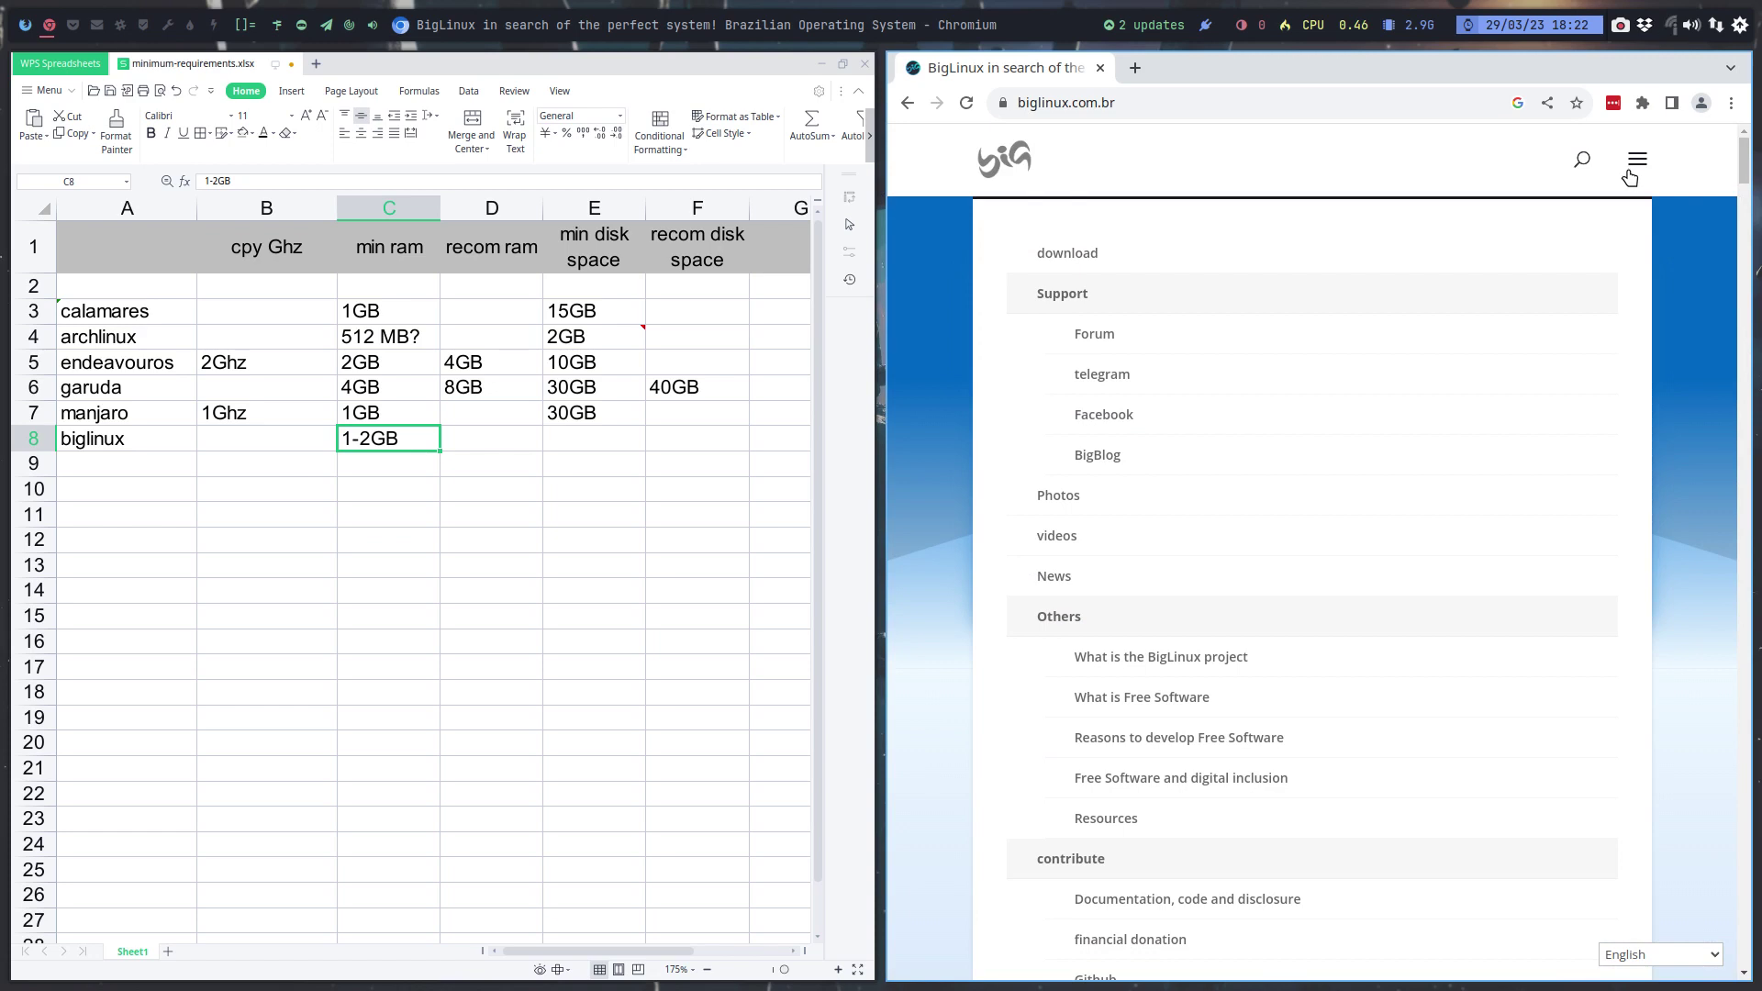
scroll(1615, 514, down, 3)
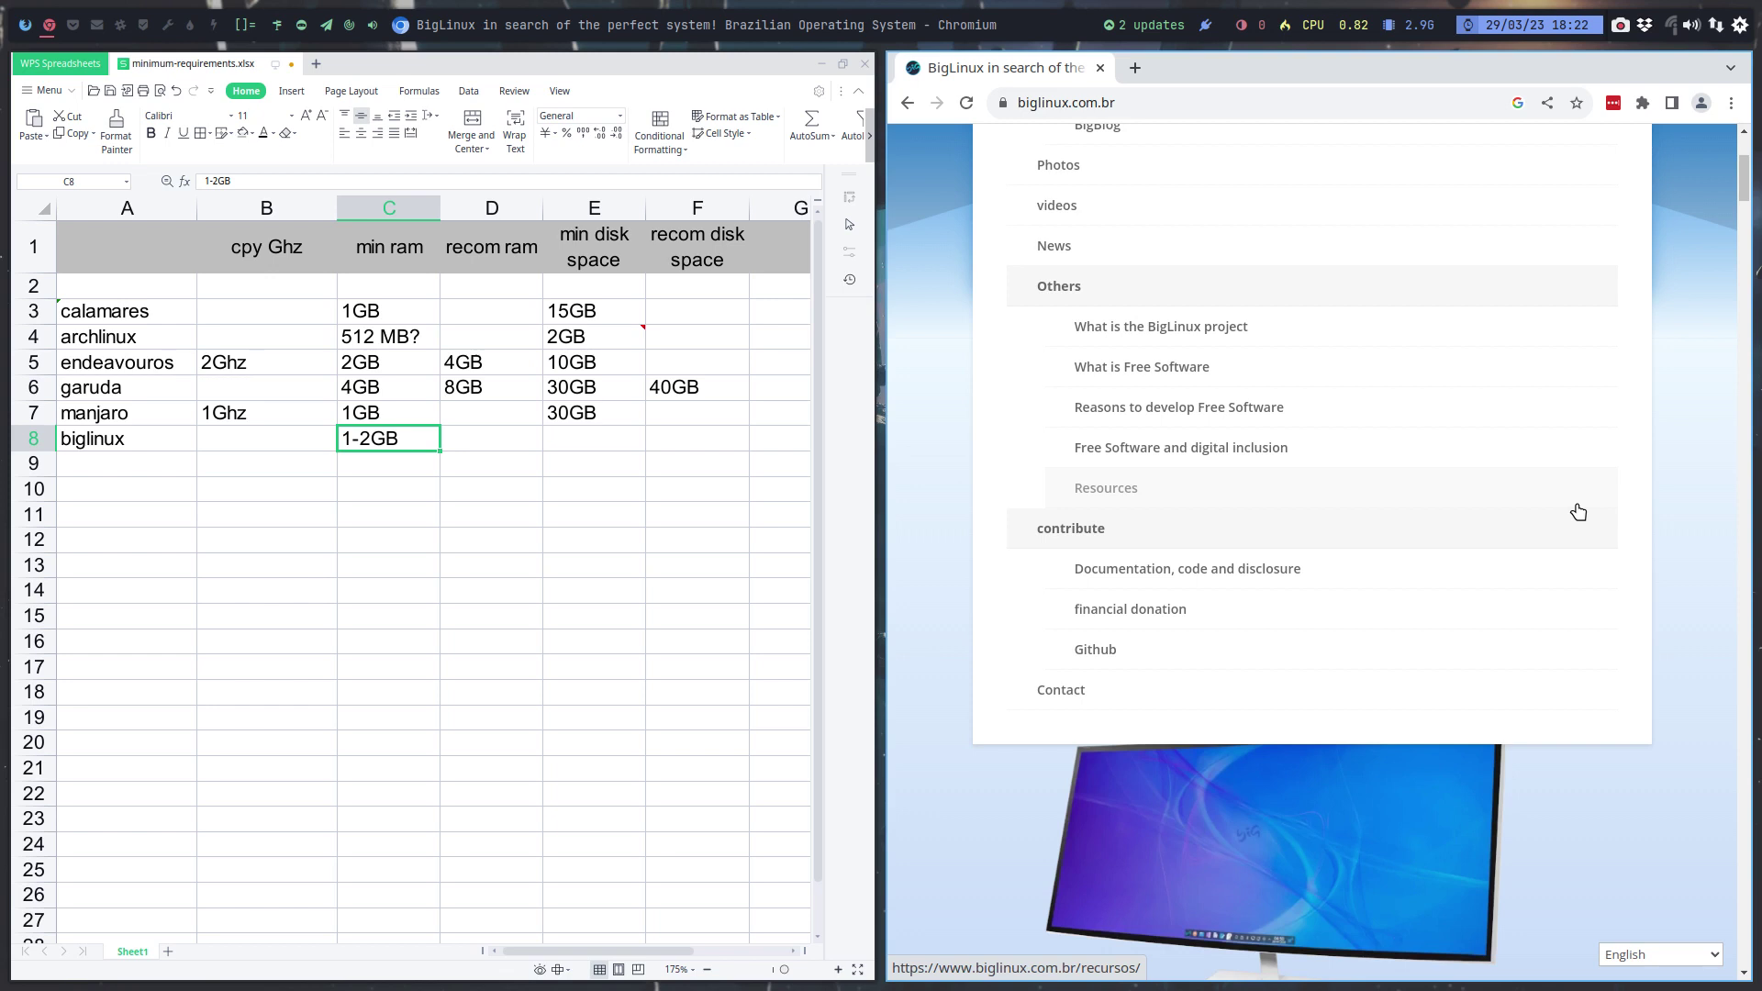
scroll(1578, 511, up, 4)
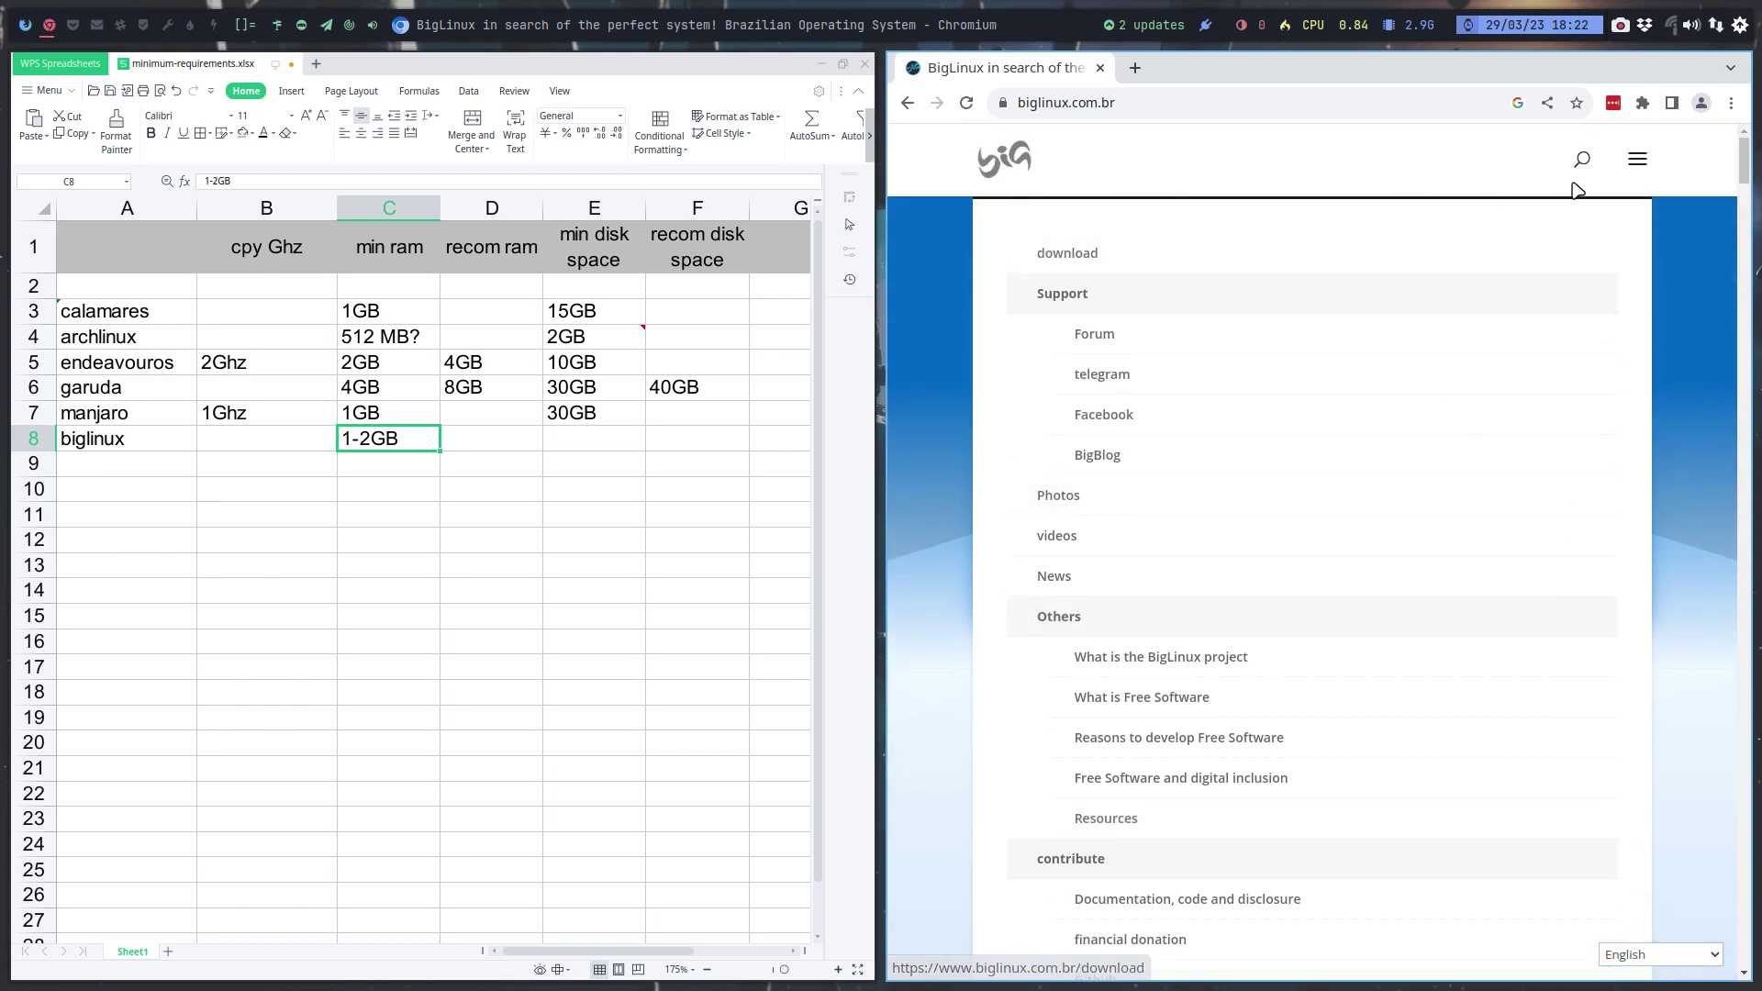
Search the BigLinux website for "system requirements"
click(1581, 160)
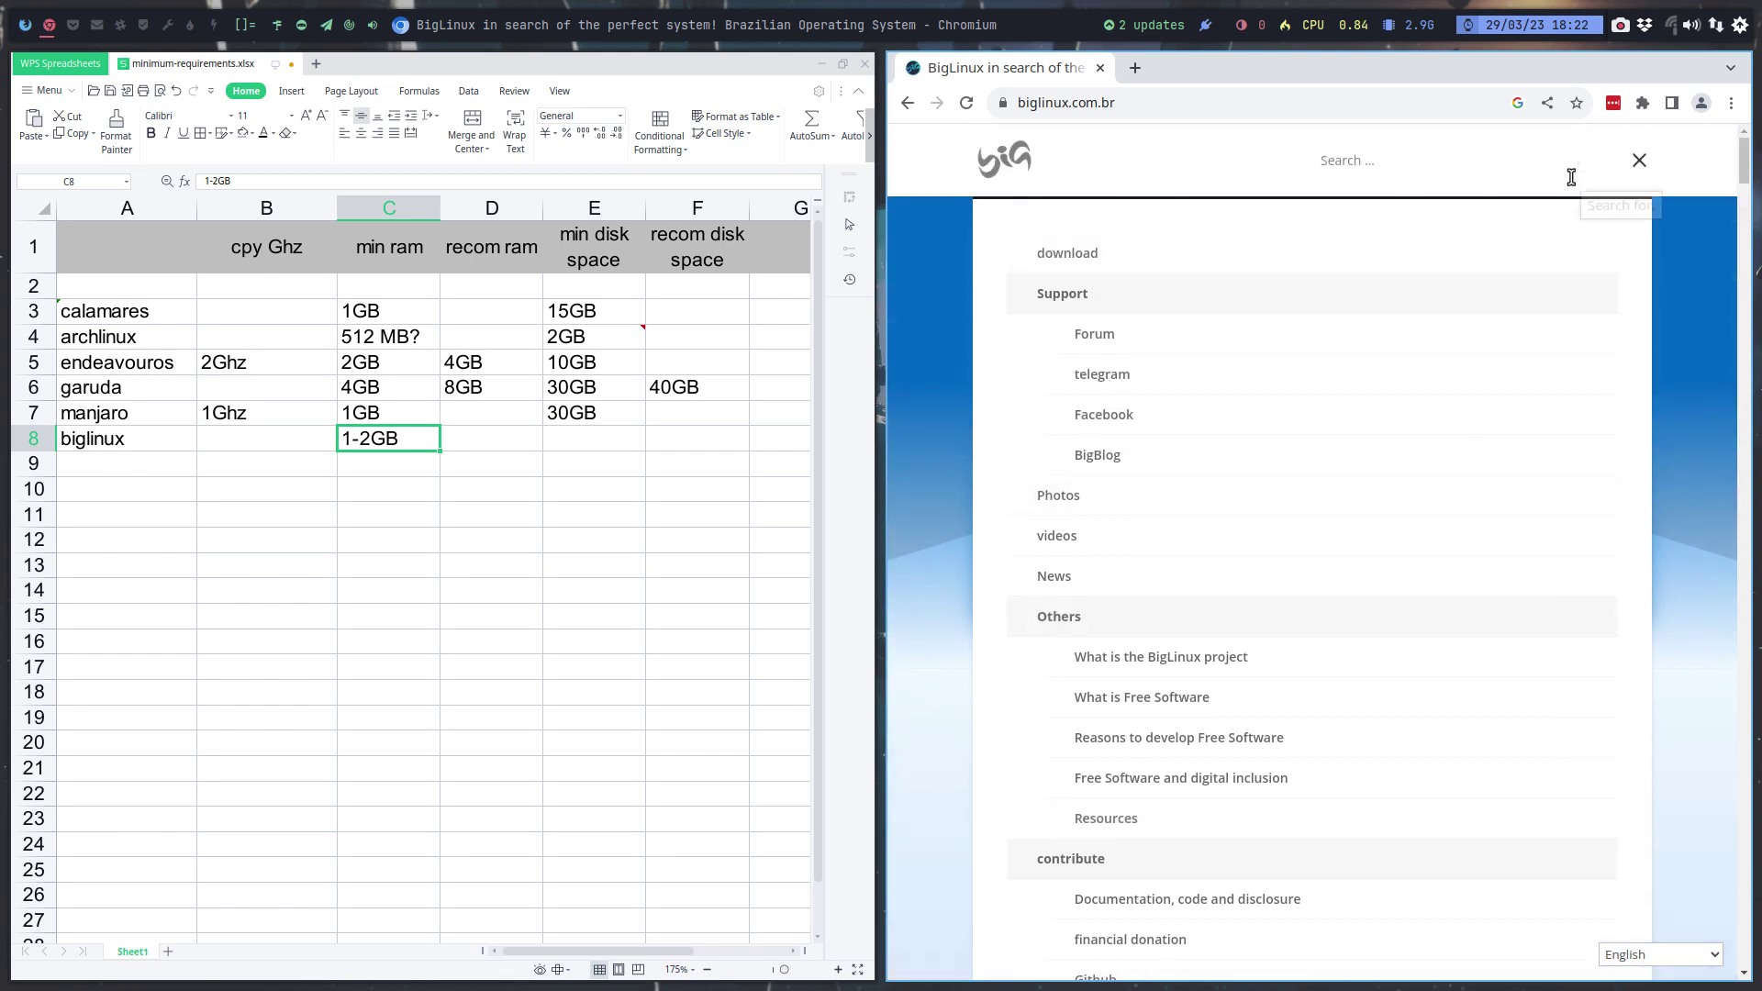
text(systemù requirements)
key(Return)
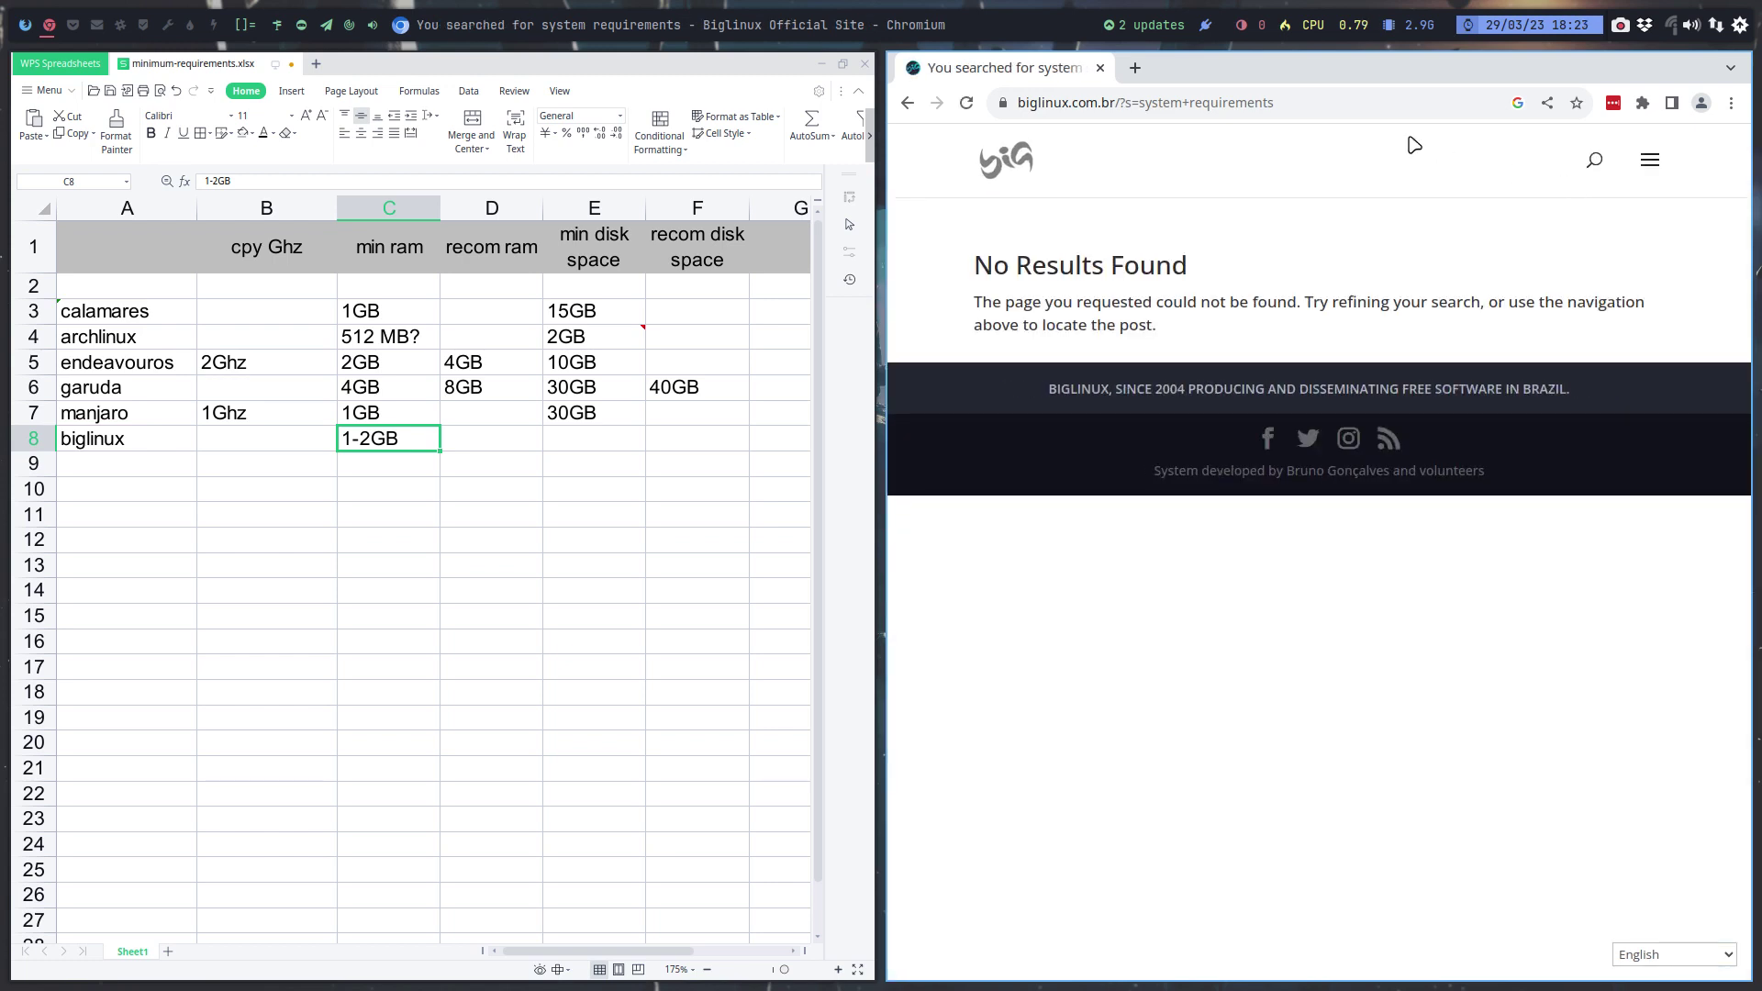
Search Google for "biglinux system requirements" and look through the first results
click(1342, 105)
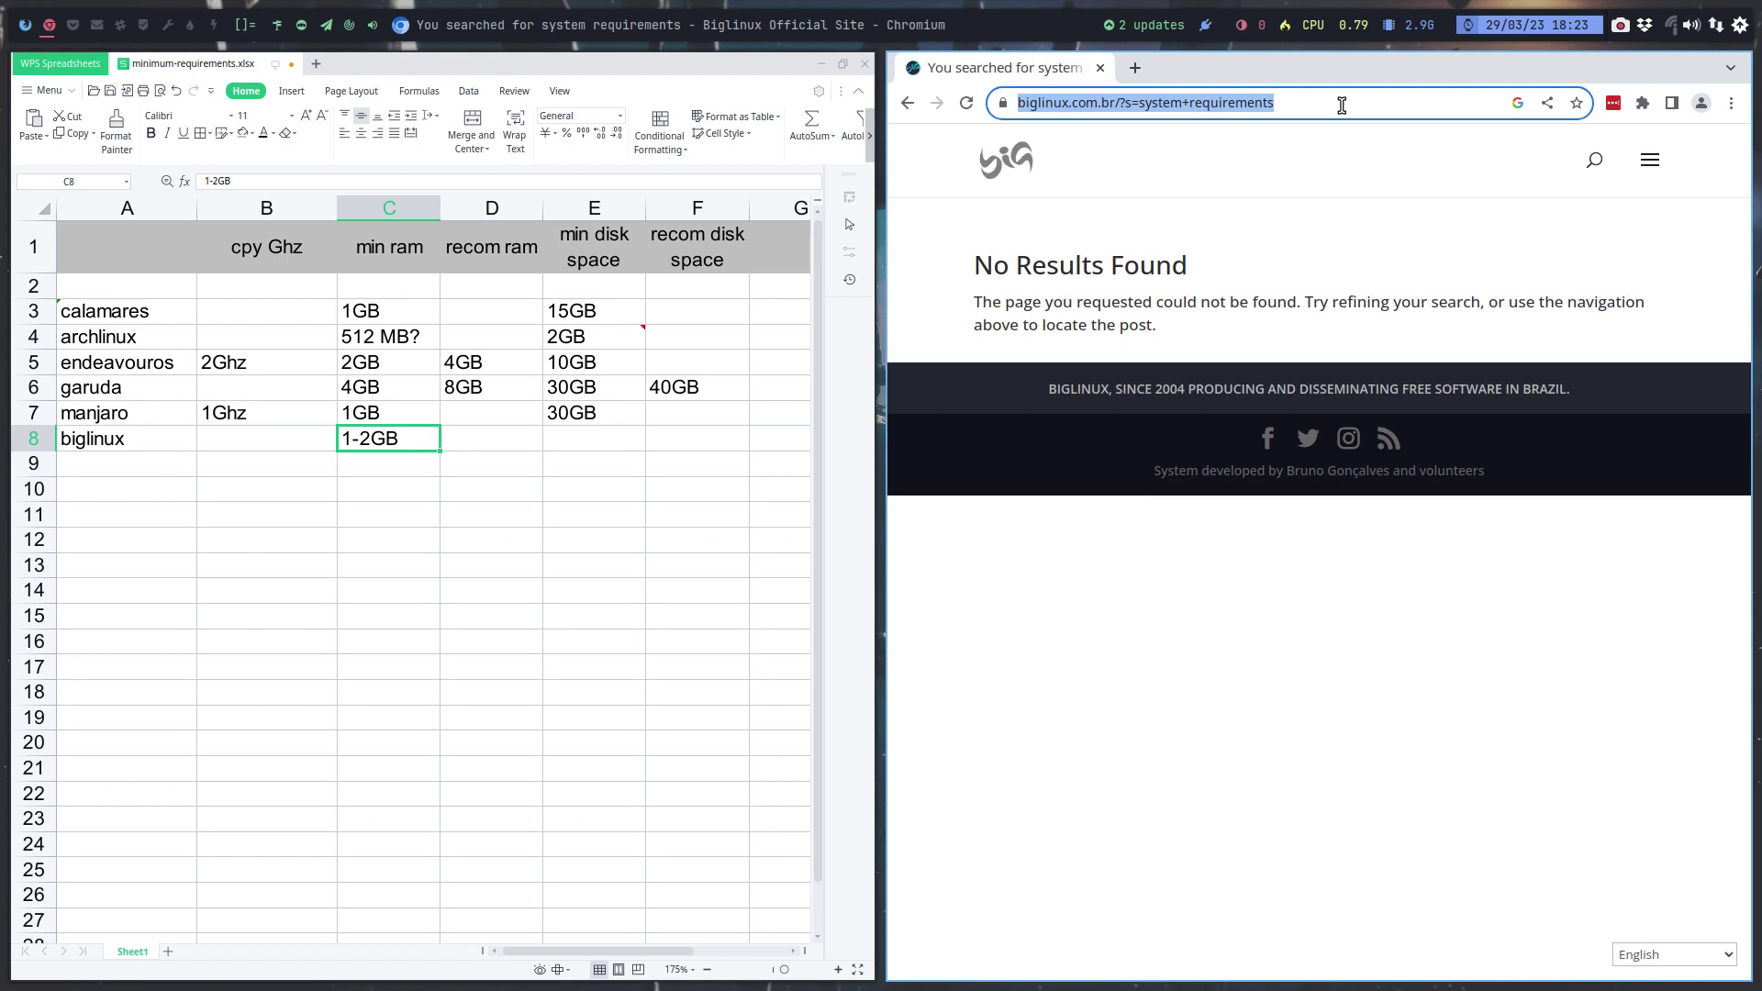
text(biglinux)
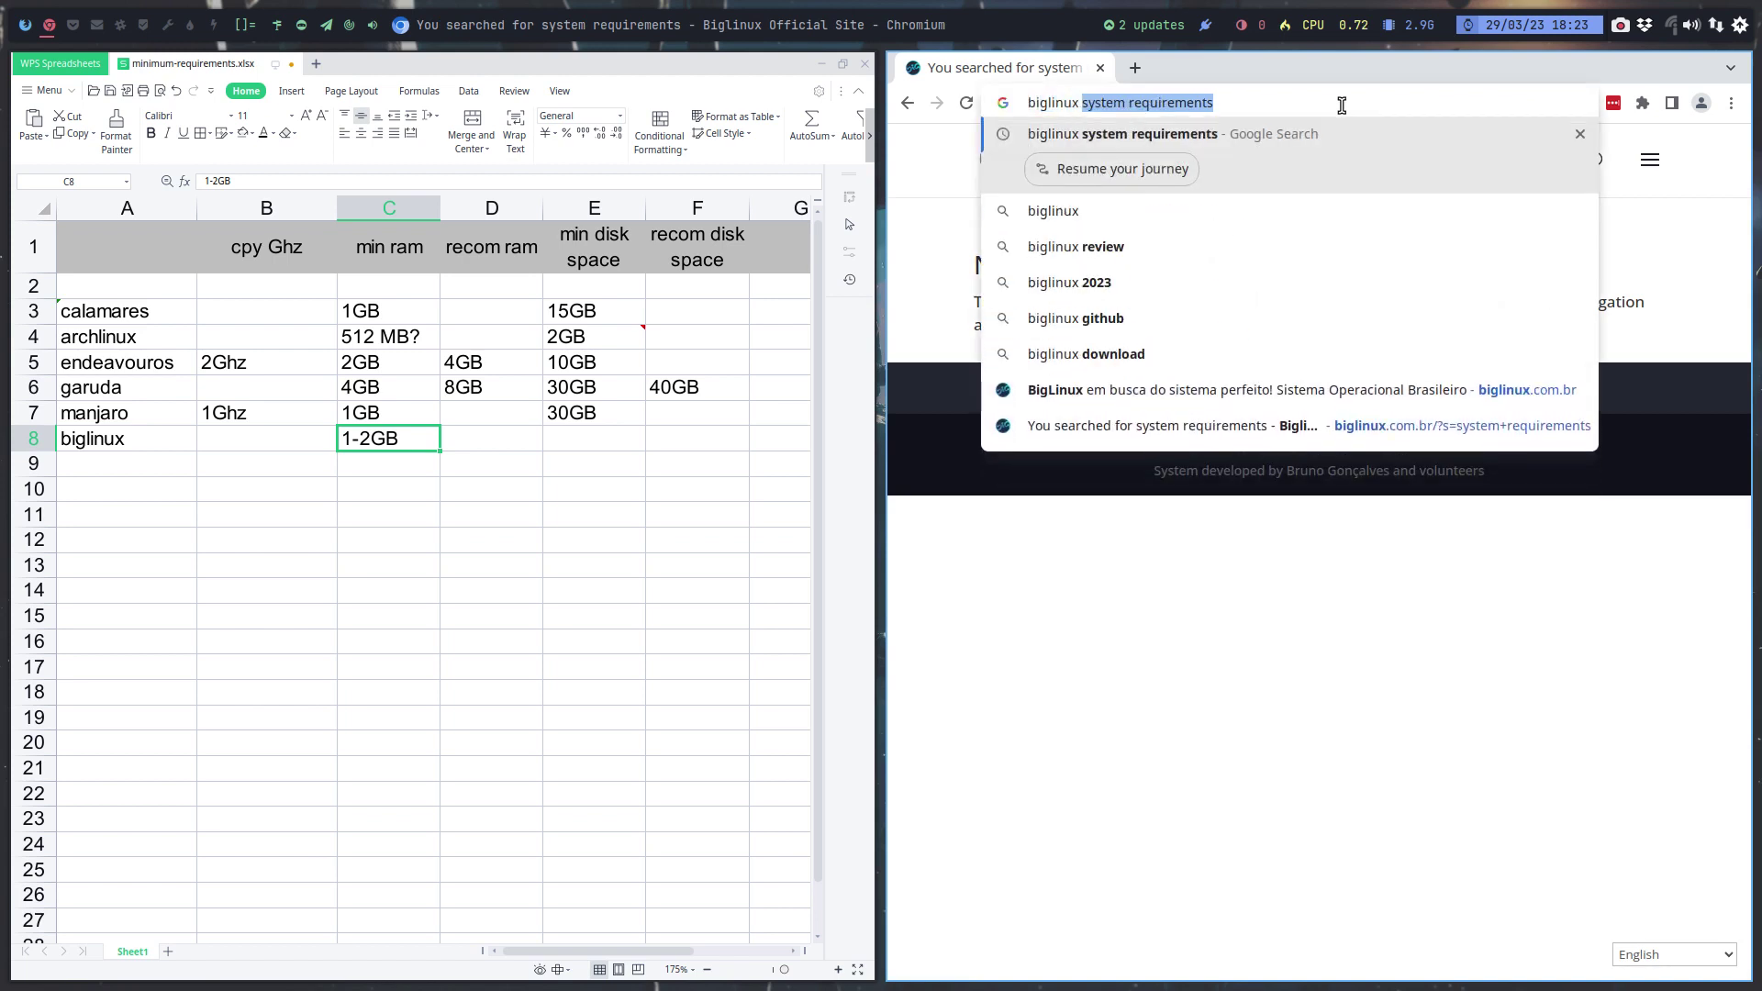
key(Return)
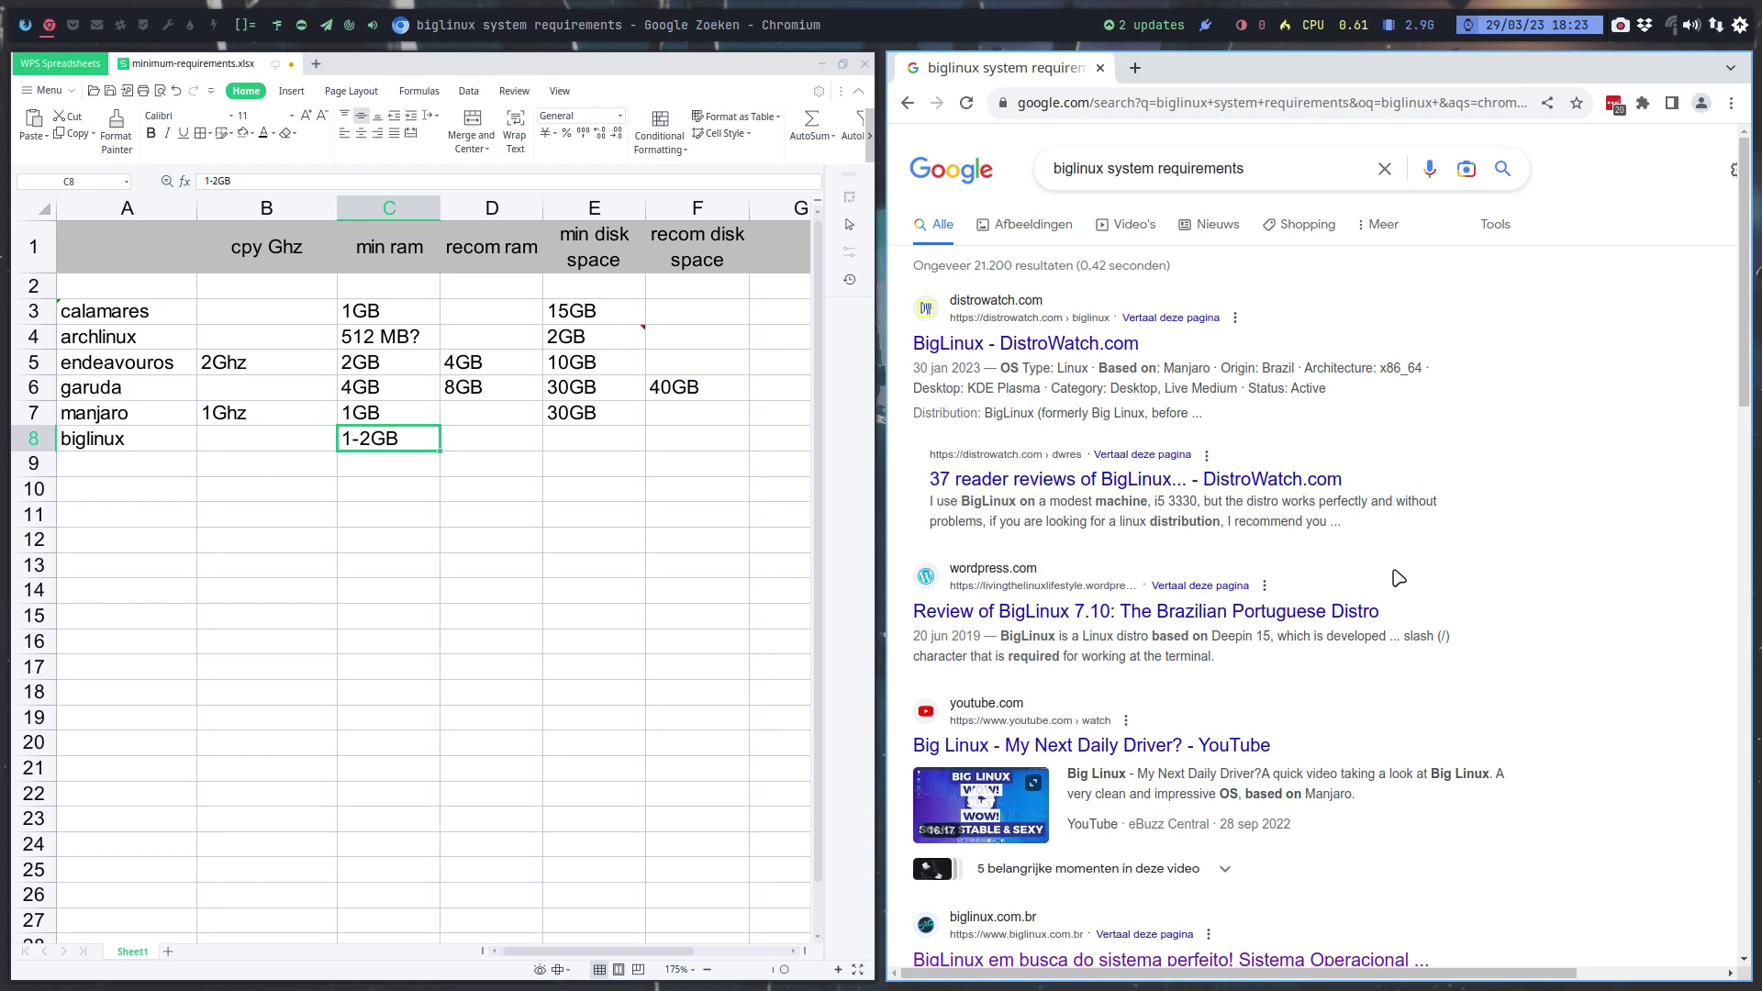
scroll(1402, 633, down, 5)
scroll(1401, 638, down, 4)
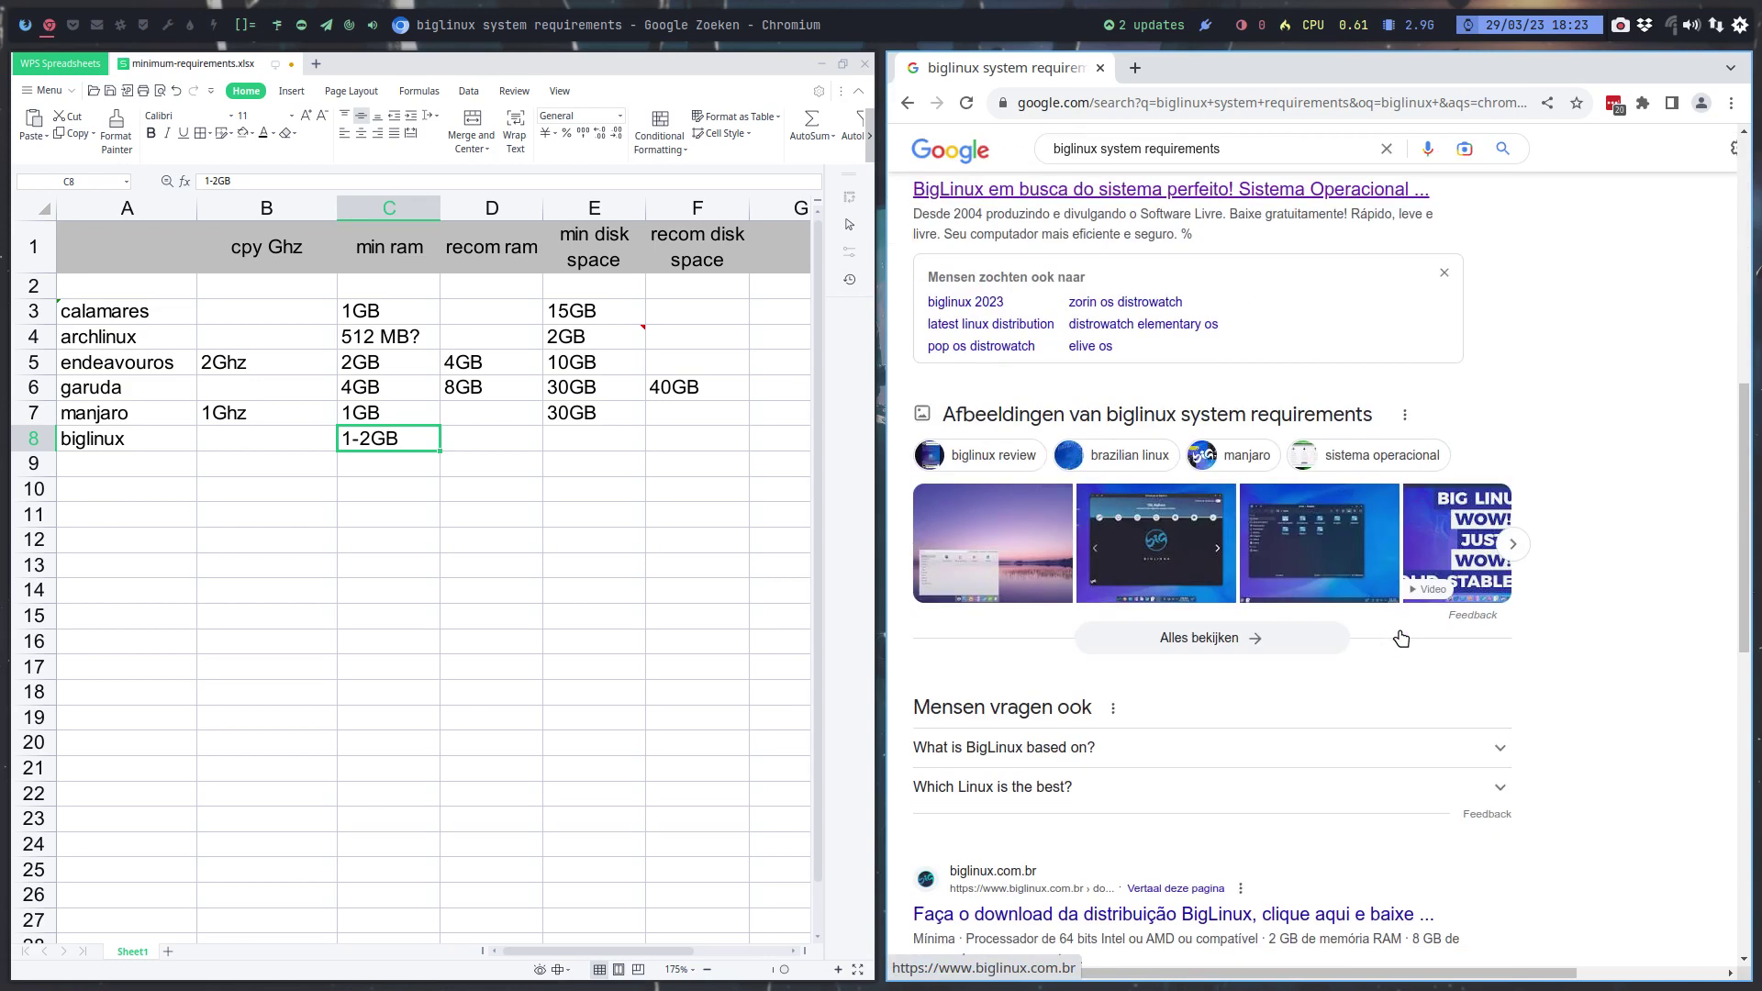
scroll(1404, 638, up, 1)
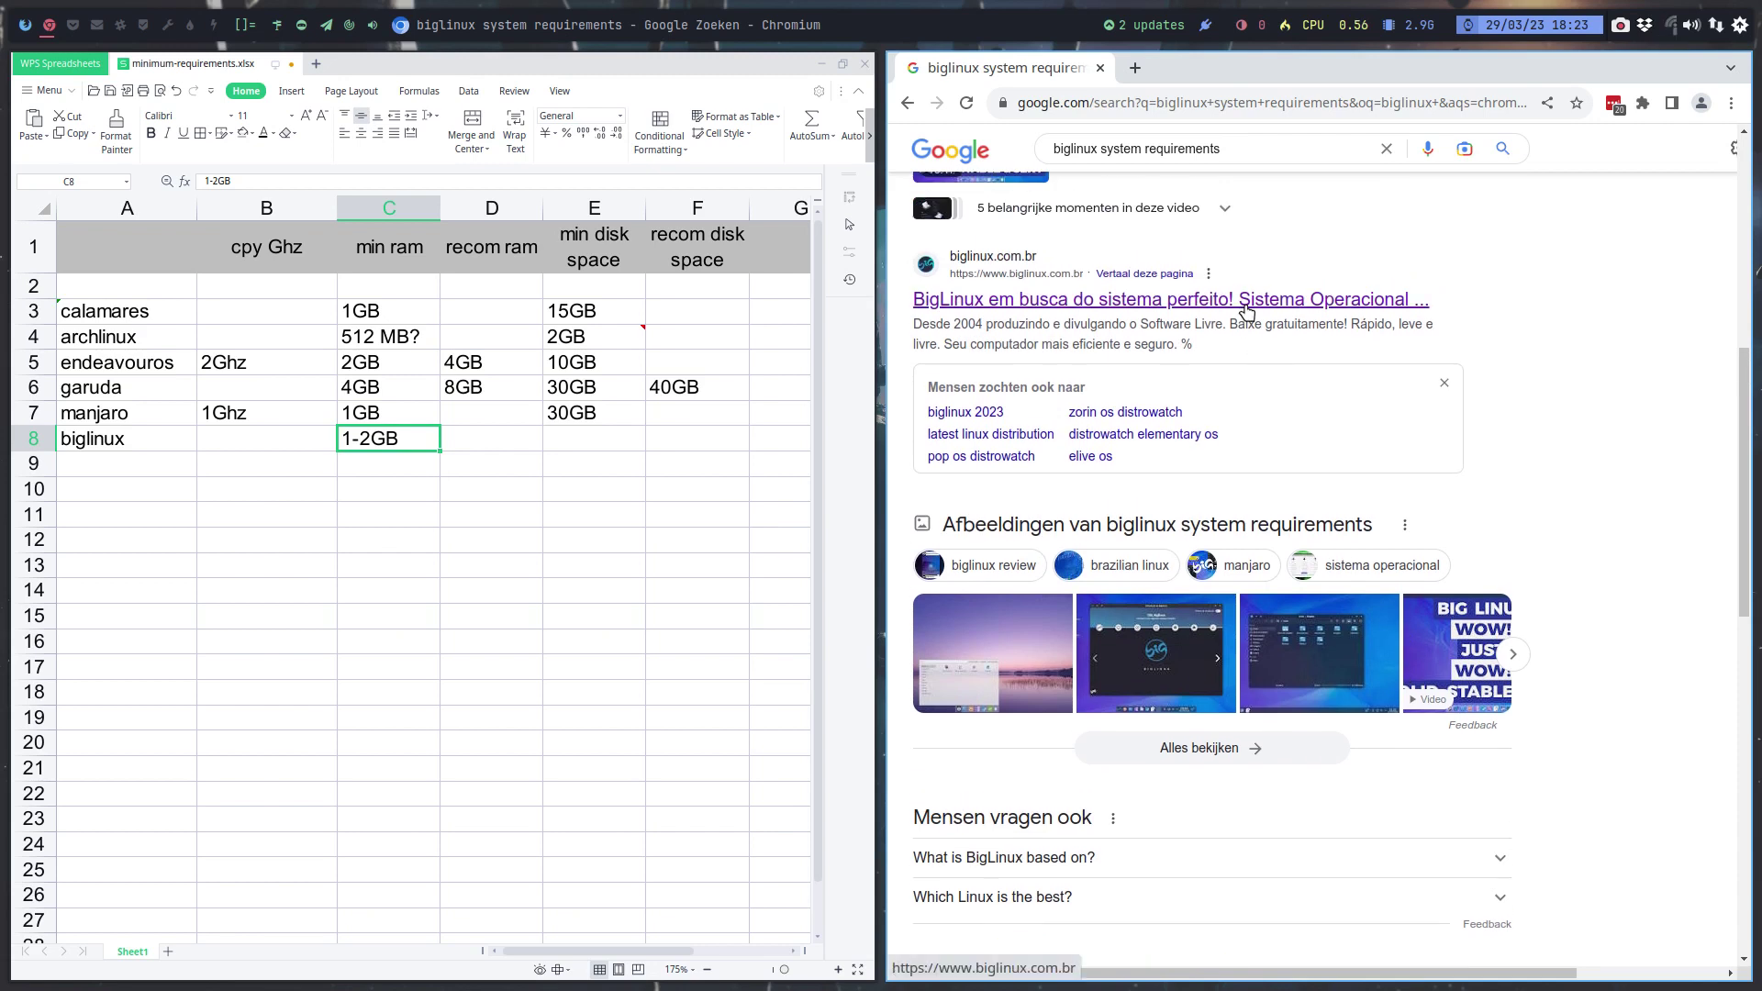
Open BigLinux's download page from the remaining search results and find its minimum and recommended settings
scroll(1267, 676, down, 4)
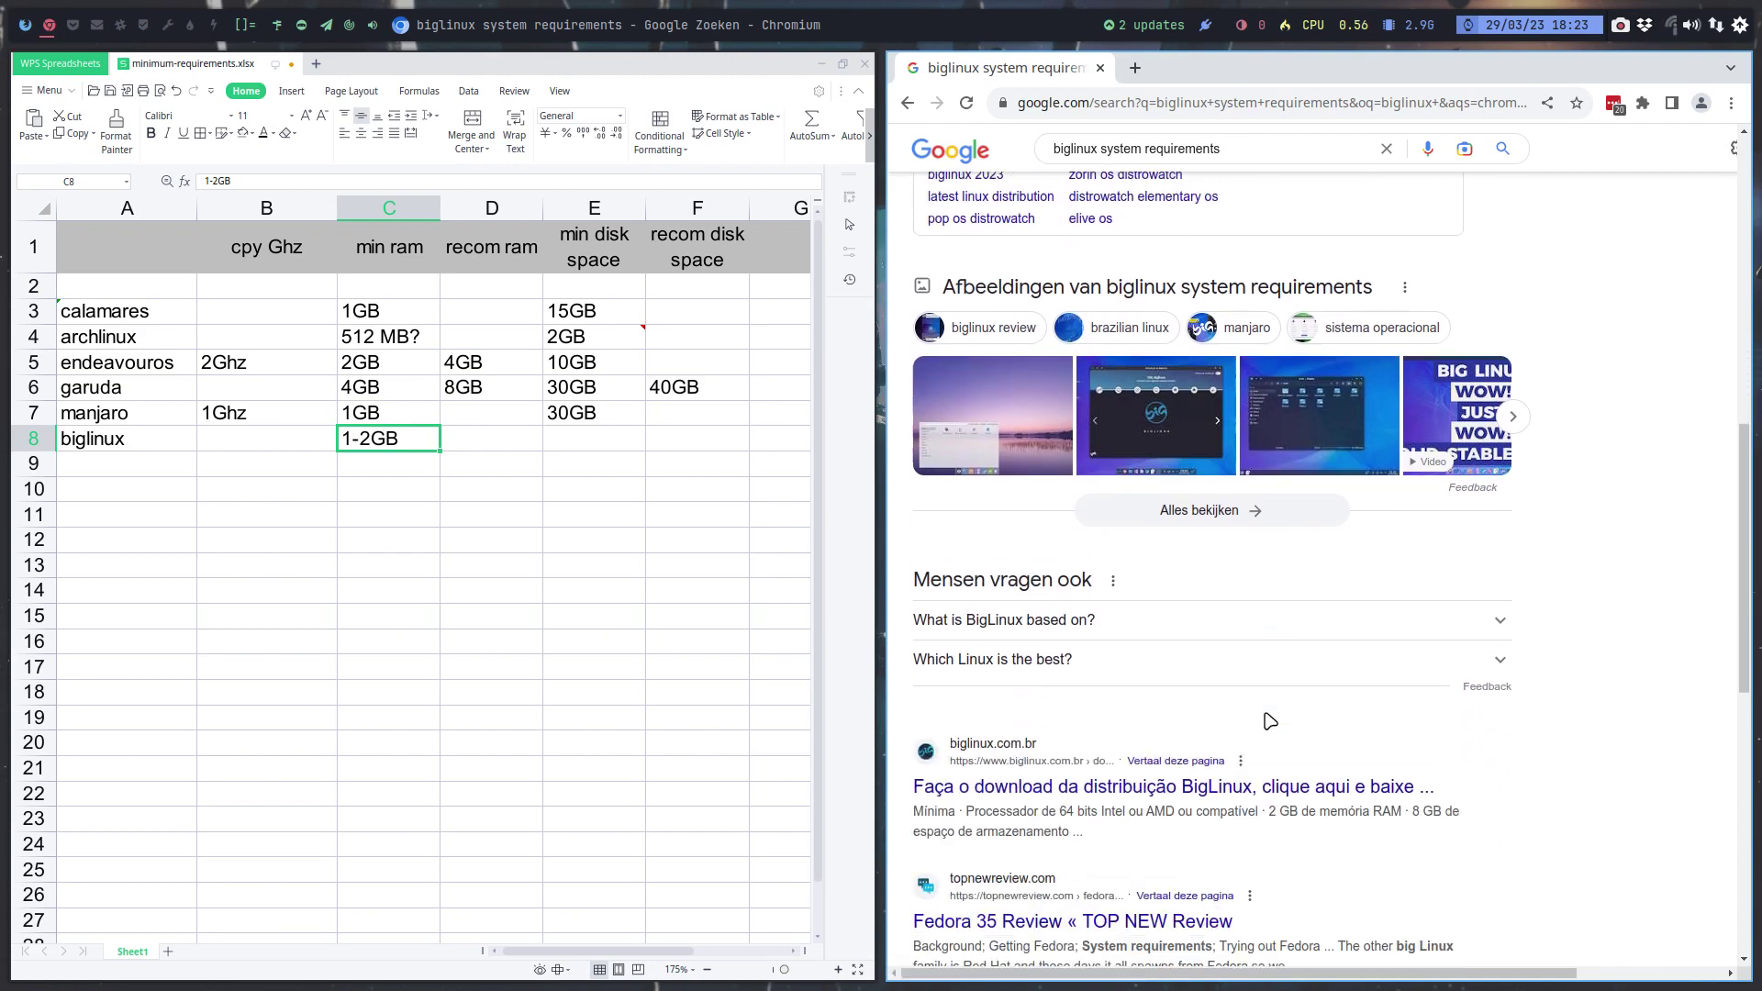
scroll(1266, 712, down, 2)
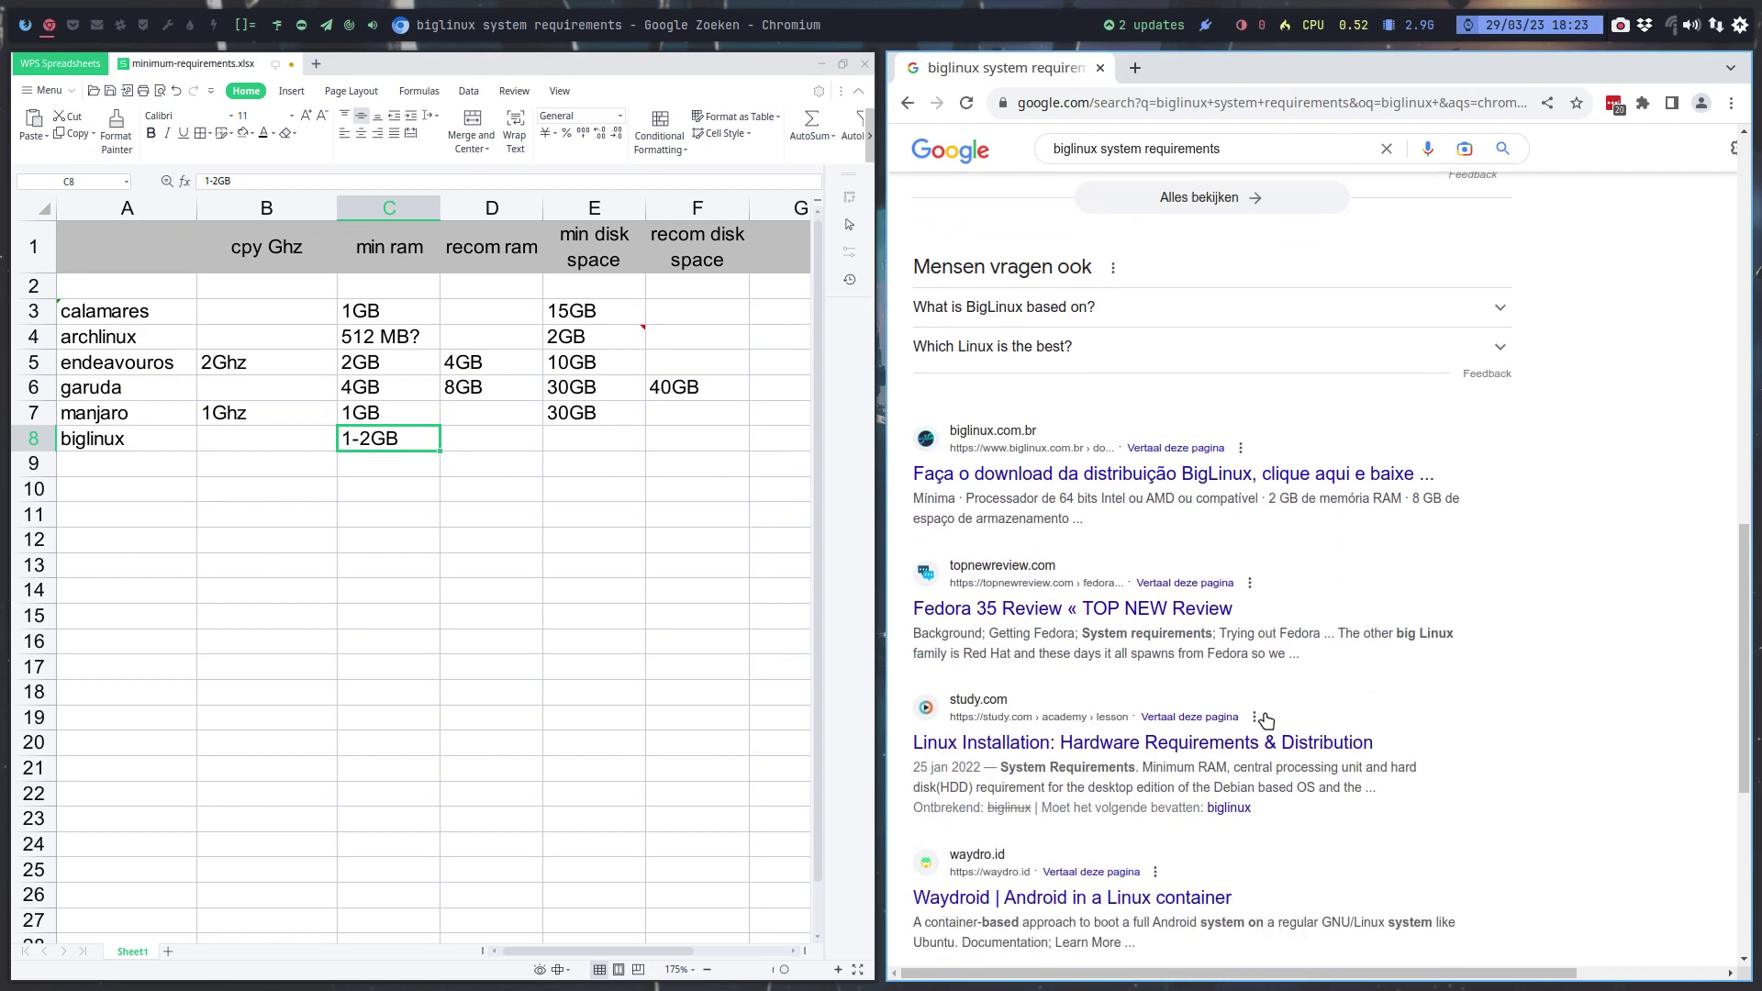
scroll(1266, 717, down, 1)
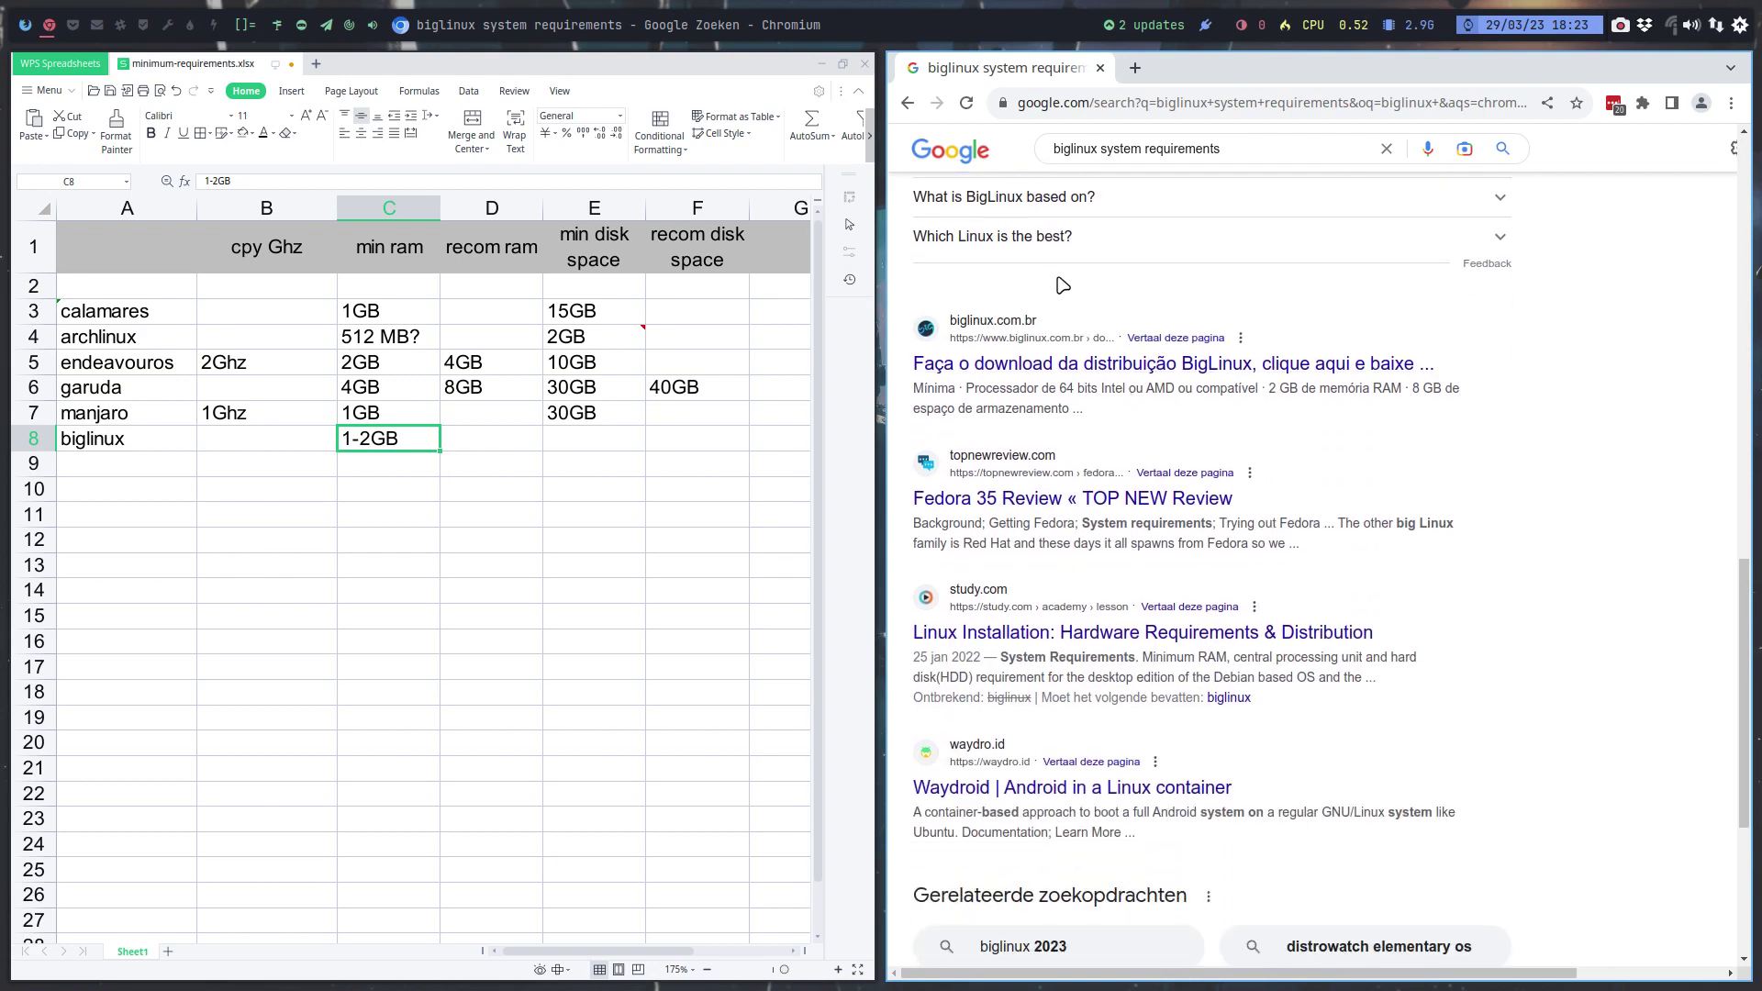
click(1058, 240)
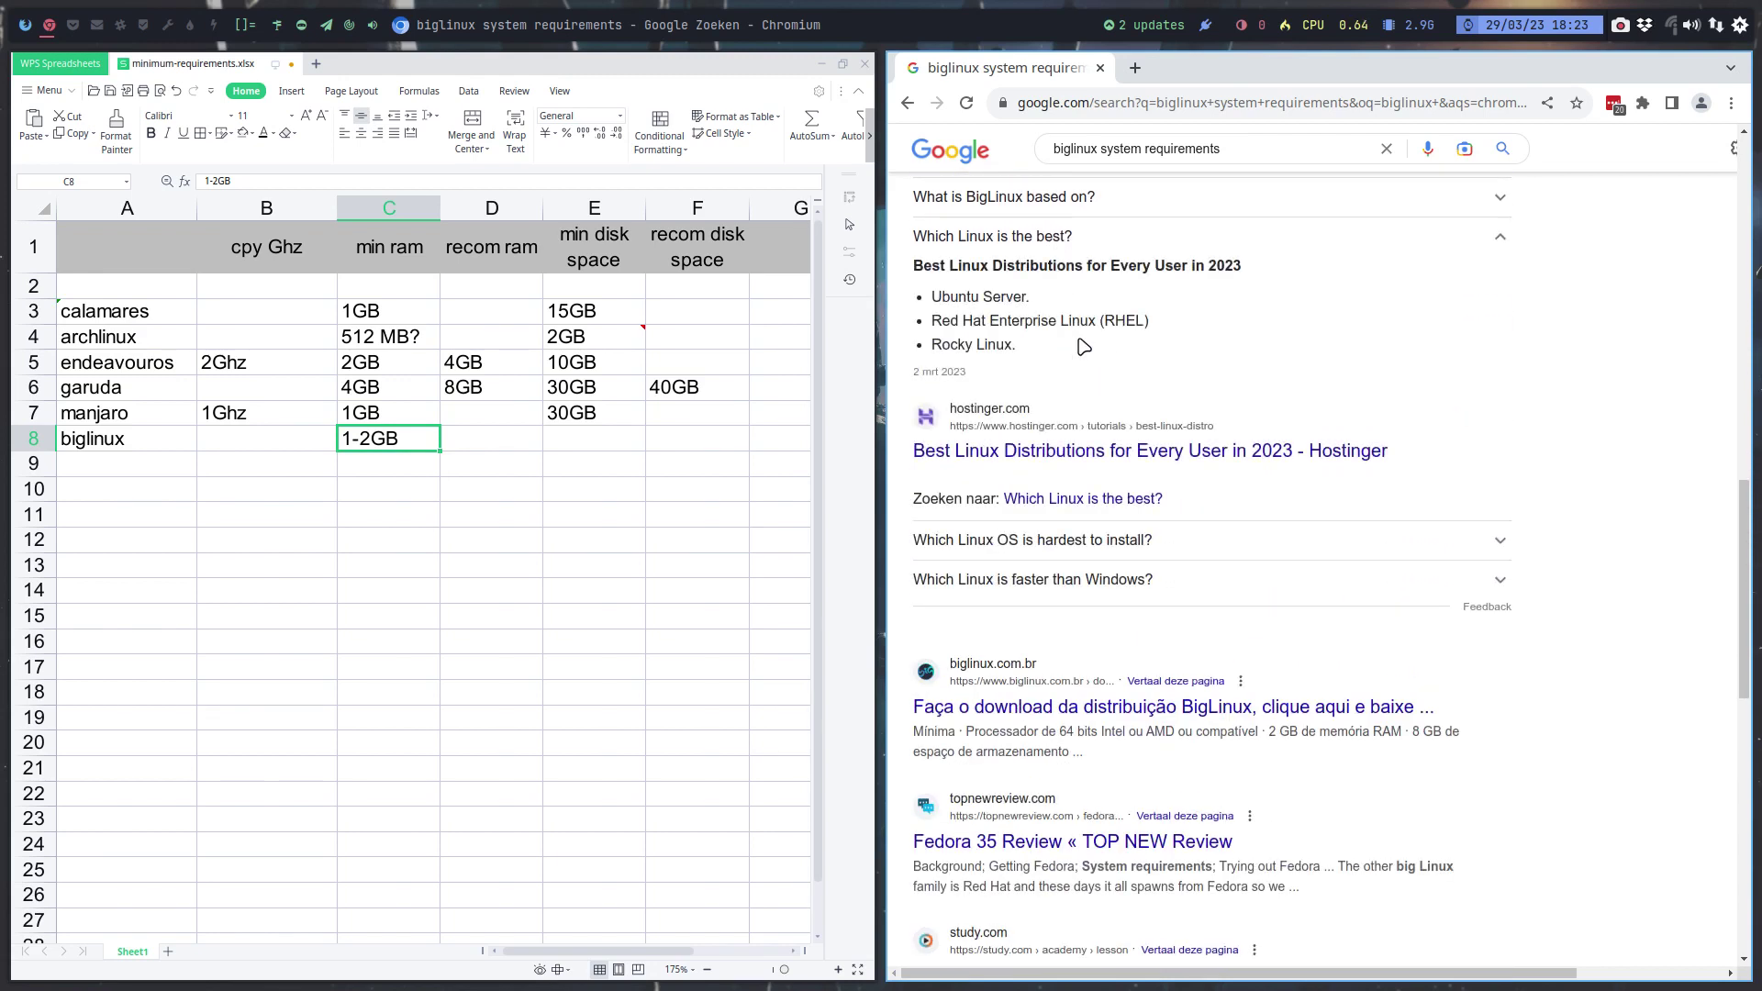
scroll(1470, 628, down, 3)
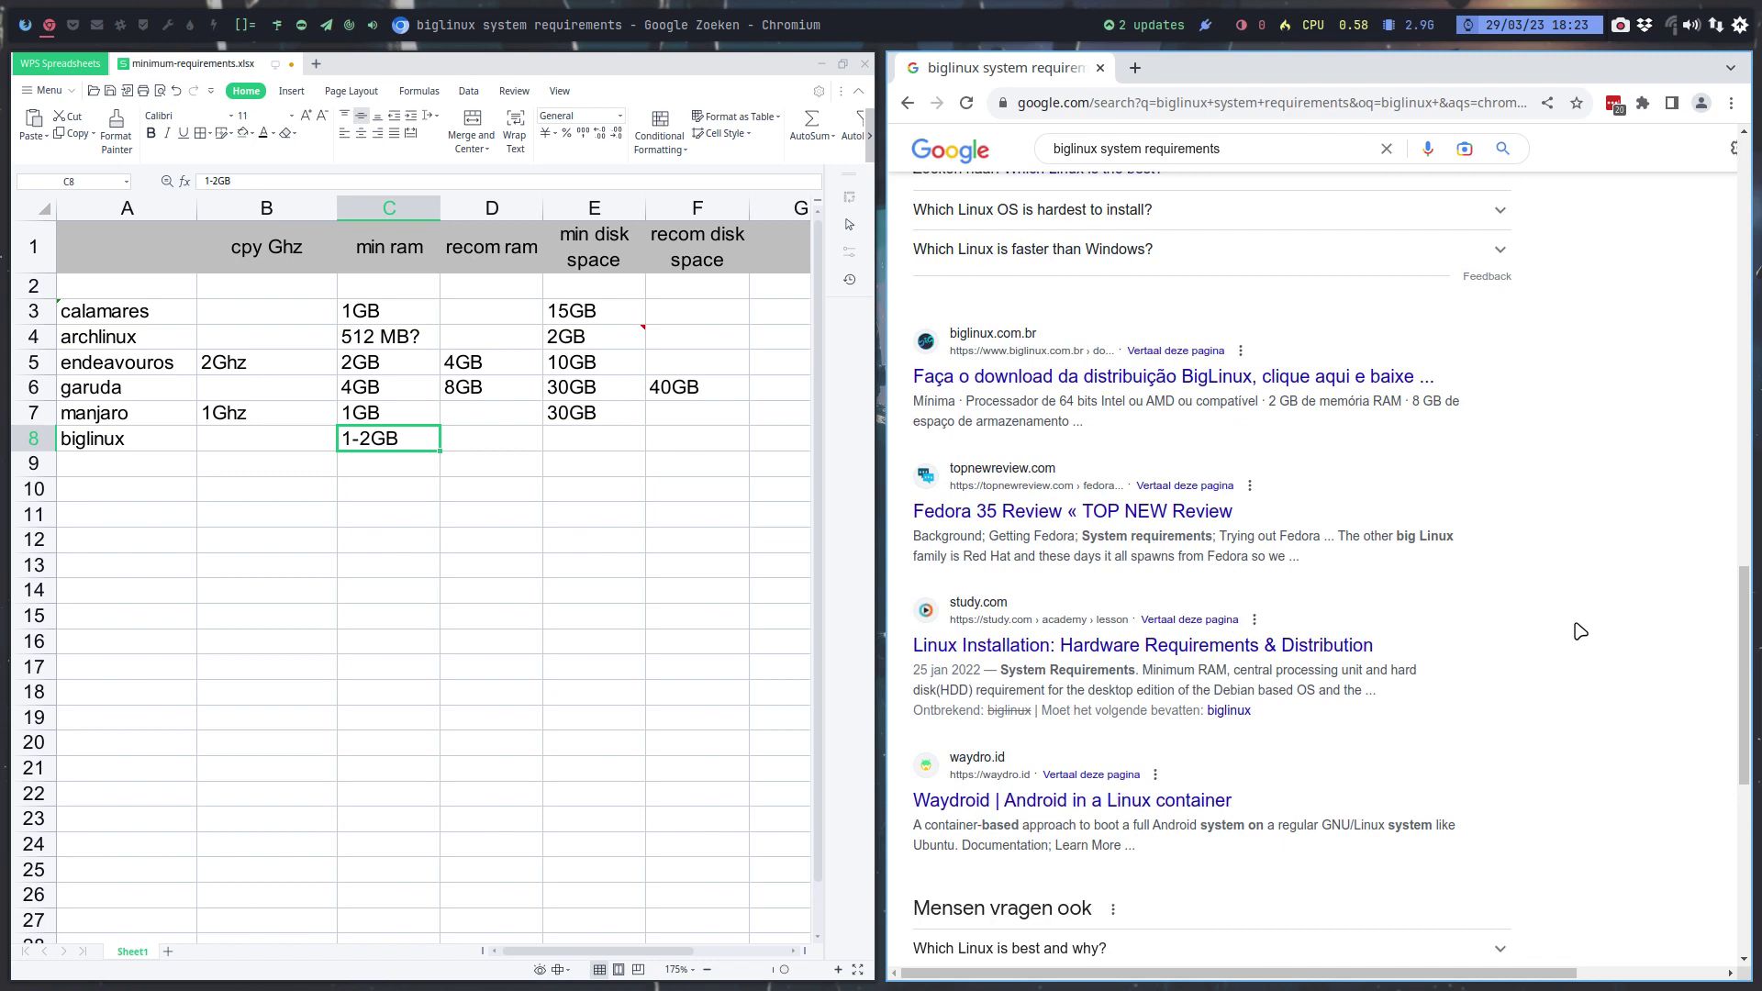
click(1095, 379)
scroll(1245, 707, down, 3)
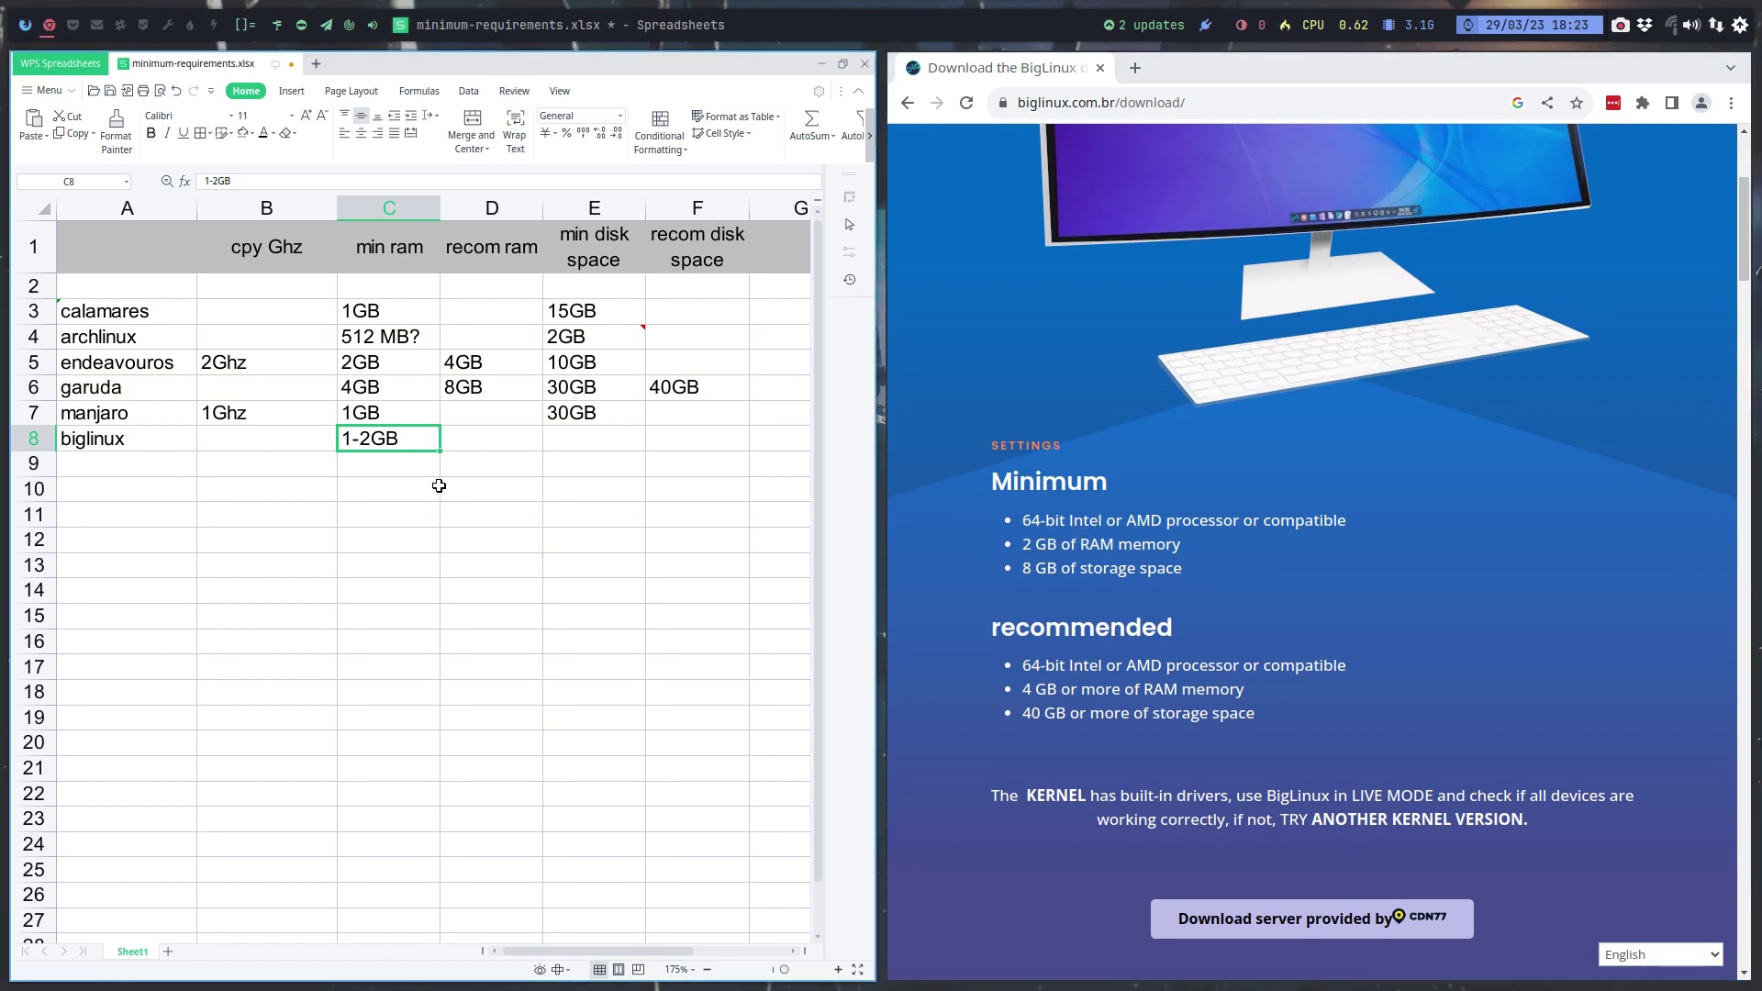
Switch to WPS Spreadsheets and change the minimum RAM in the biglinux row to 2GB
click(343, 474)
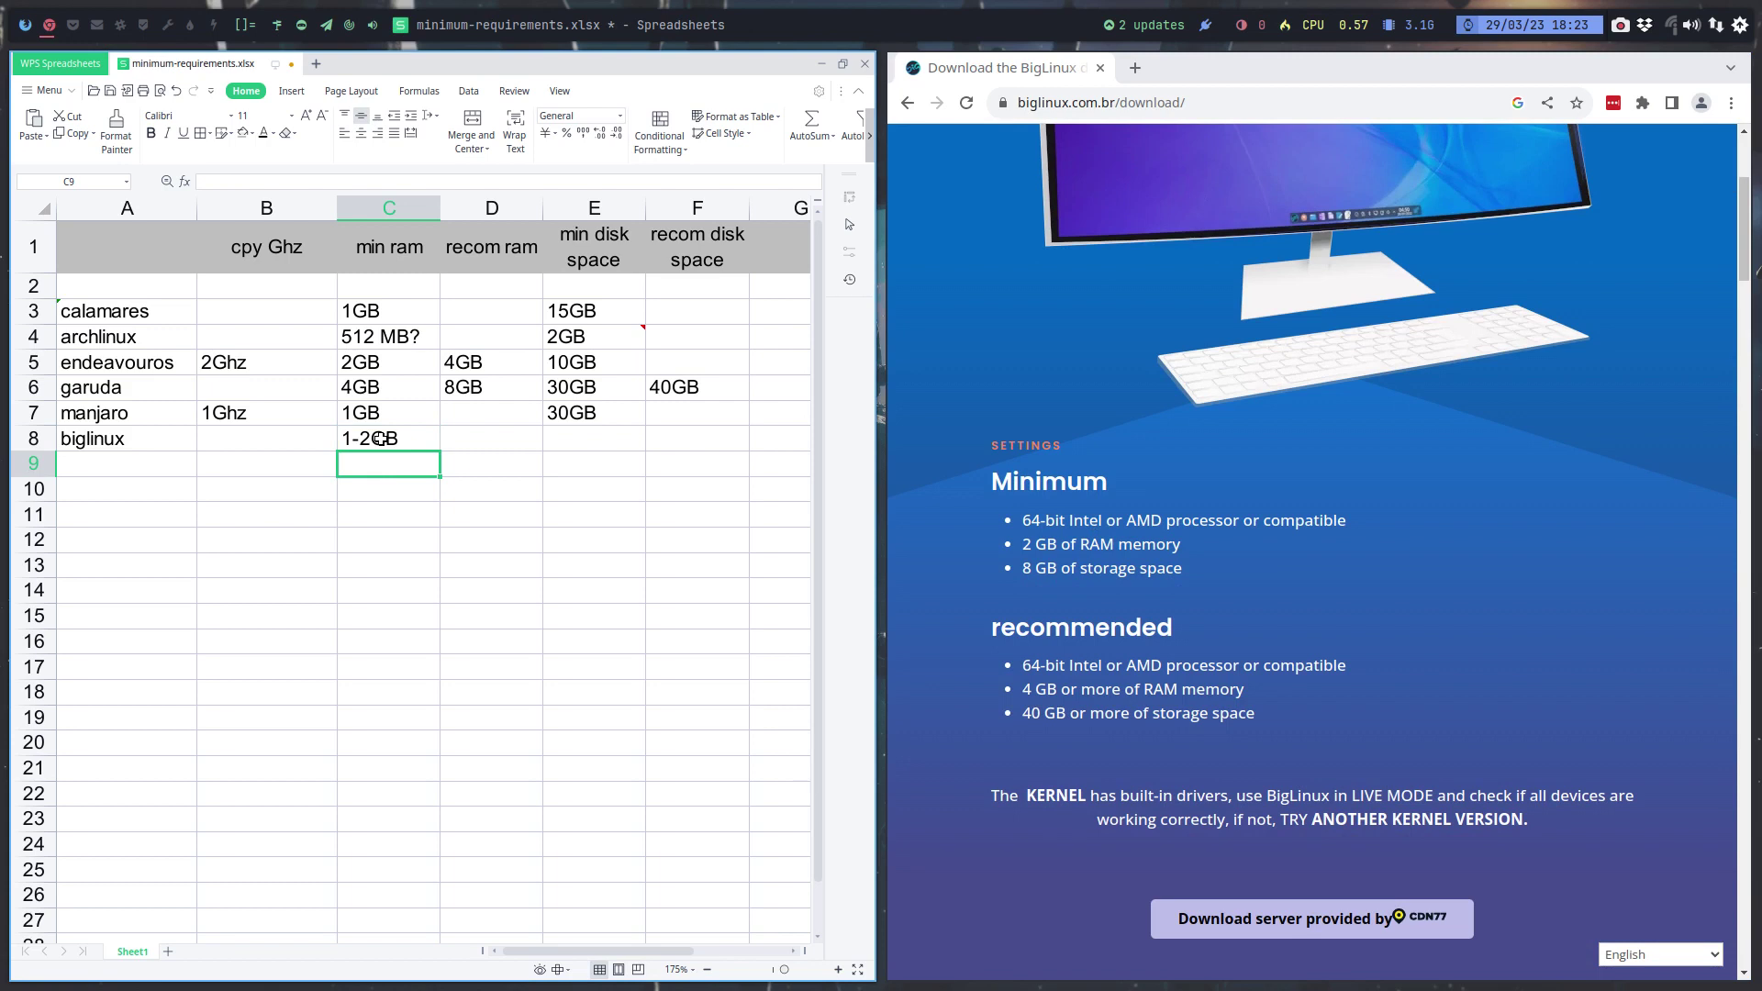
click(380, 438)
double_click(378, 437)
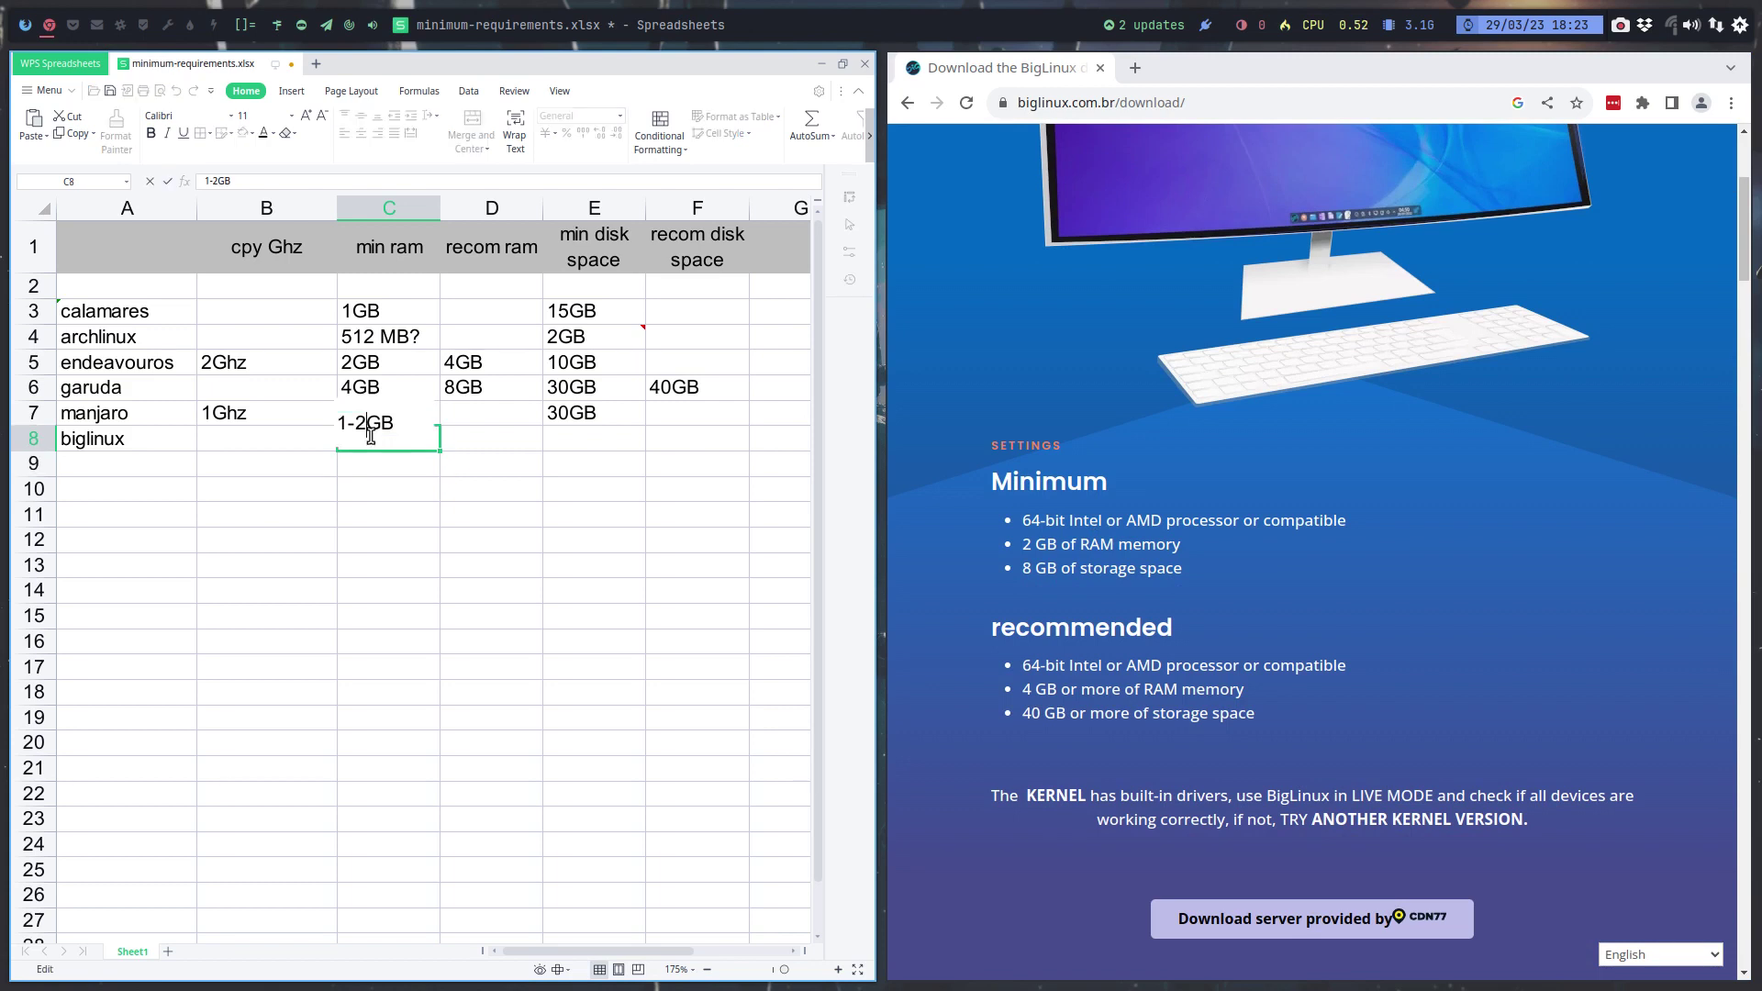
key(BackSpace)
key(BackSpace)
key(Return)
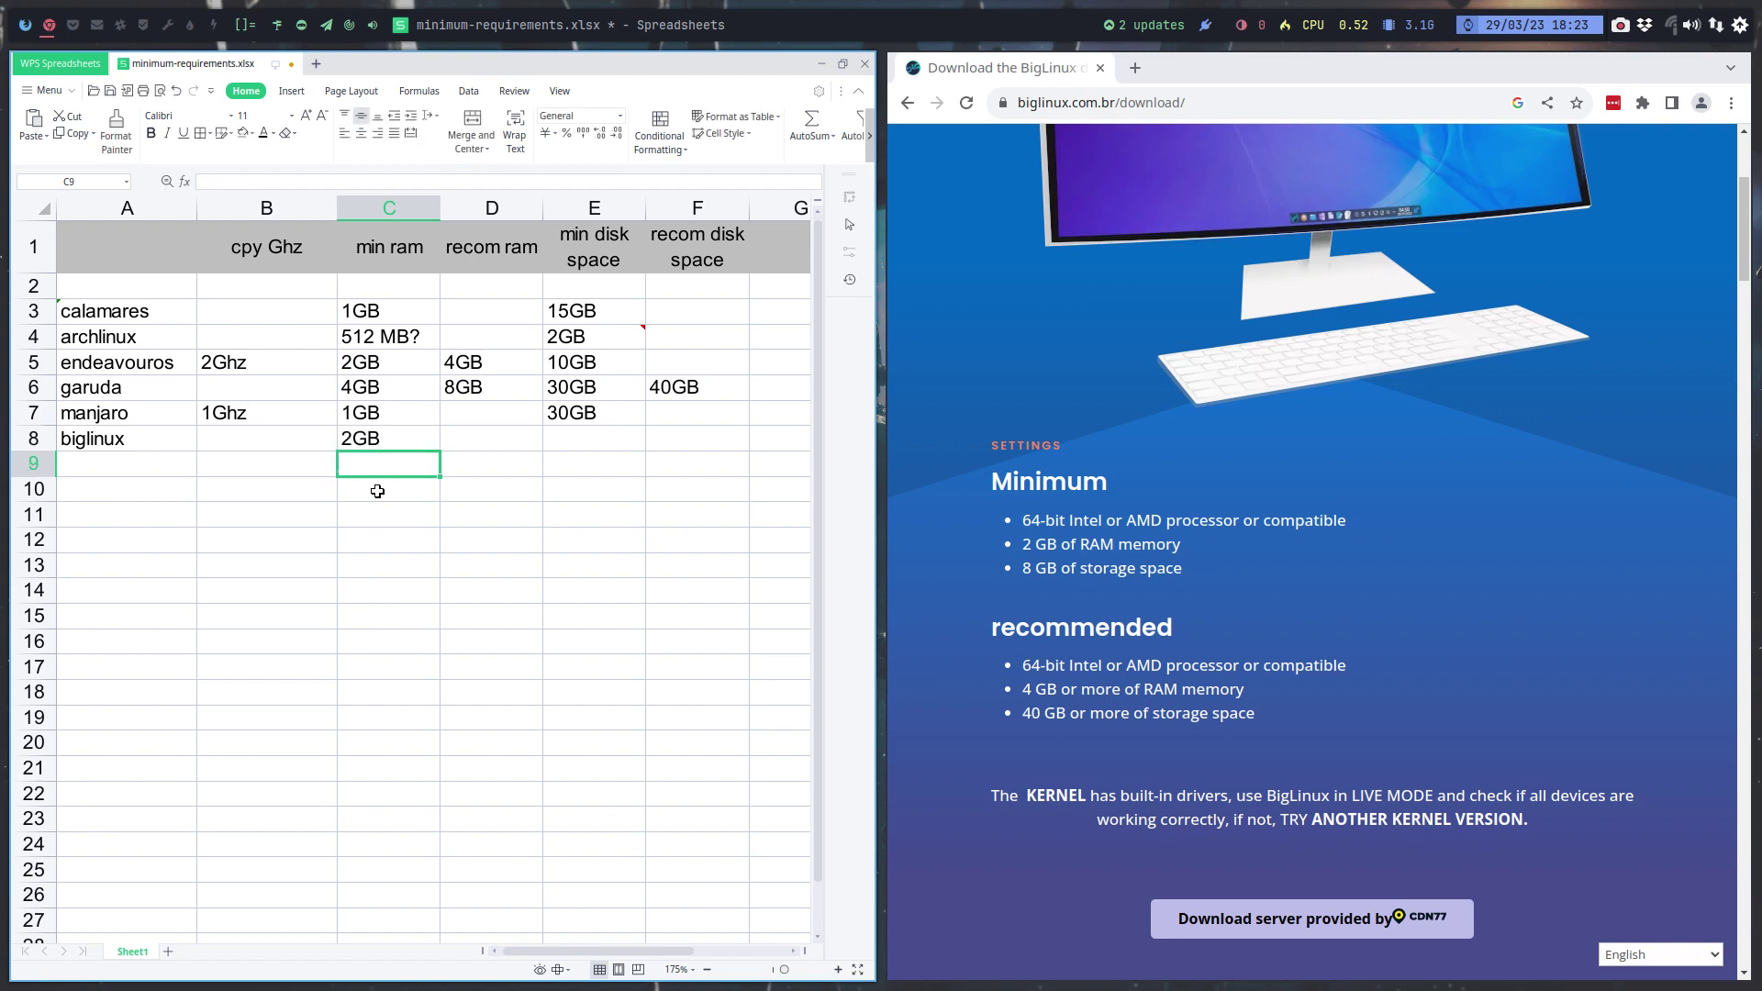
Enter 8GB as the minimum disk space in the biglinux row
click(417, 449)
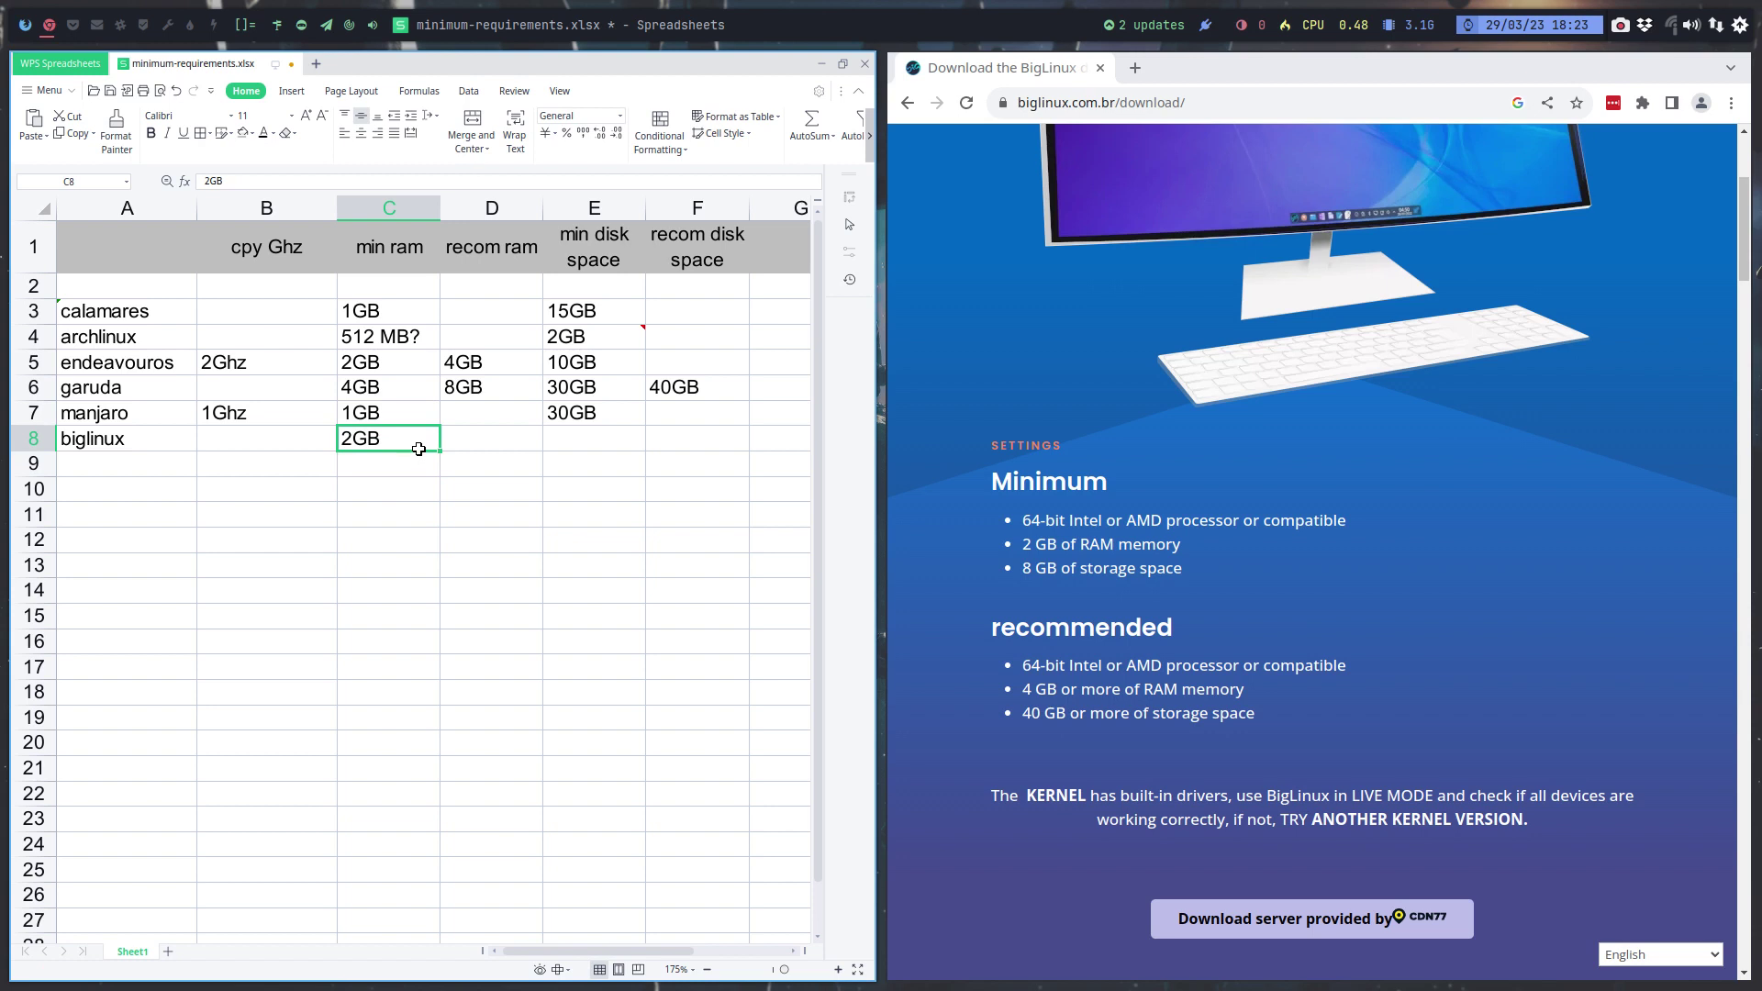
click(602, 432)
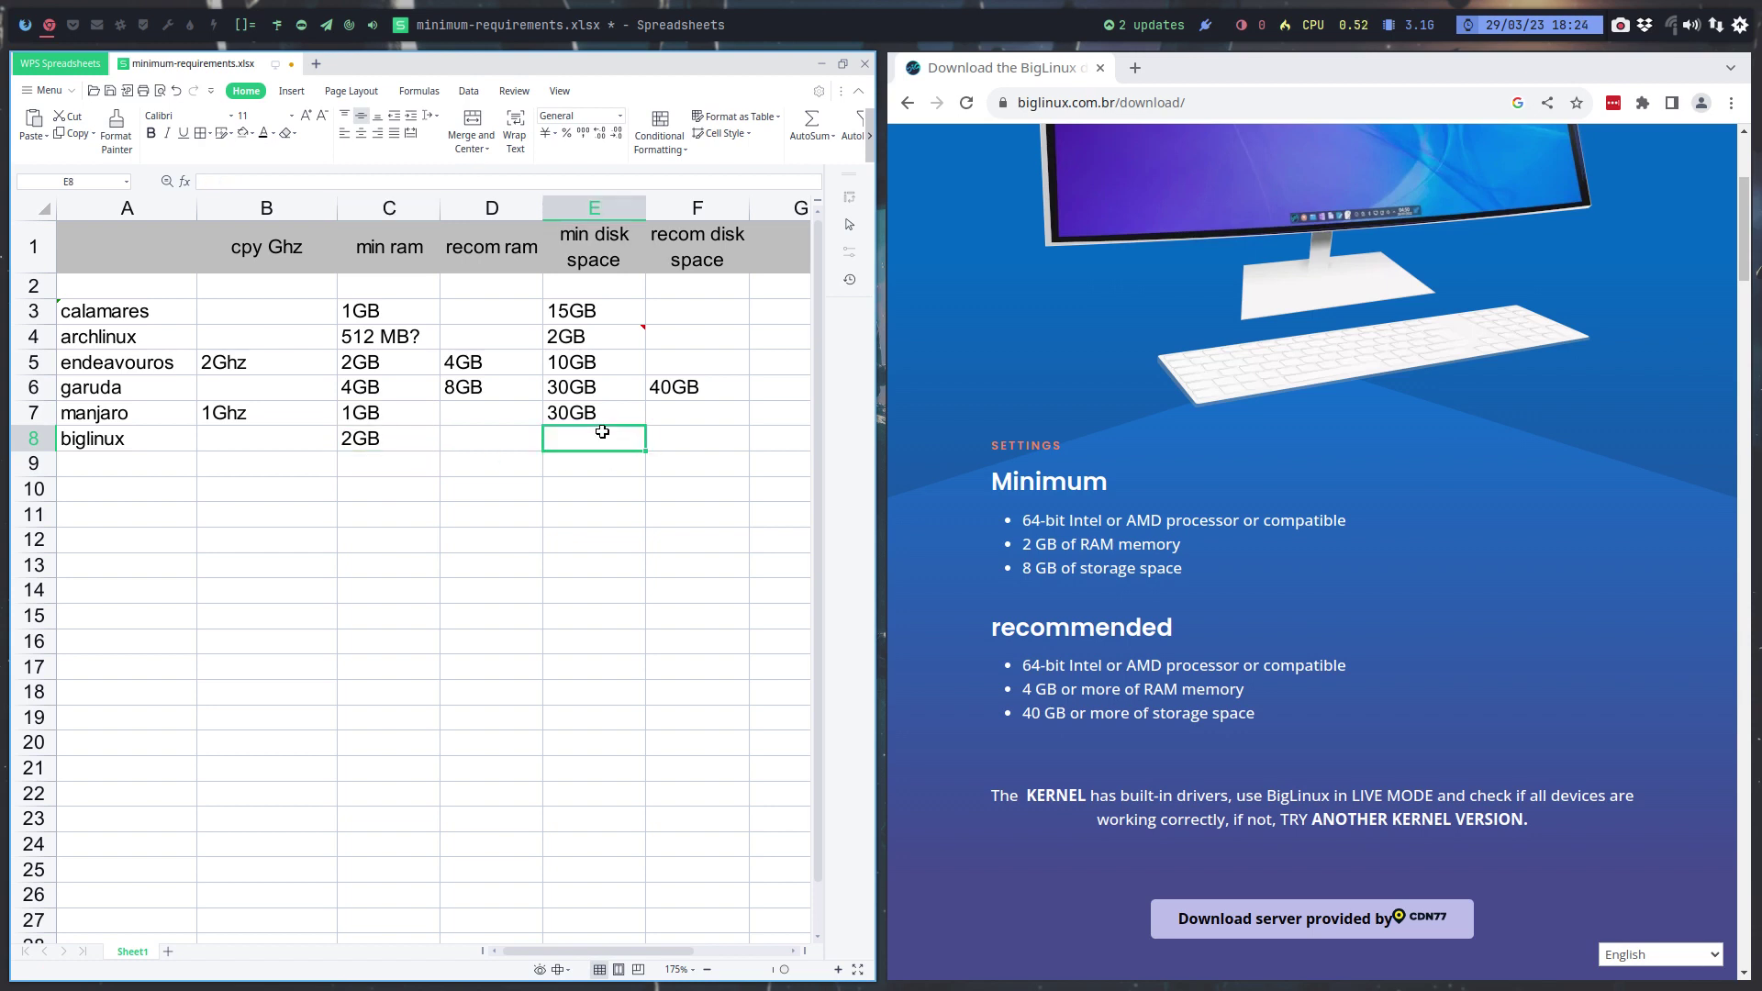
text(8GB)
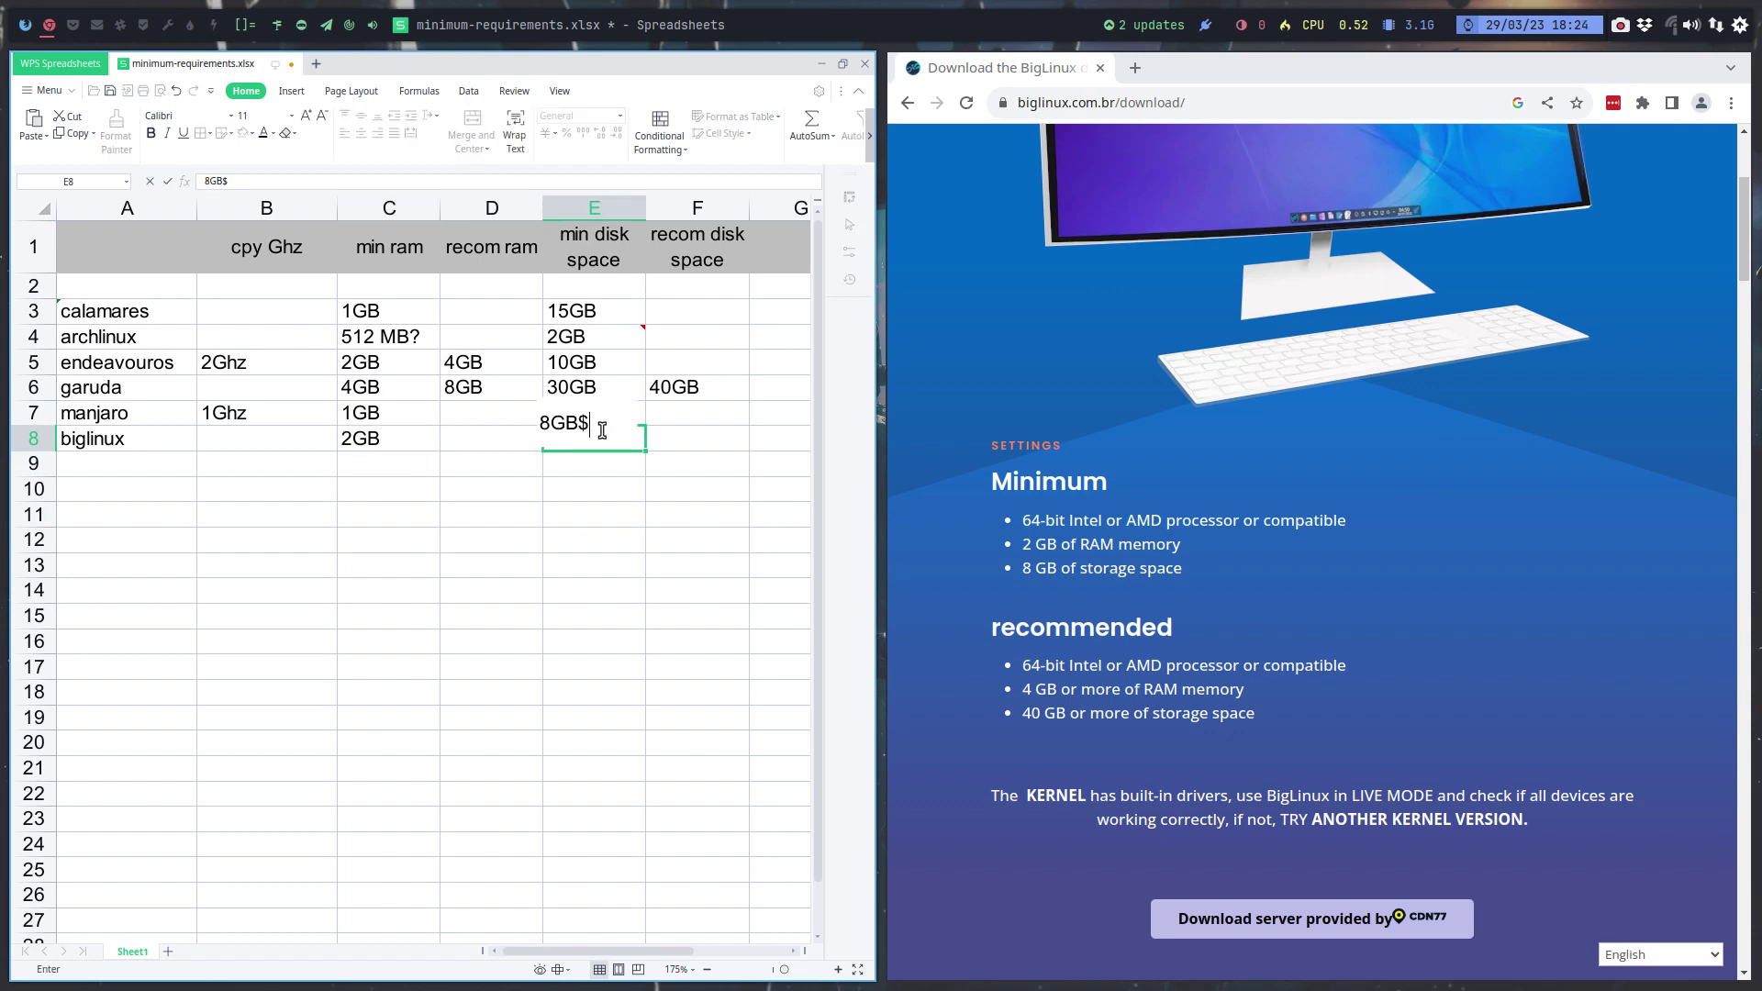
key(Return)
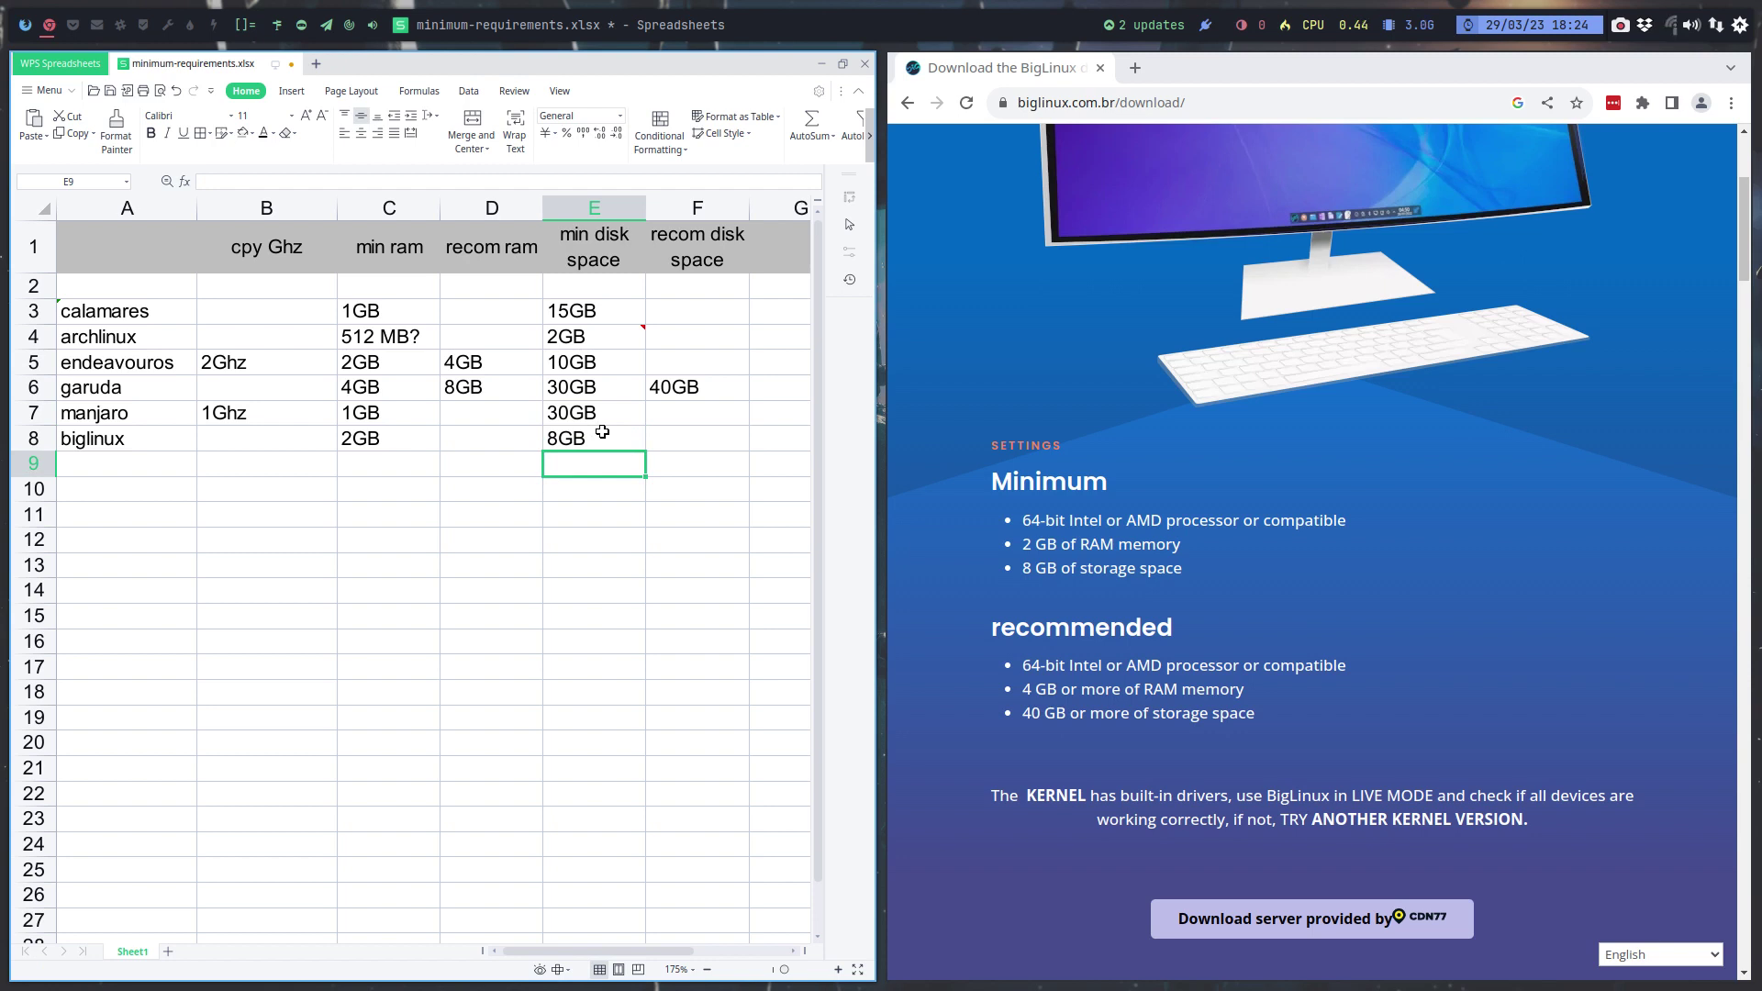
Check the recommended settings on the BigLinux download page in Chromium and enter 4GB as recommended RAM in the biglinux row in WPS Spreadsheets
scroll(1124, 287, up, 2)
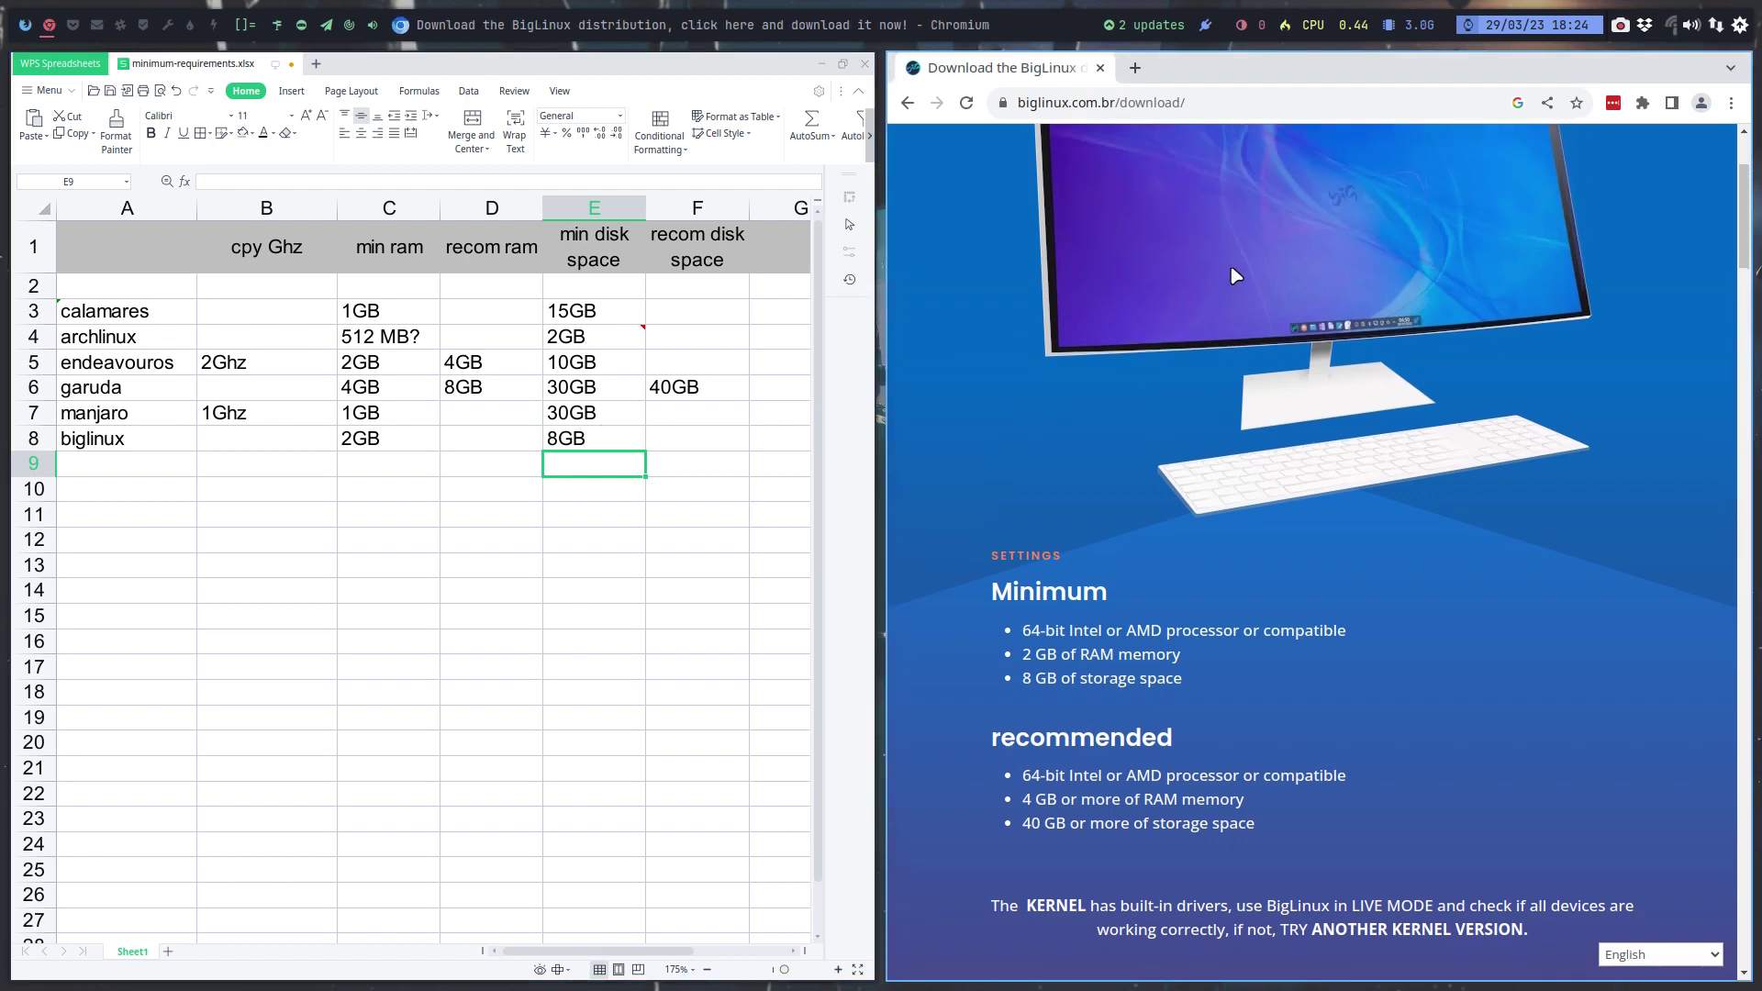
scroll(1110, 312, down, 2)
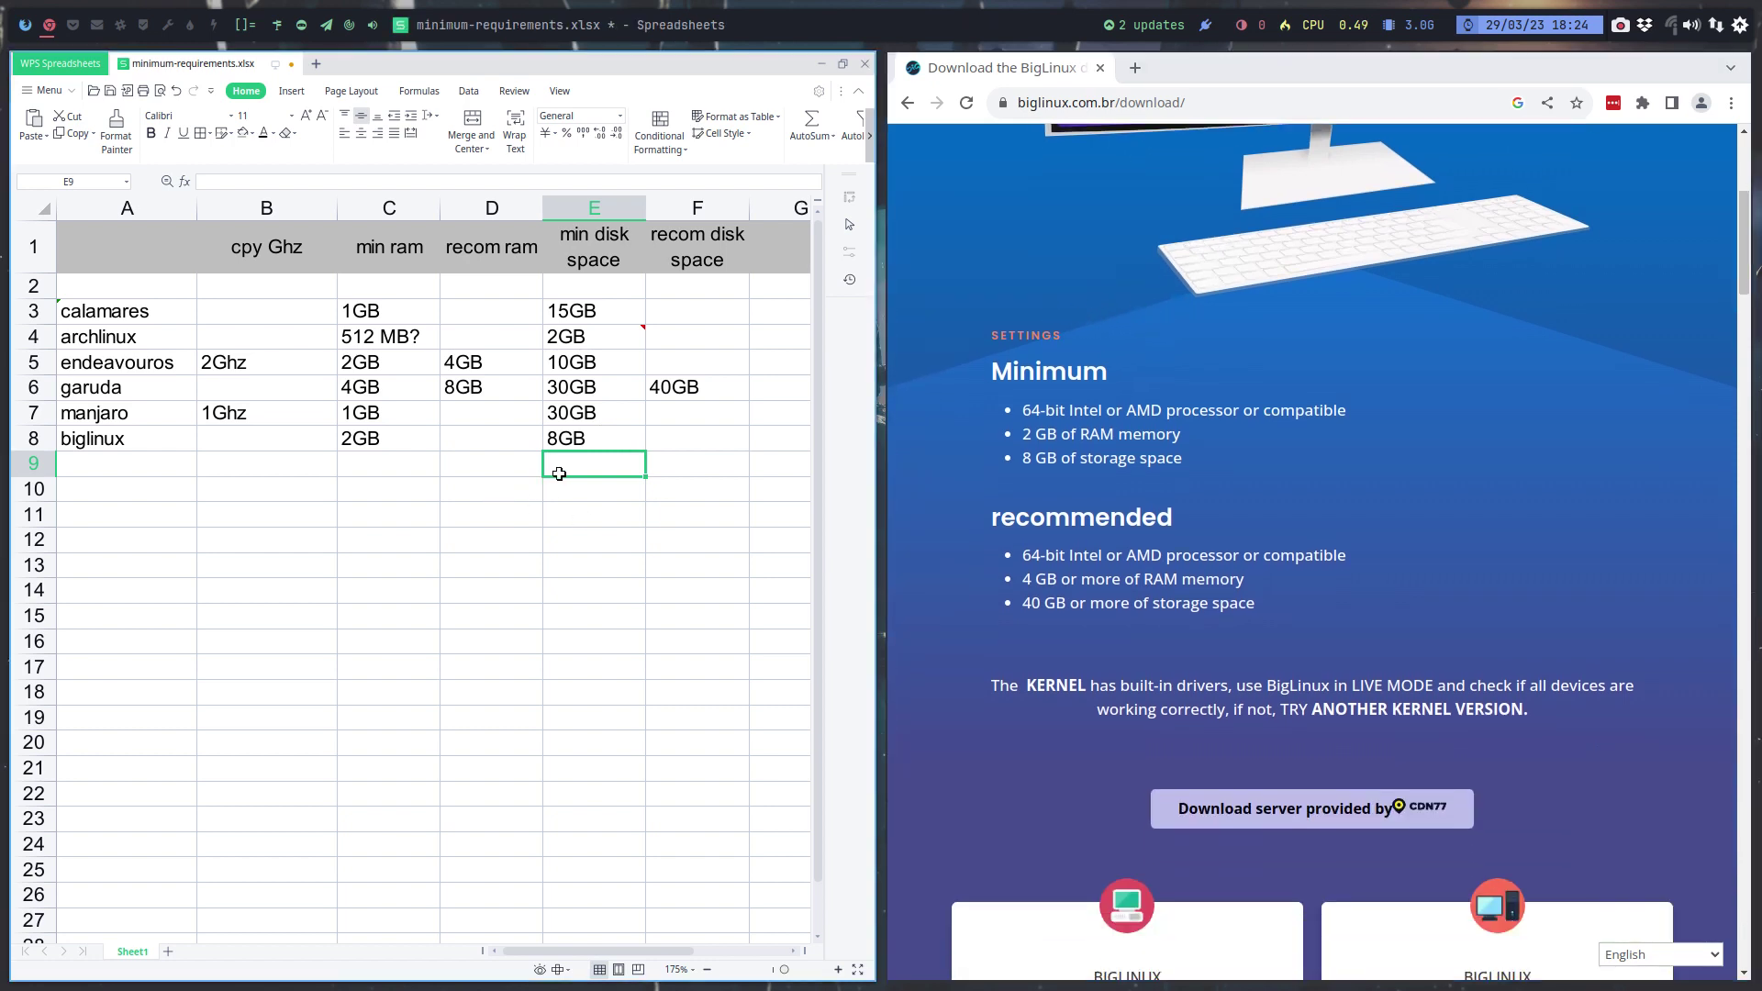
click(584, 441)
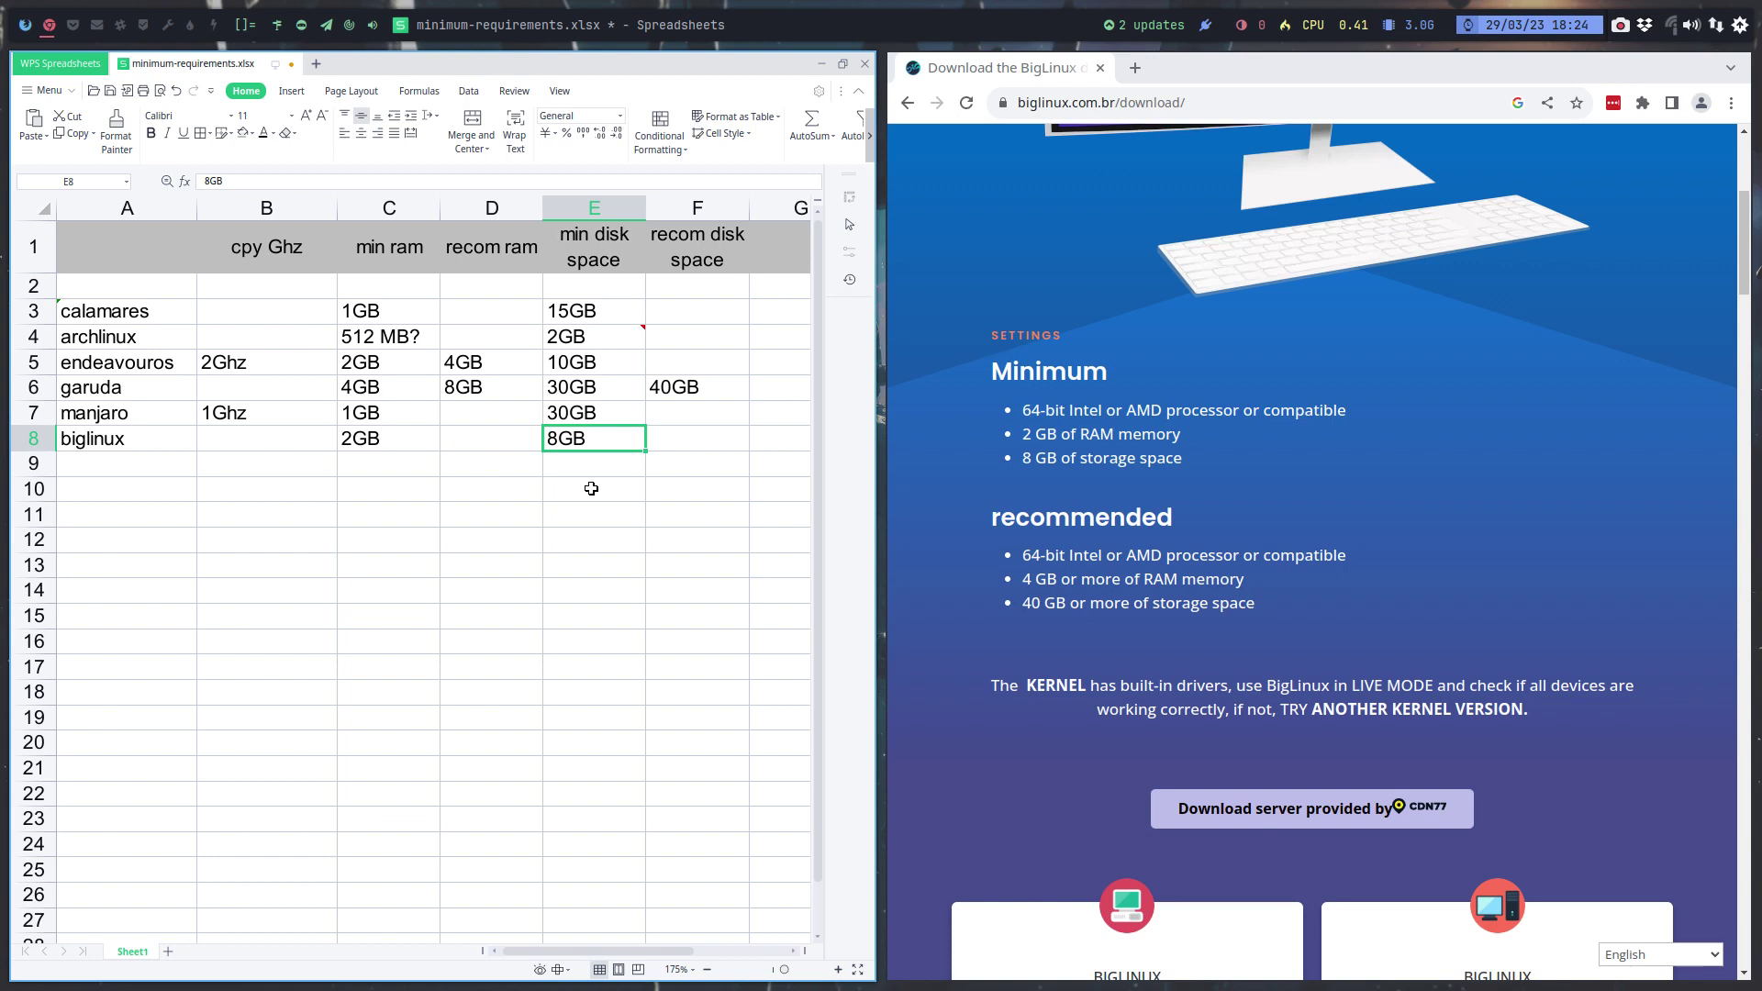
click(458, 439)
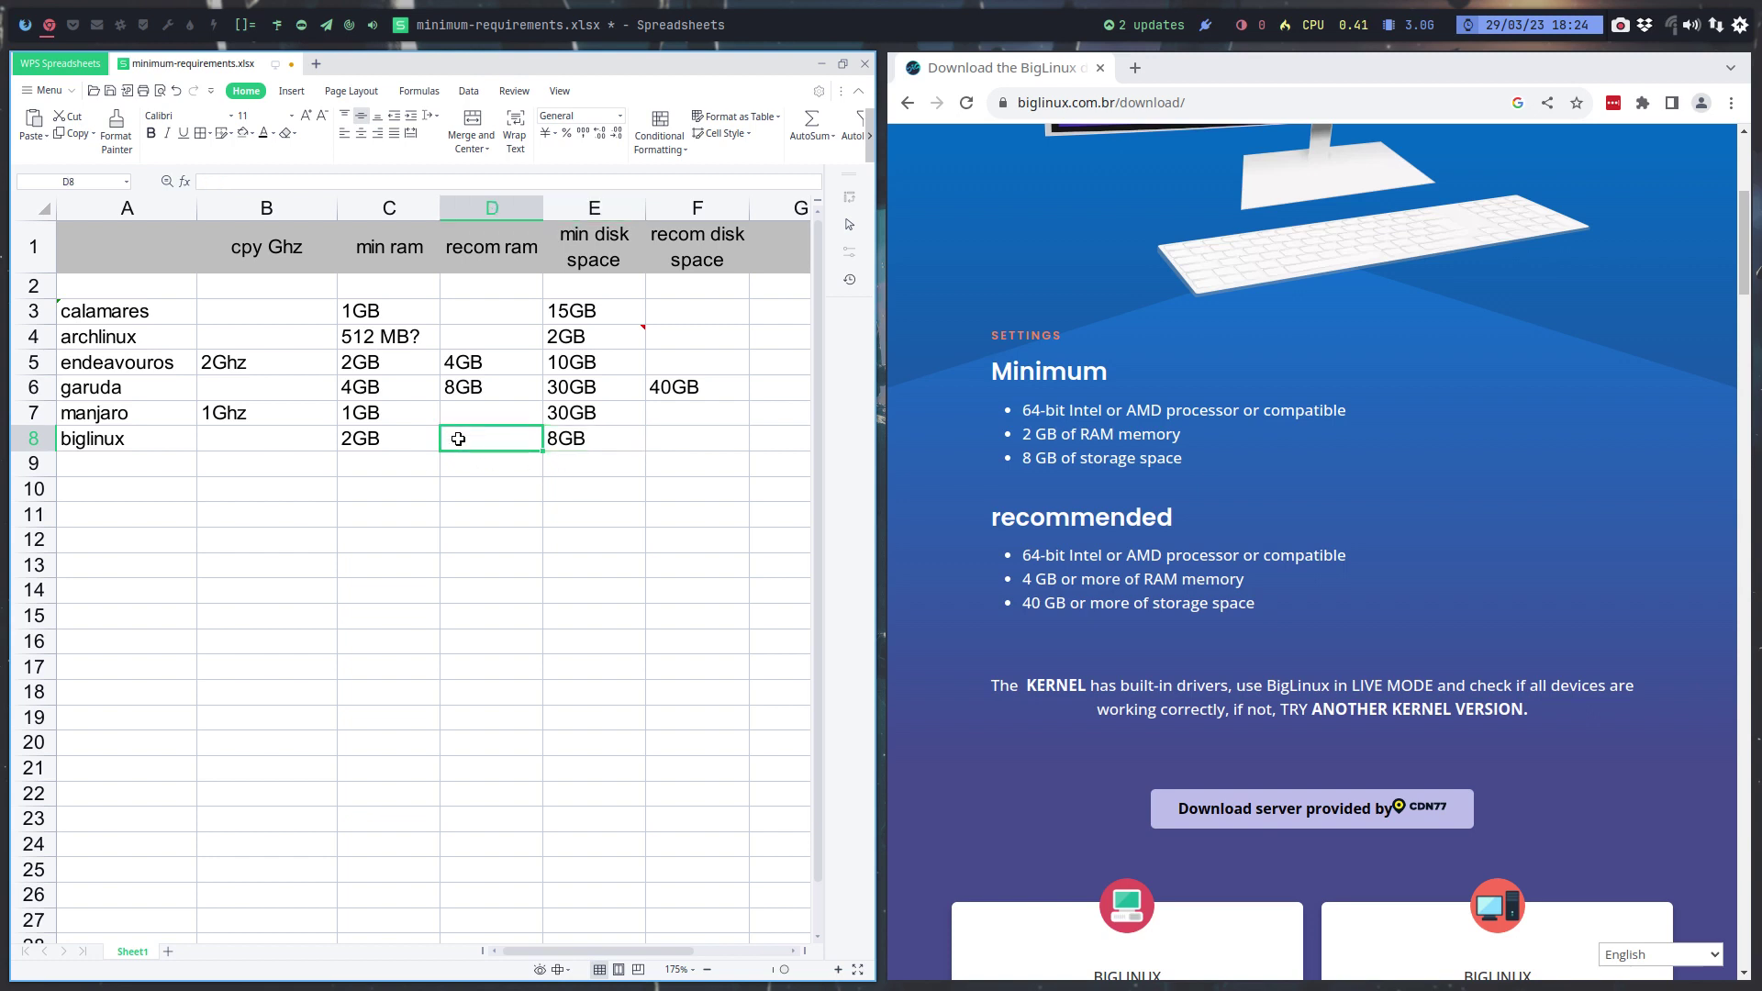
text(4GB)
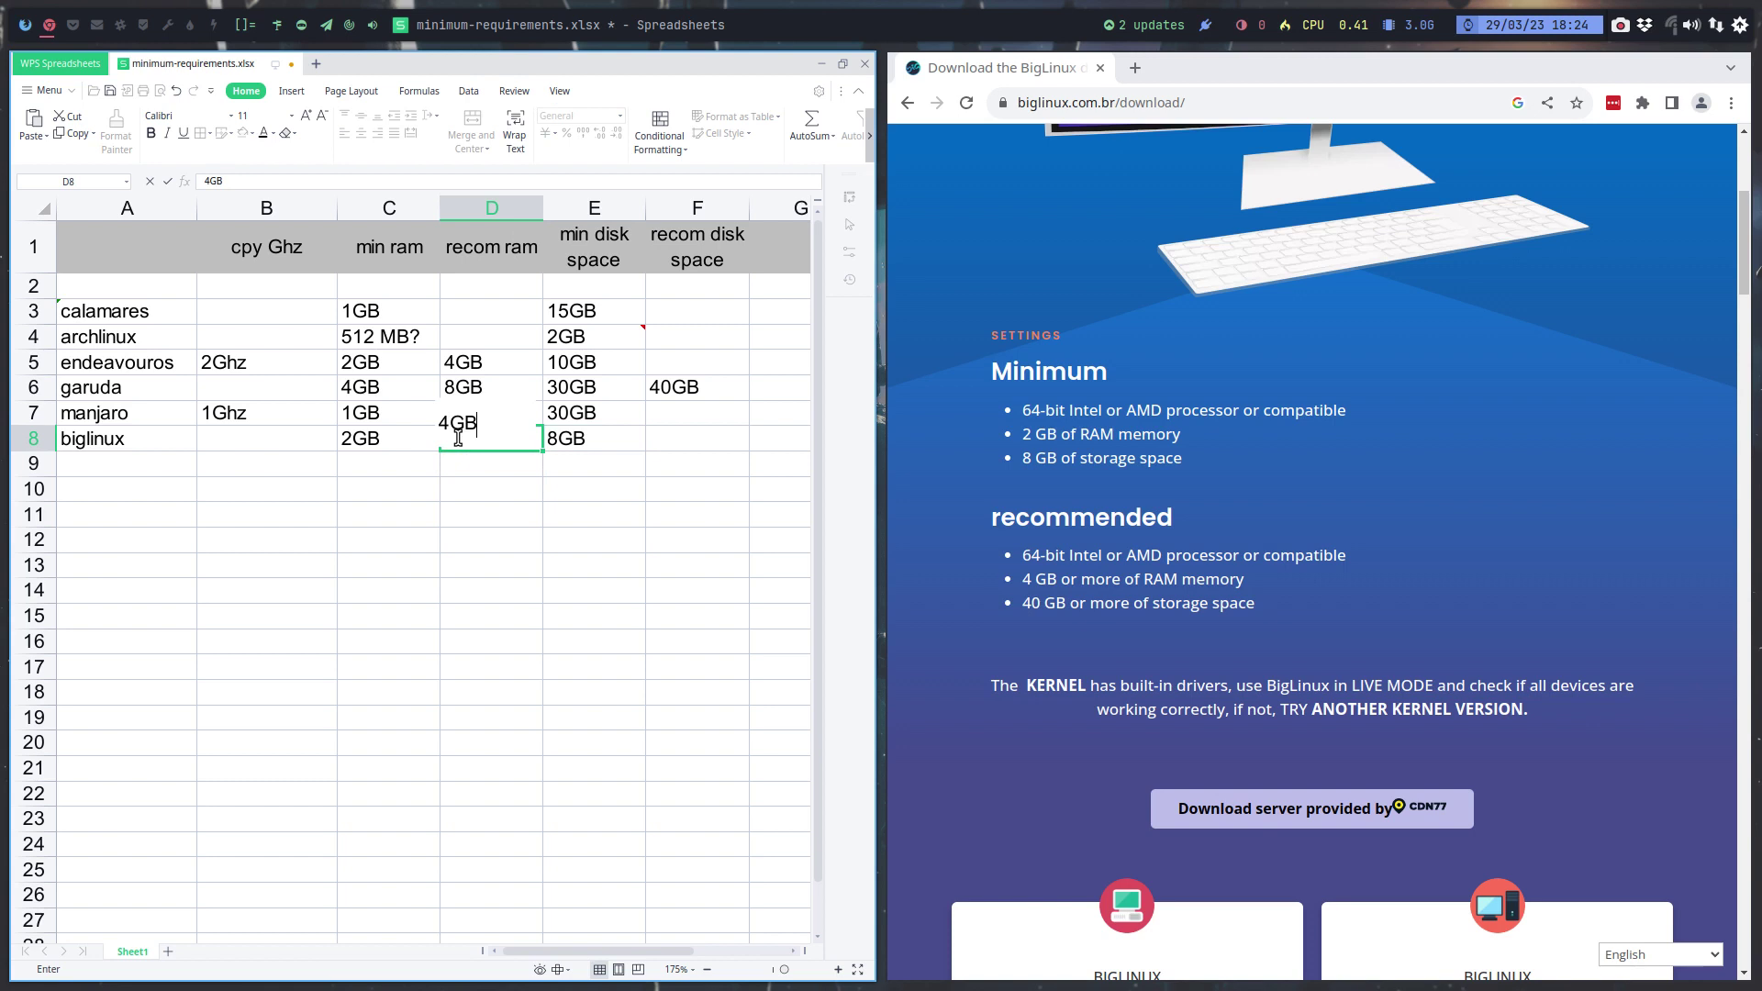
key(Return)
click(458, 438)
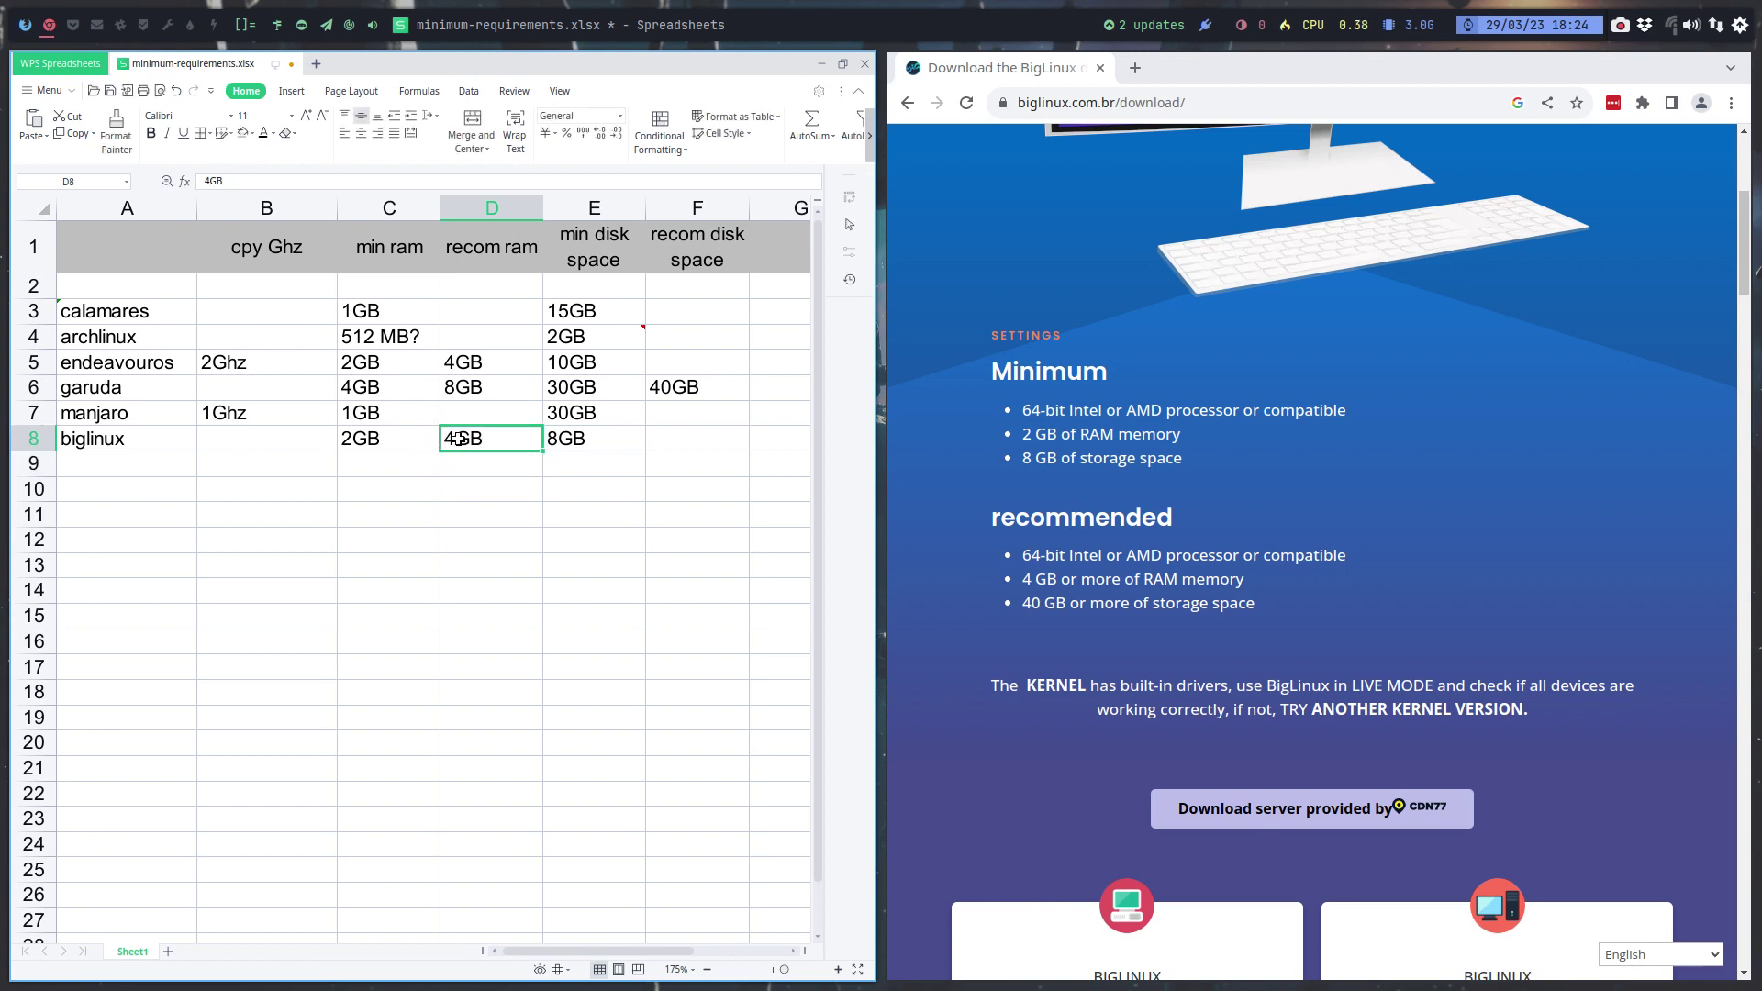
Enter 40GB as the recommended disk space in the biglinux row
key(Right)
key(Right)
key(Left)
key(Left)
key(Left)
key(Right)
key(Right)
key(Right)
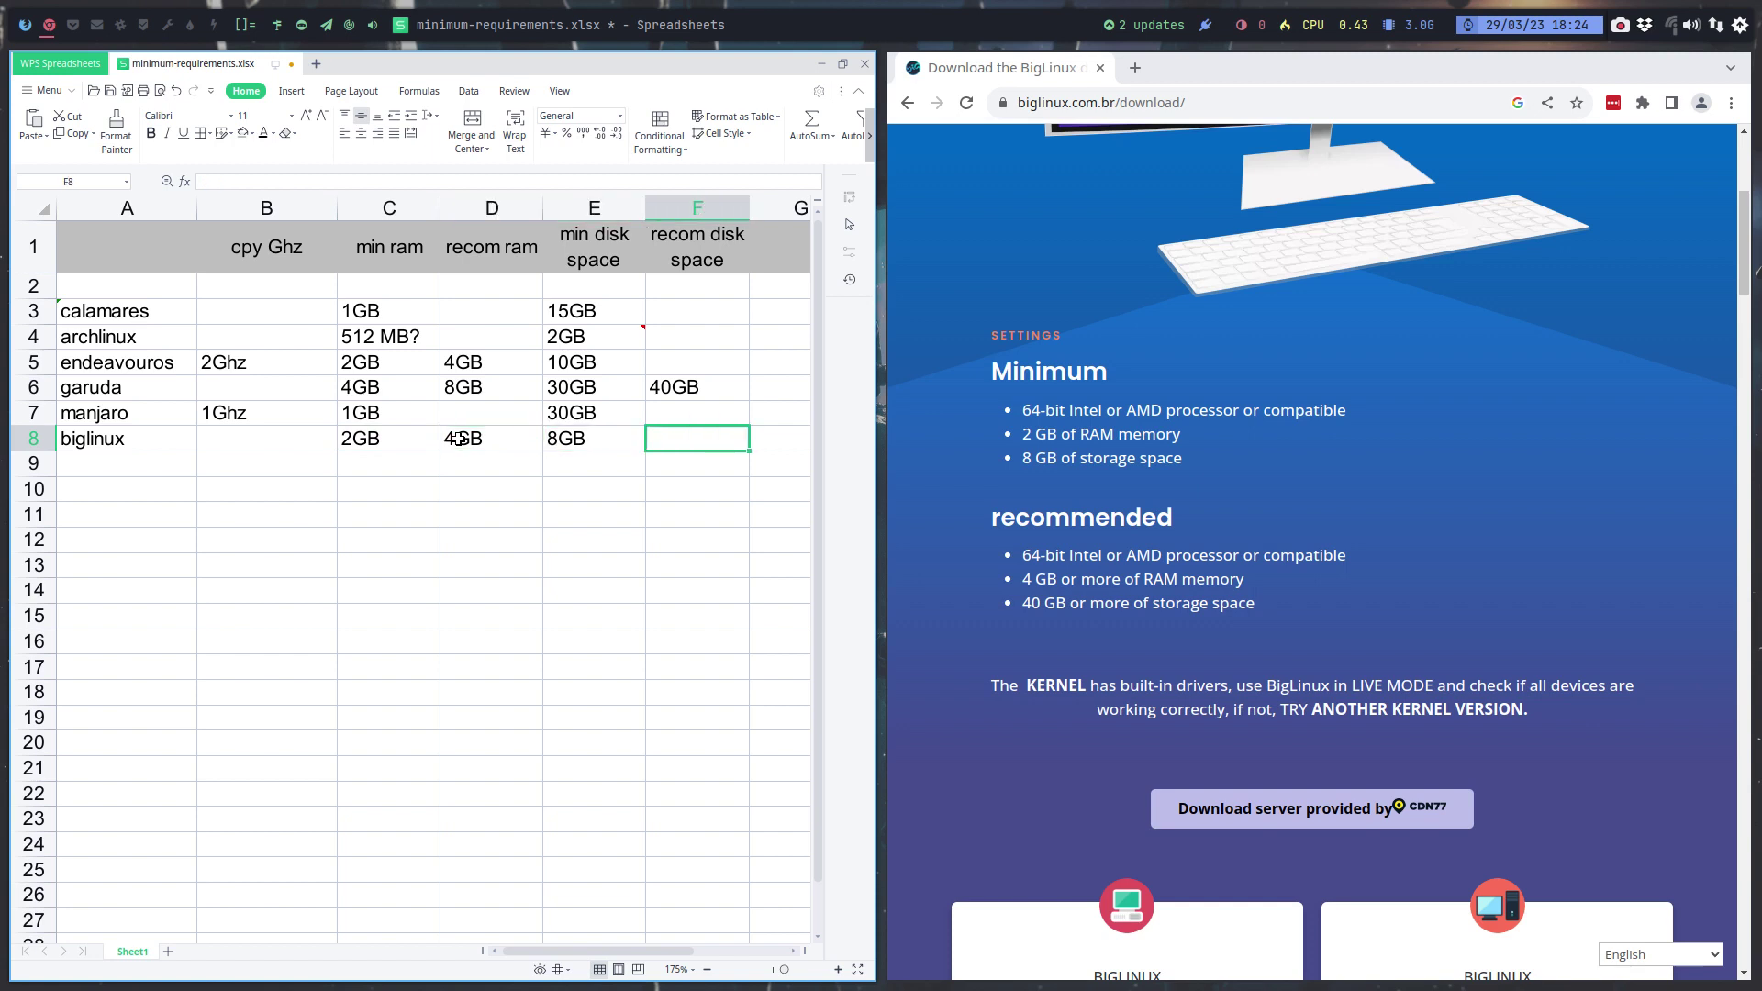
text(40GB)
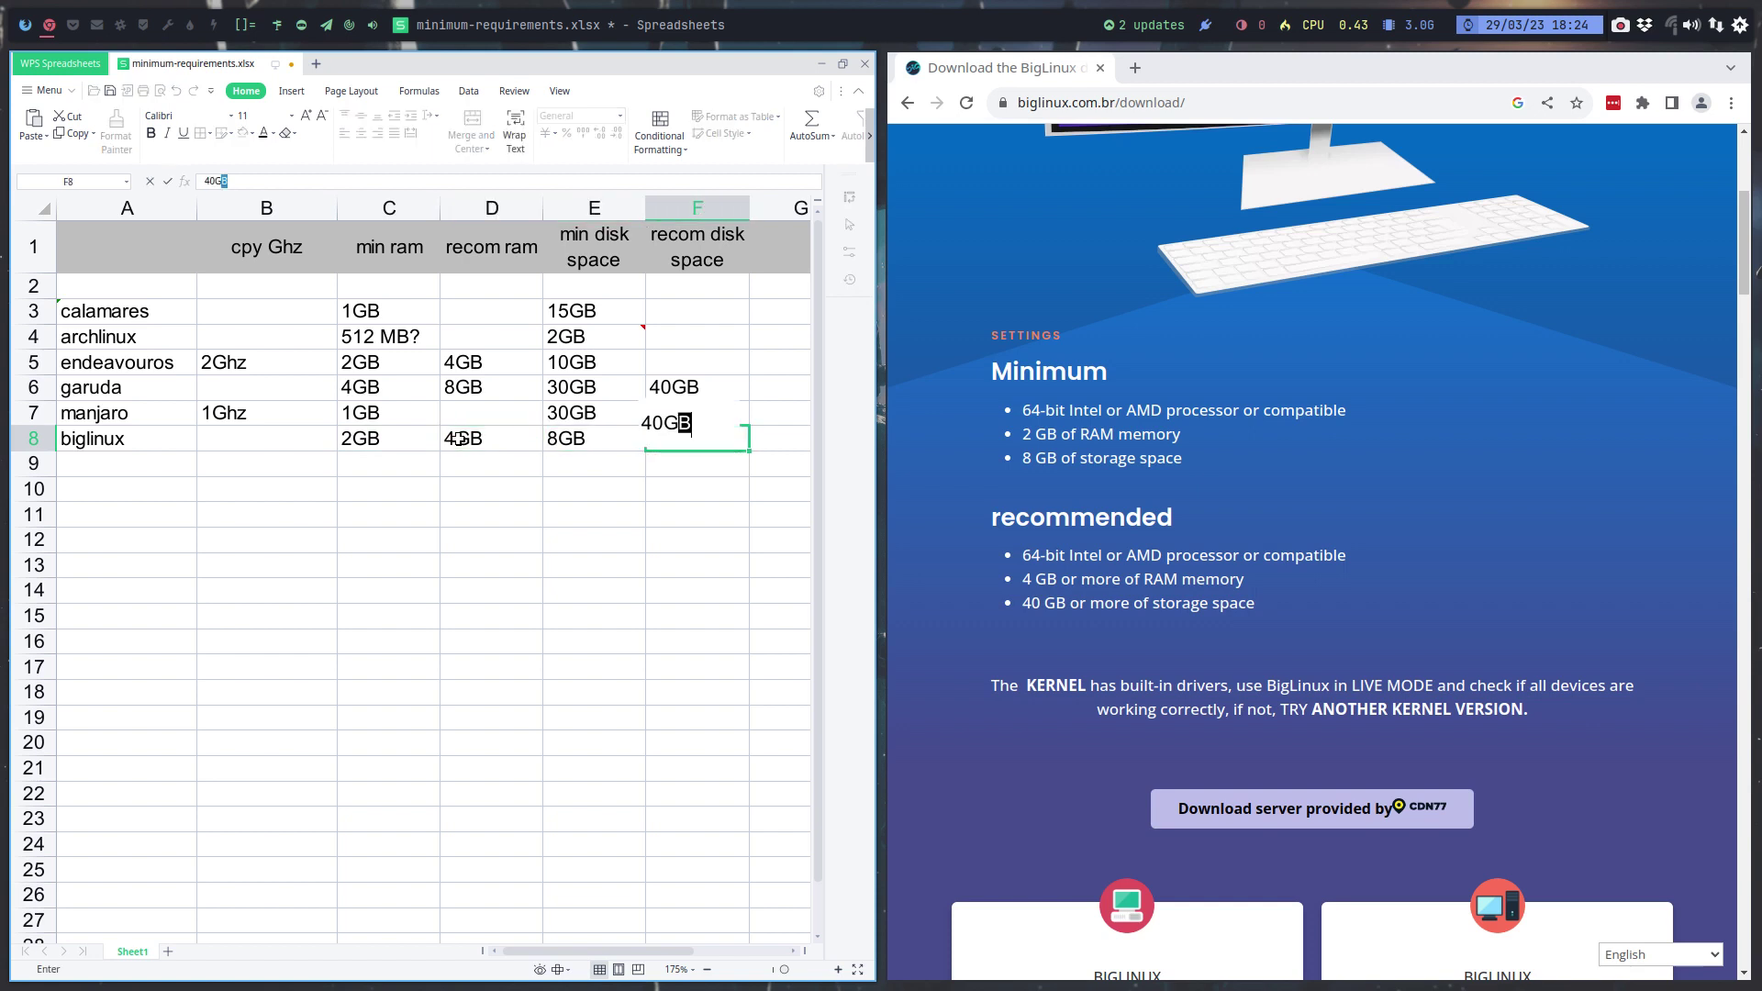
key(Return)
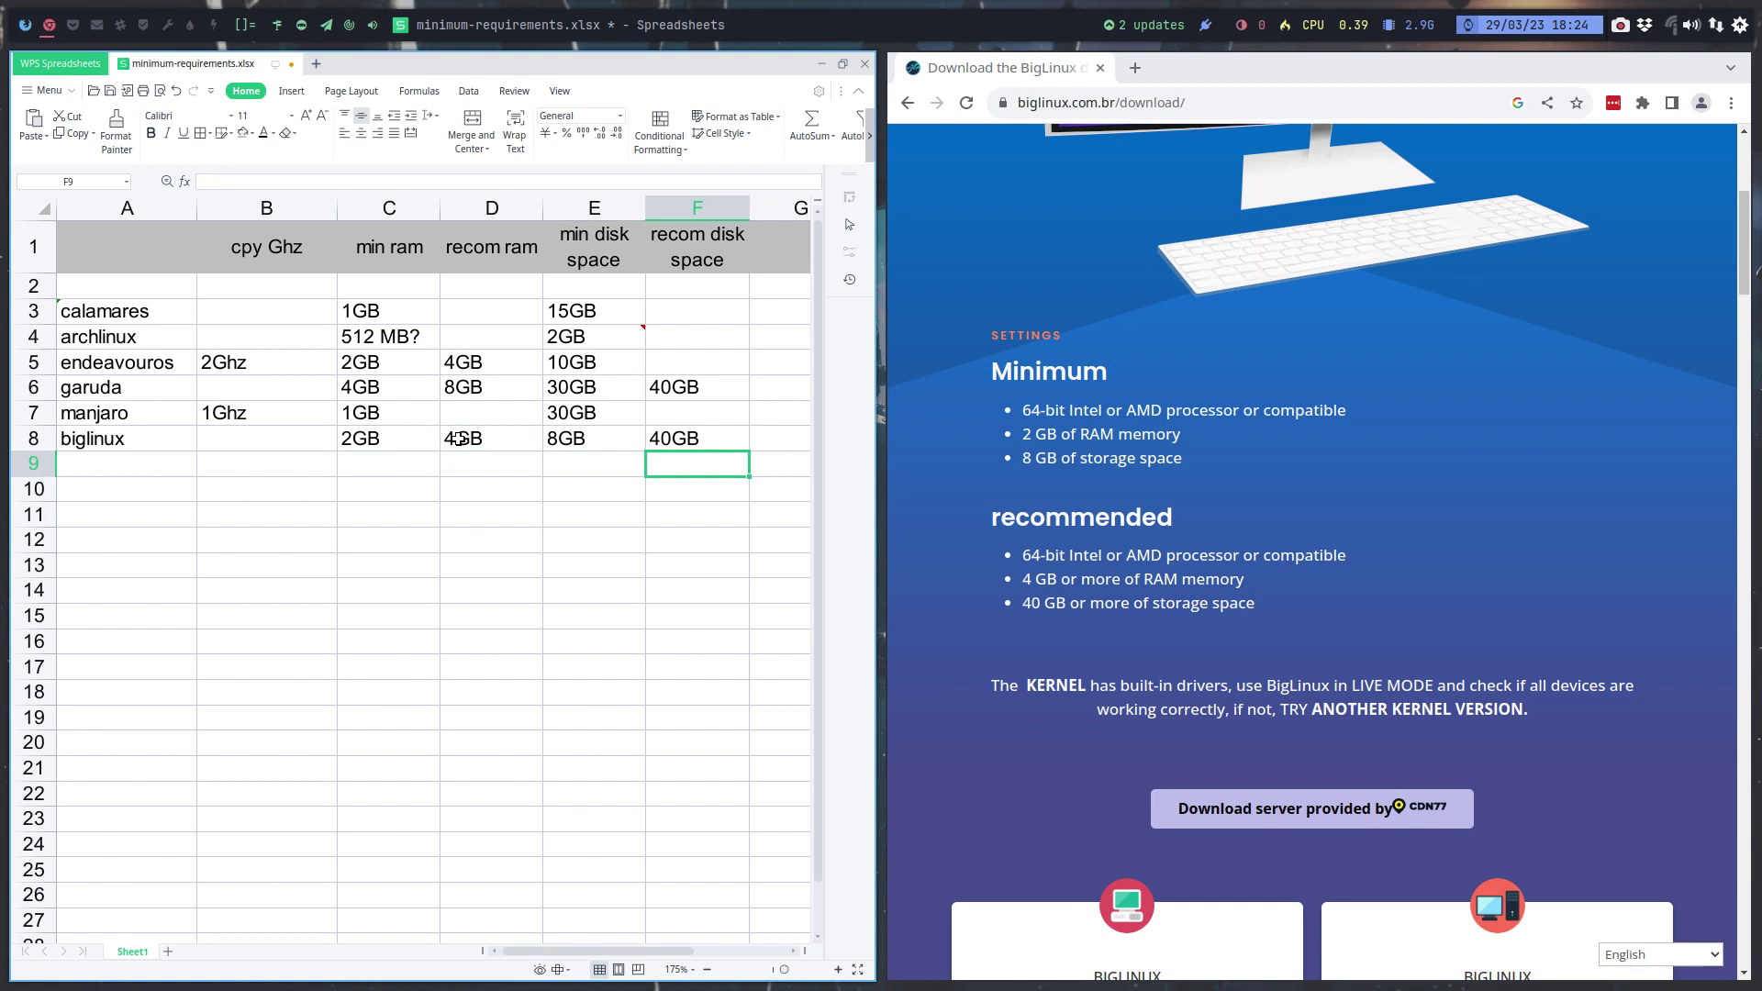
Switch to Chromium, look through the rest of the BigLinux download page, and return to the search results
scroll(1241, 470, down, 3)
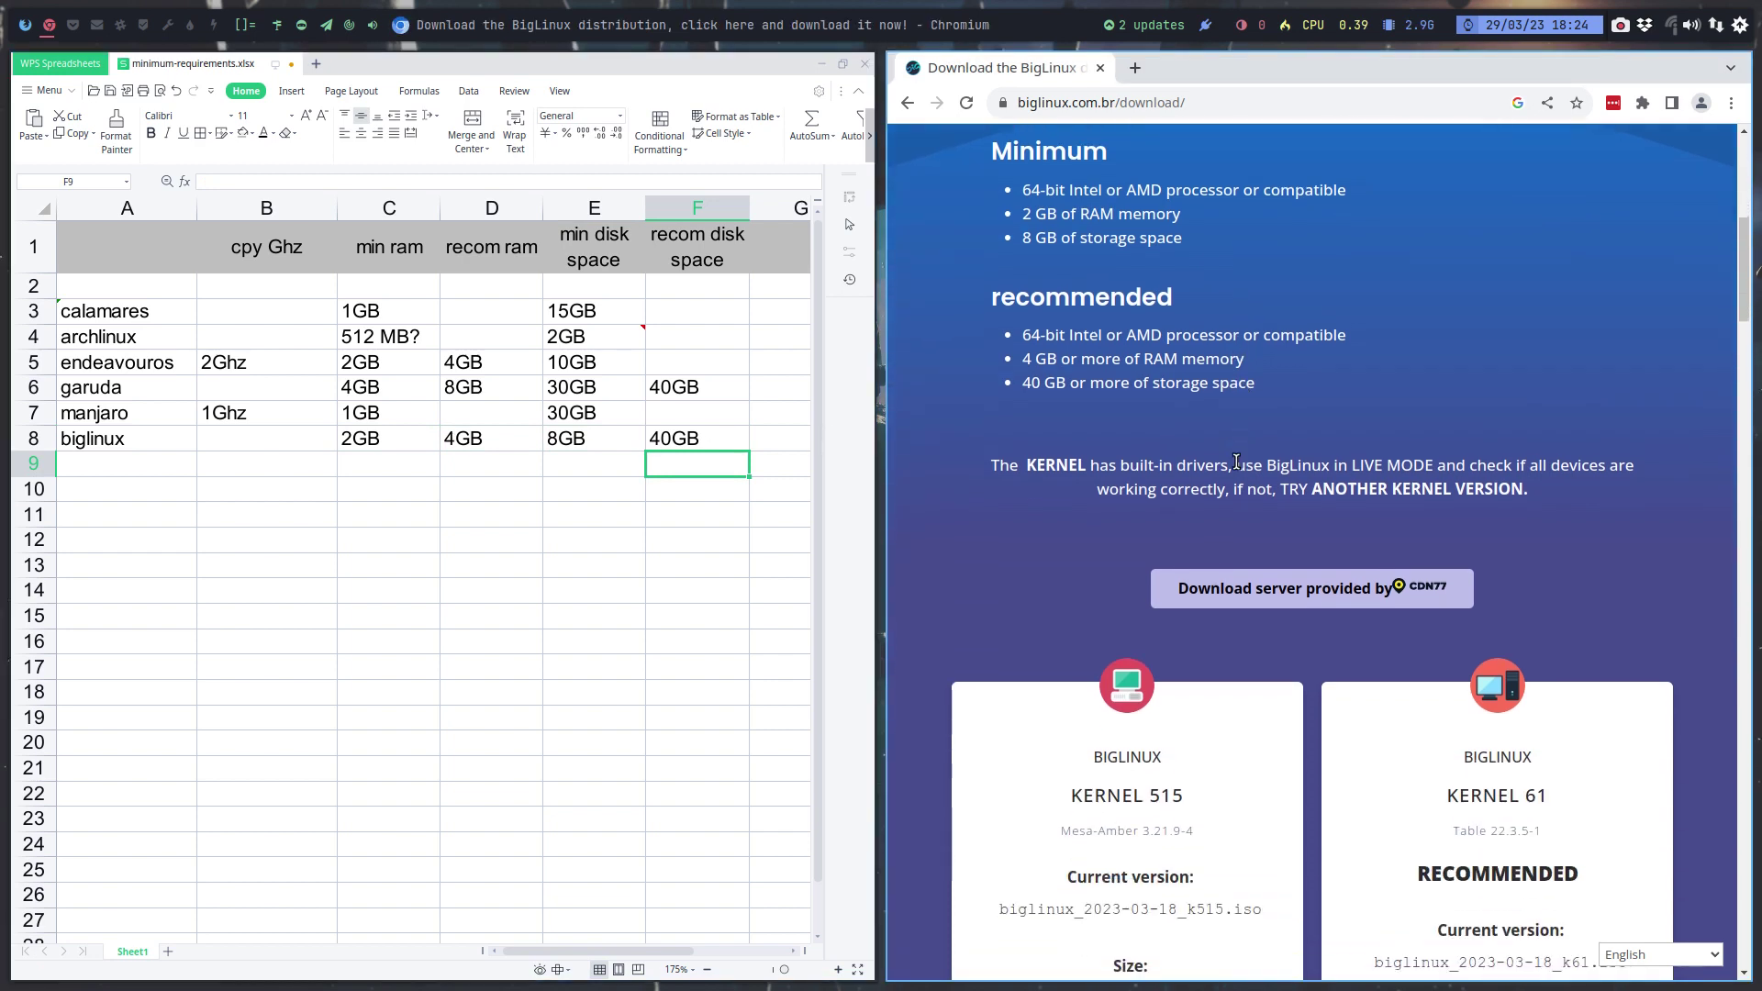
scroll(1240, 470, down, 4)
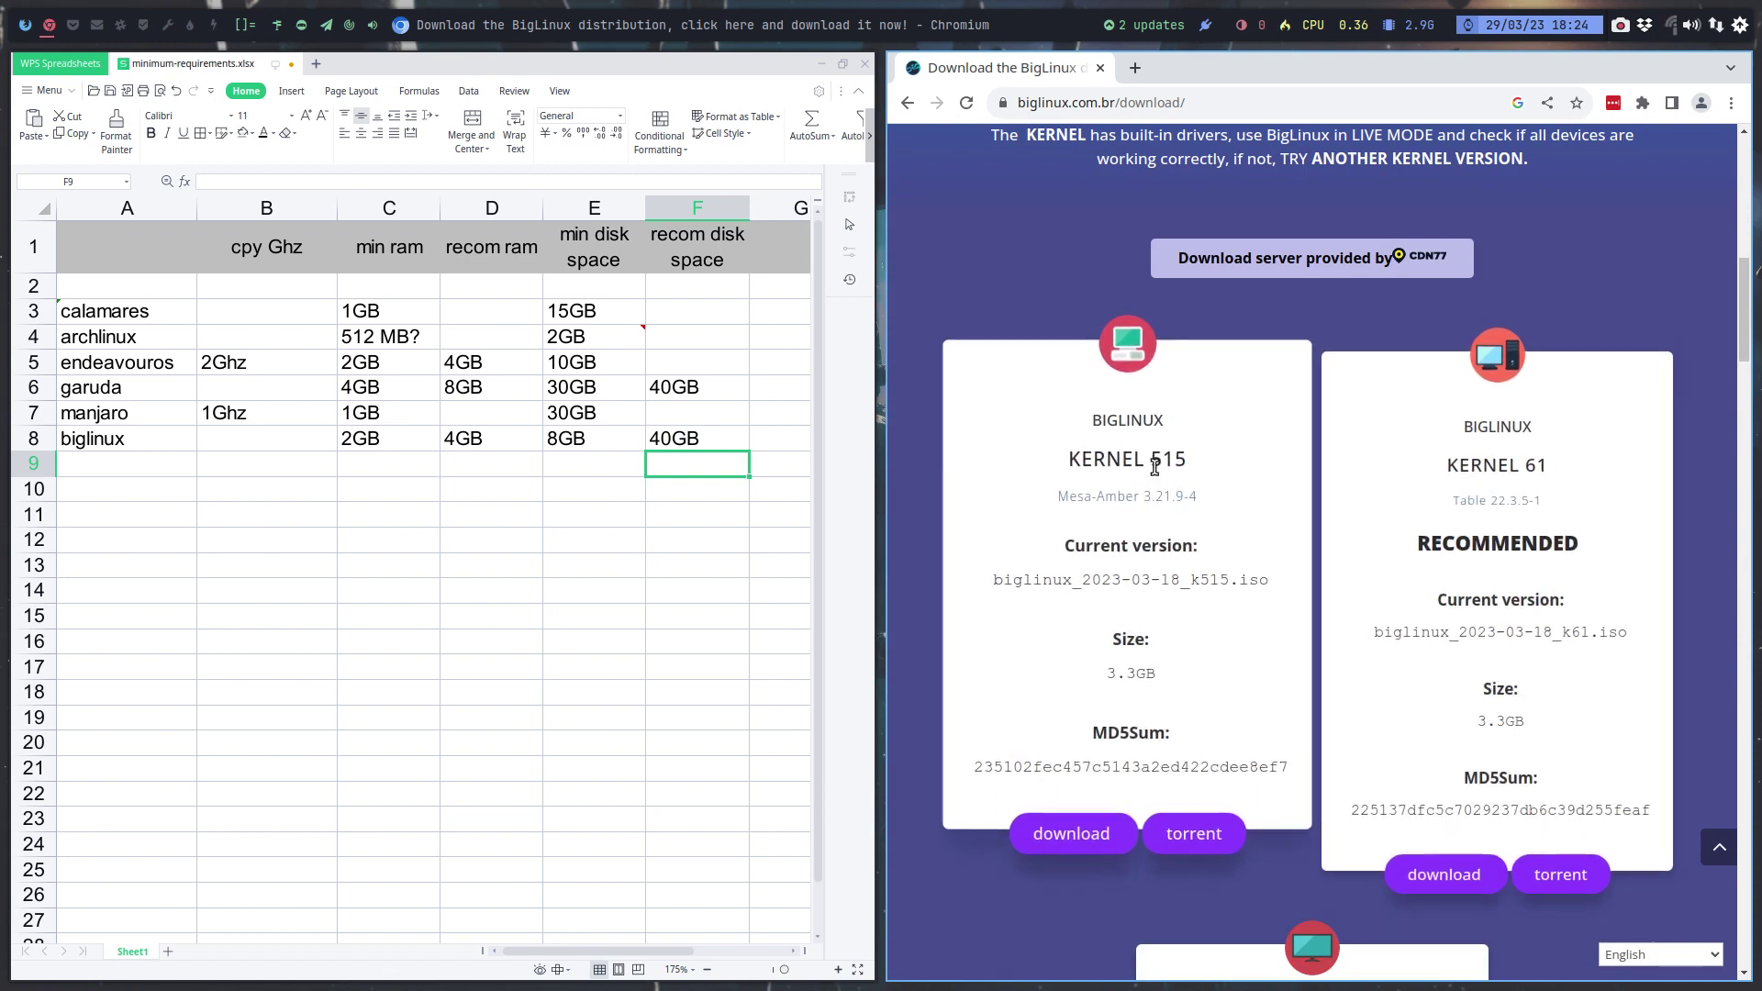
scroll(1173, 583, down, 4)
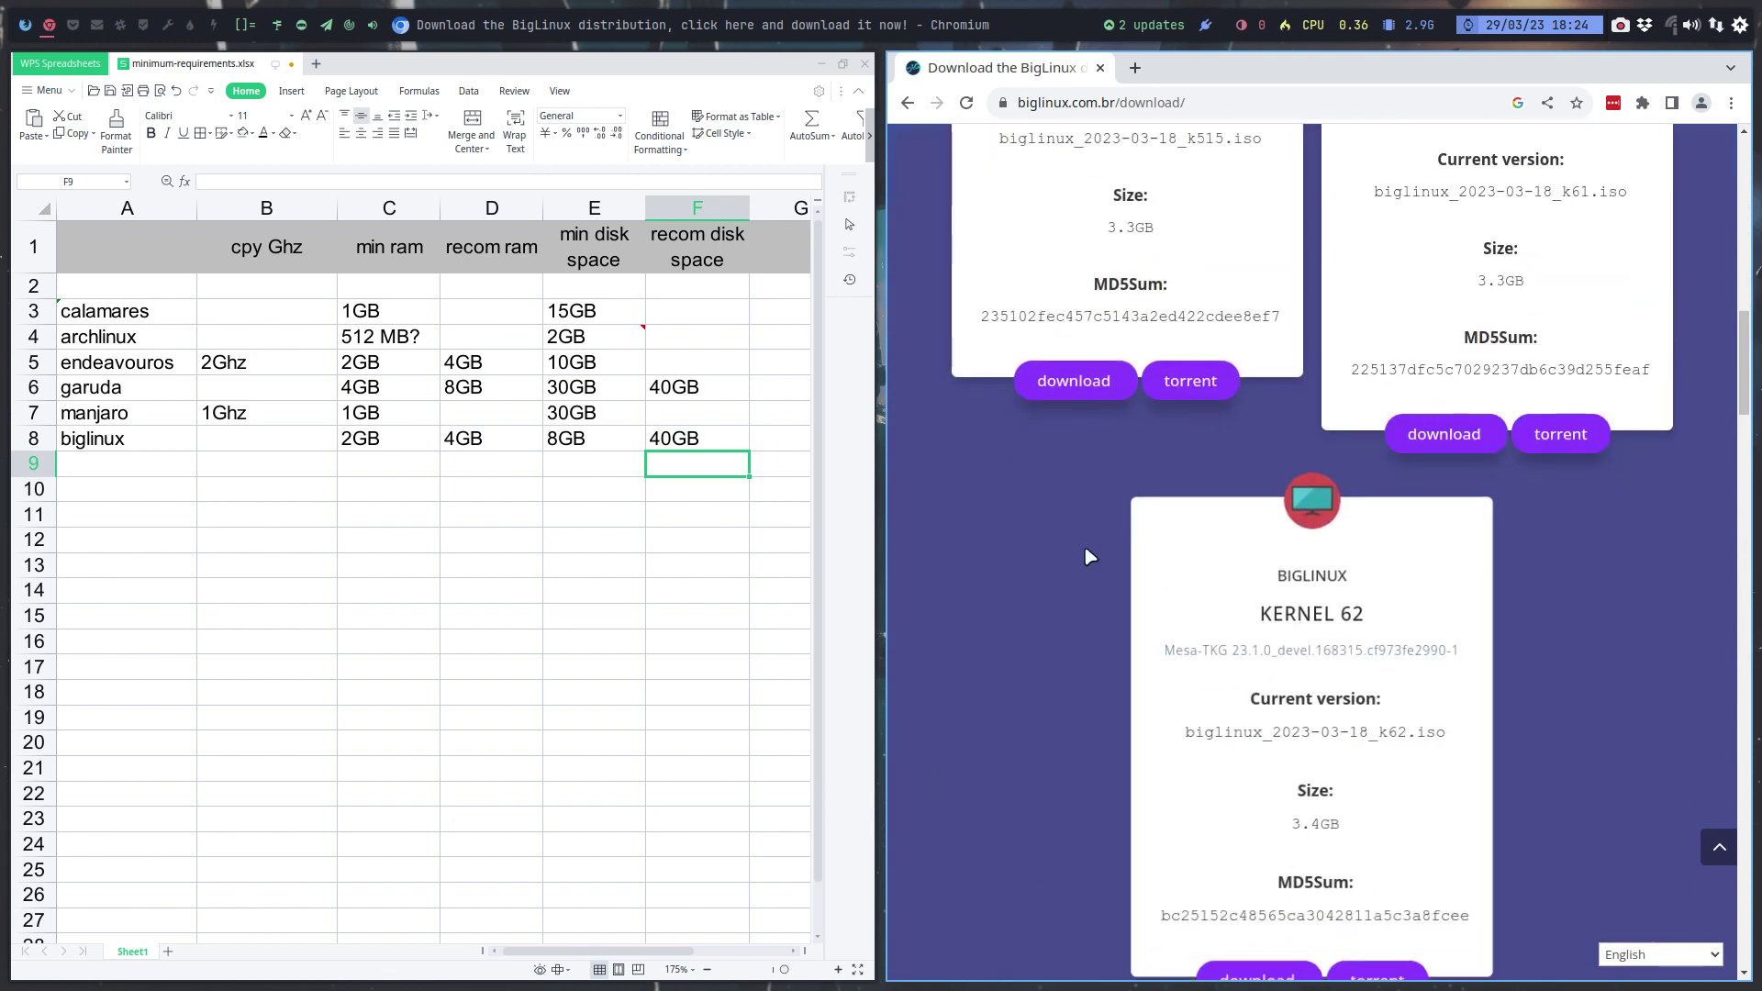
scroll(1208, 590, down, 6)
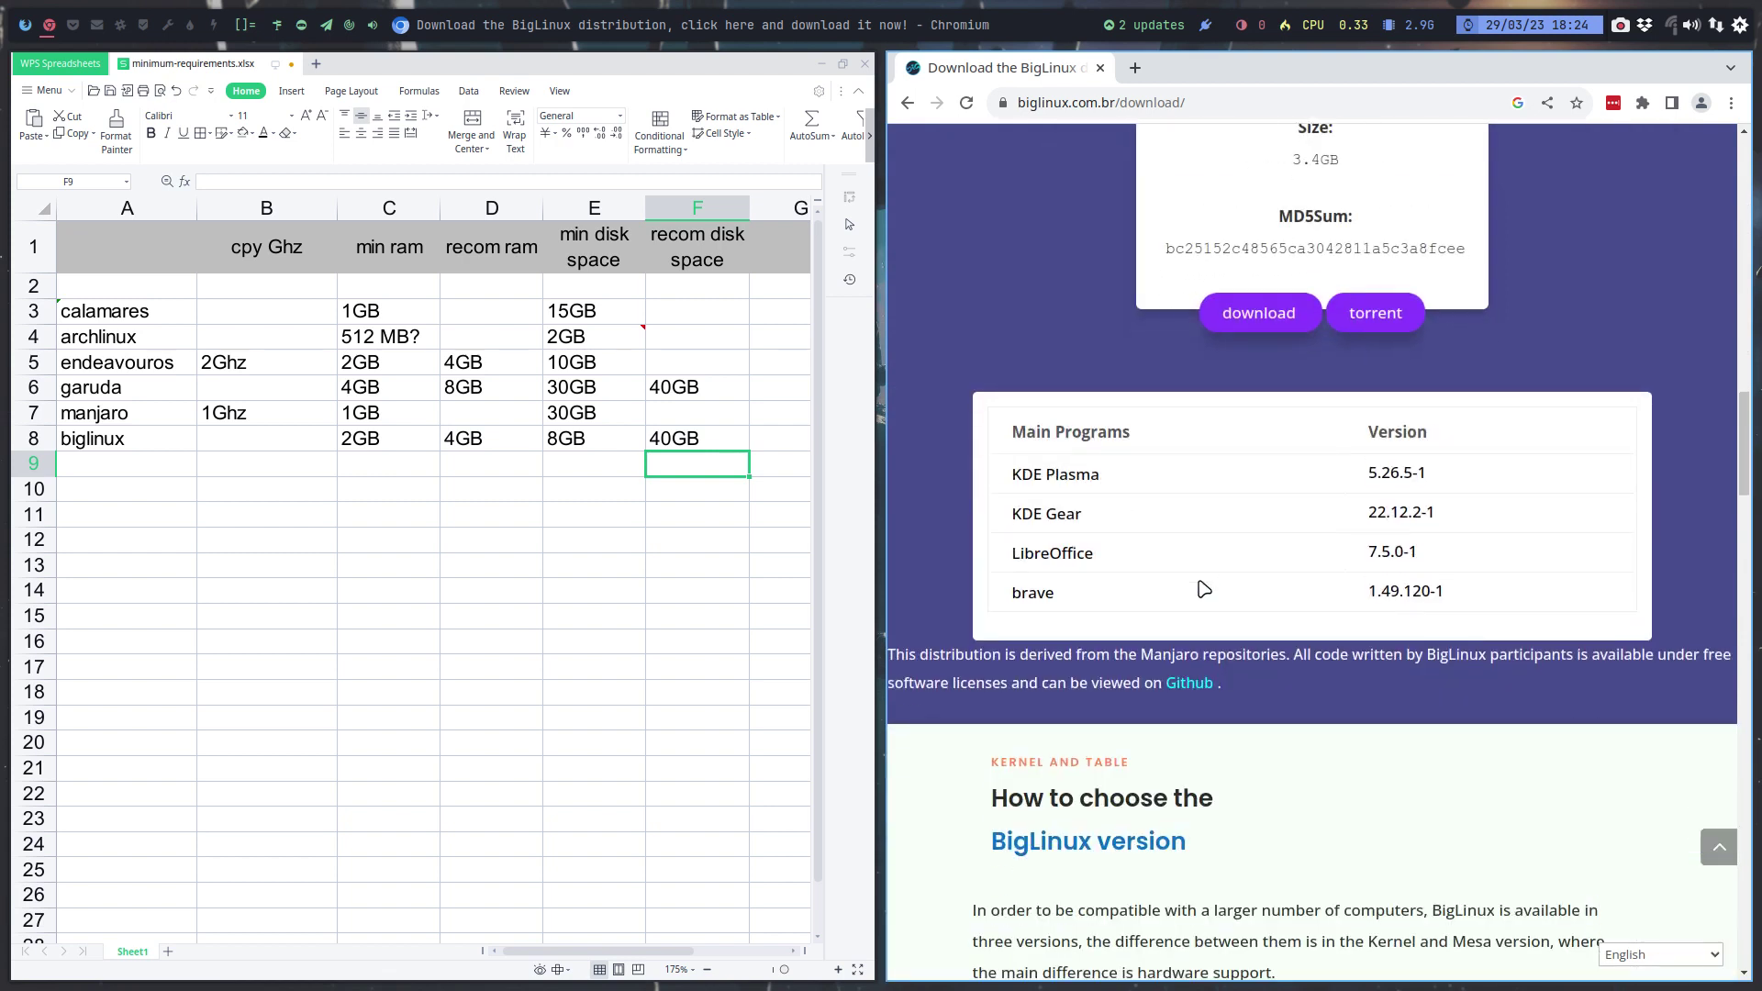
scroll(1056, 347, up, 15)
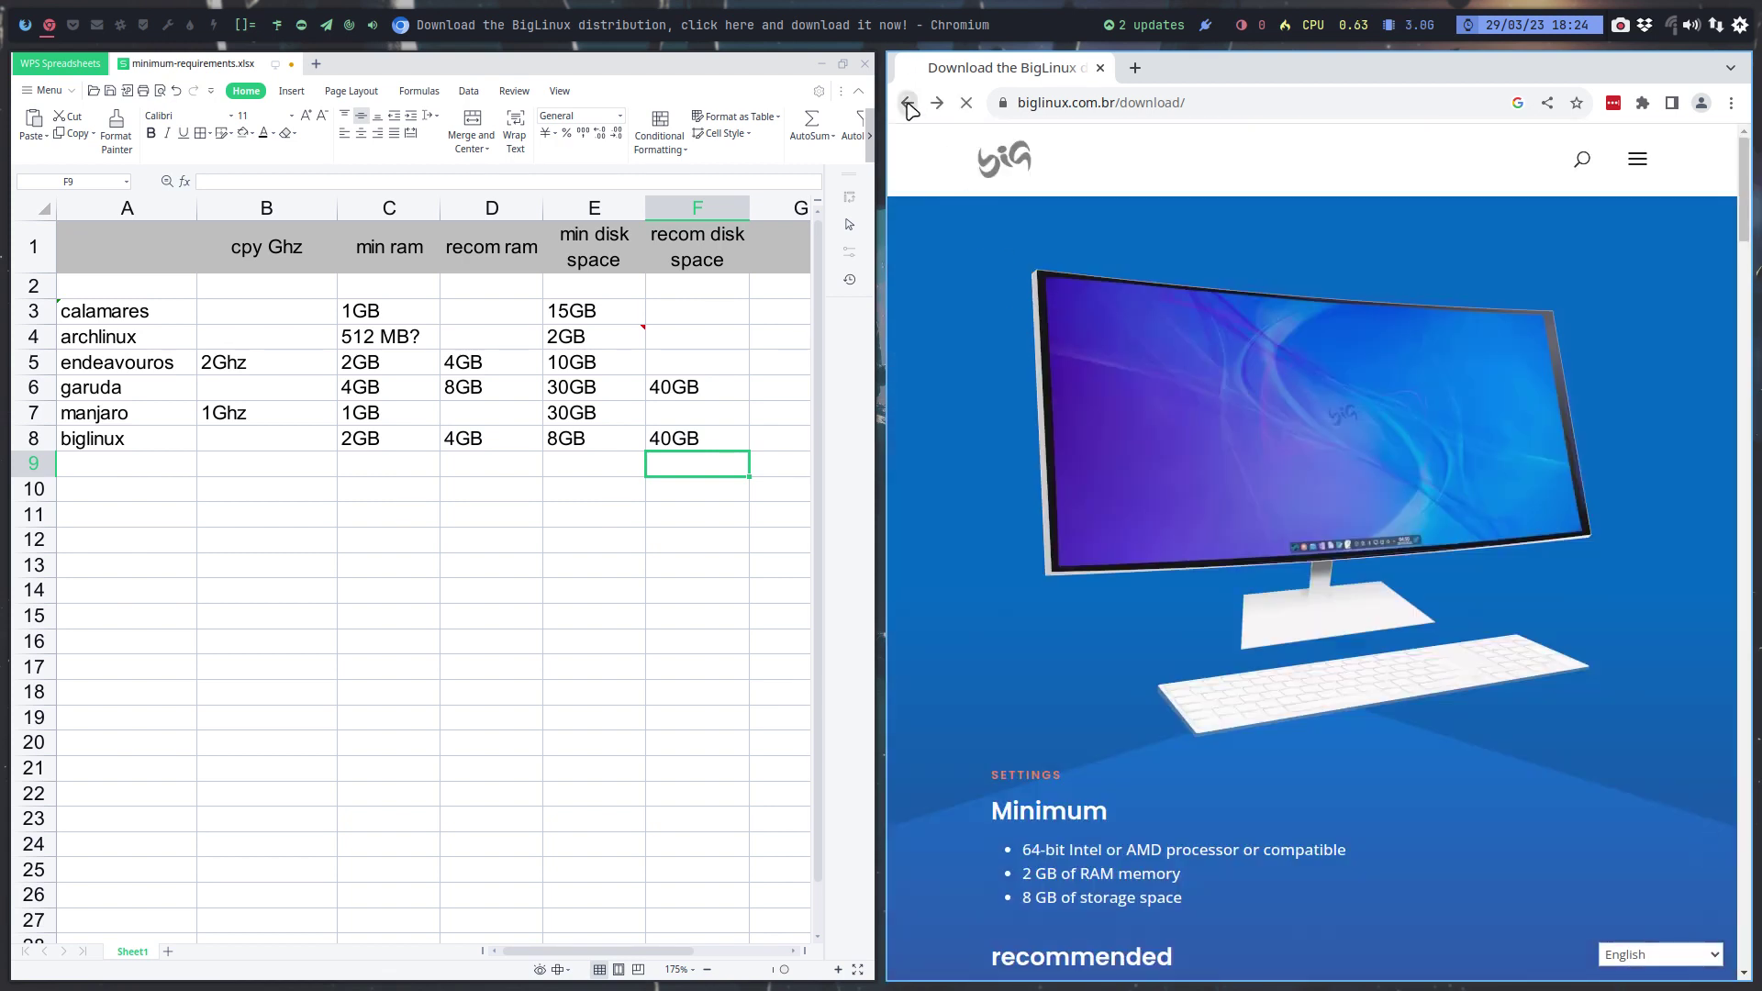
click(907, 103)
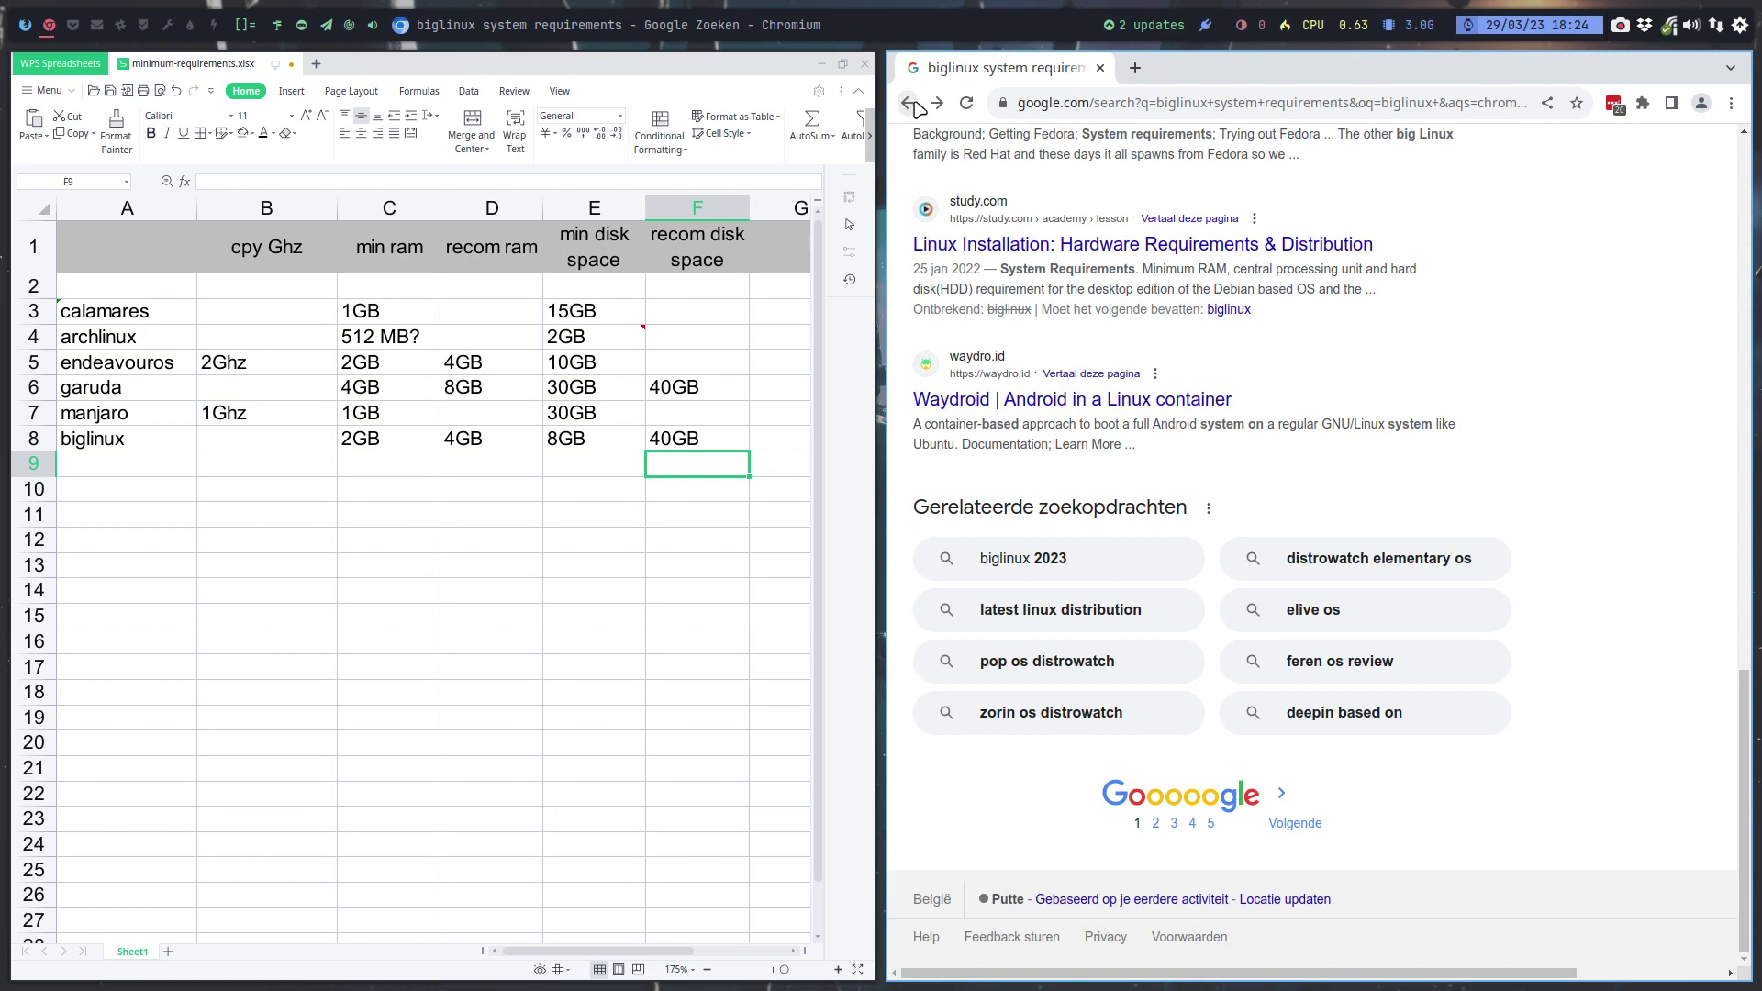
Reopen the BigLinux download page, check its settings and kernel downloads, and return to the search results with biglinux selected in the query
click(937, 103)
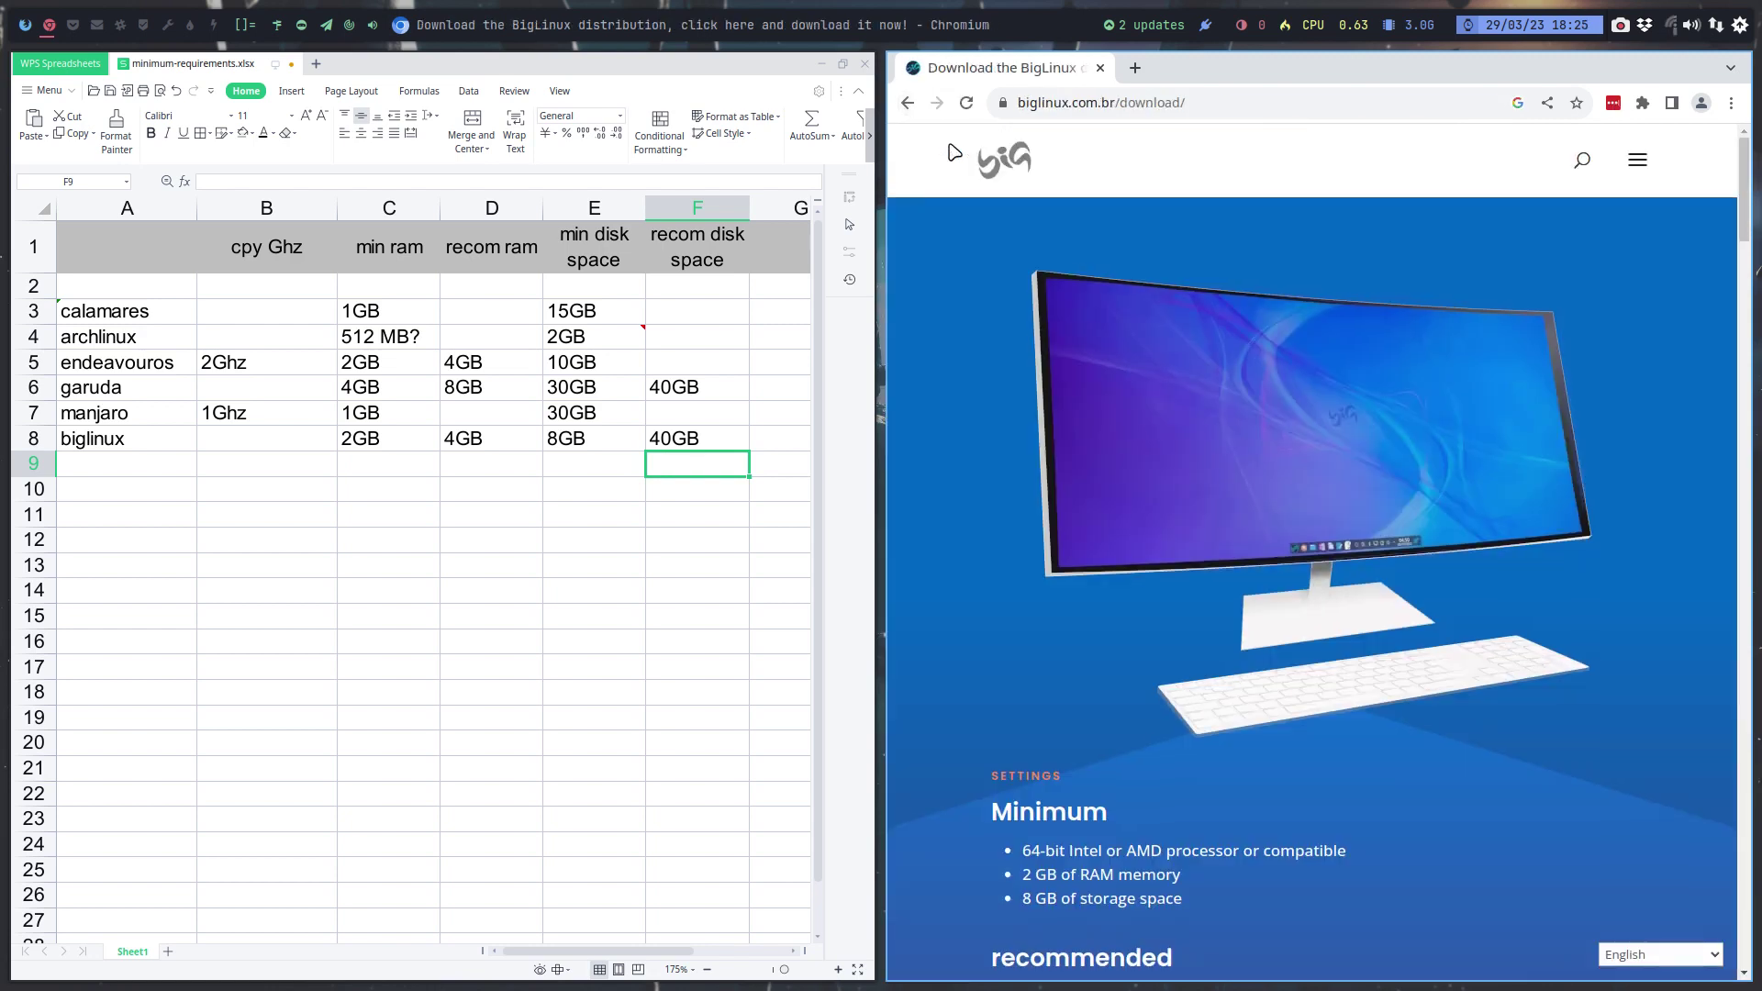
scroll(1197, 512, down, 1)
scroll(1196, 512, down, 10)
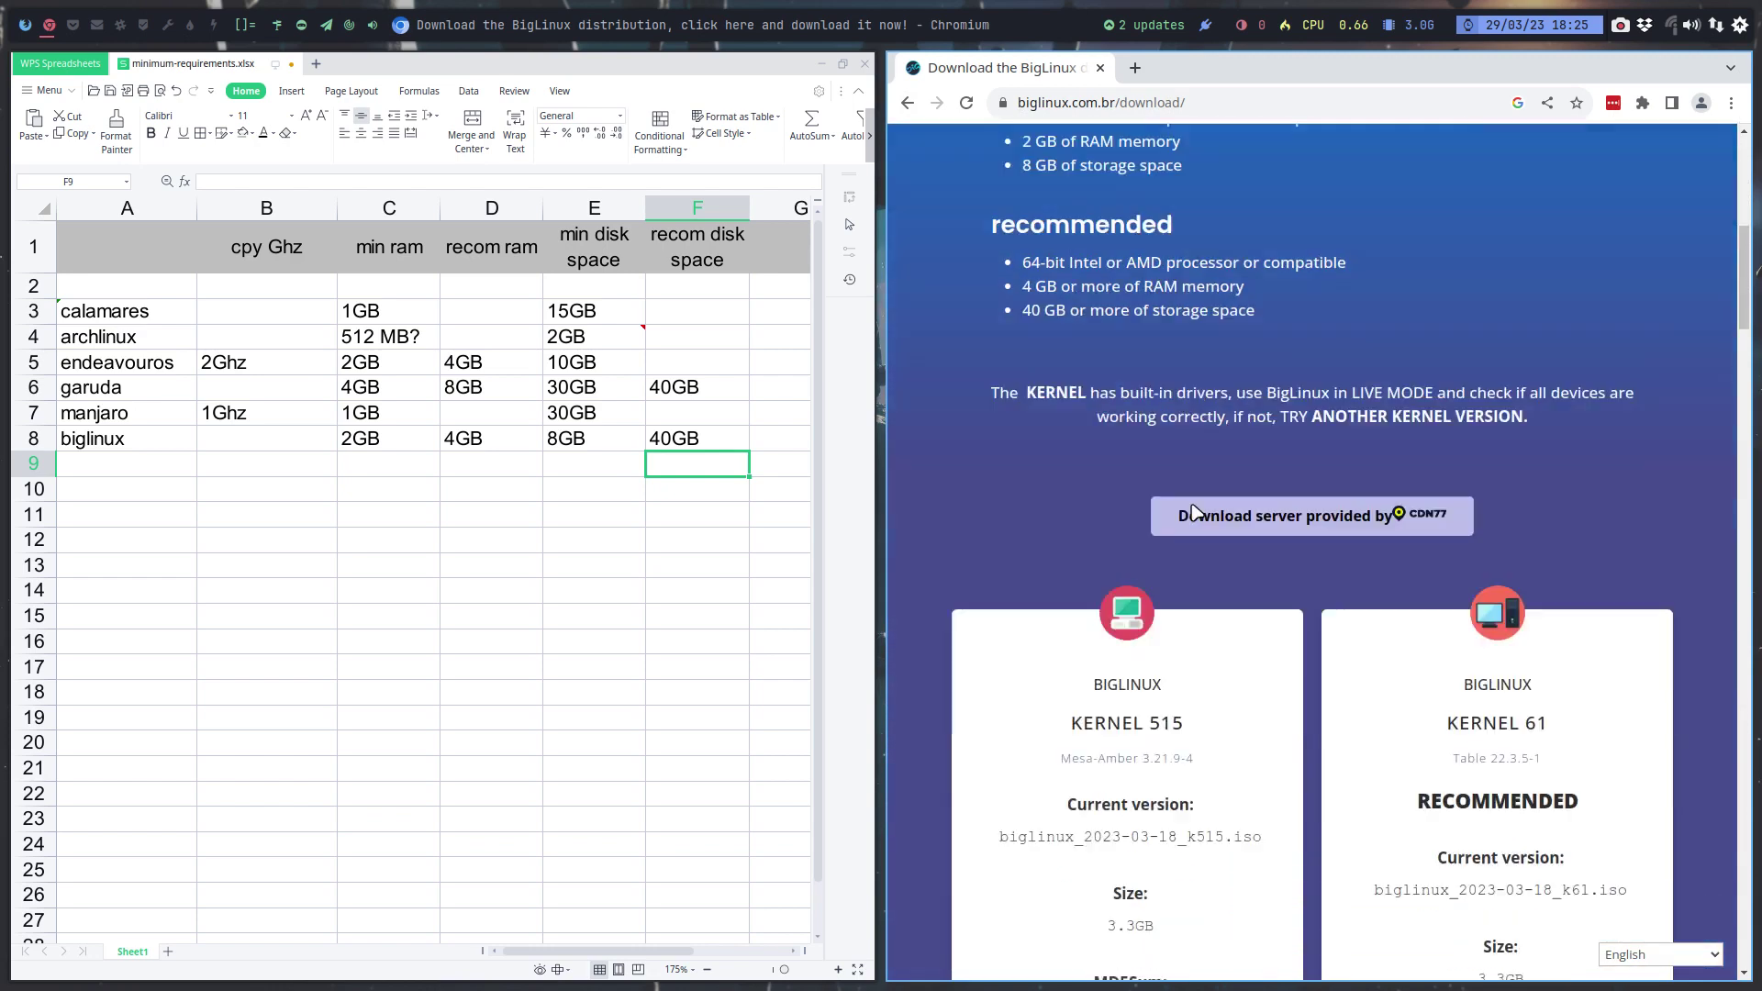
scroll(1197, 512, down, 10)
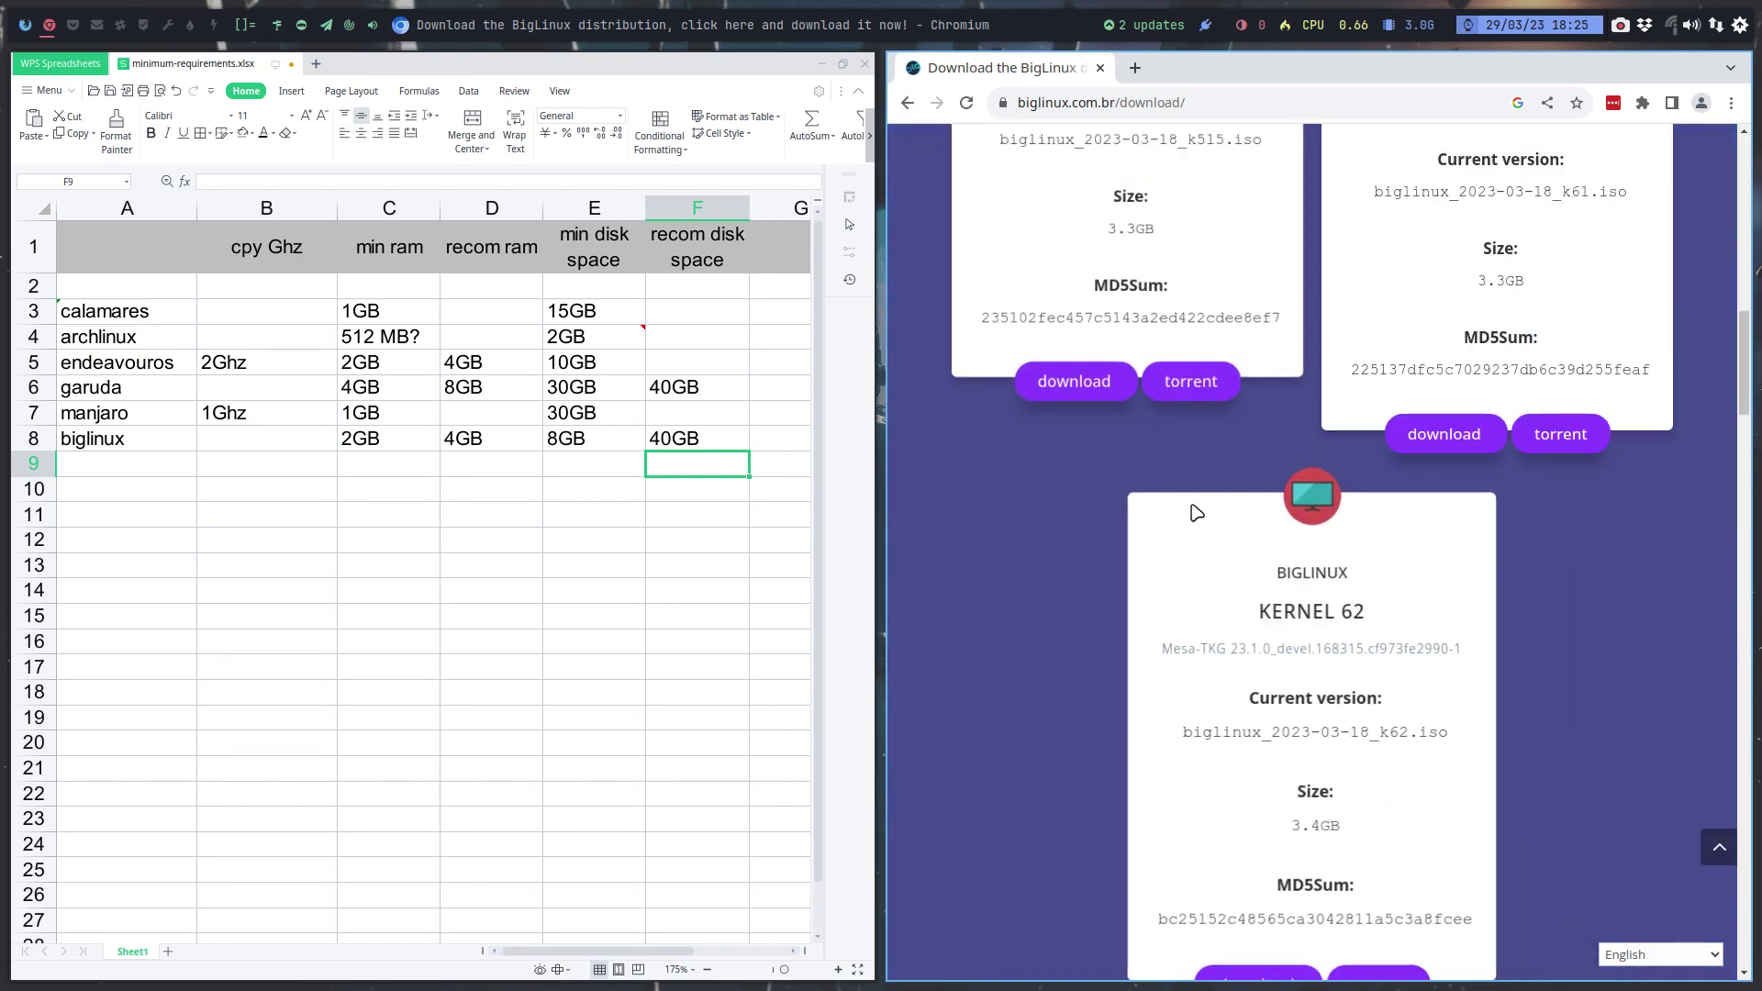
click(907, 101)
scroll(1090, 218, up, 15)
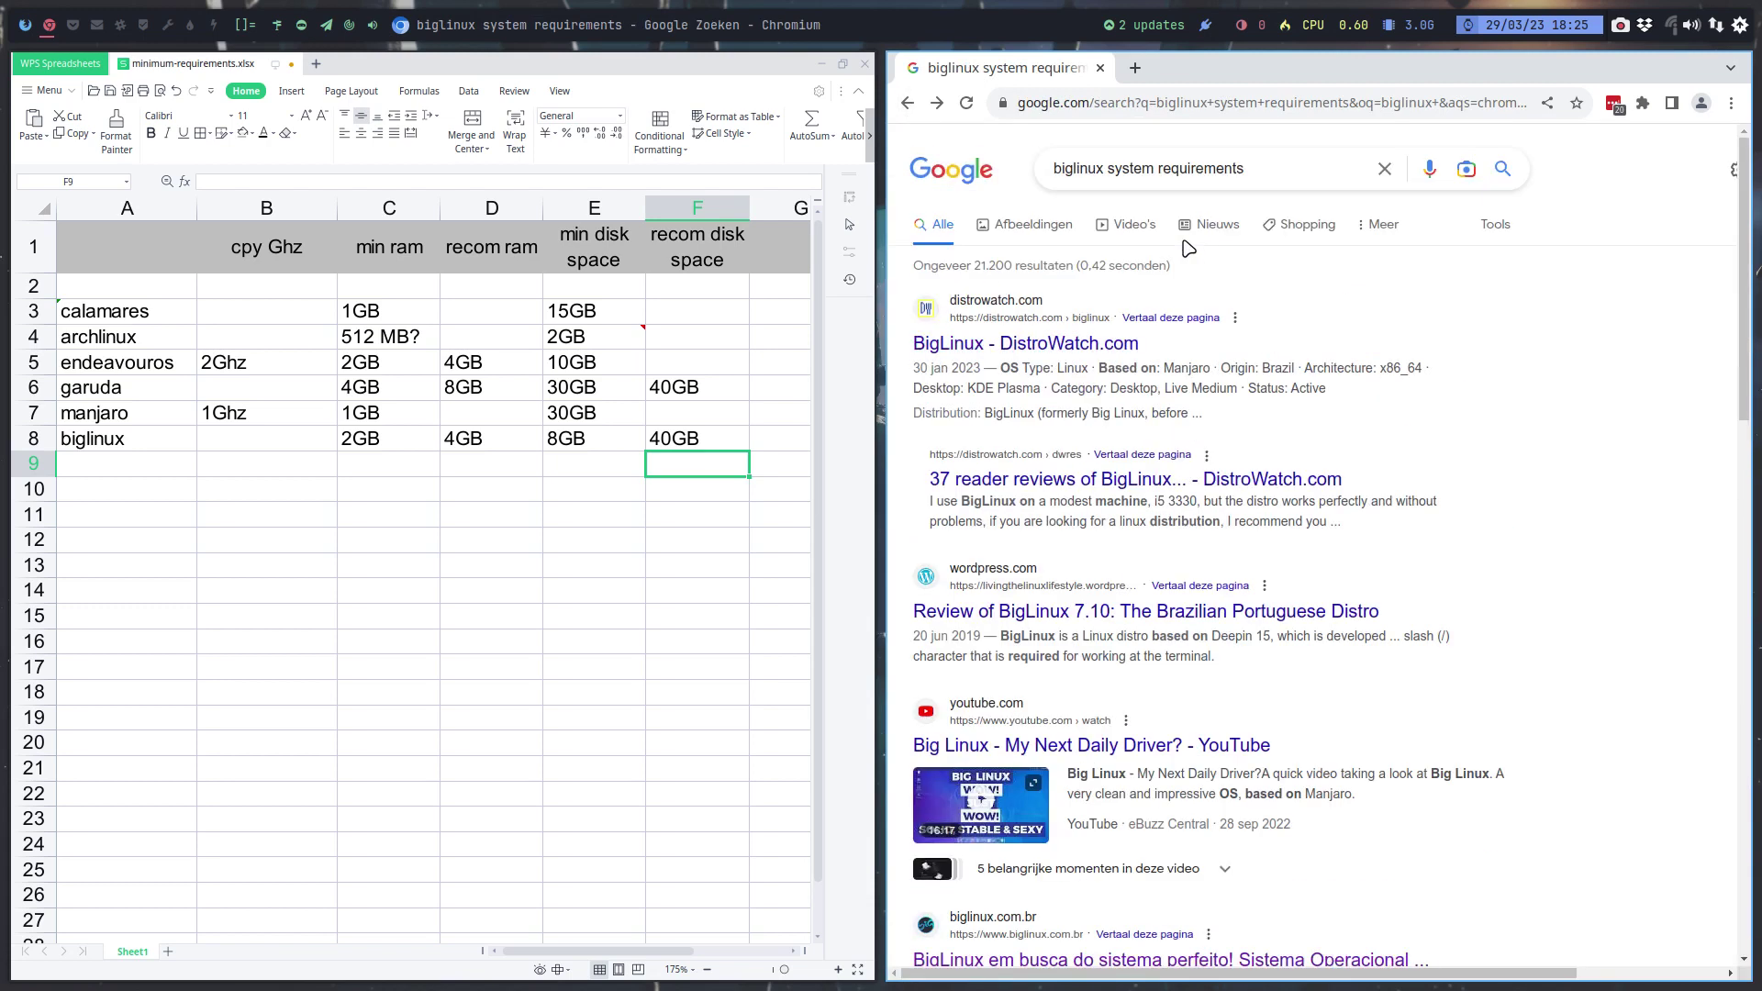
double_click(1071, 169)
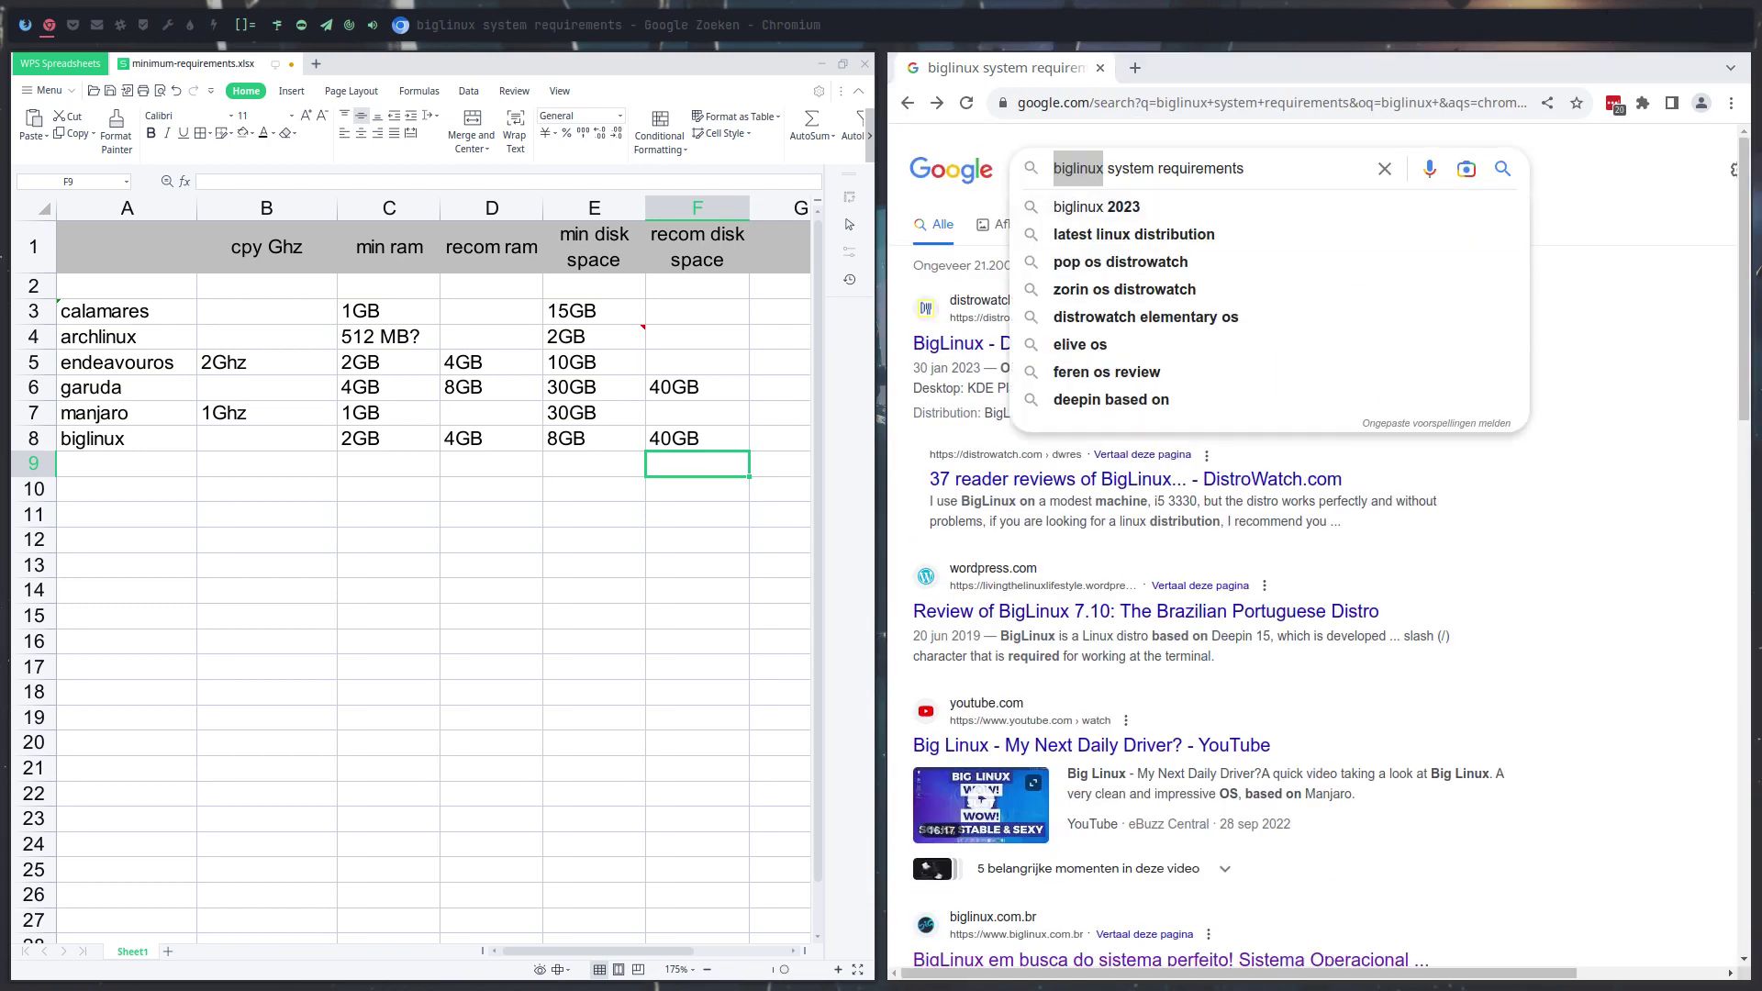
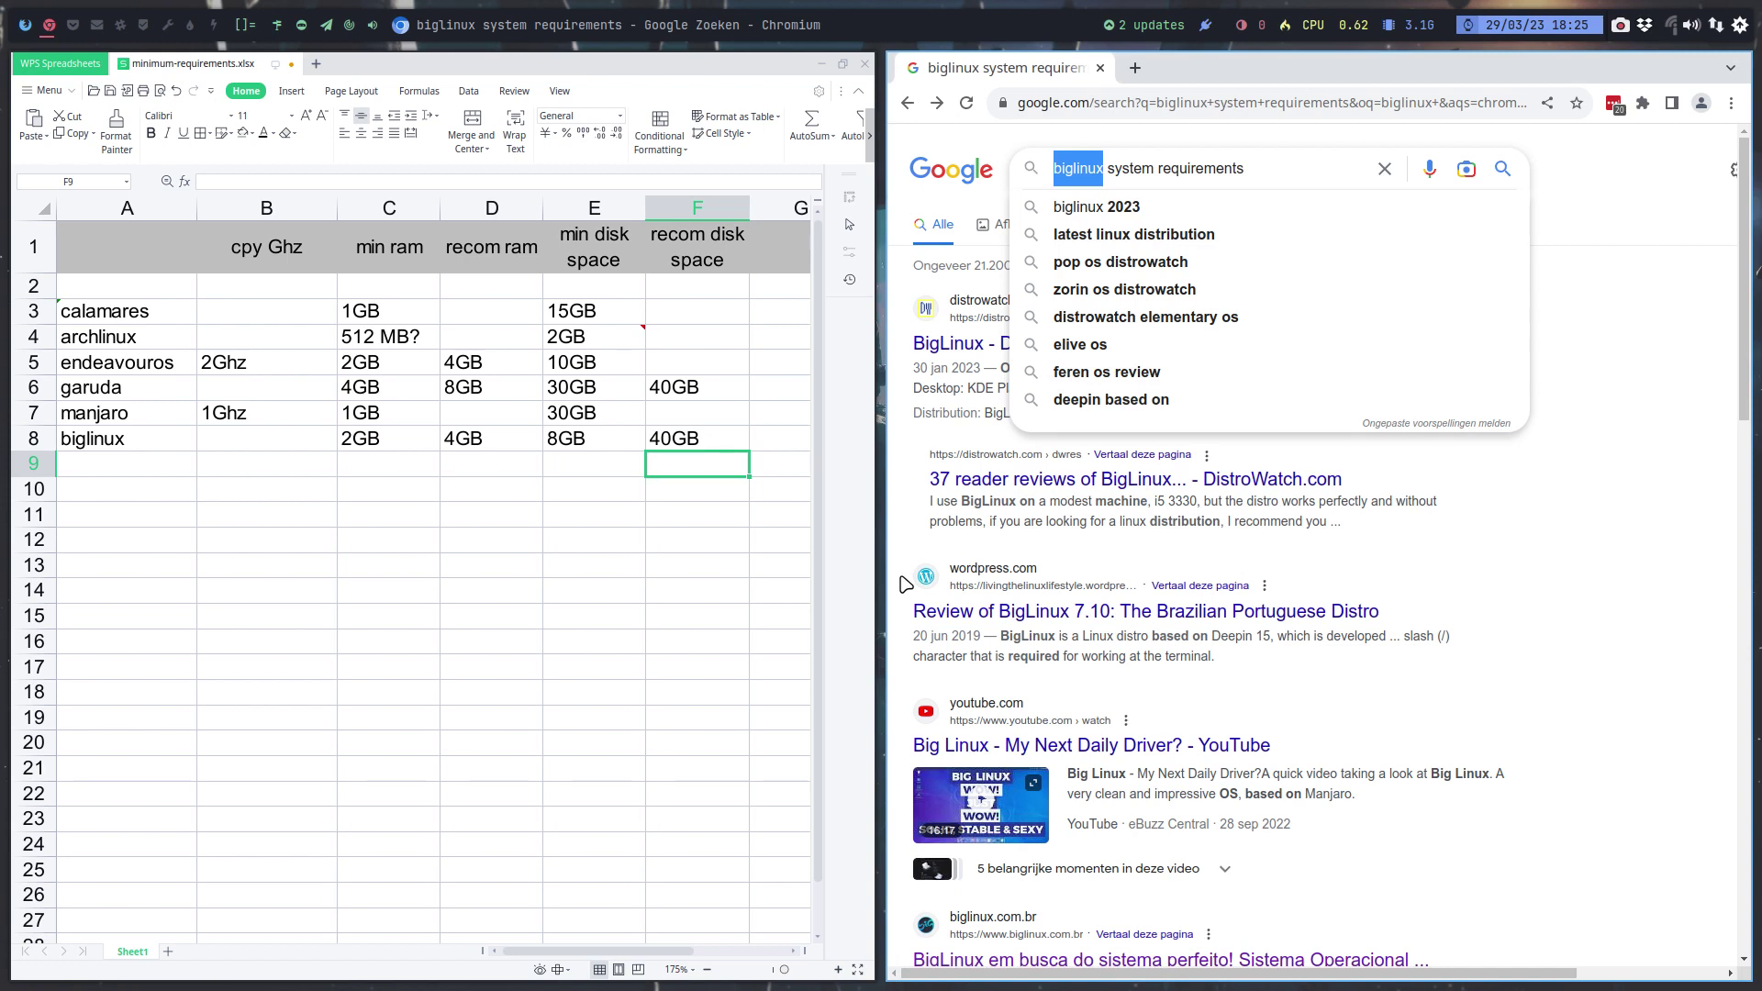
Switch to WPS Spreadsheets, quit the Arch Linux Tweak Tool, and add rebornos as the distribution name in cell A9
click(138, 466)
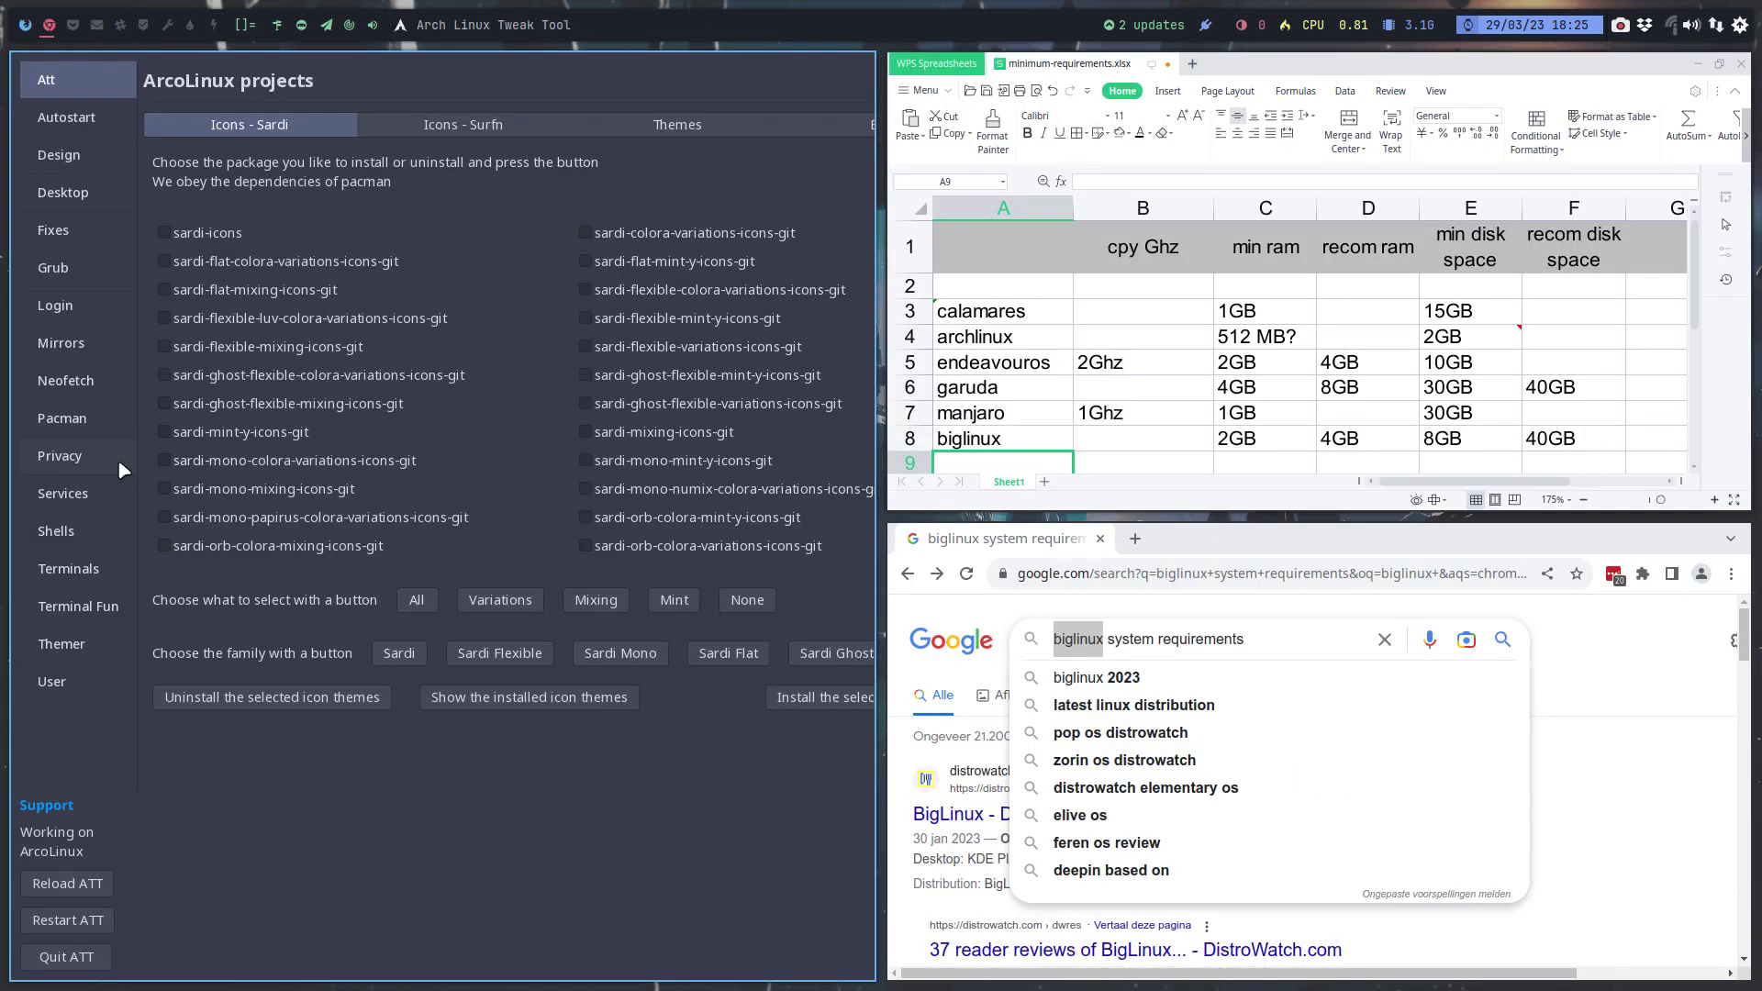
click(67, 956)
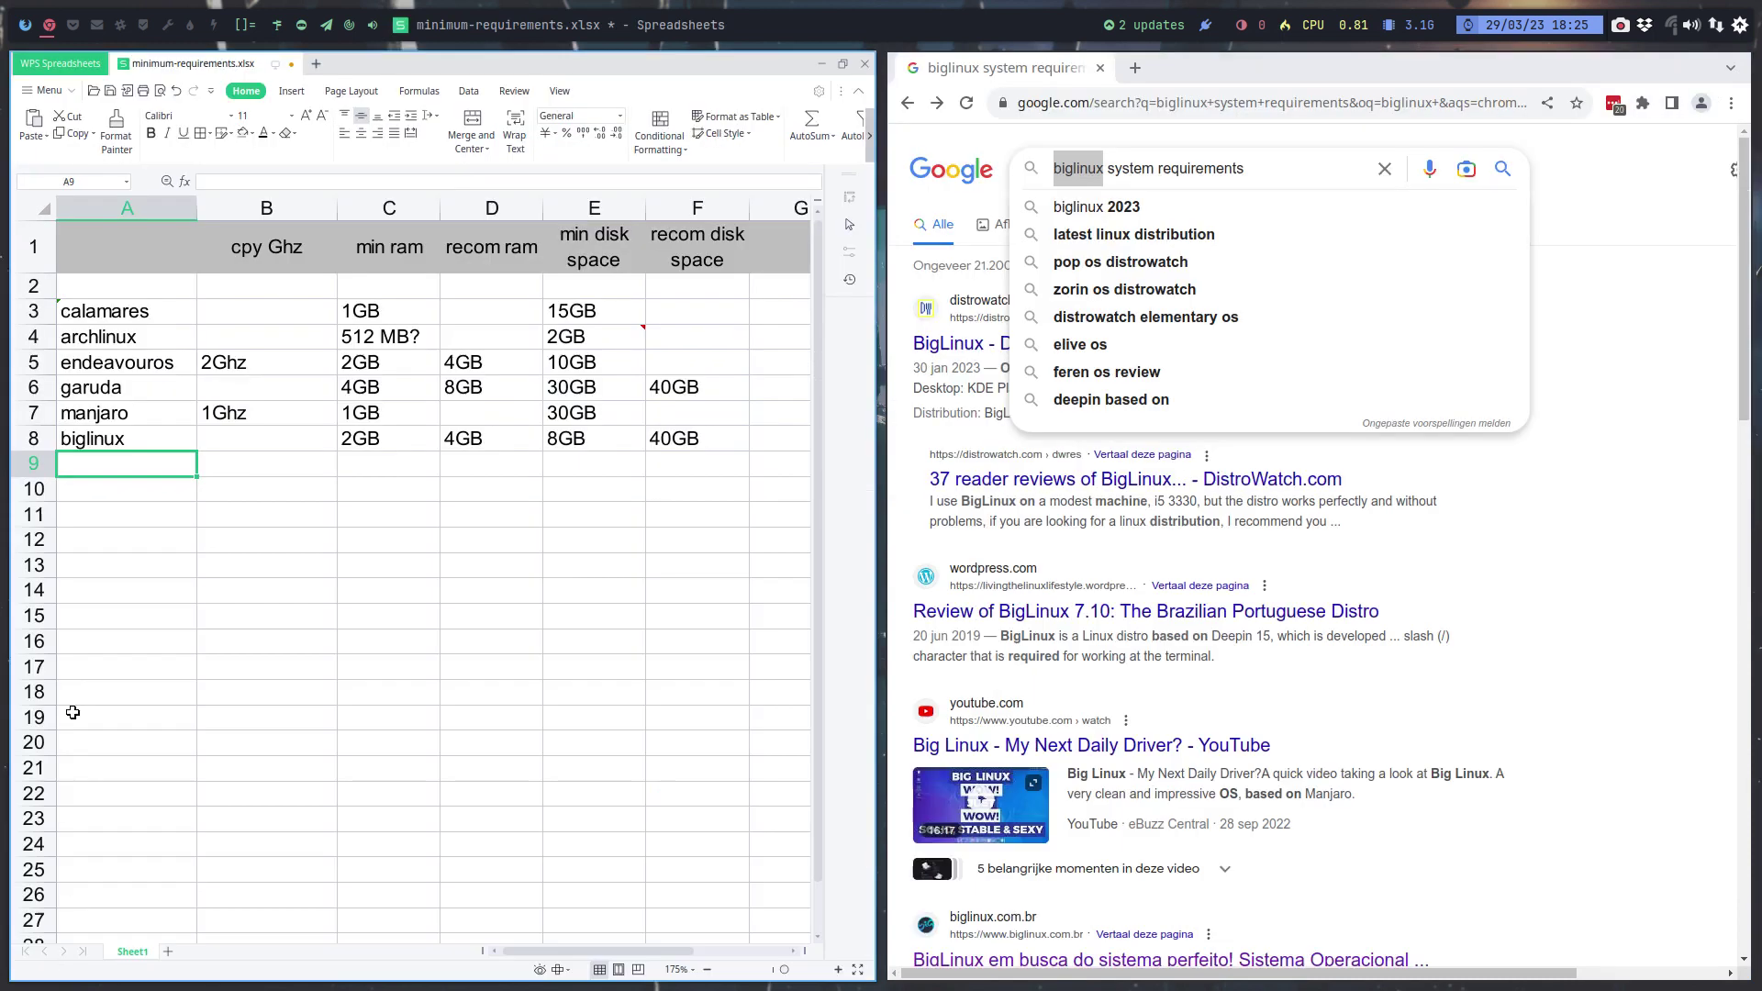
text(rebirn)
key(BackSpace)
key(BackSpace)
key(BackSpace)
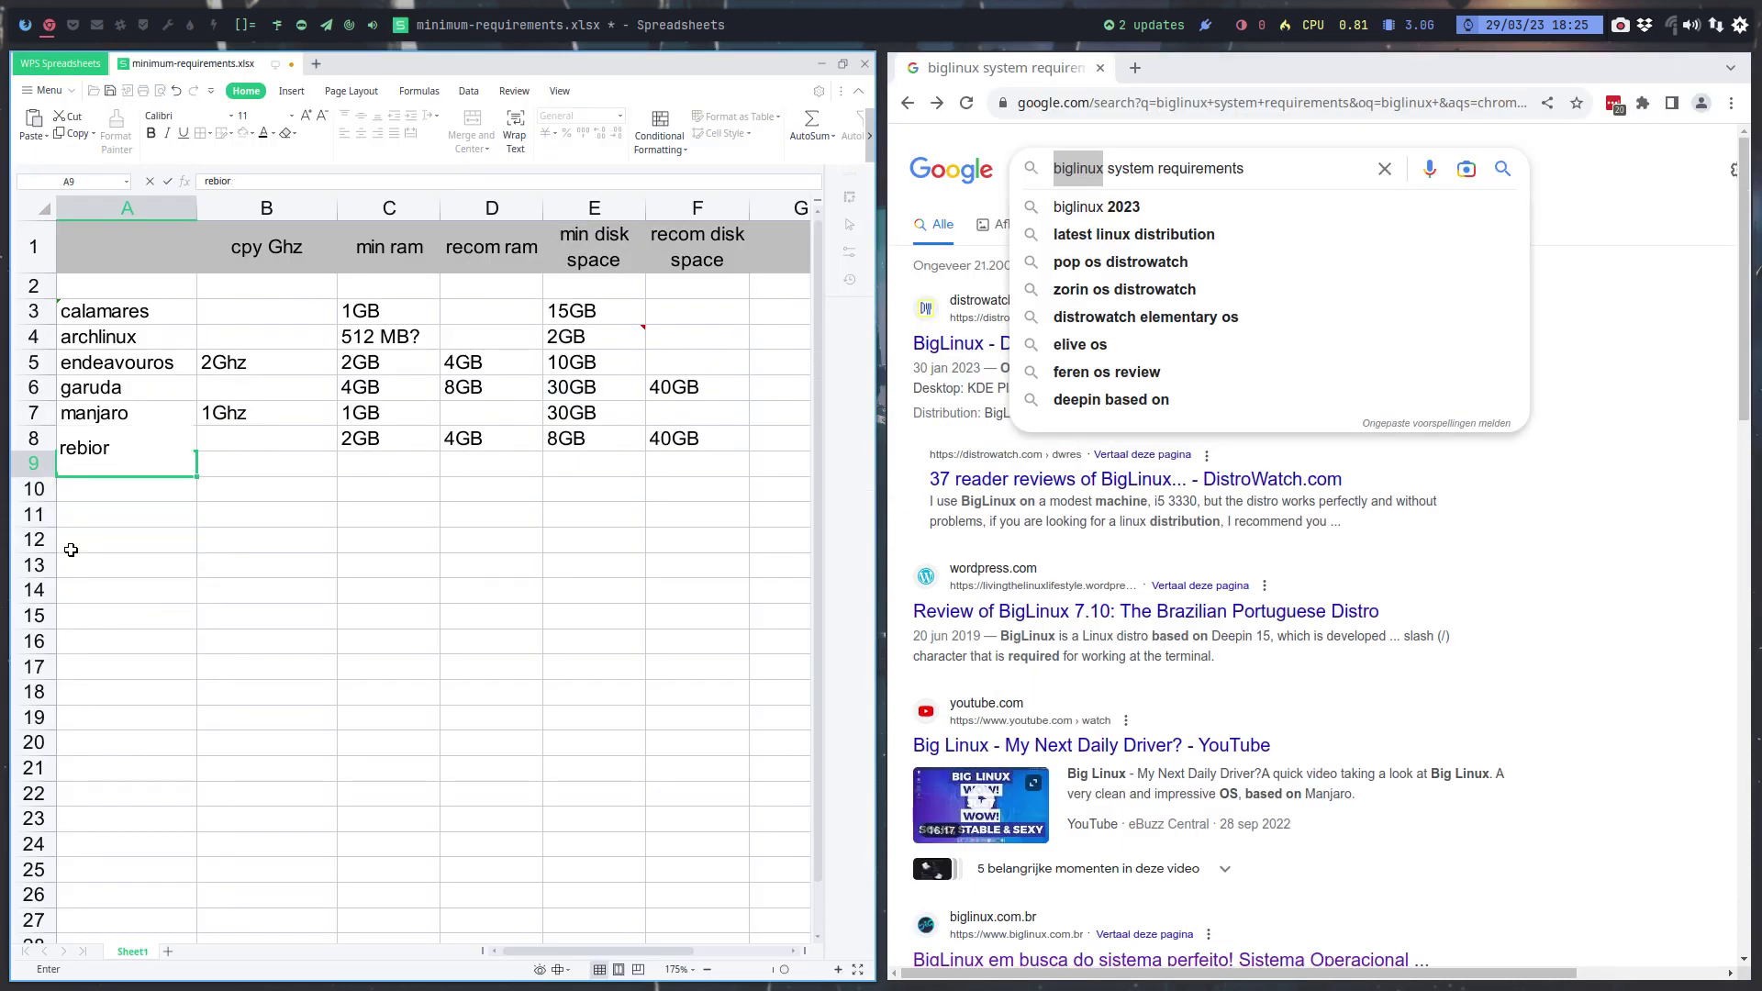
text(ornos)
key(Return)
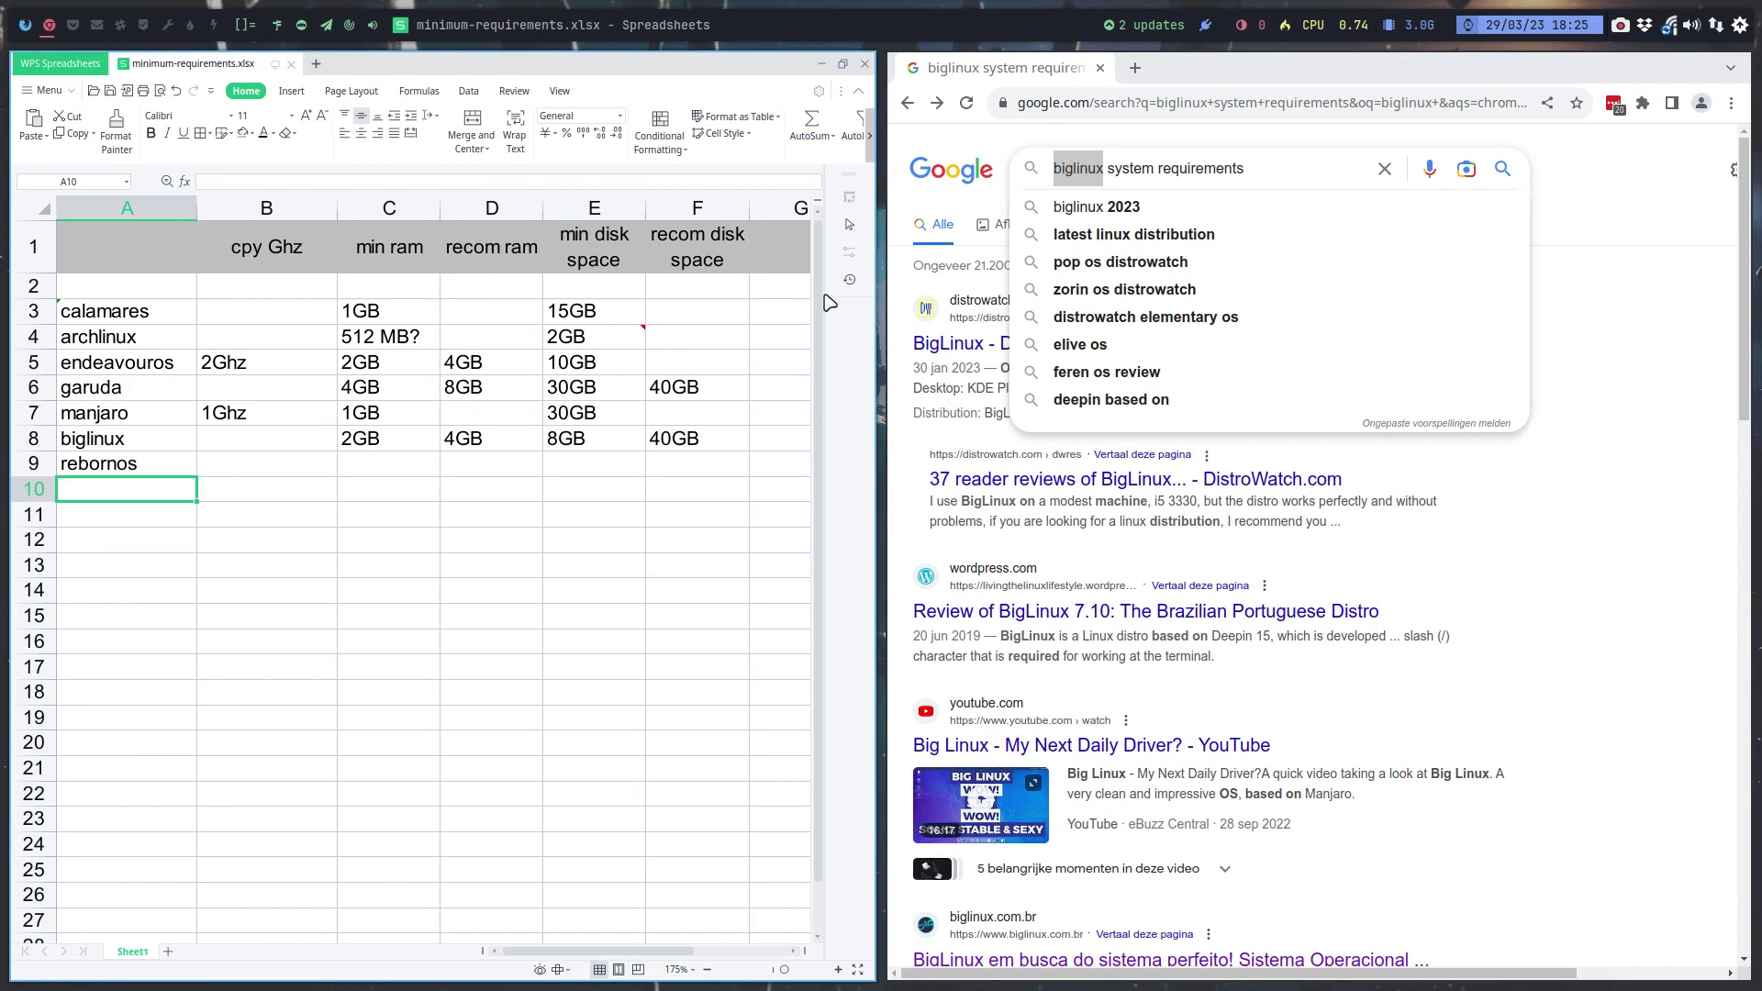
Switch to Chromium and search Google for "rebornos system requirements"
text(reborn)
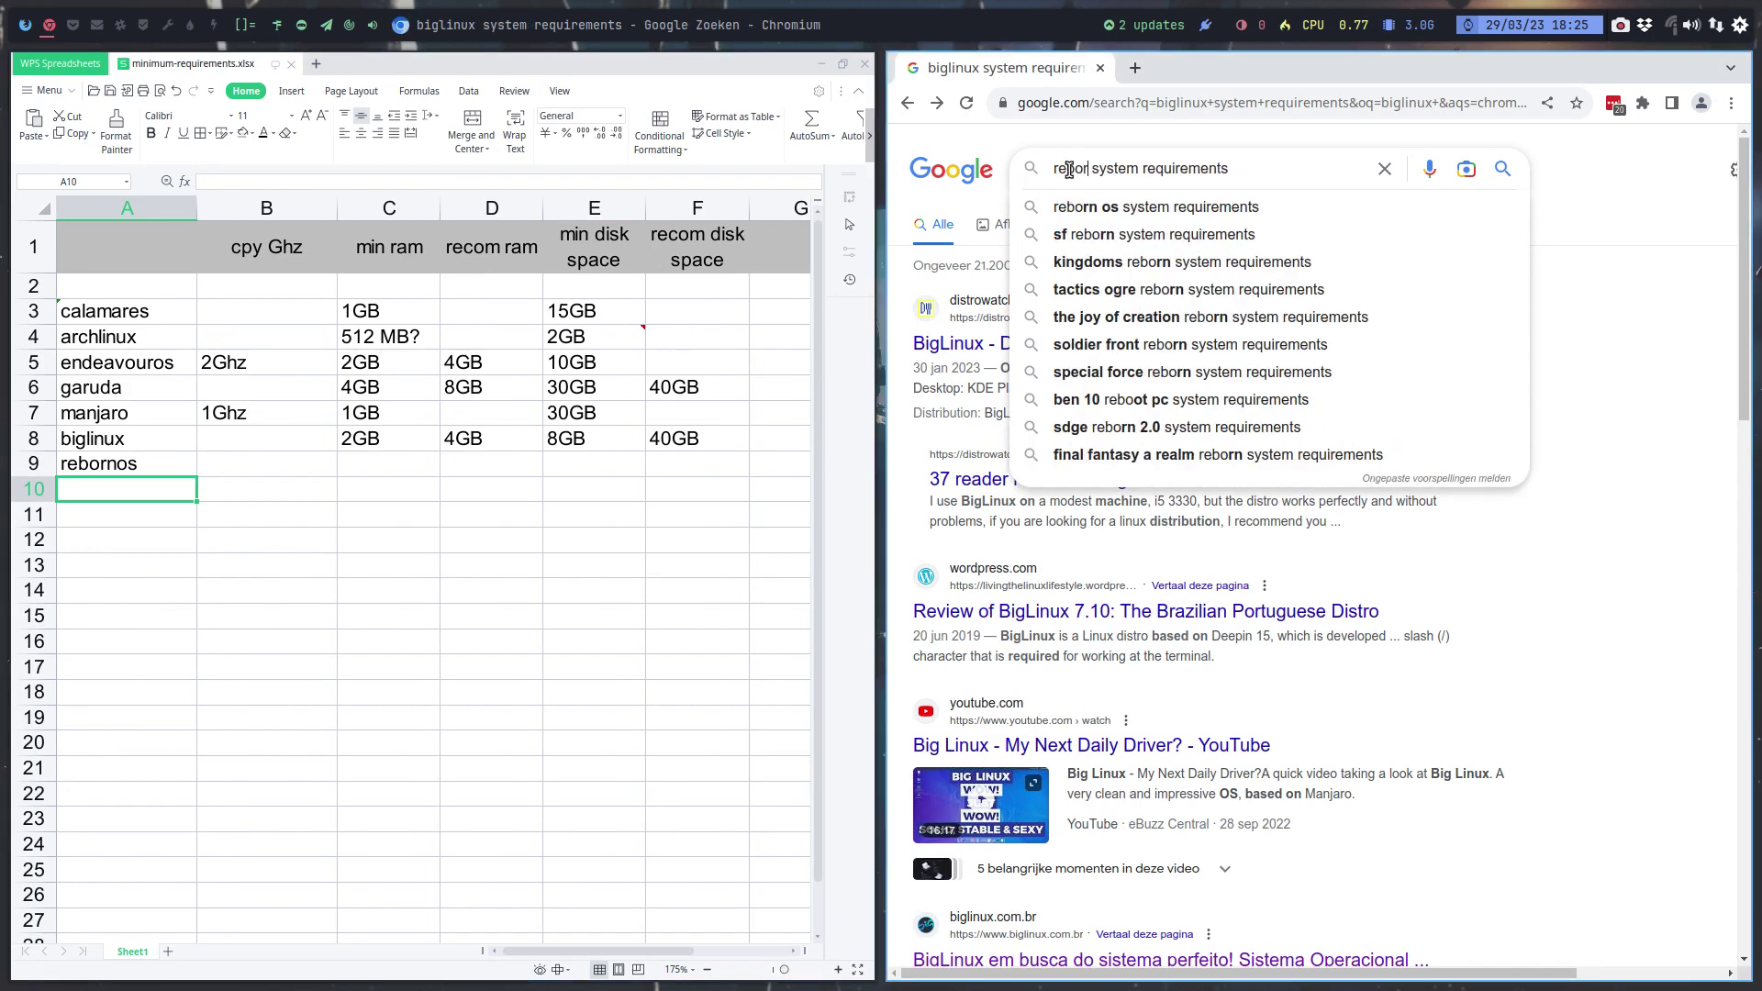
text(os)
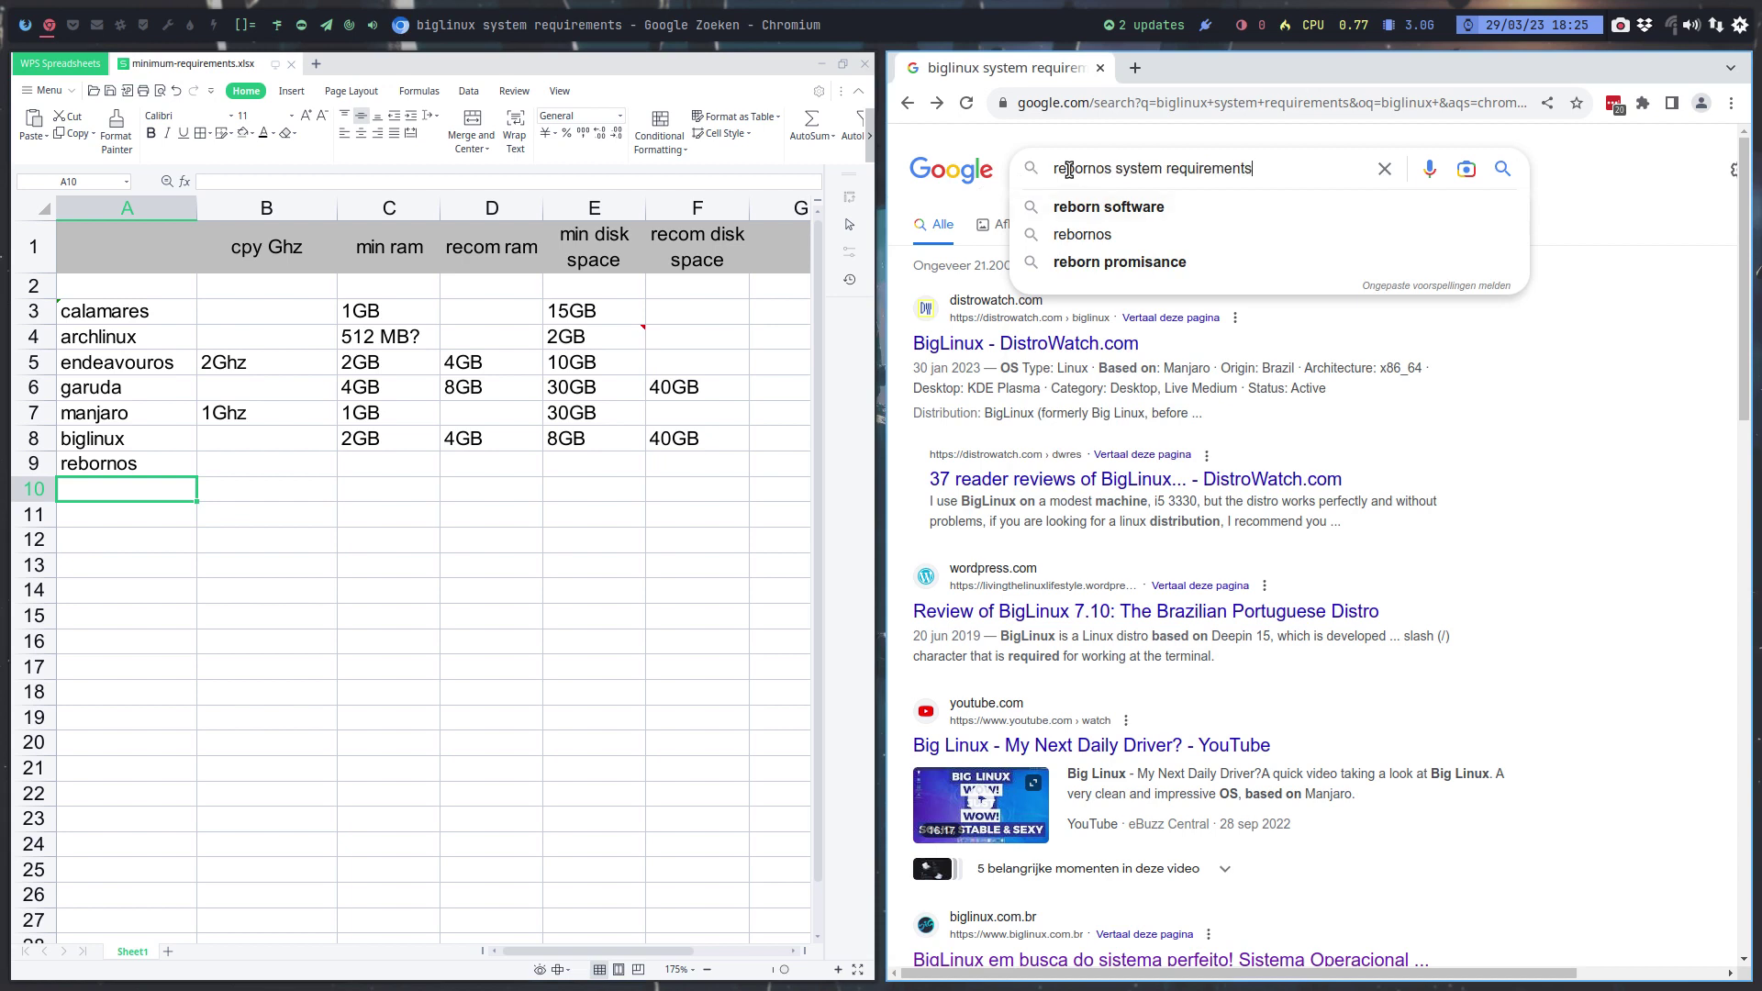
key(Return)
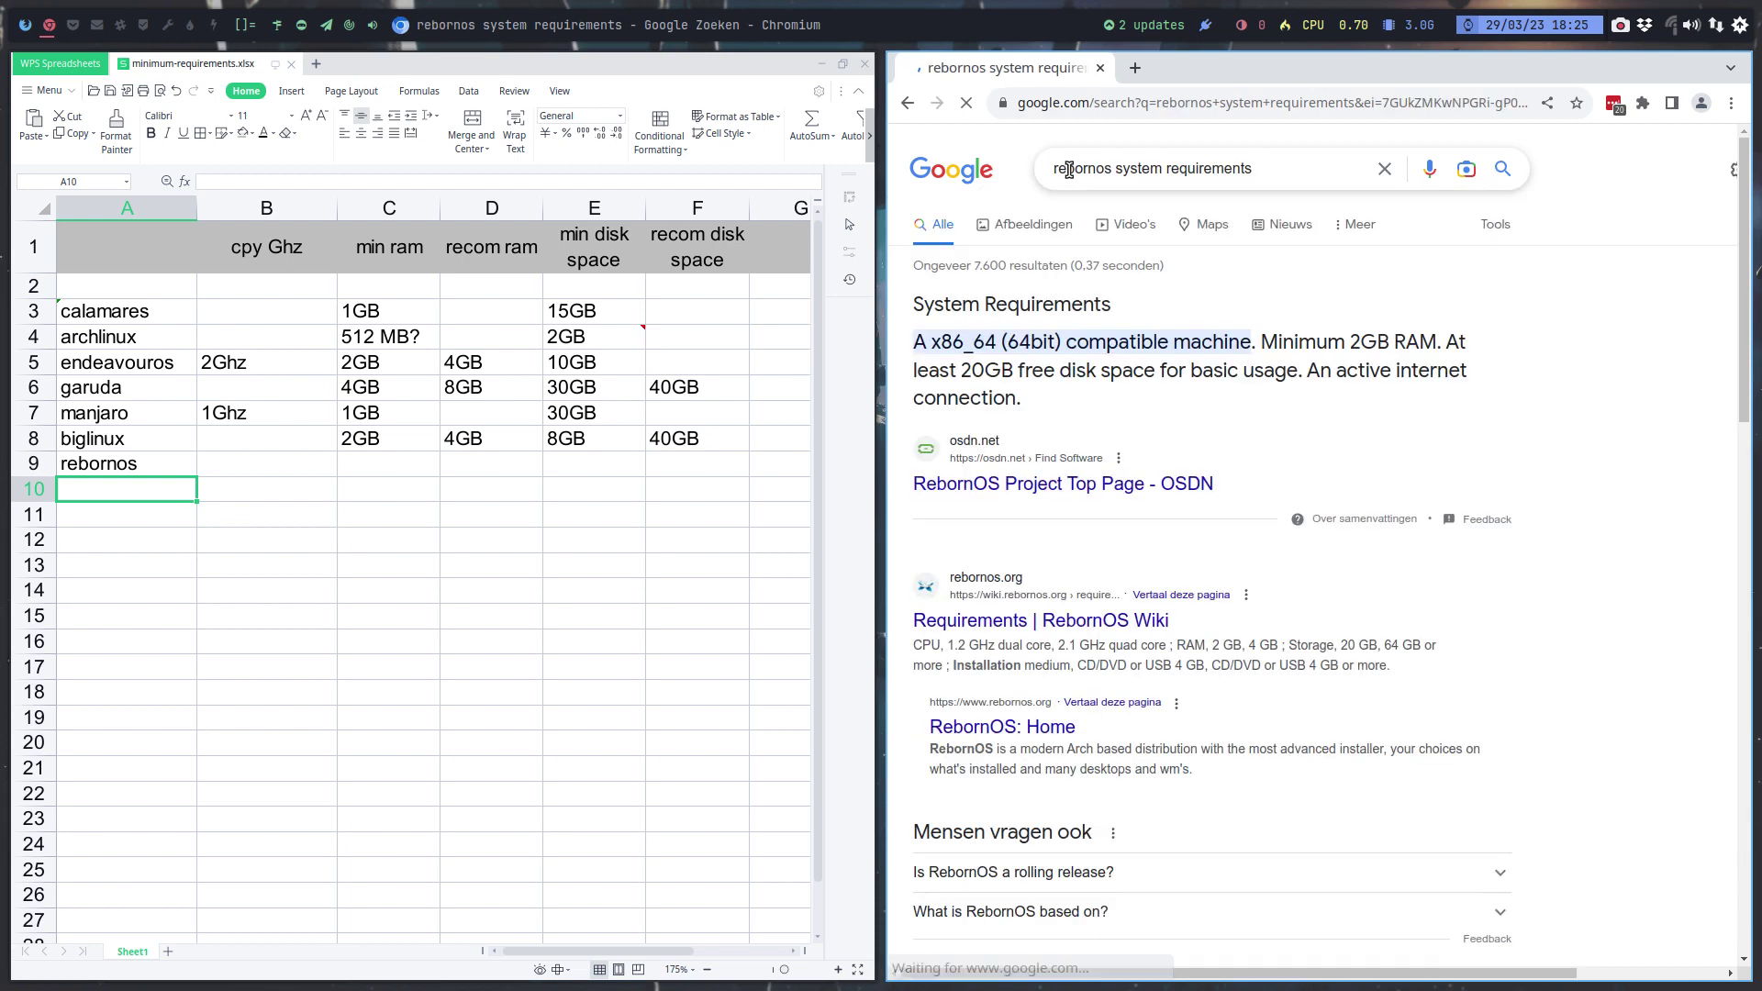
Switch to WPS Spreadsheets and enter 2GB as the minimum RAM in the rebornos row
click(269, 469)
click(406, 472)
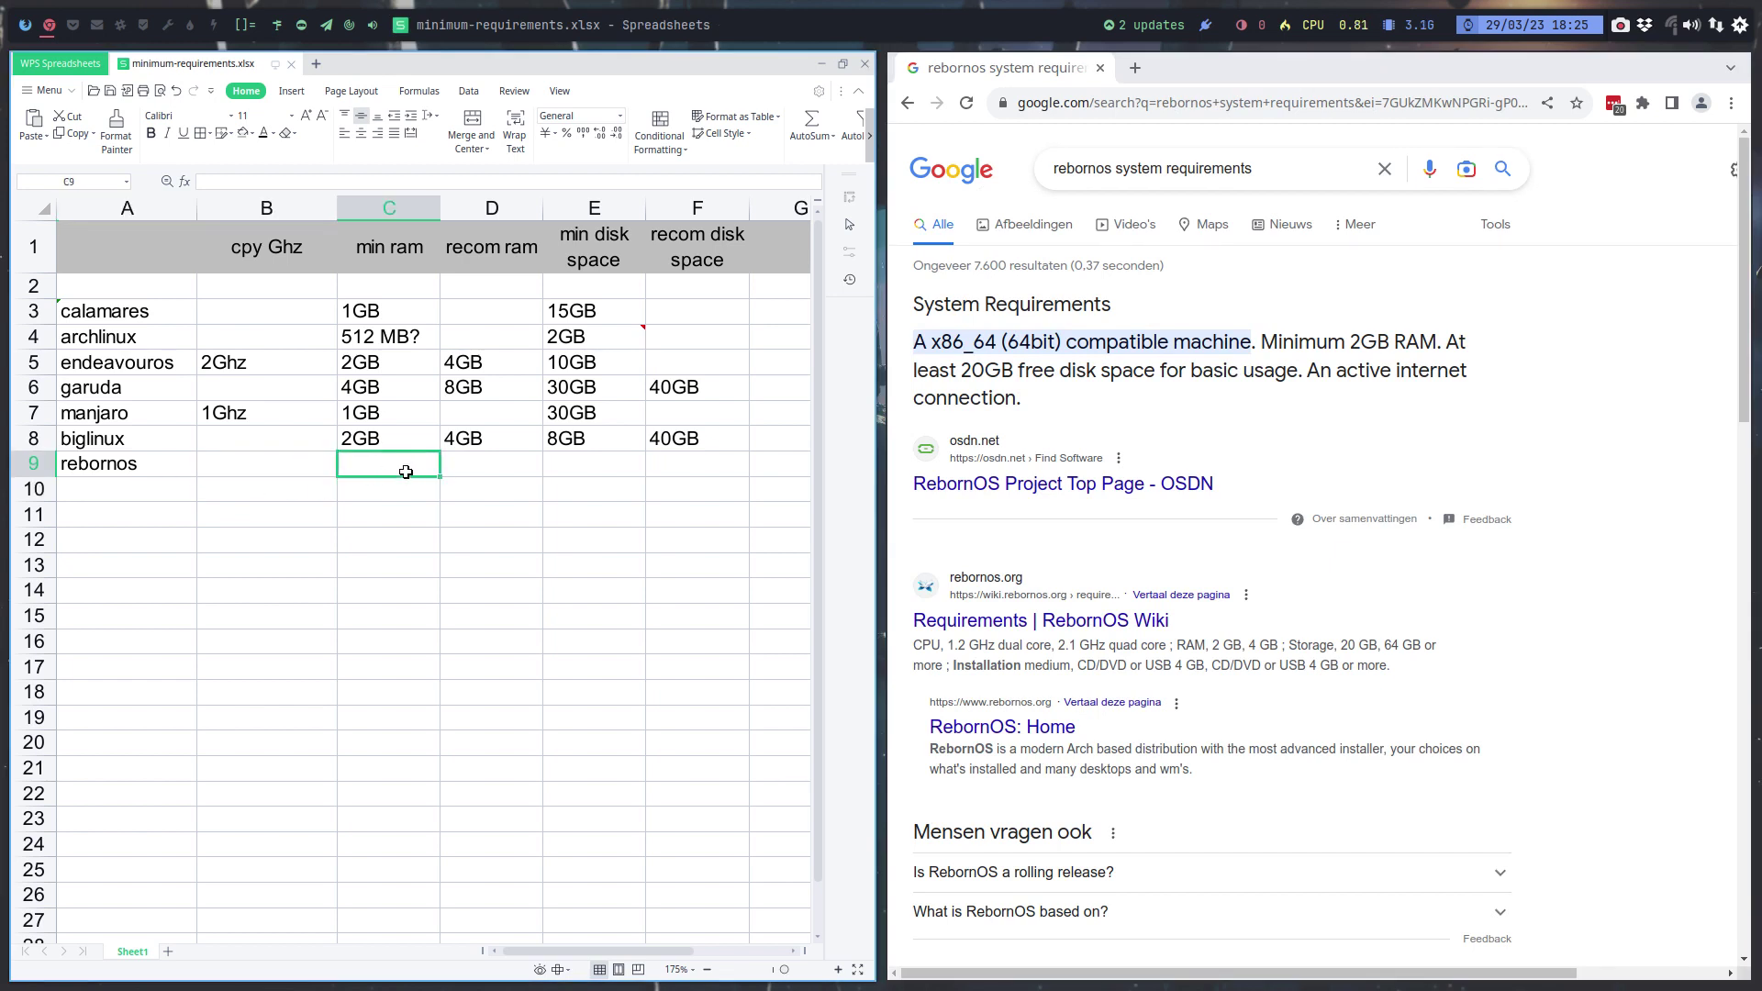
text(2GB)
key(Tab)
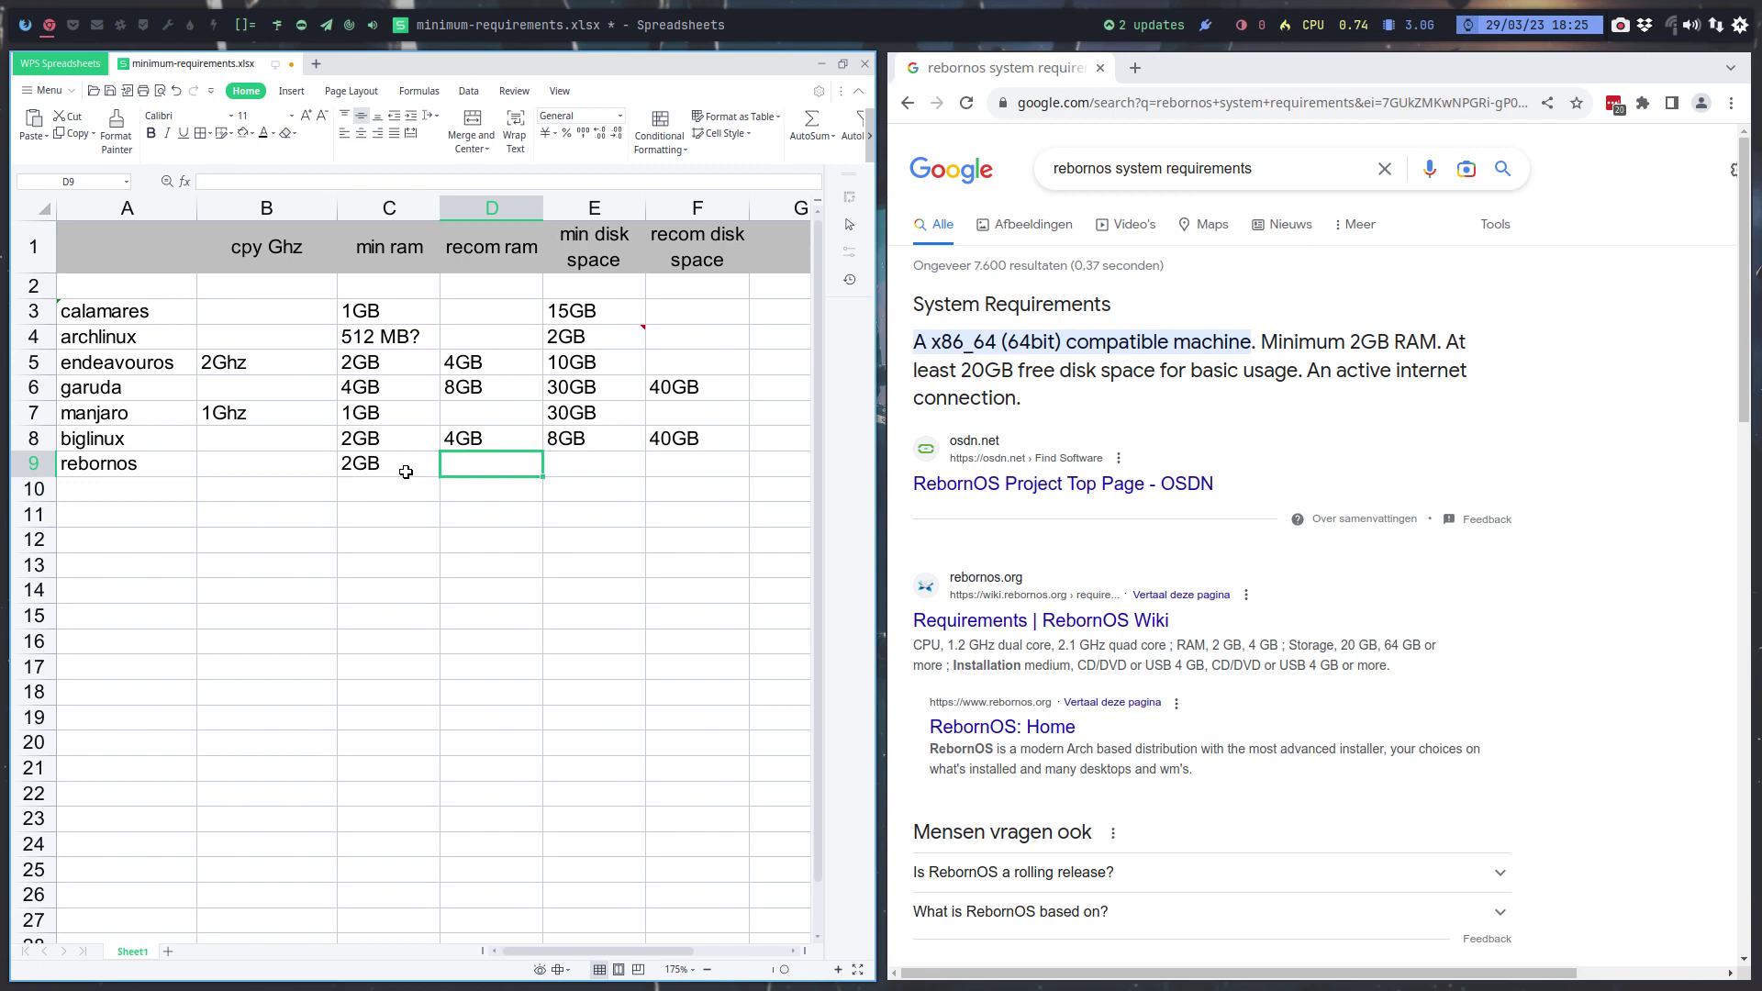
Enter 20GB as the minimum disk space in the rebornos row
text(20)
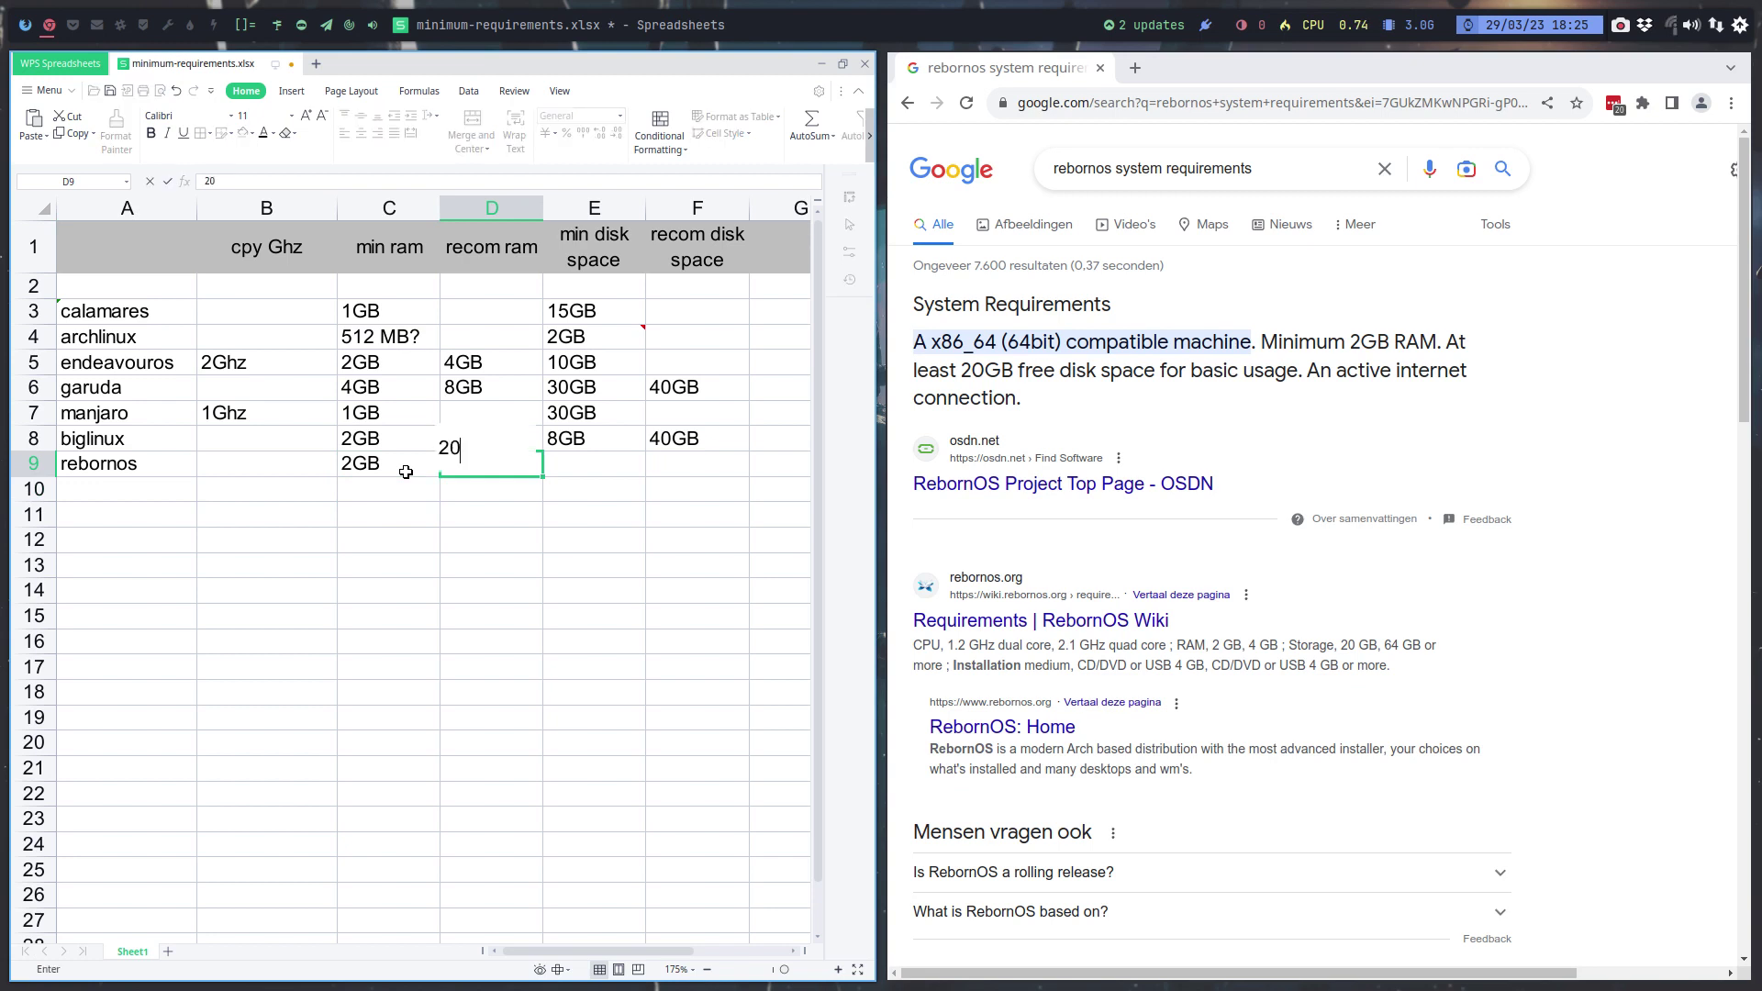
key(Escape)
key(Right)
text(20GB)
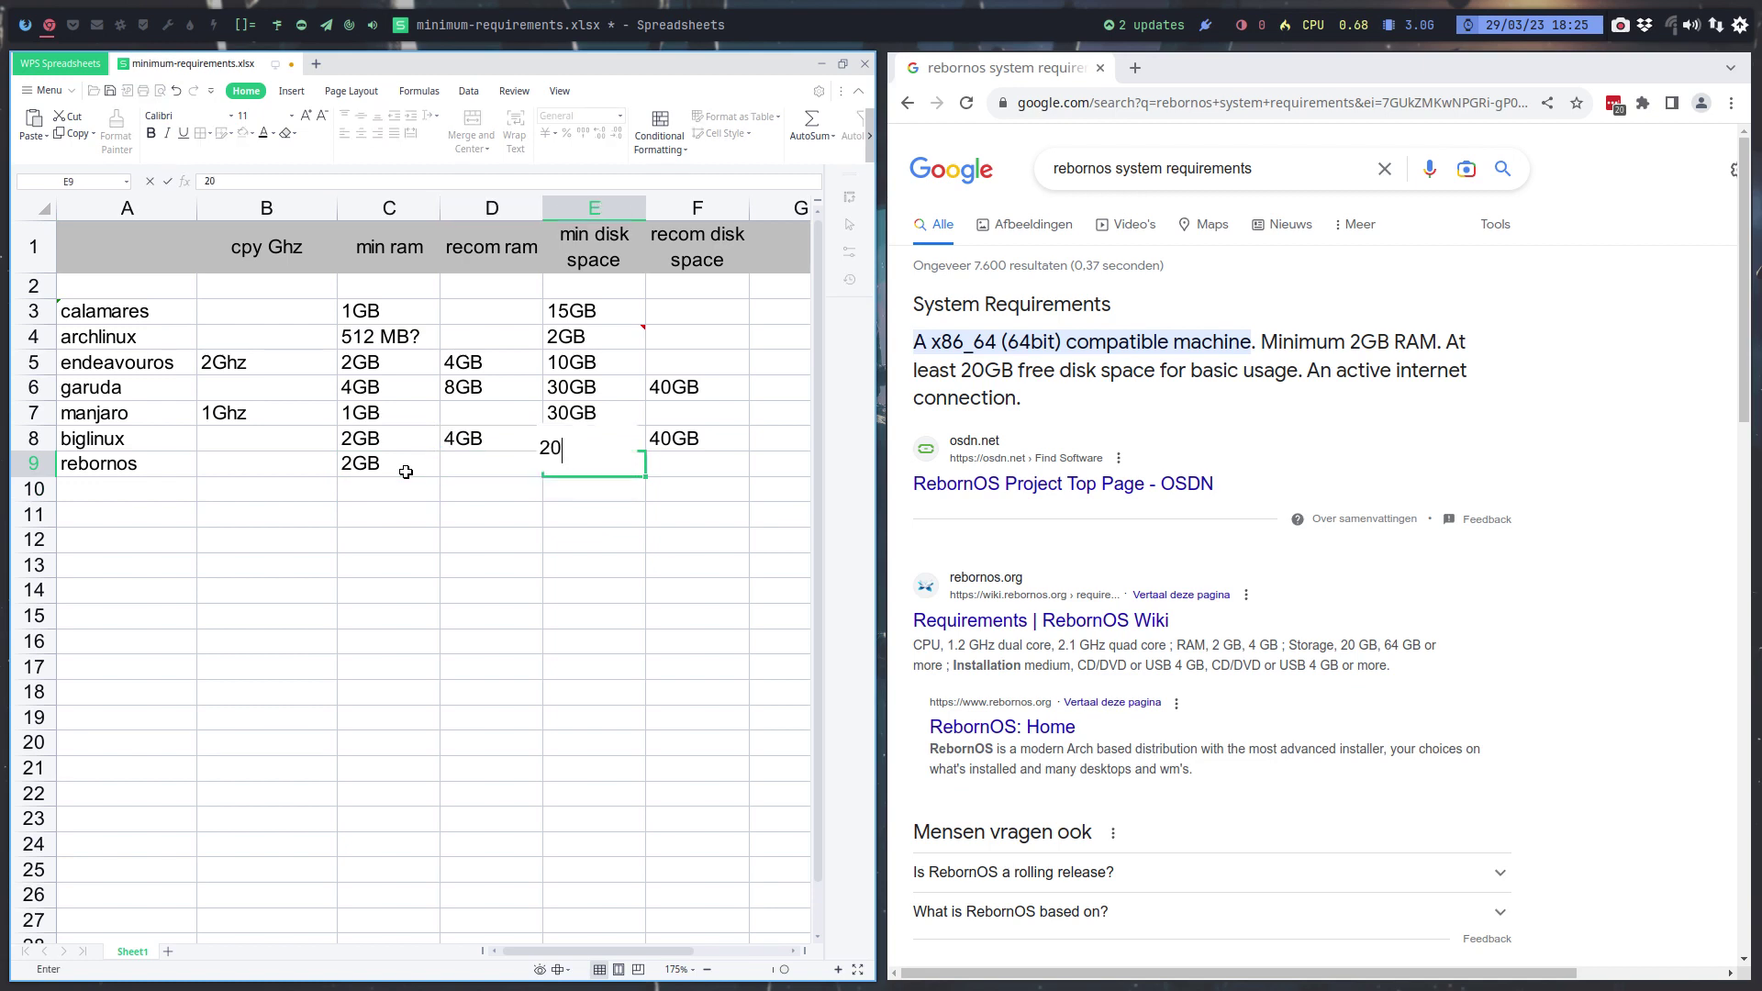
key(Return)
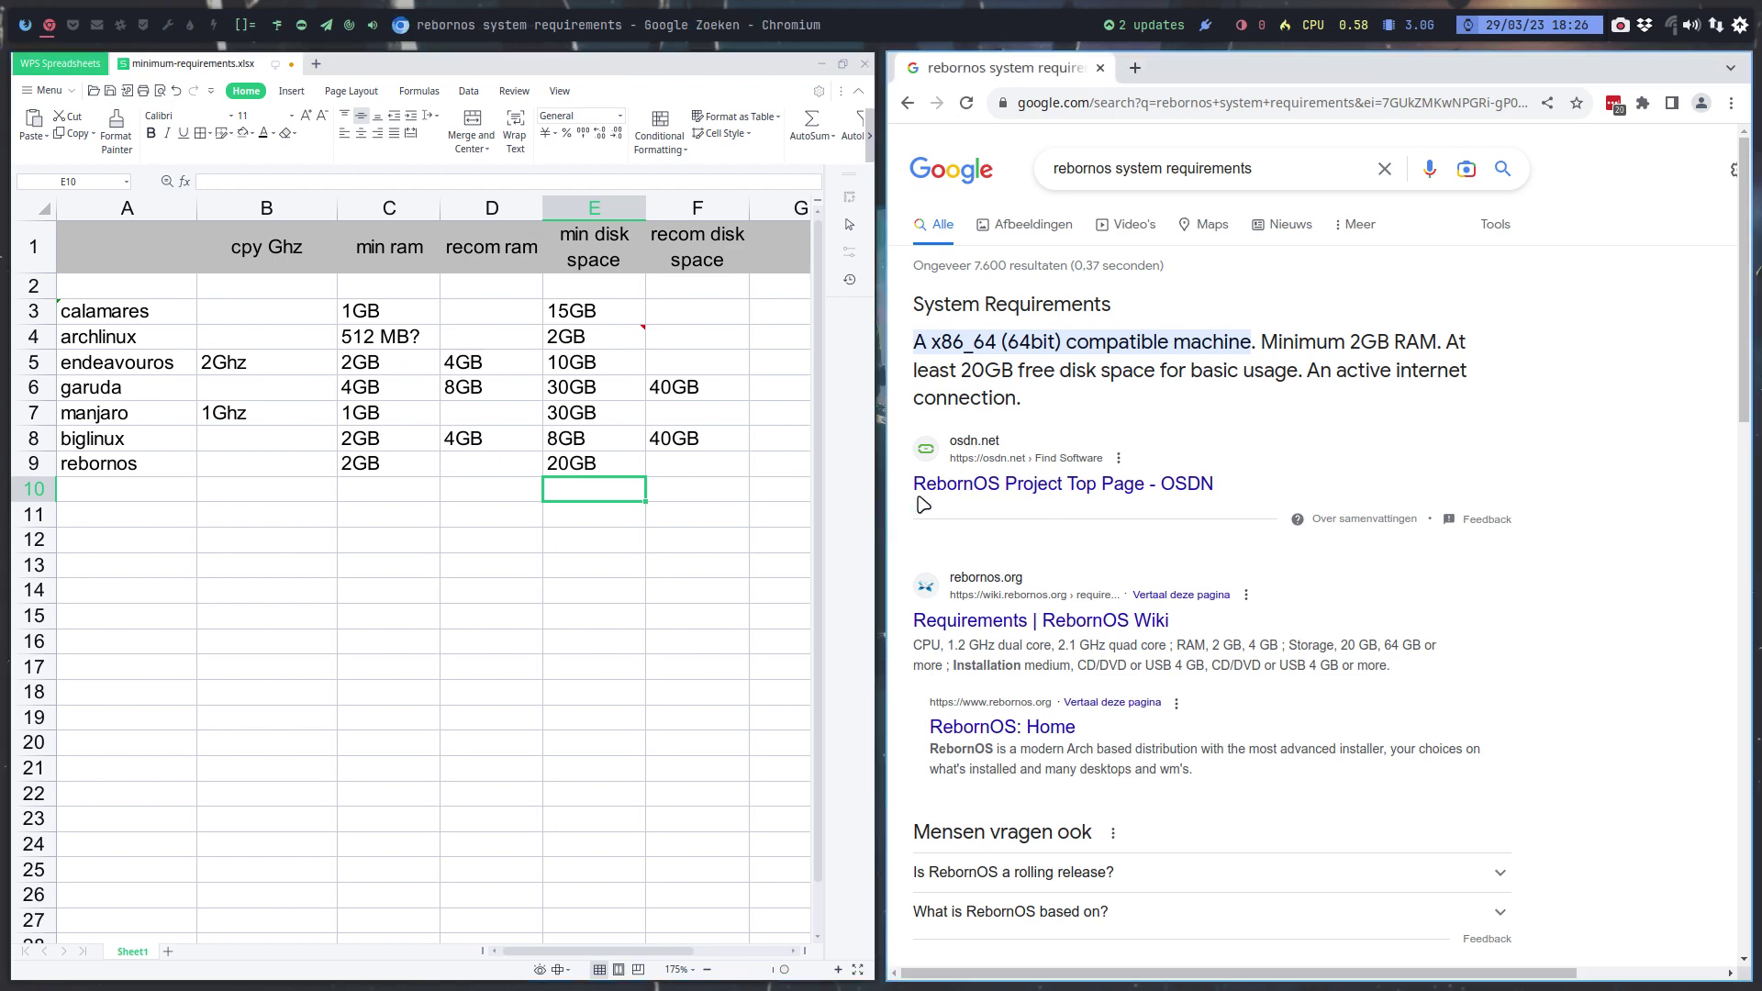
Open the RebornOS Wiki requirements page in Chromium and enter 1.2 as the CPU speed in the rebornos row in WPS Spreadsheets
click(1063, 622)
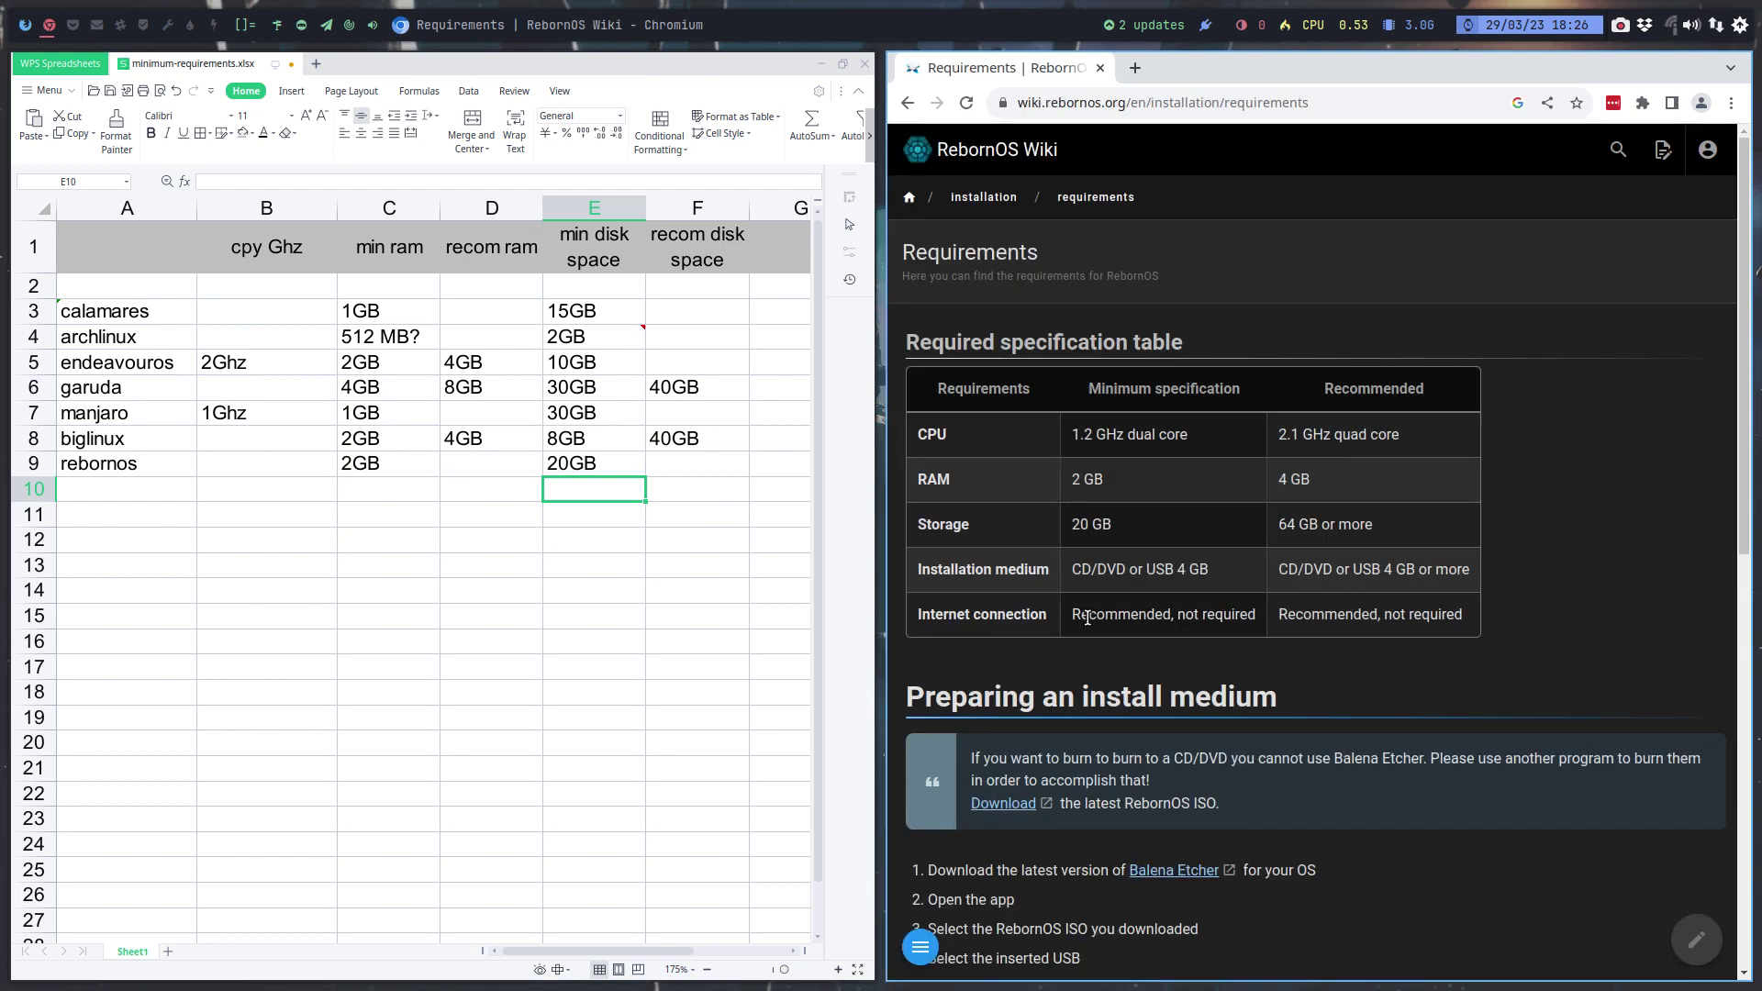
click(244, 456)
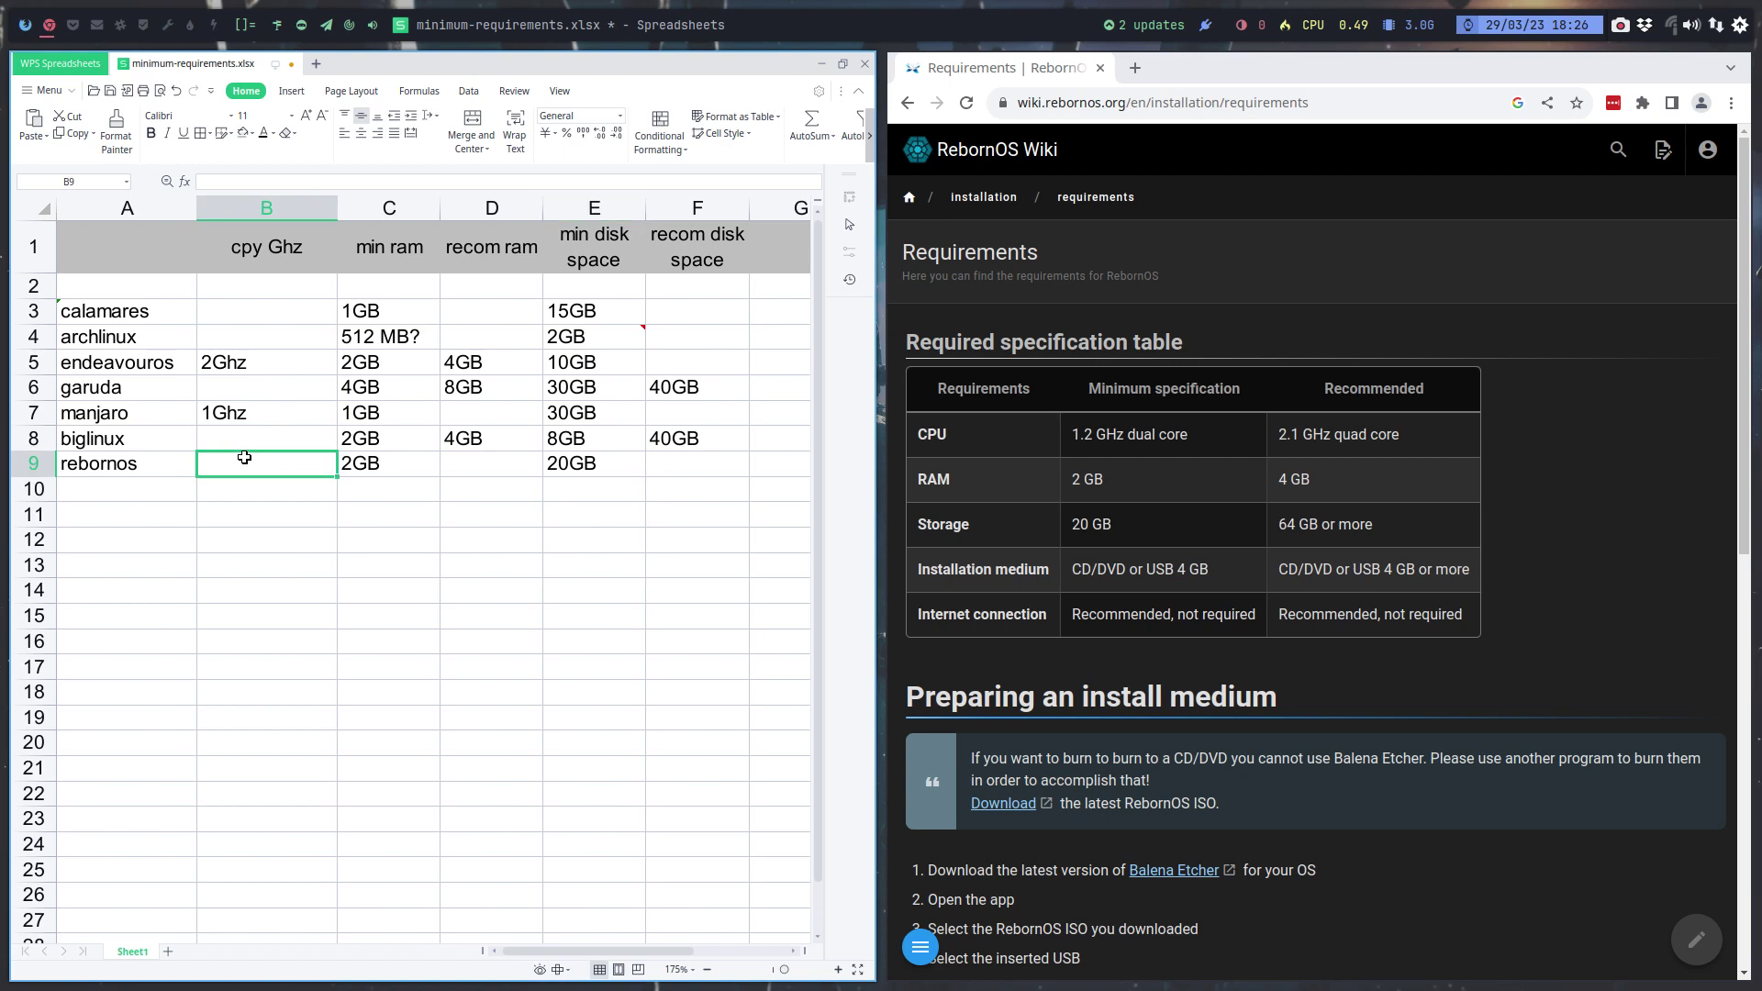
text(1)
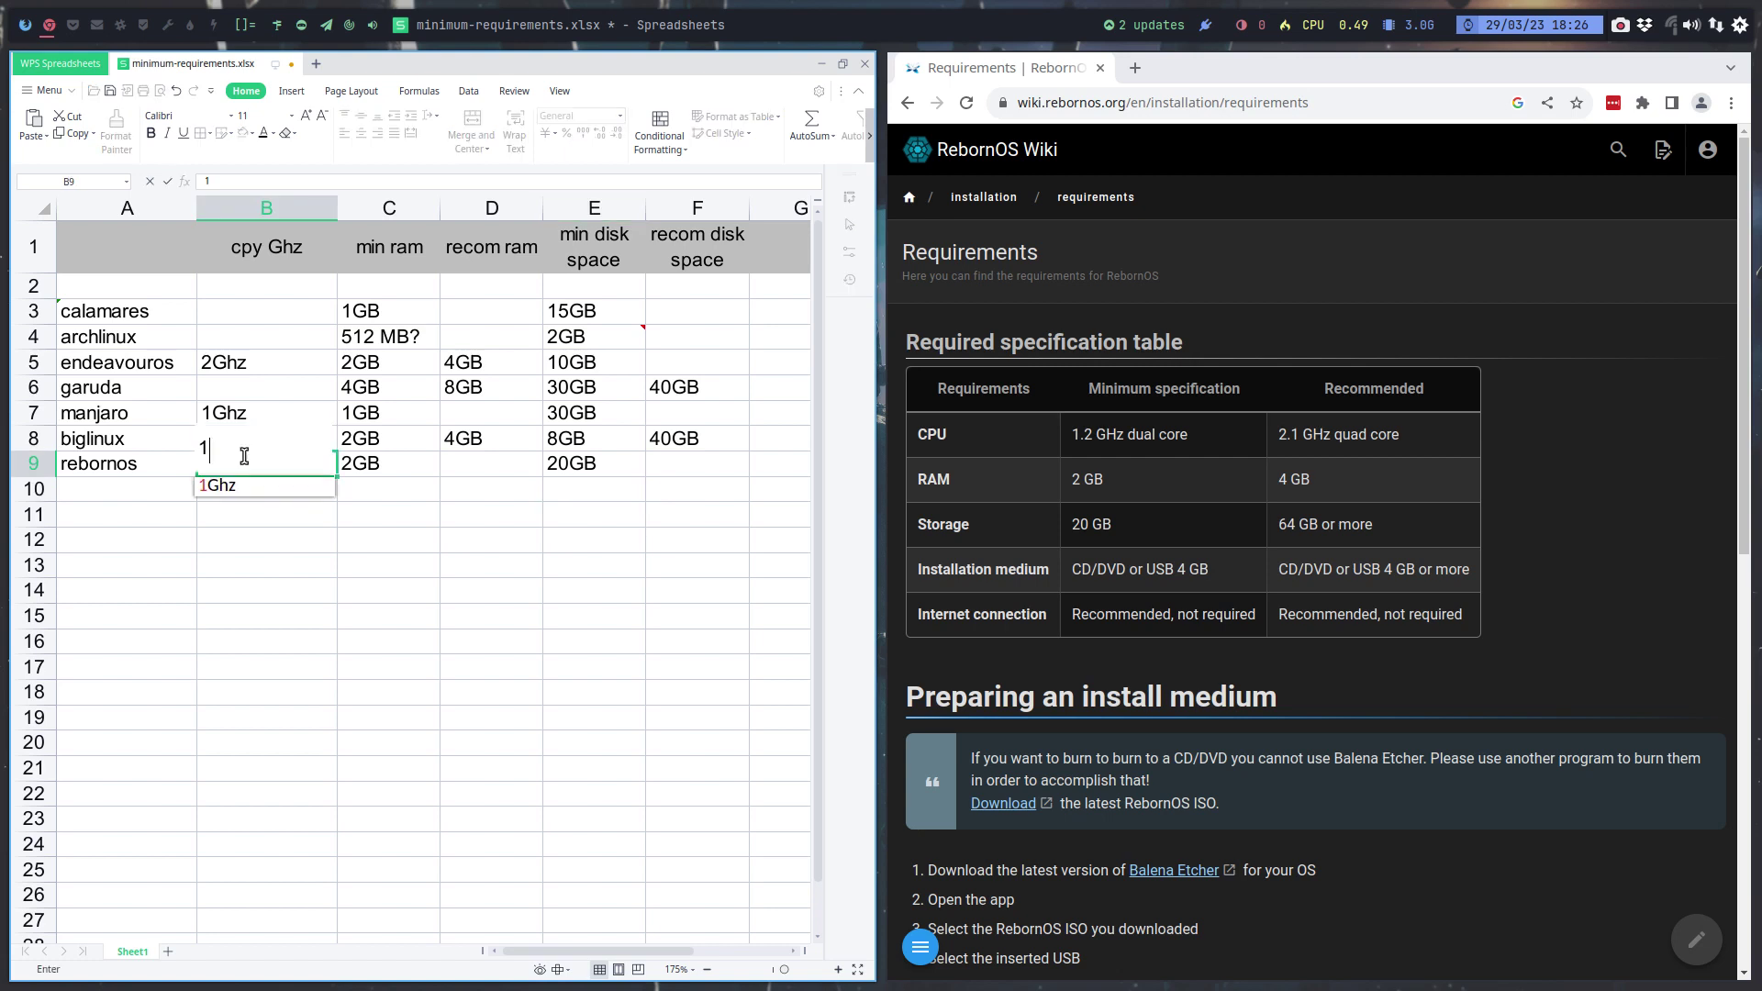
text(2)
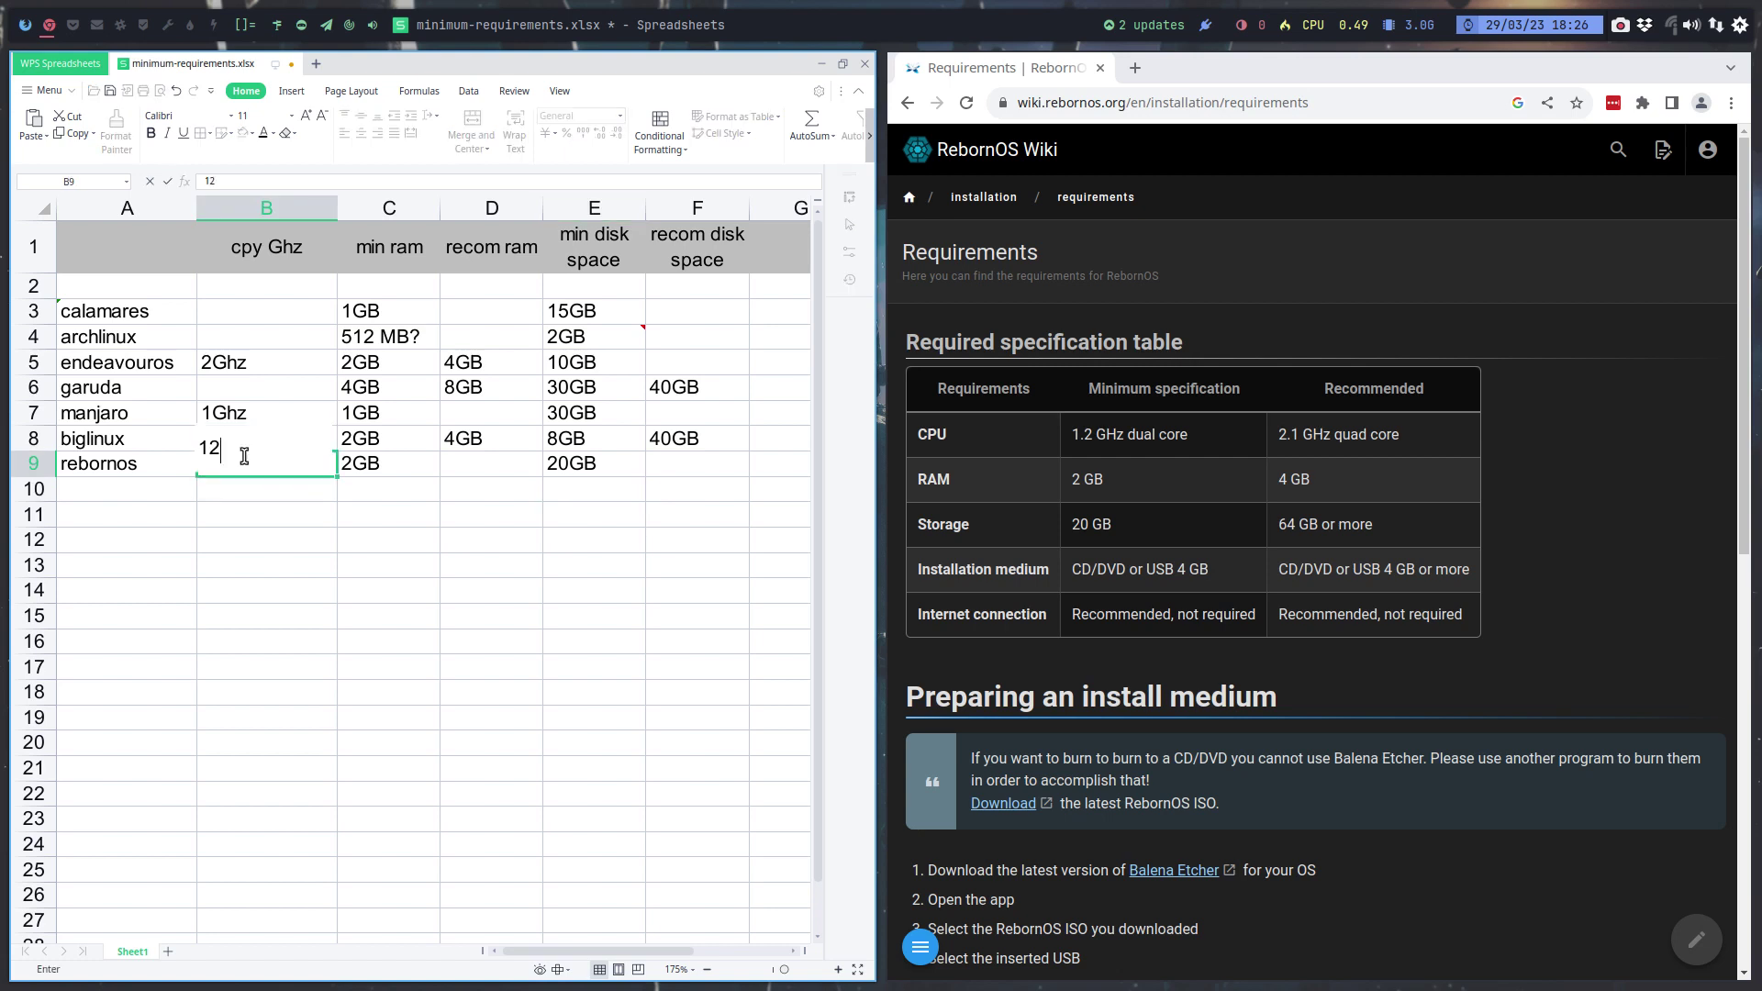
key(BackSpace)
text(,)
key(BackSpace)
key(BackSpace)
text(.)
key(Return)
Extend the CPU speed entry in the rebornos row to 1.2 Ghz dual
click(244, 456)
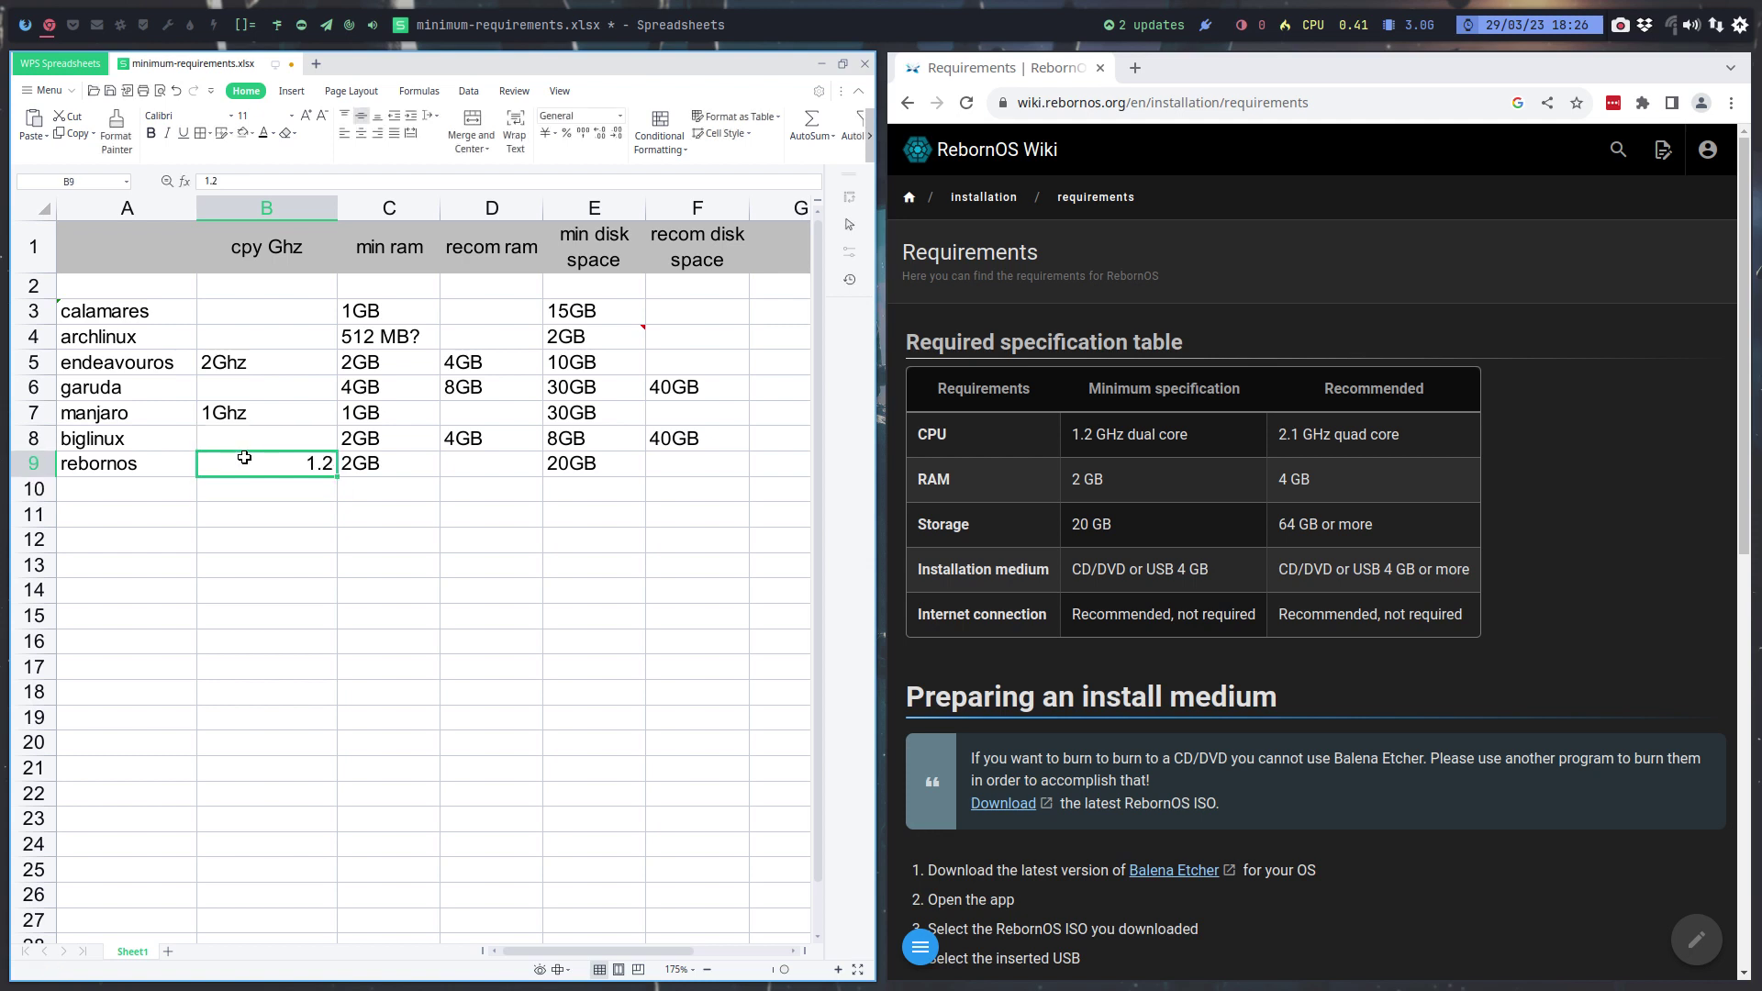
double_click(244, 456)
text(Ghz du)
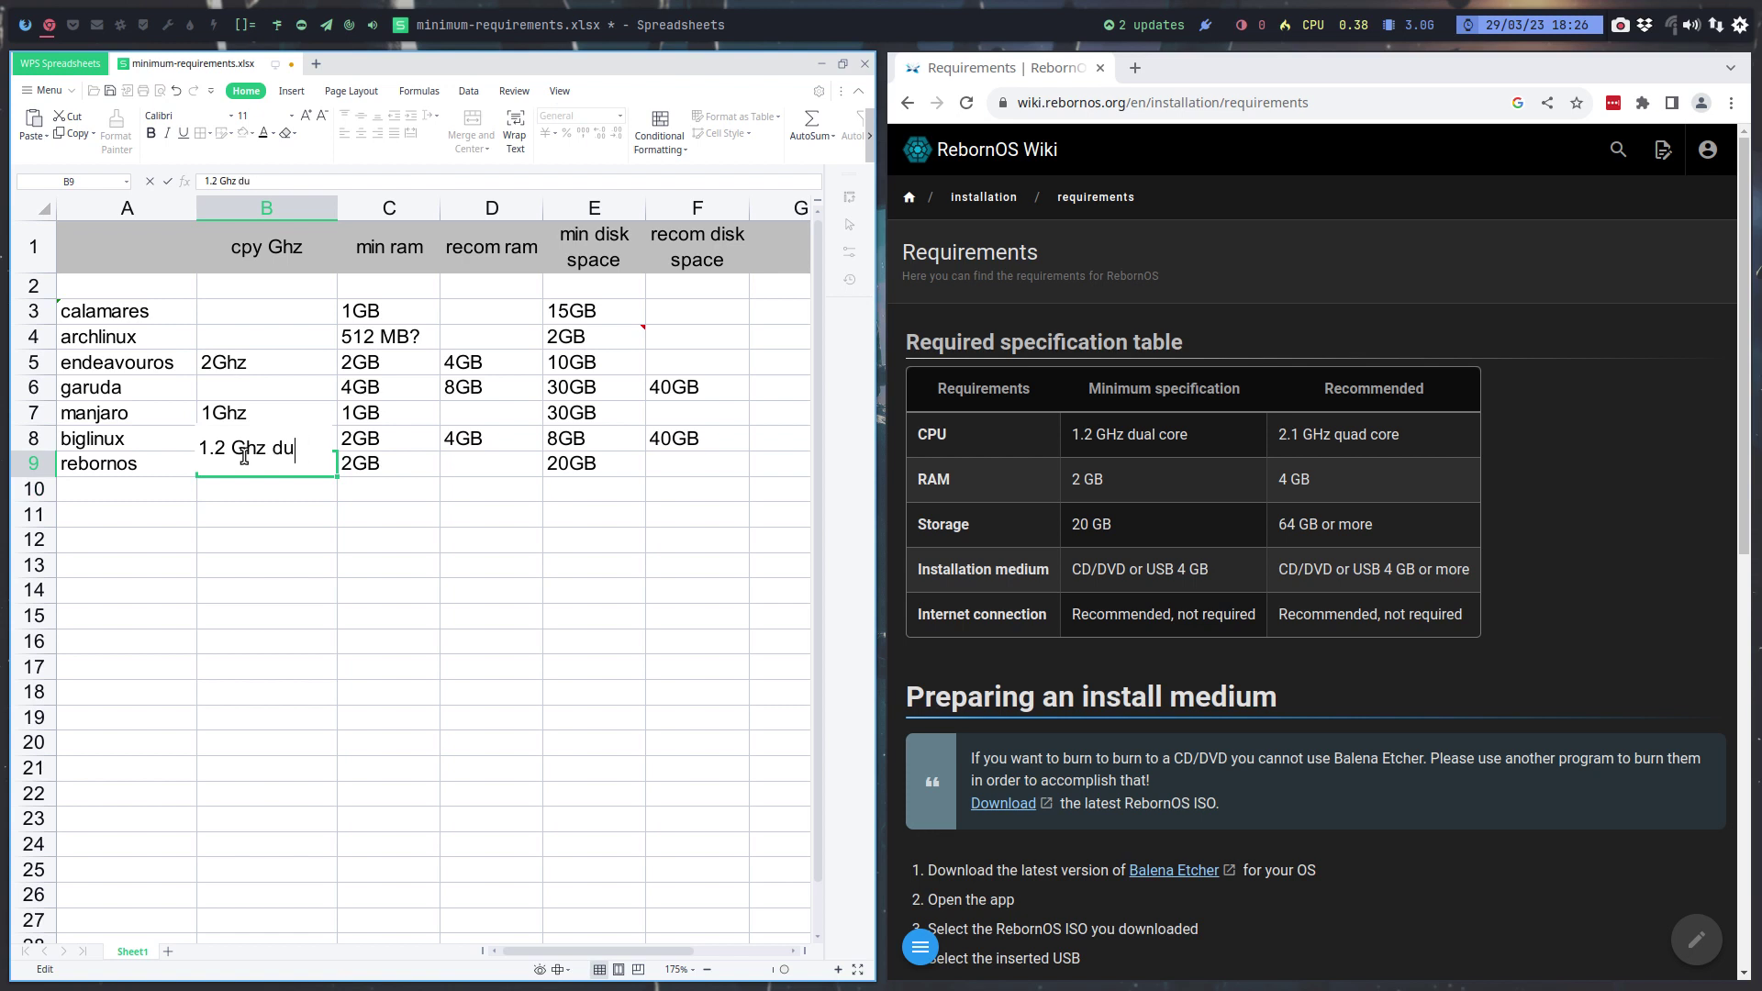
key(Return)
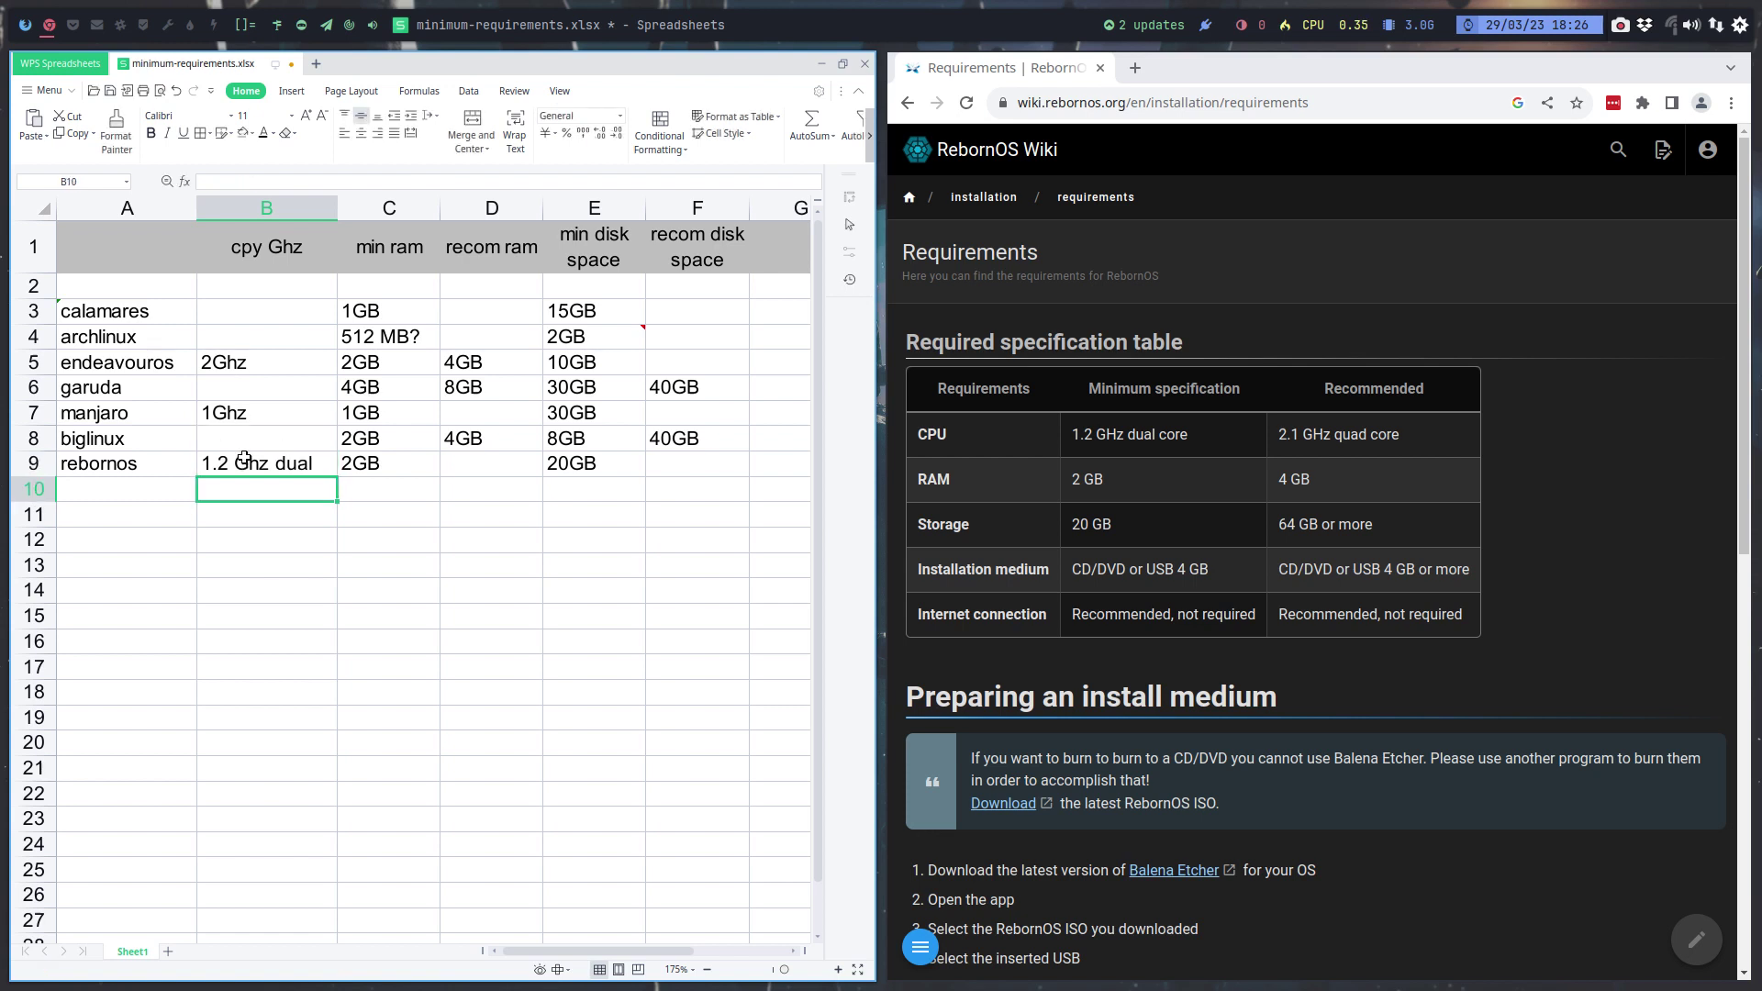
Enter 4GB as the recommended RAM in the rebornos row
click(404, 465)
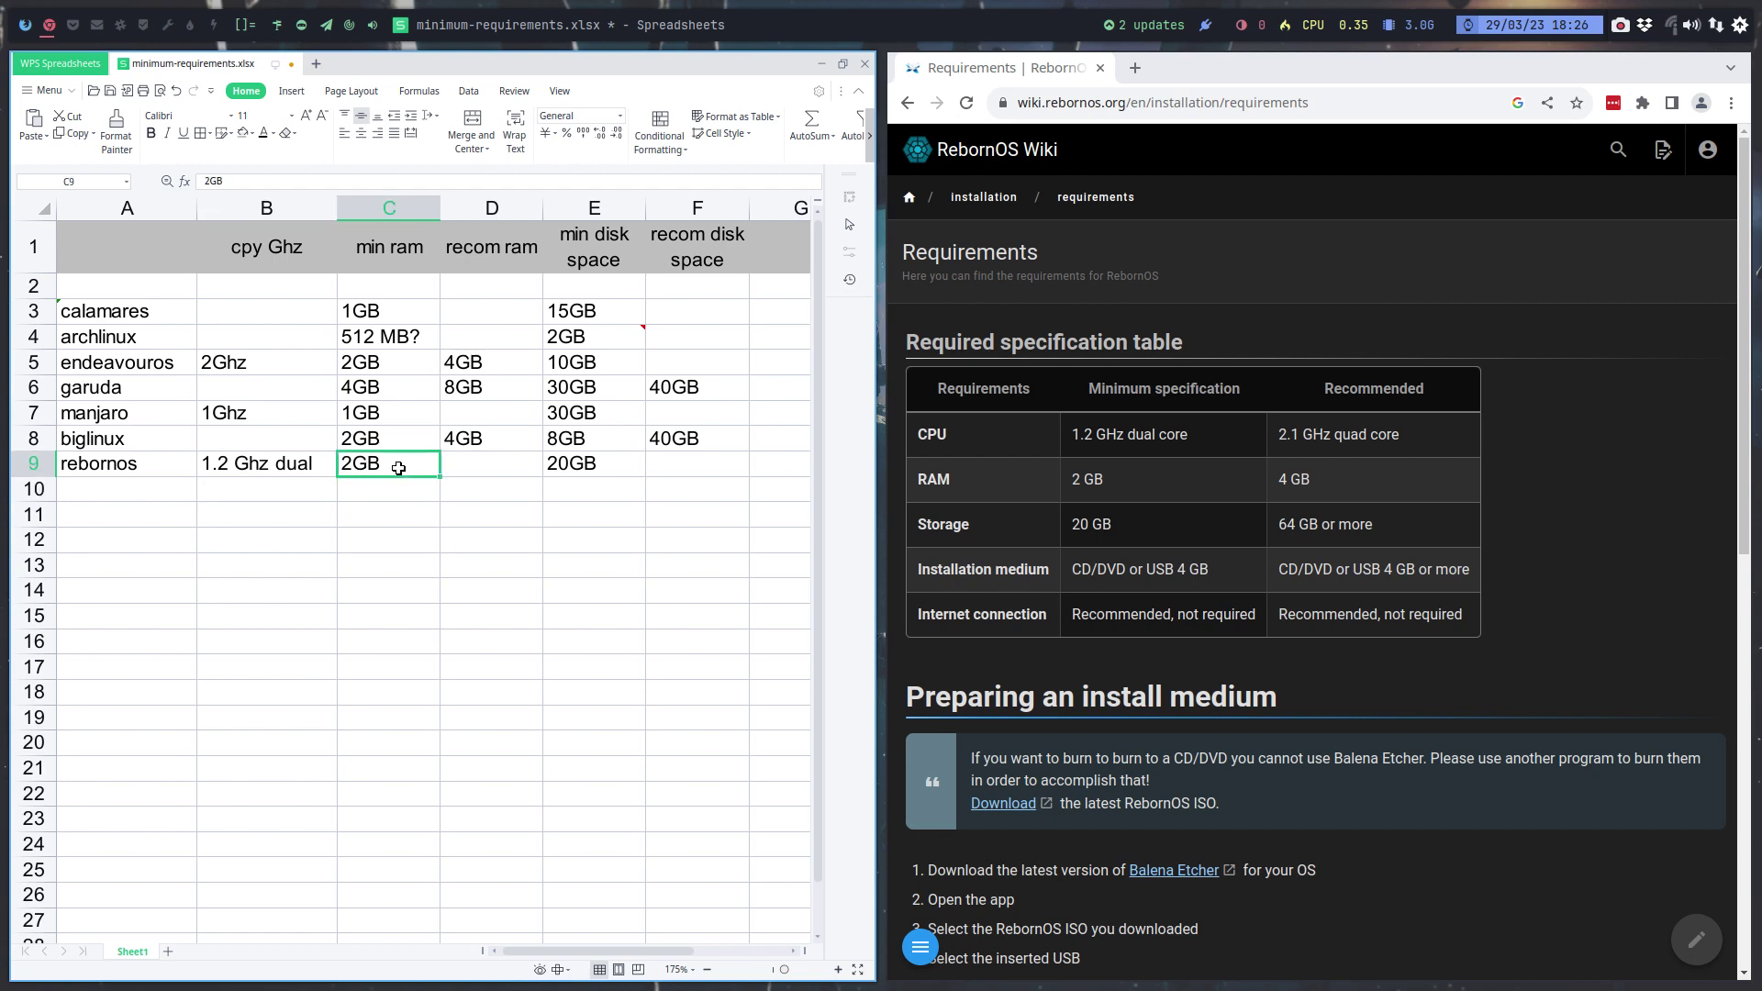
click(453, 465)
text(4GB)
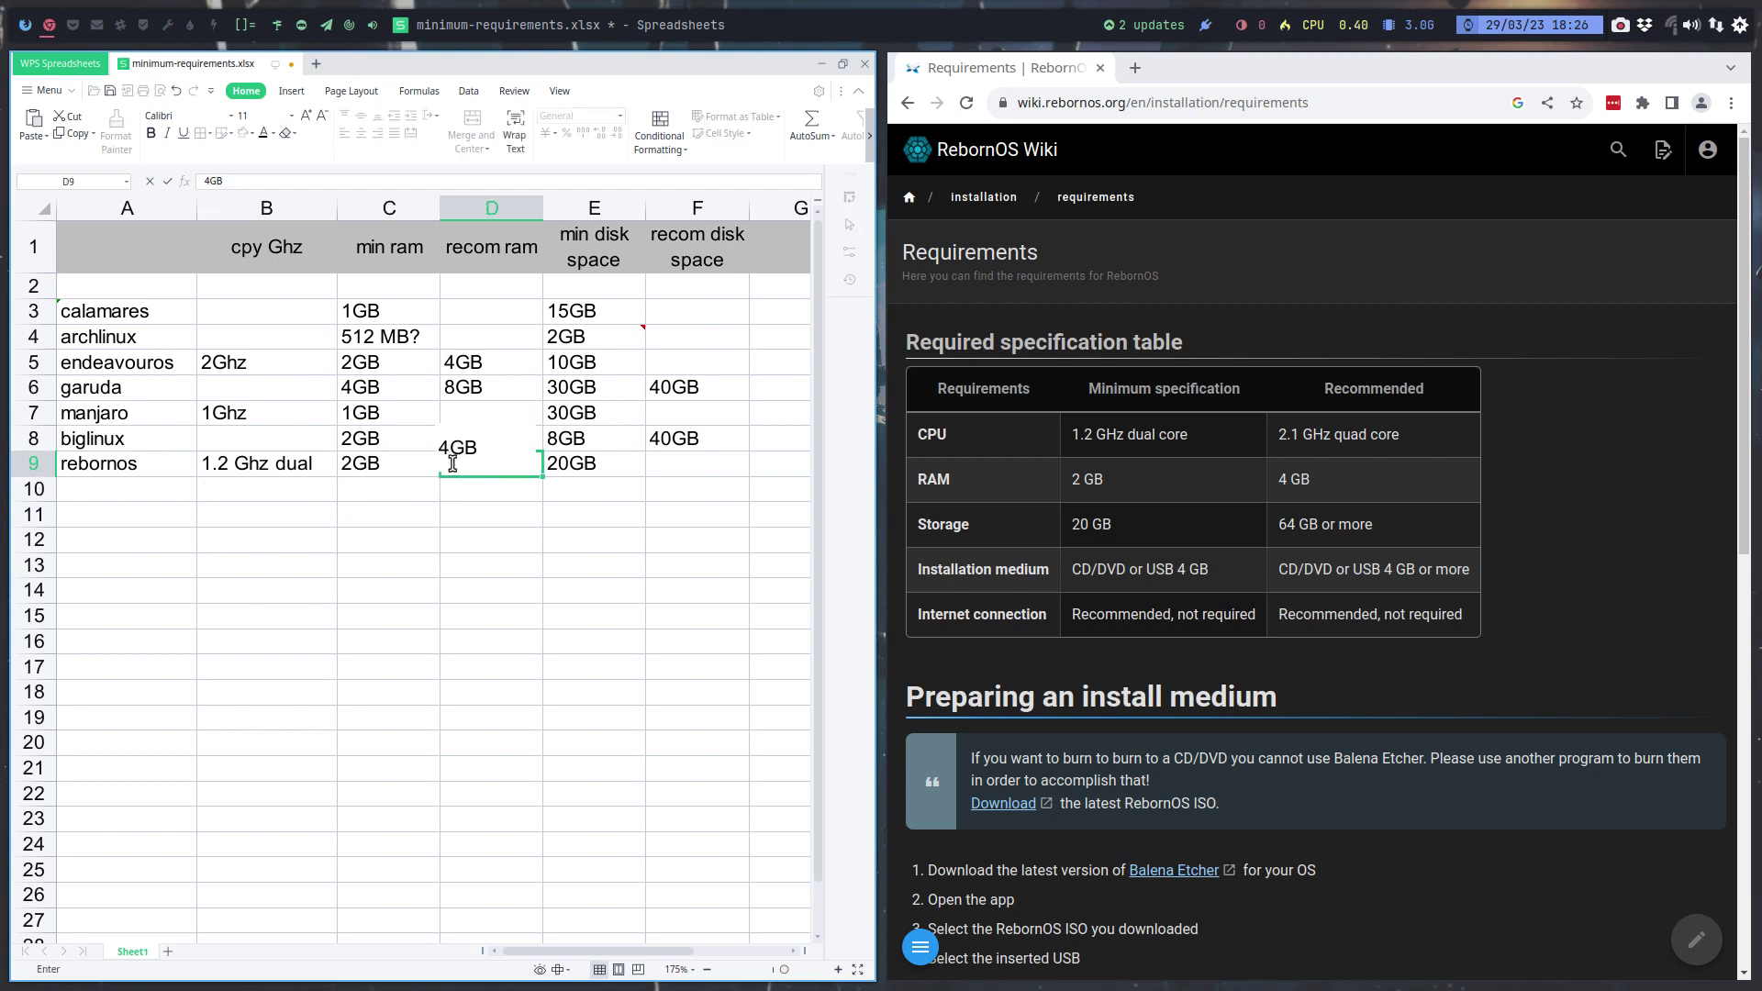
key(Return)
Enter 64+GB as the recommended disk space in the rebornos row
key(Up)
key(Tab)
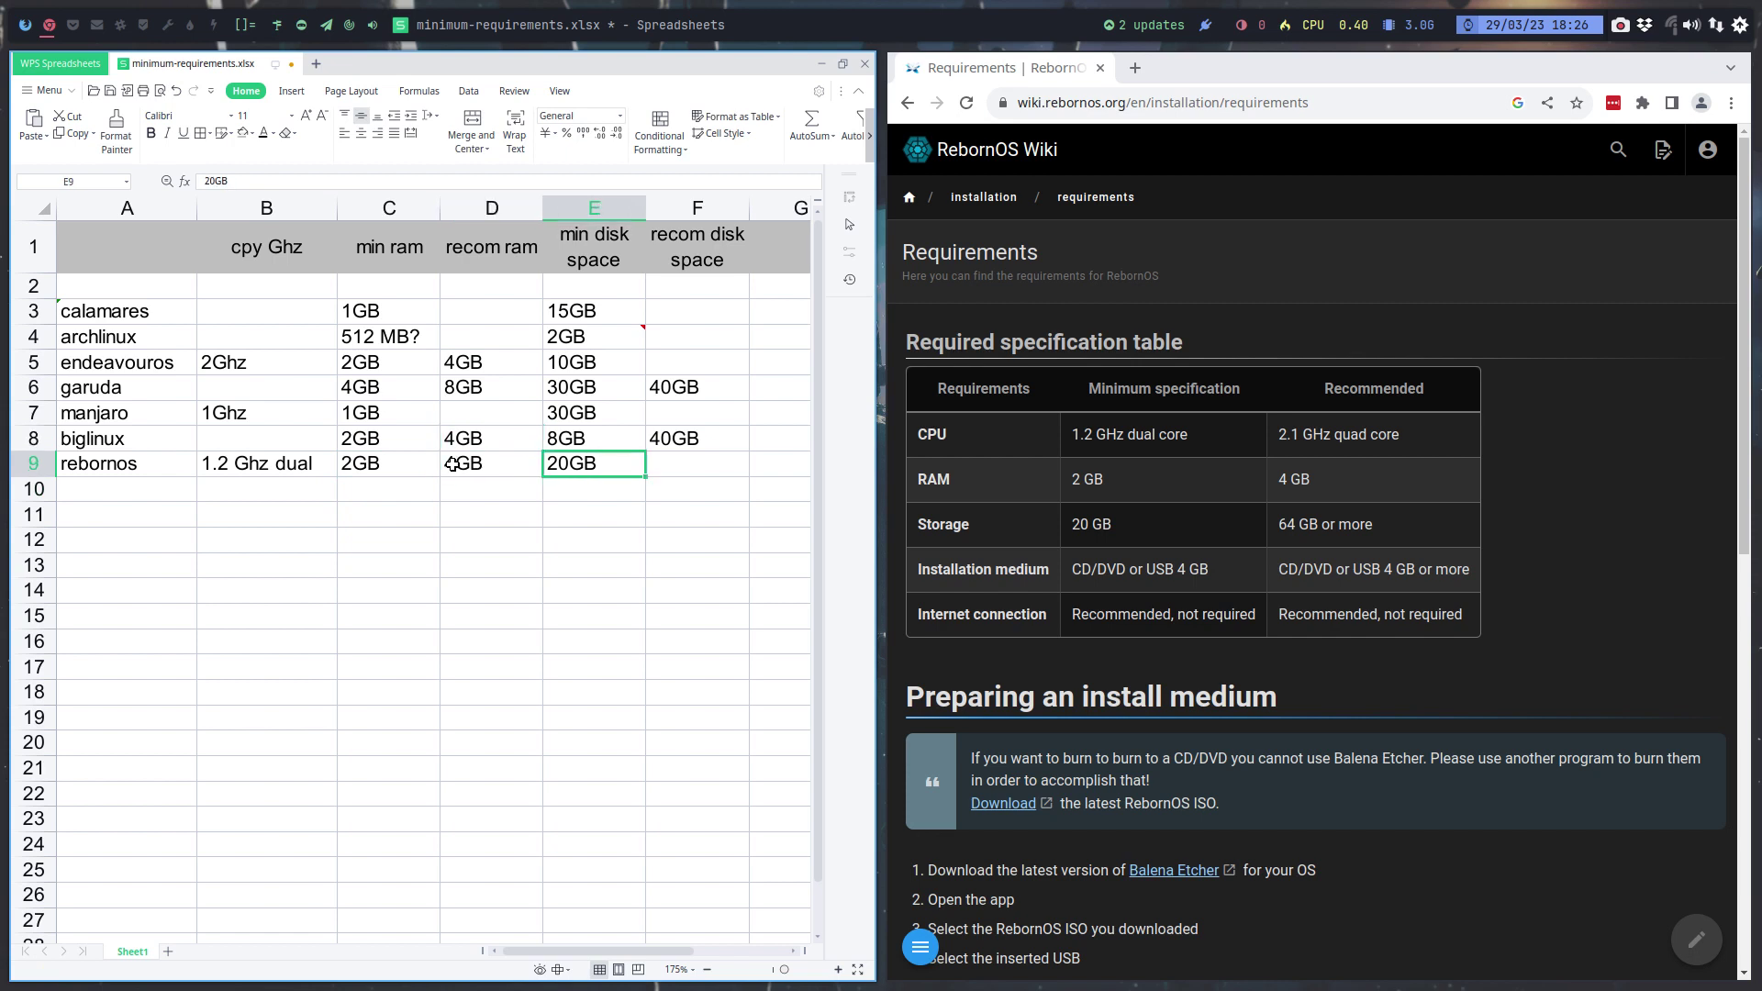
key(Tab)
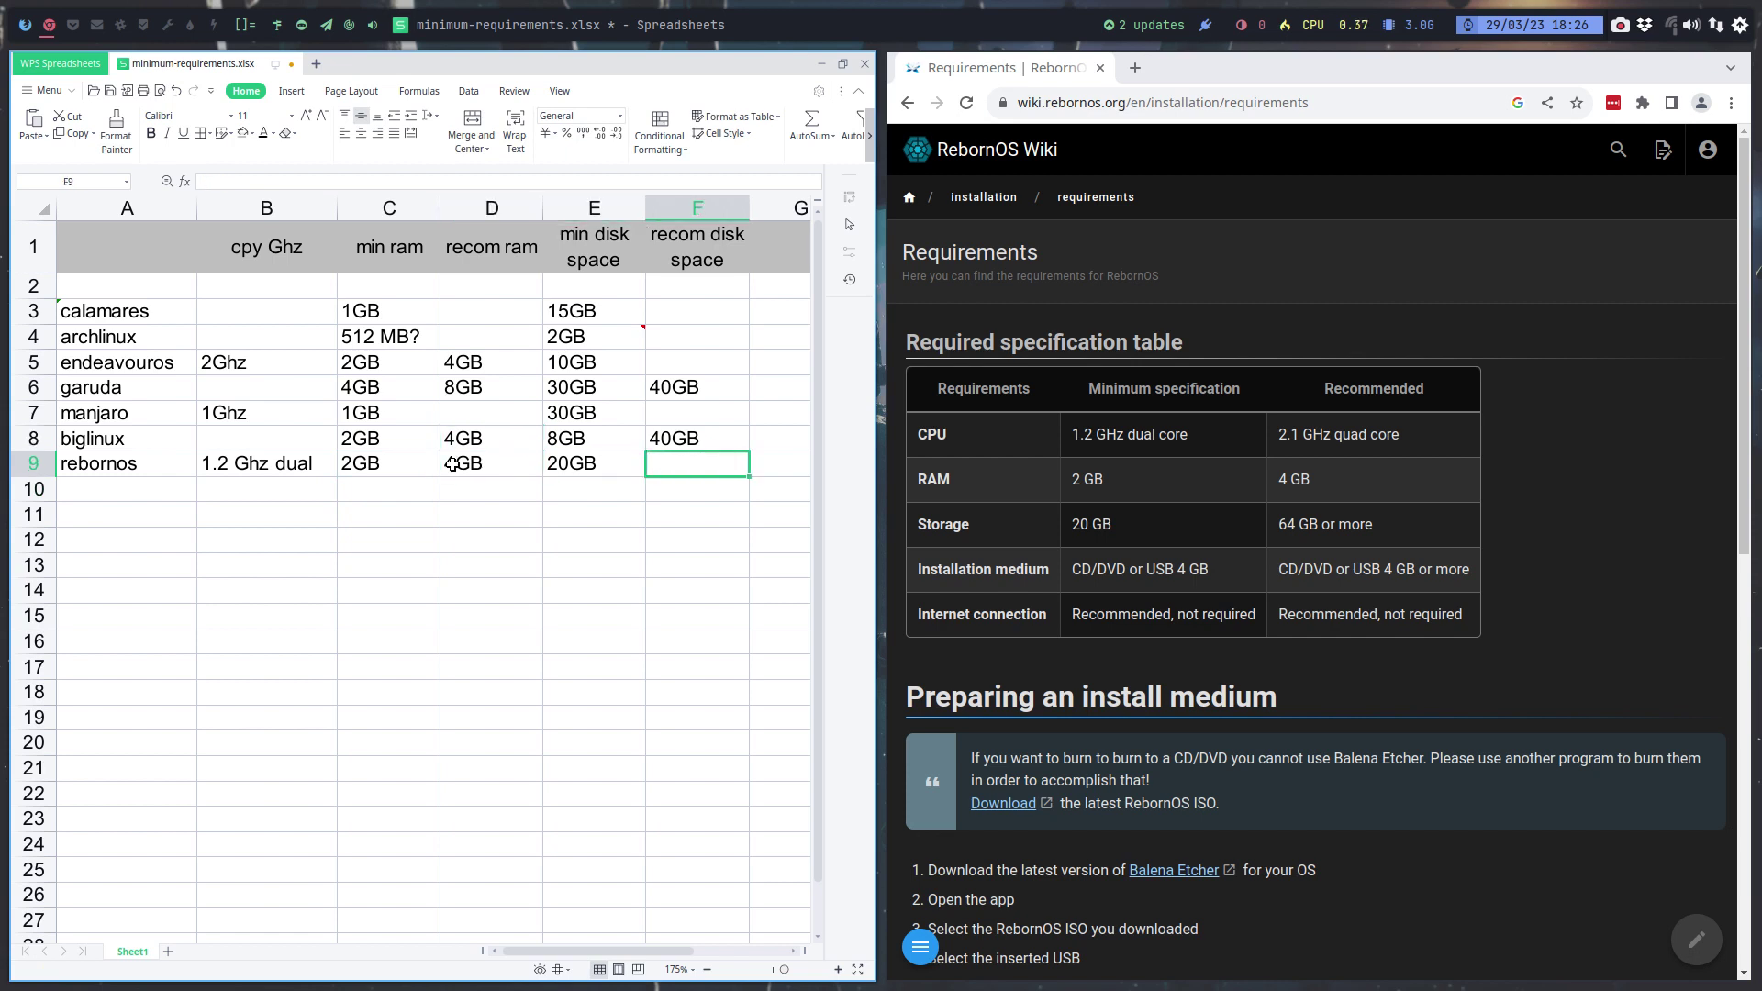
text(64)
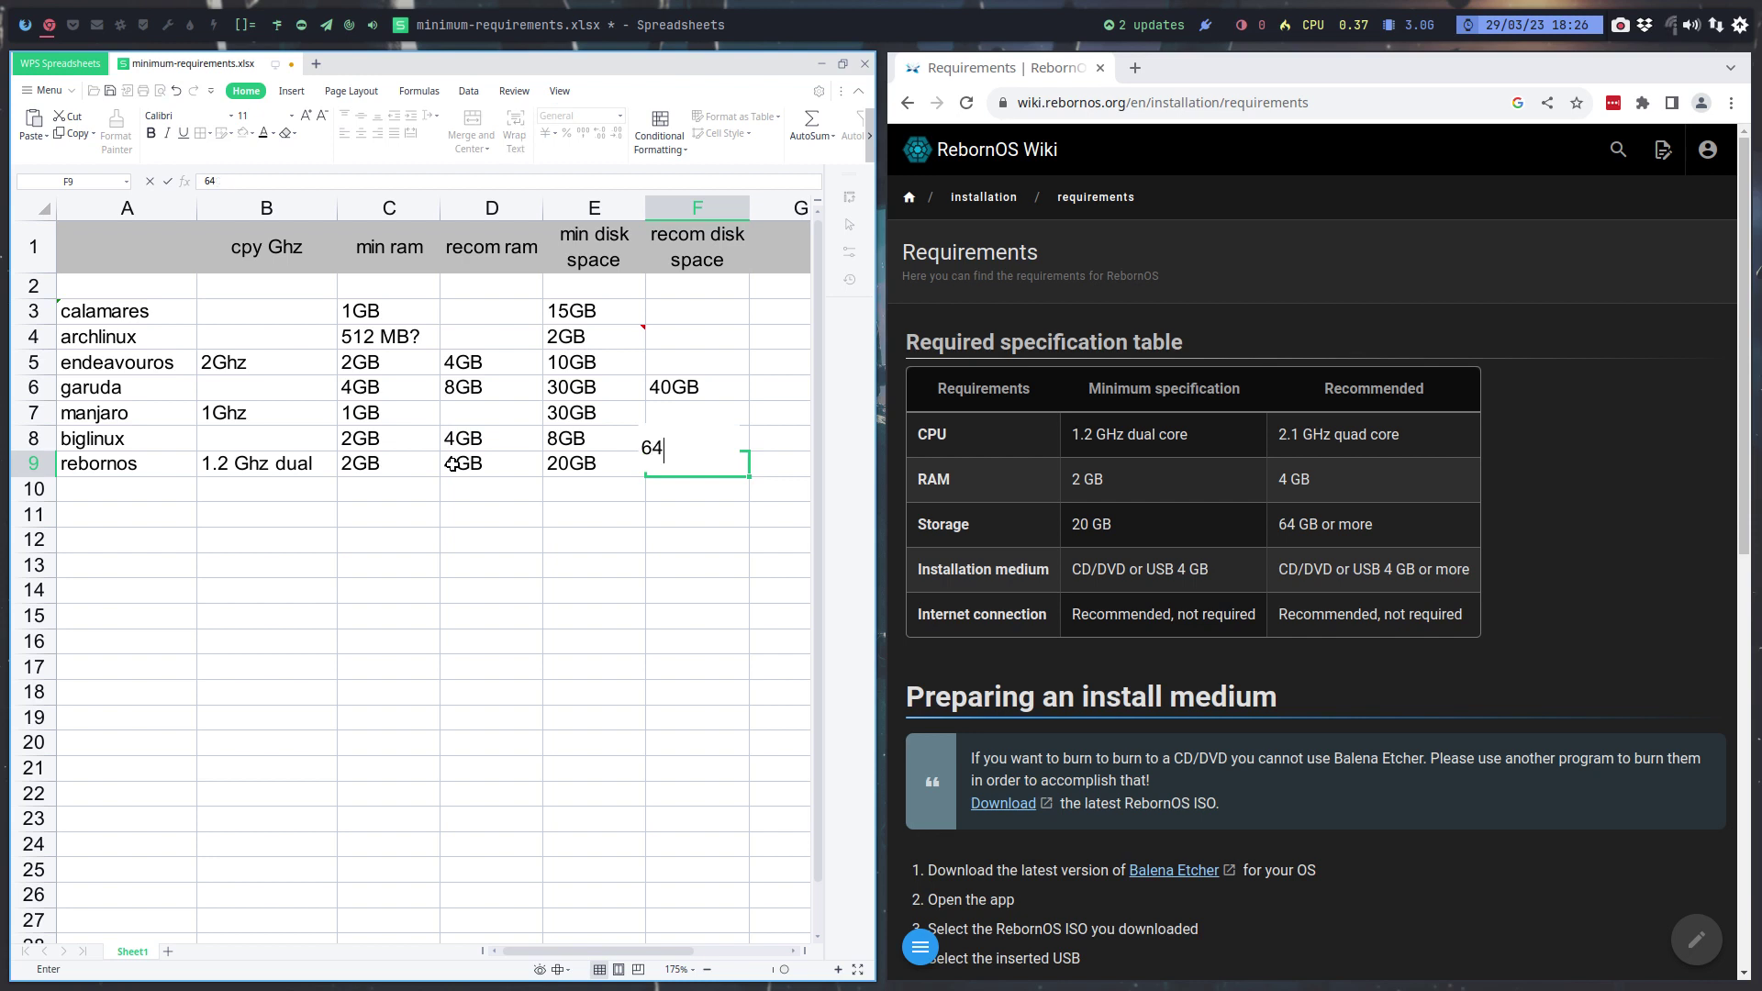
text(+GB)
key(Return)
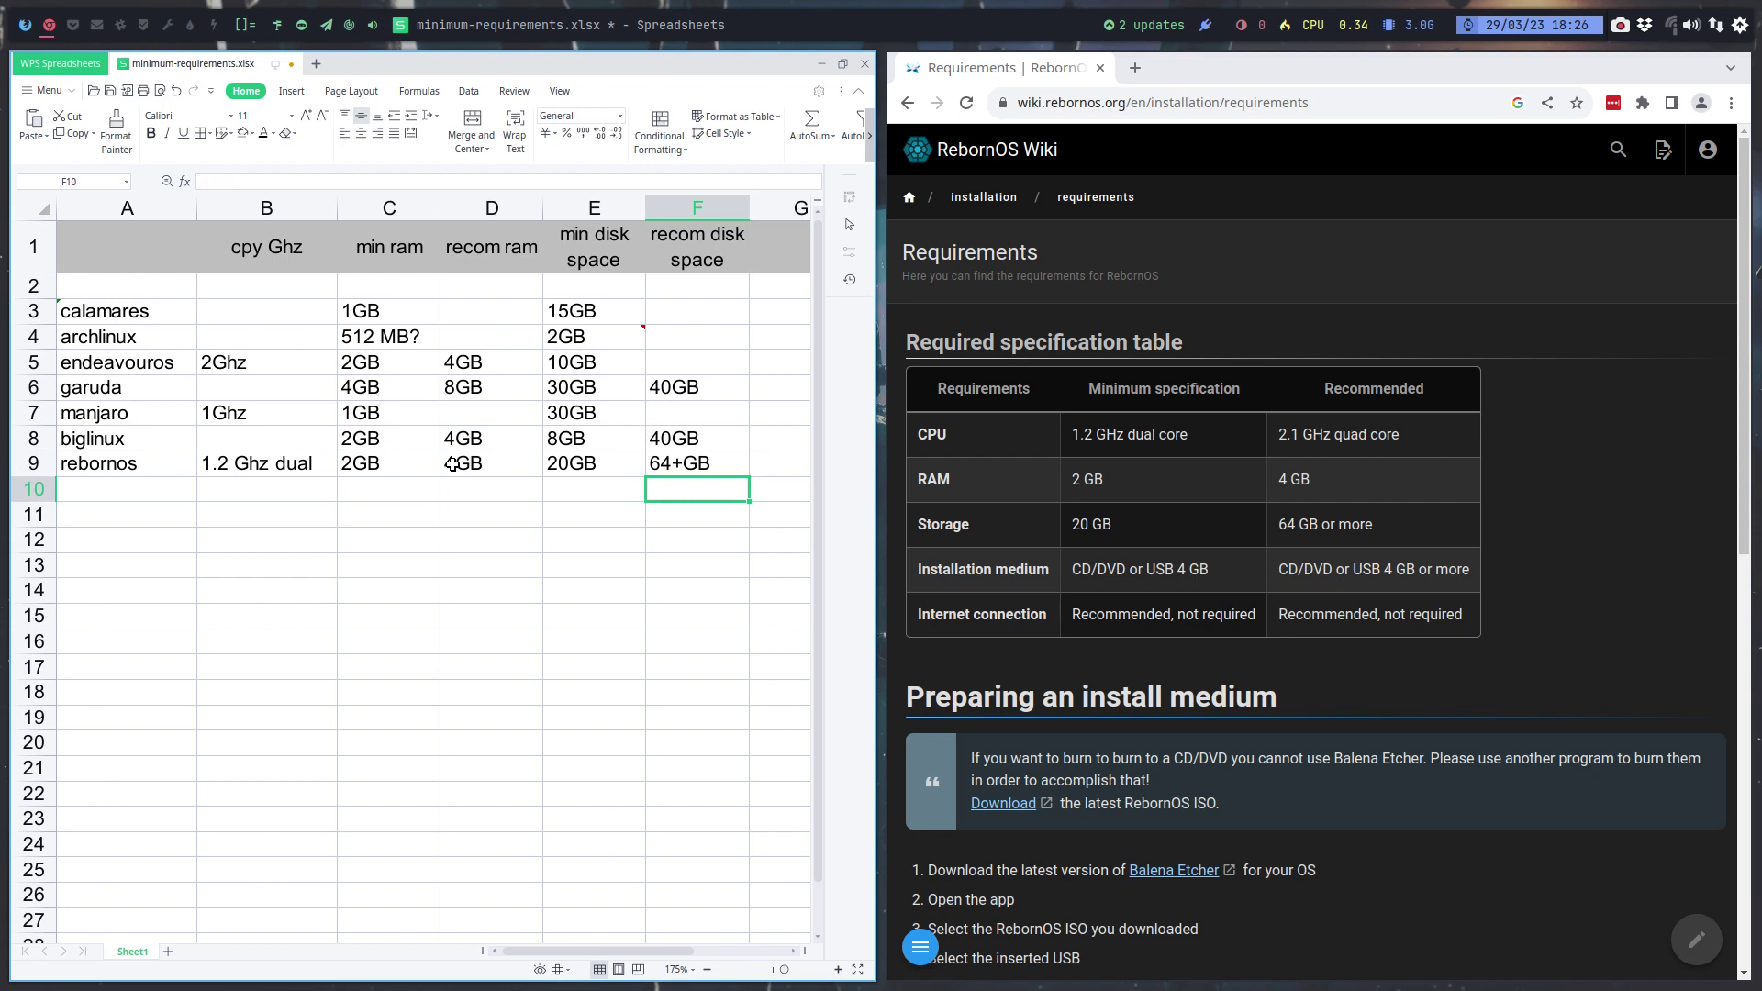
Switch to Chromium, look through the rest of the RebornOS Wiki page, and return to the search results with rebornos selected in the query
click(930, 226)
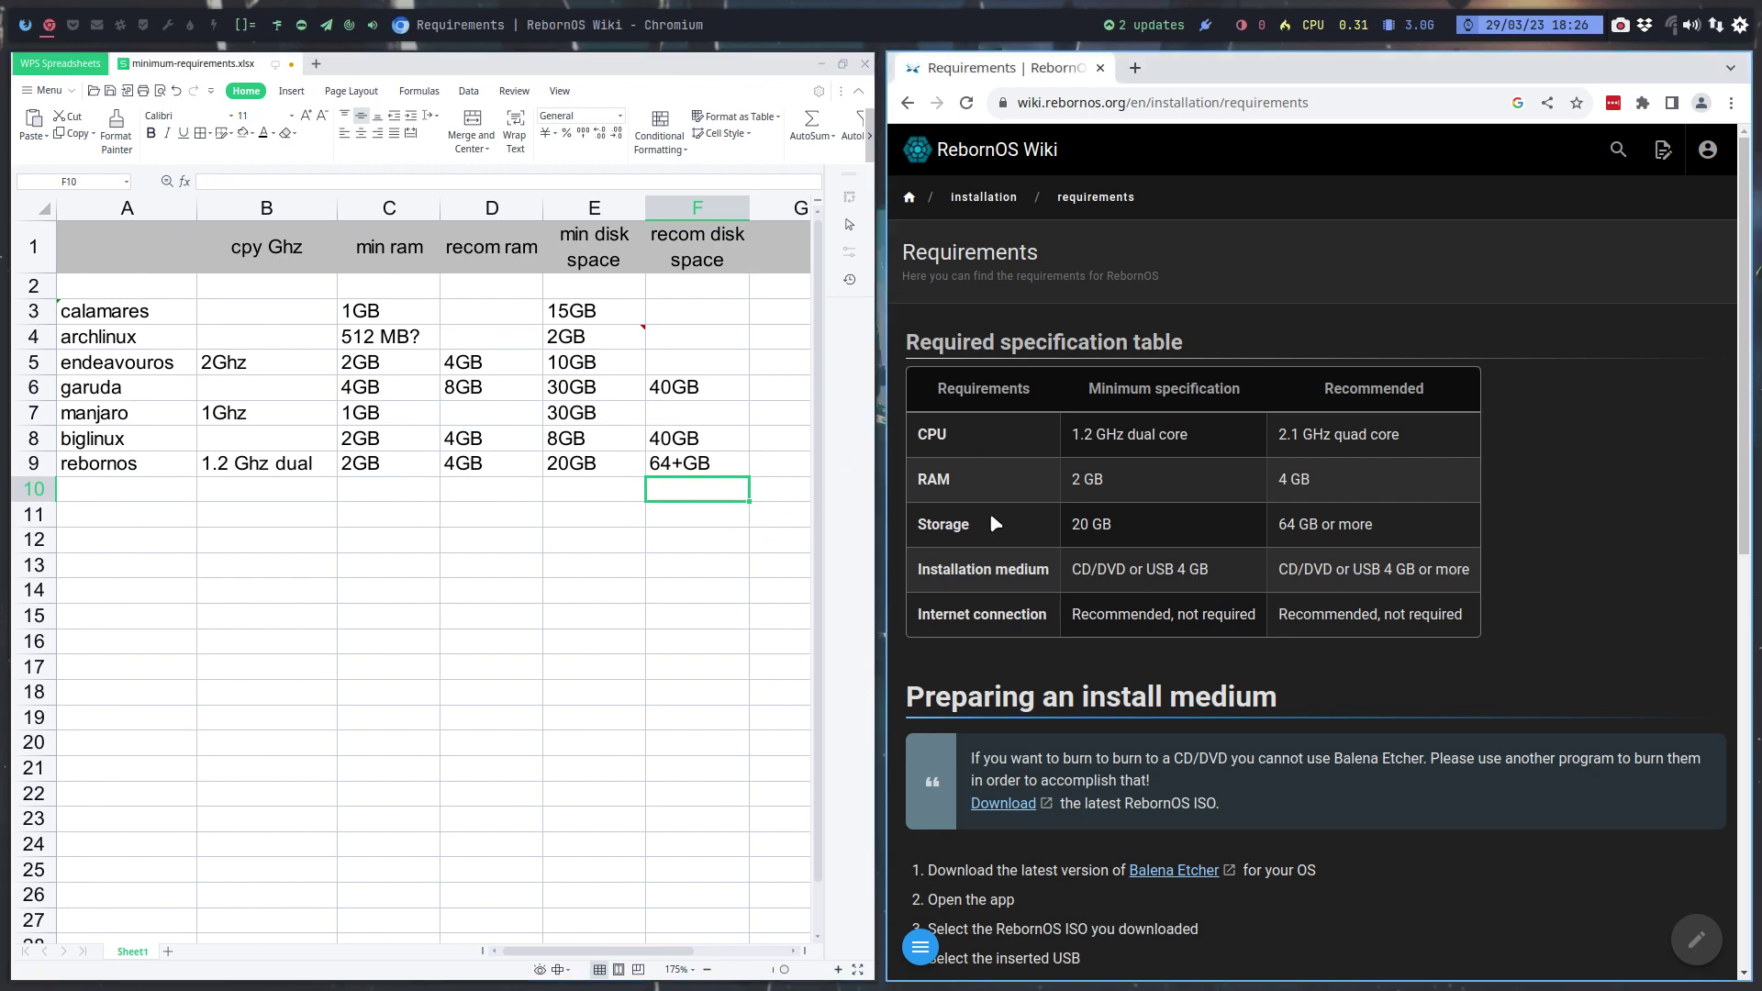
scroll(991, 516, down, 6)
scroll(991, 516, down, 2)
click(867, 128)
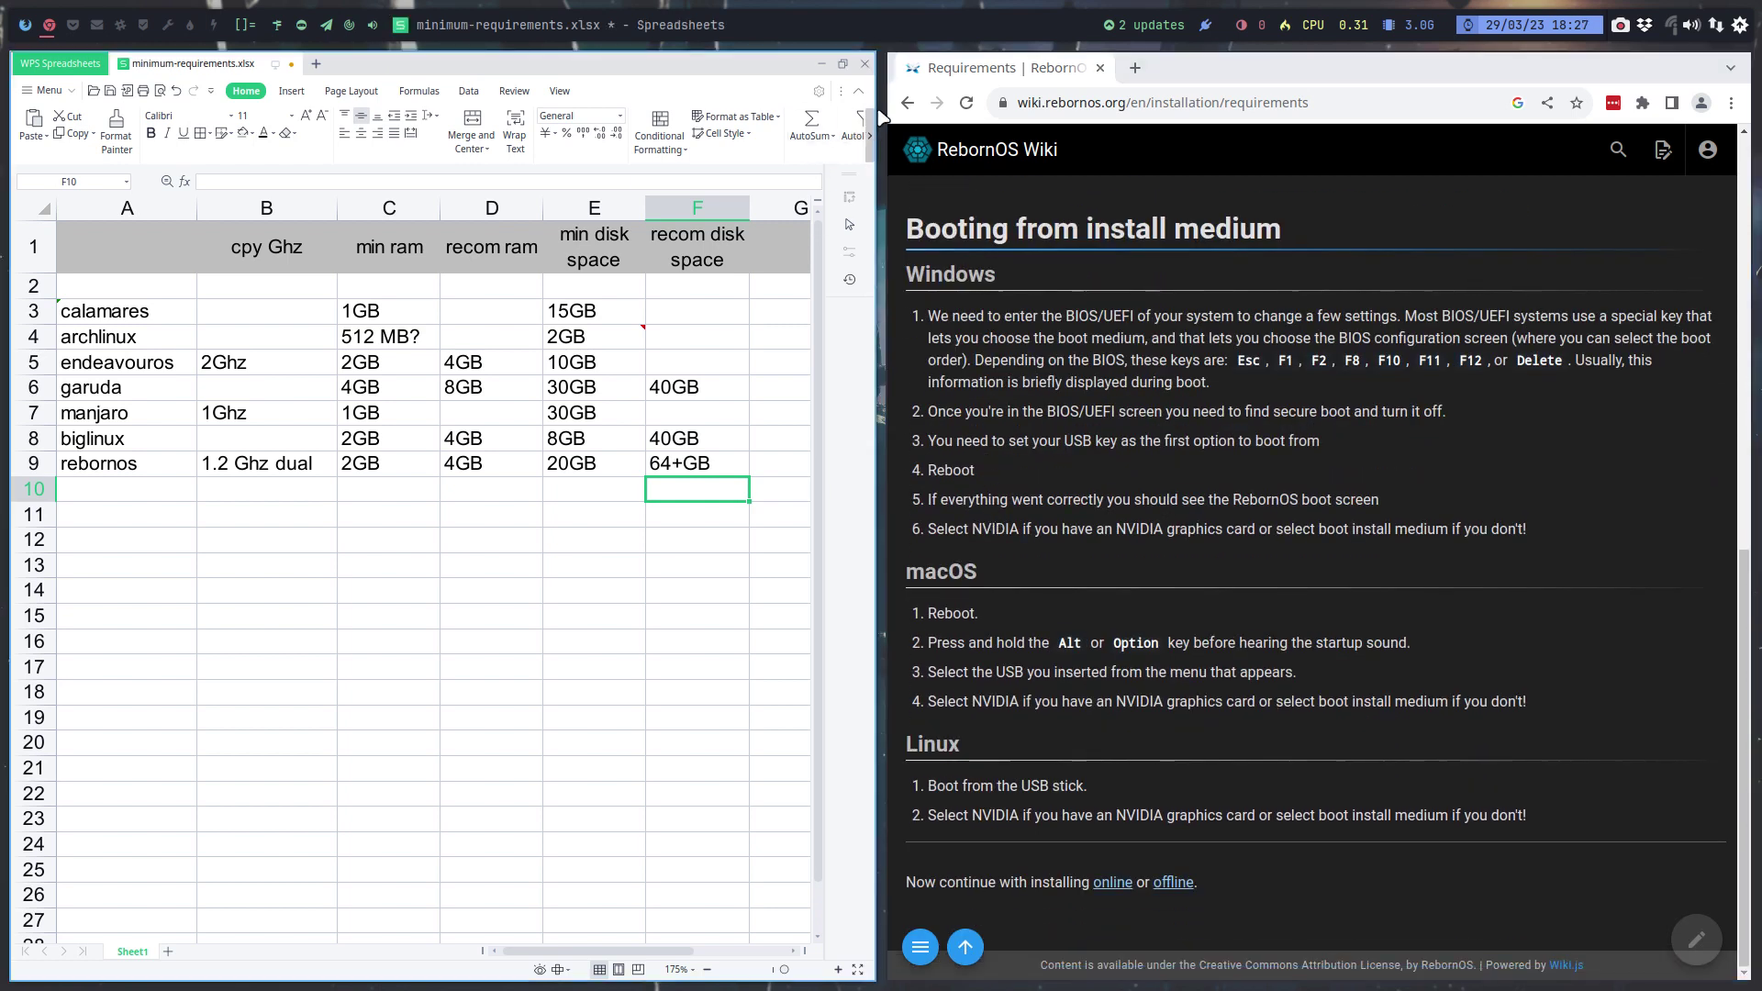
click(907, 102)
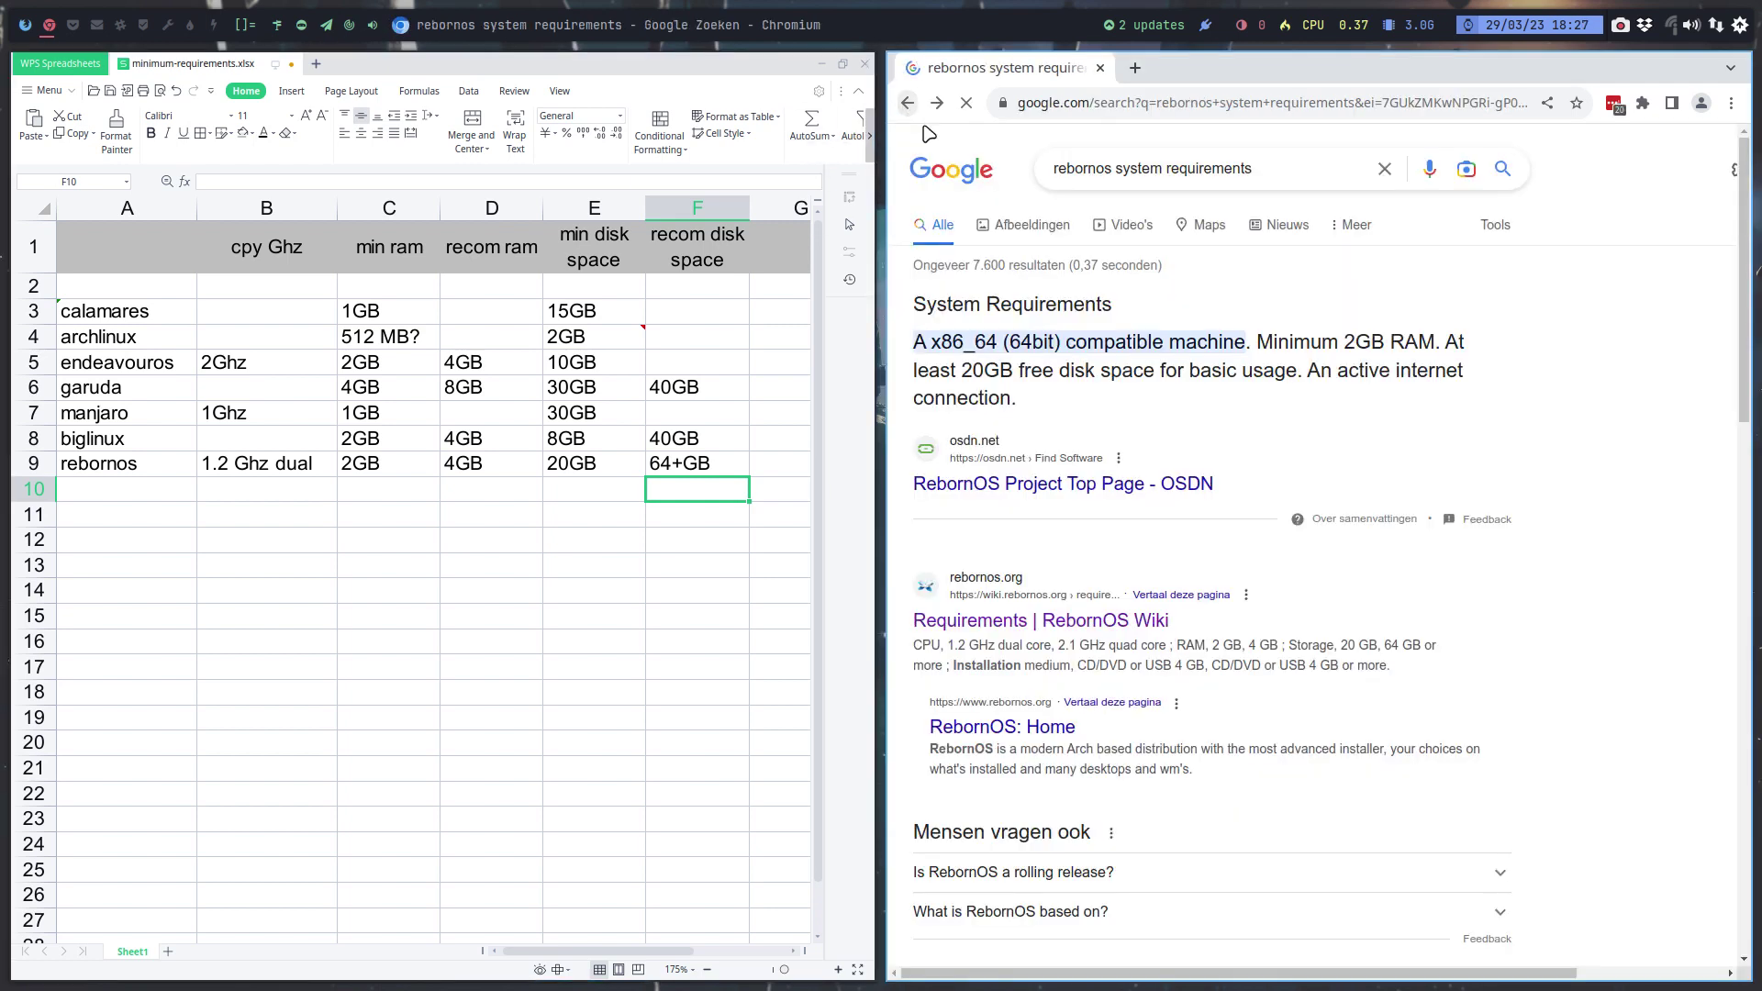
double_click(1071, 173)
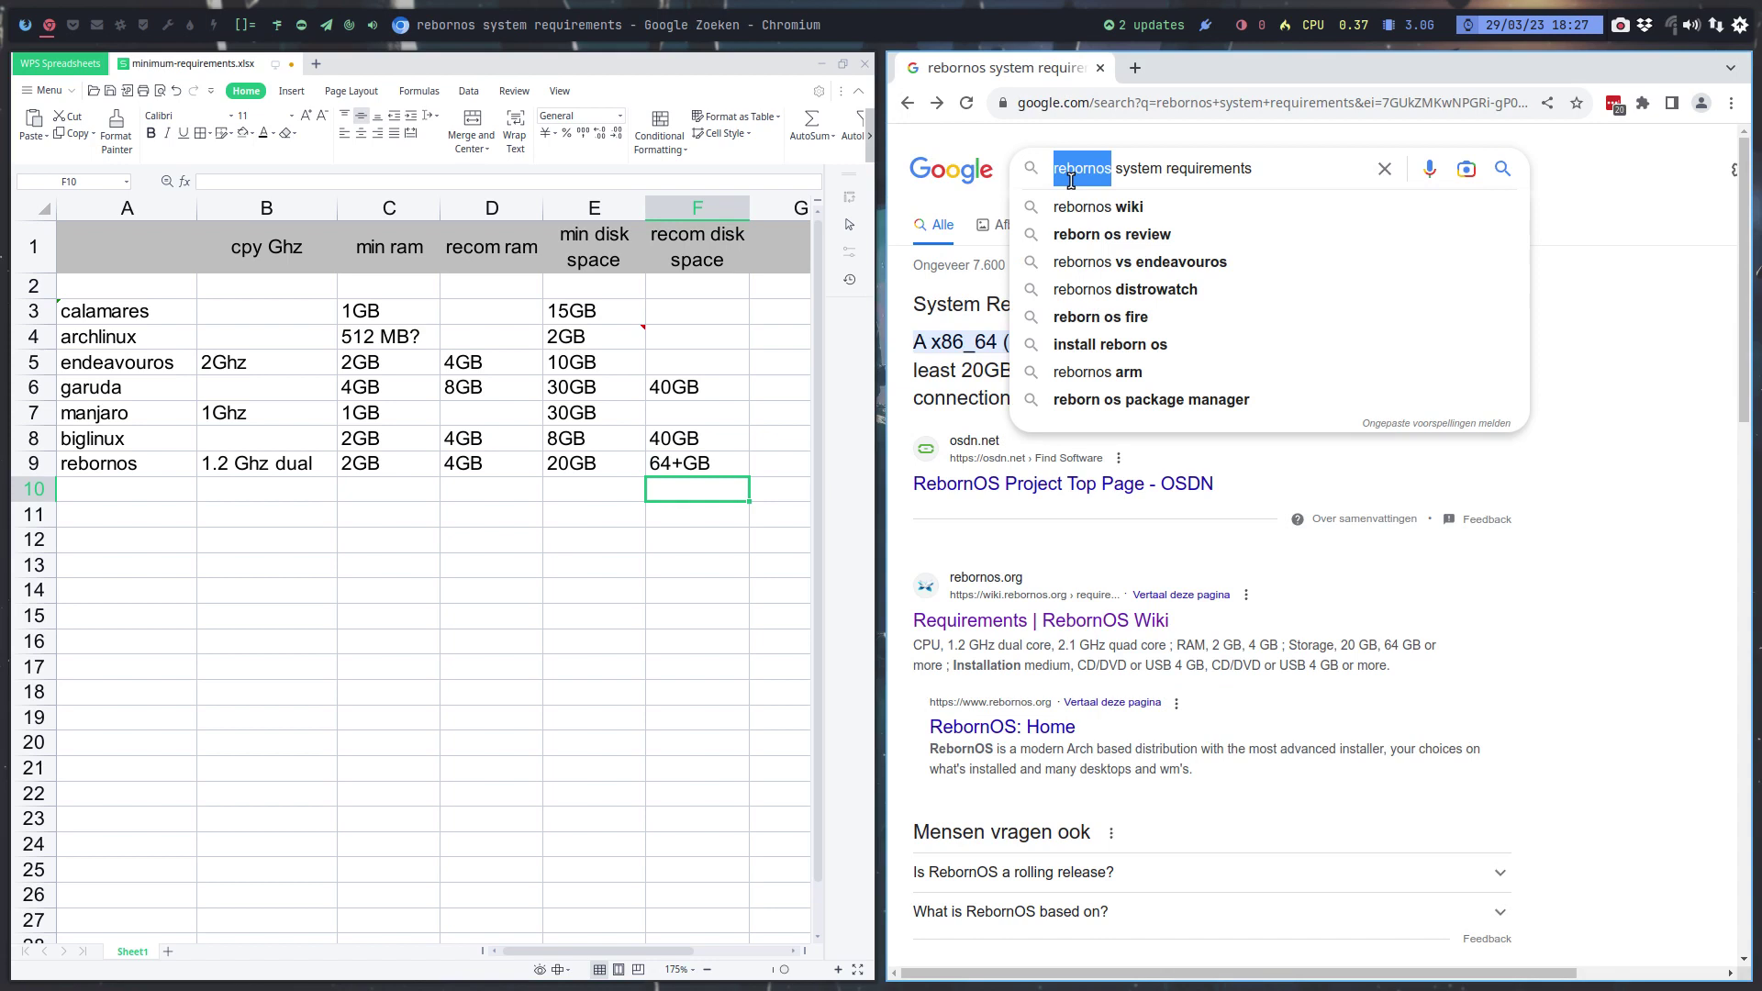
Change the search query to archcraft system requirements and run the search
text(archcra)
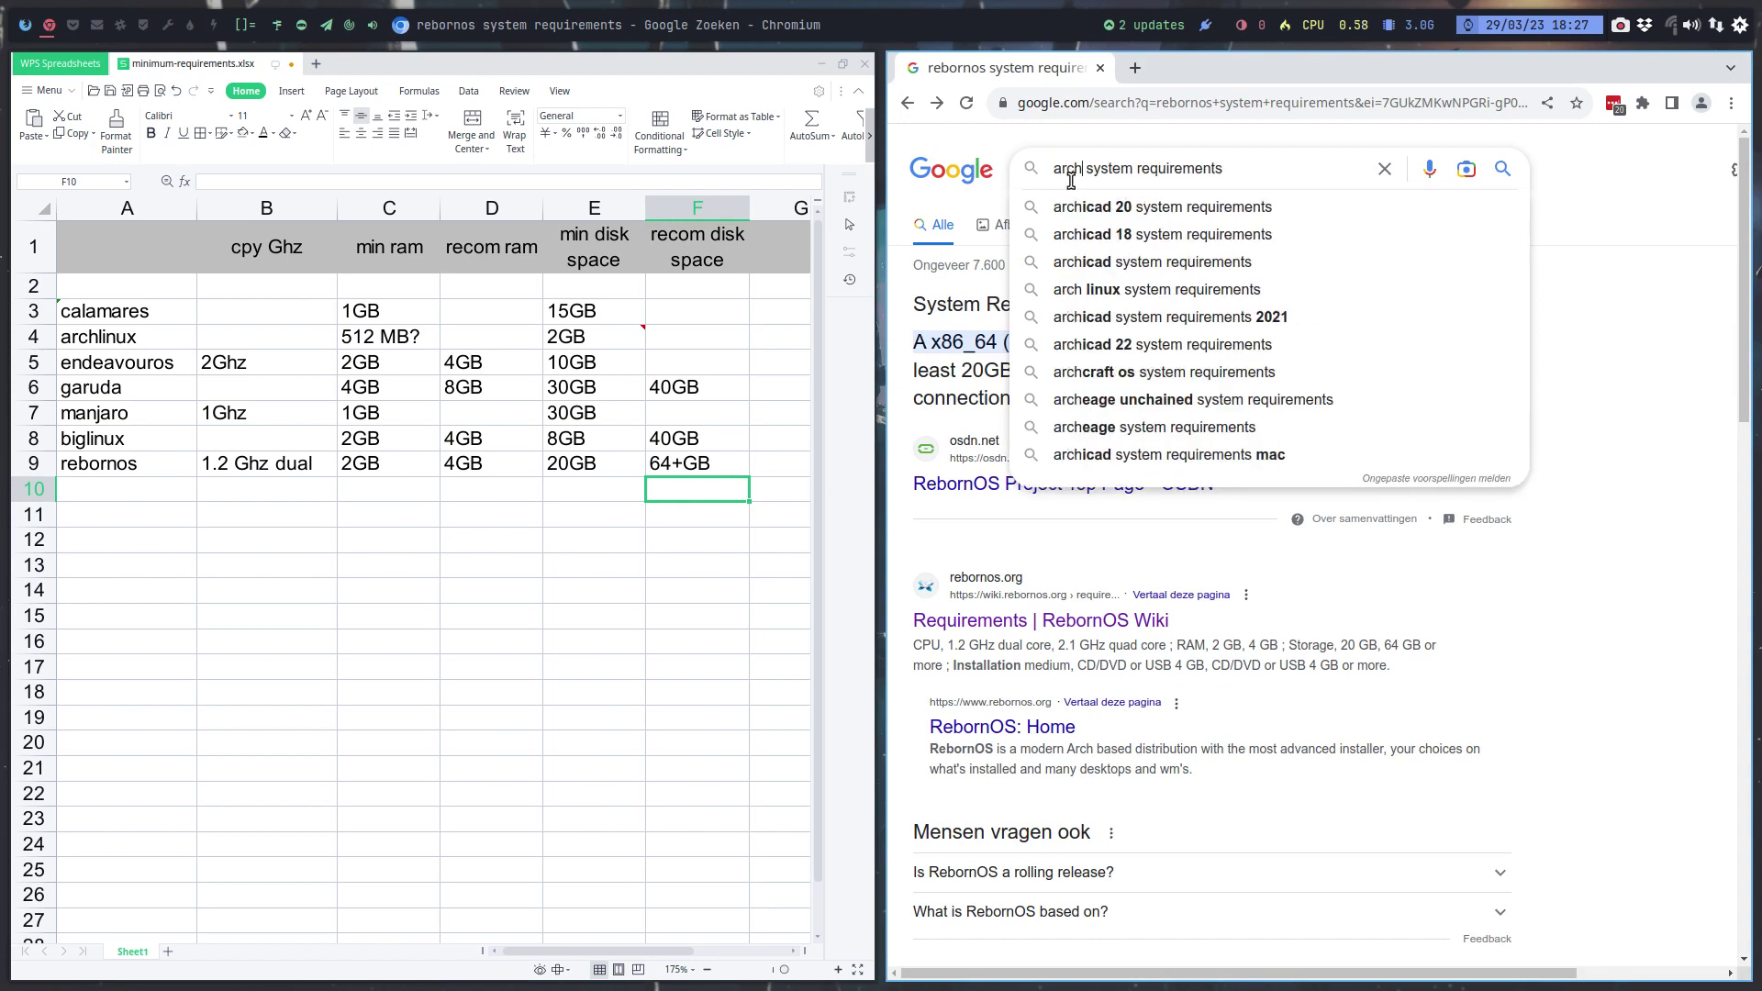
text(ft)
key(Return)
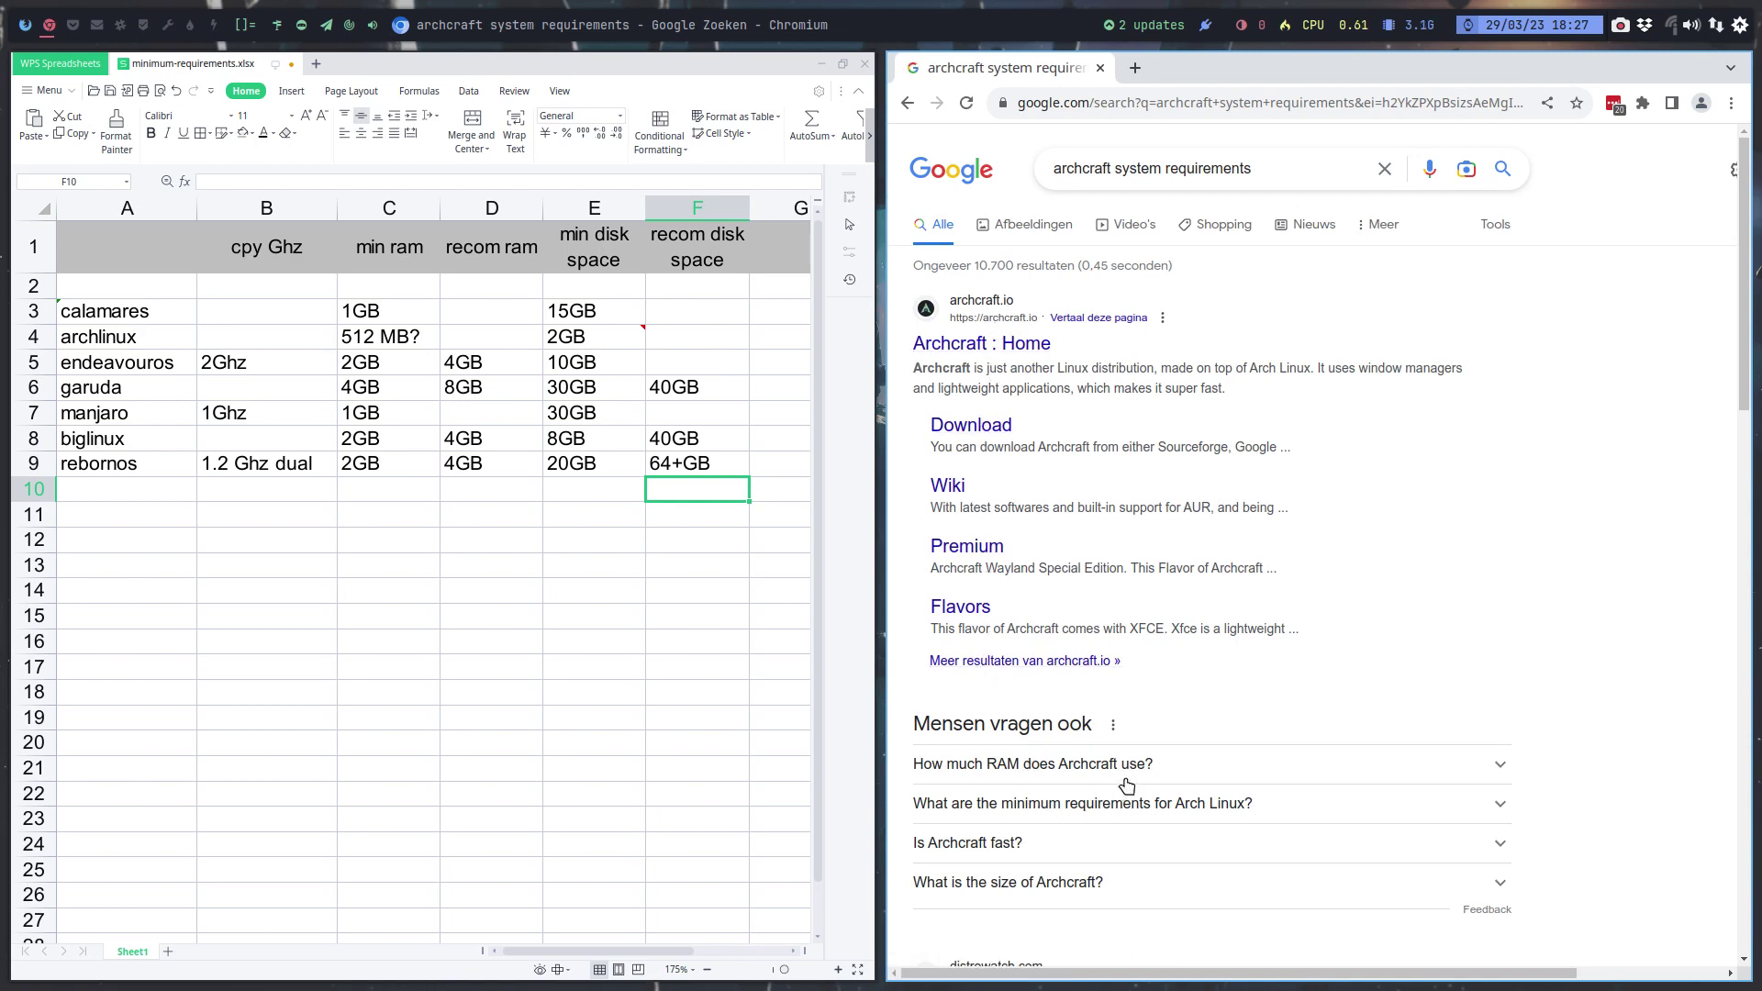
Look through the archcraft search results for hardware requirements, expanding the question about the minimum requirements for Arch Linux
scroll(1122, 798, down, 5)
scroll(1112, 642, down, 2)
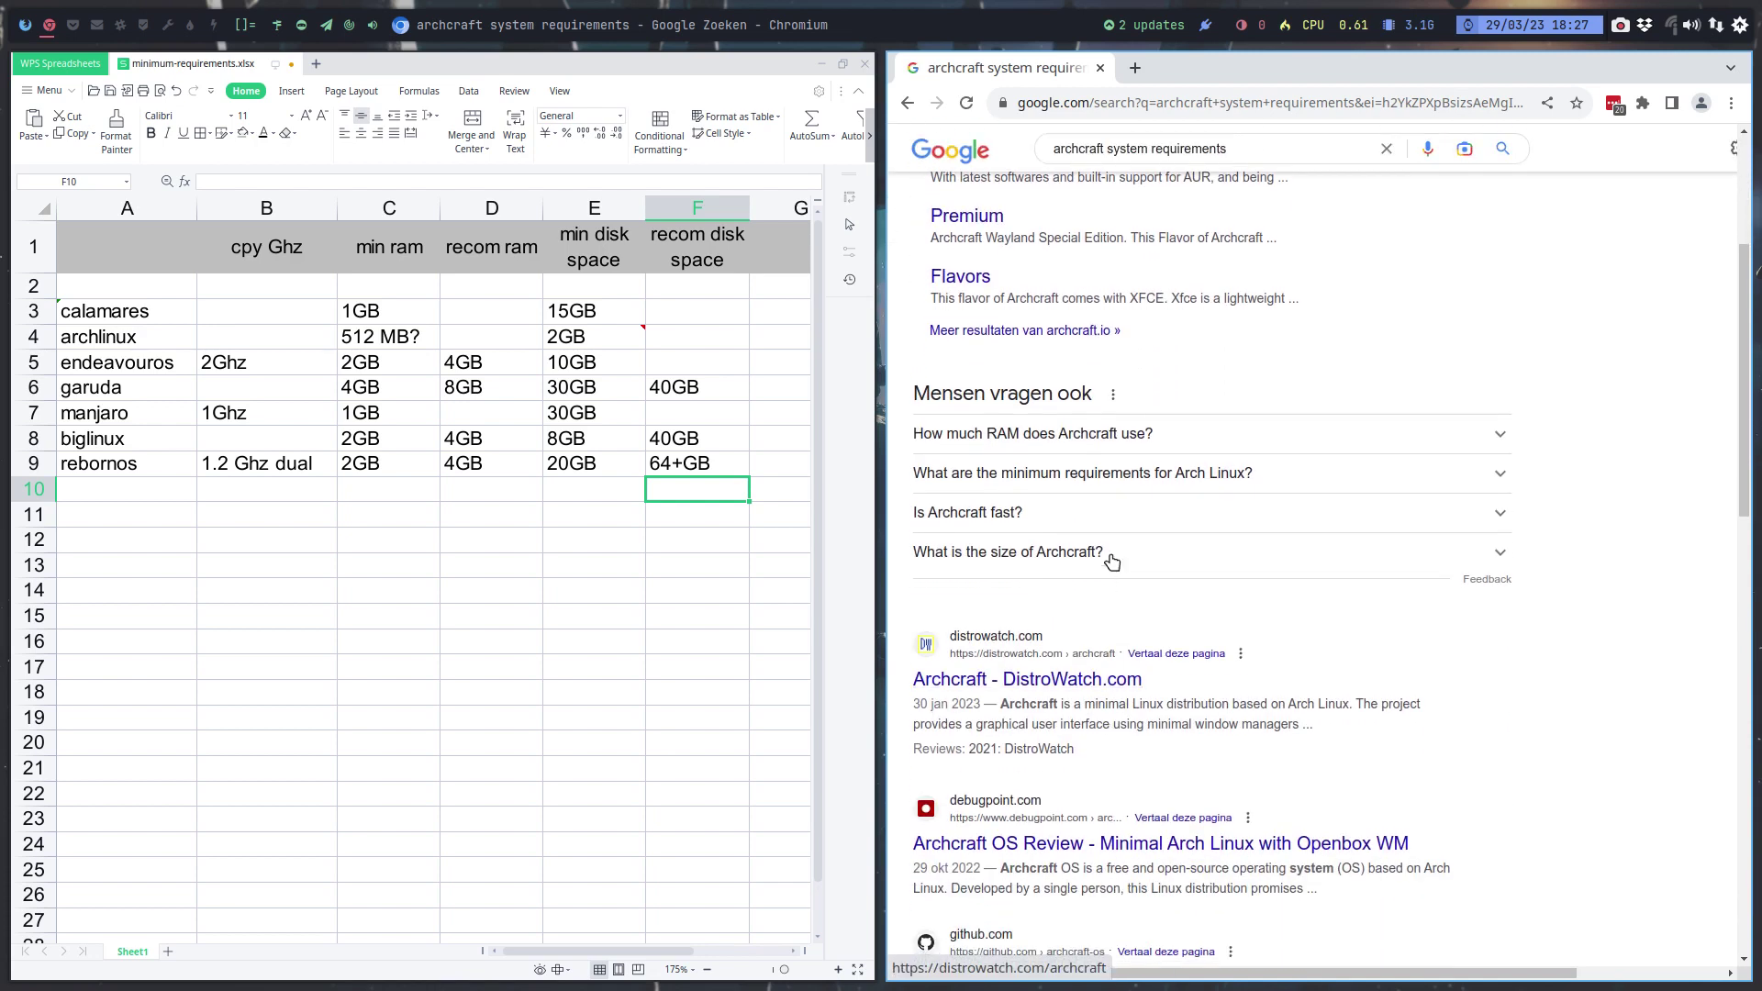
click(1161, 479)
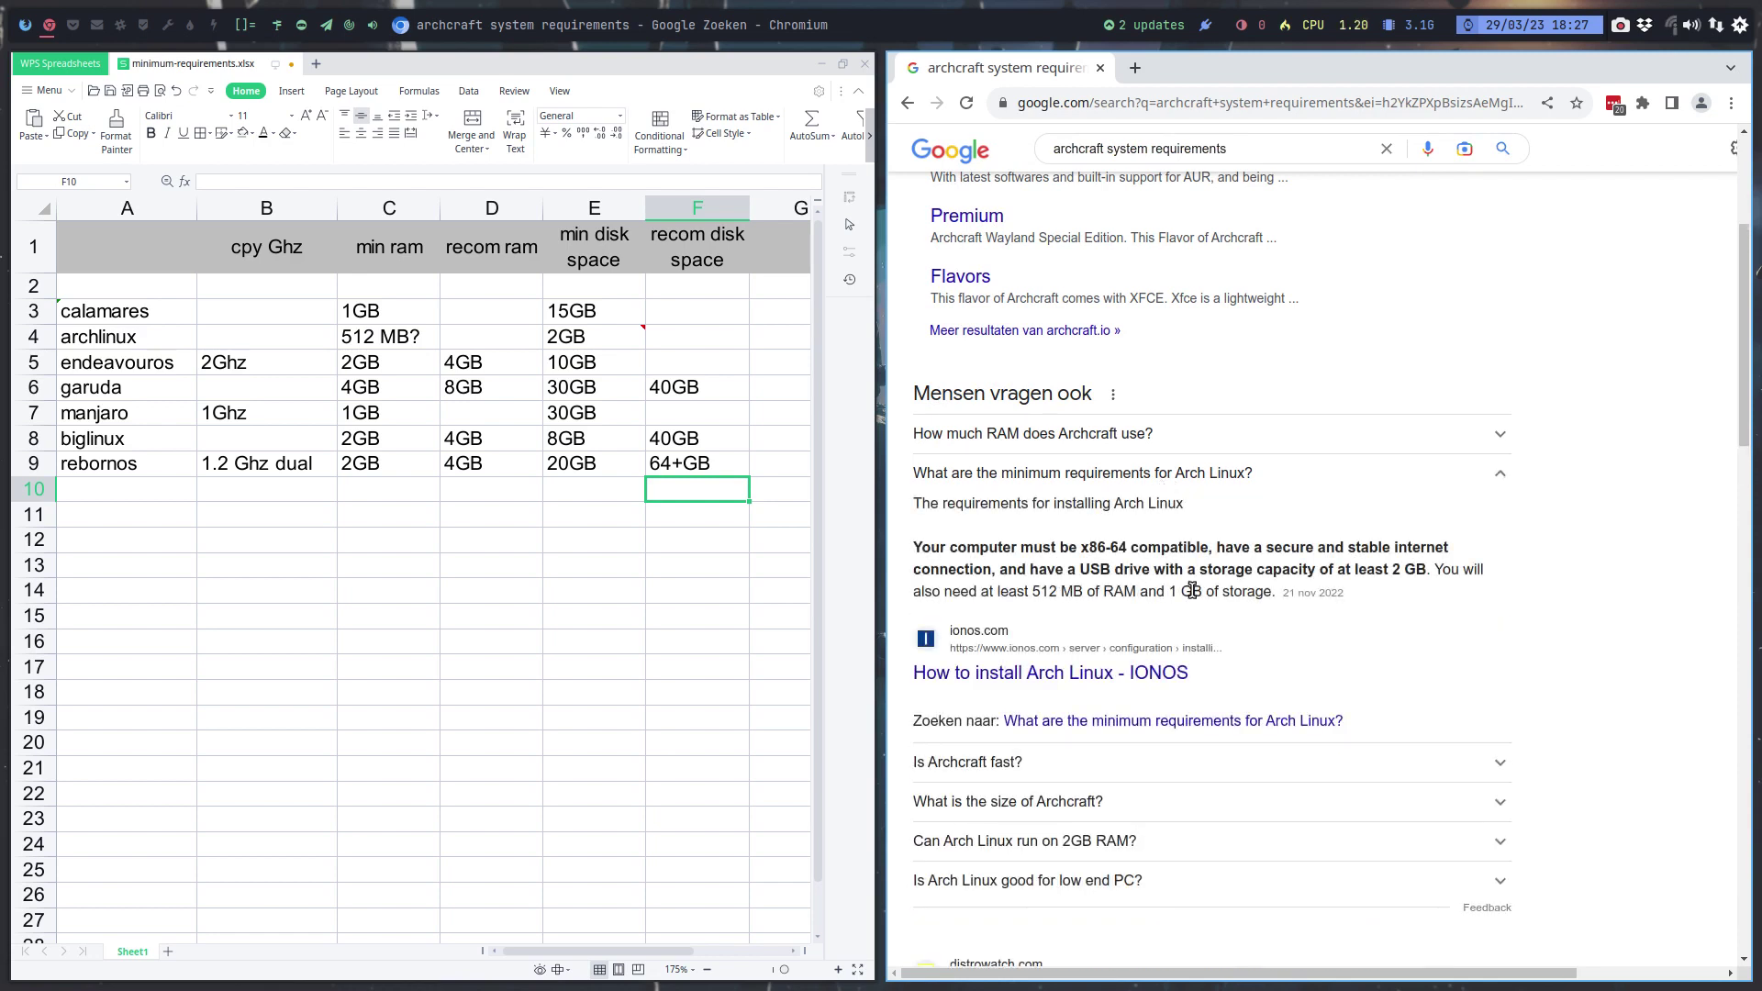
scroll(1186, 592, down, 2)
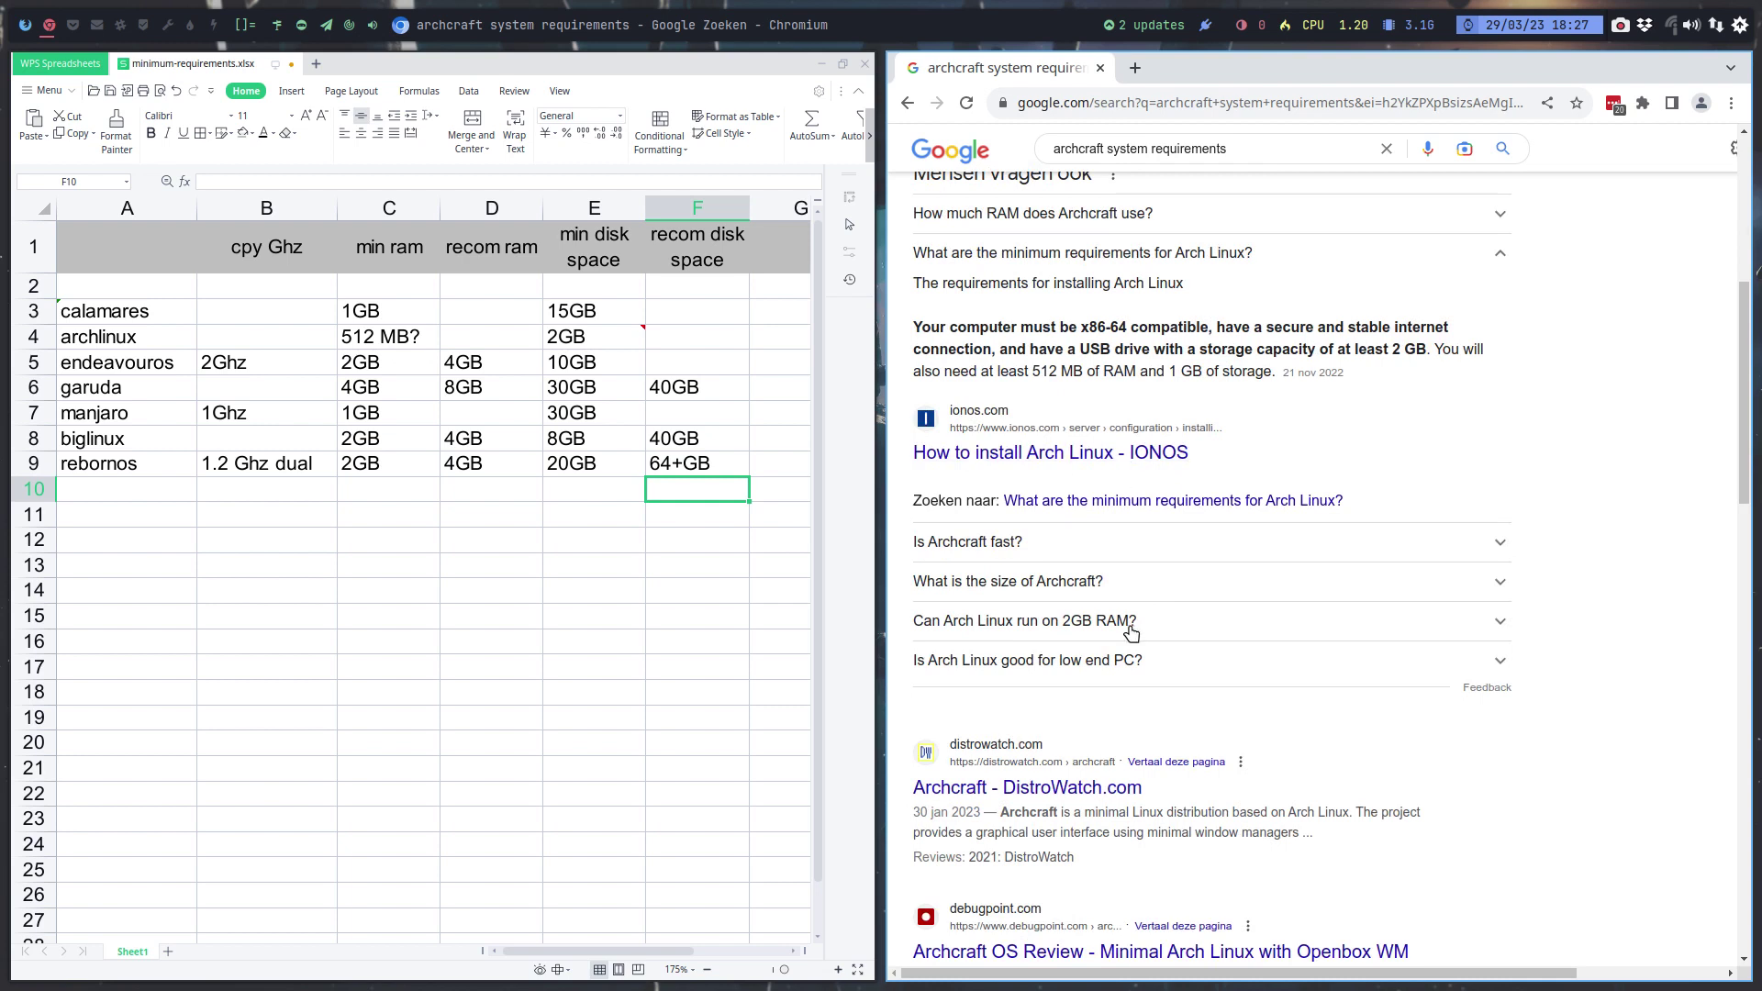
scroll(1131, 628, down, 5)
scroll(1138, 606, down, 3)
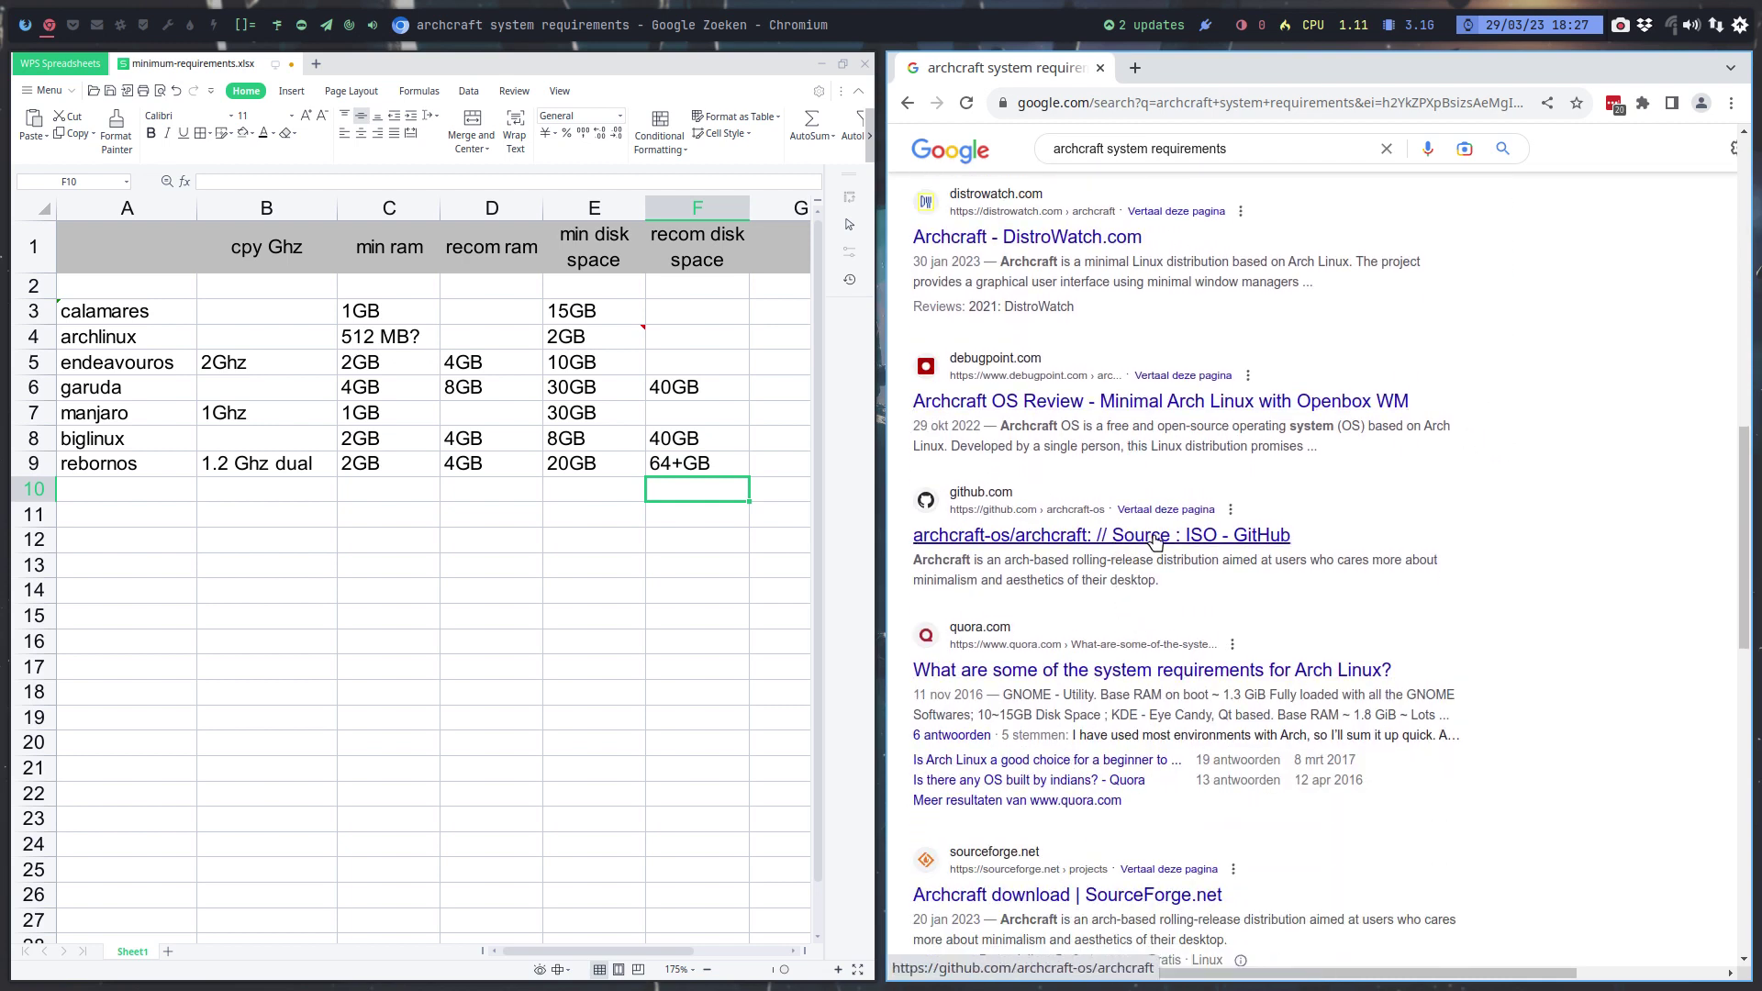
scroll(1151, 545, down, 4)
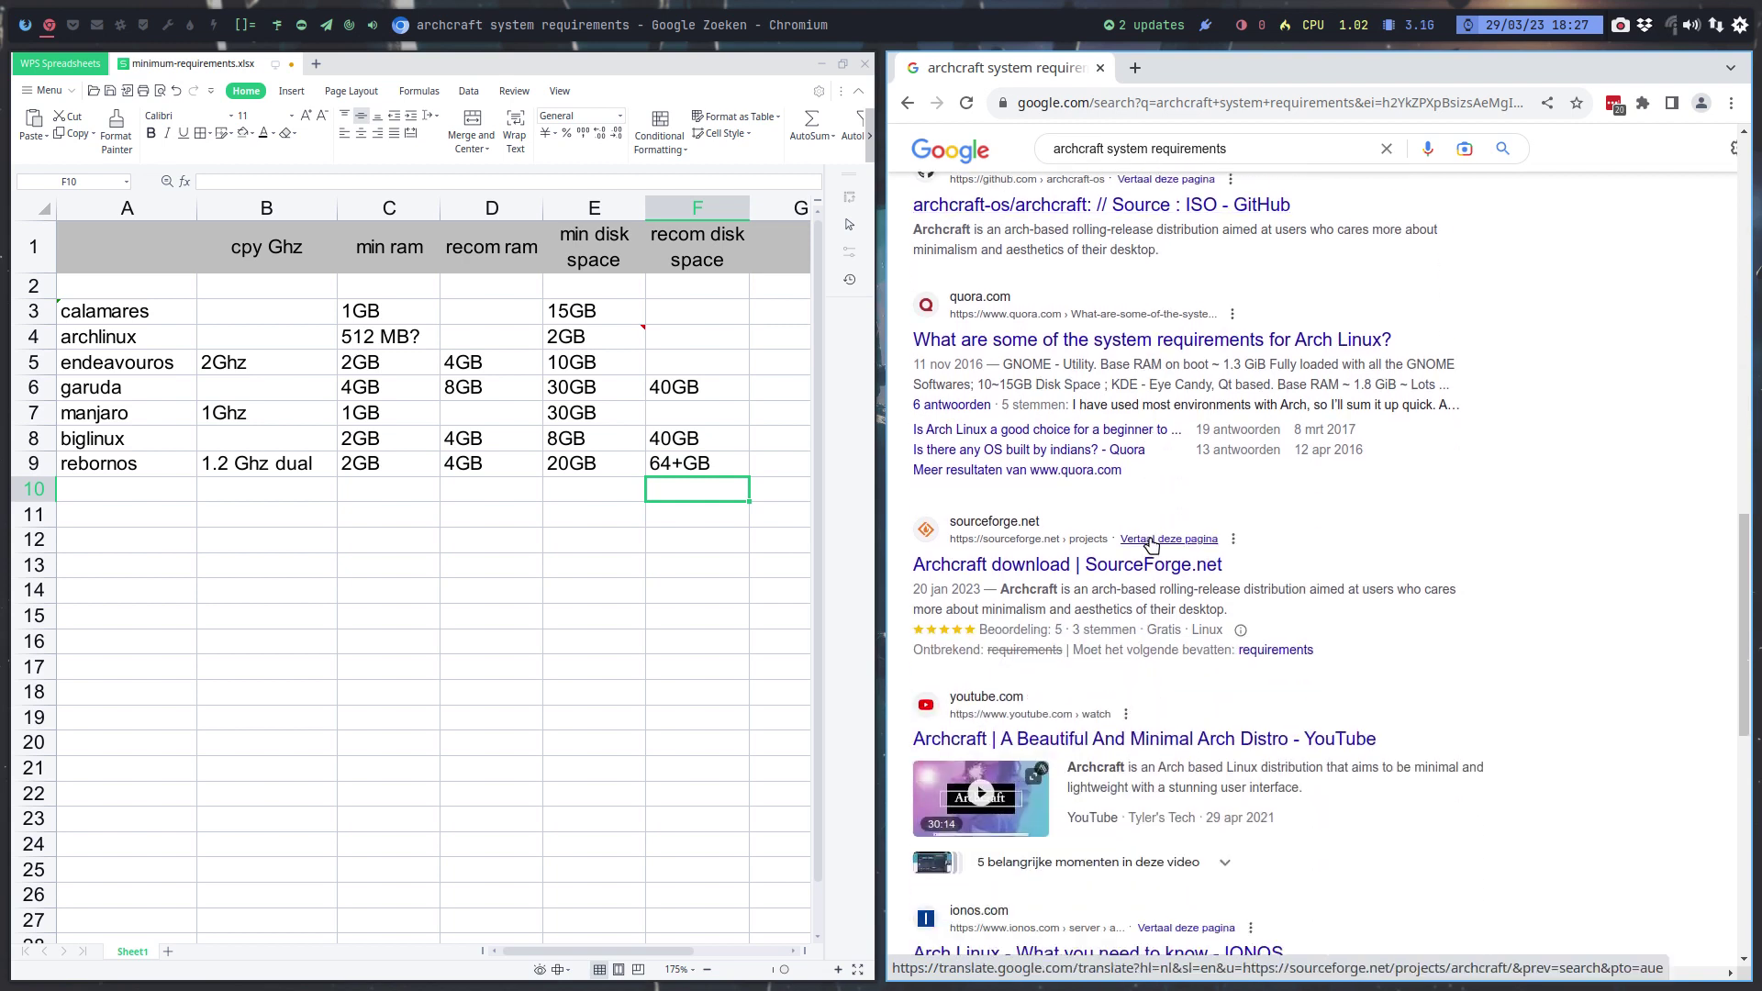
scroll(1151, 545, down, 4)
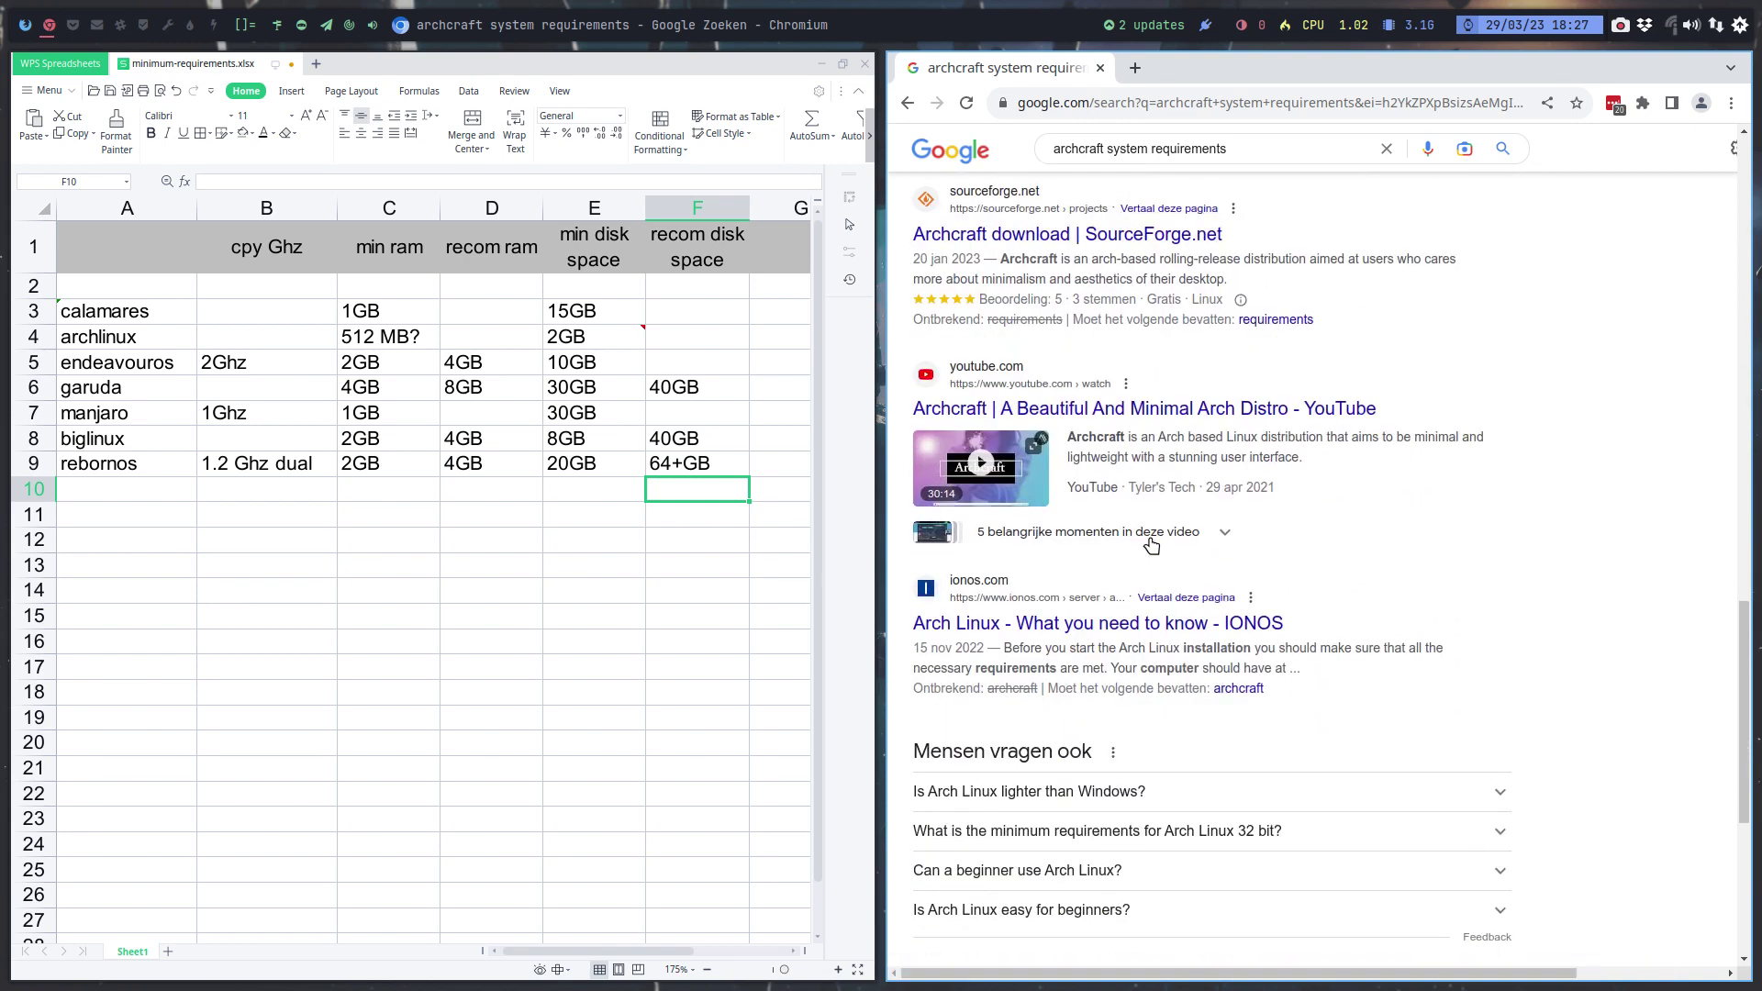
scroll(1151, 546, down, 4)
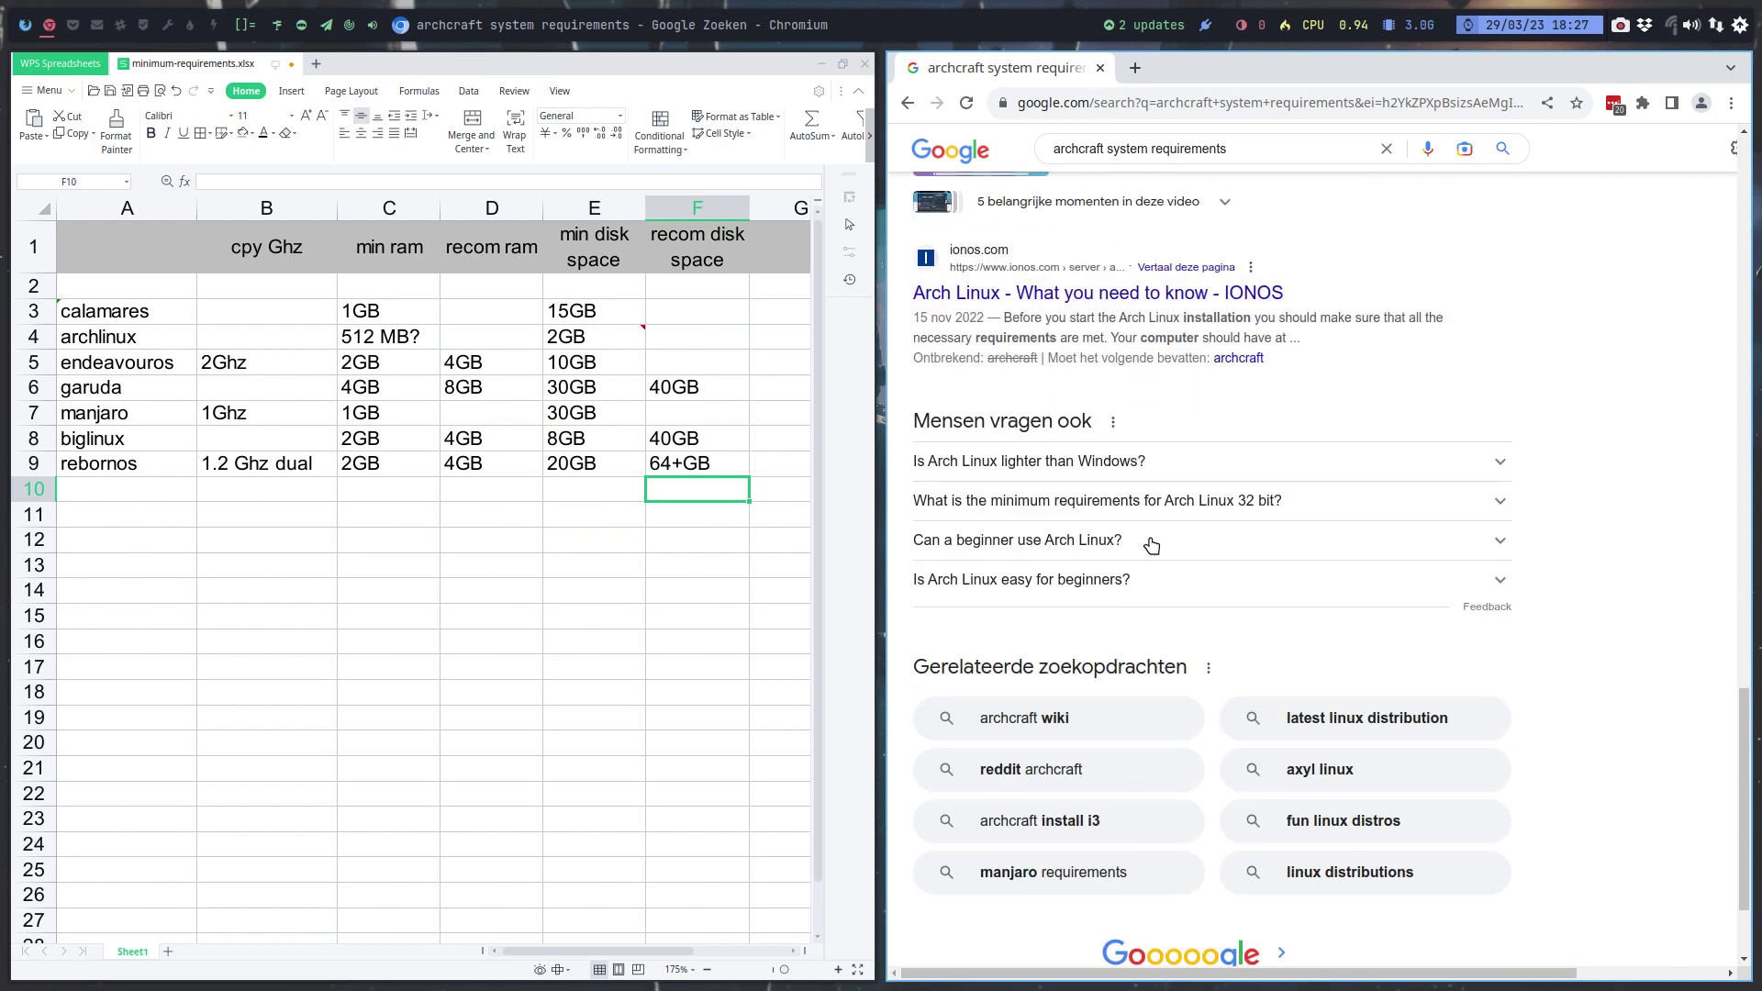
scroll(1151, 545, up, 15)
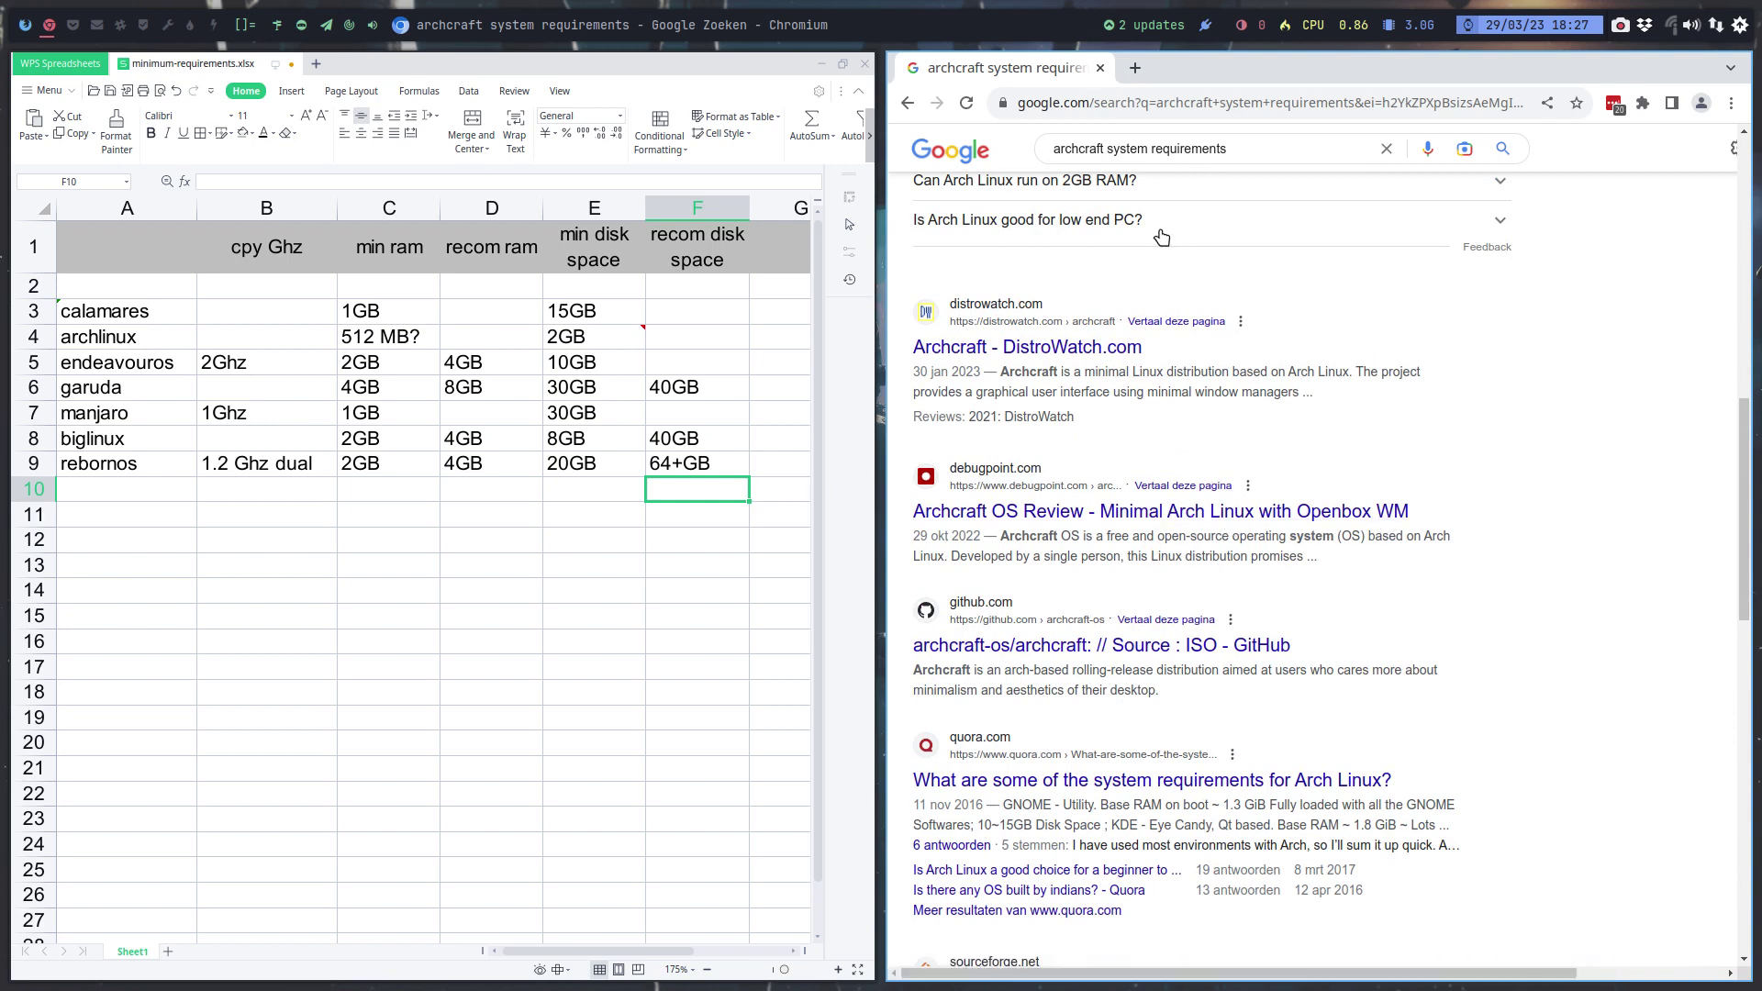
scroll(1161, 237, up, 2)
scroll(1161, 237, up, 10)
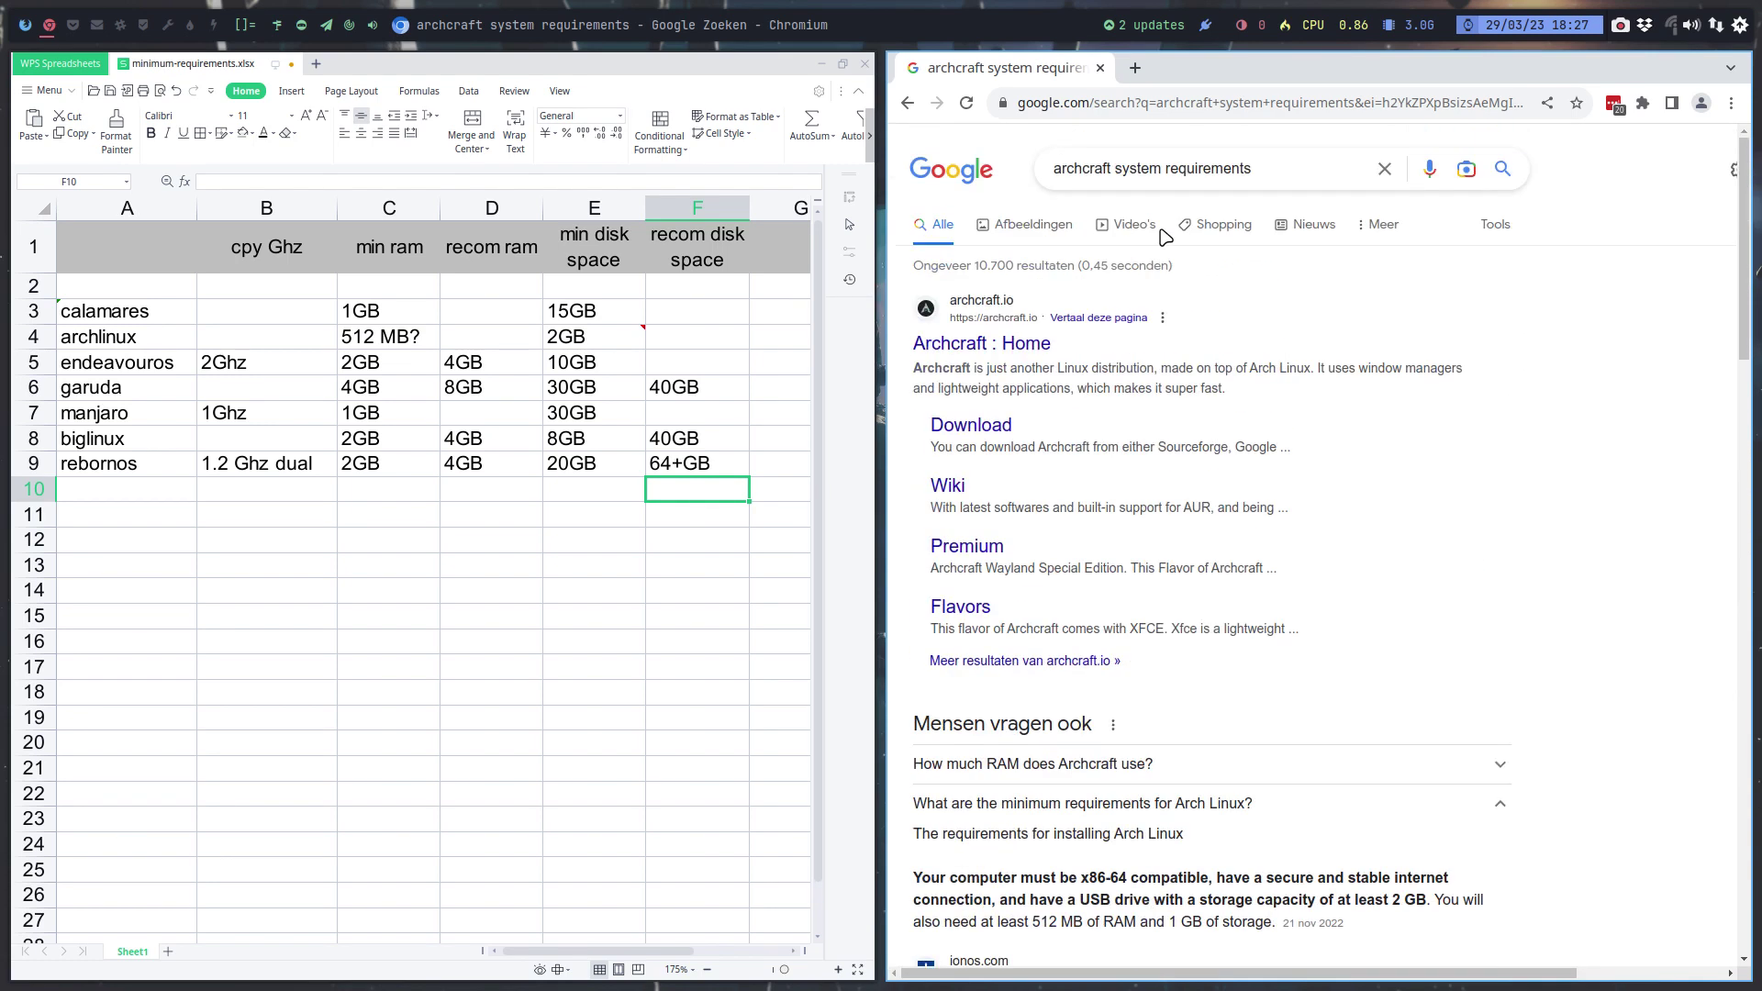
Open the Archcraft home page from the search results and glance over its introduction
click(1019, 345)
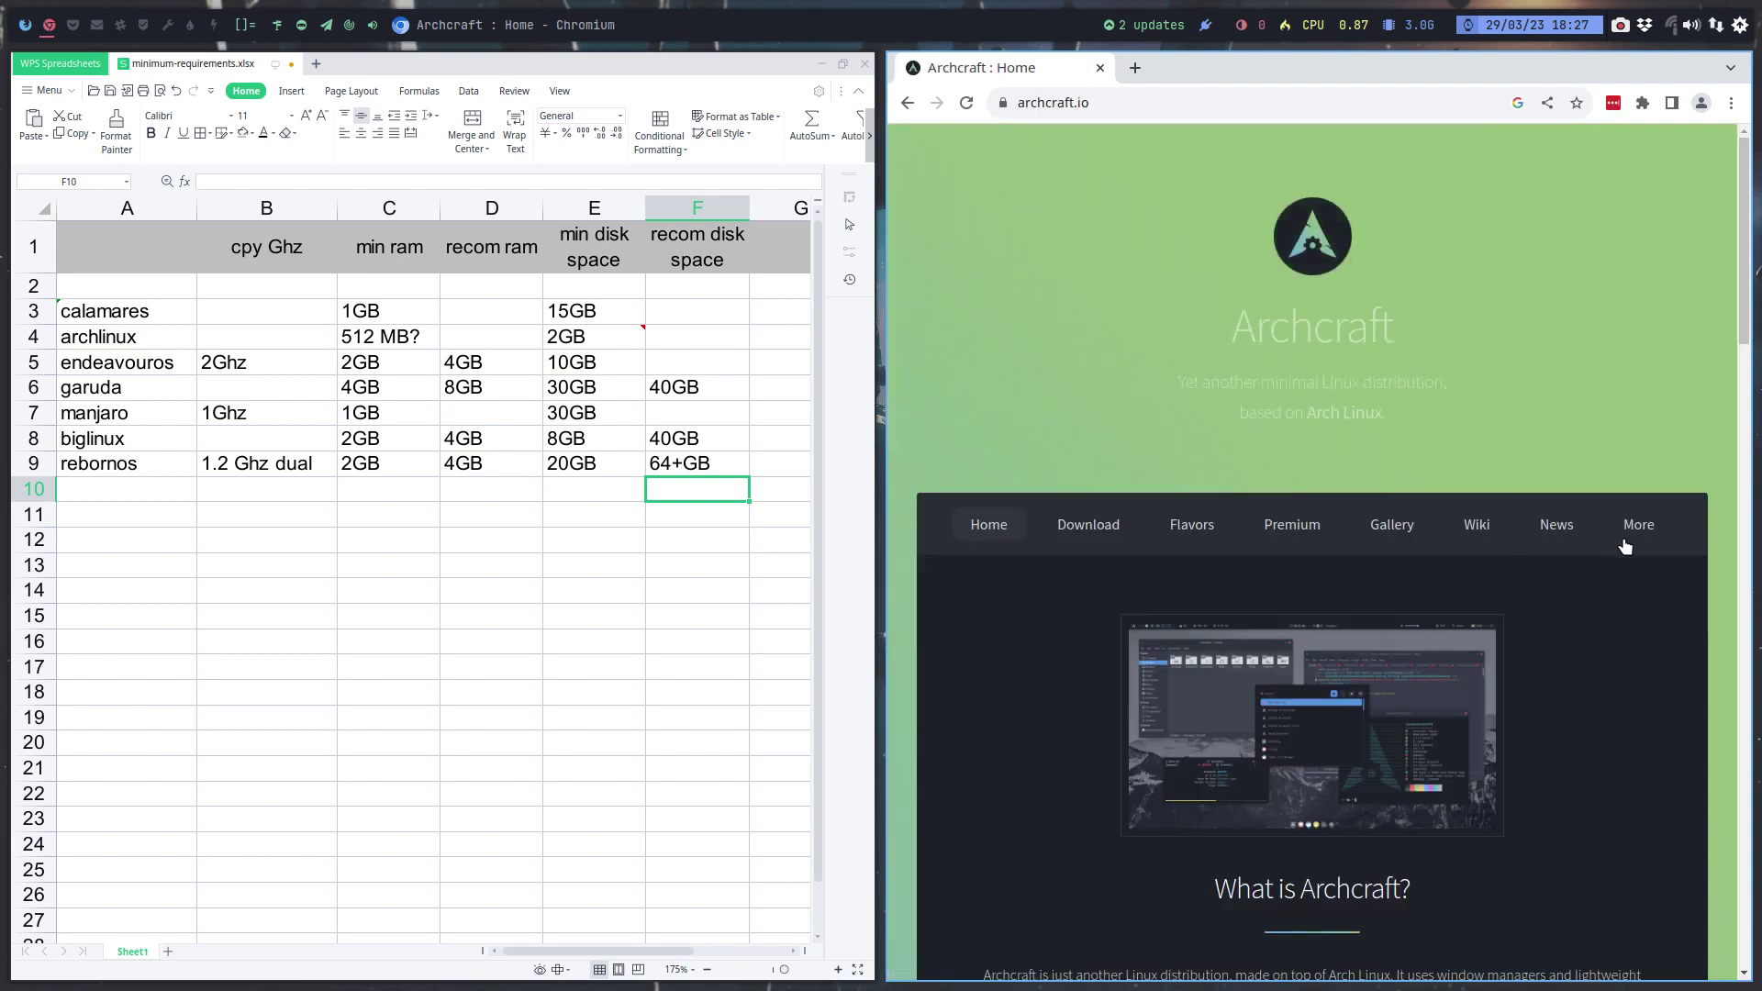
scroll(1621, 543, down, 3)
scroll(1611, 538, up, 3)
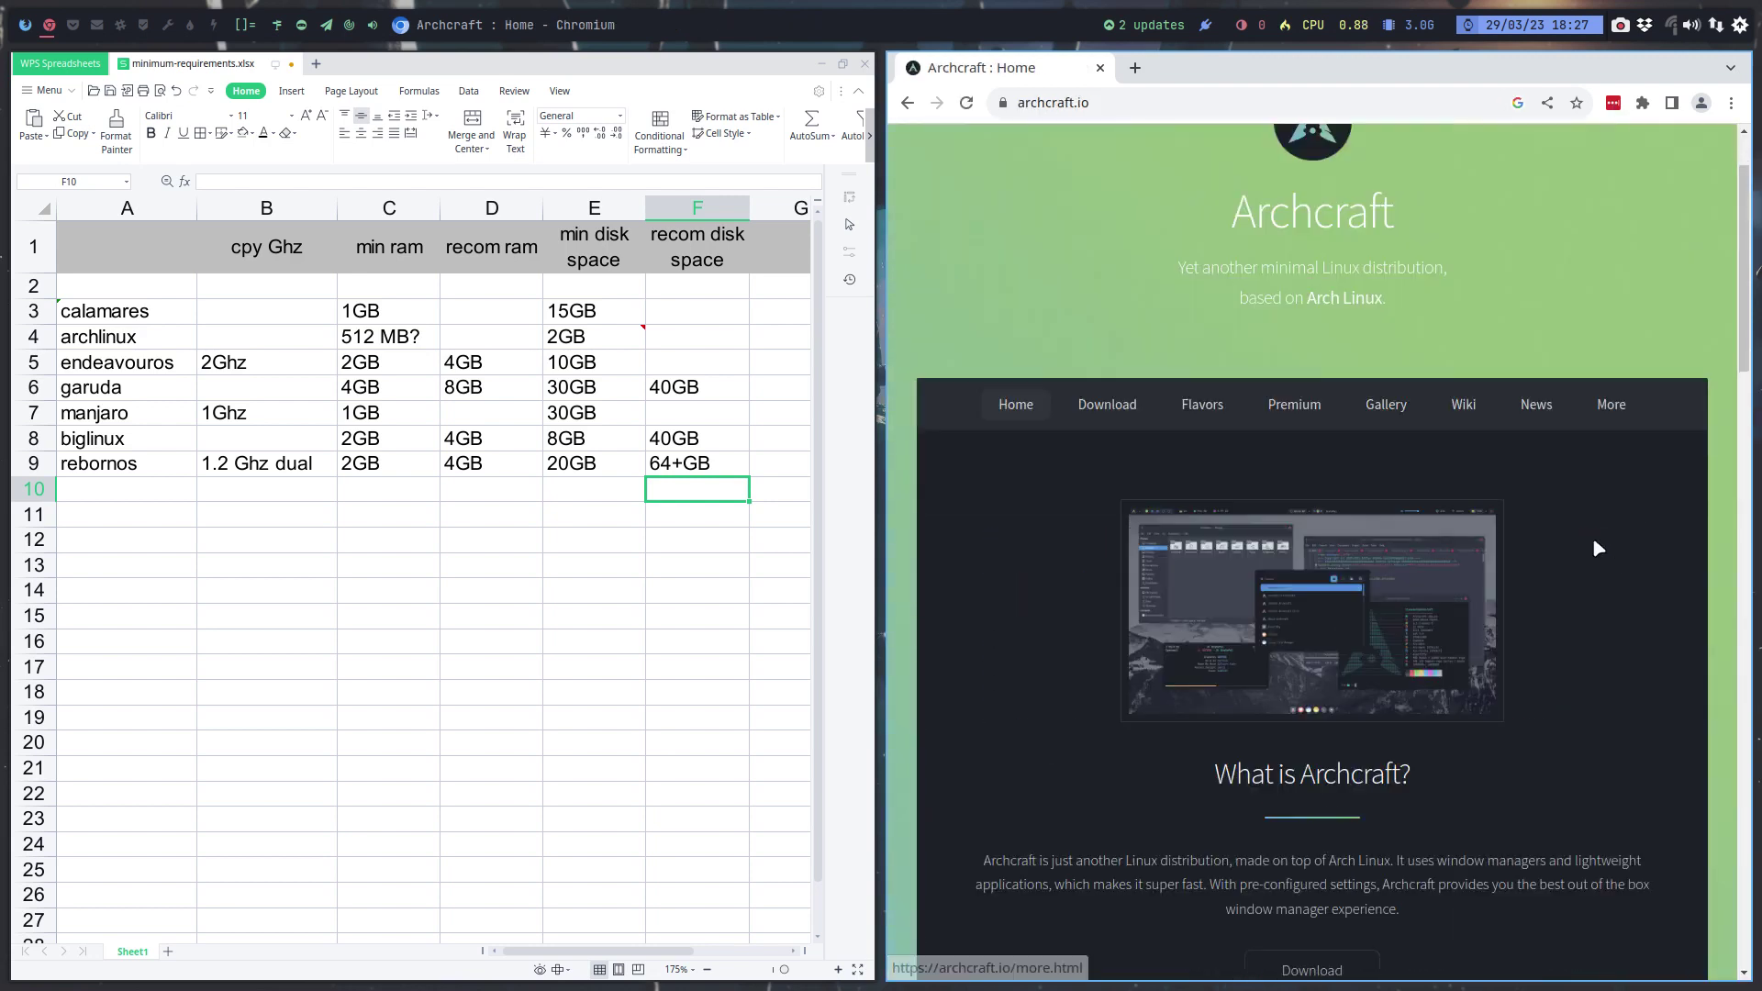
Open the Archcraft Download page and examine its full length for system requirements
click(1115, 547)
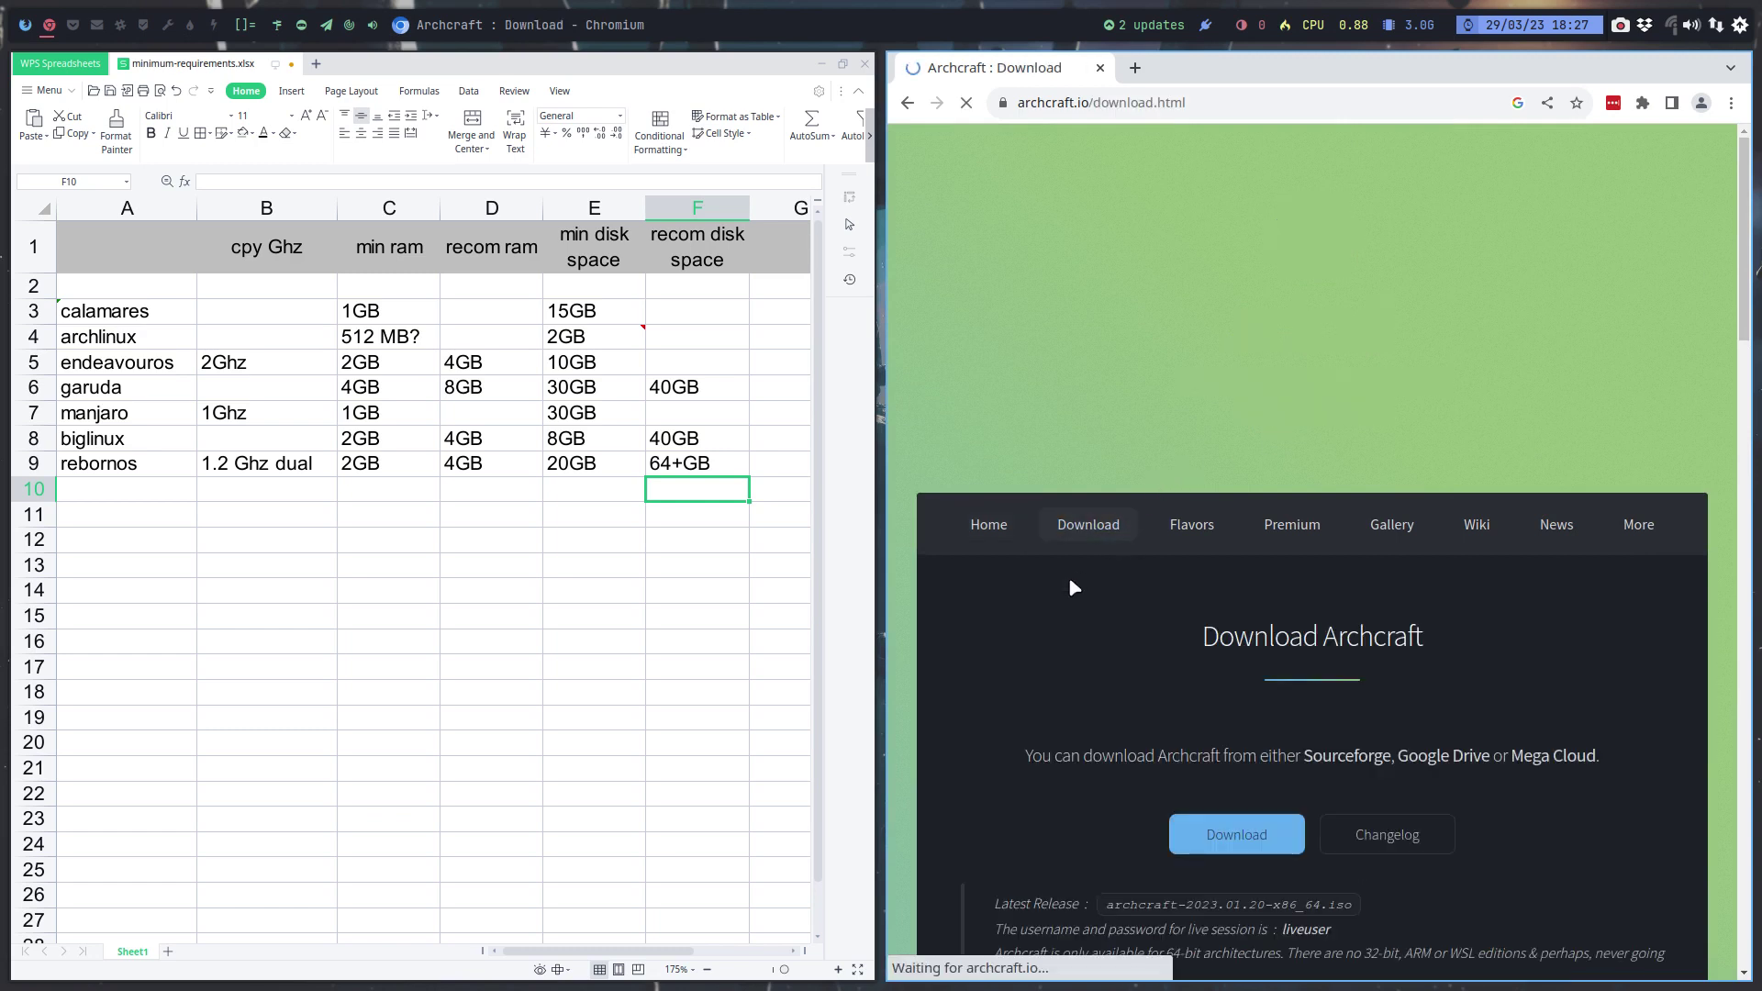
scroll(1069, 577, down, 5)
scroll(1068, 578, down, 3)
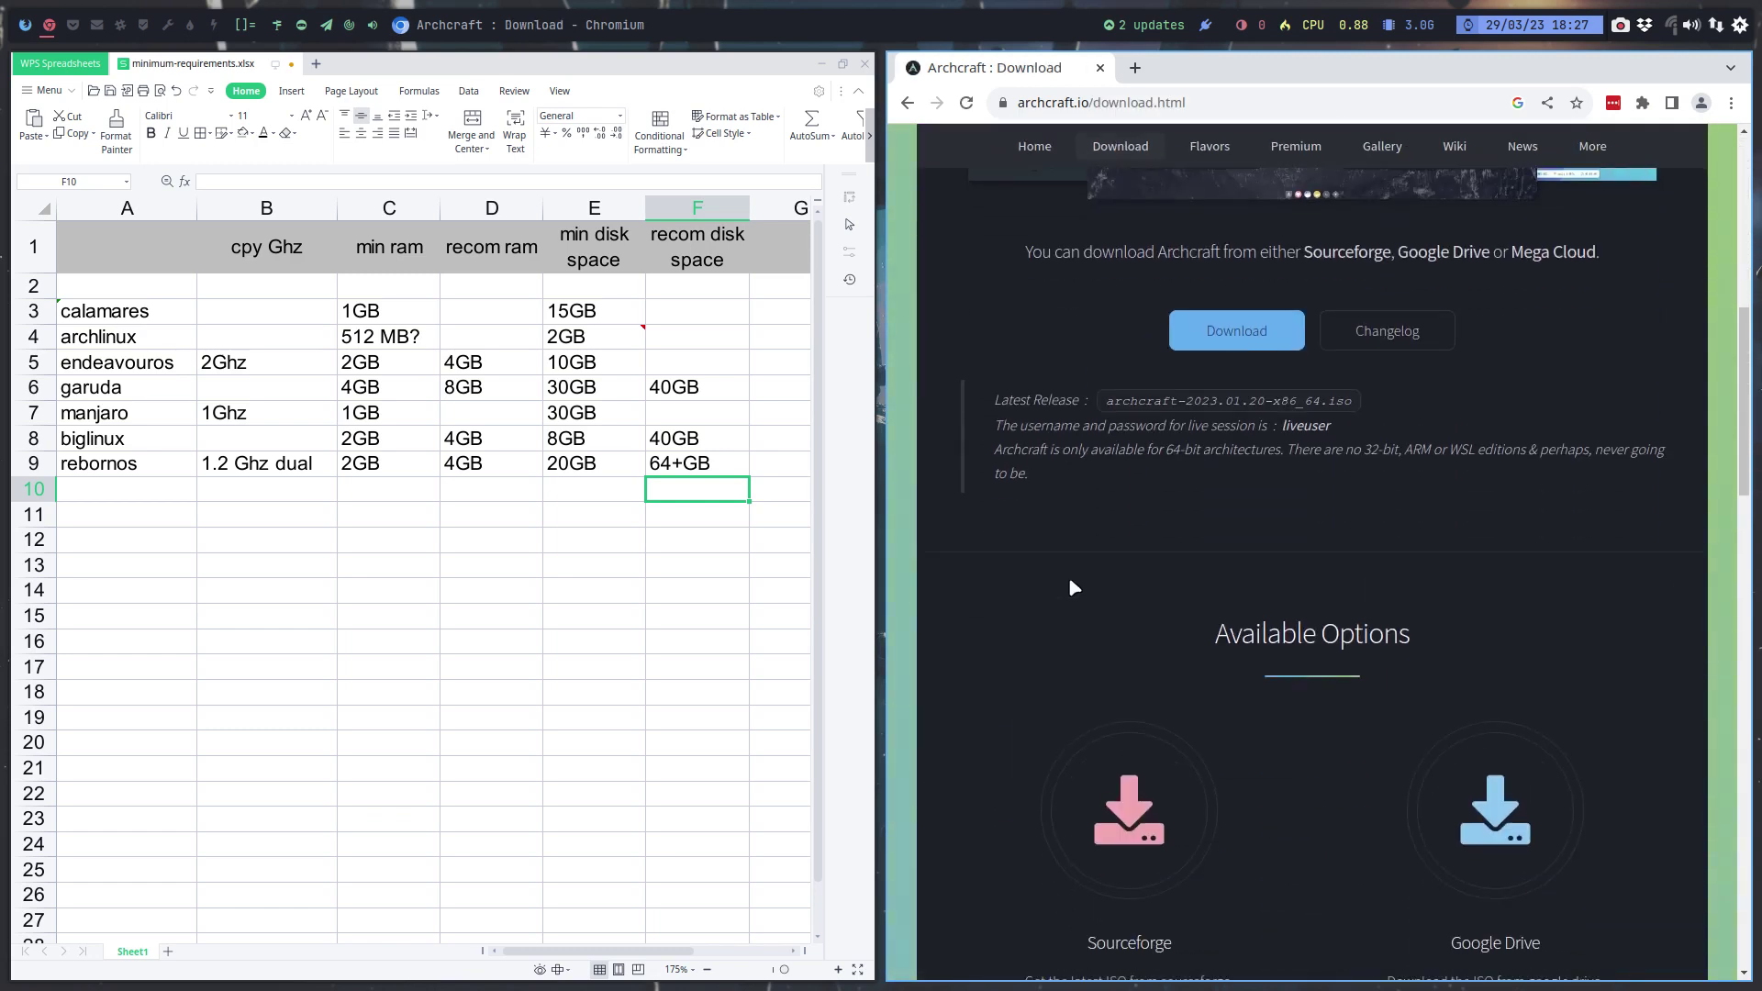
scroll(1070, 582, down, 1)
scroll(1070, 578, down, 3)
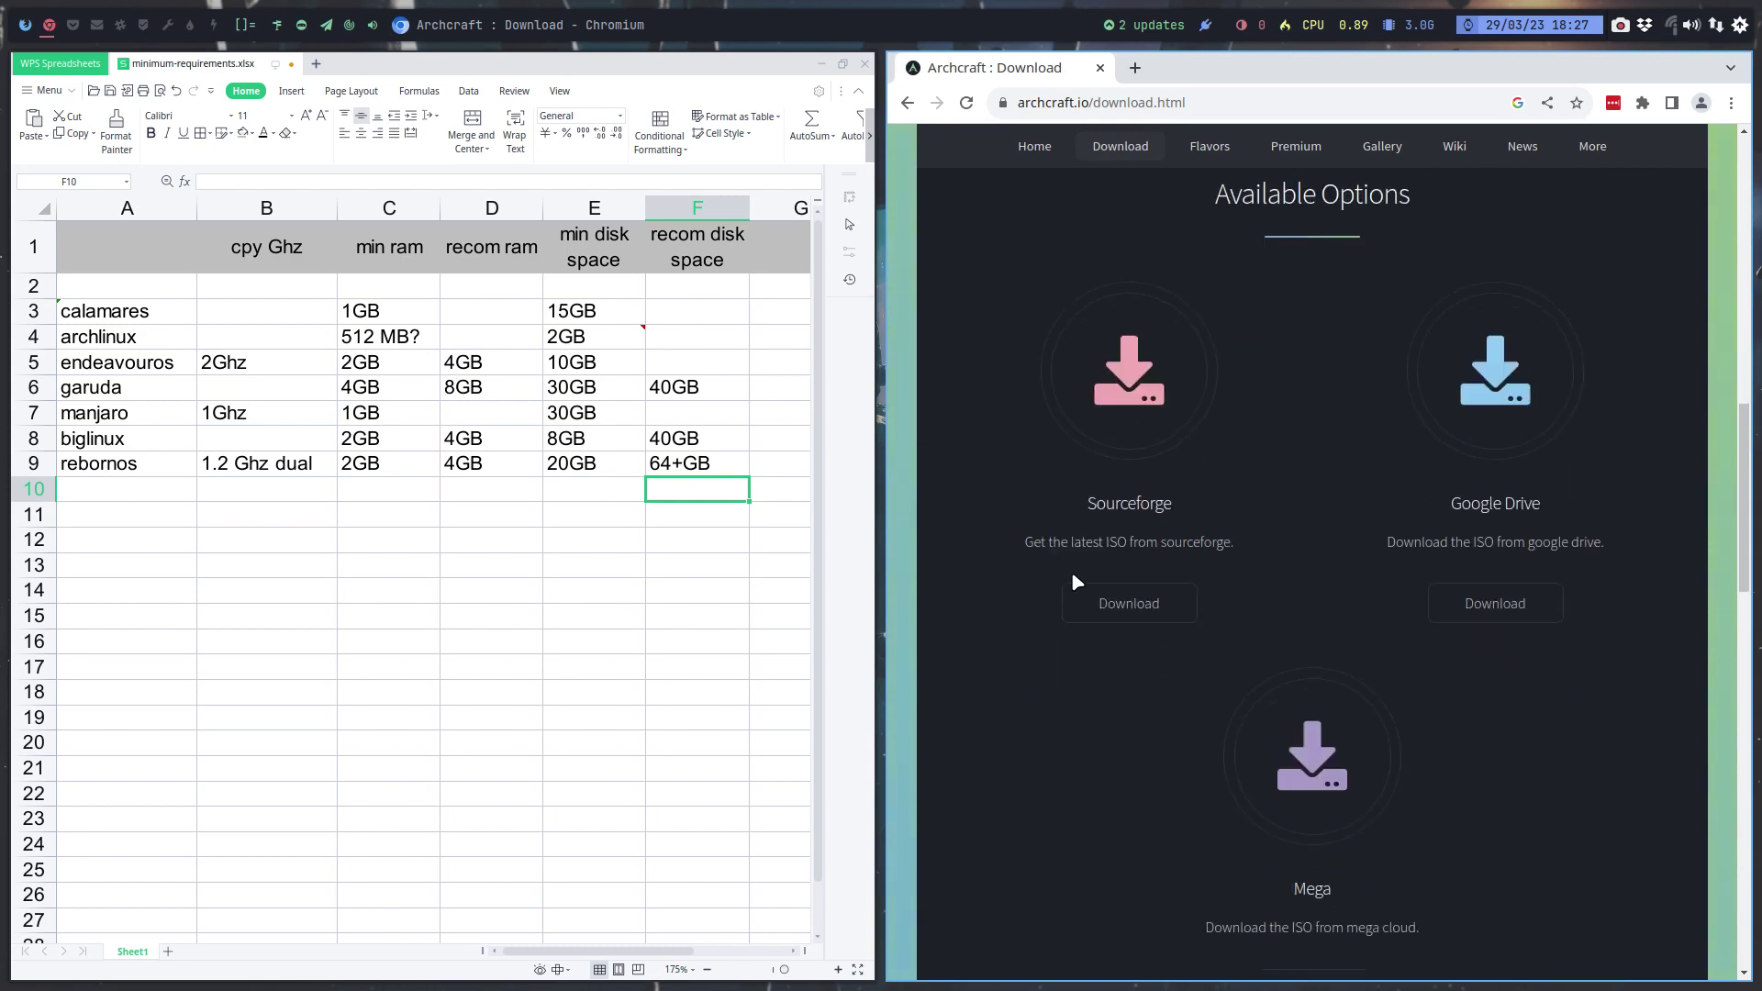
scroll(1226, 523, down, 4)
scroll(1226, 523, down, 5)
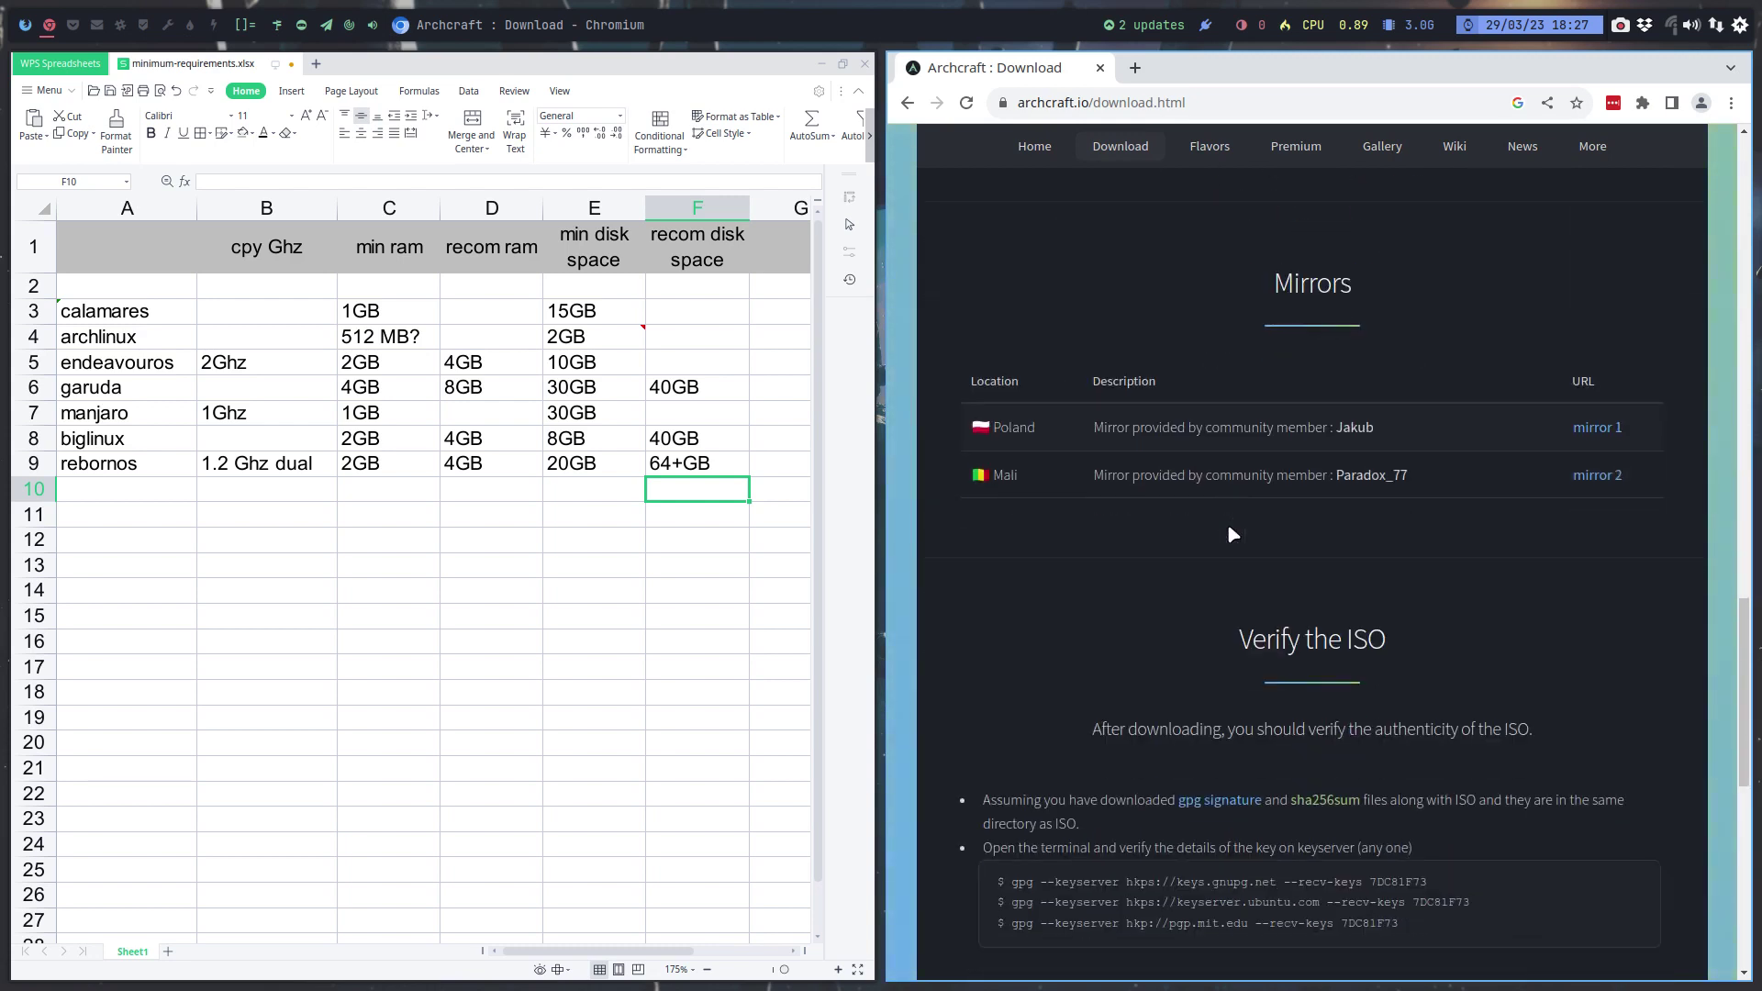
scroll(1226, 523, down, 6)
scroll(1228, 526, down, 3)
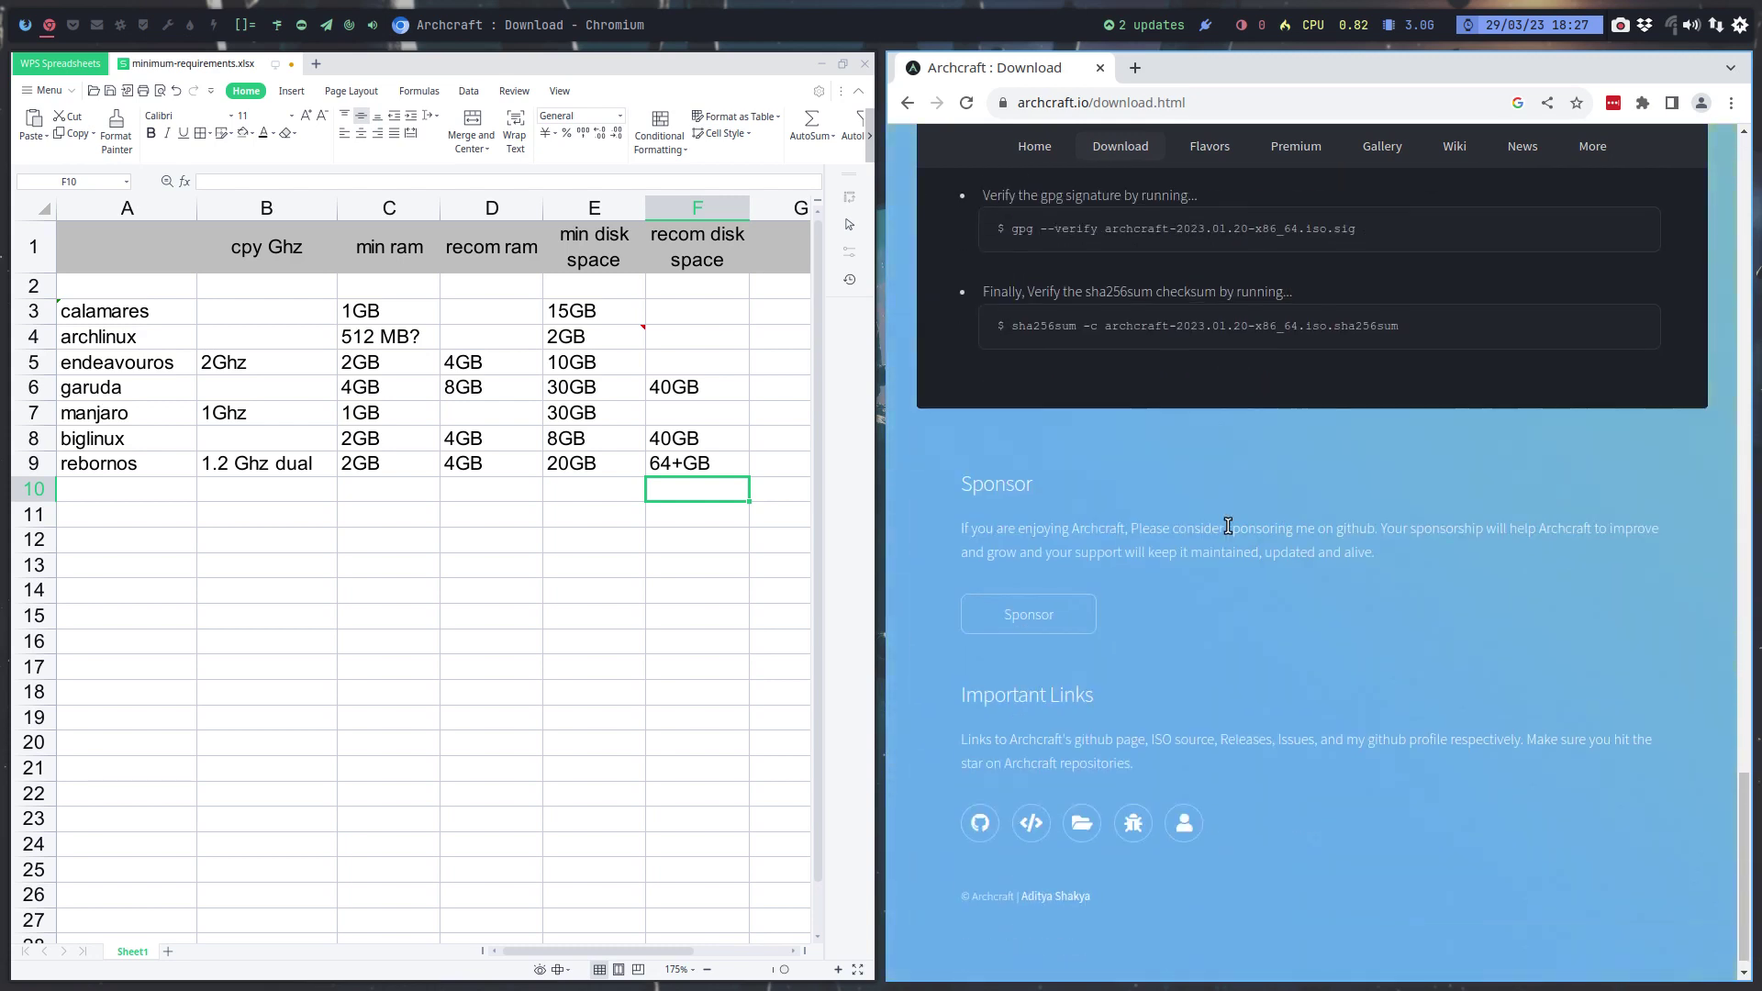
scroll(1228, 526, up, 5)
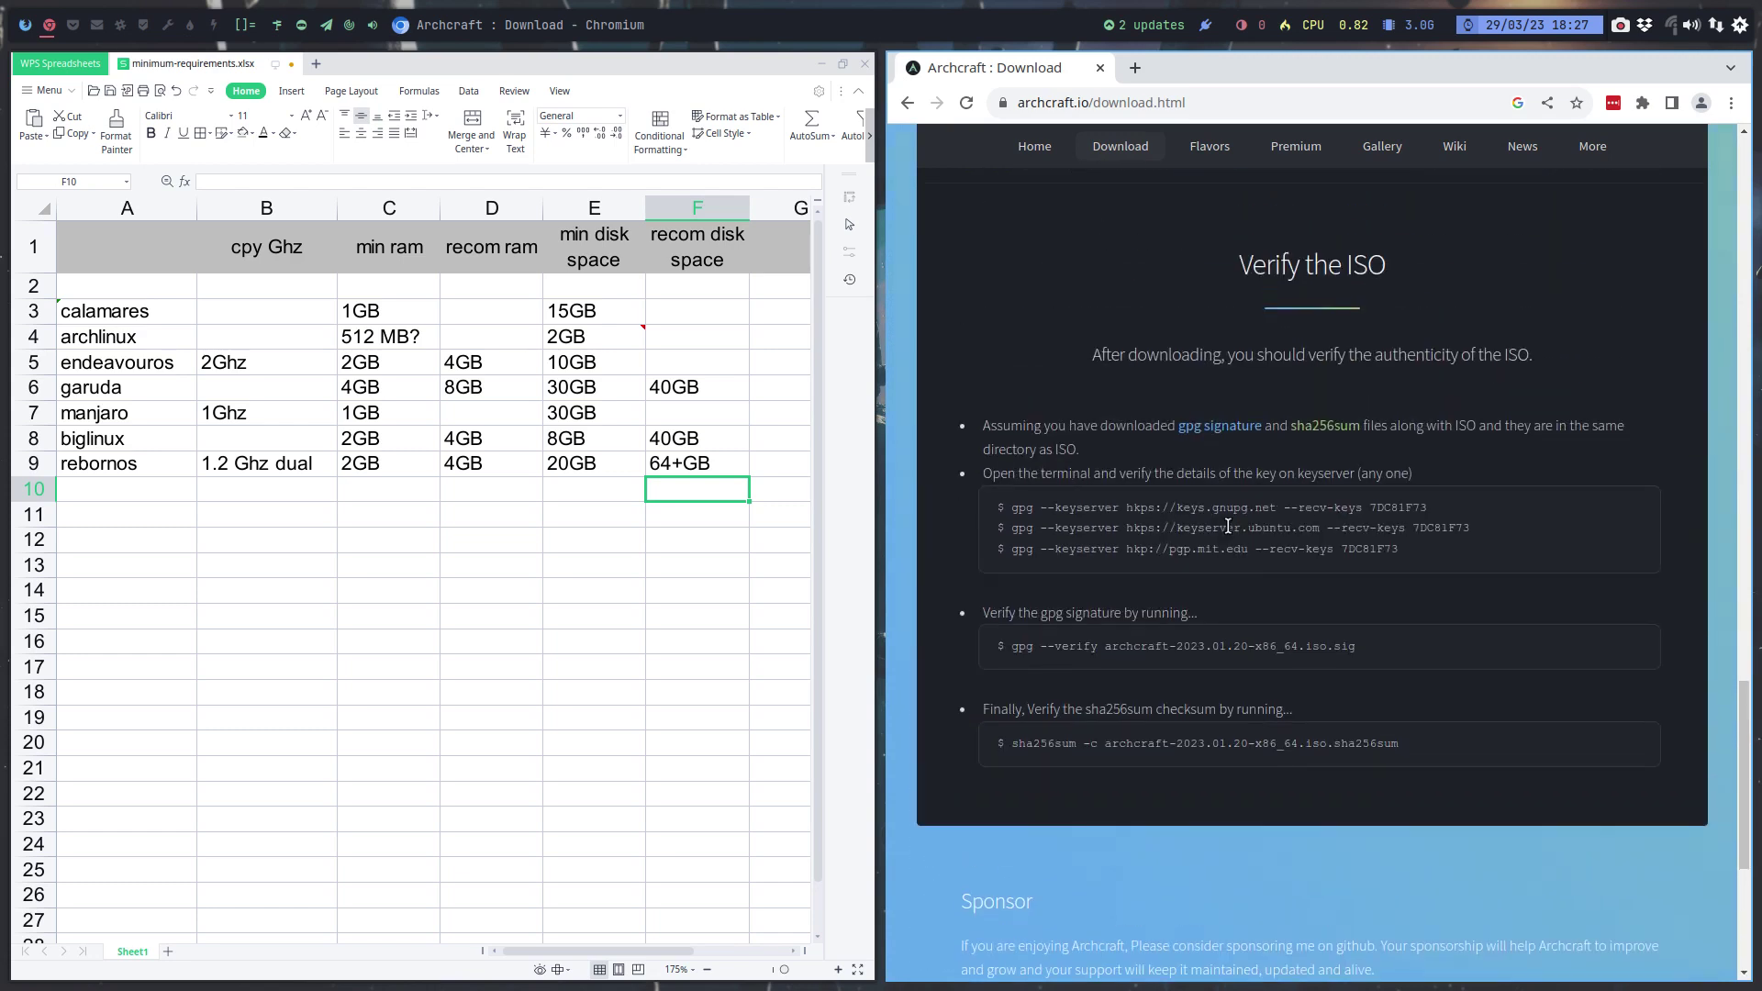
scroll(1228, 525, up, 12)
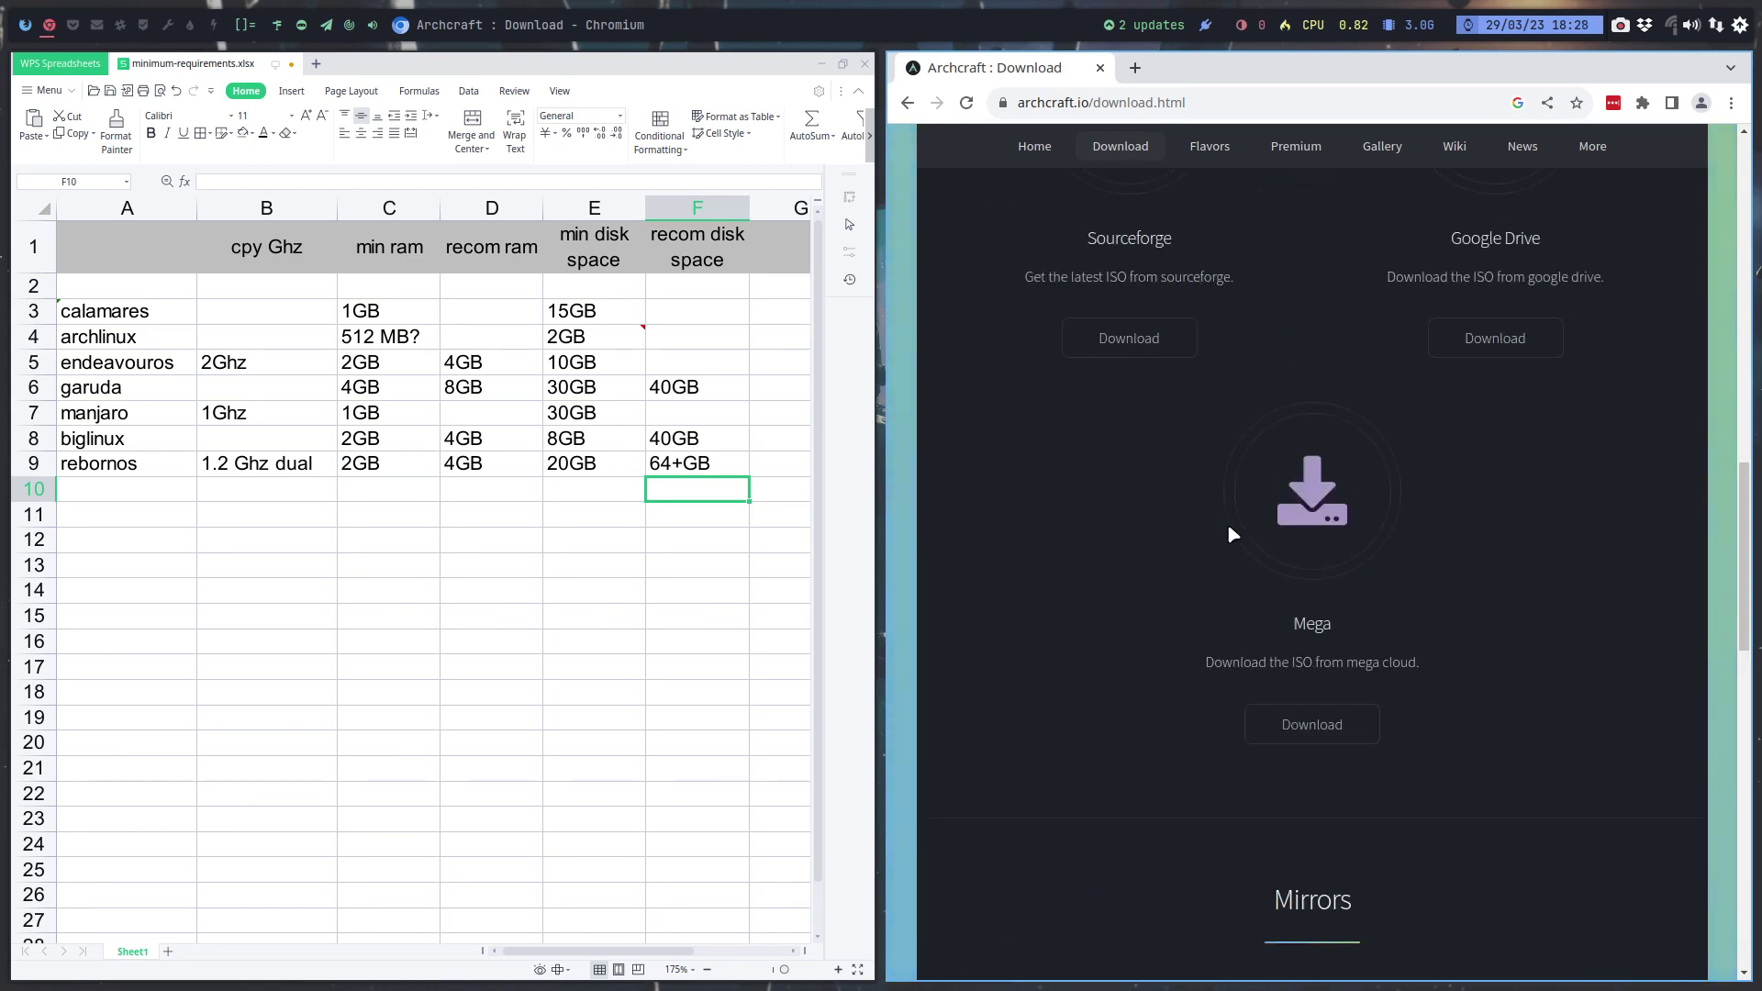
scroll(1229, 527, up, 10)
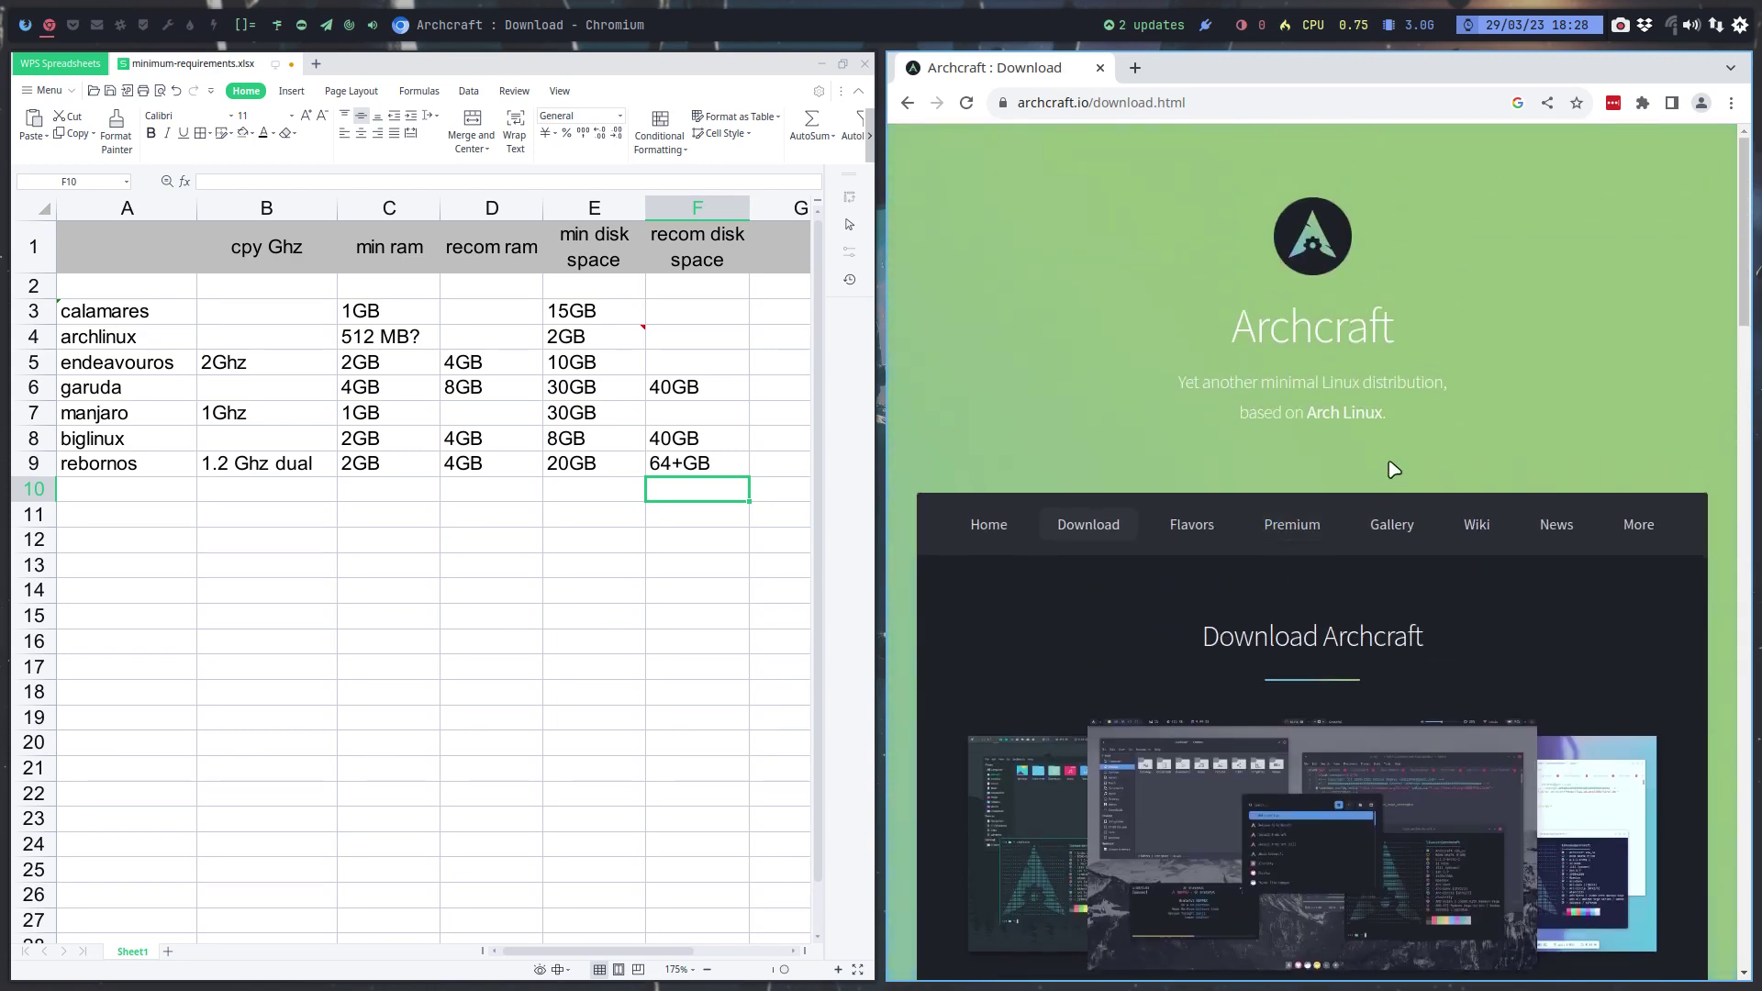
Open the Archcraft More page and check it for system requirements
click(1638, 527)
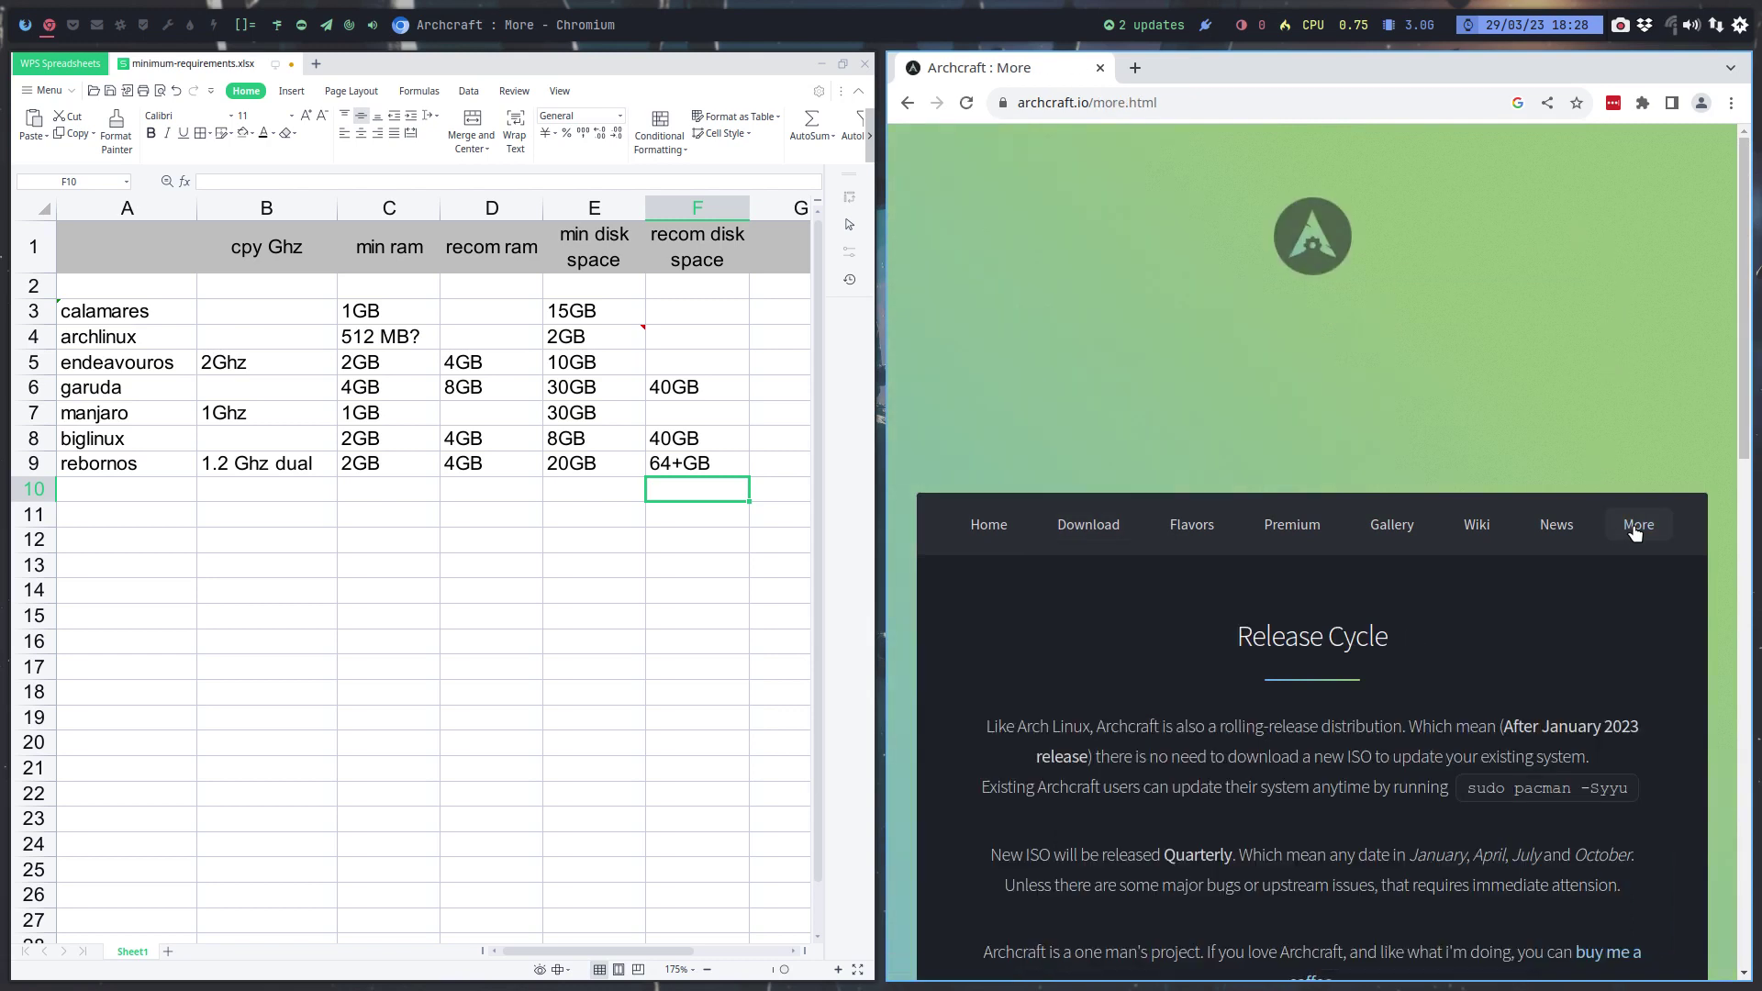
scroll(1570, 585, down, 10)
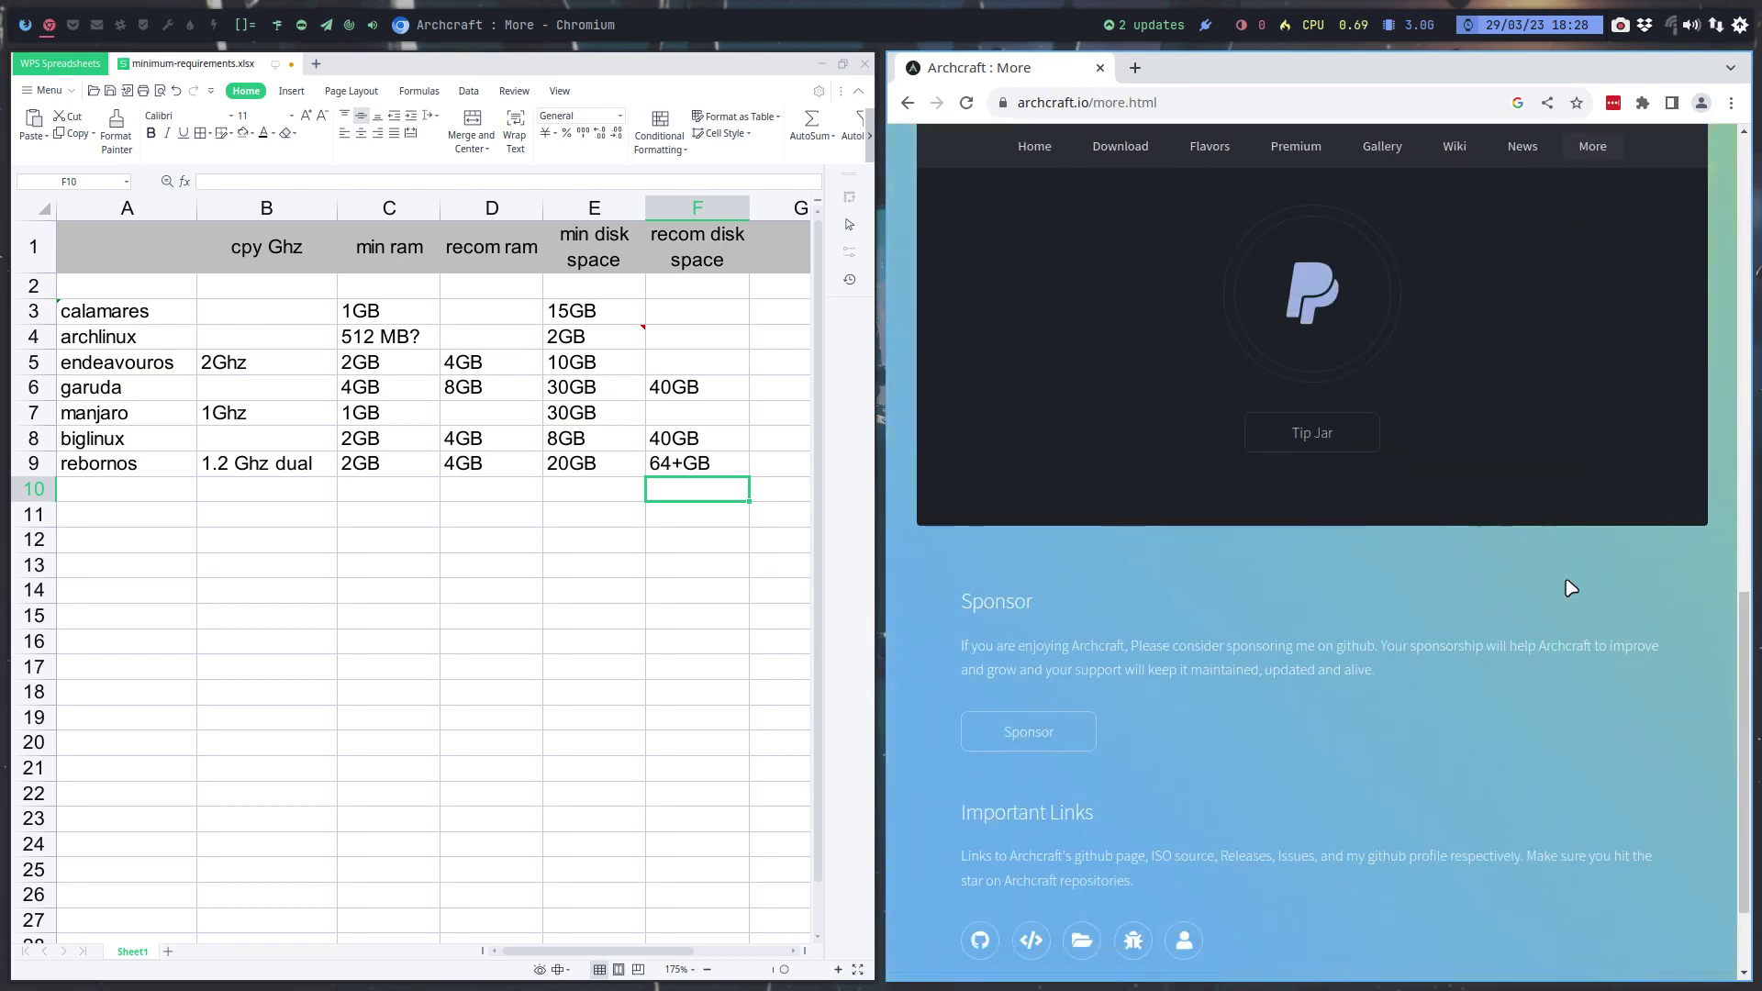
scroll(1566, 587, up, 6)
scroll(1369, 588, down, 2)
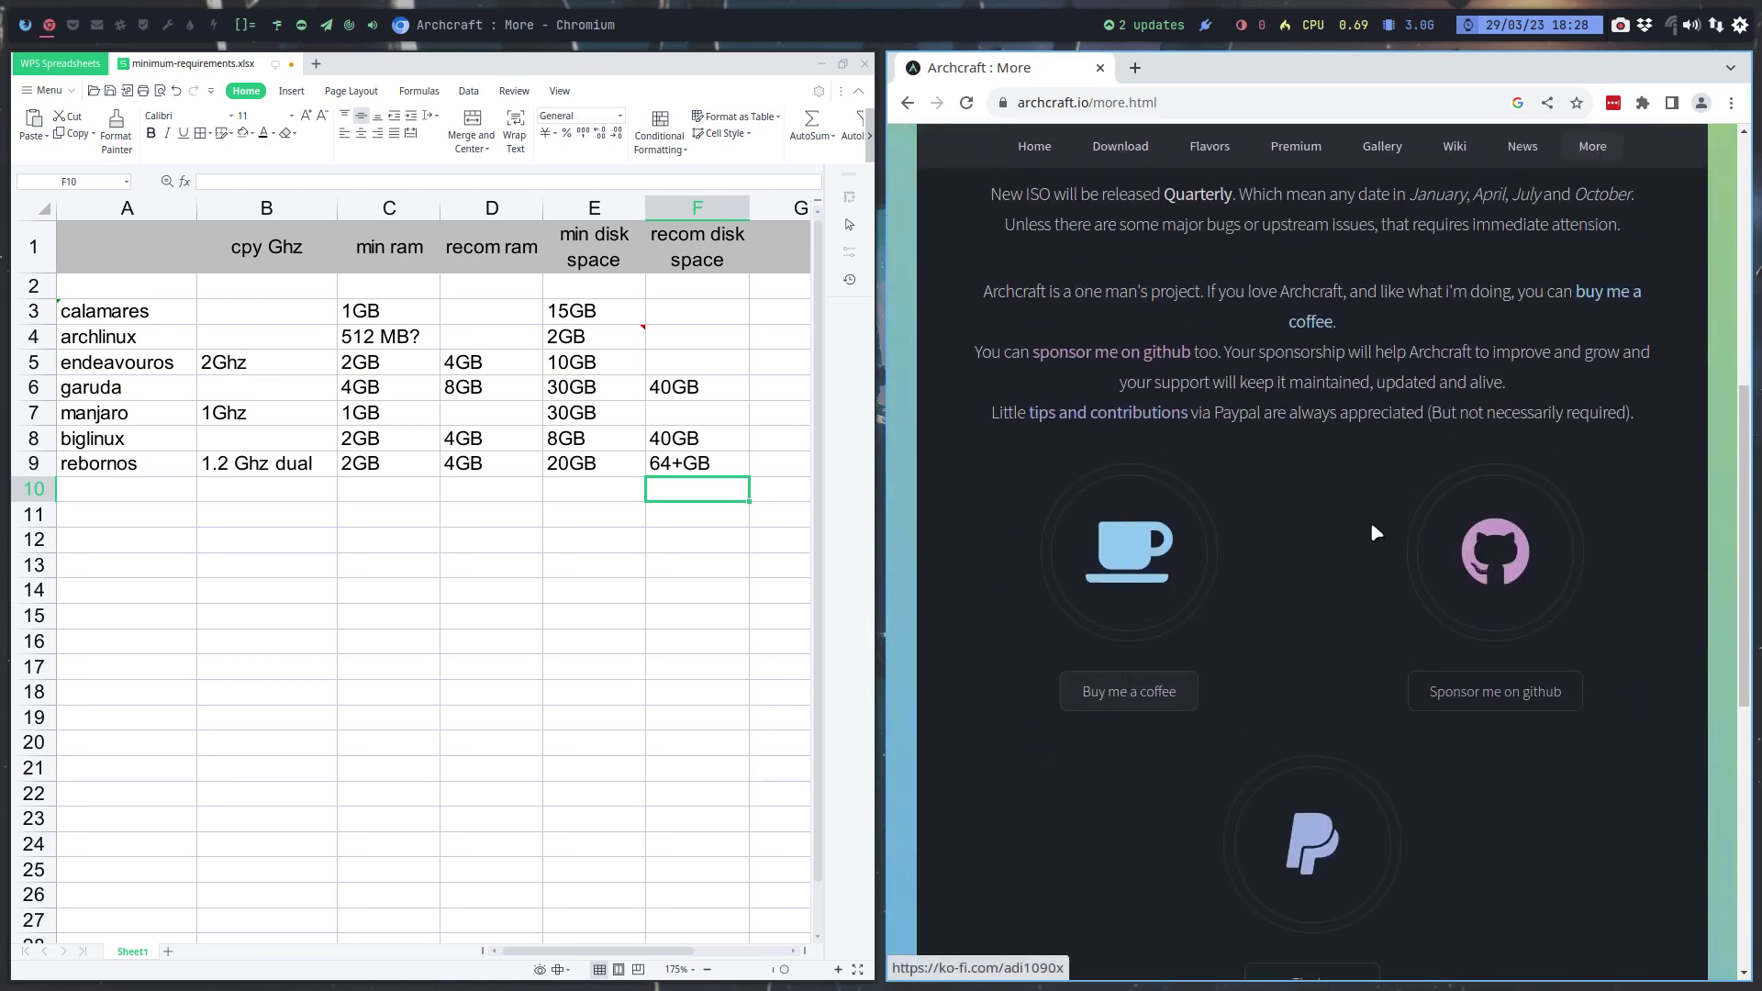
scroll(1304, 551, up, 10)
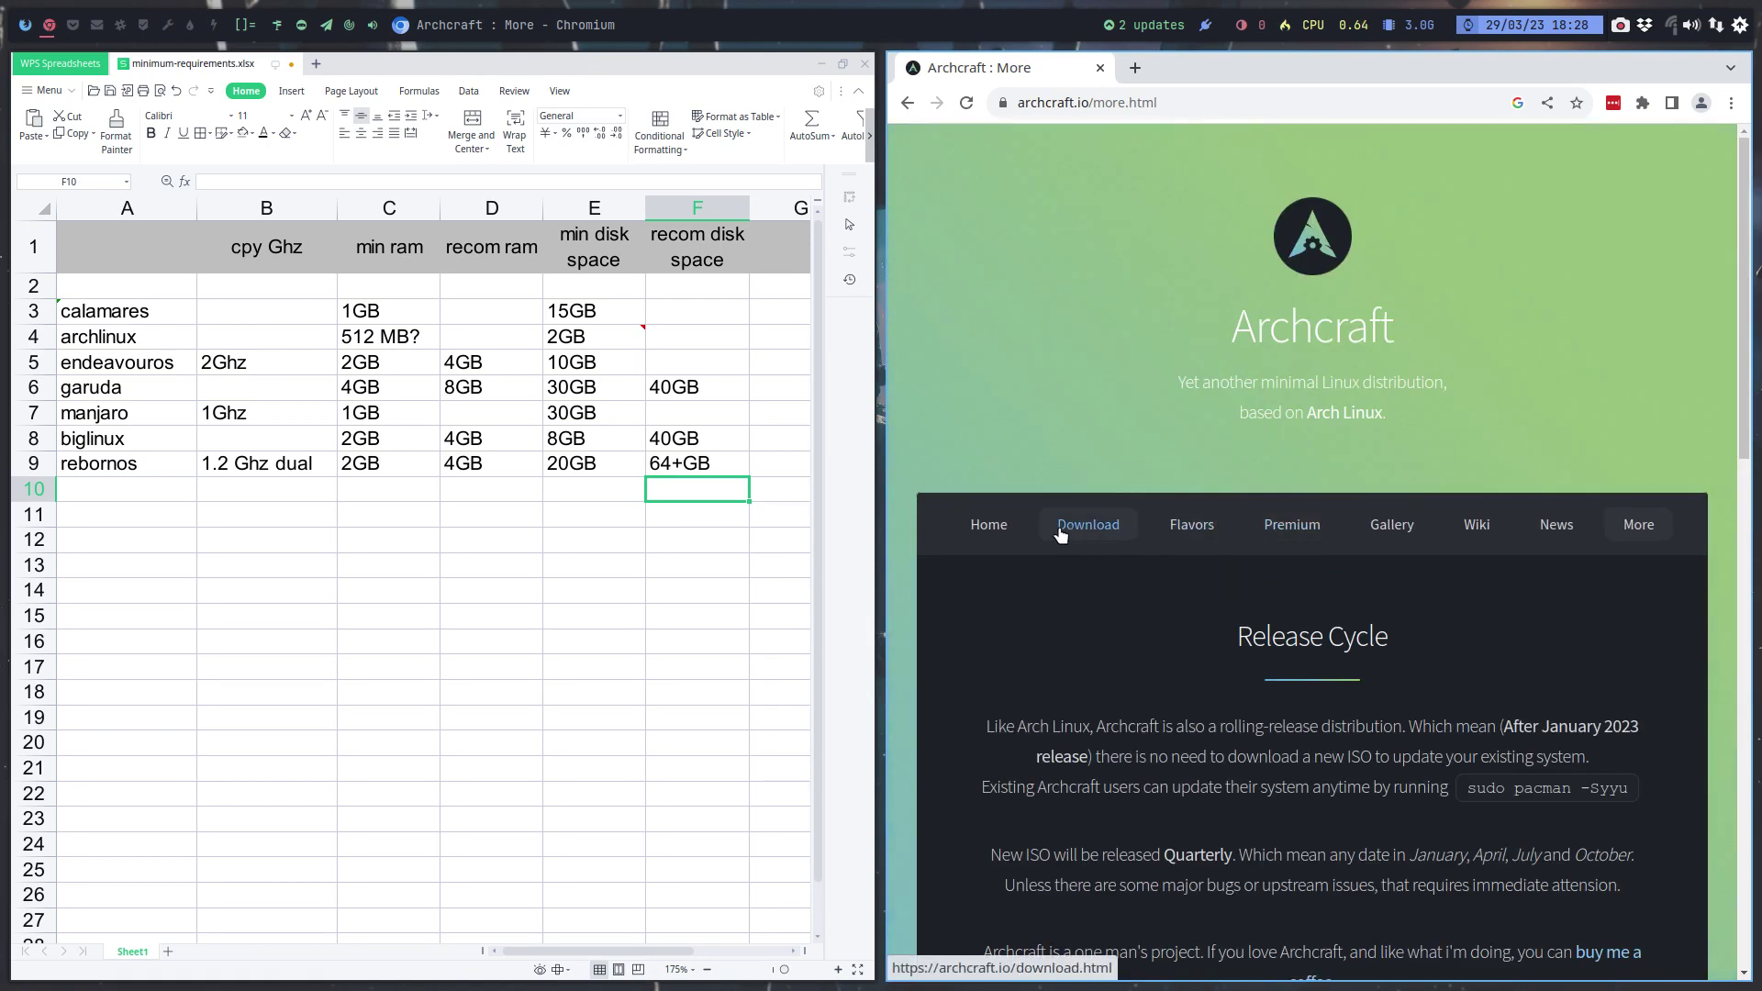
Return to the Archcraft home page and read through the Features, Communities and remaining sections for memory or disk requirements
click(1008, 525)
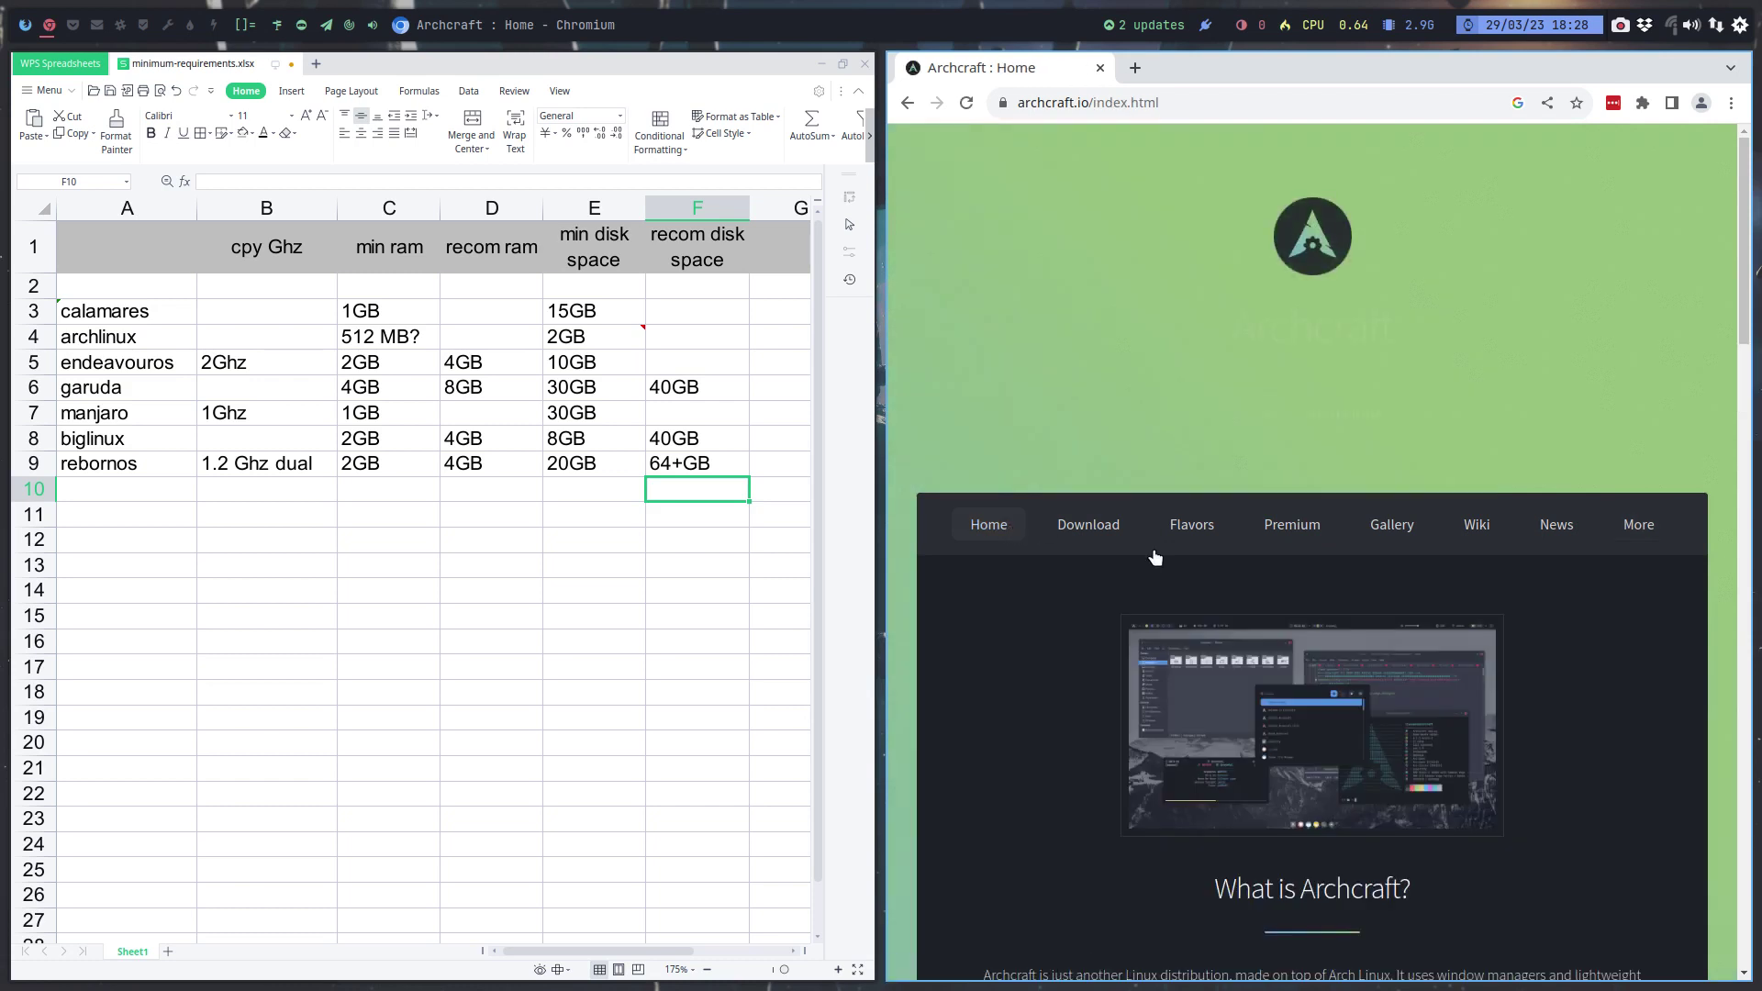
scroll(1353, 624, down, 7)
scroll(1319, 564, down, 5)
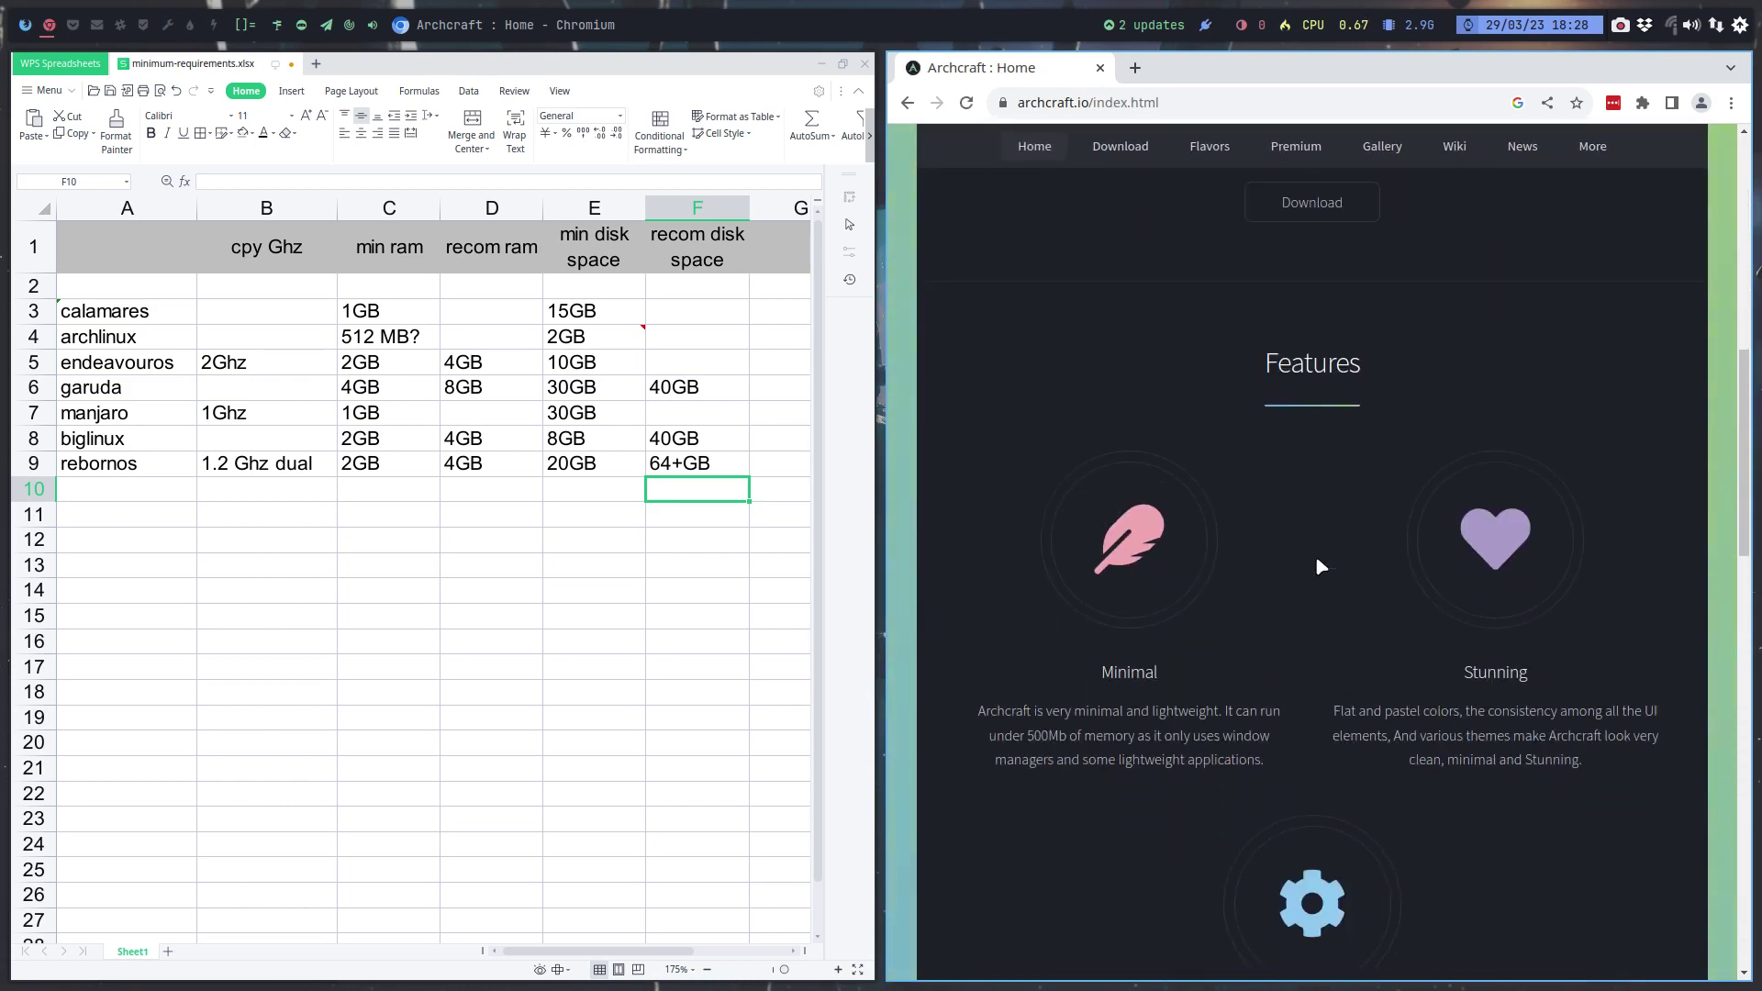
scroll(1319, 564, down, 8)
scroll(1320, 566, down, 6)
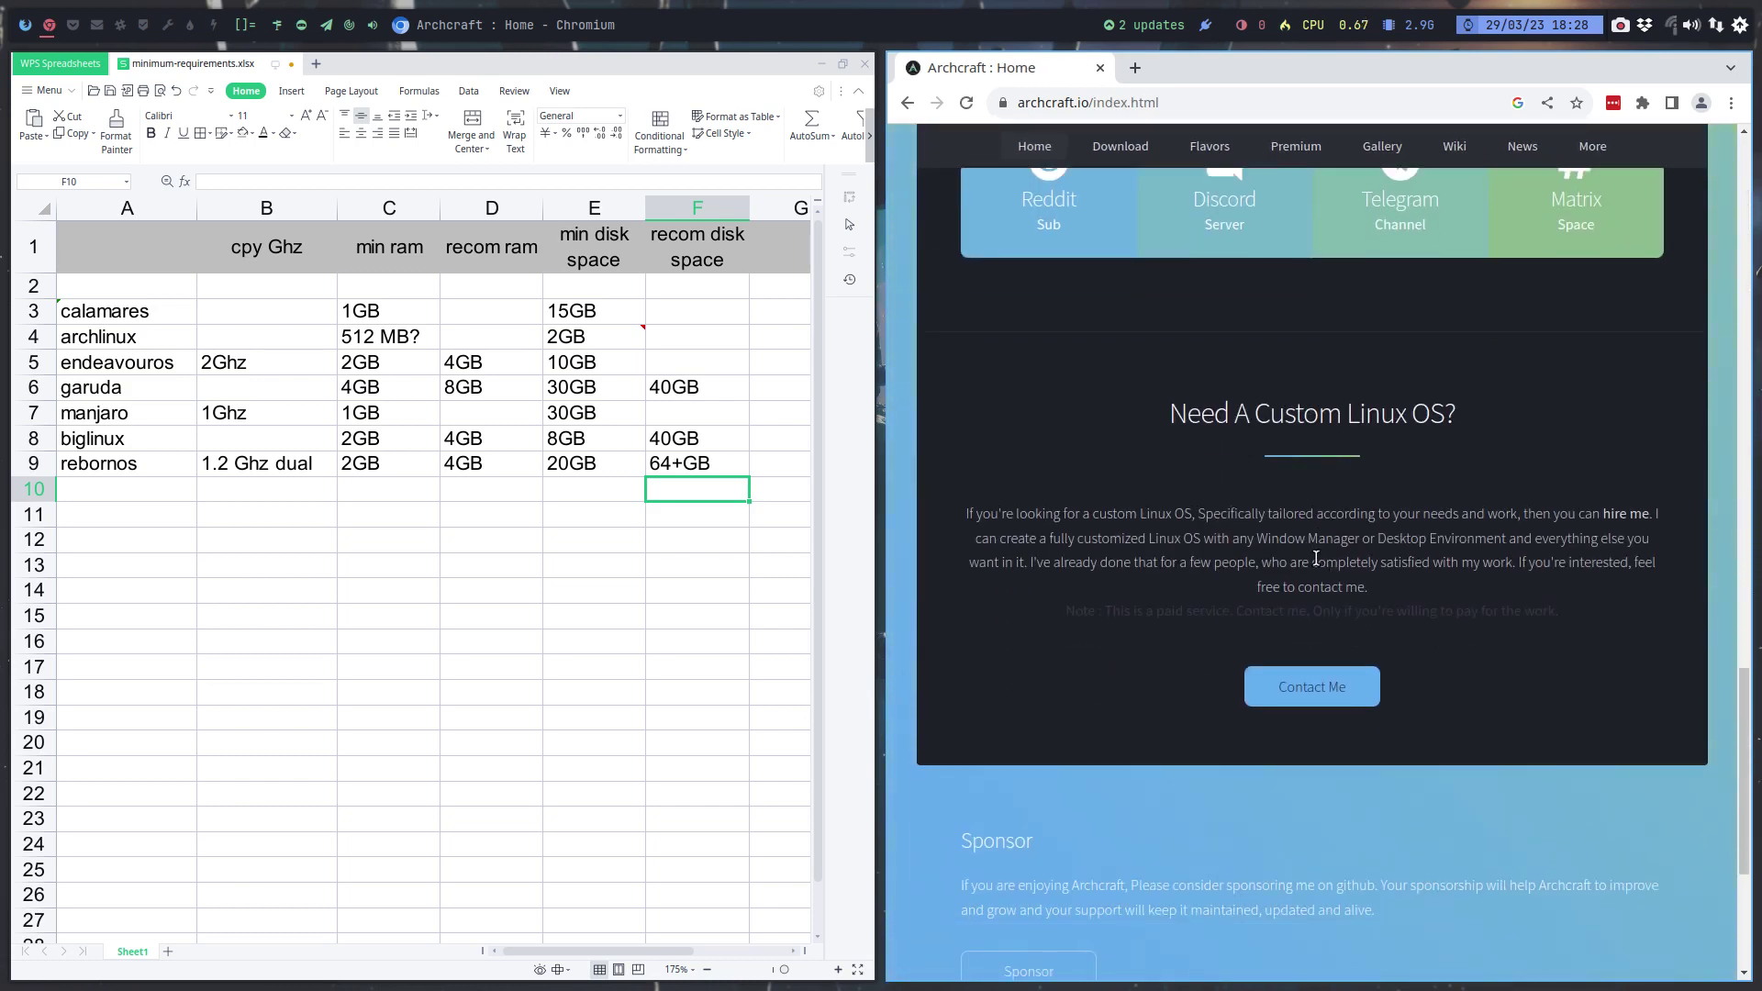
scroll(1317, 558, up, 20)
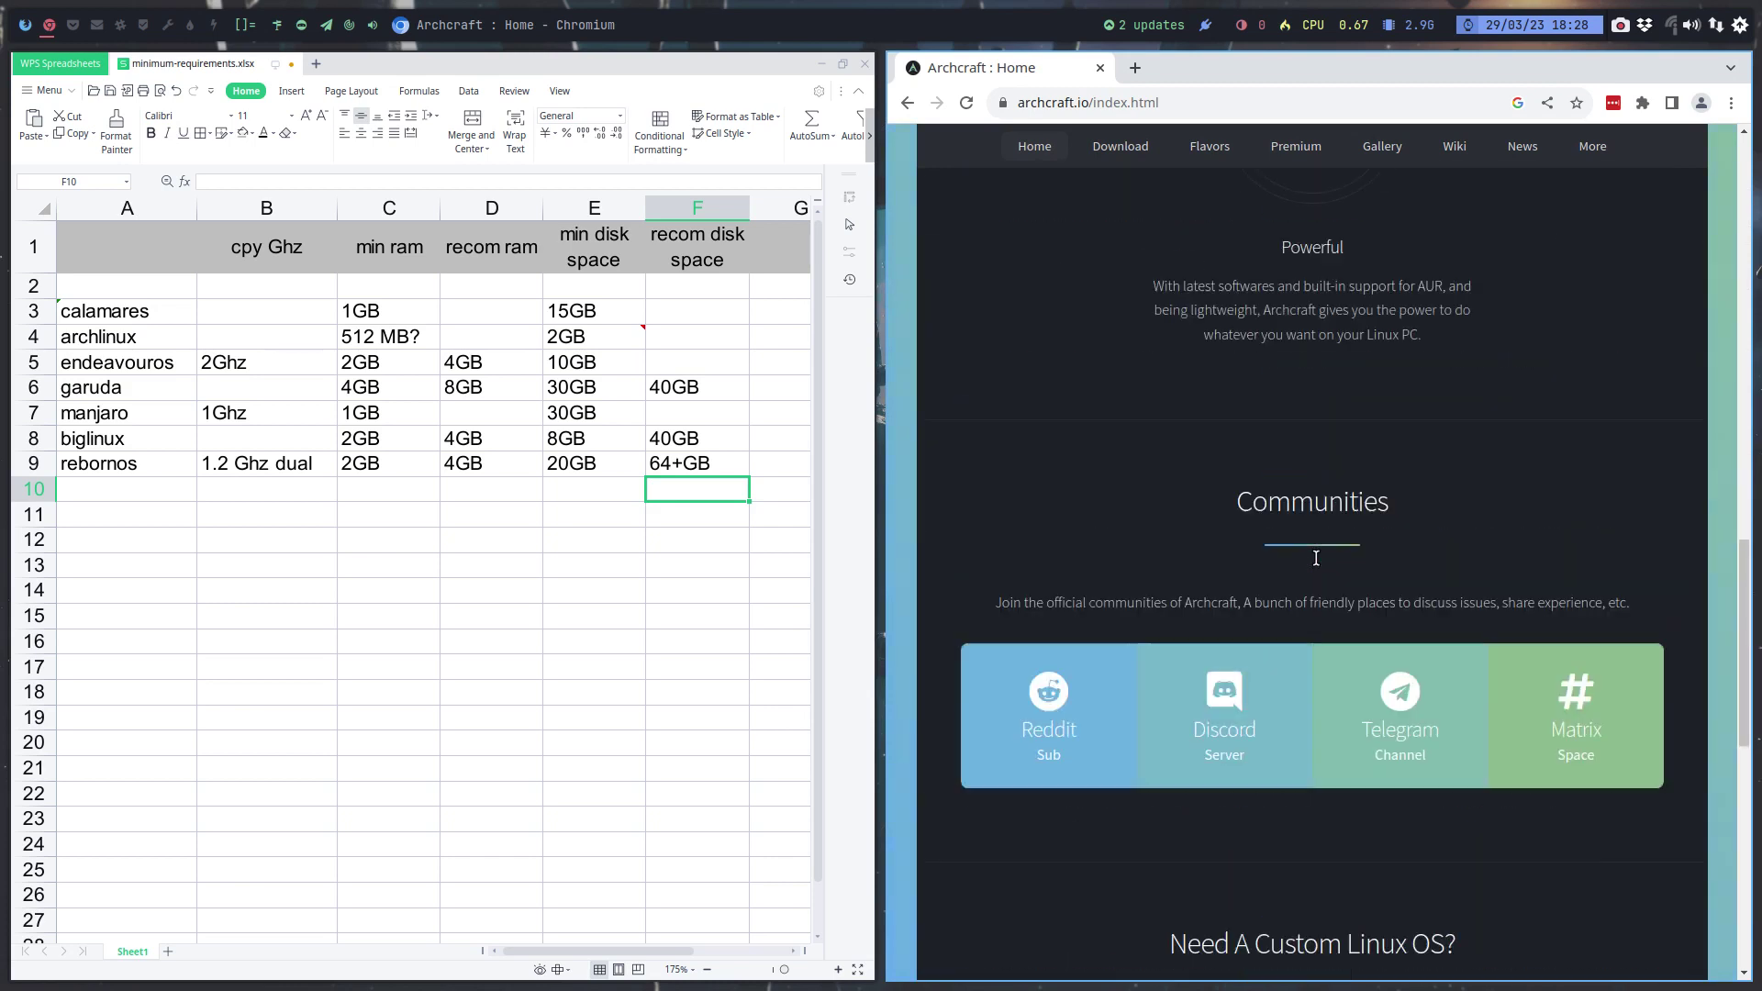
scroll(1319, 567, up, 1)
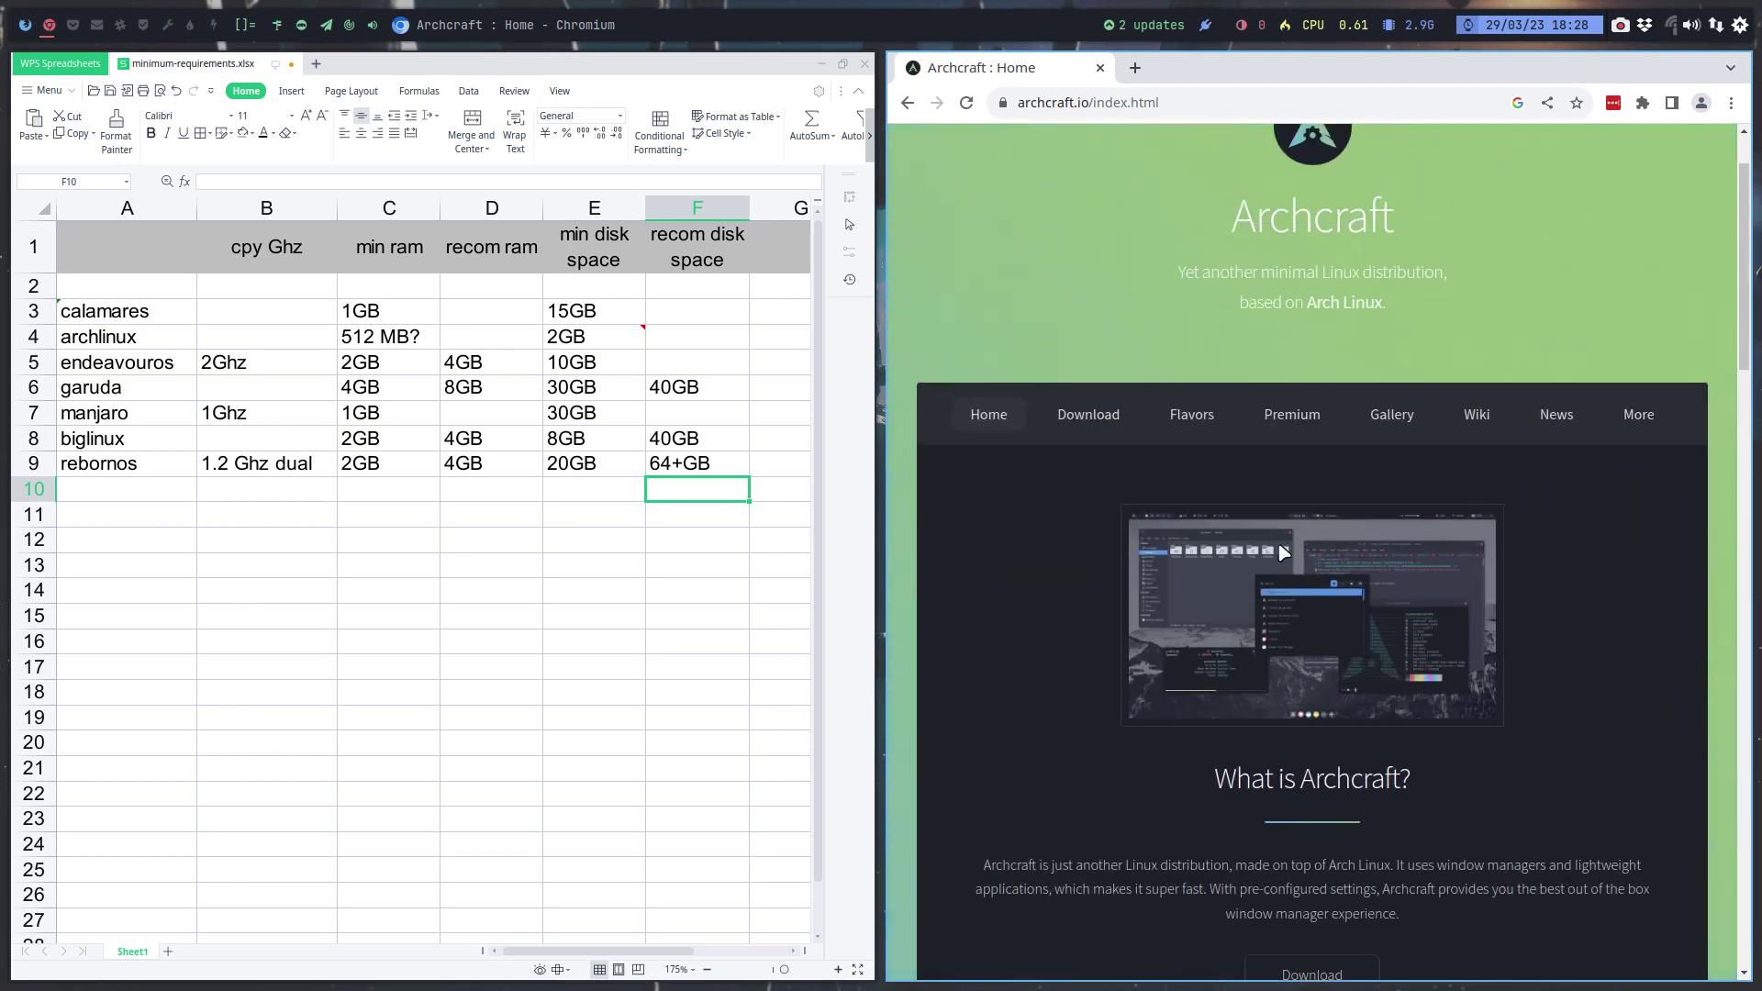
Open the Archcraft Flavors page and check the XFCE and LXDE descriptions for system requirements
click(1193, 418)
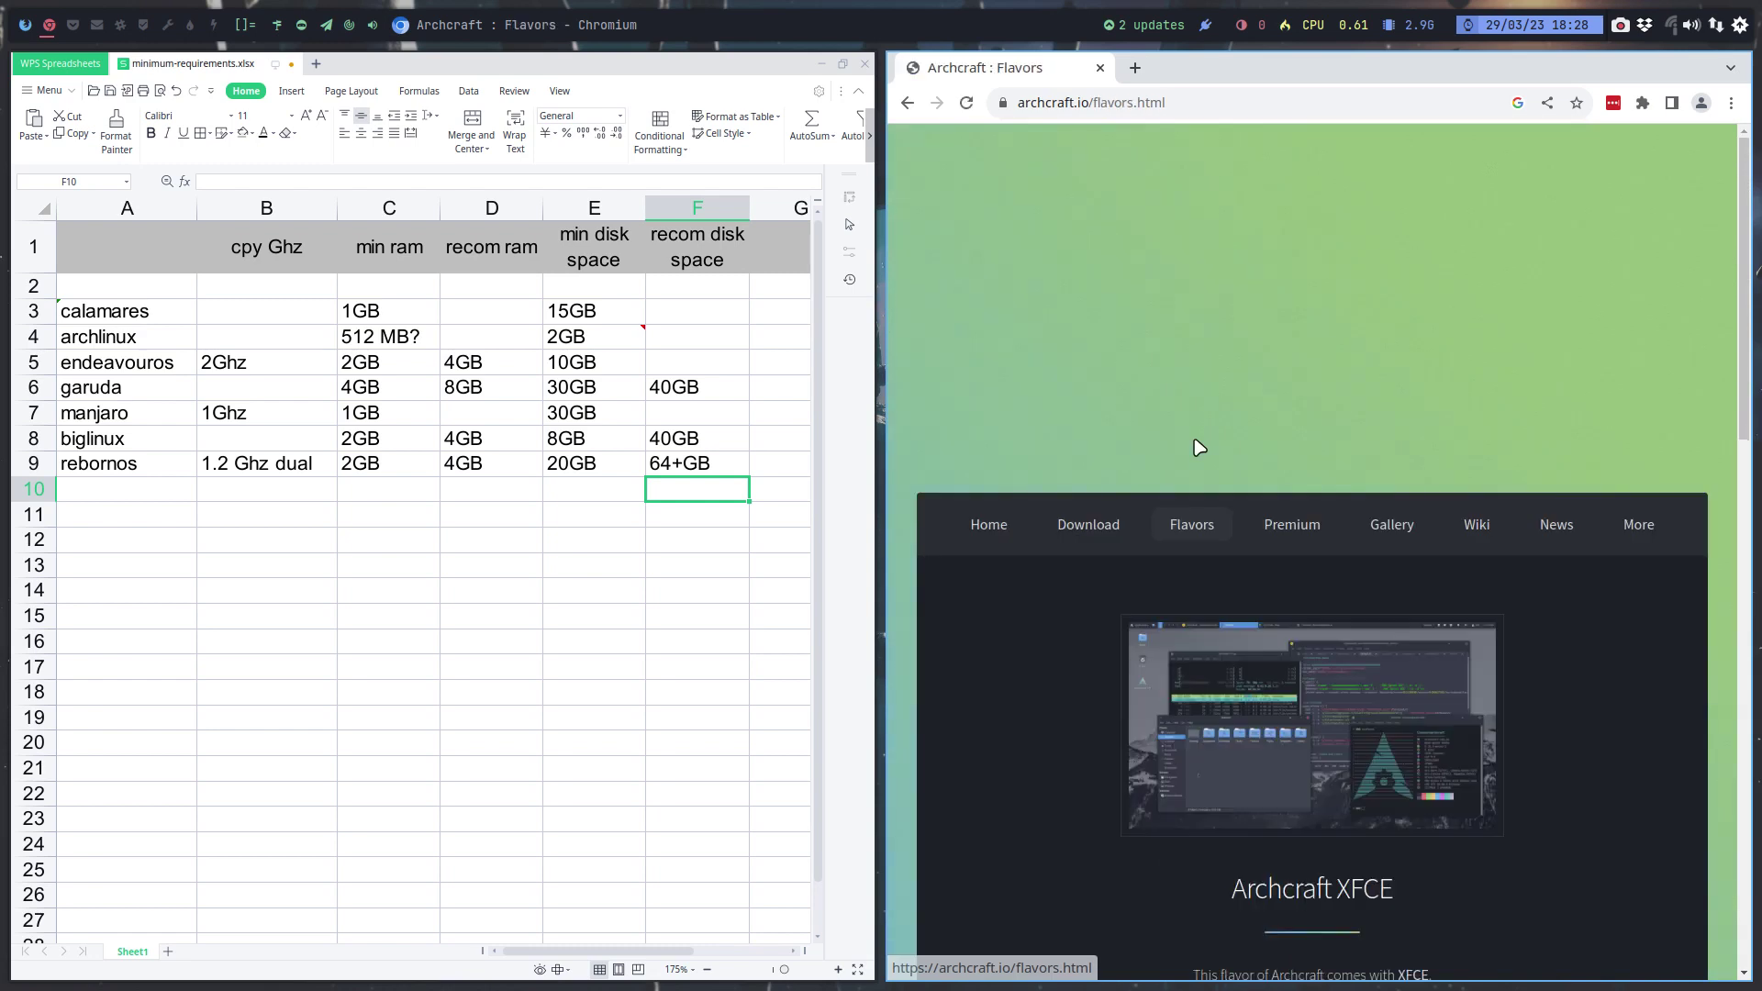
scroll(1198, 447, down, 3)
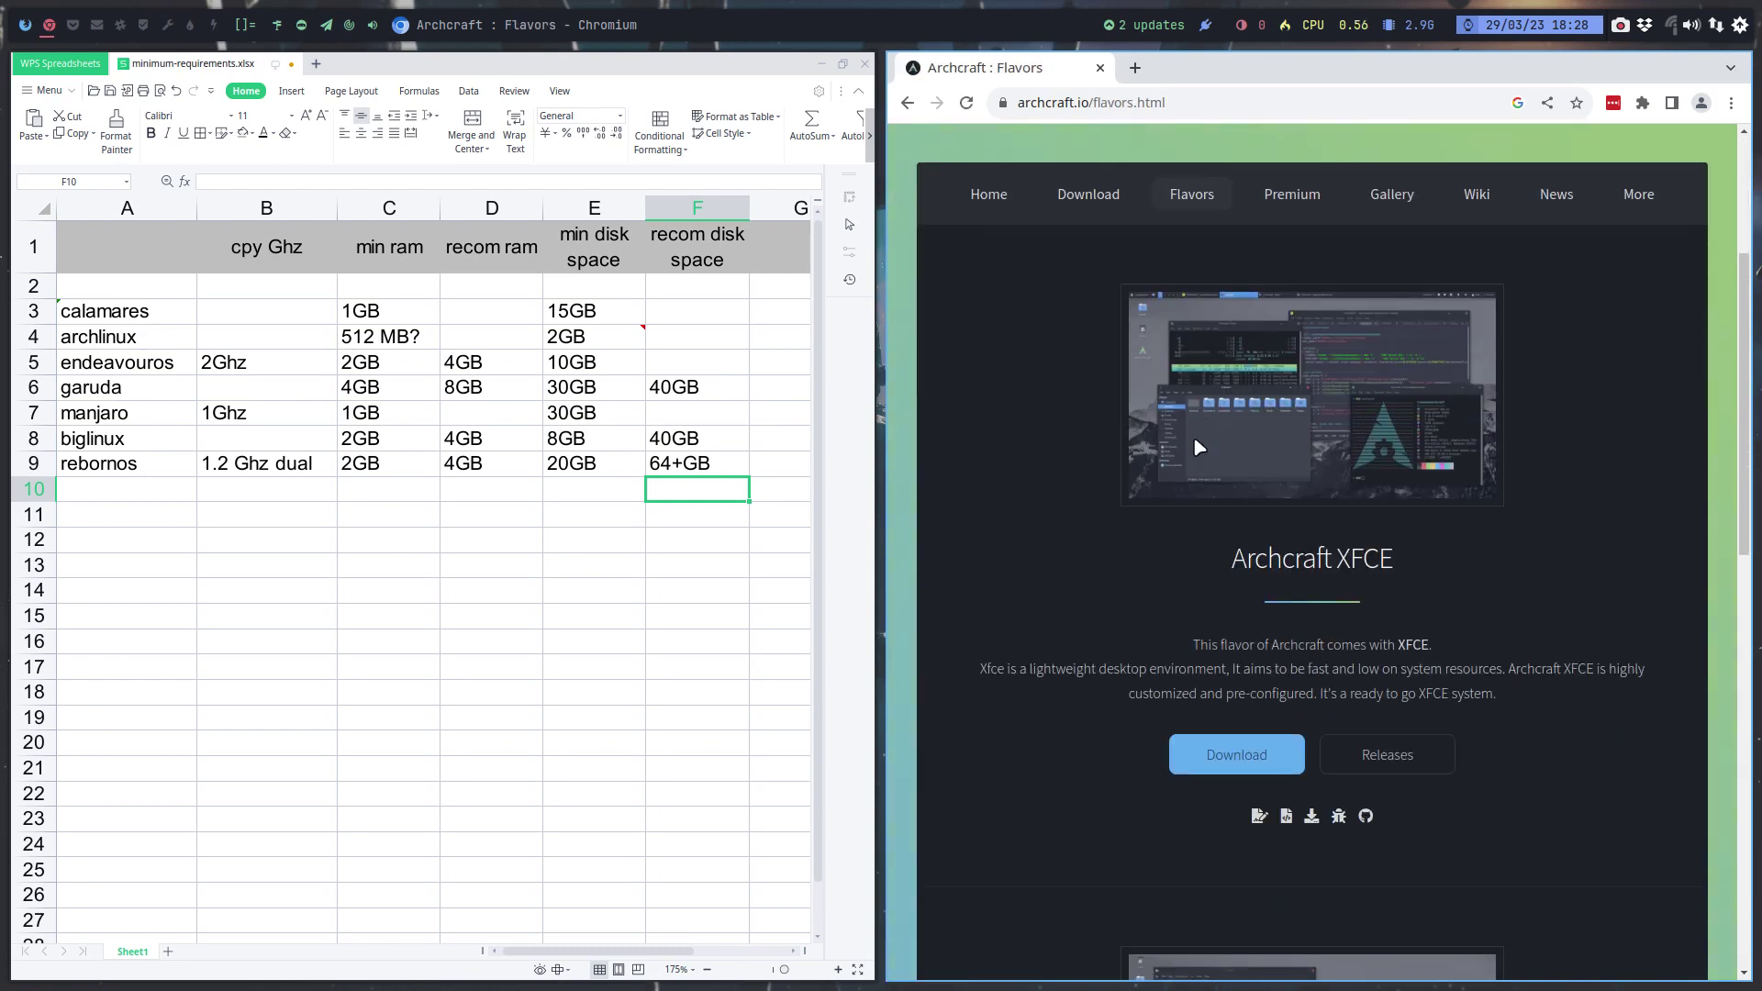
scroll(1198, 447, down, 4)
scroll(1245, 429, down, 4)
scroll(1247, 438, down, 1)
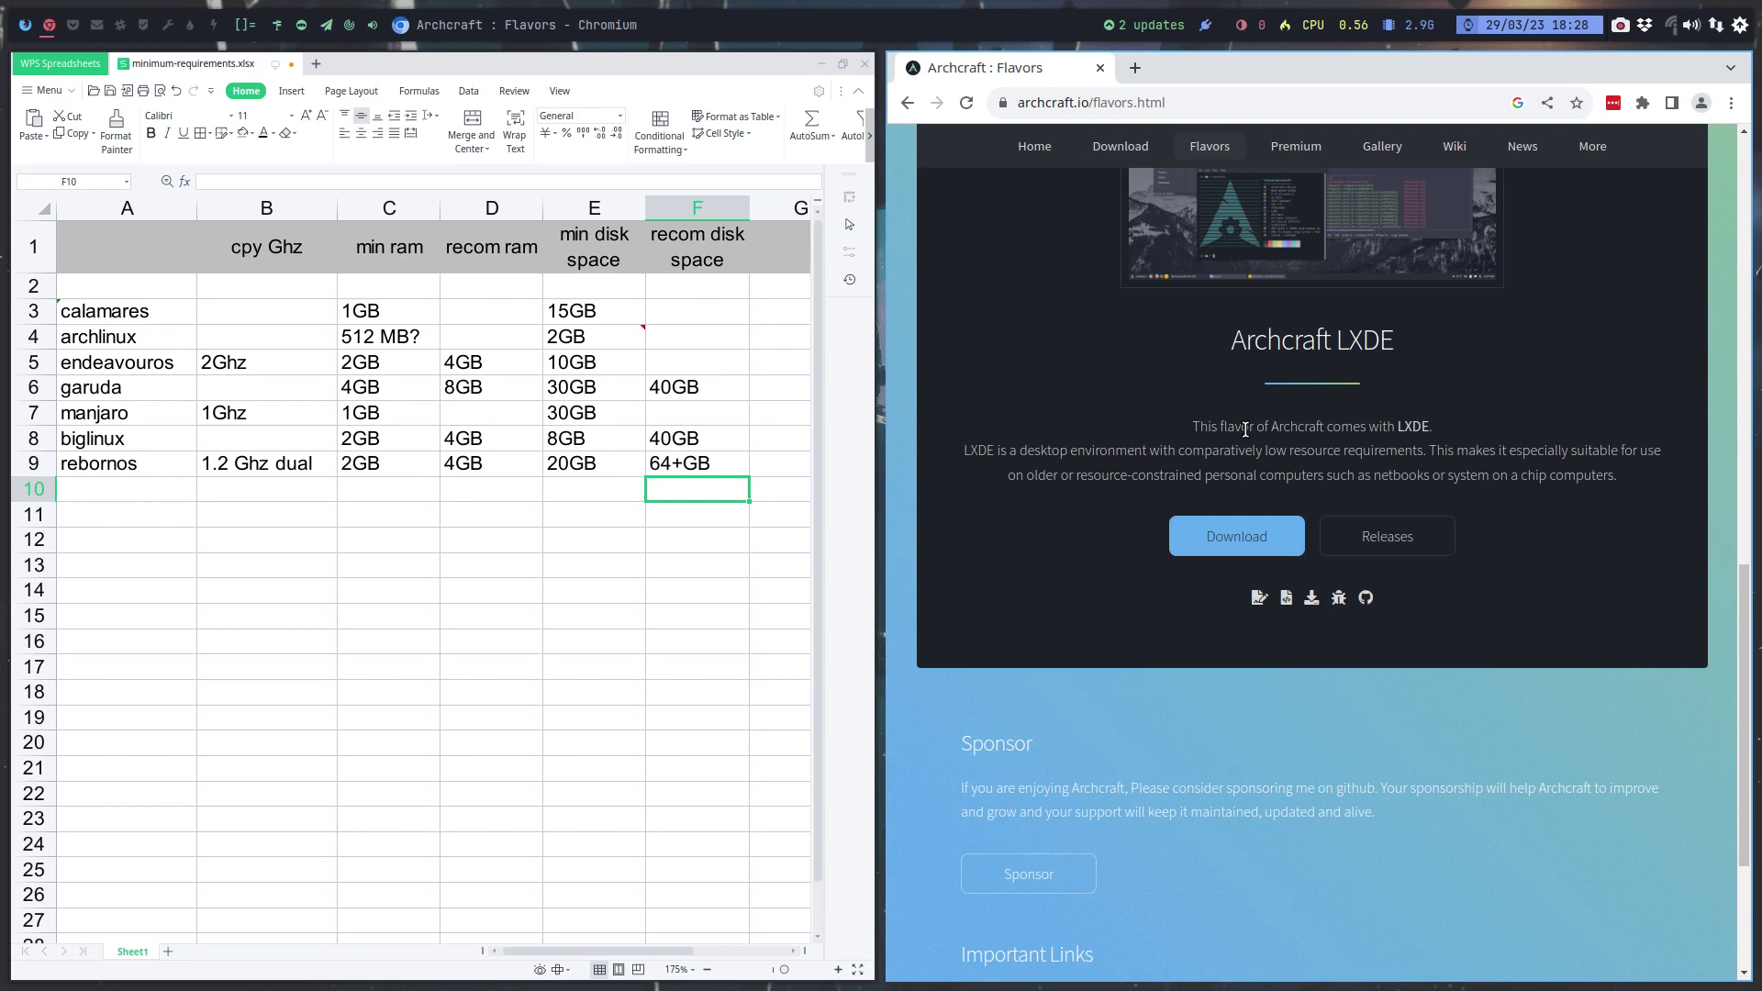
scroll(1280, 420, down, 3)
scroll(1412, 389, up, 15)
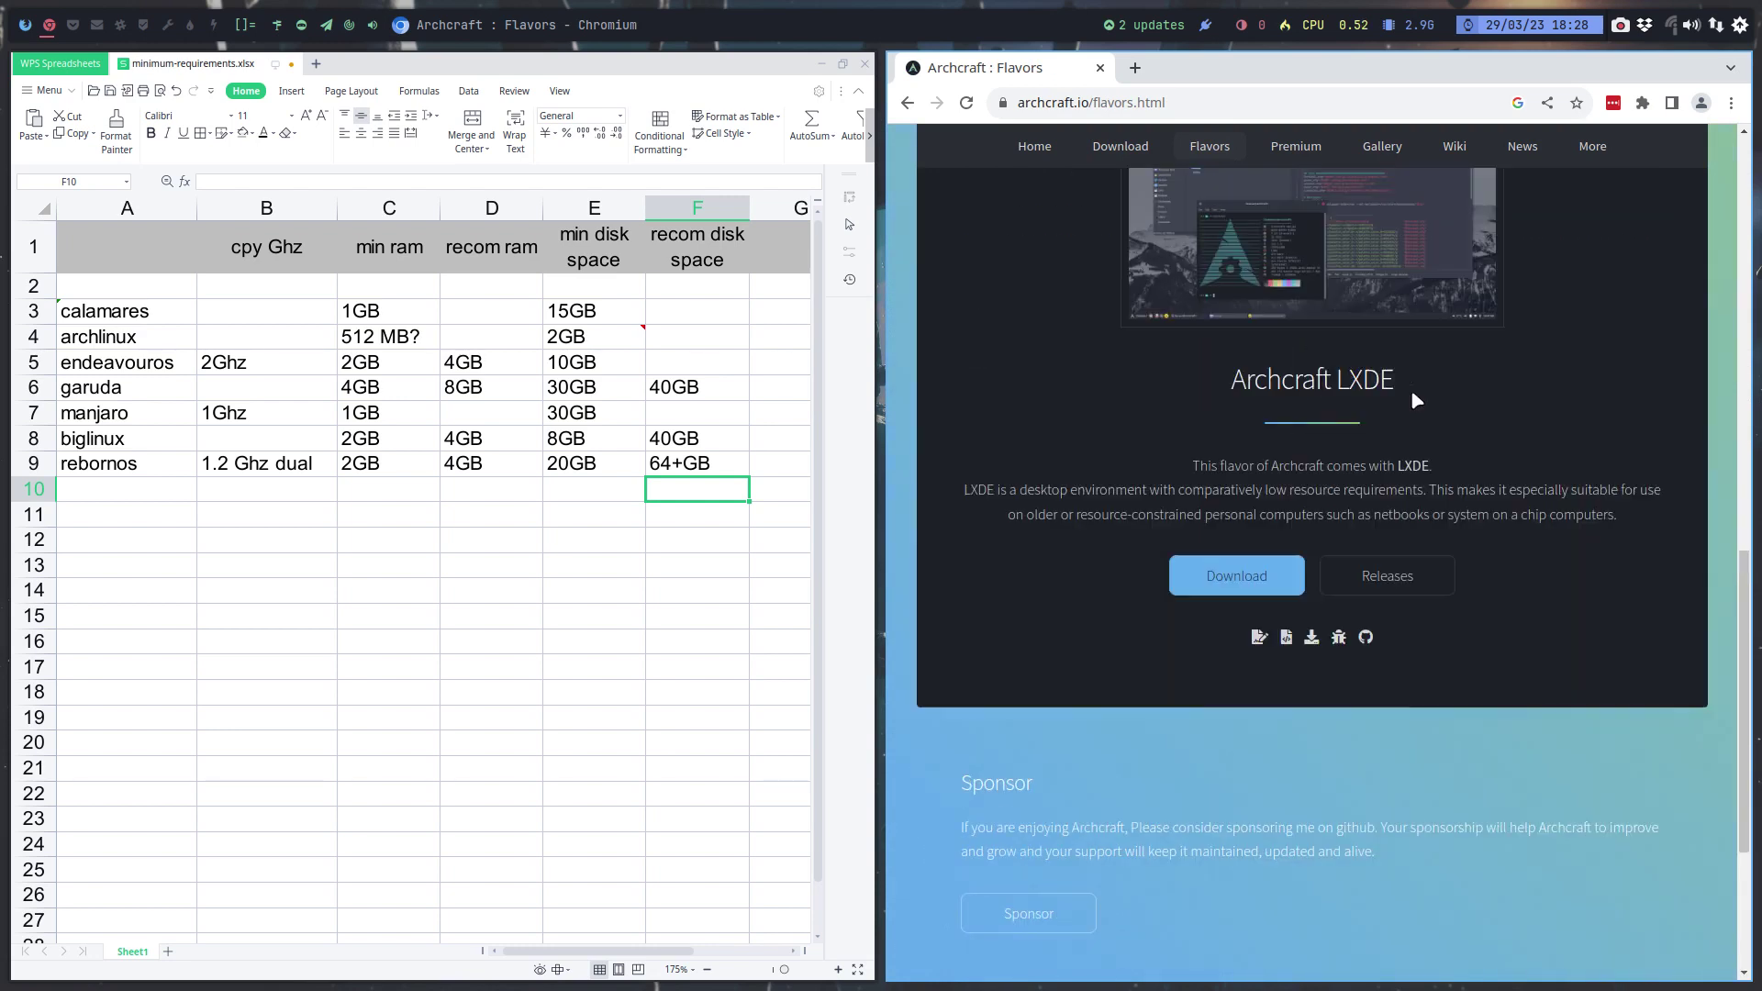
Open the Archcraft Premium page and check the Wayland, Sway, Wayfire and River descriptions for system requirements
click(1293, 530)
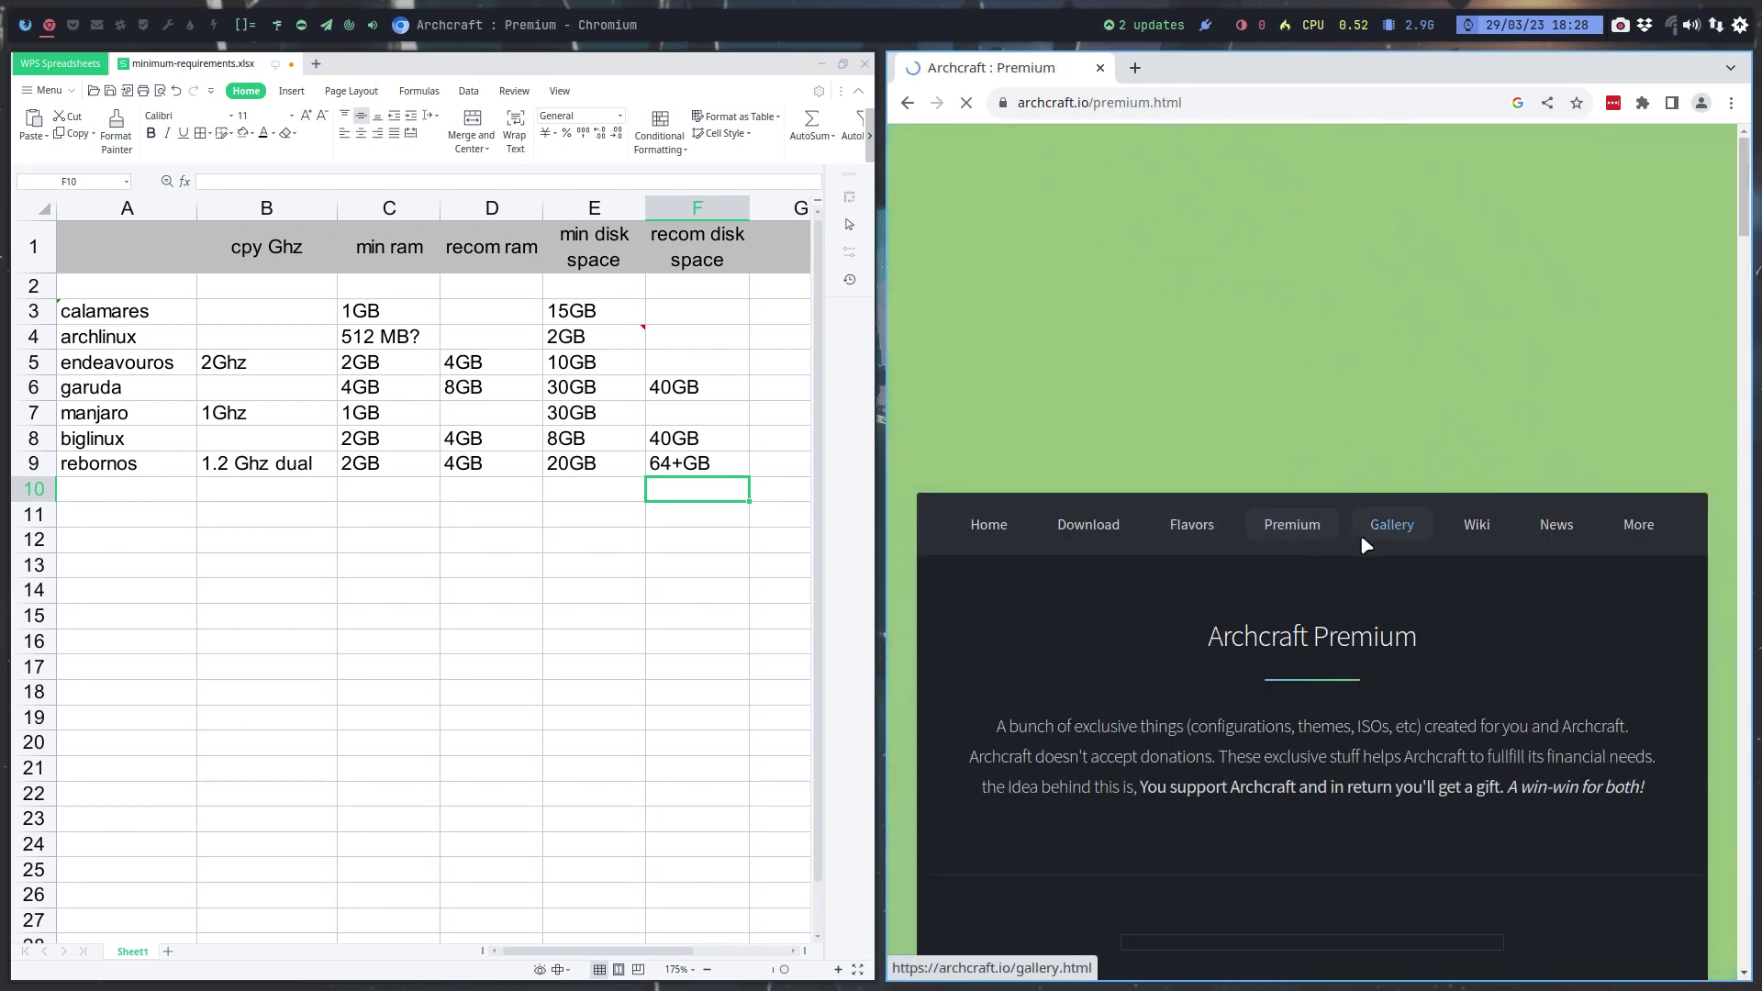
scroll(1366, 546, down, 5)
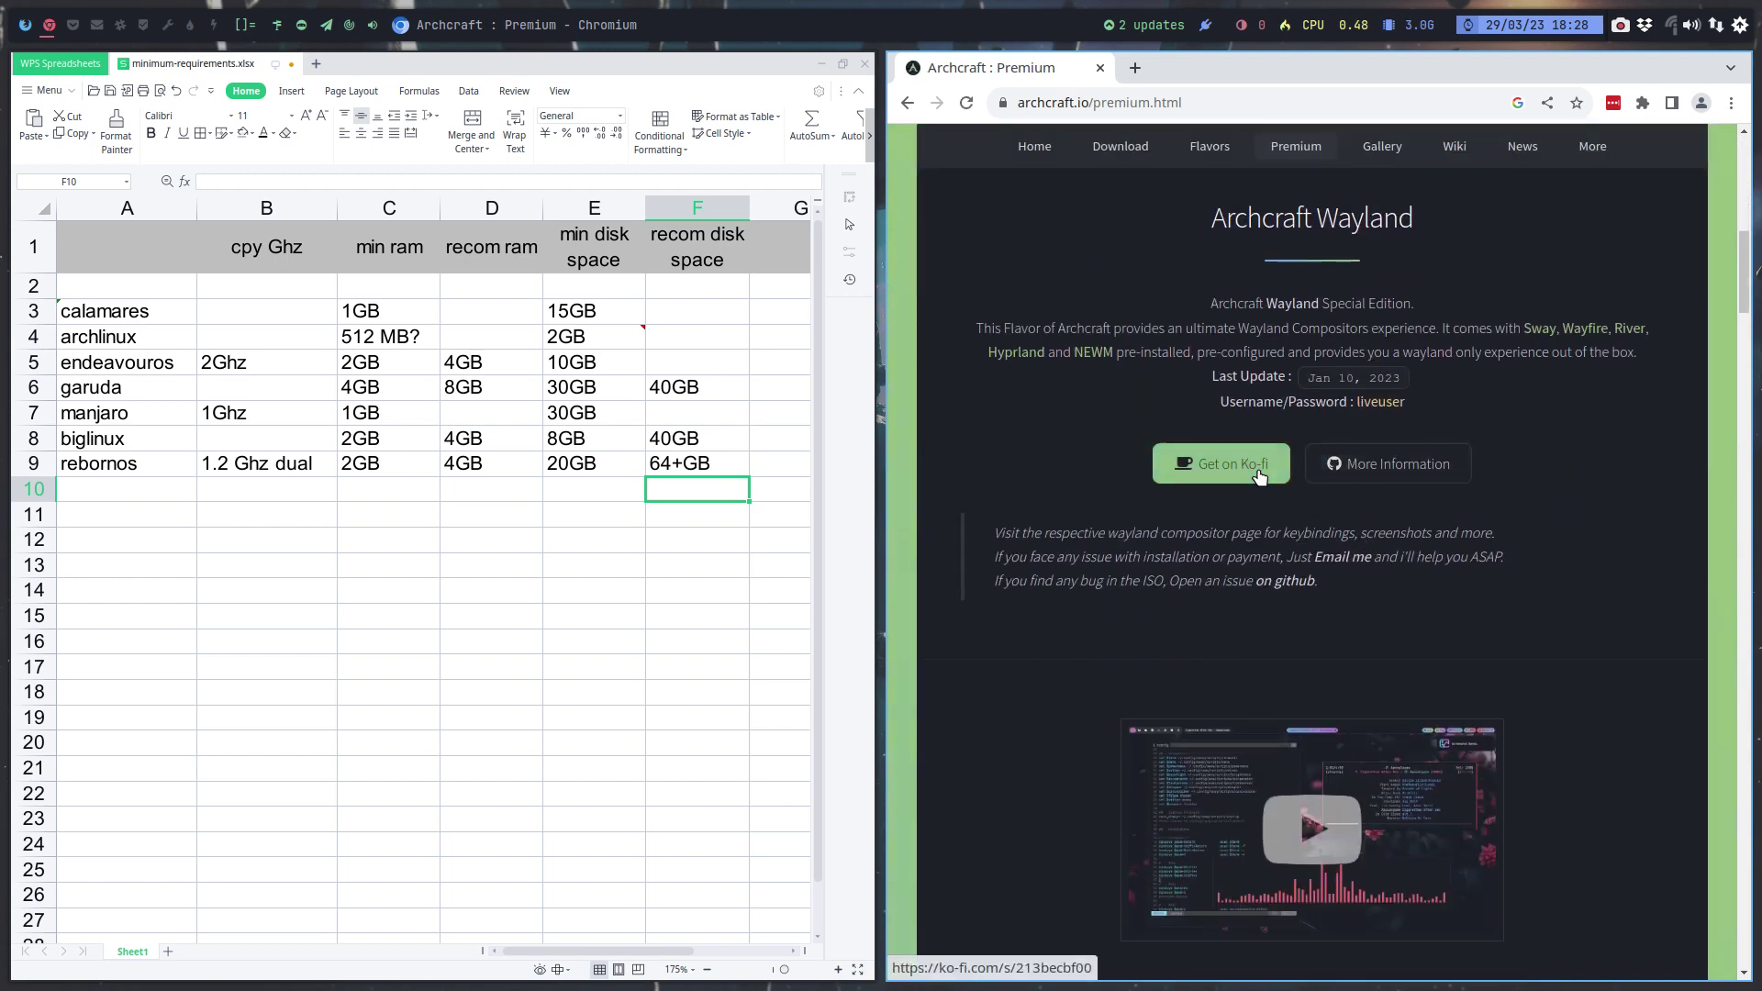
scroll(1306, 533, down, 5)
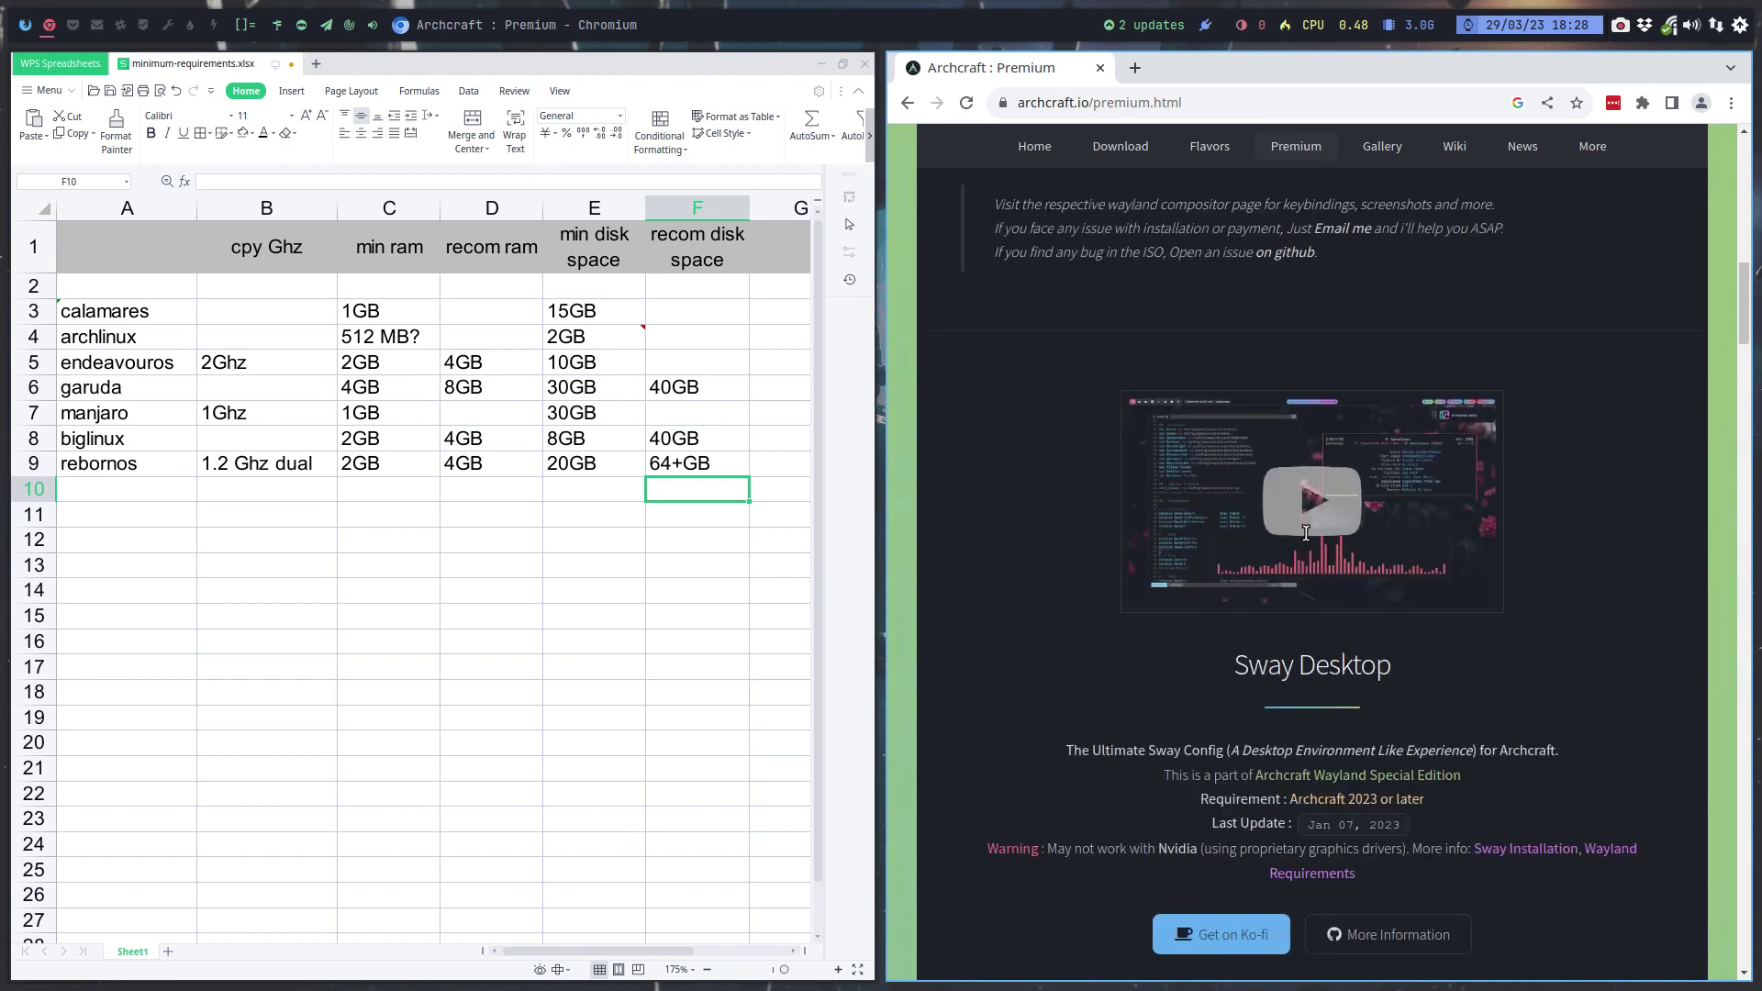
scroll(1306, 532, down, 5)
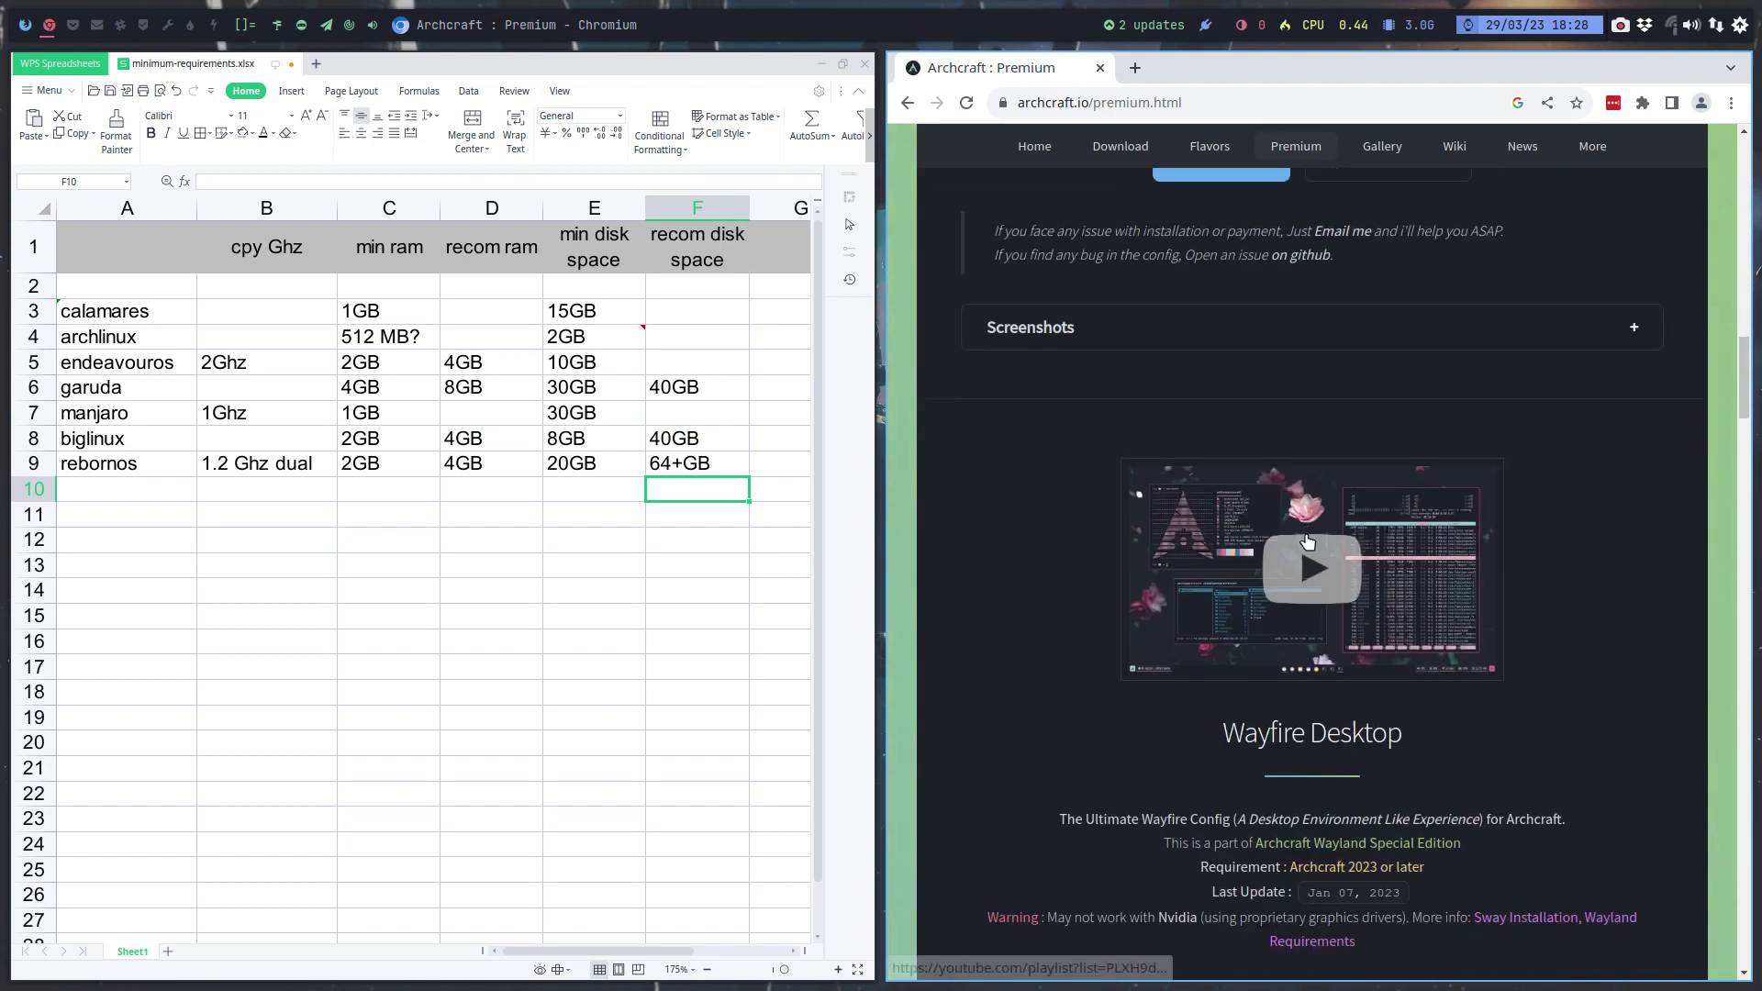
scroll(1307, 542, down, 5)
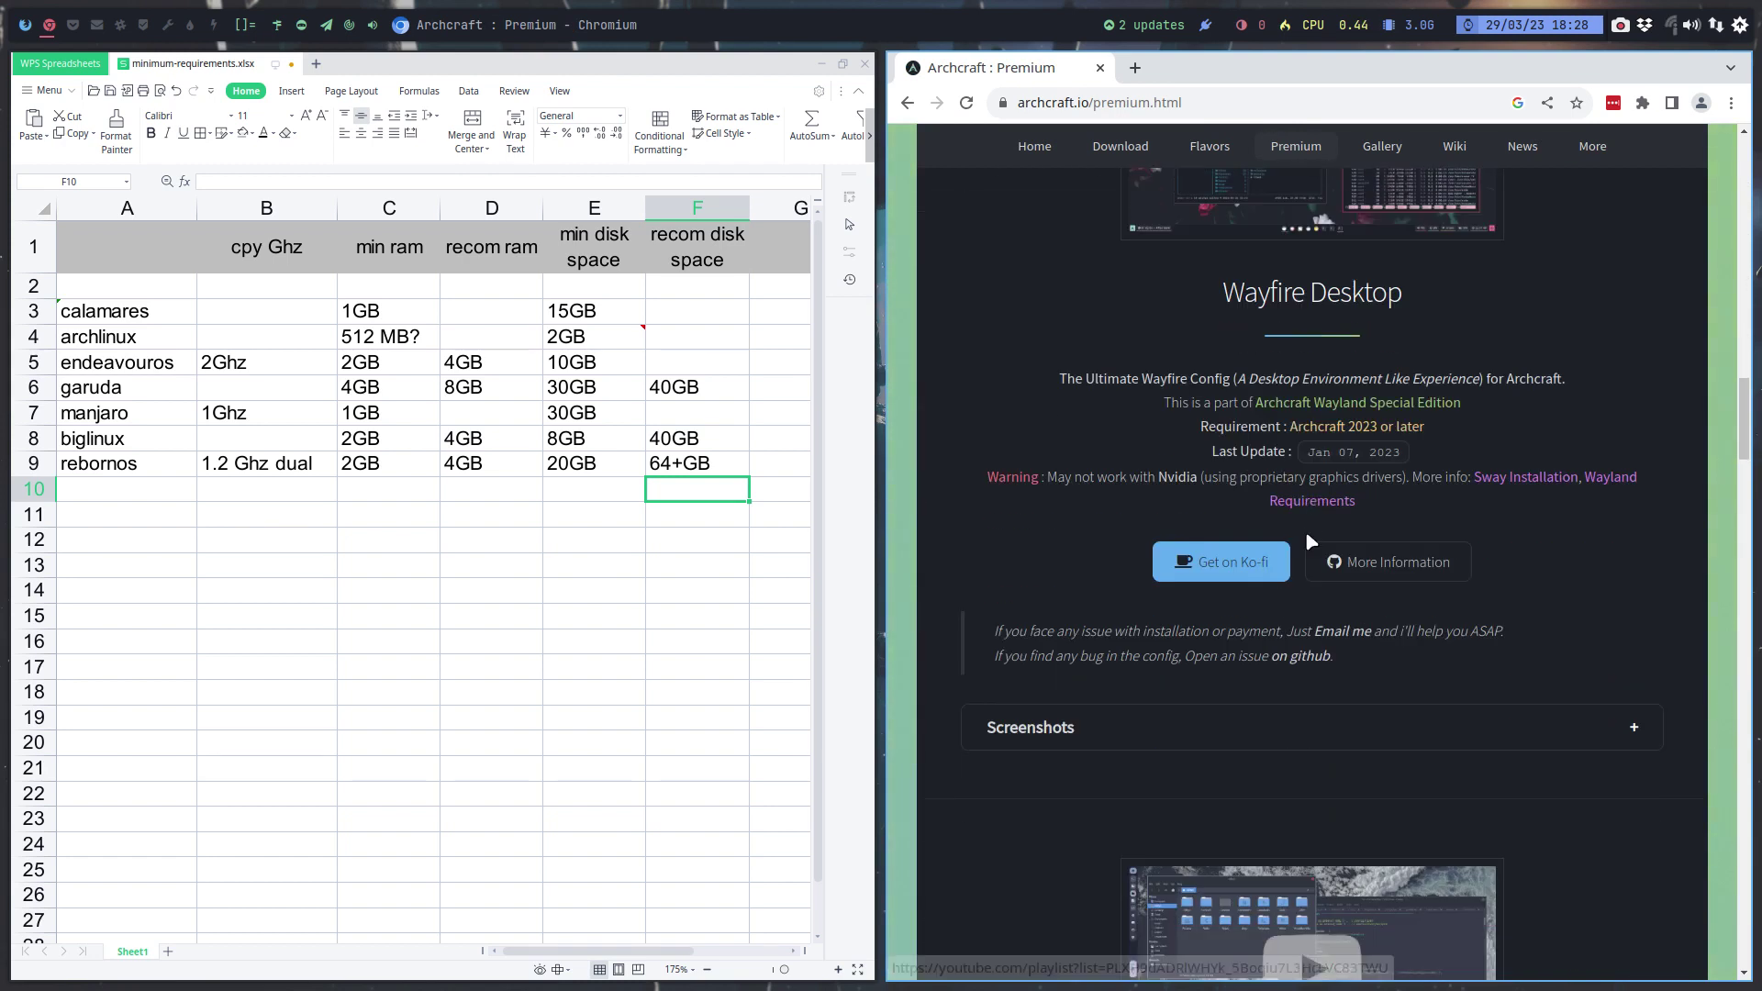
scroll(1307, 541, down, 5)
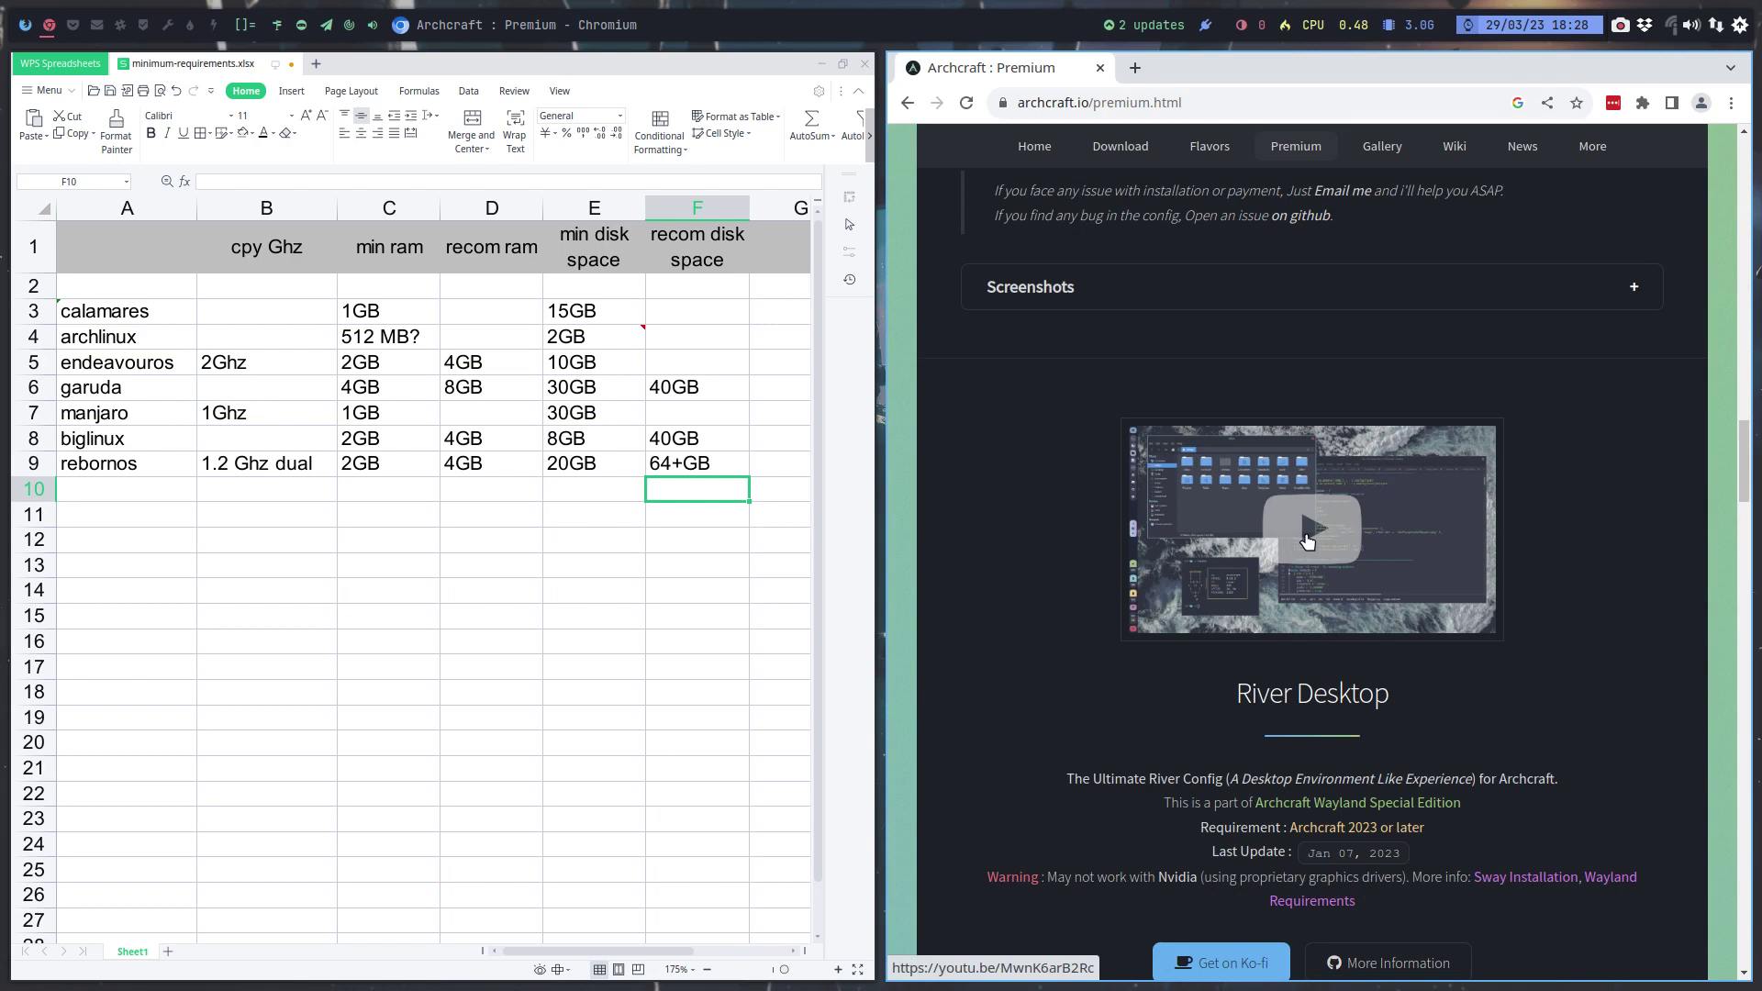
scroll(1031, 463, up, 5)
scroll(1031, 463, up, 15)
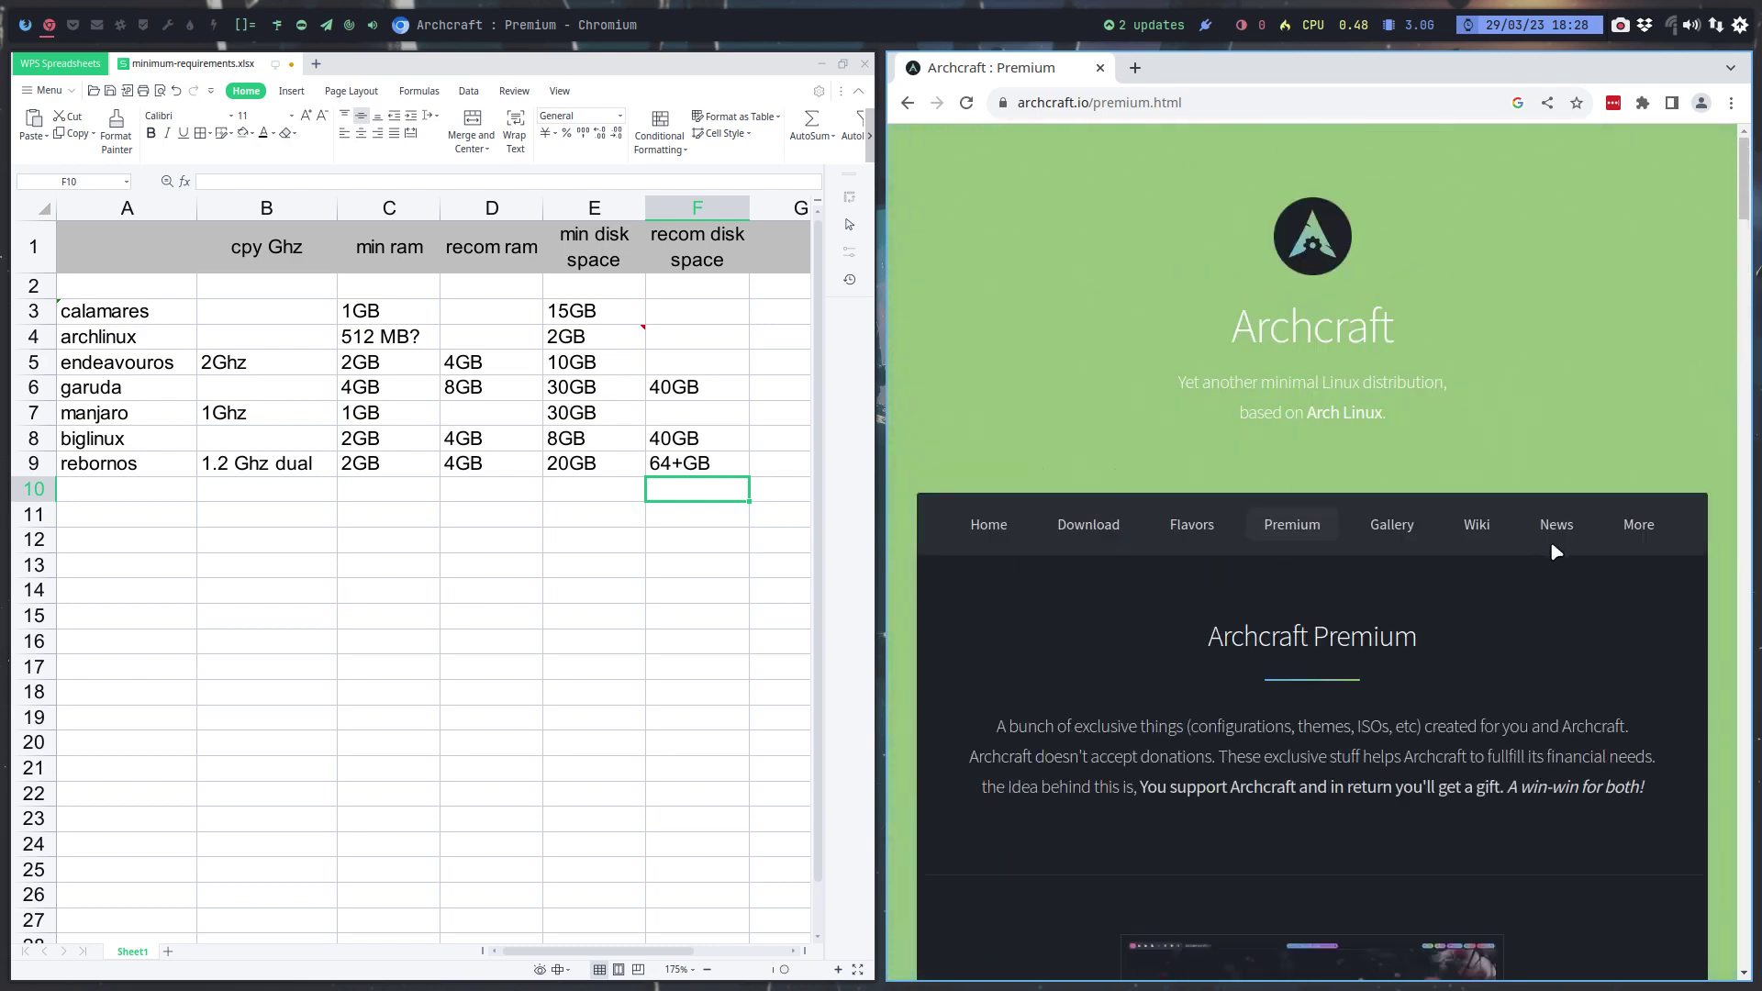
Open the Archcraft wiki and read its home page sections for memory requirements
click(1479, 537)
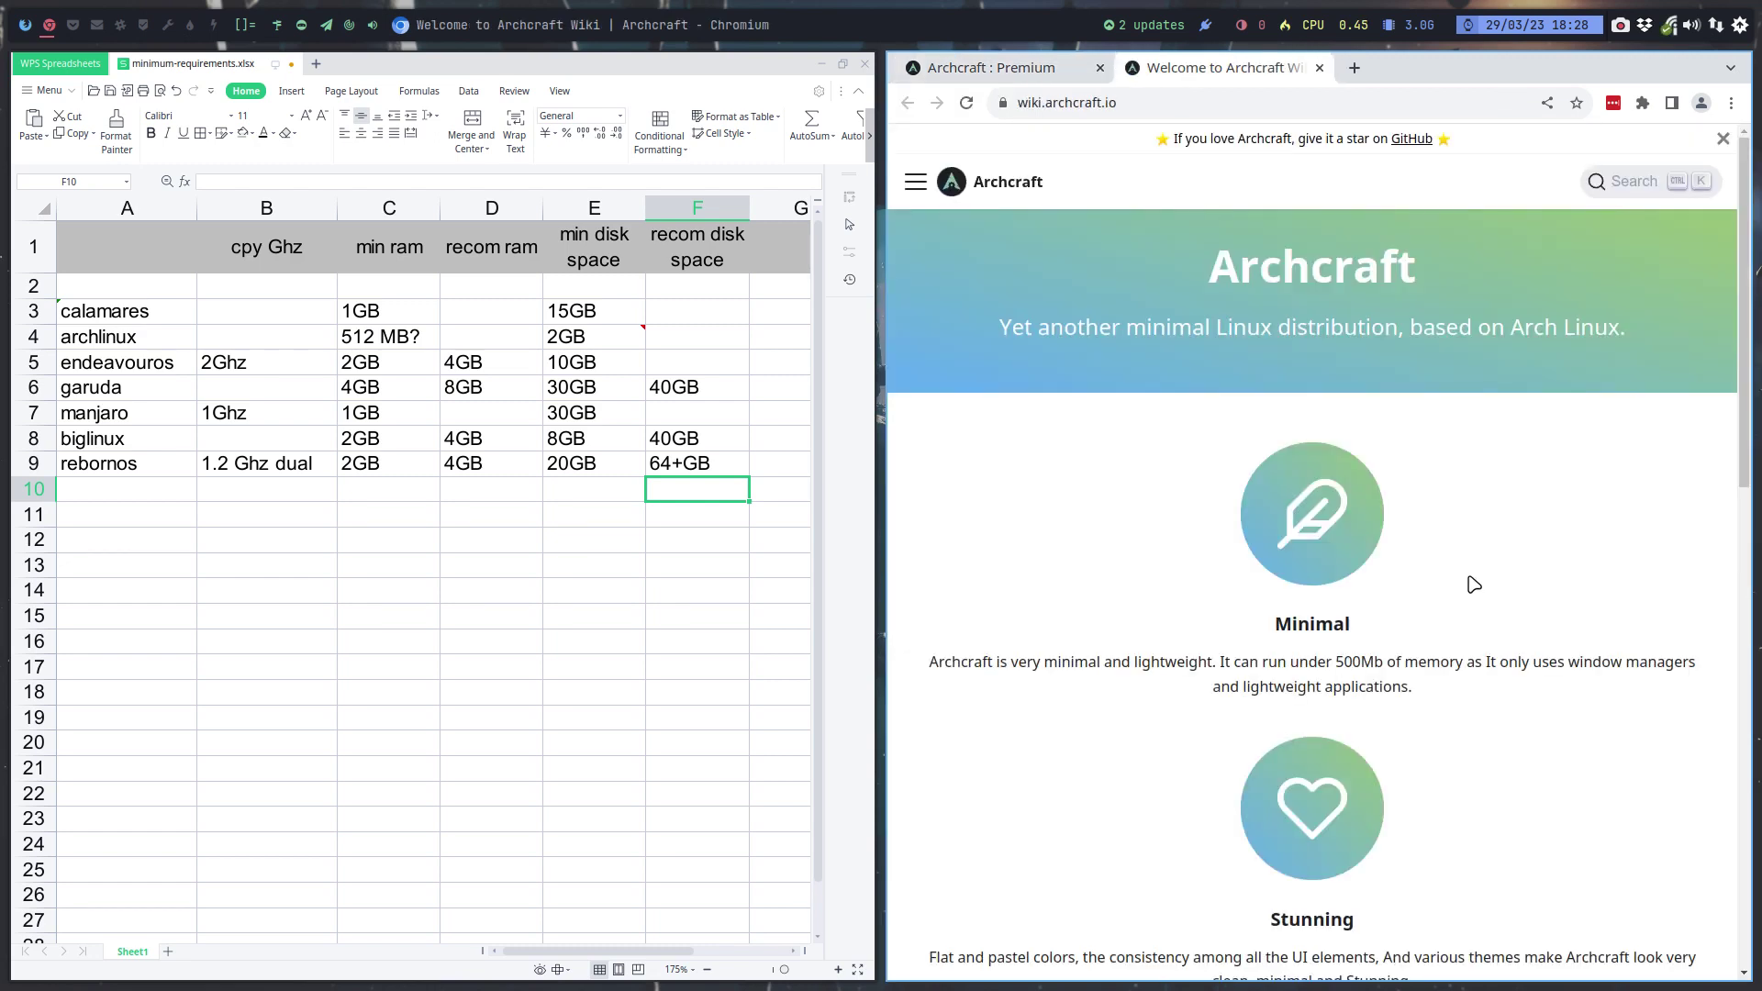
scroll(1474, 584, down, 4)
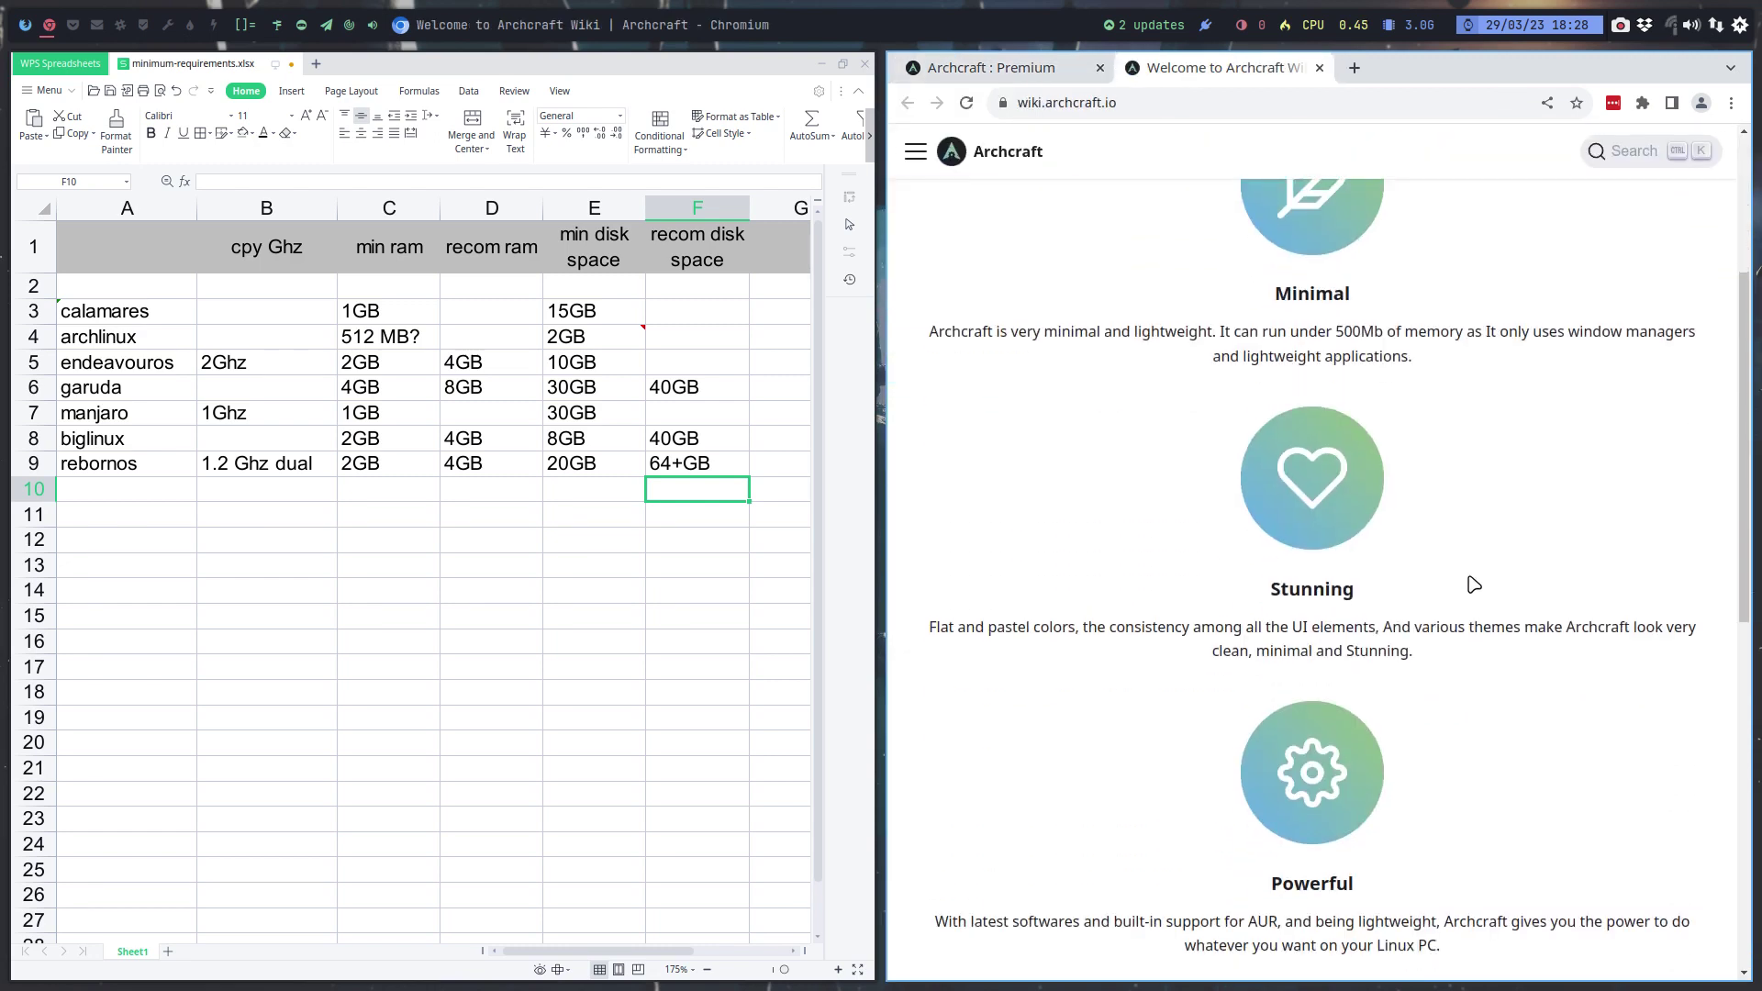
scroll(1469, 582, down, 4)
scroll(1468, 580, up, 5)
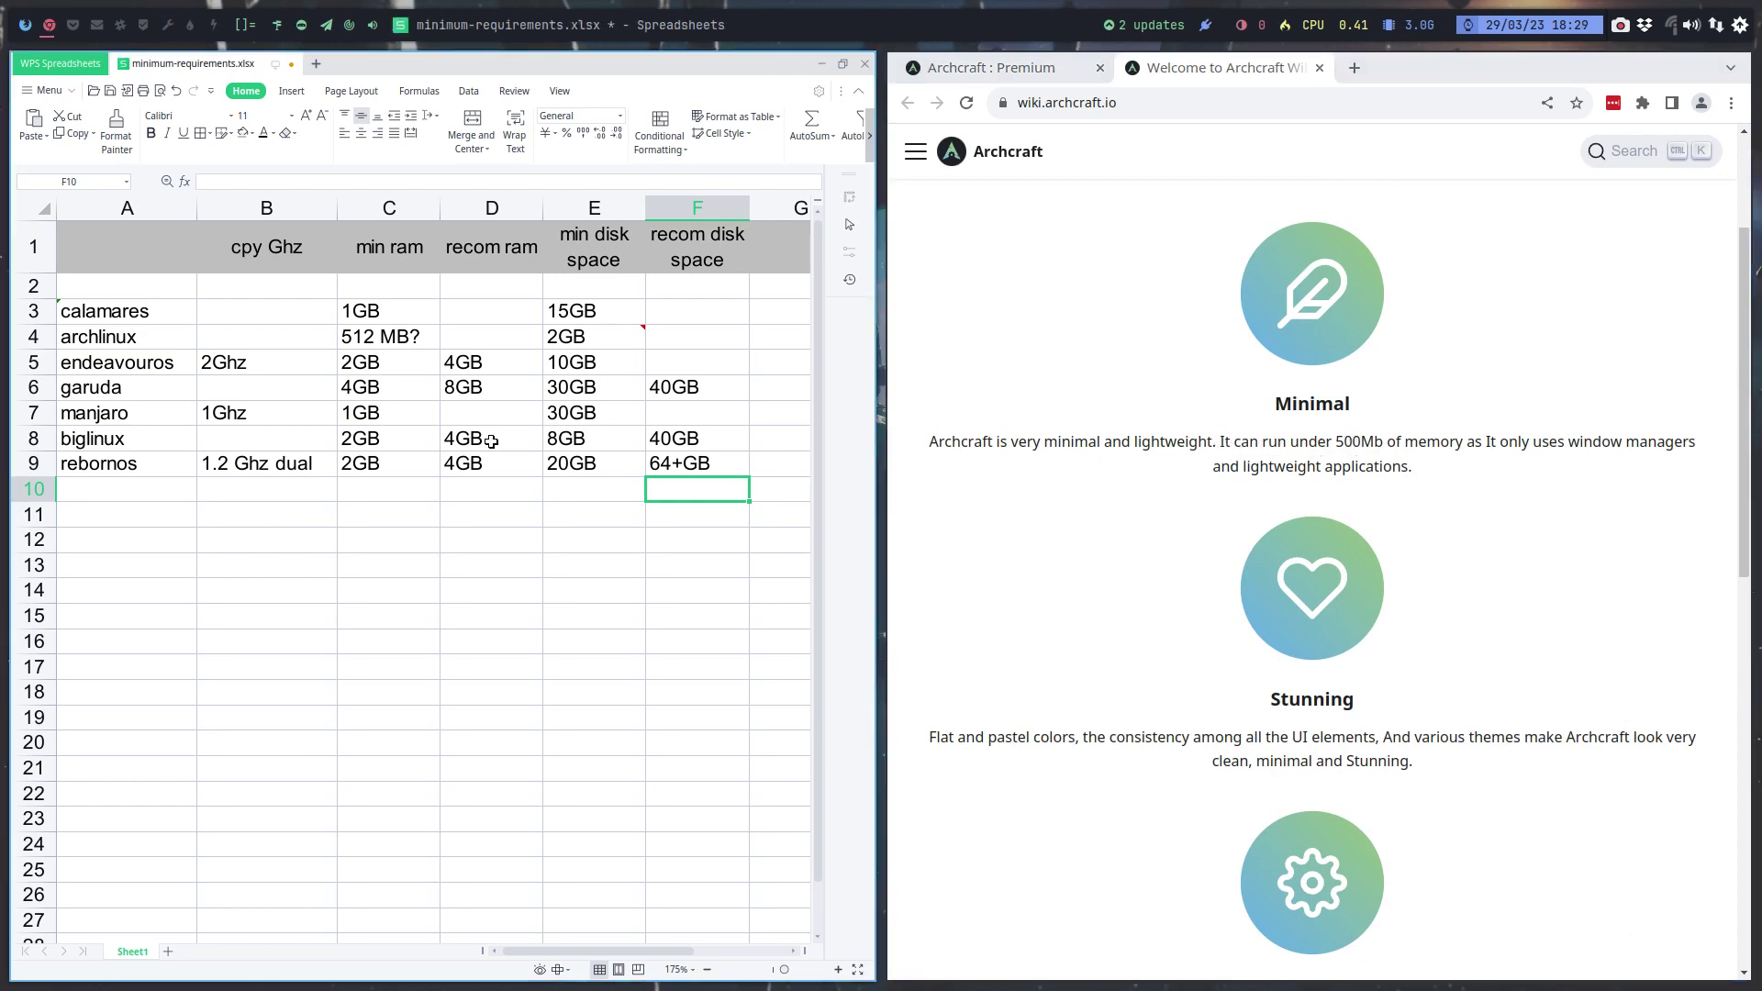
In the spreadsheet, enter archcraft as the distribution name in A10 and 500MB as its minimum RAM in C10
click(98, 492)
text(a)
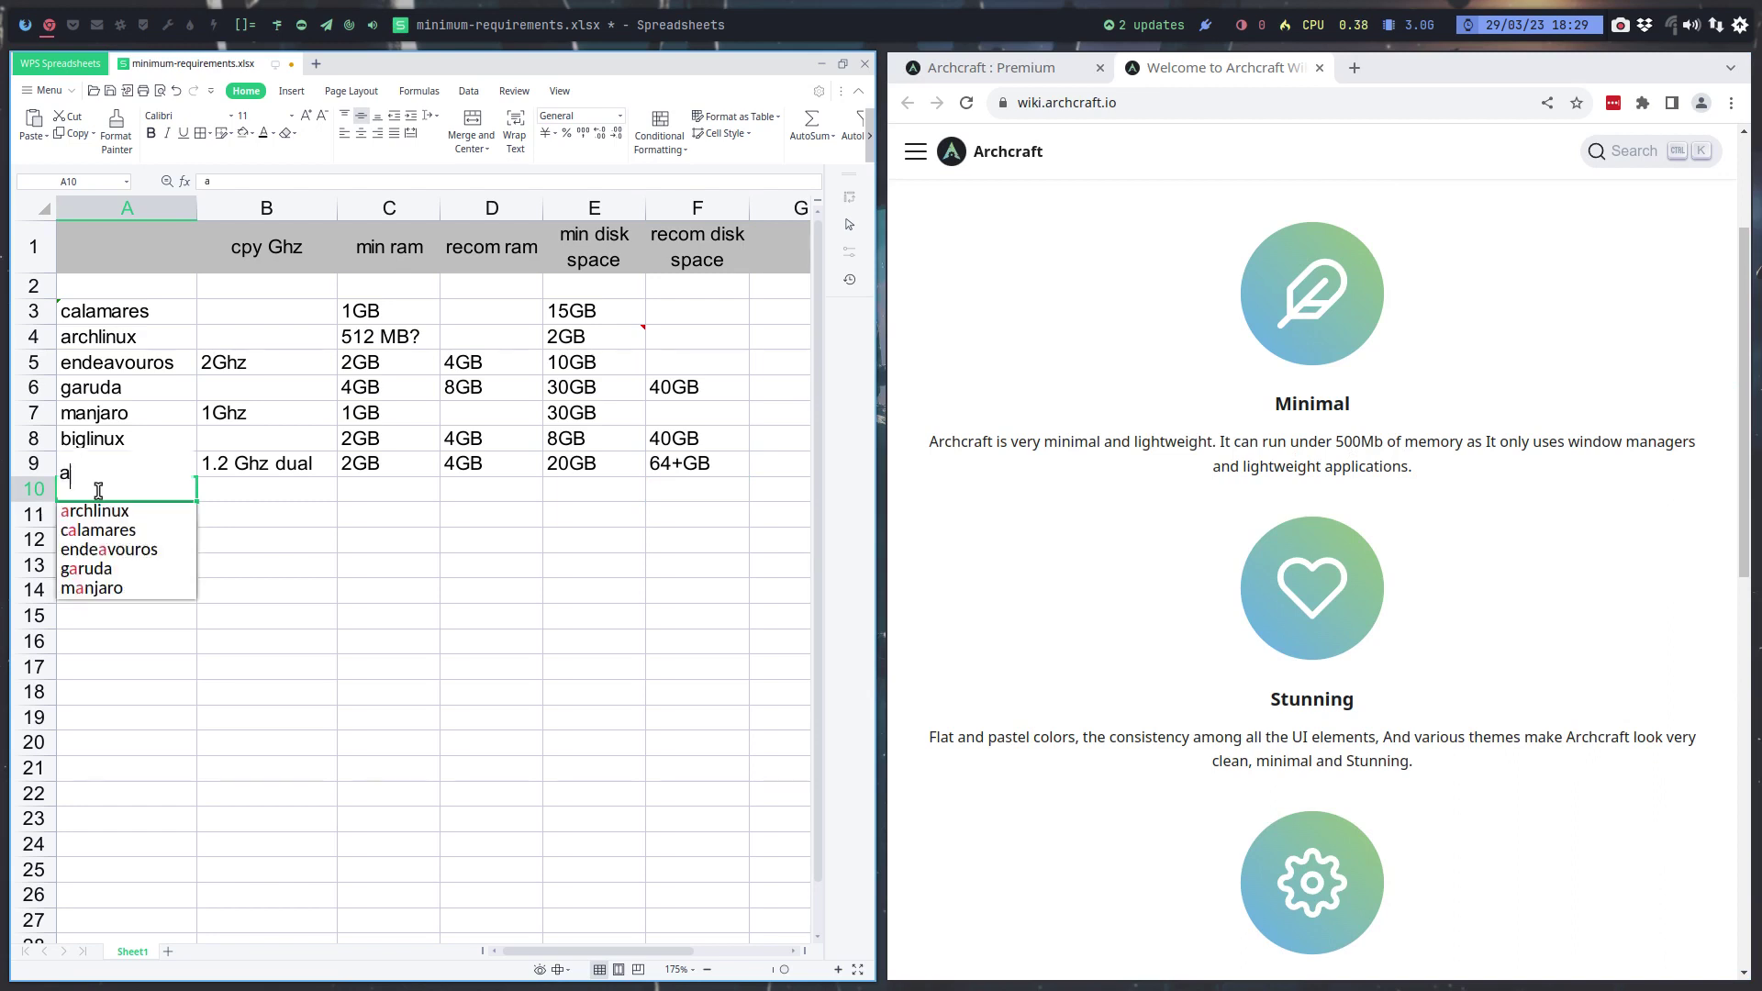
text(rchcraft)
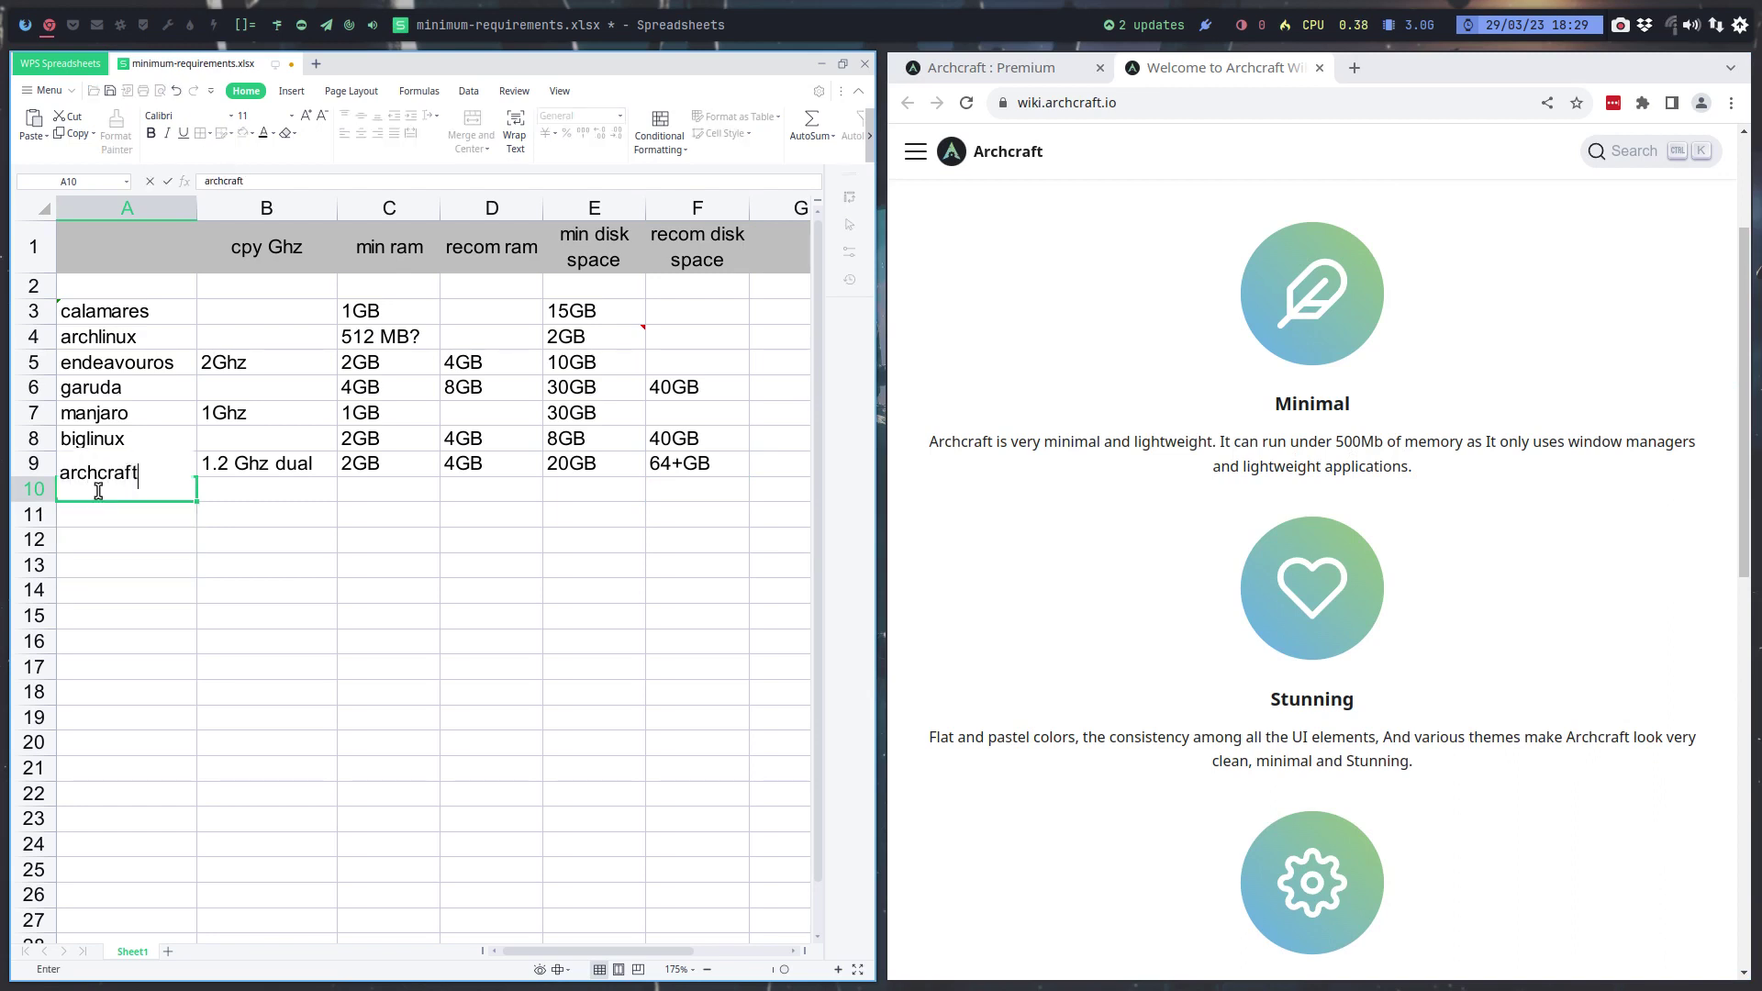
key(Tab)
key(Tab)
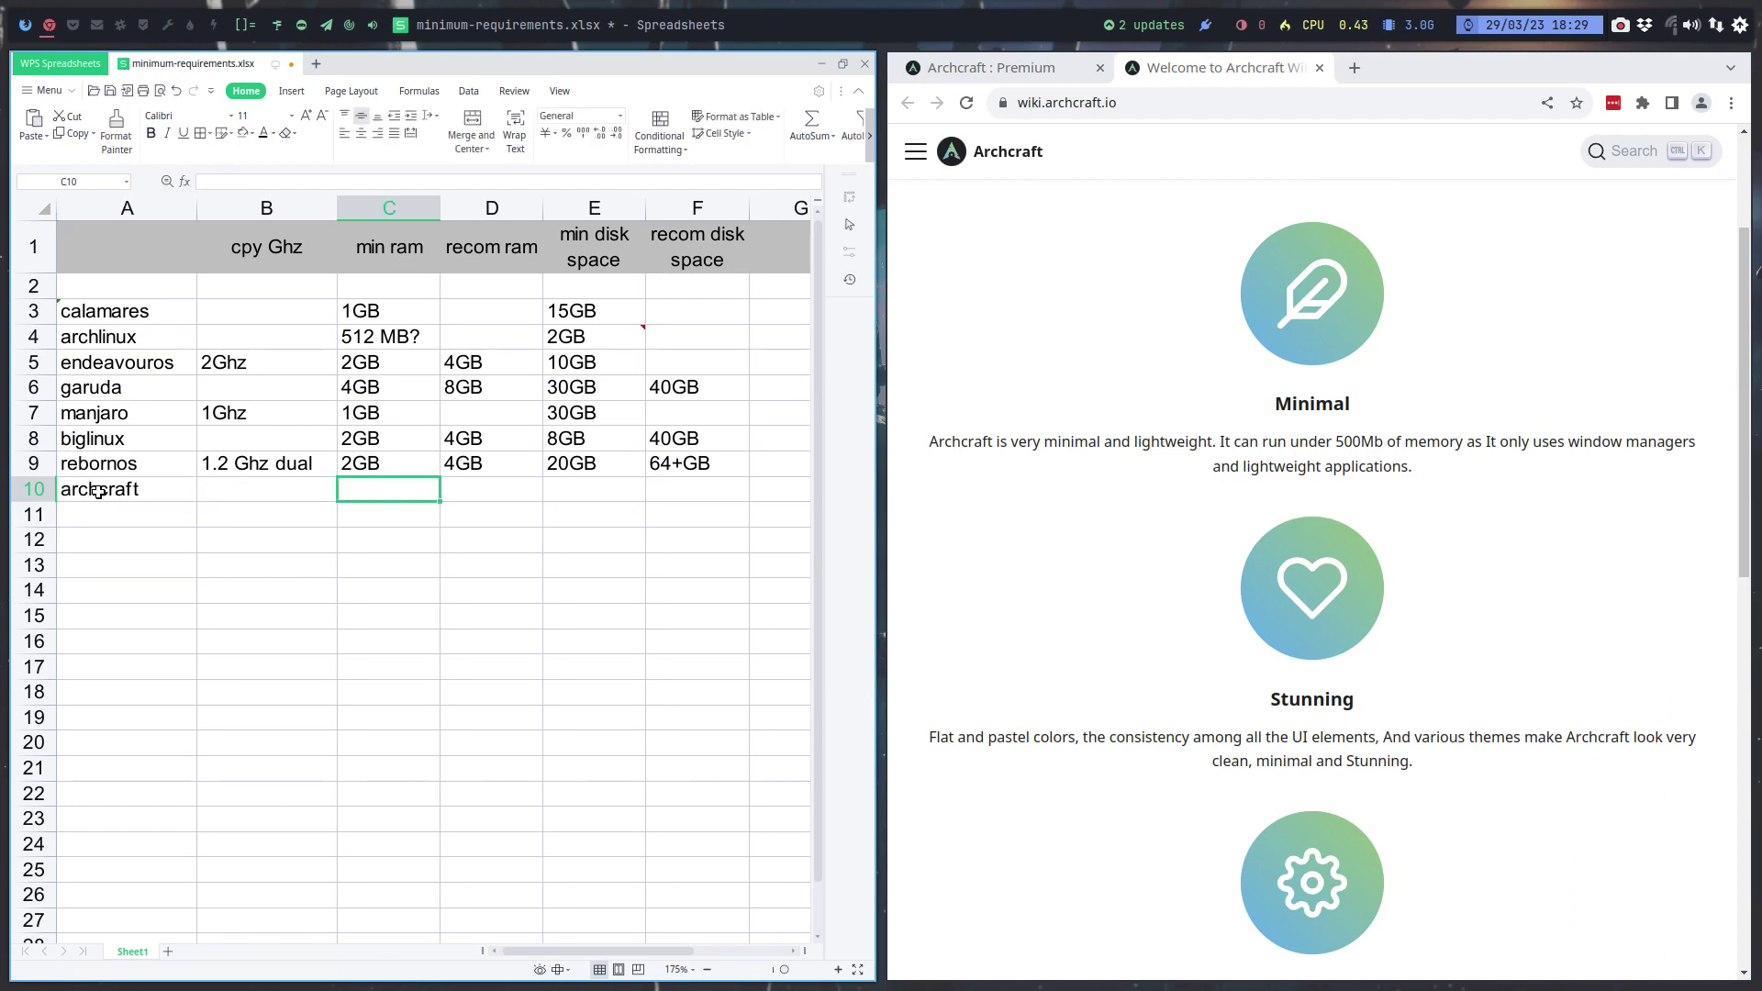
text(500G)
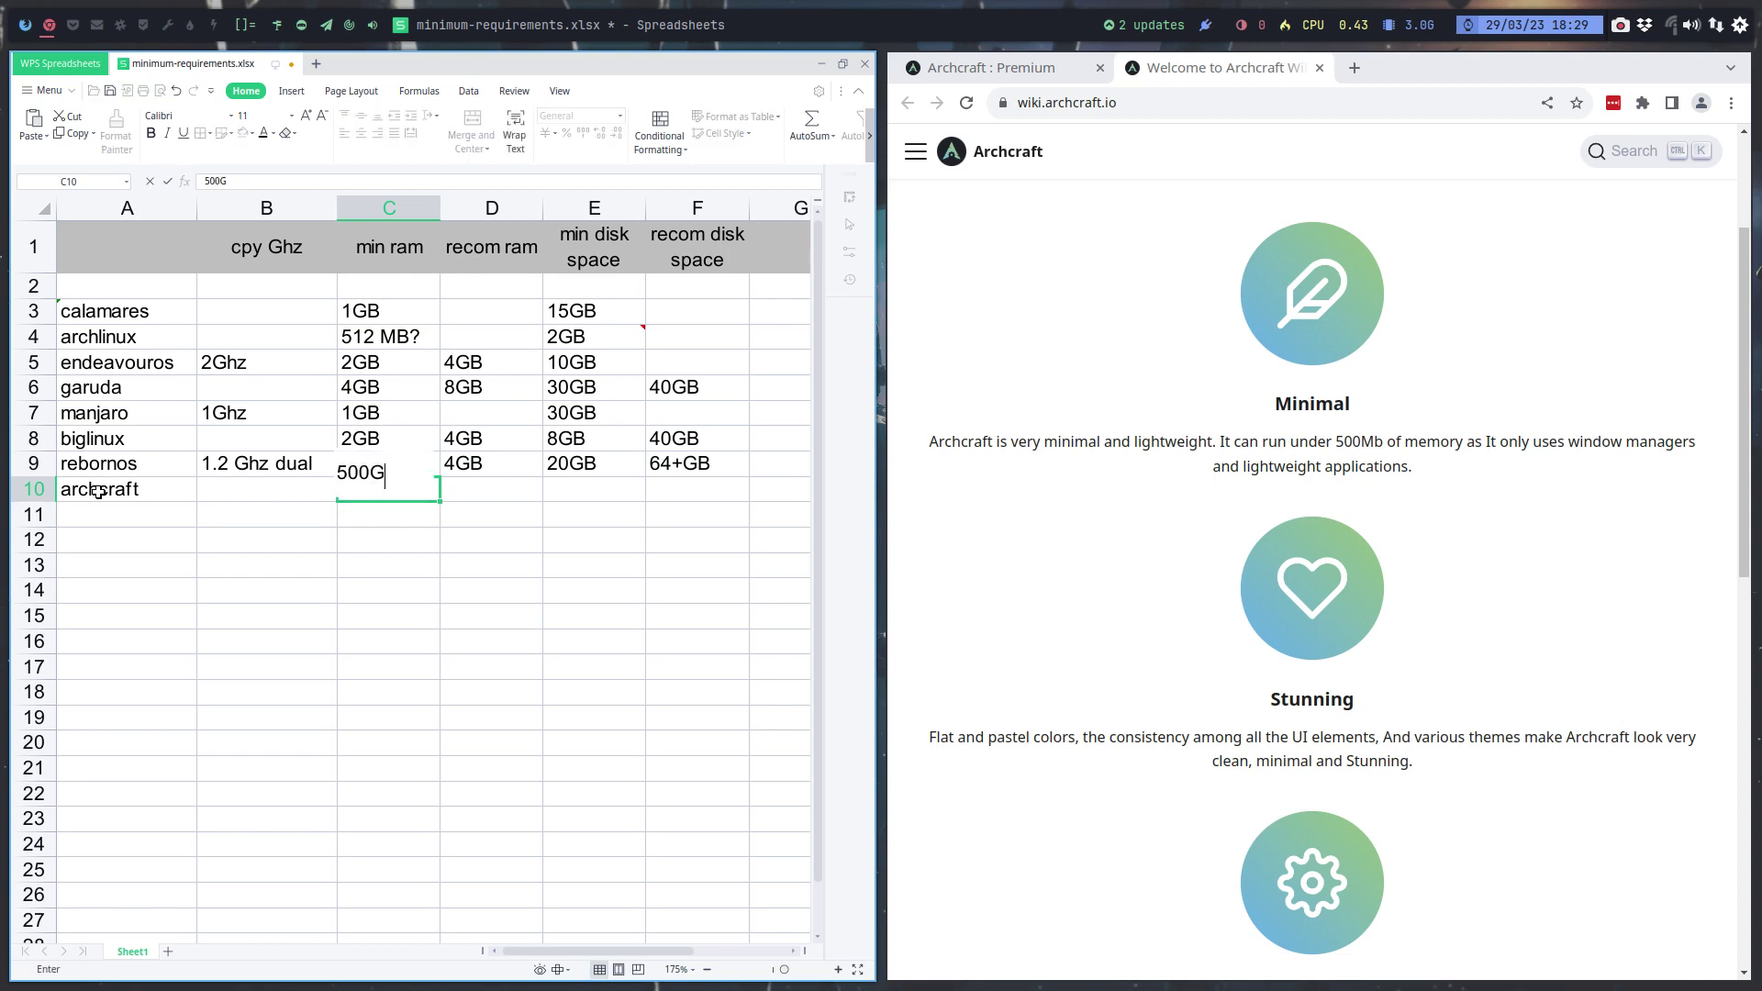
text(B)
key(BackSpace)
key(BackSpace)
text(M)
key(Return)
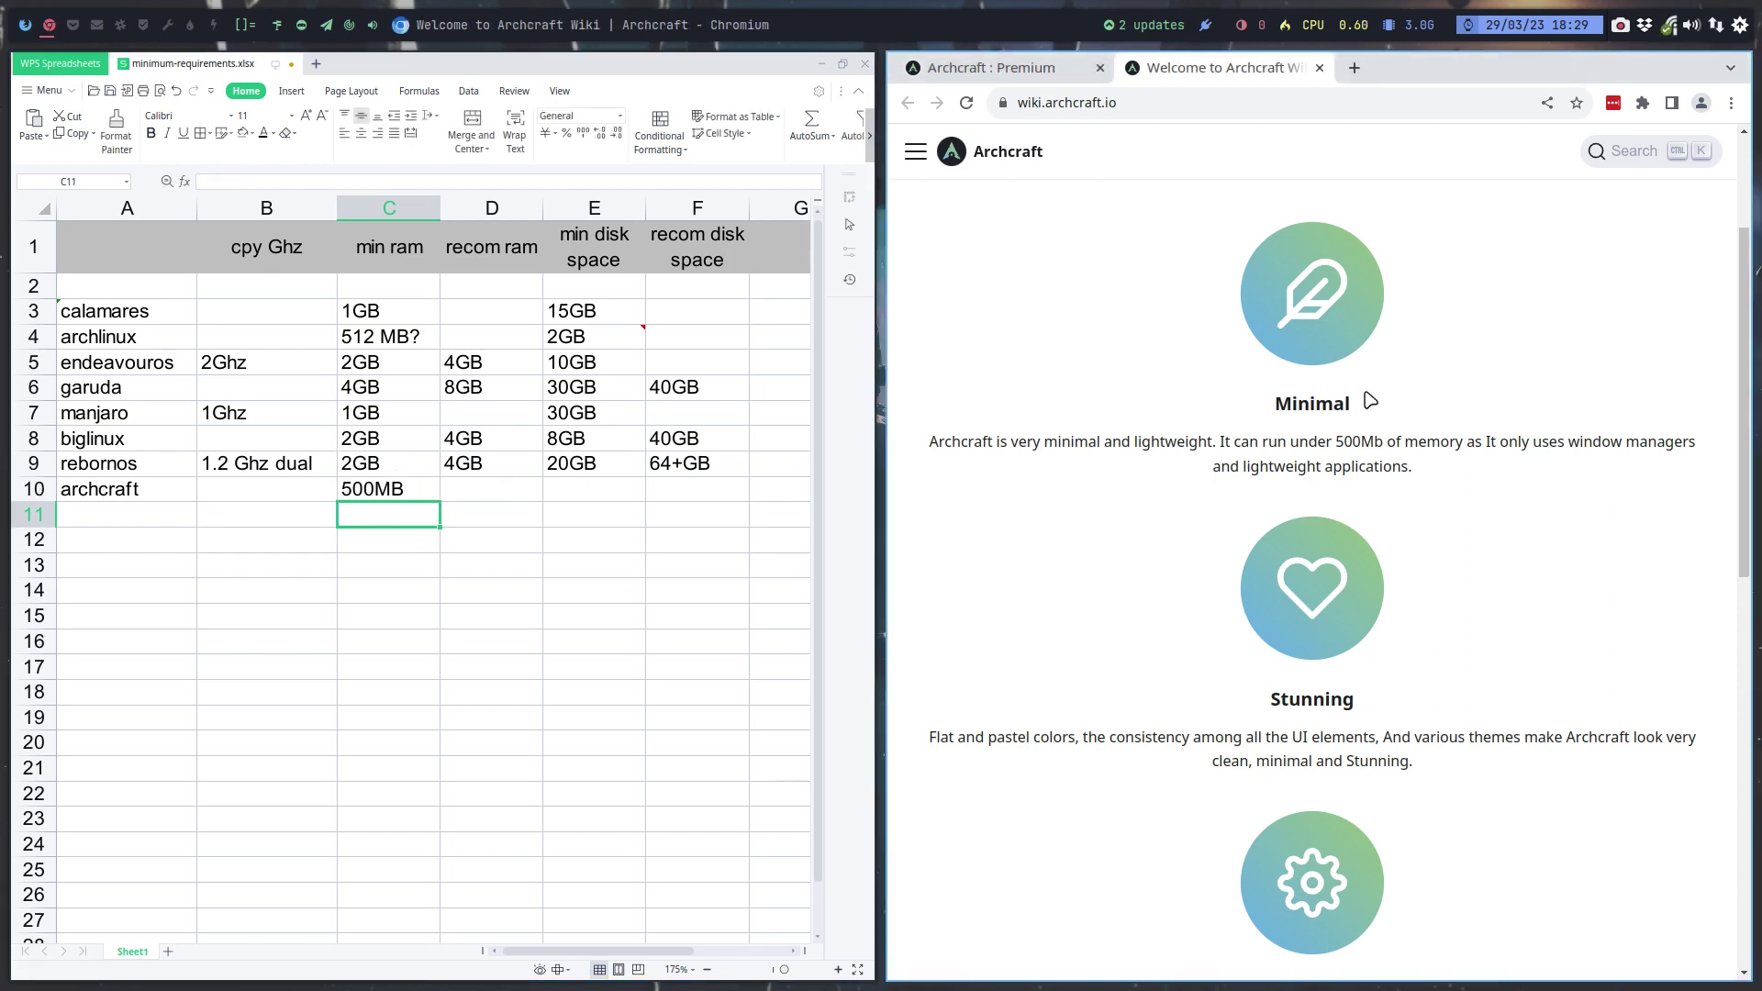
Check the rest of the Archcraft wiki home page, its footer links and its site navigation for a requirements section
scroll(1370, 401, down, 5)
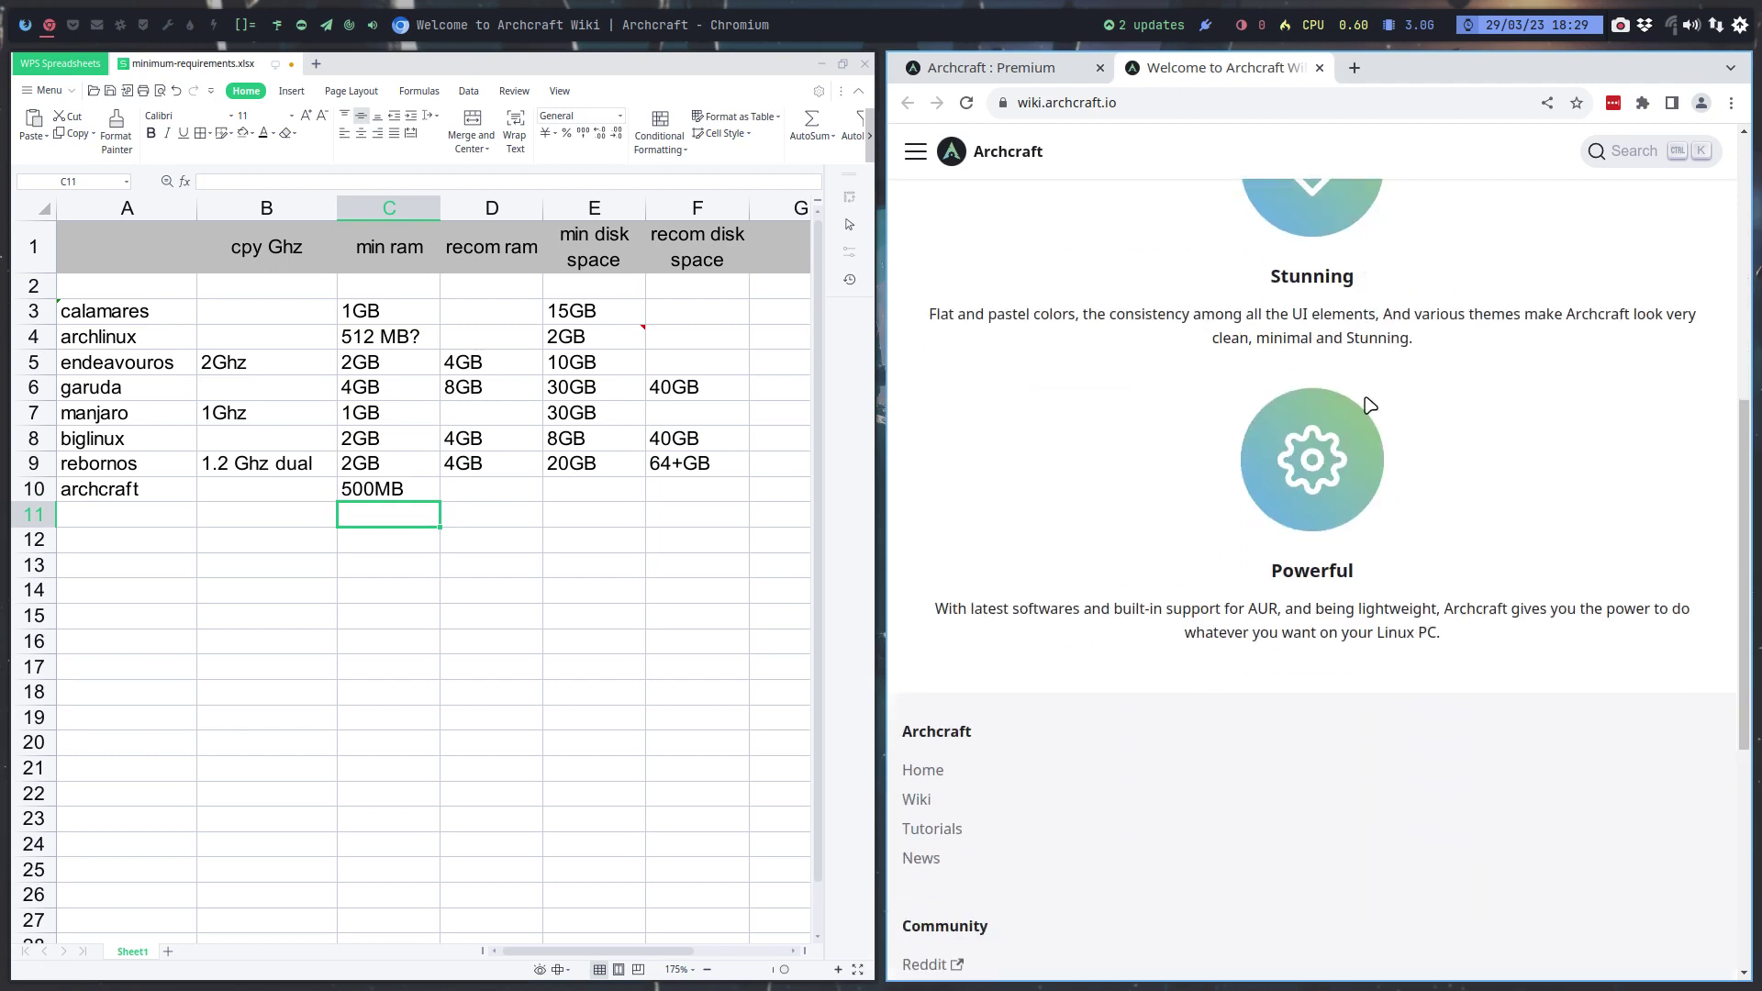
scroll(1370, 404, down, 6)
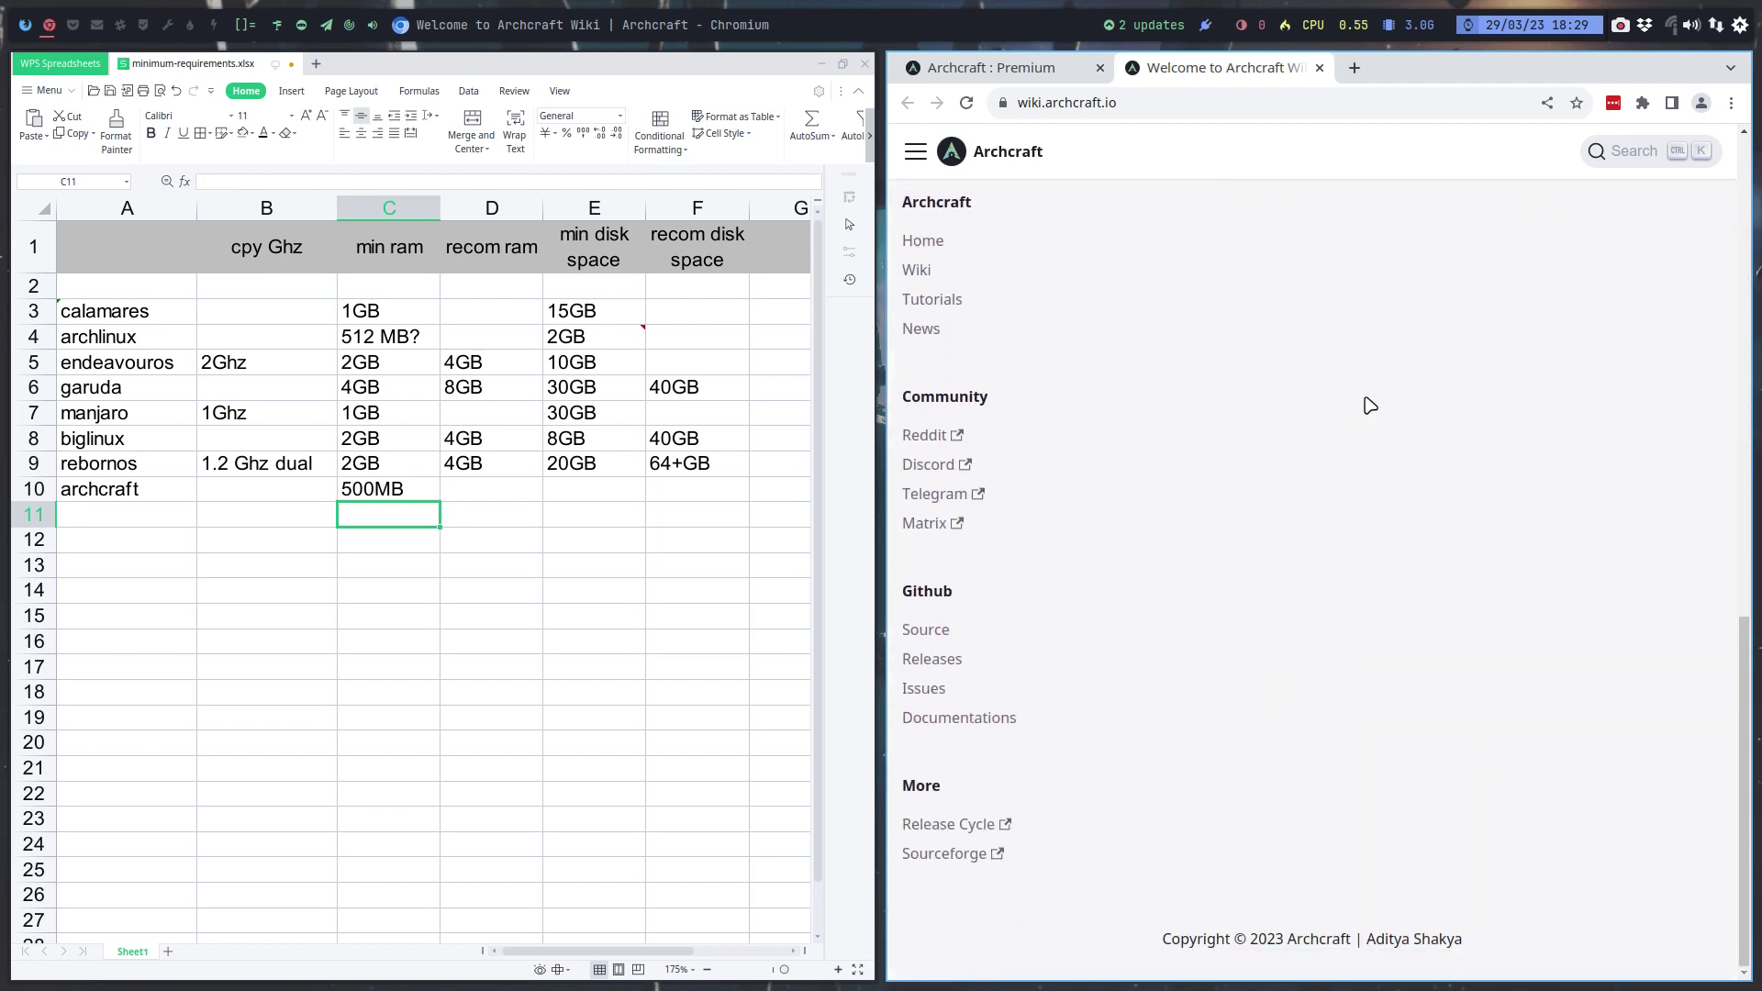
scroll(1370, 405, up, 11)
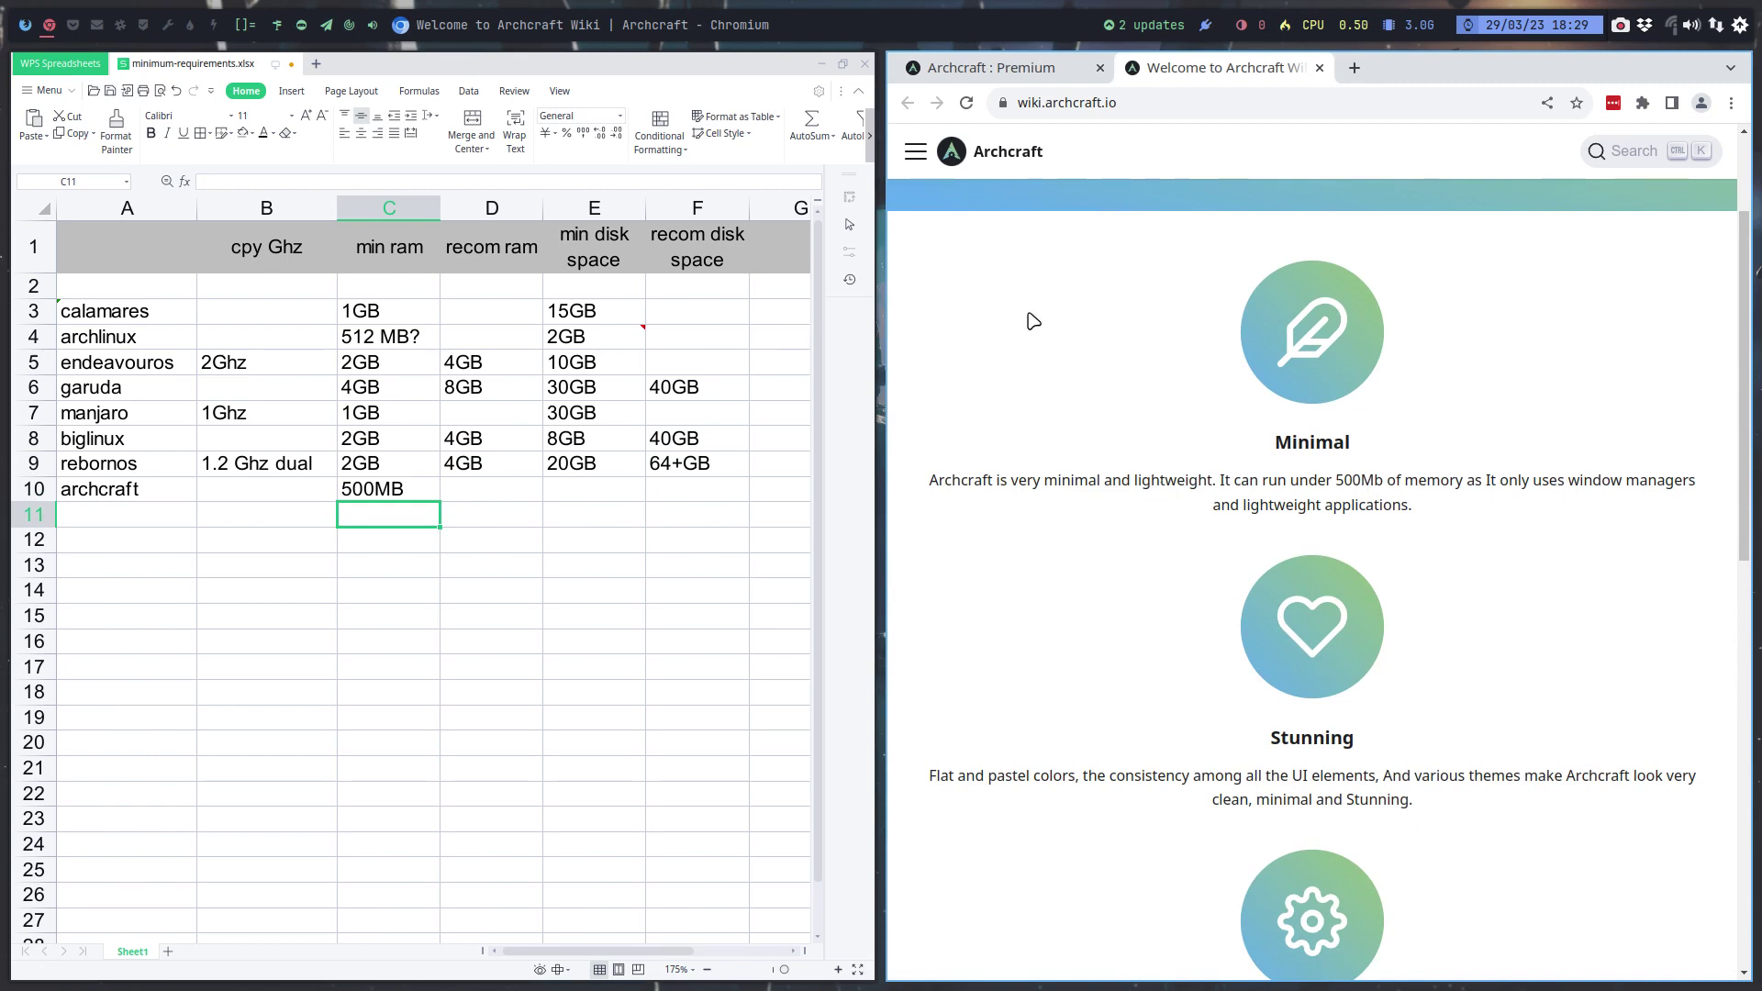
click(916, 154)
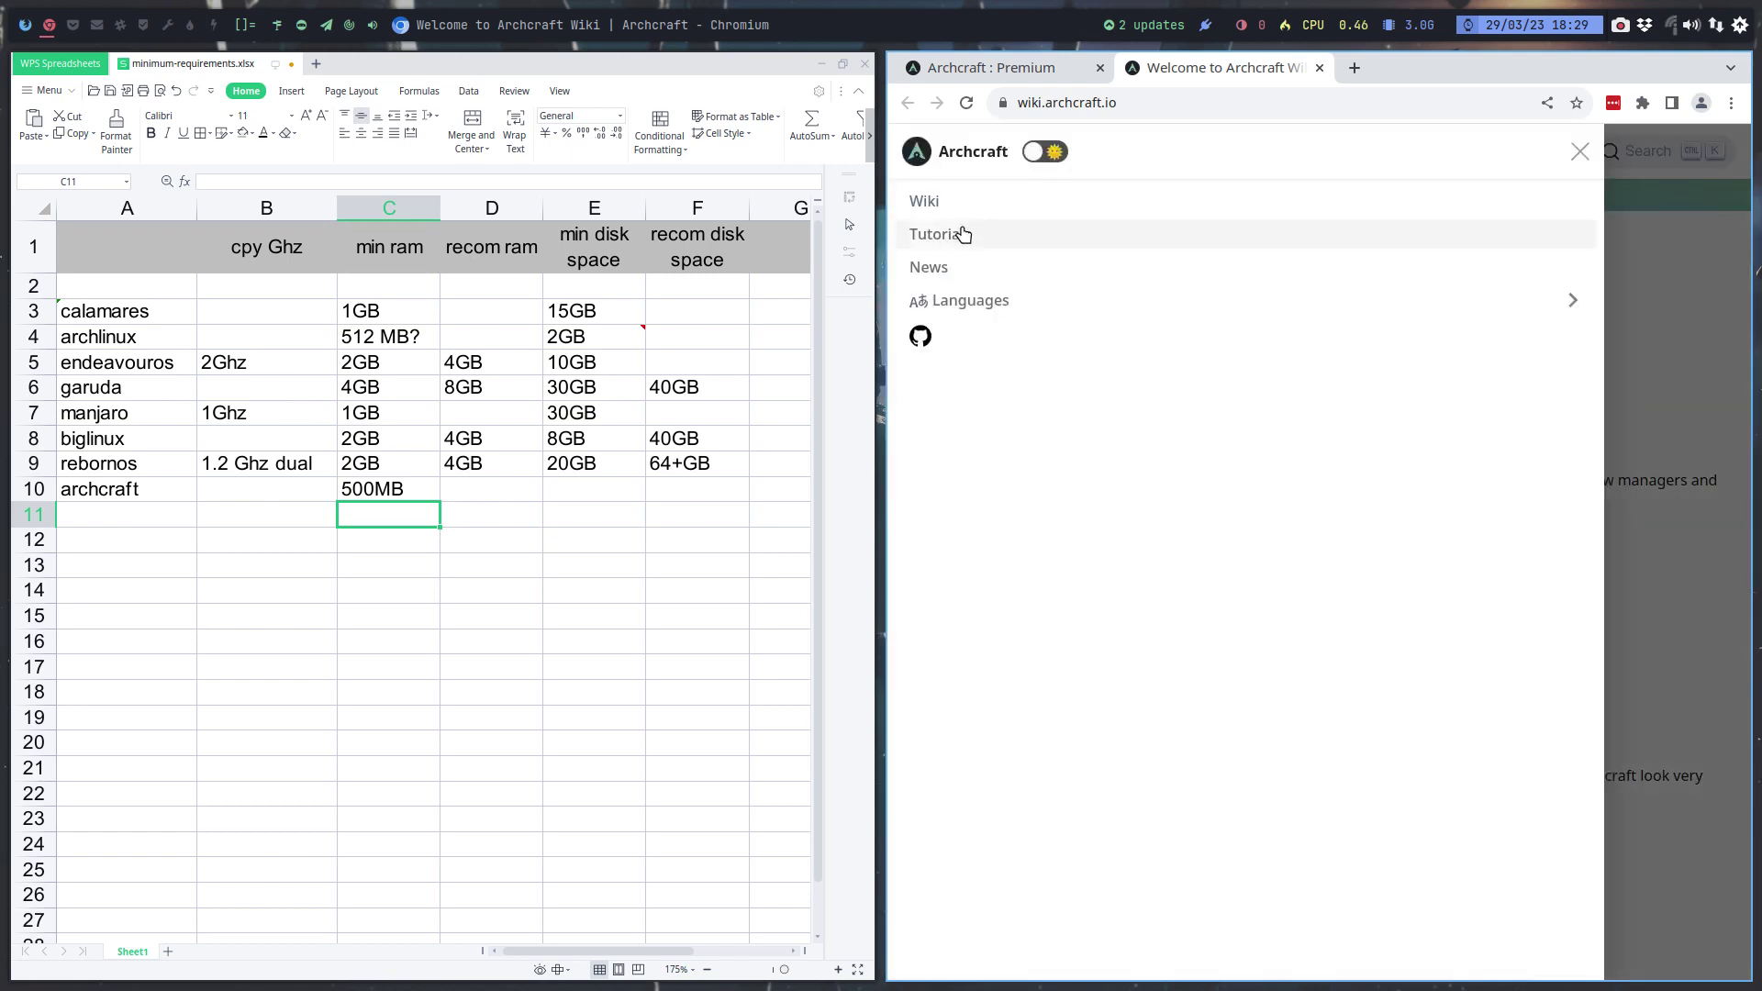
click(1655, 202)
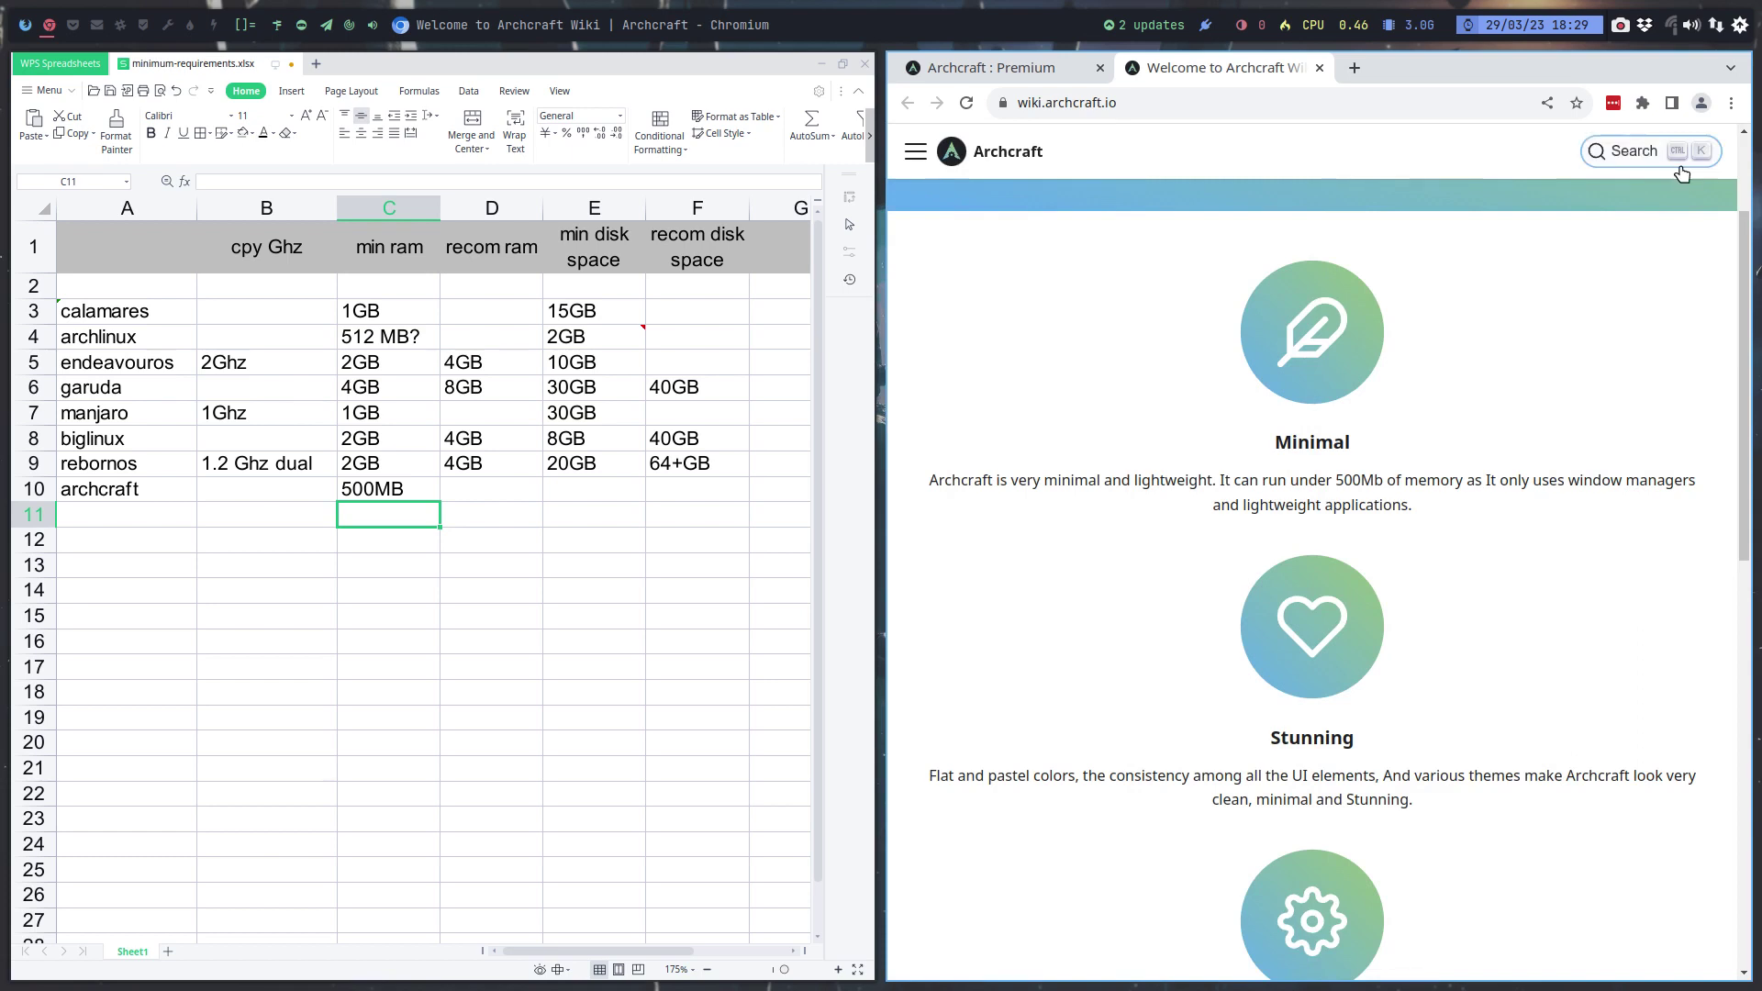
Search the Archcraft wiki for "minimal requirement" and read through the Archcraft XFCE release post for hardware requirements
click(1625, 161)
text(mini)
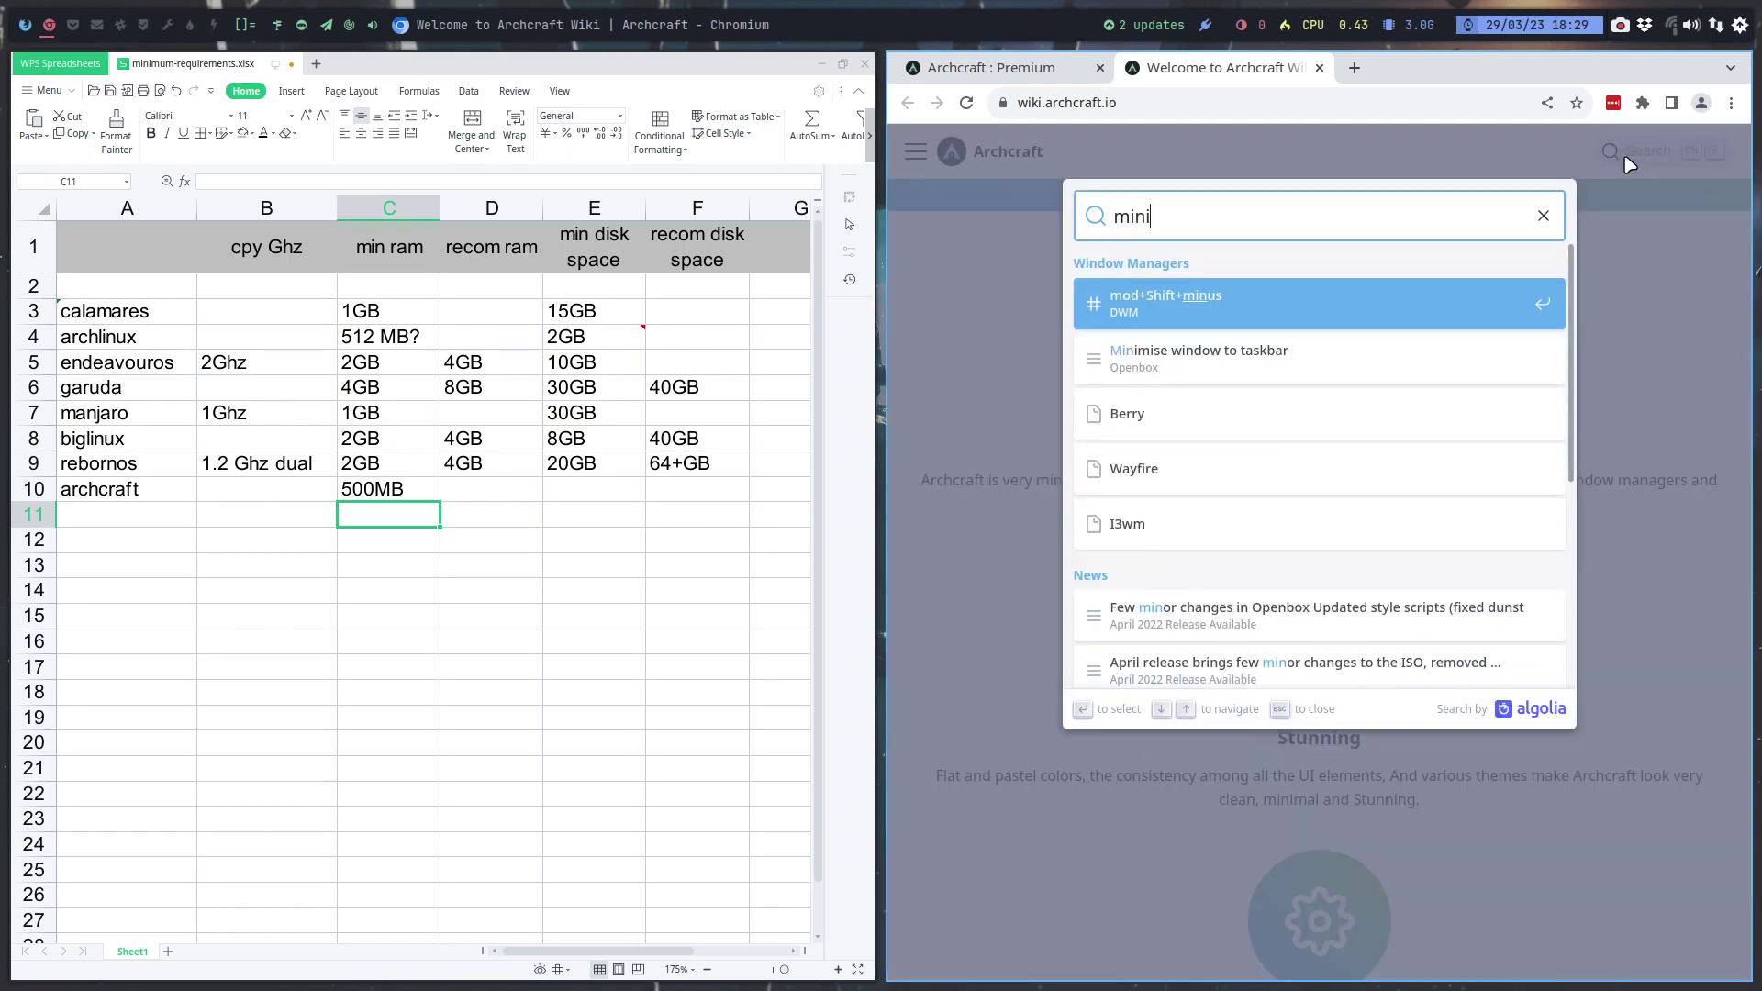
text(mal)
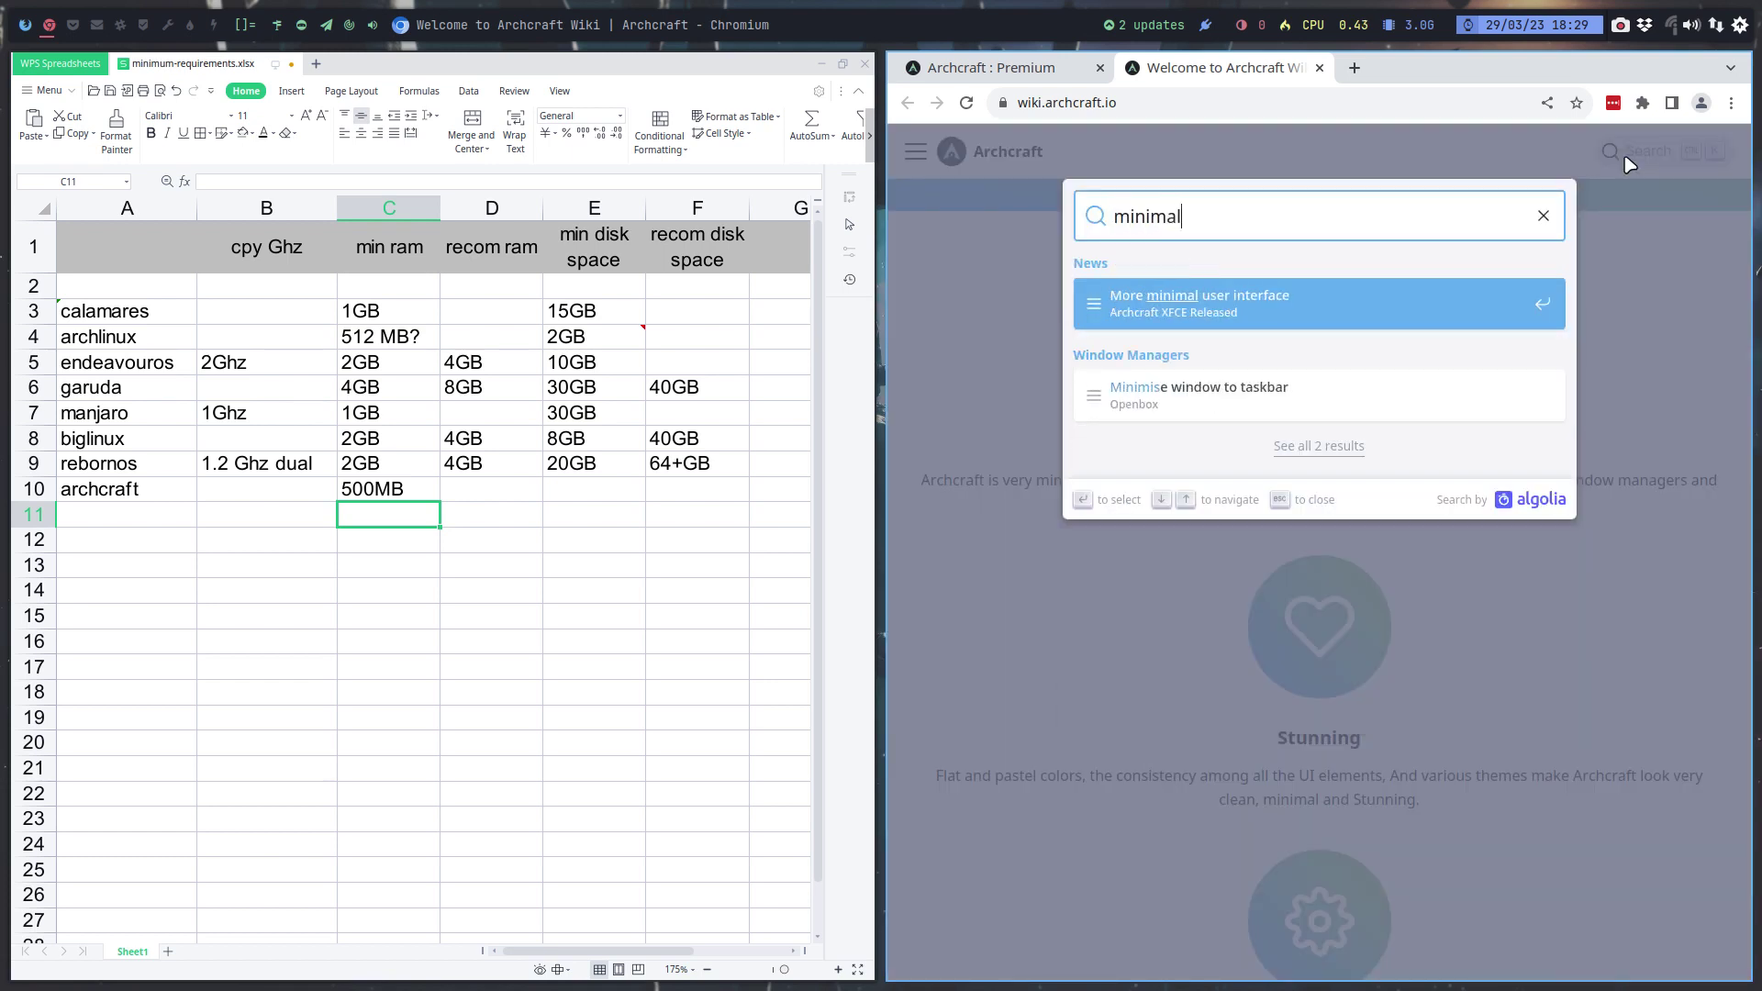
text( require)
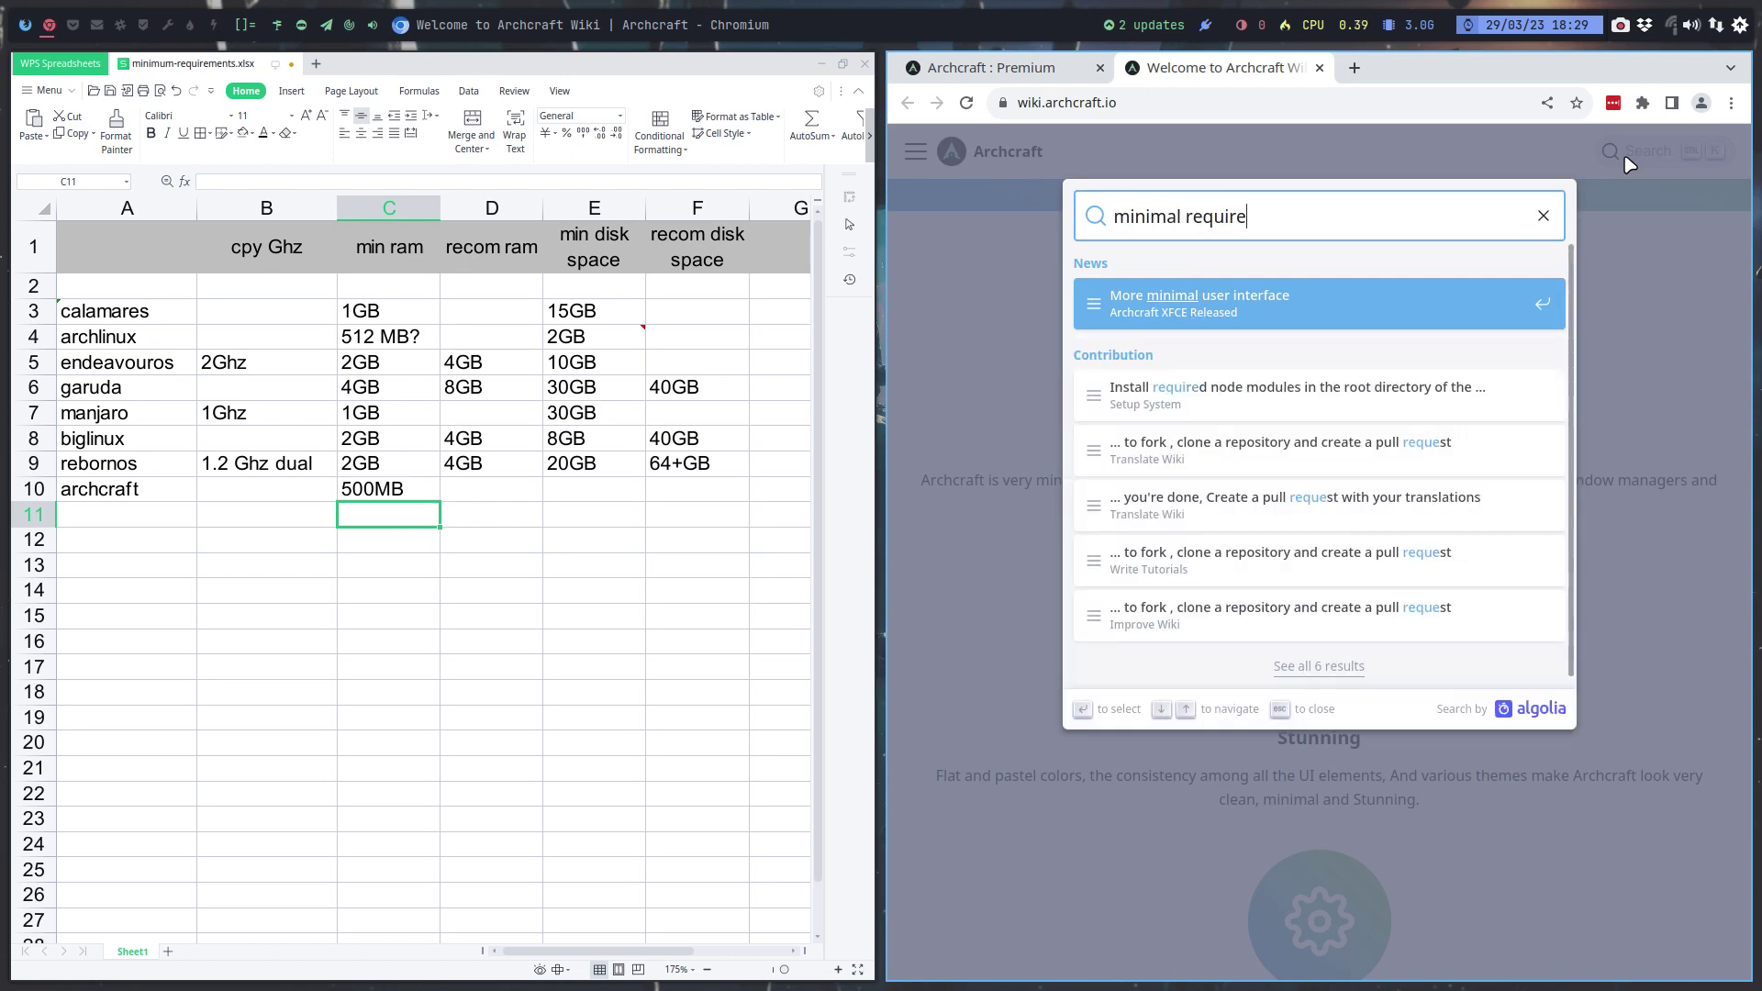
text(ment)
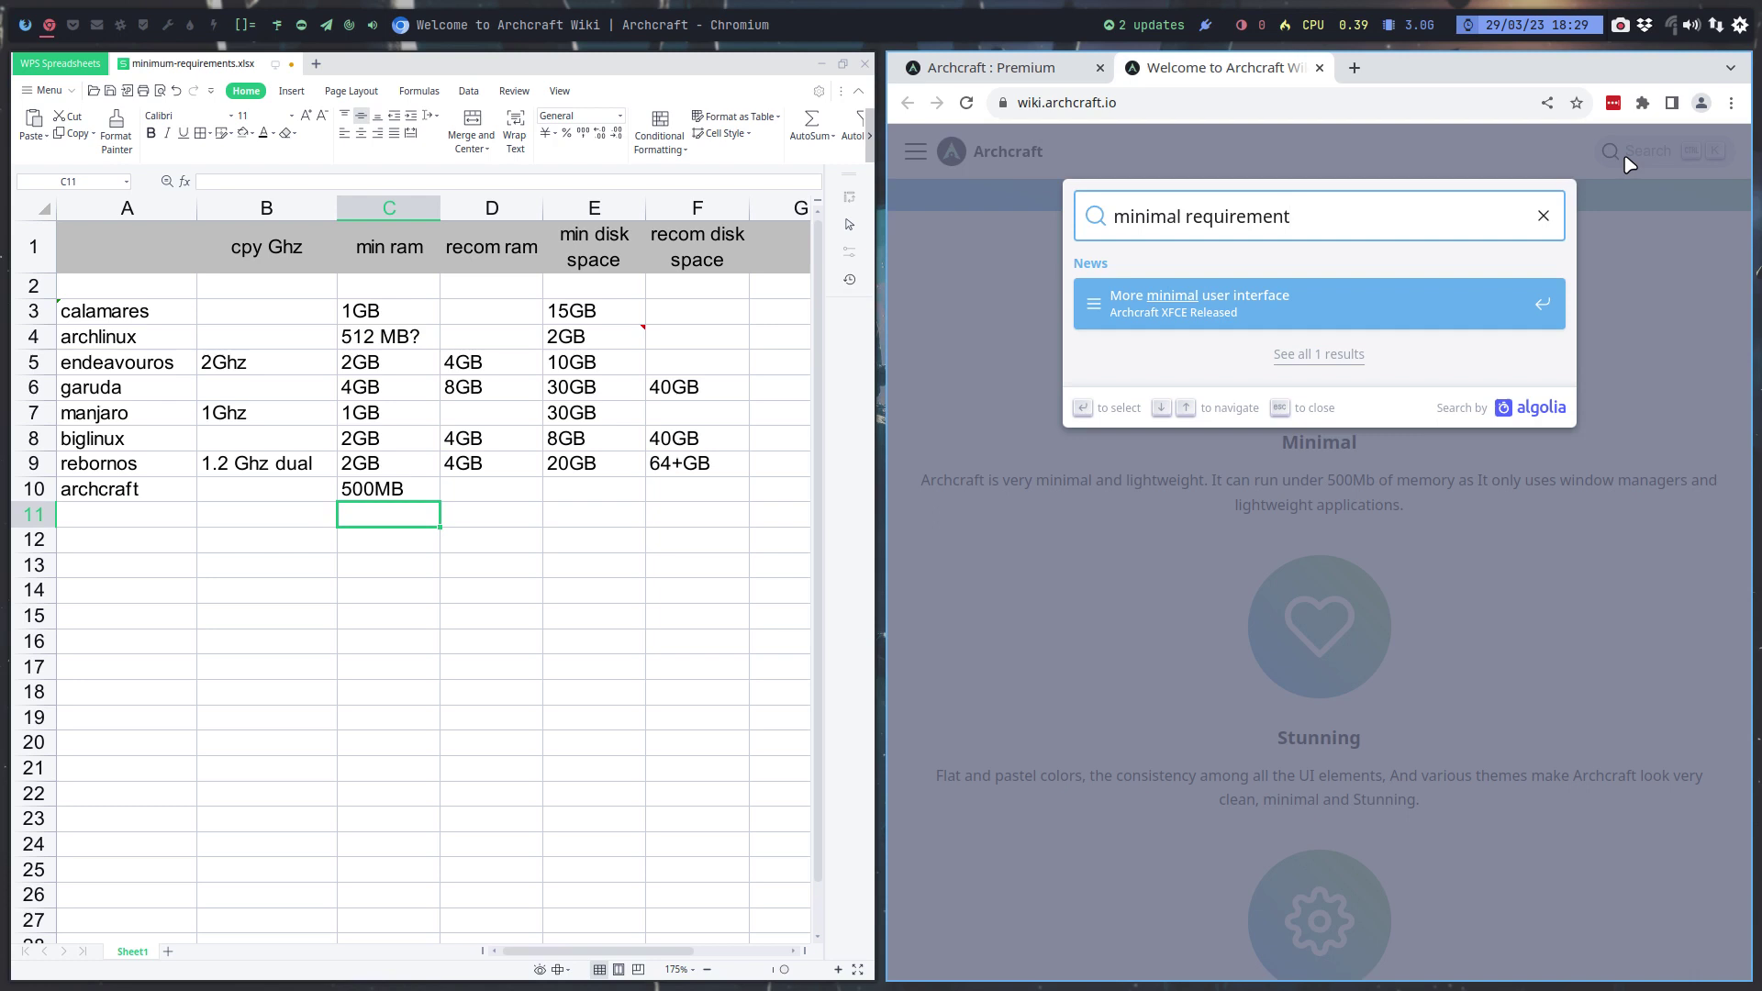
key(Return)
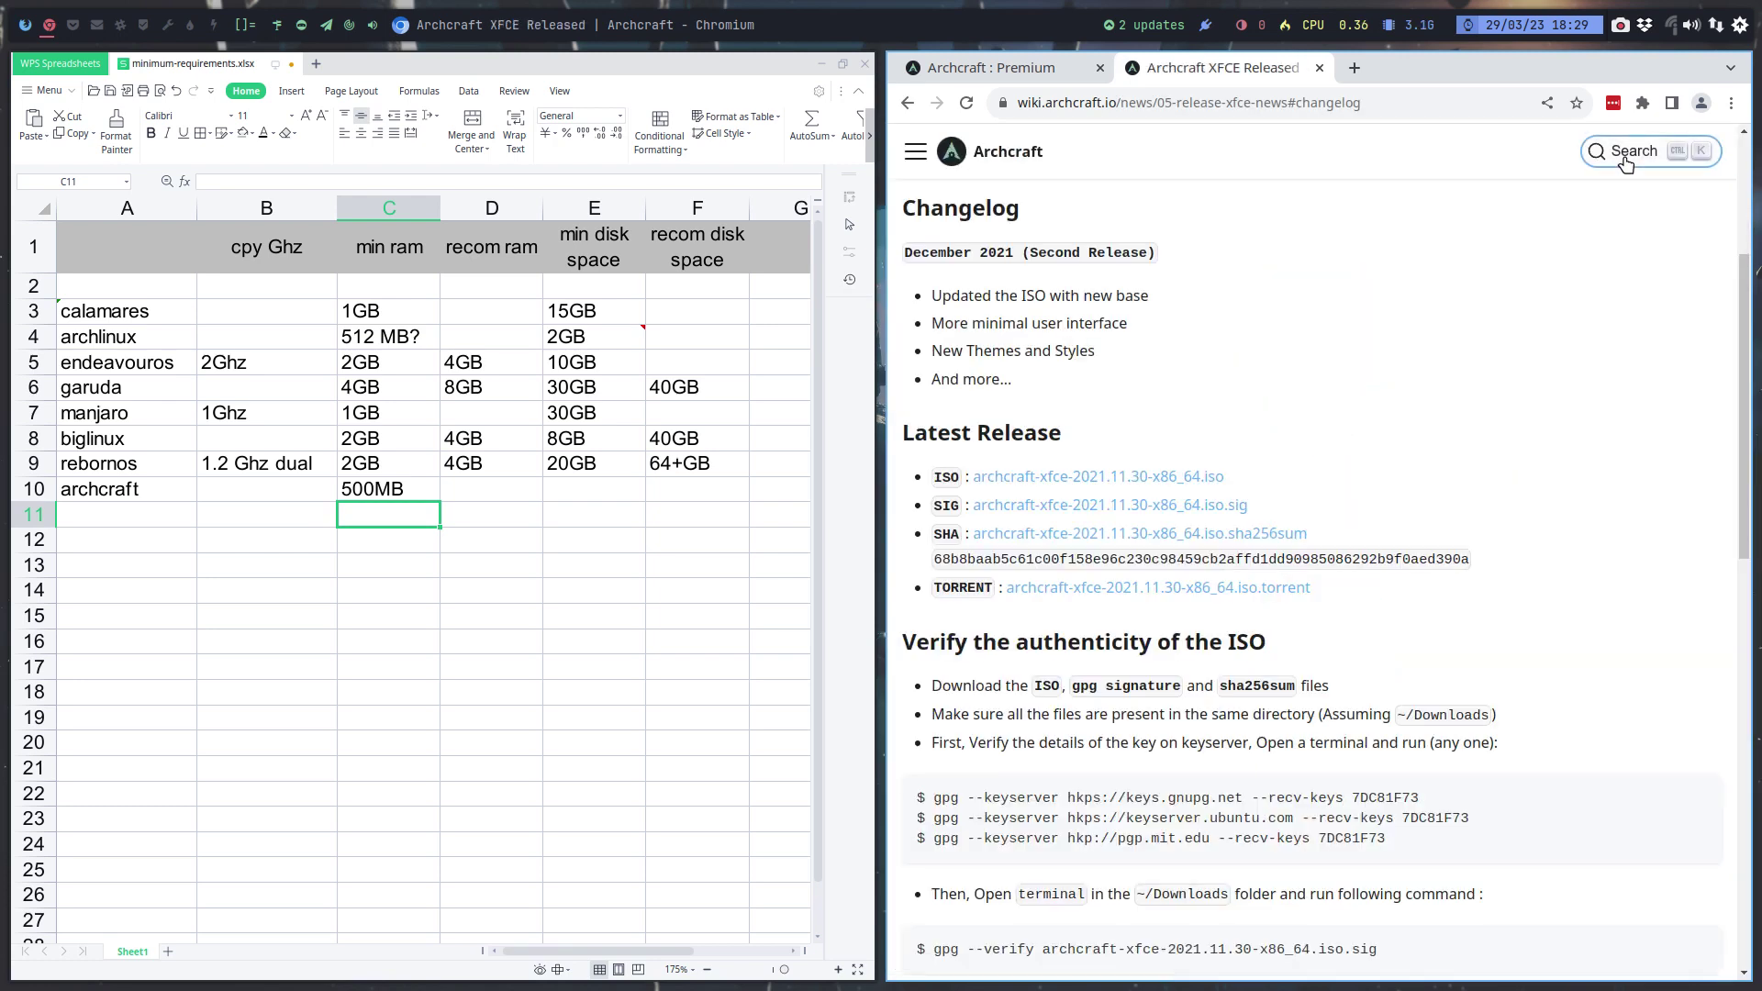
scroll(1599, 380, down, 5)
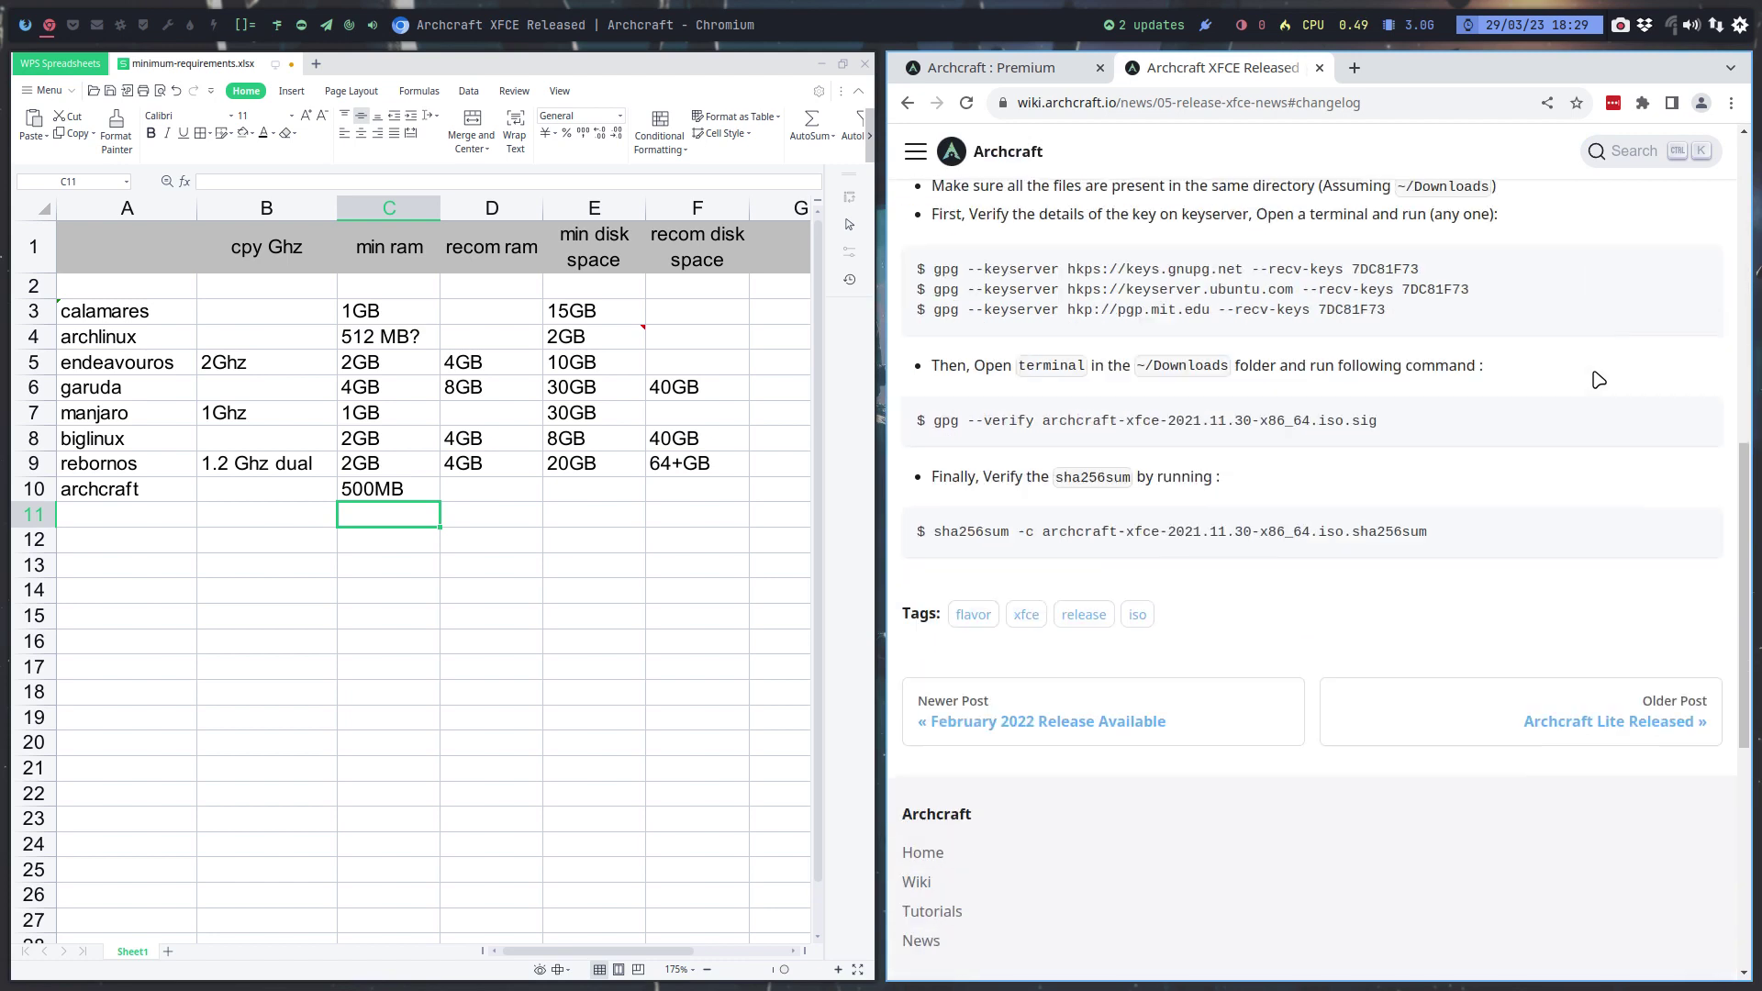
scroll(1599, 380, down, 7)
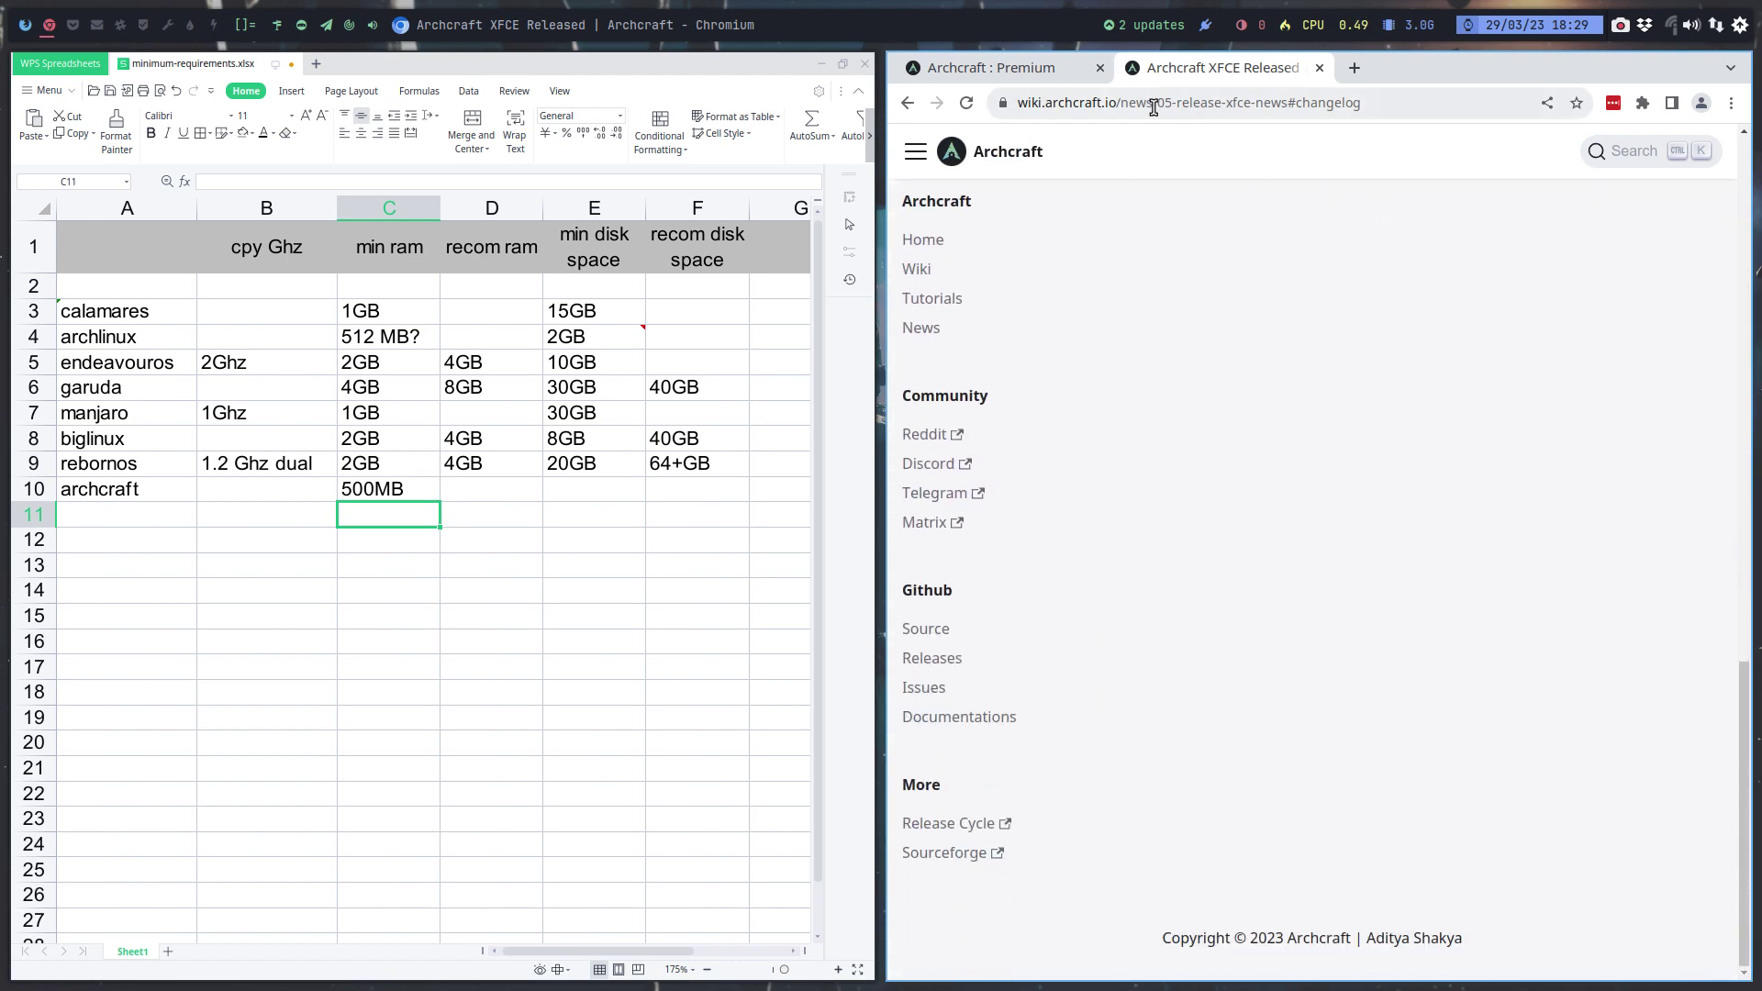
Close the Archcraft wiki and return to the Google results for "archcraft system requirements"
click(912, 106)
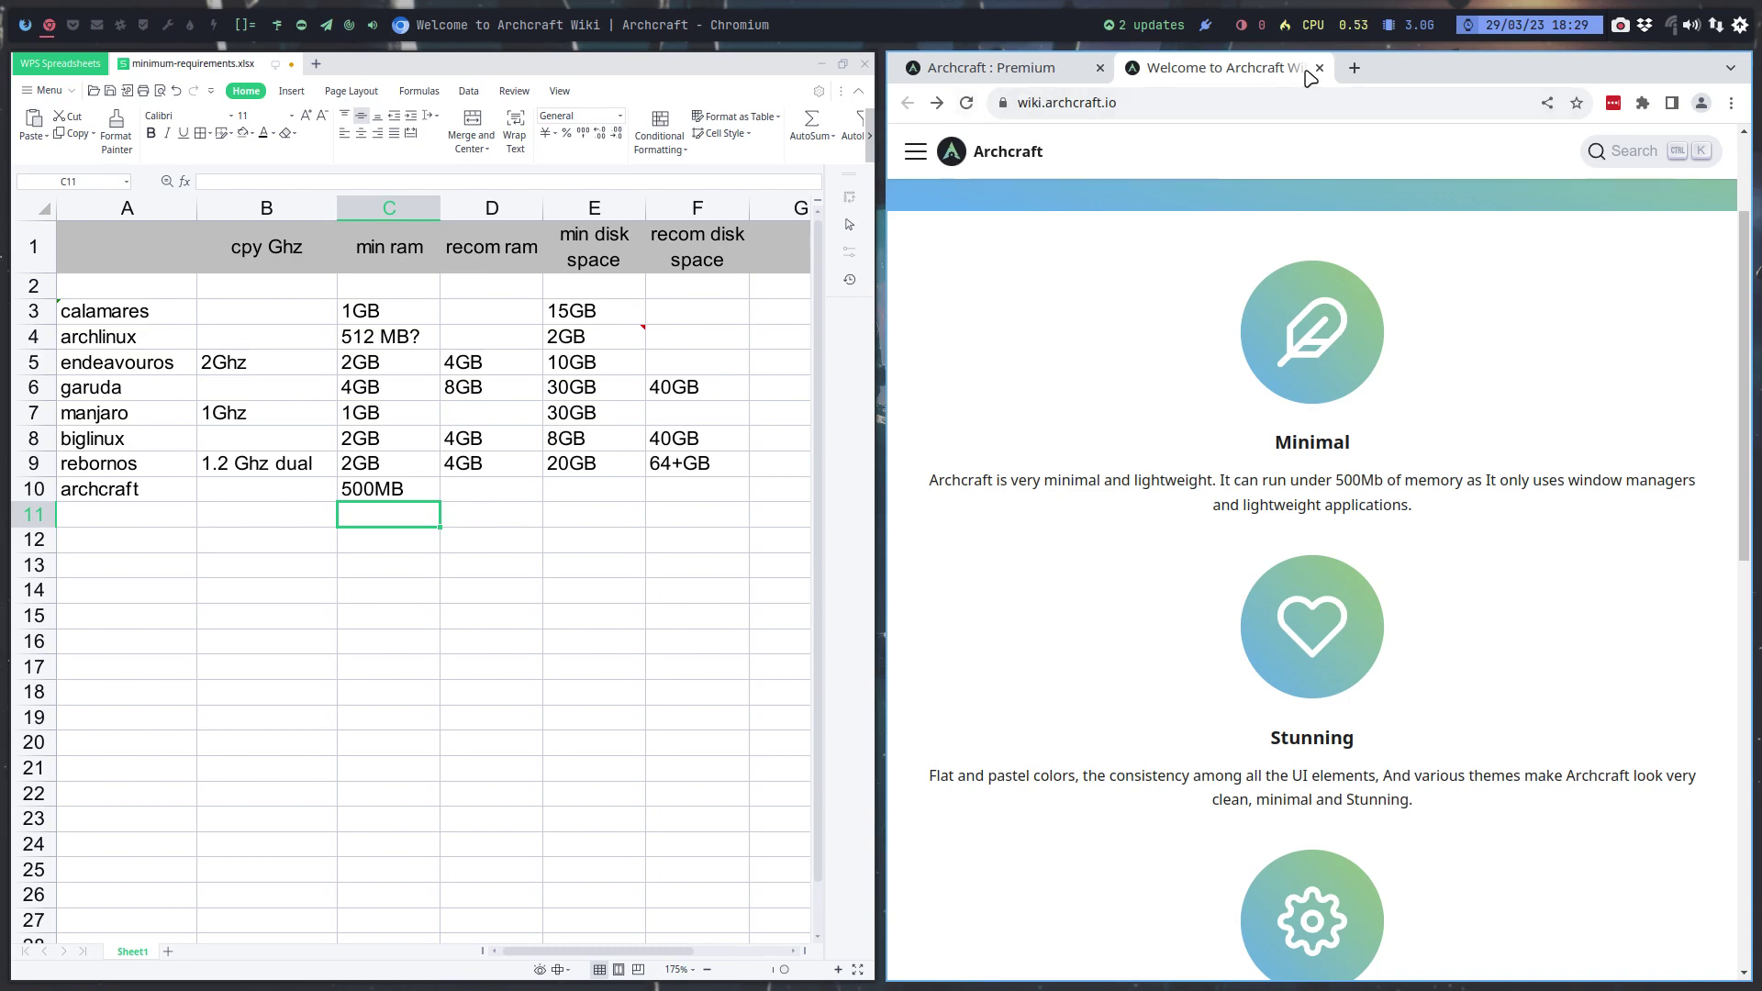
click(1319, 69)
click(909, 105)
click(910, 105)
click(910, 104)
click(910, 104)
click(910, 105)
click(911, 104)
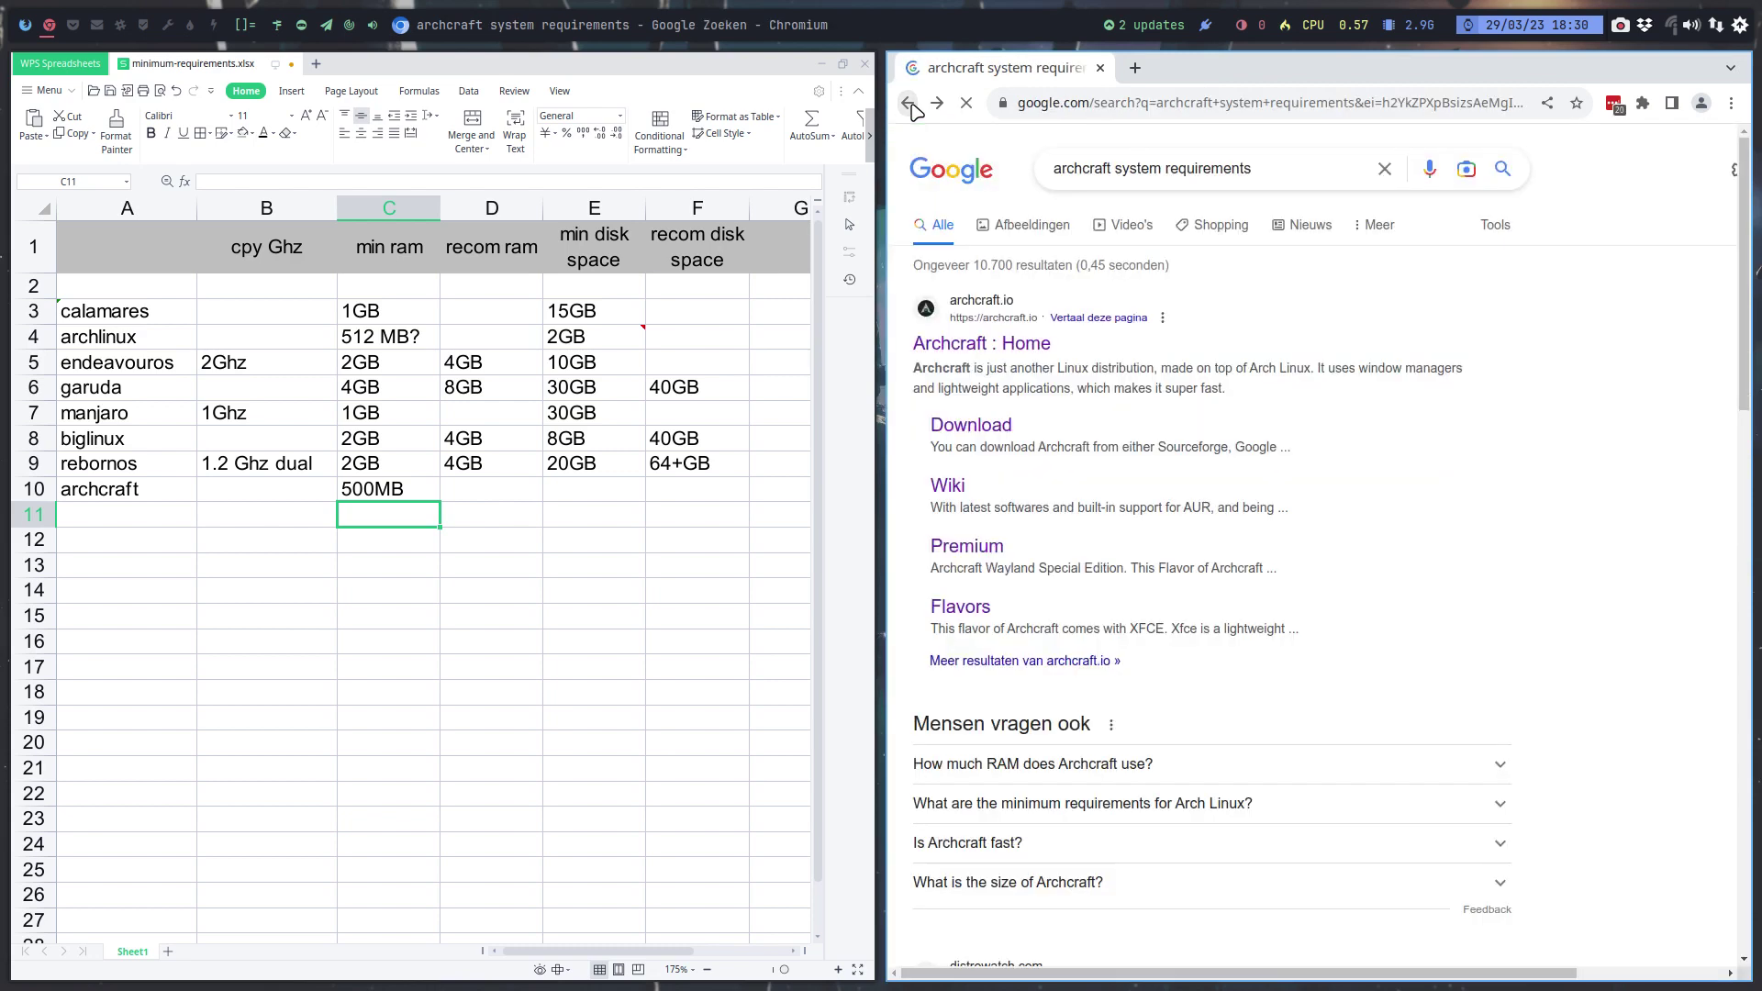
Search Google for "cachyos system requirements" and look through the results for a page listing the requirements
click(1094, 169)
double_click(1094, 169)
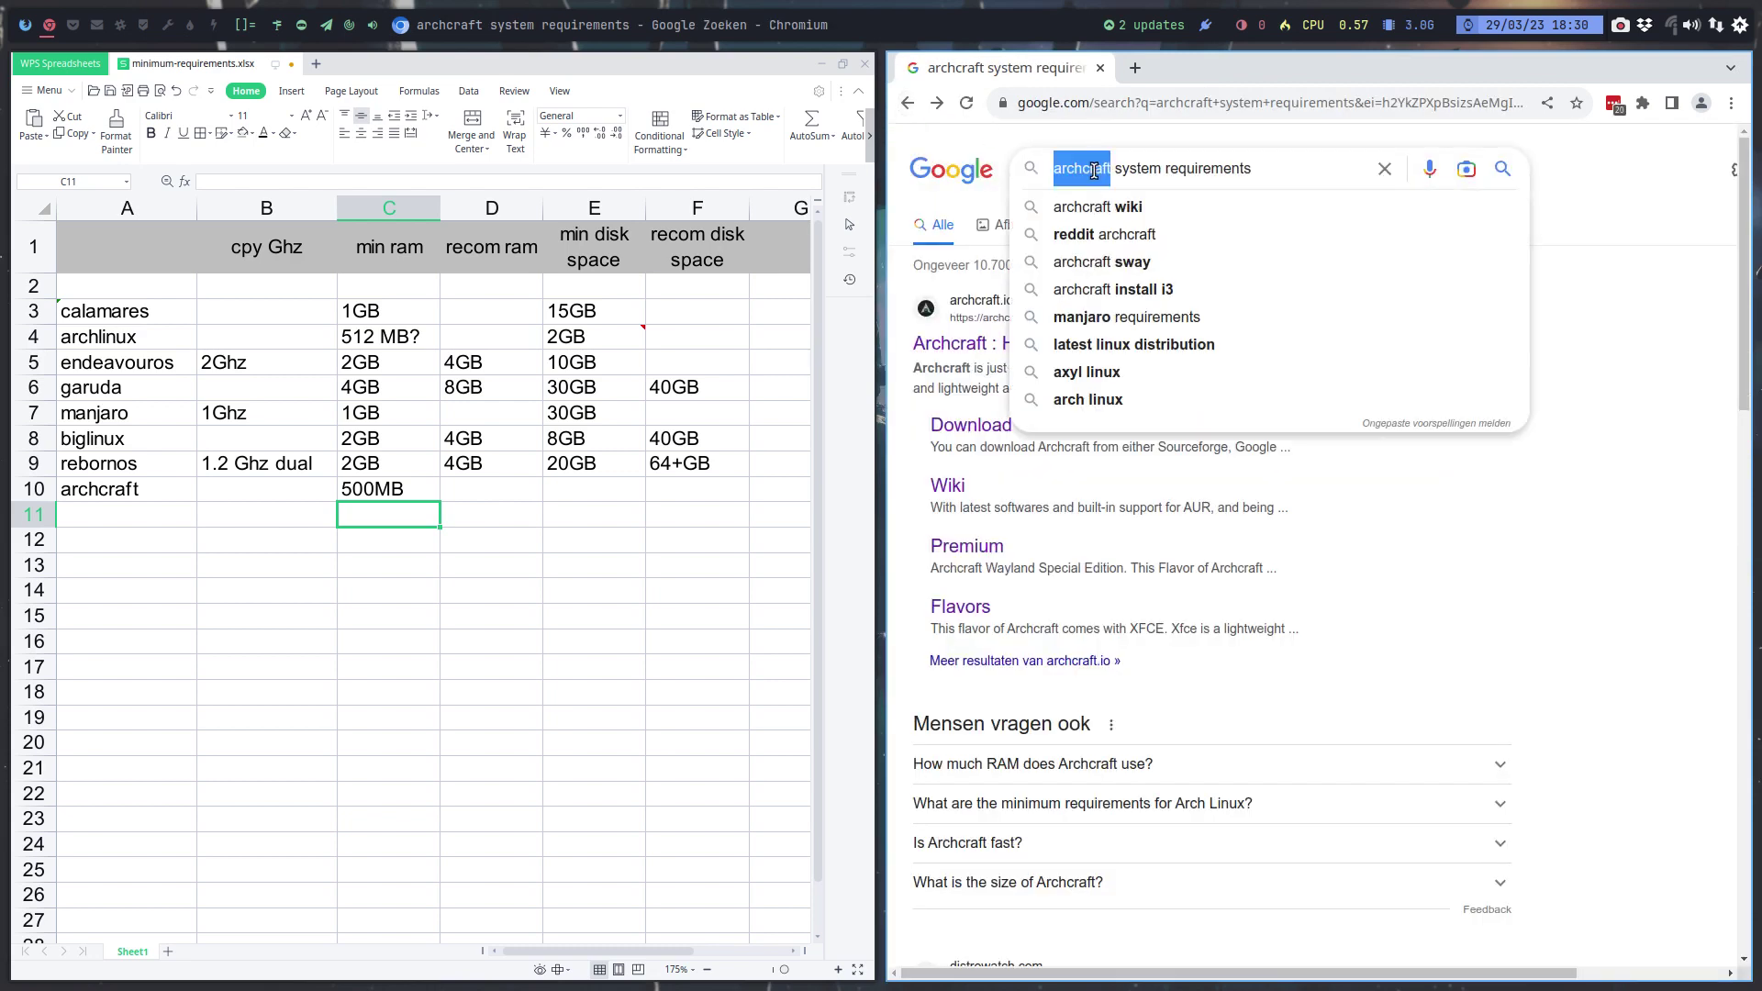
text(cay)
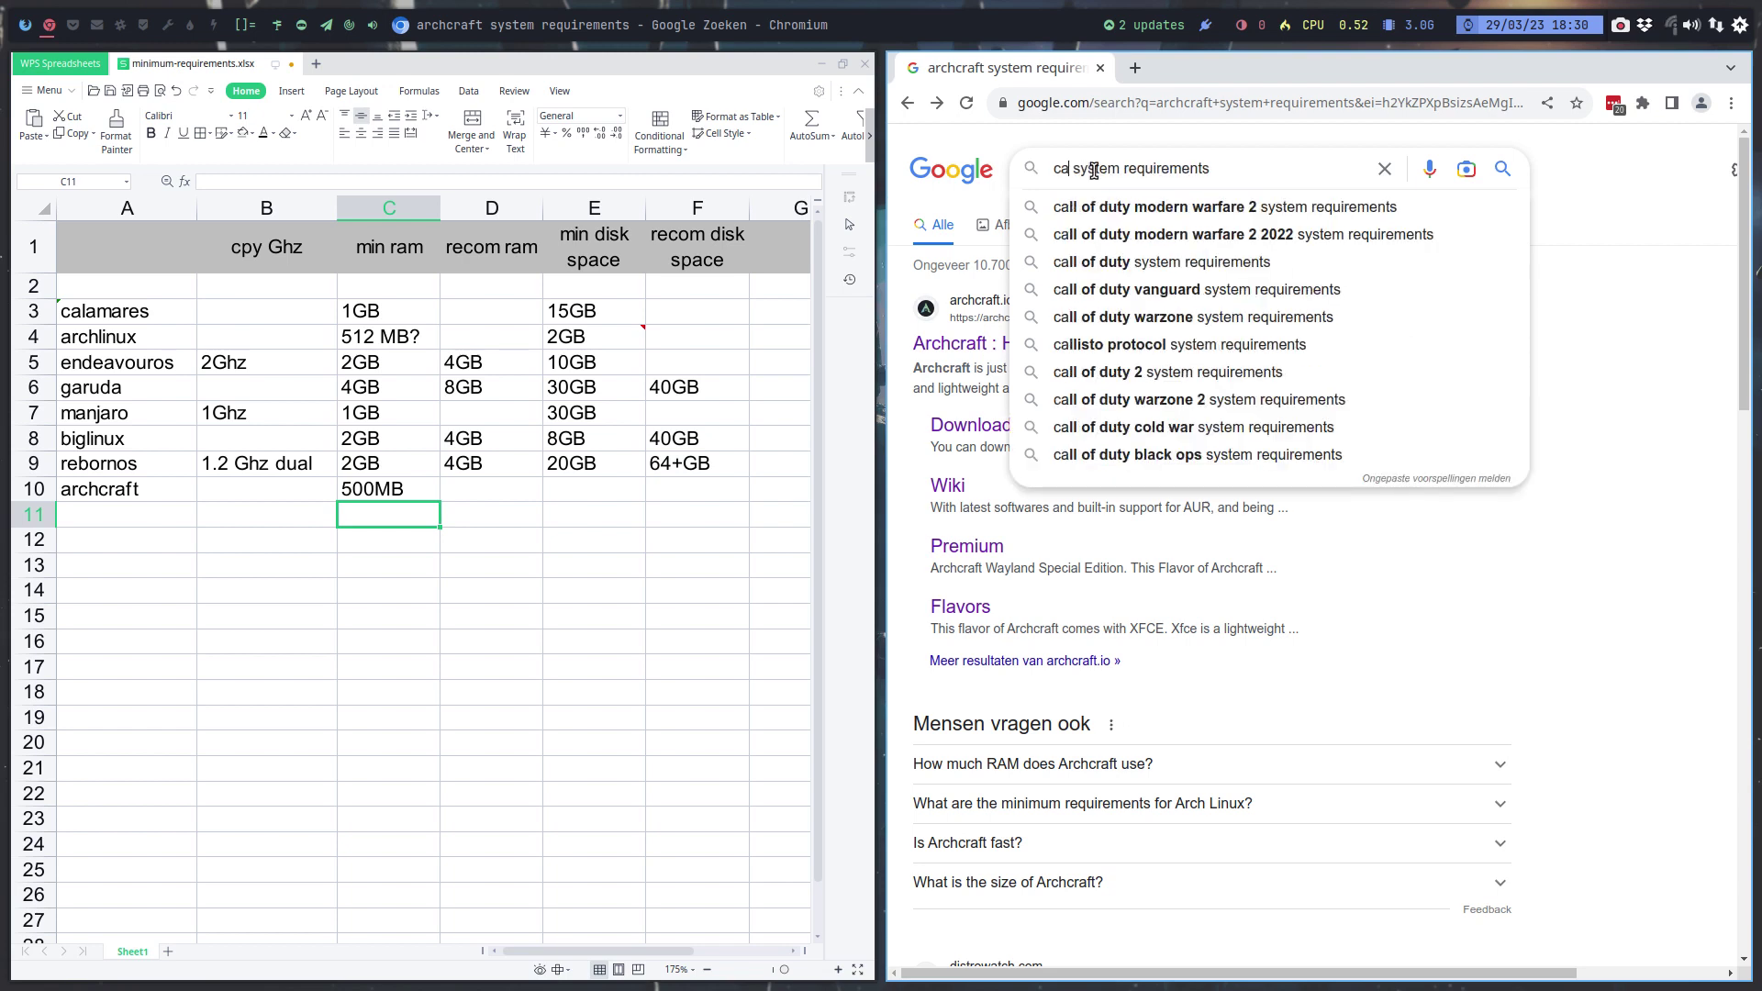
key(BackSpace)
text(chyos)
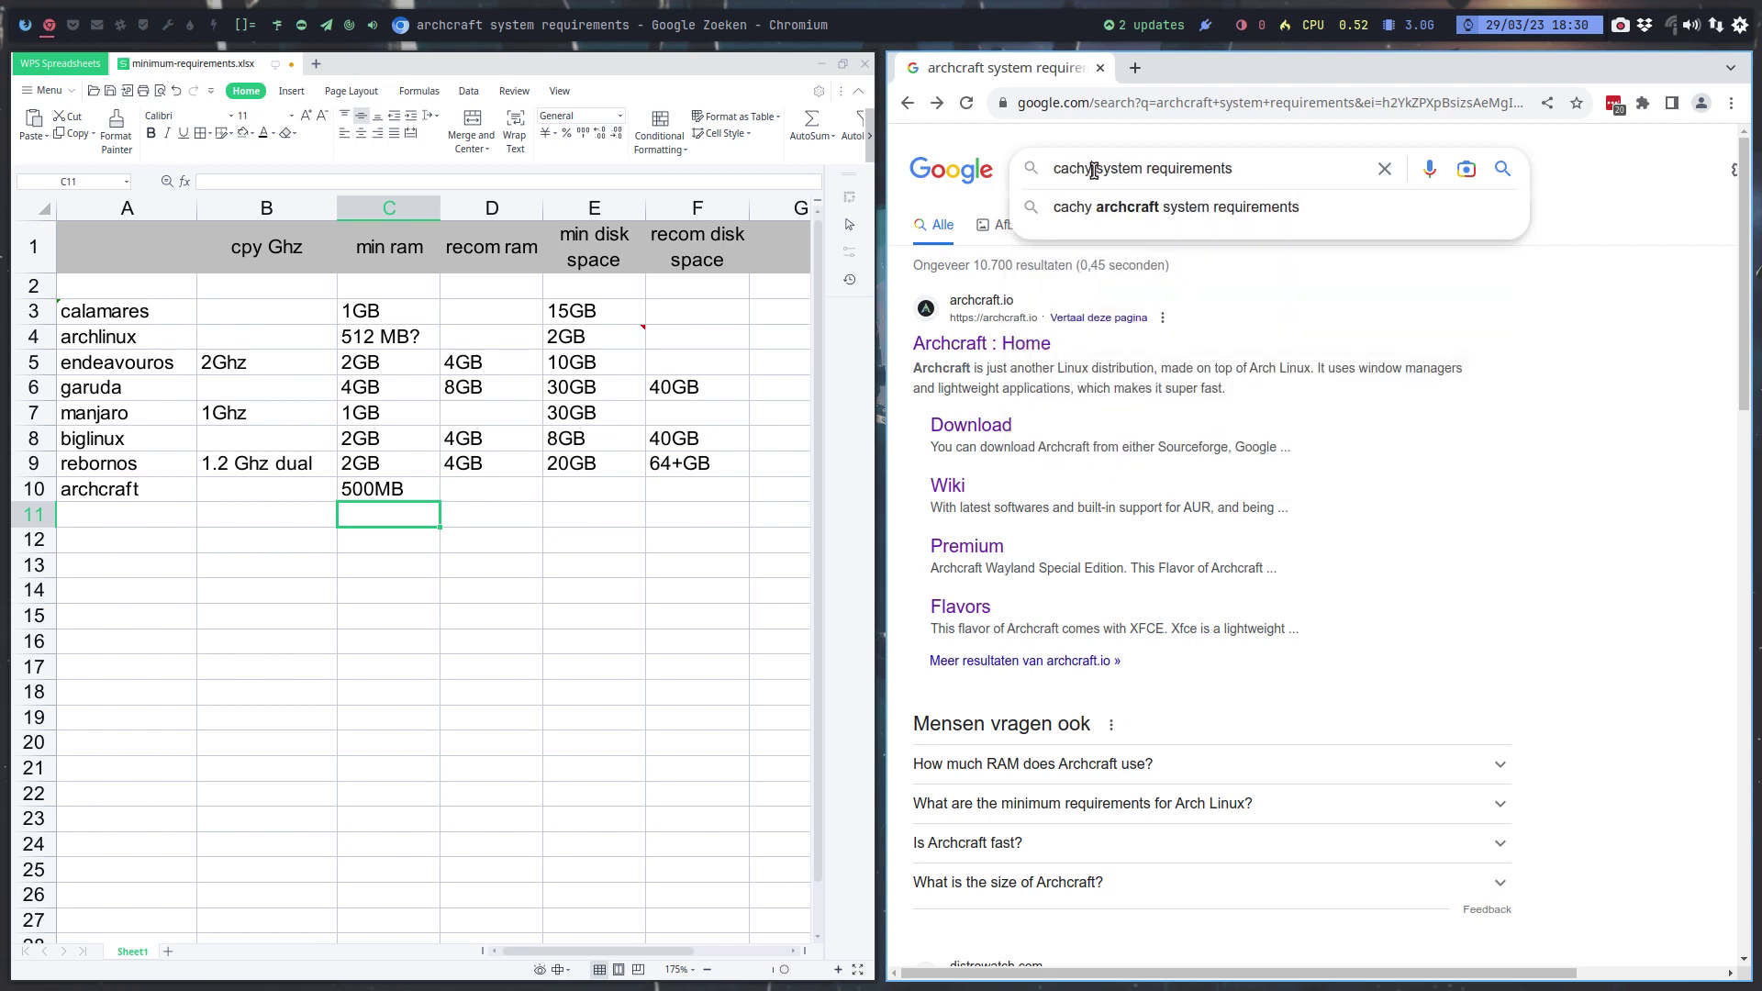
key(Return)
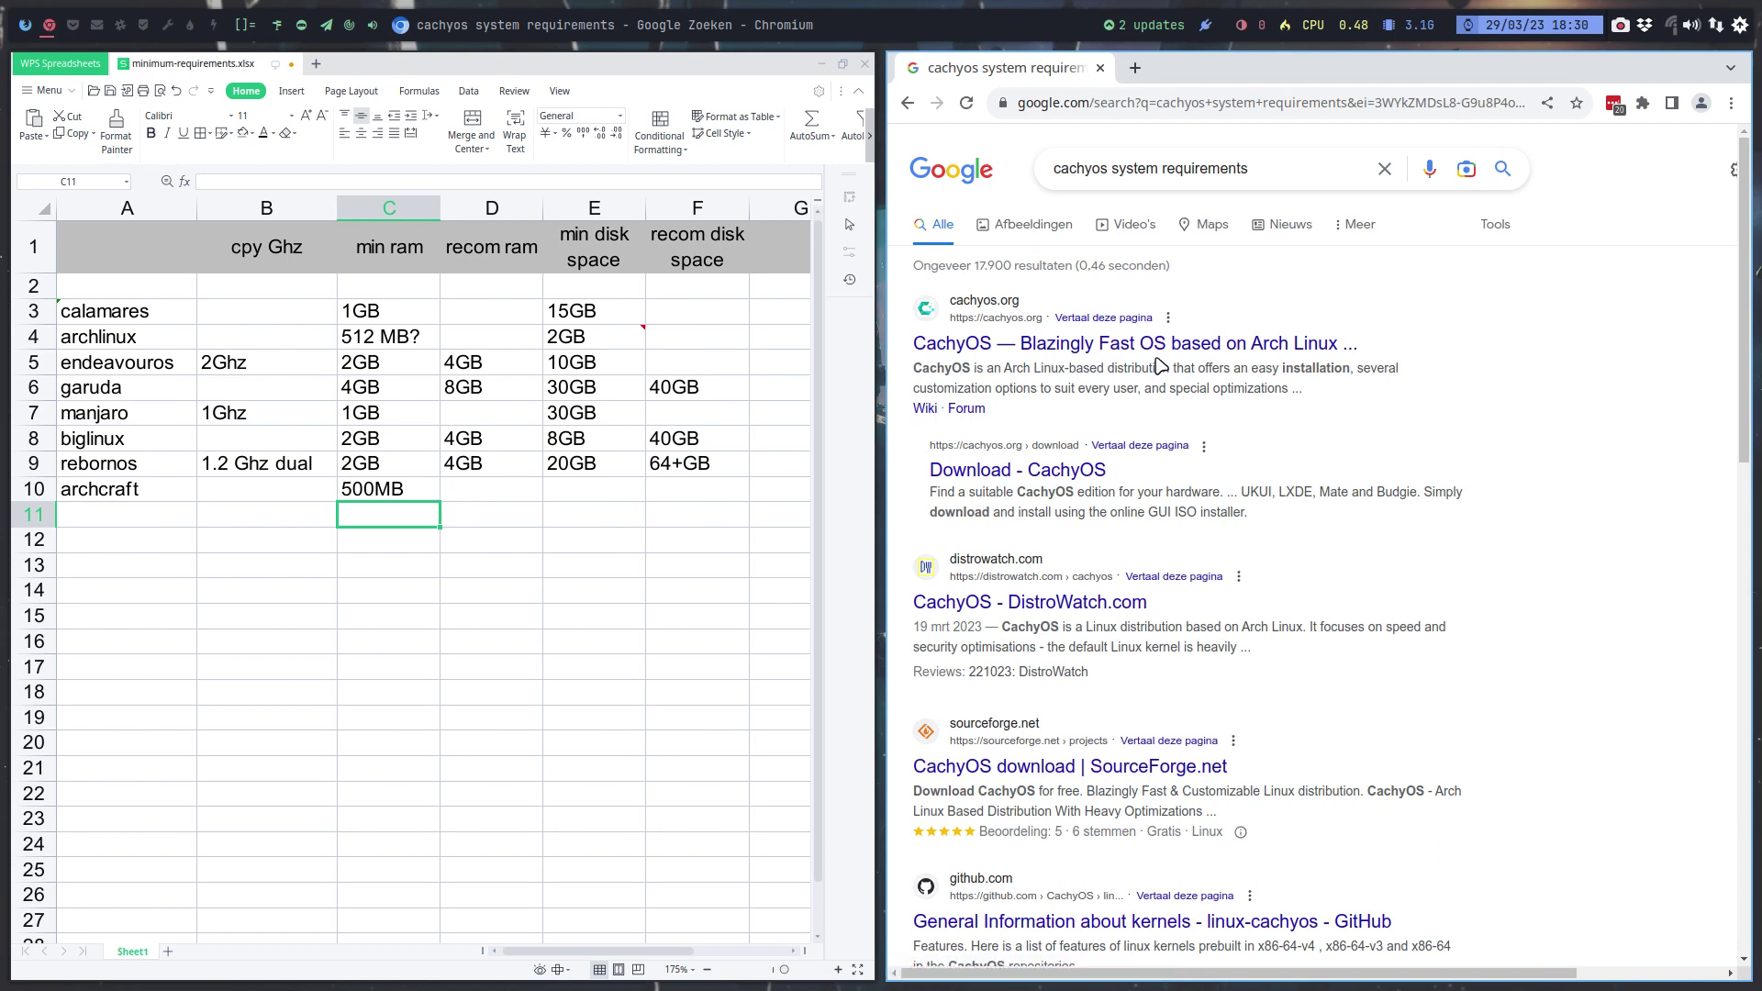
scroll(1263, 411, down, 4)
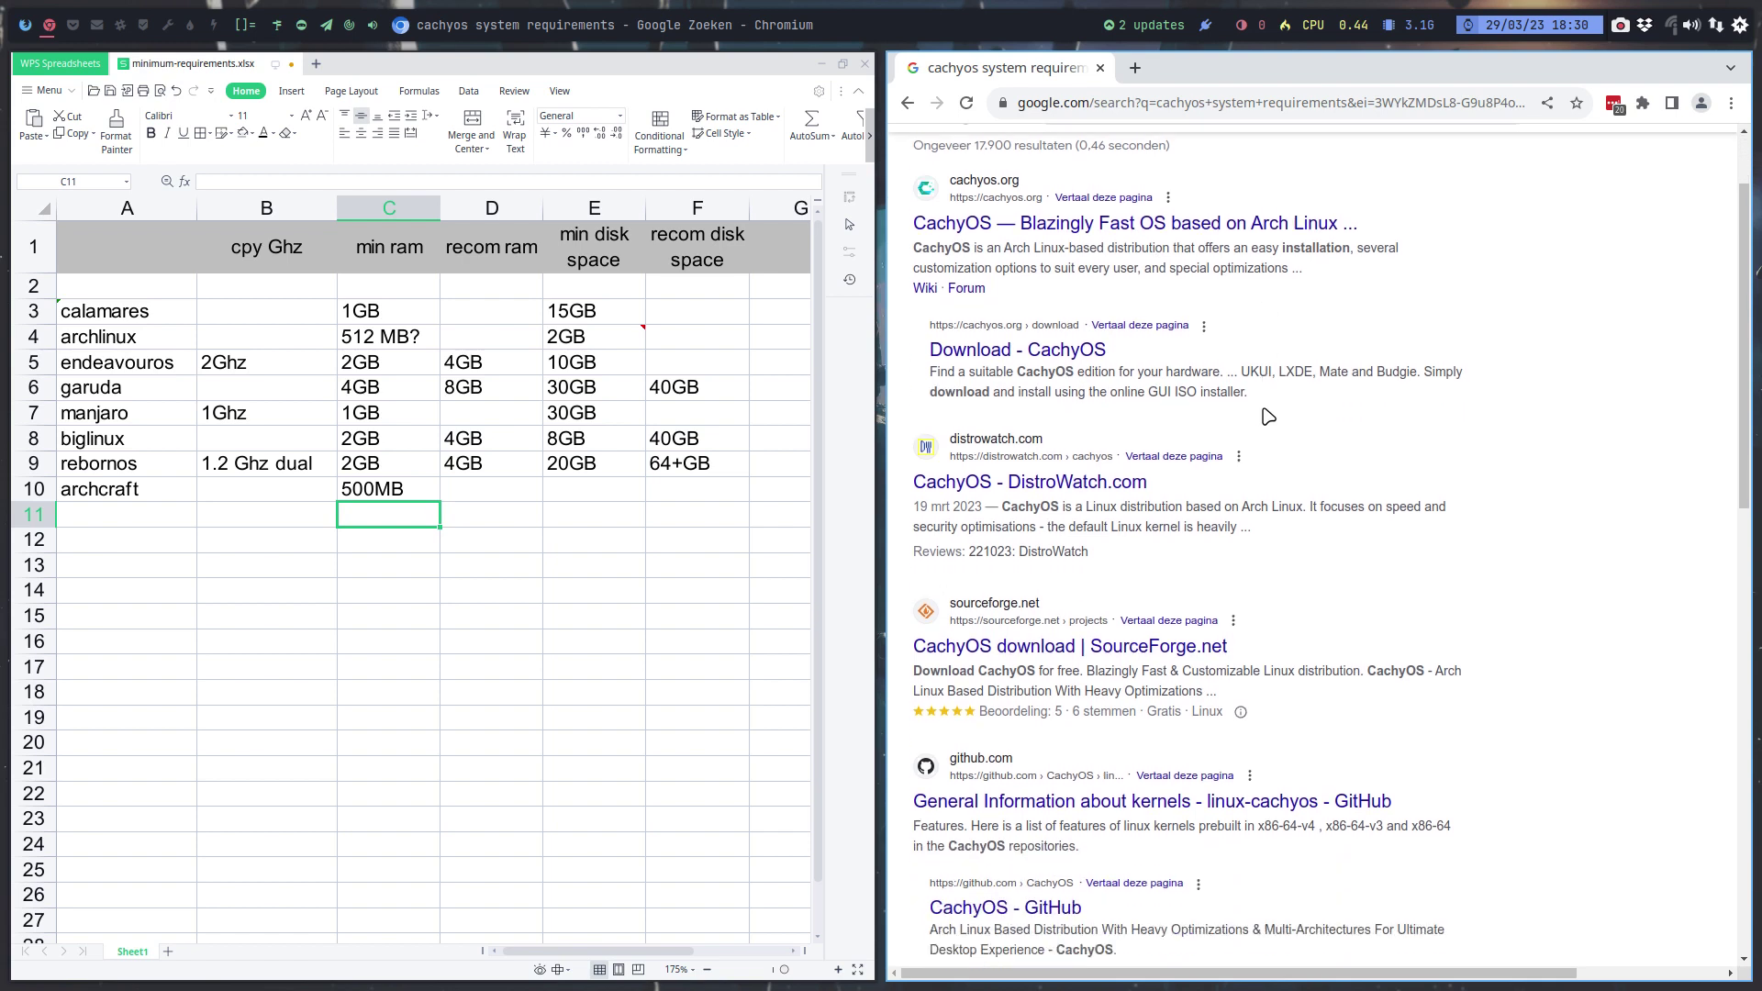
scroll(1264, 408, down, 3)
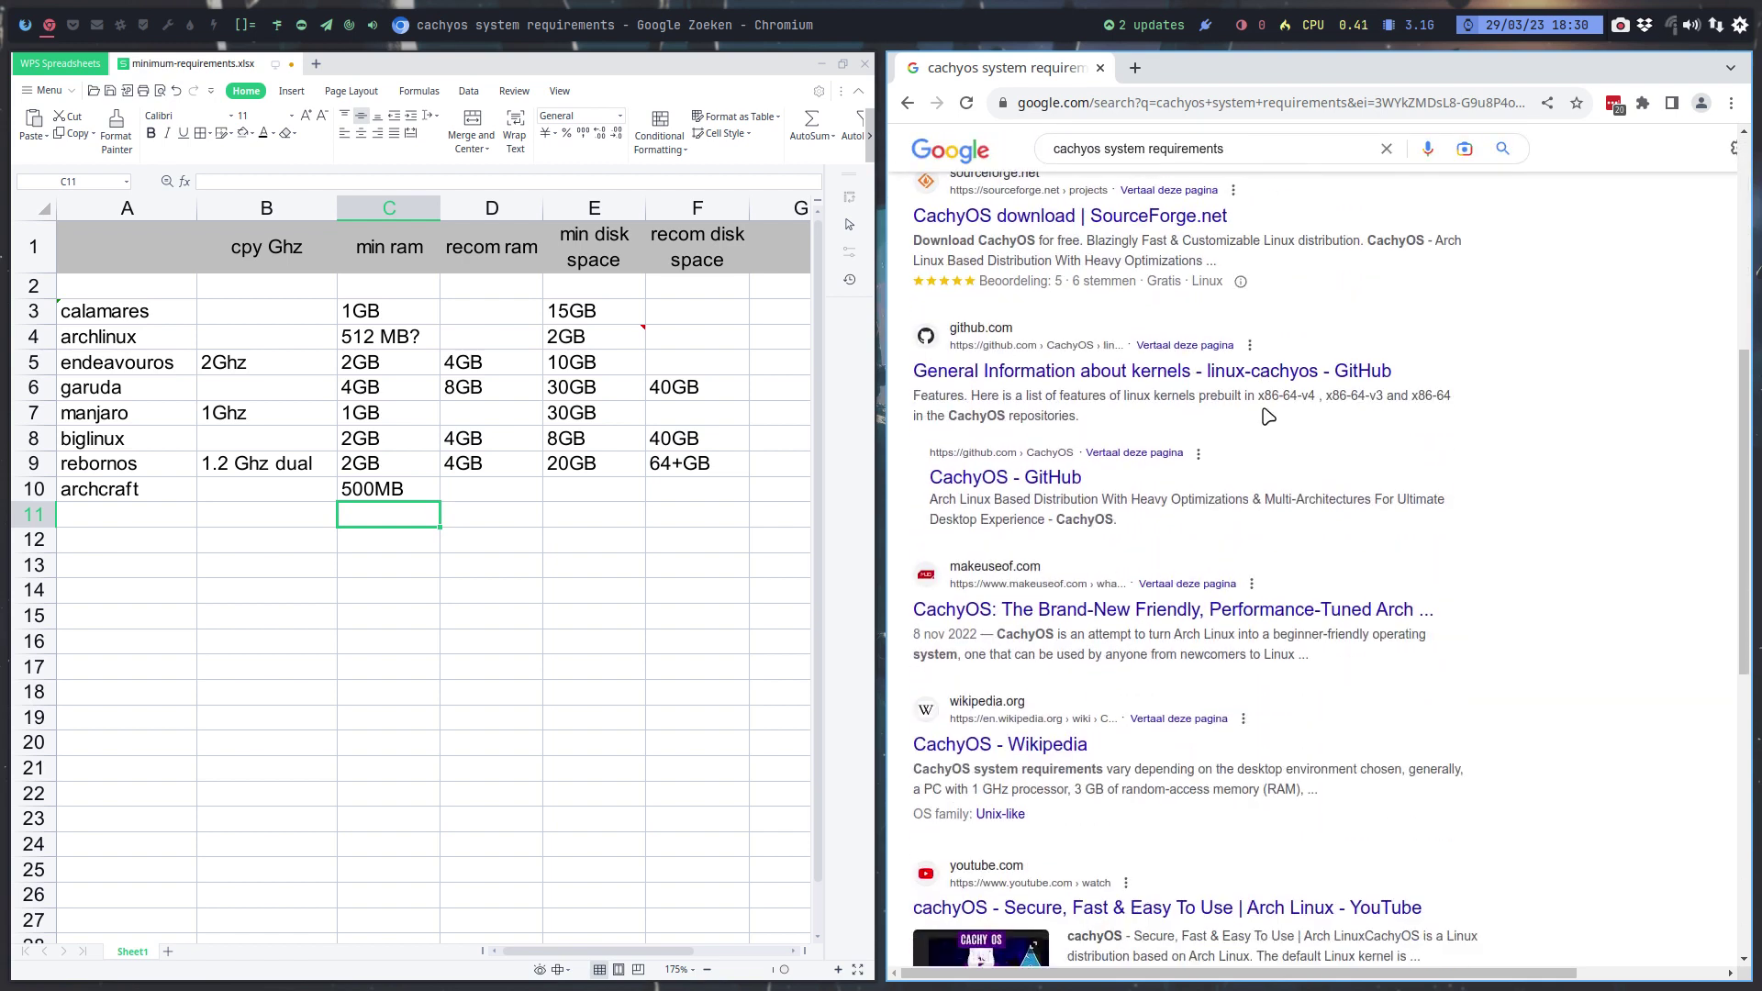
Open the CachyOS Wikipedia article and add "cachyos" as the next distribution in cell A11
click(1016, 748)
click(138, 511)
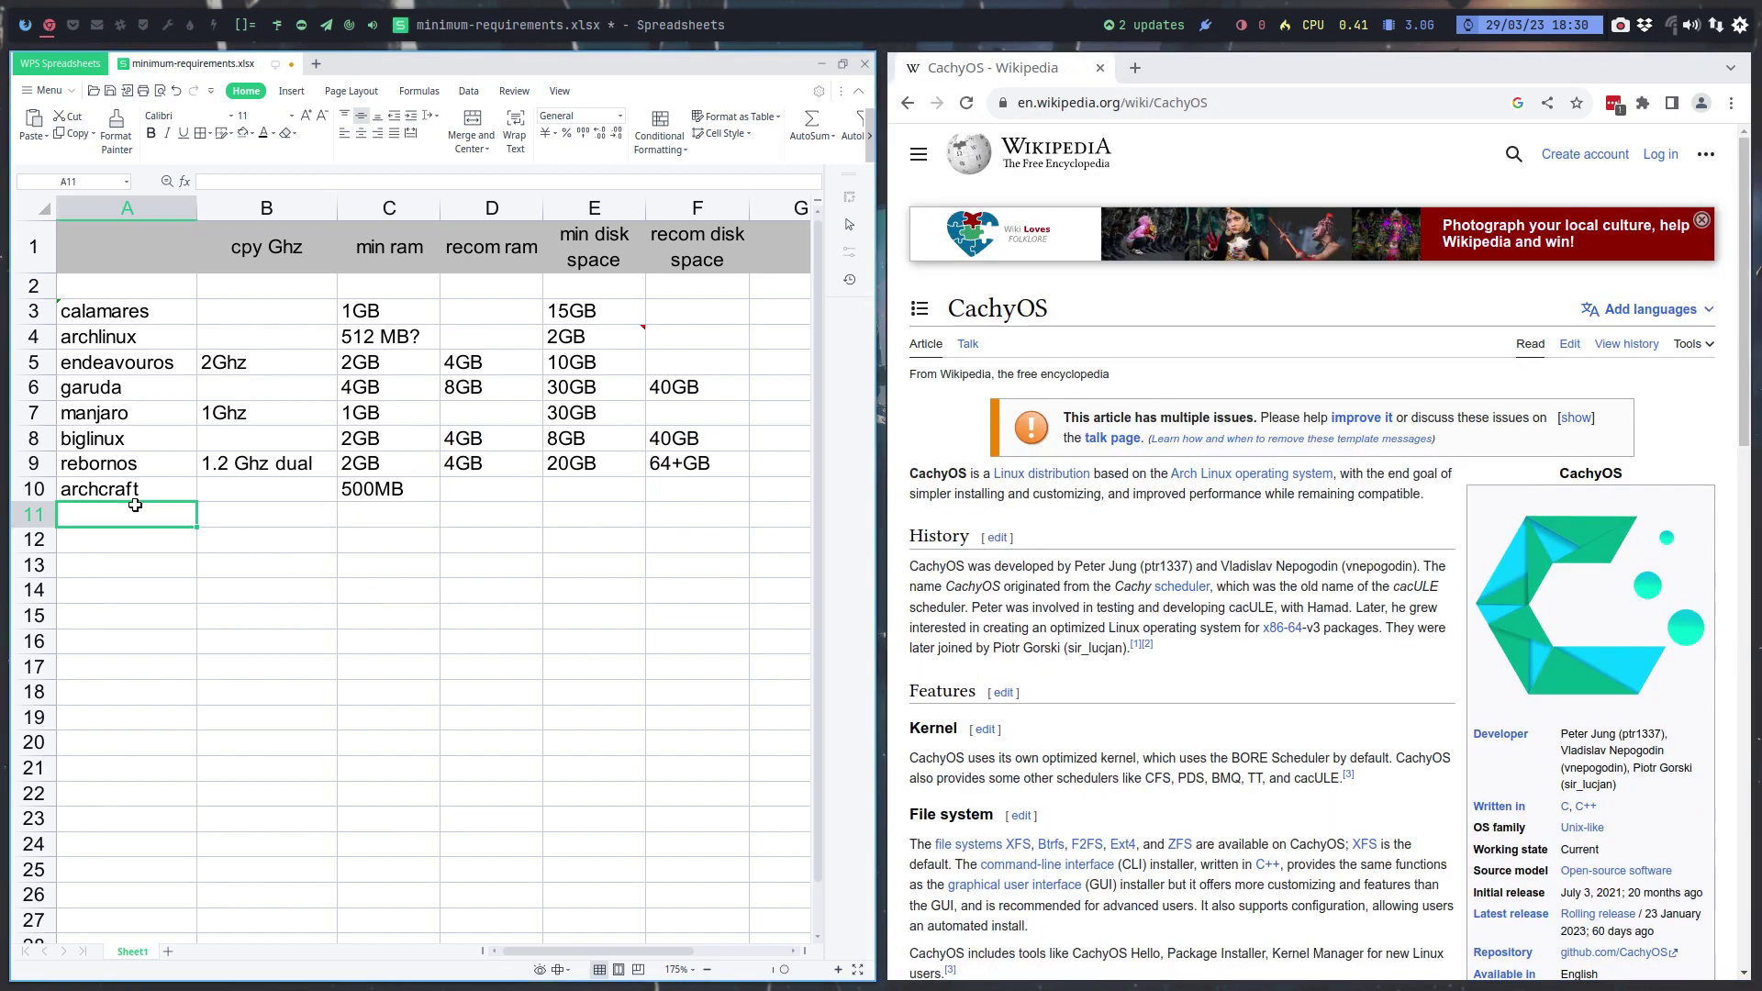
text(cachyos)
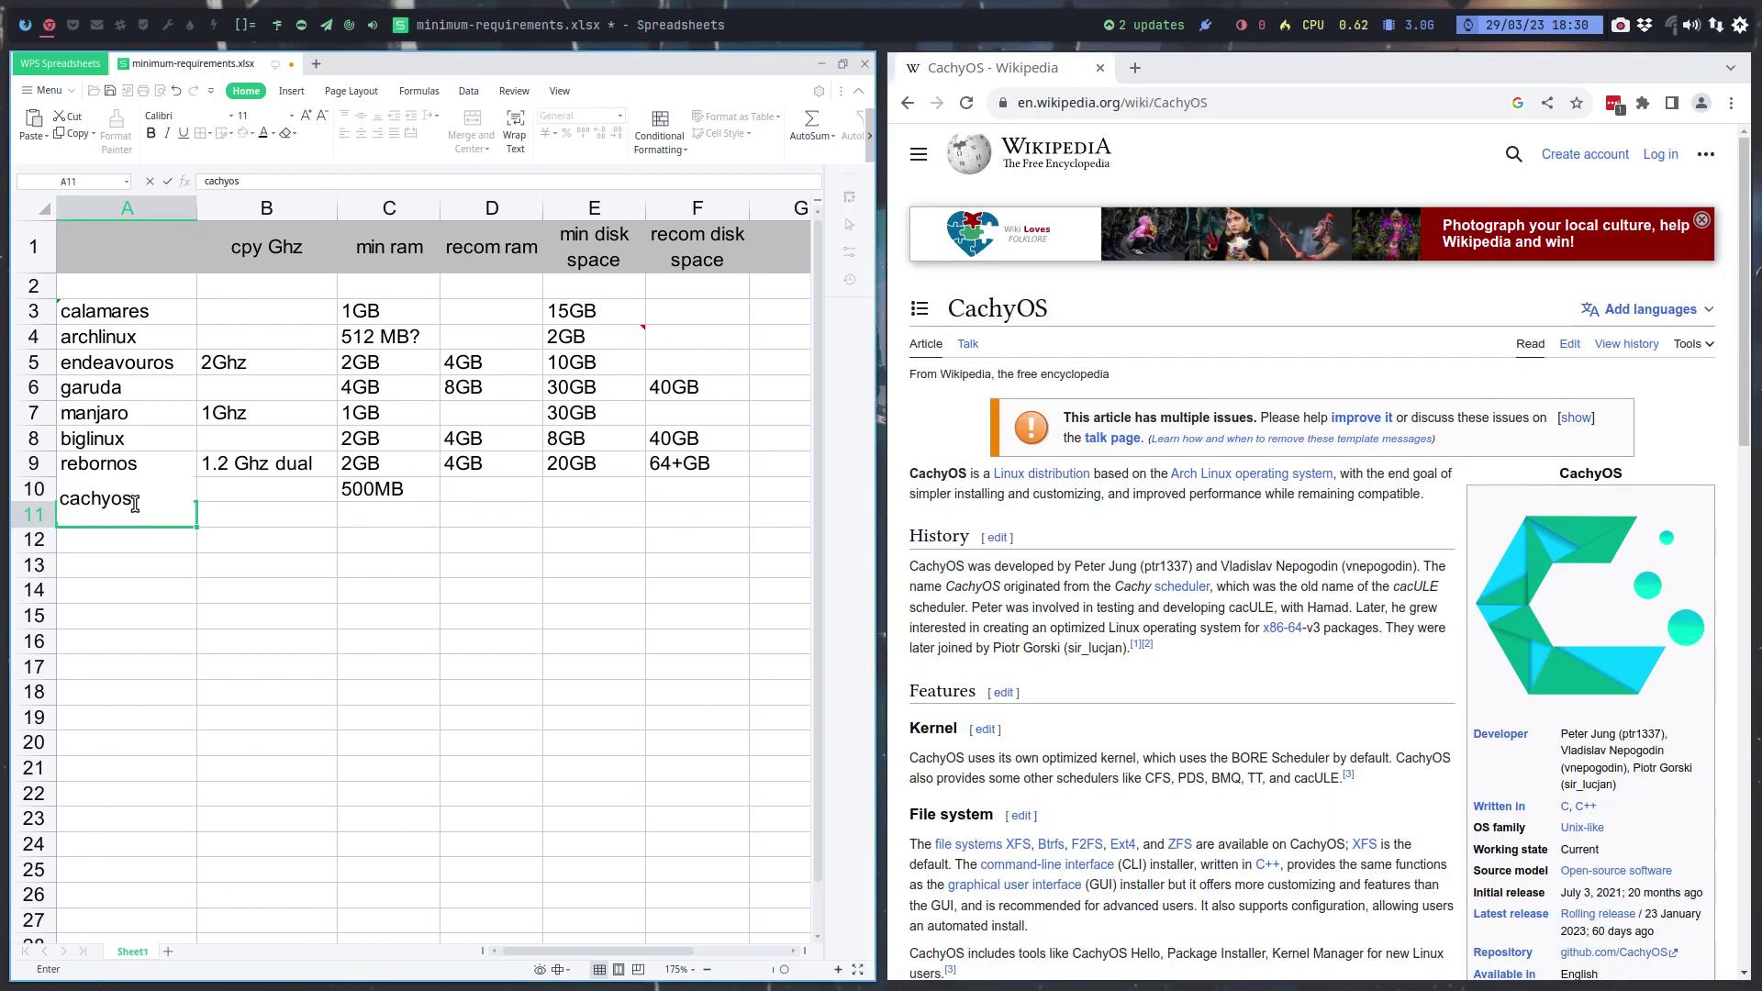
key(Tab)
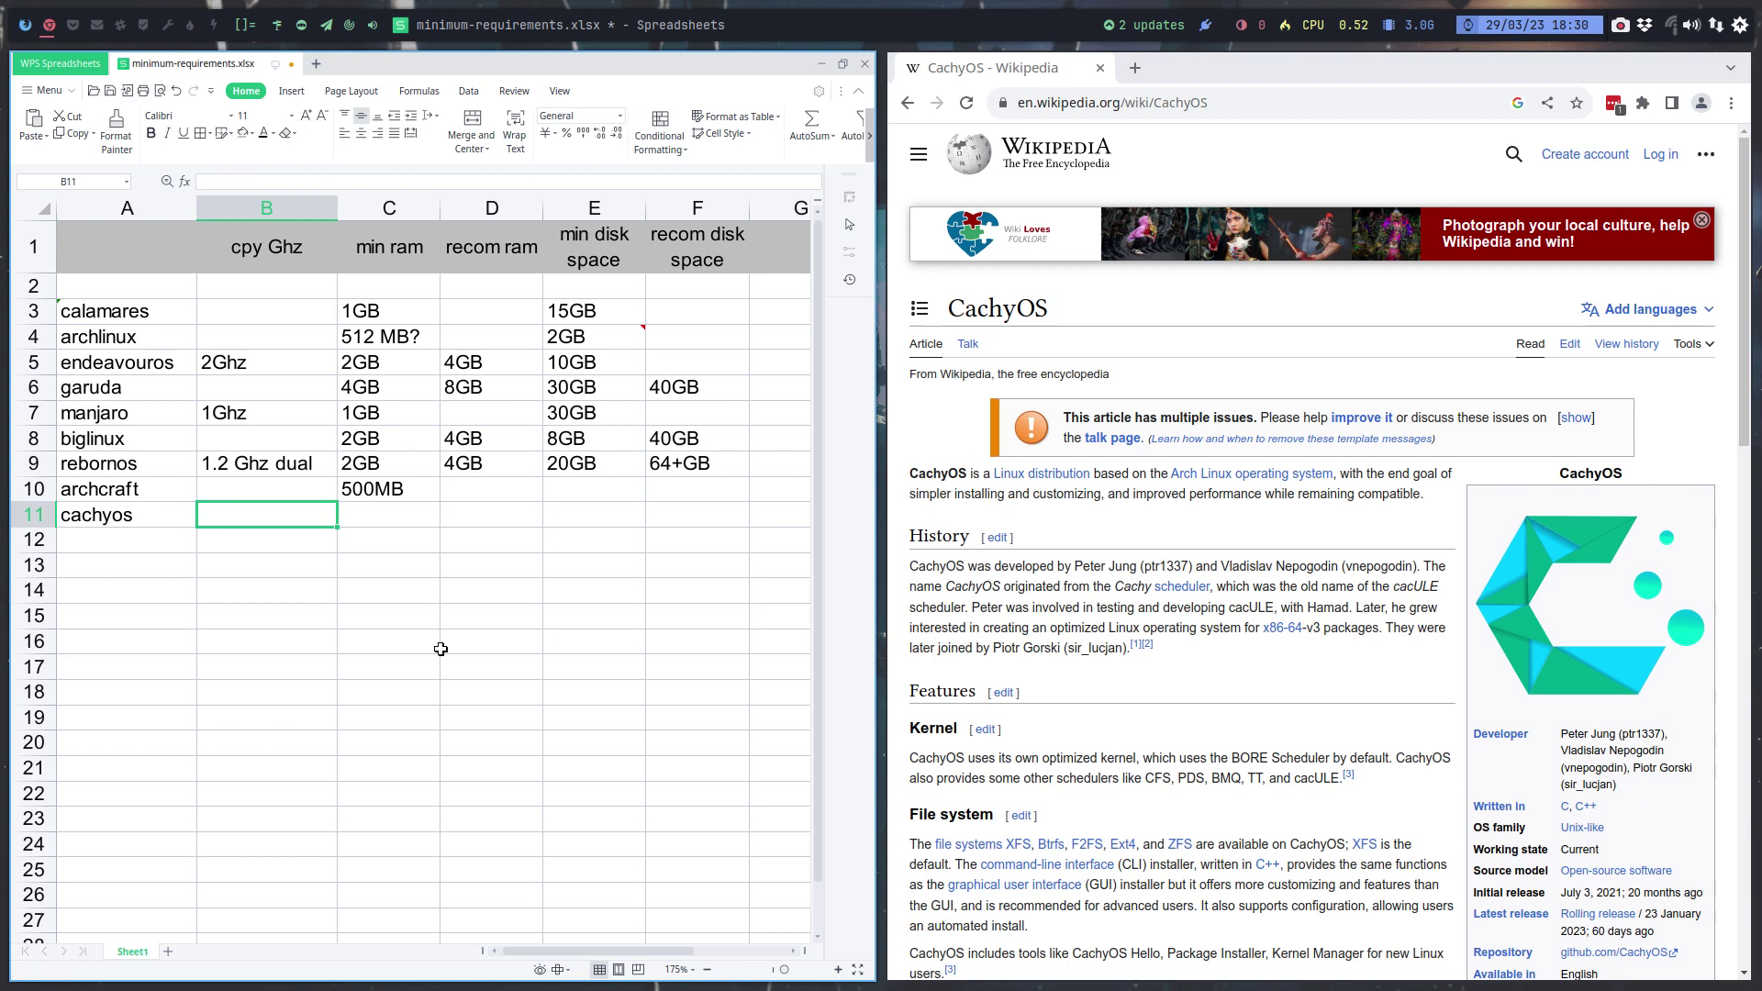
Search the CachyOS article for "minimum" and read its System requirements section
scroll(1211, 780, down, 5)
scroll(1211, 782, down, 1)
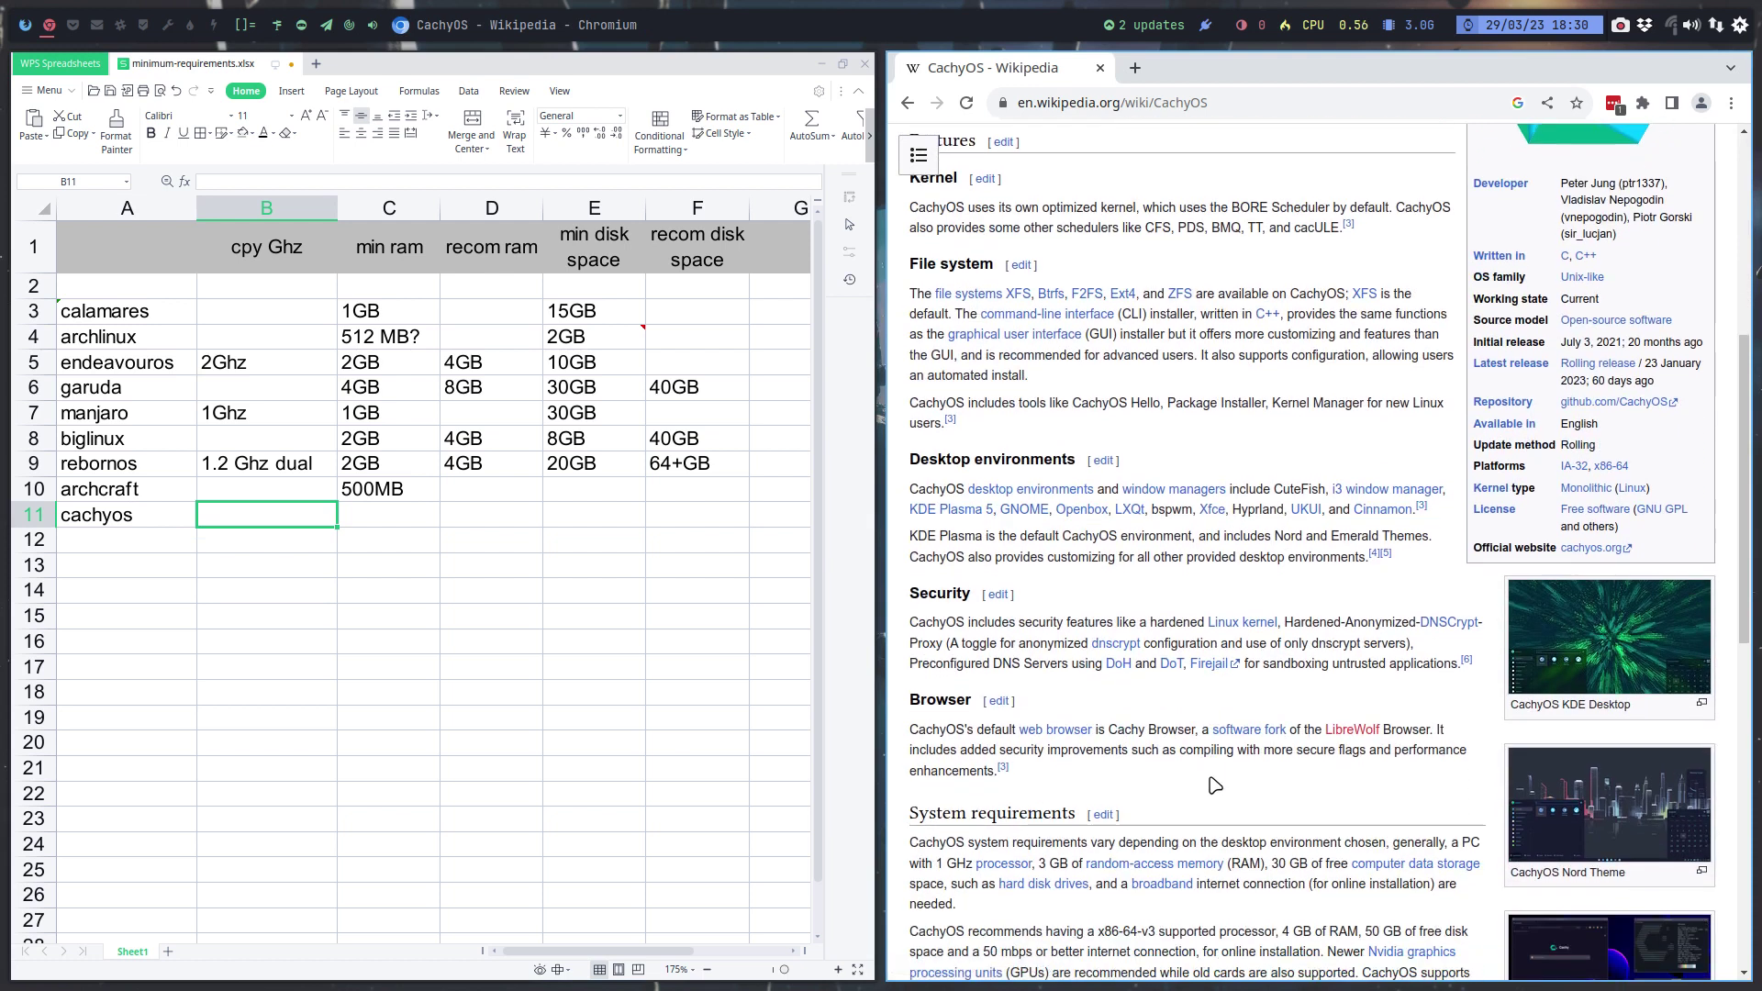
key(ctrl+f)
text(minim)
text(al)
key(BackSpace)
text(um)
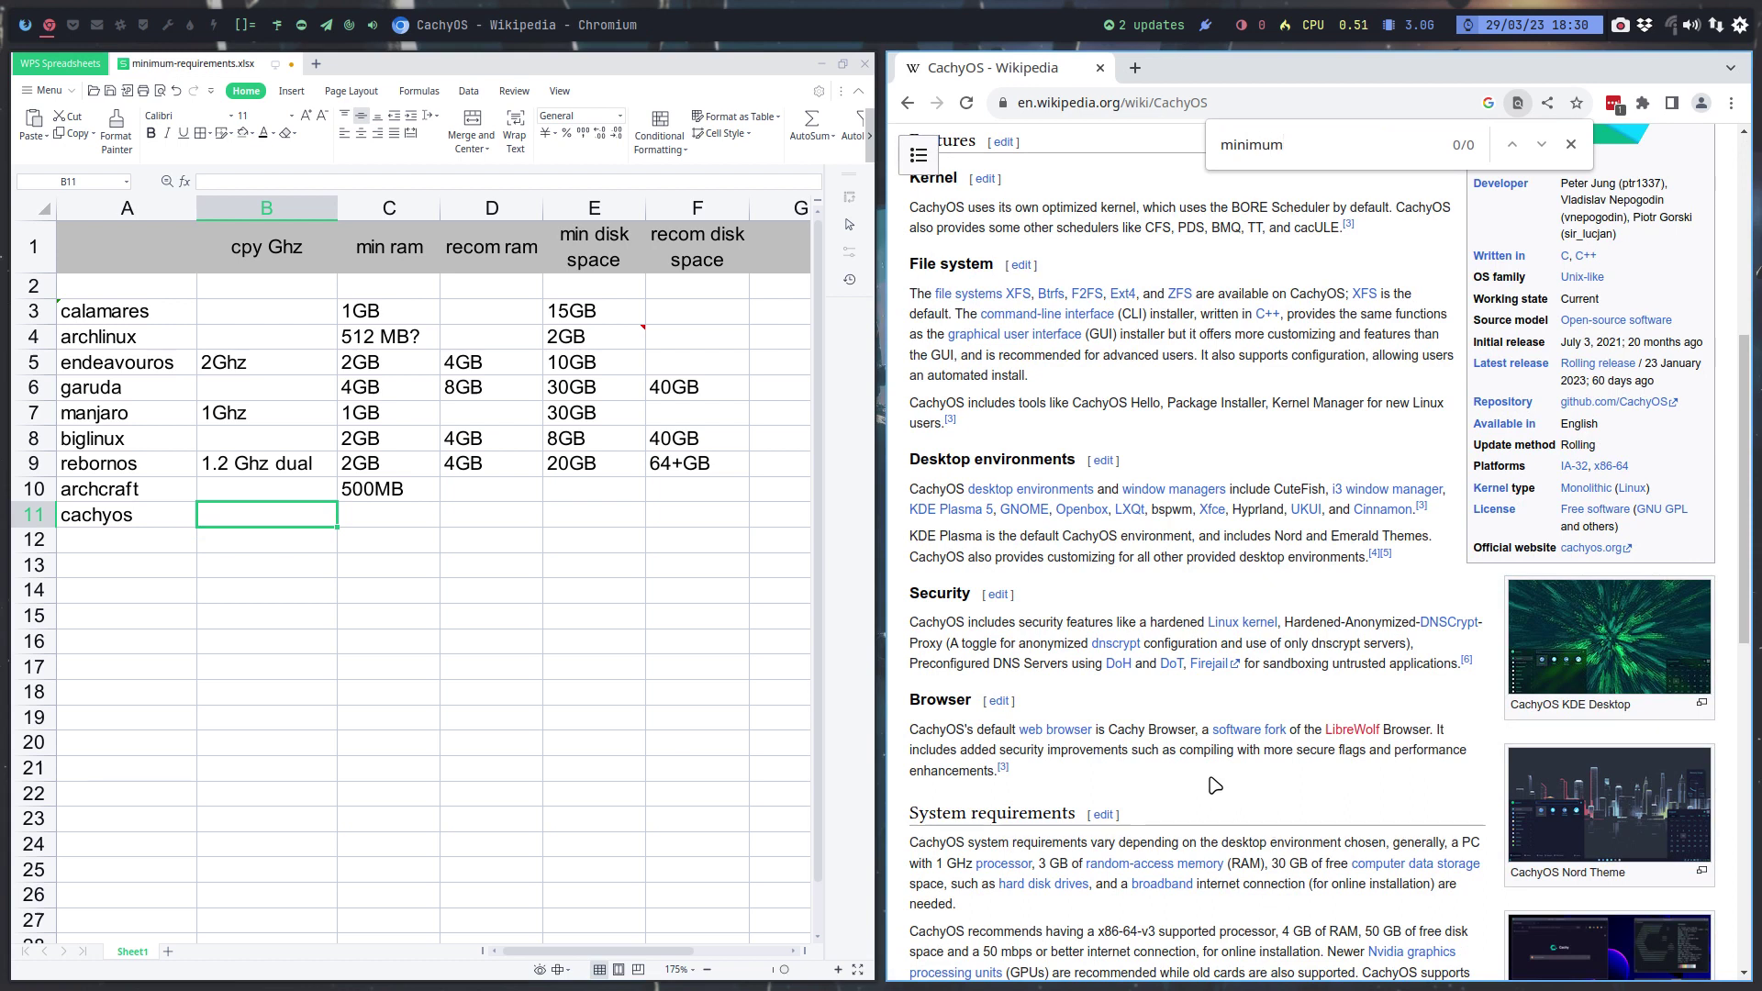
scroll(1220, 752, down, 6)
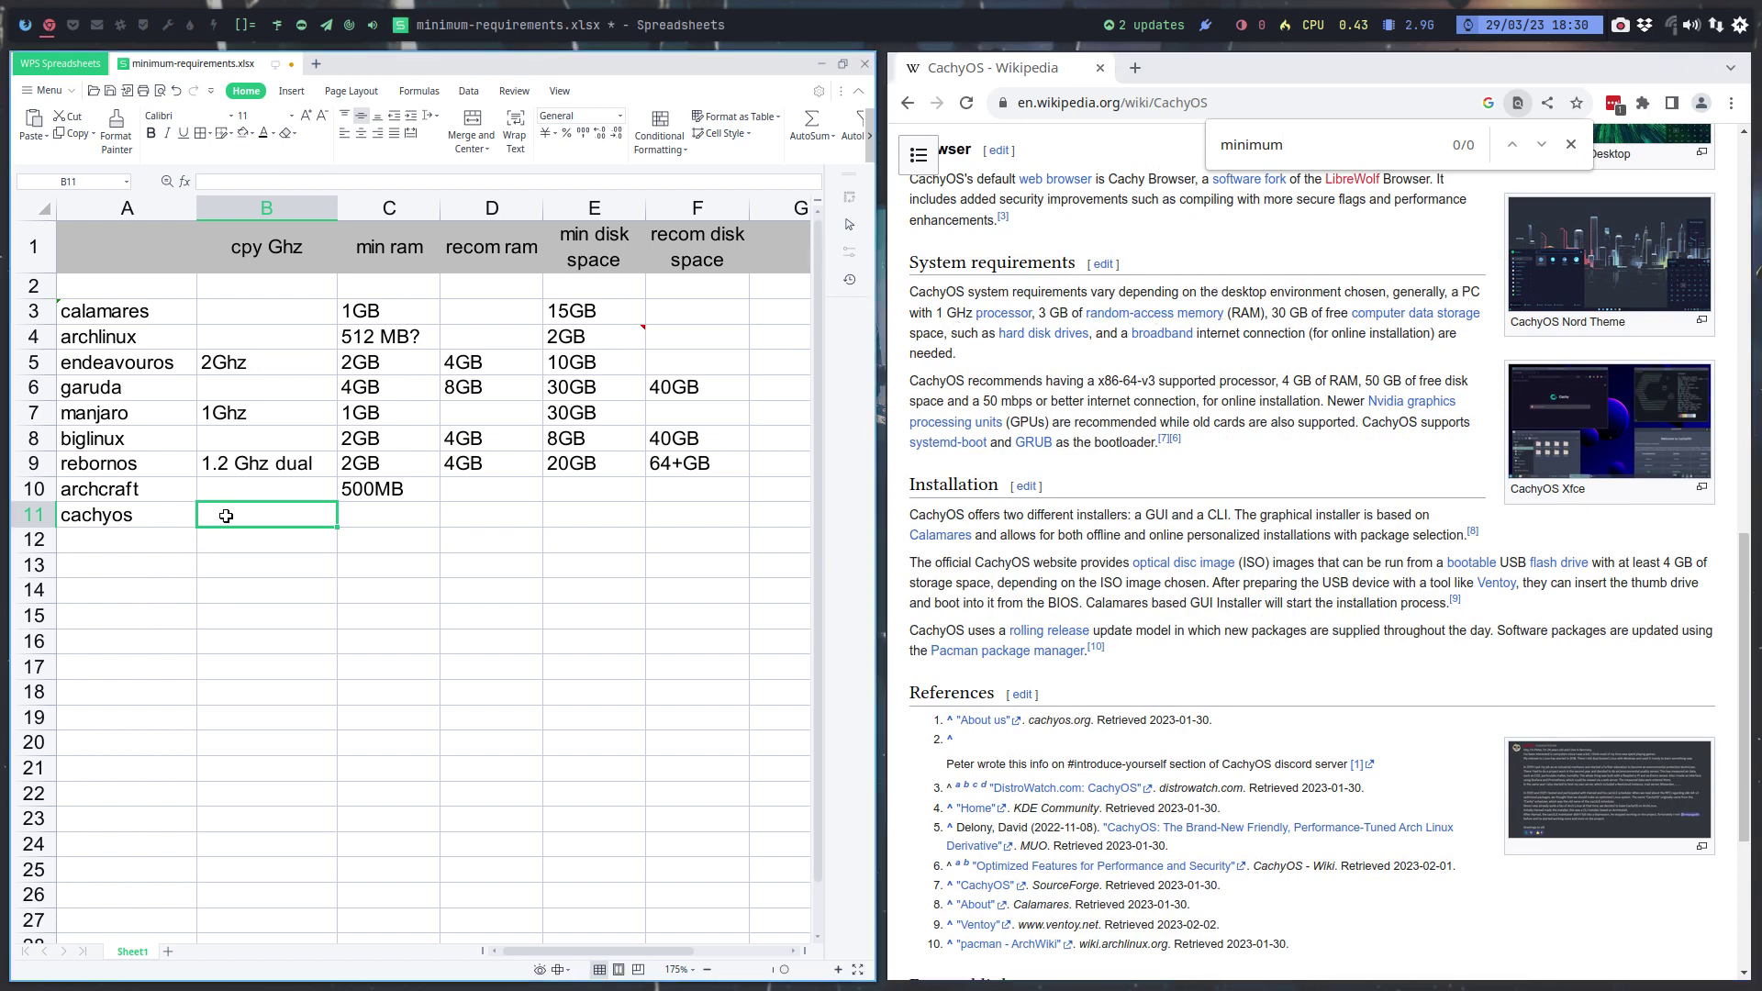
Enter the cachyos minimum requirements in row 11: 1 Ghz CPU, 3GB min ram and 30GB min disk space
text(1 Ghz)
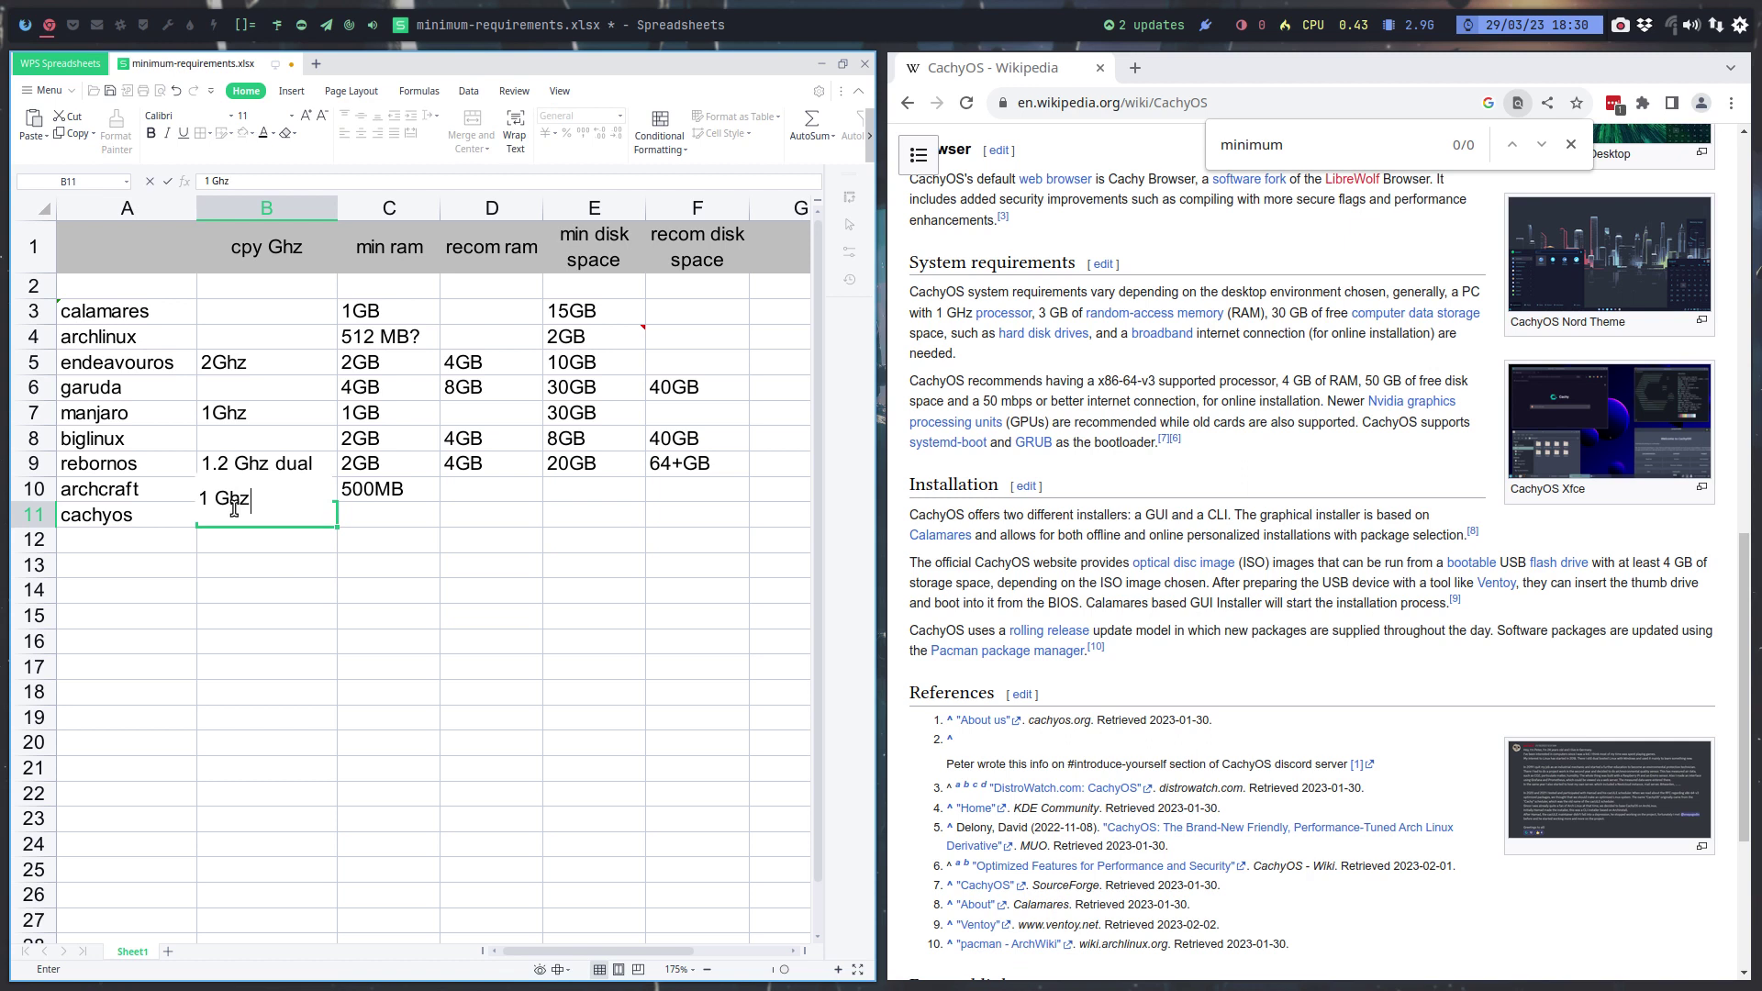
key(Tab)
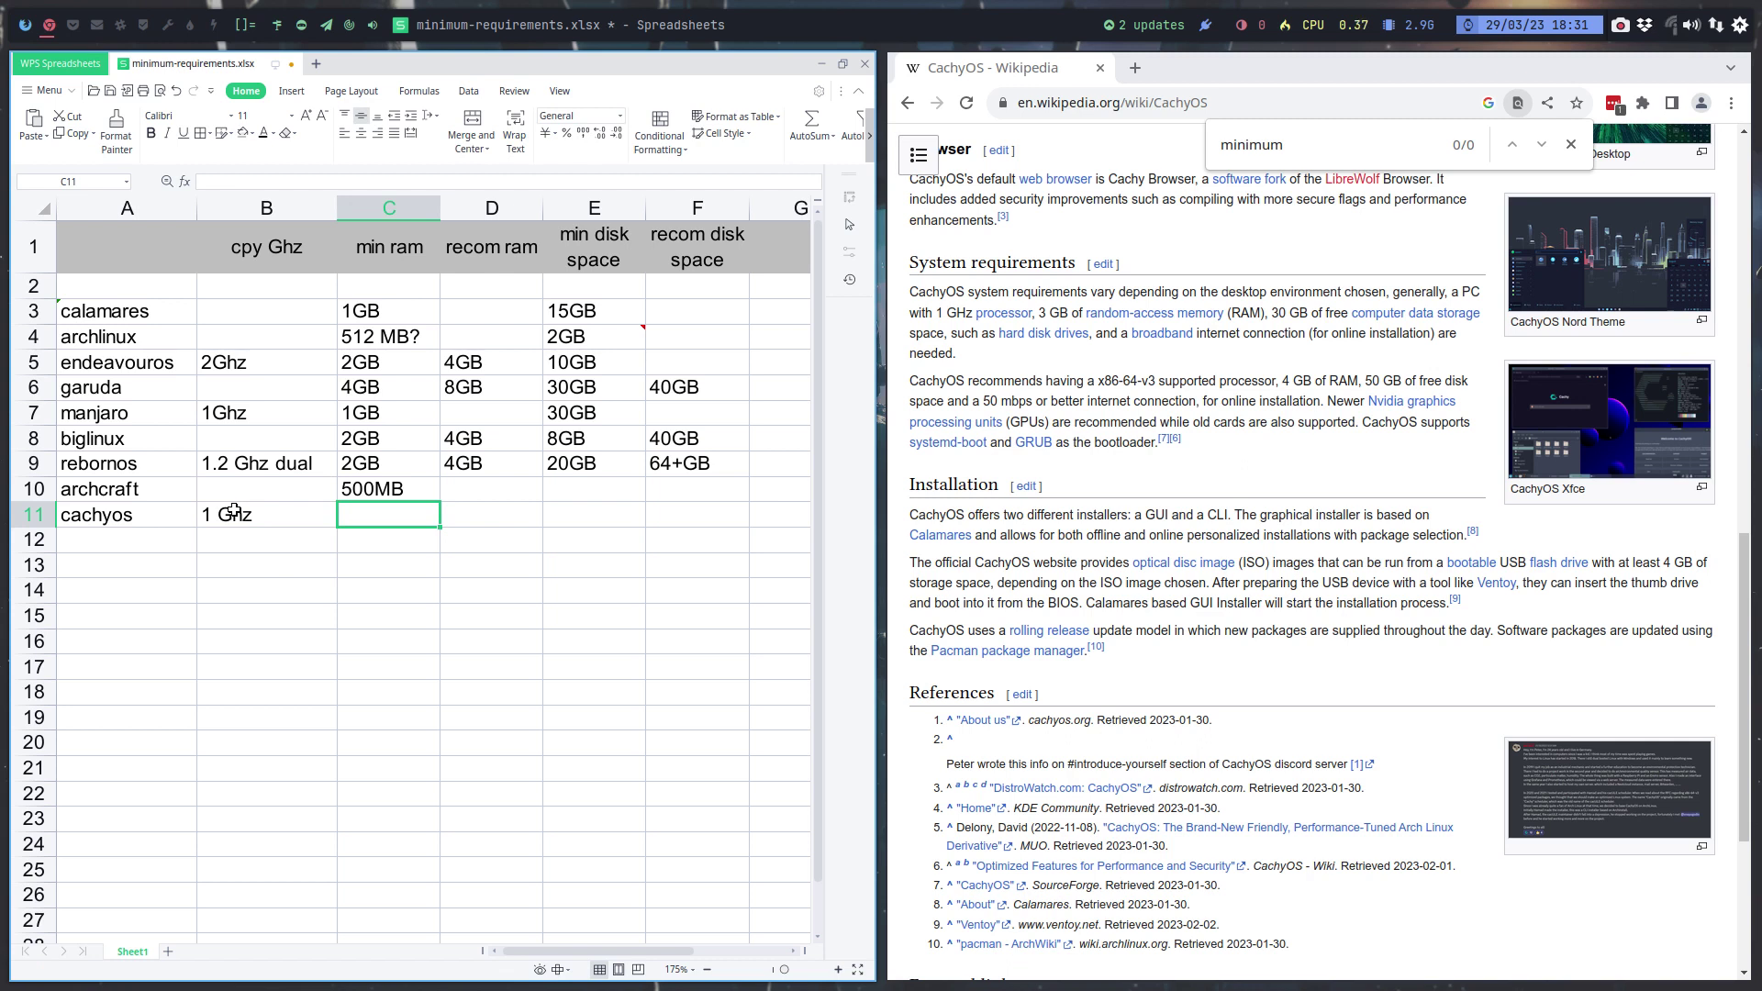
text(3GB)
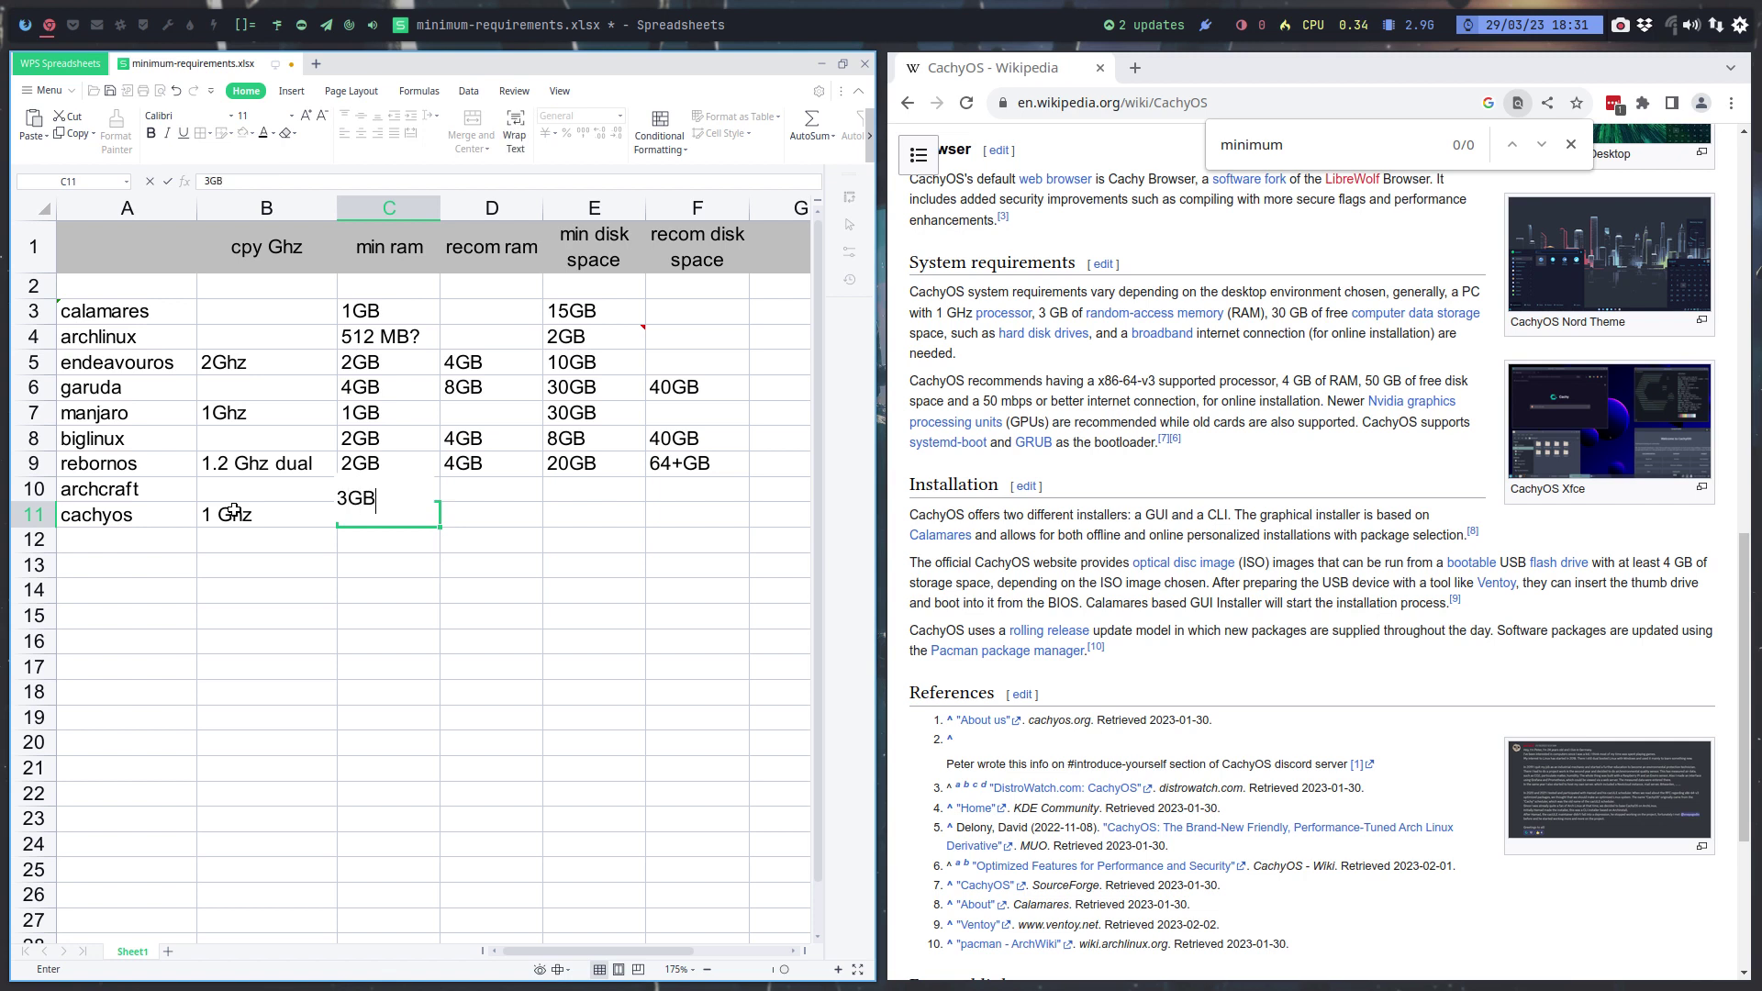
key(Tab)
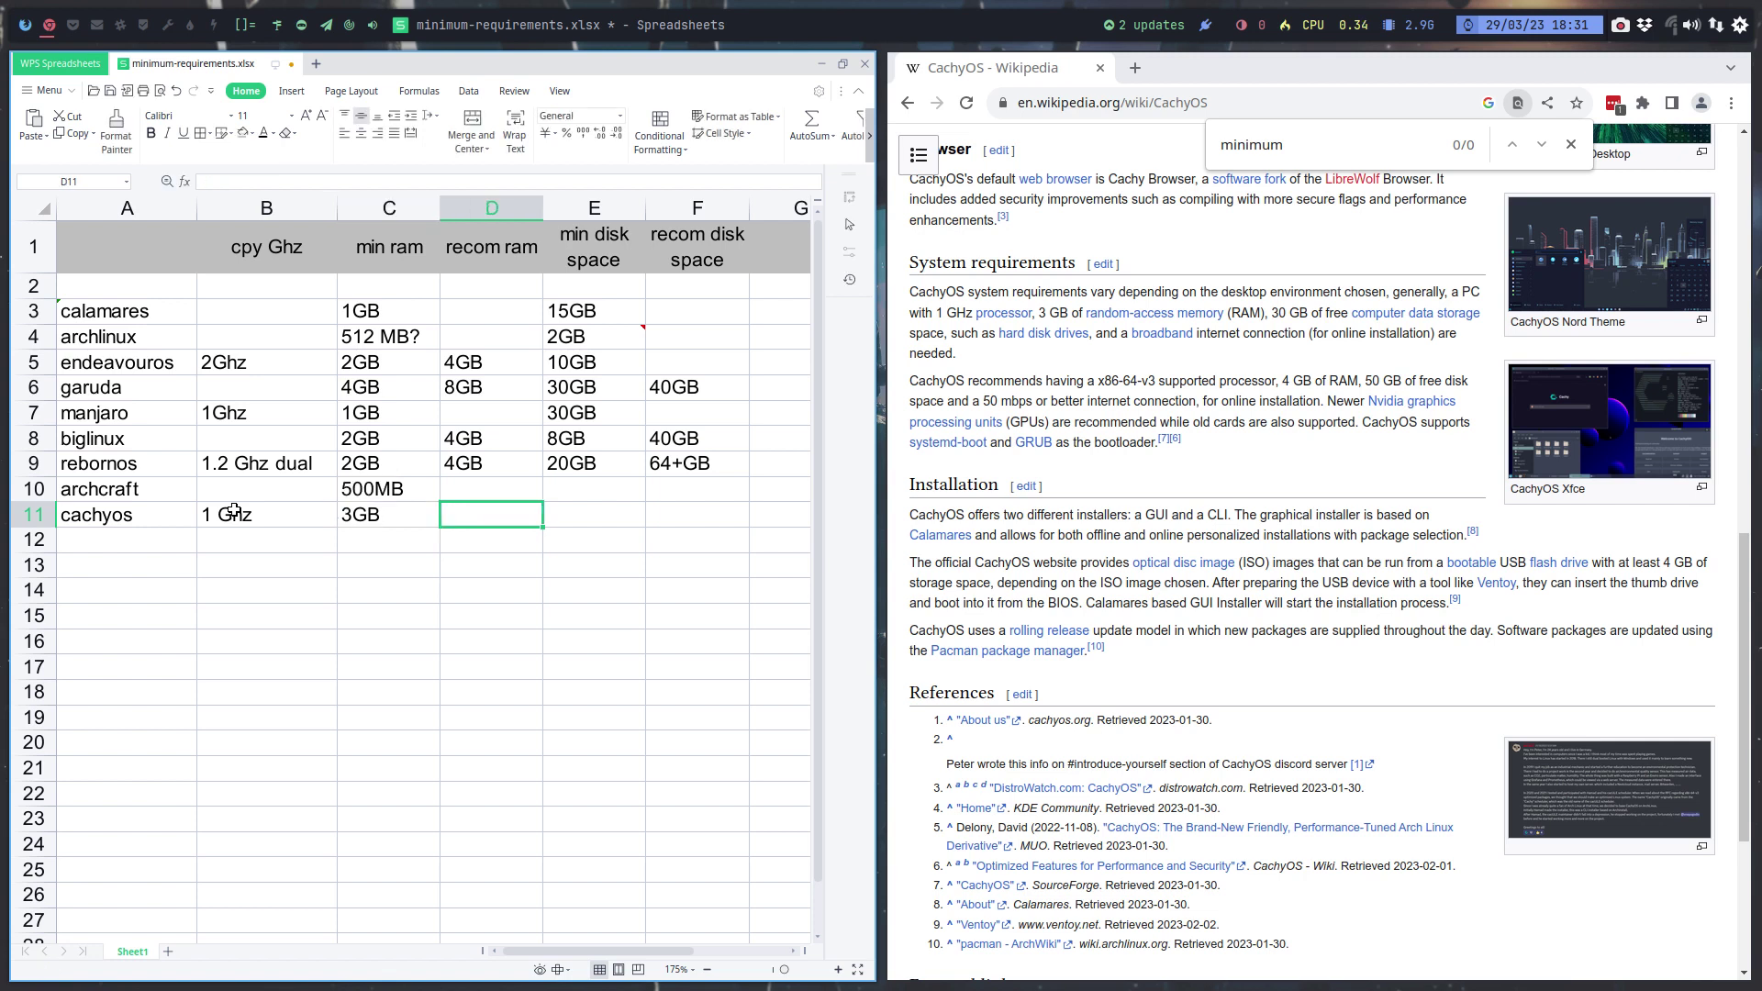
key(Tab)
text(30GB)
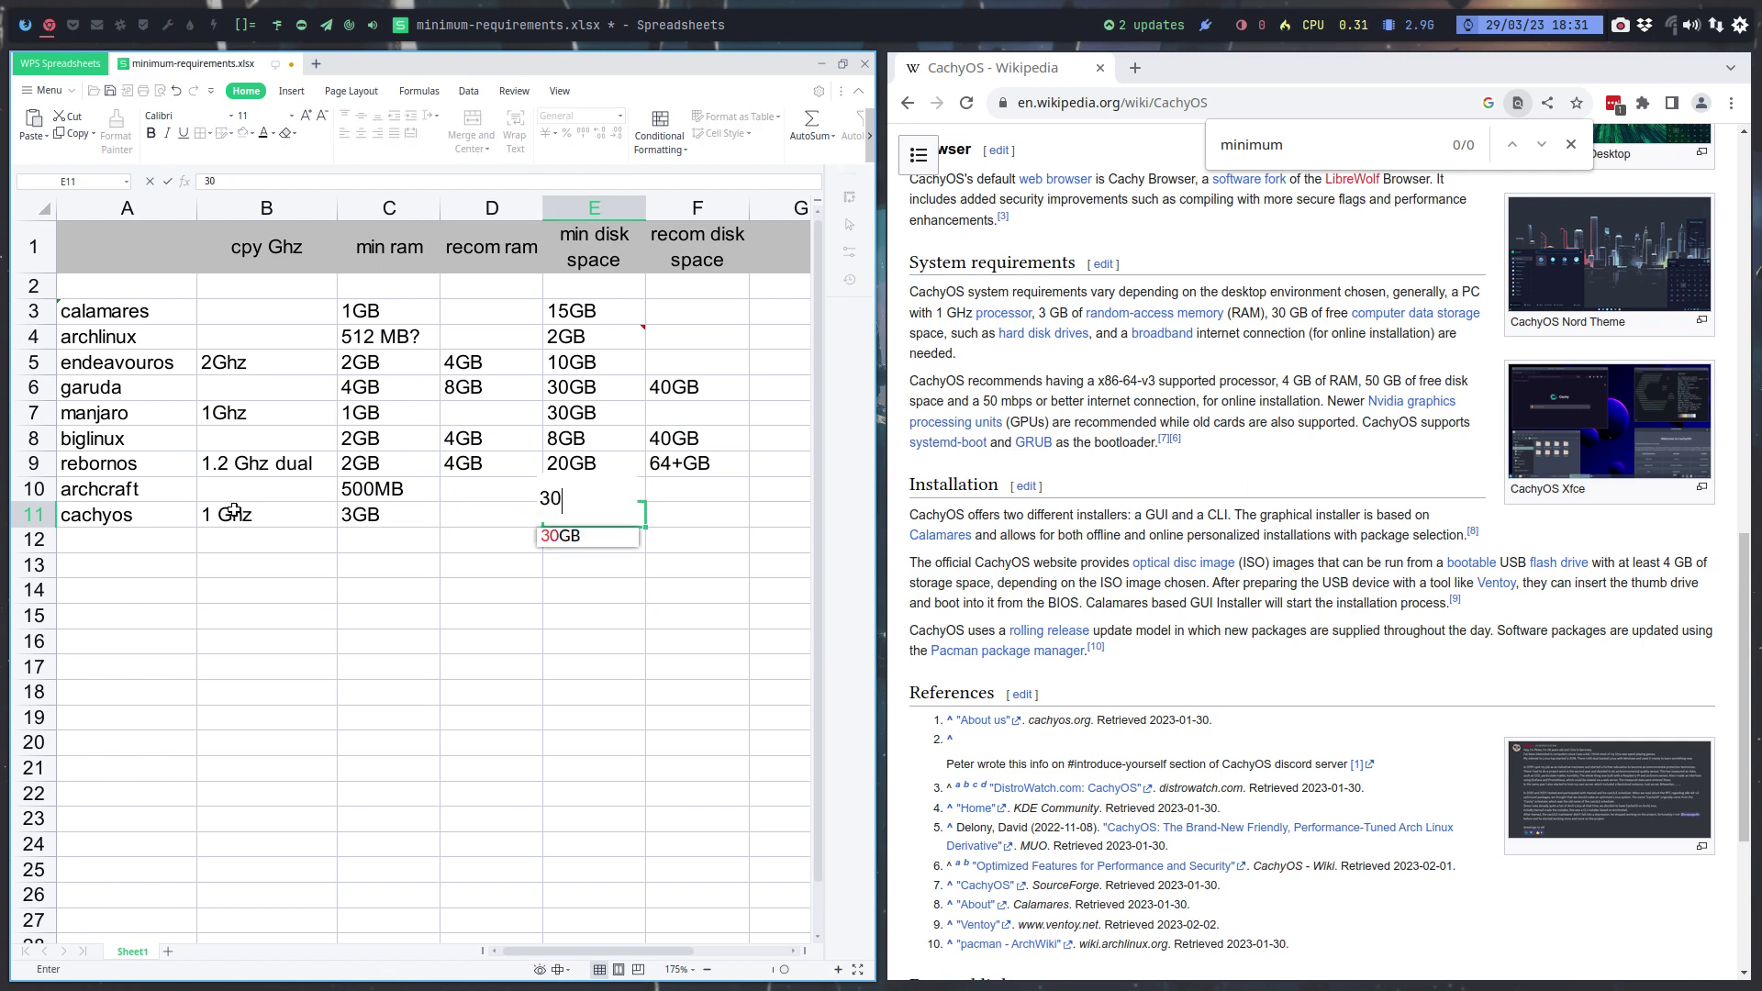
key(Up)
key(Down)
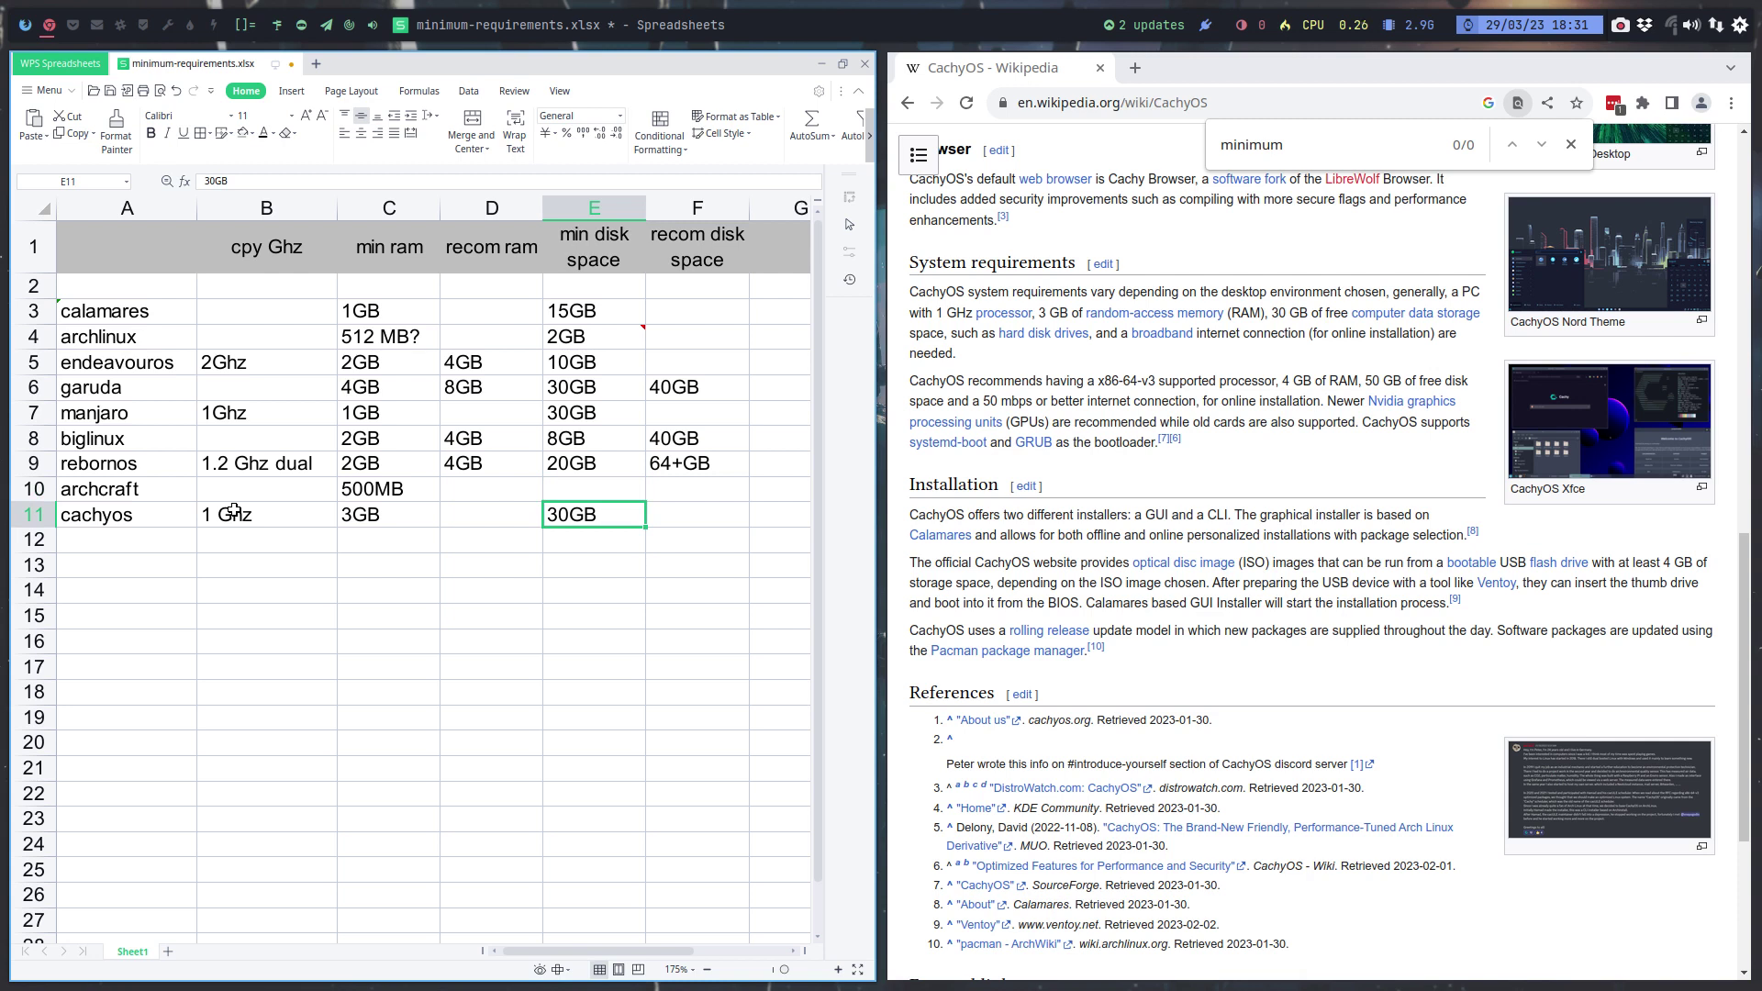
Fill in the cachyos recommended values: 4GB recom ram and 50GB recom disk space
key(Left)
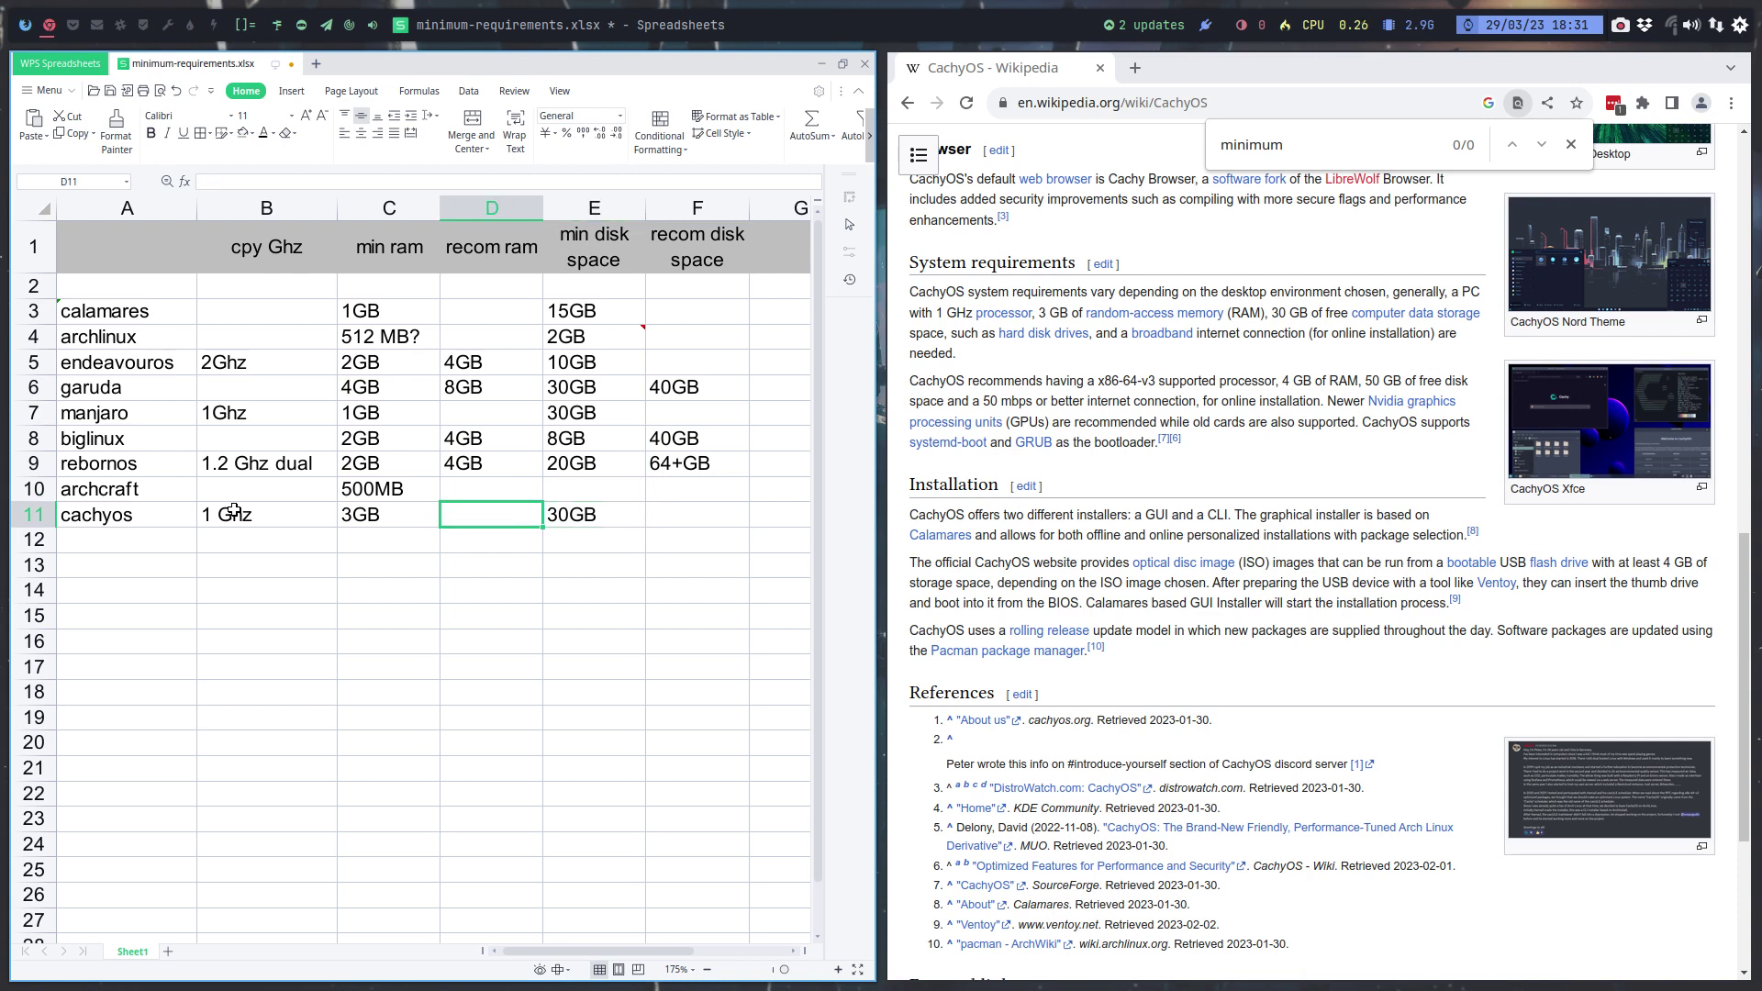
text(4GB)
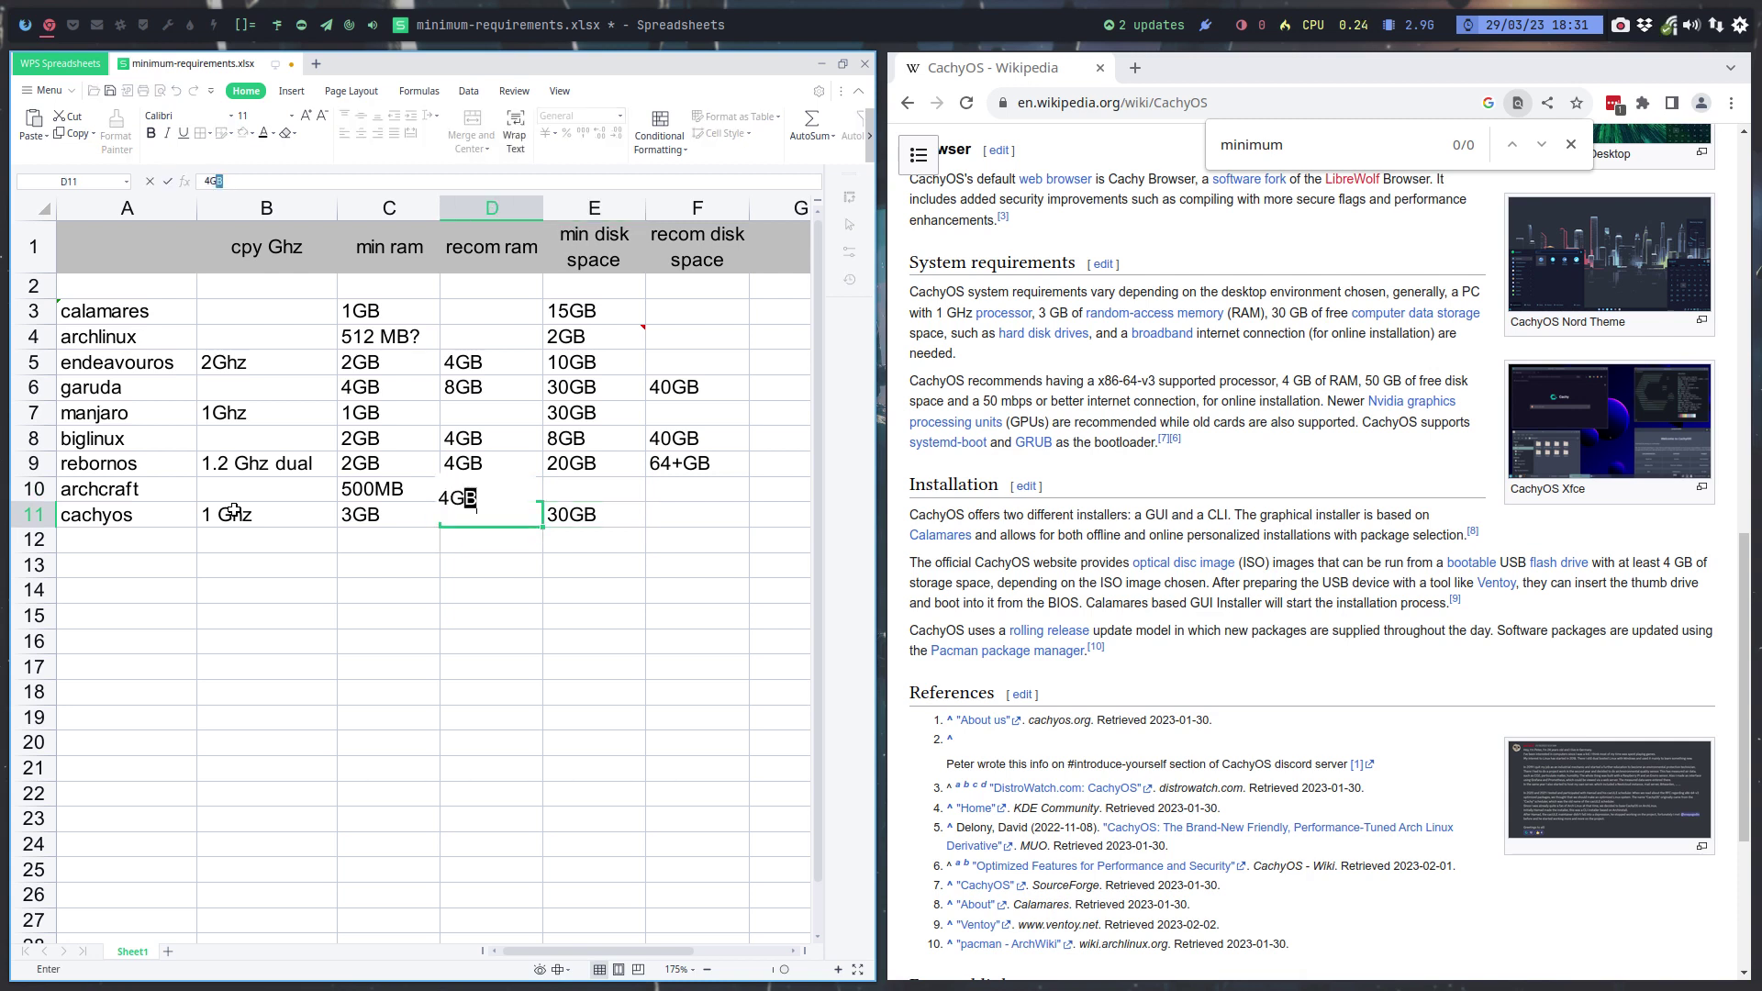
key(Right)
key(Right)
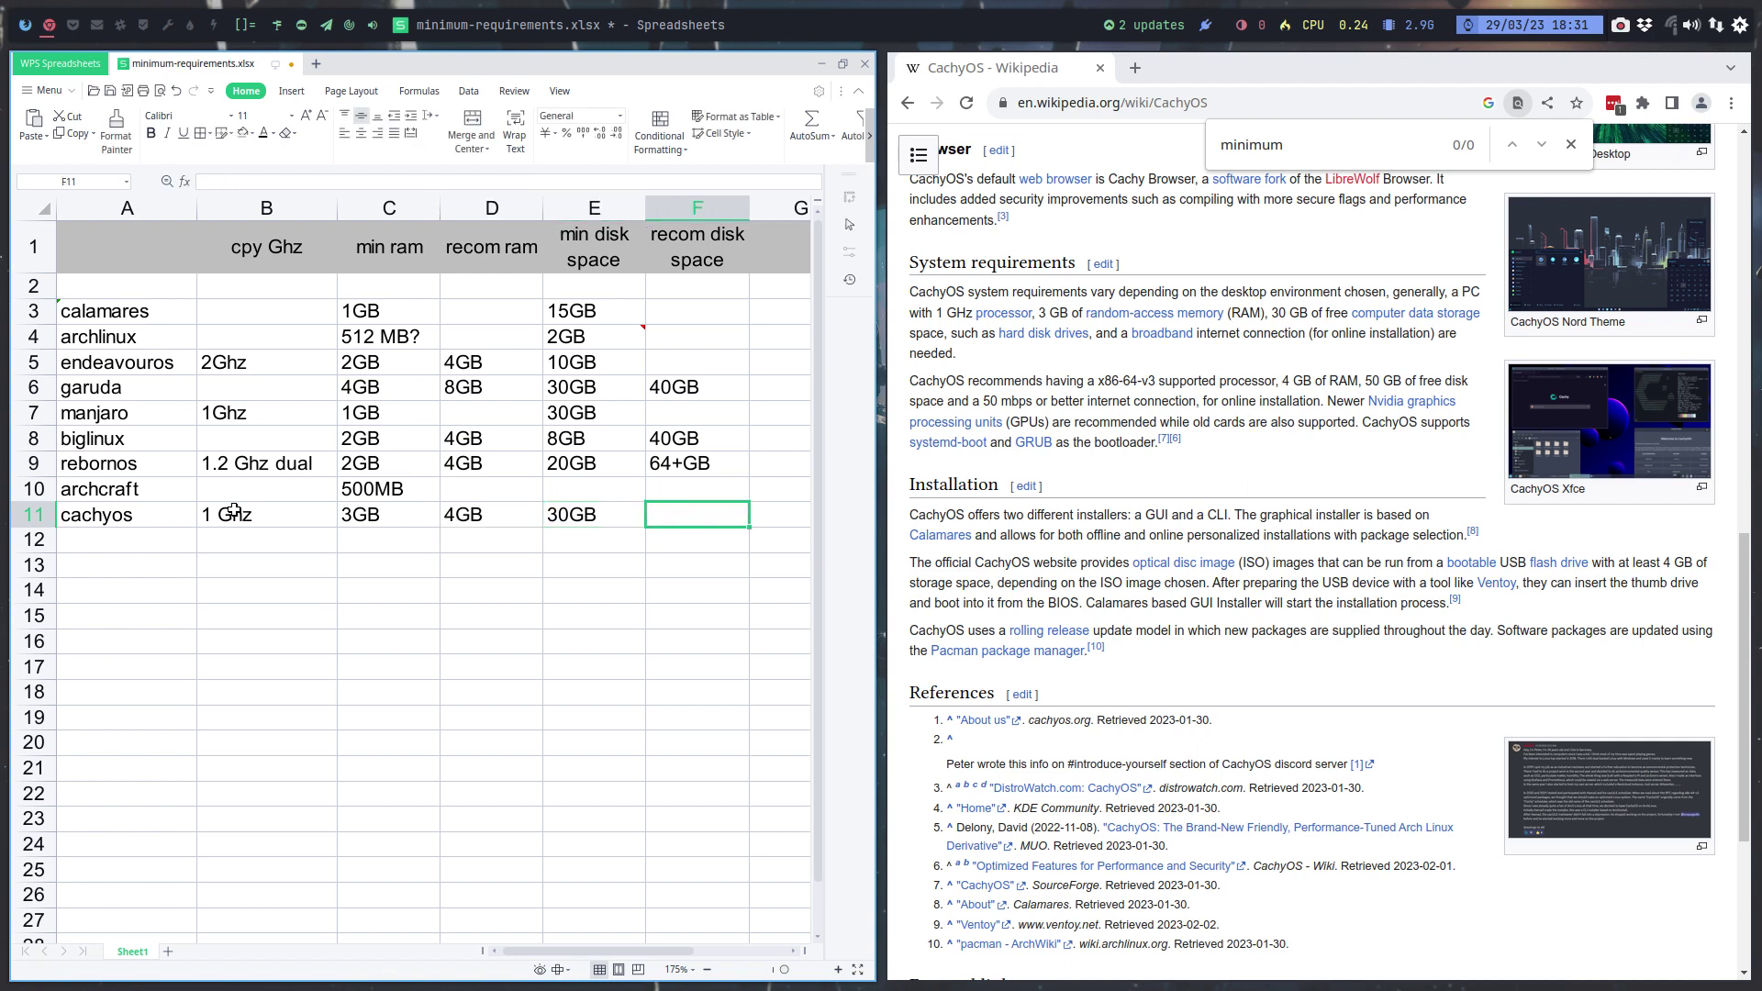
text(50GB)
key(Return)
key(Up)
Return to the Google results and search for "archman system requirements"
click(911, 103)
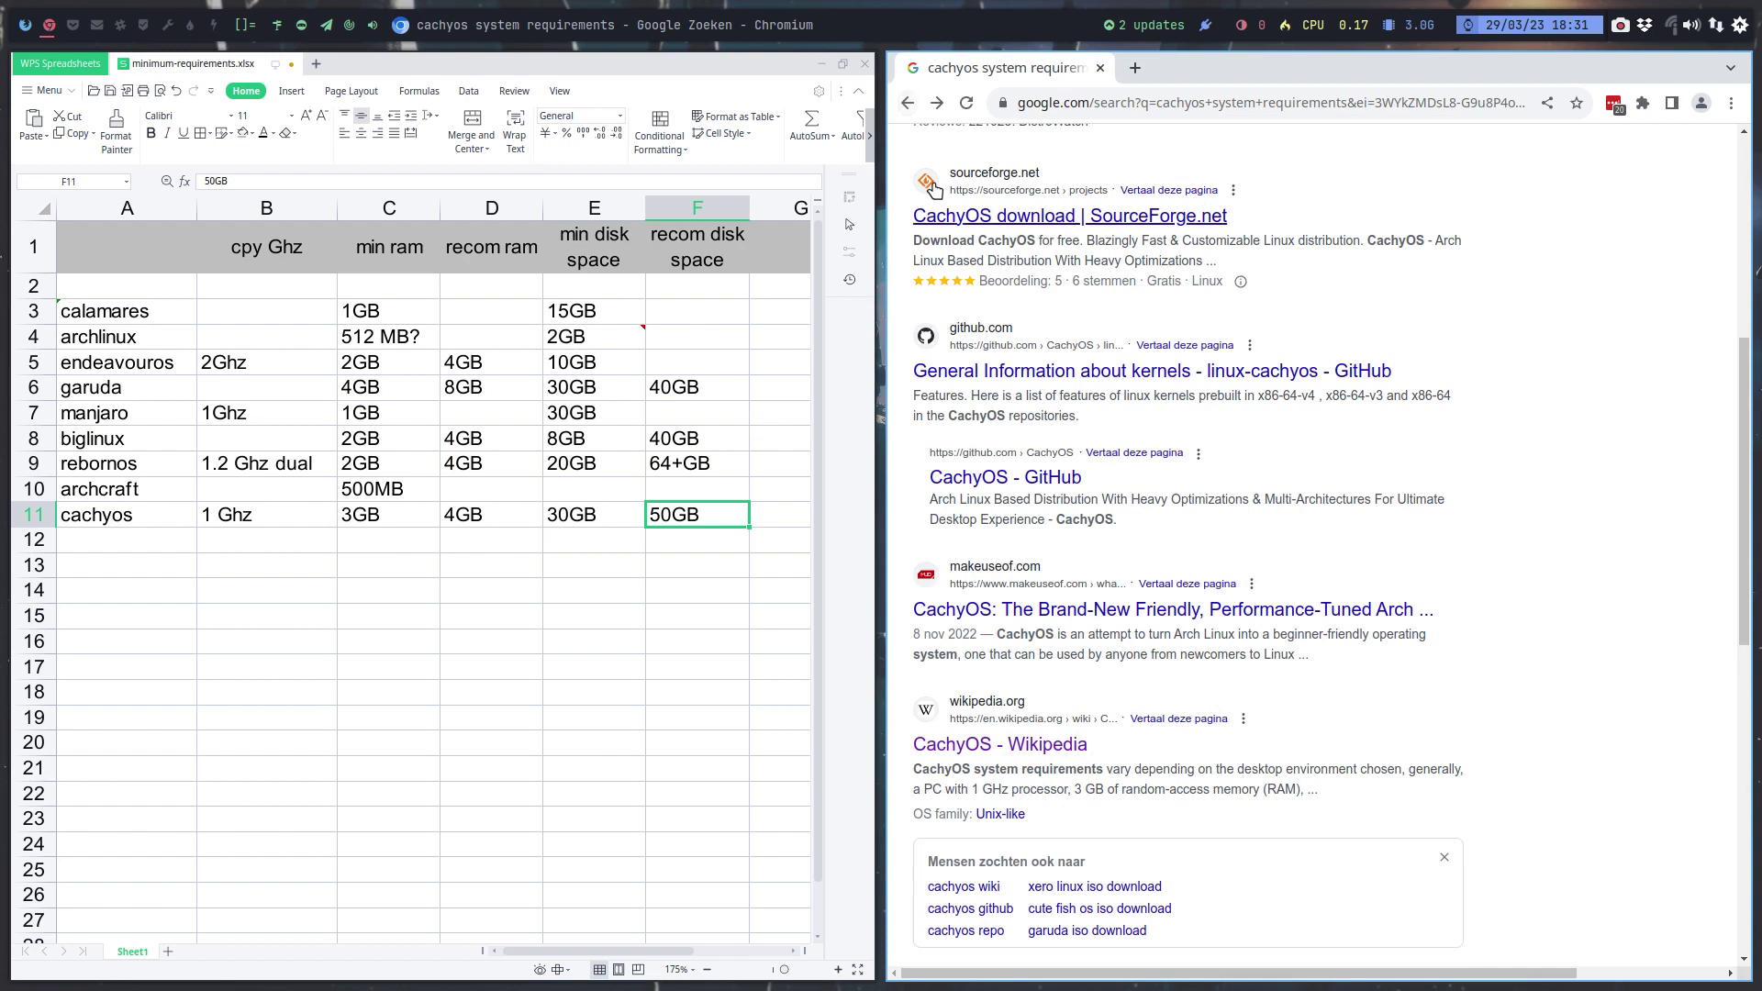
scroll(933, 187, up, 5)
double_click(1082, 173)
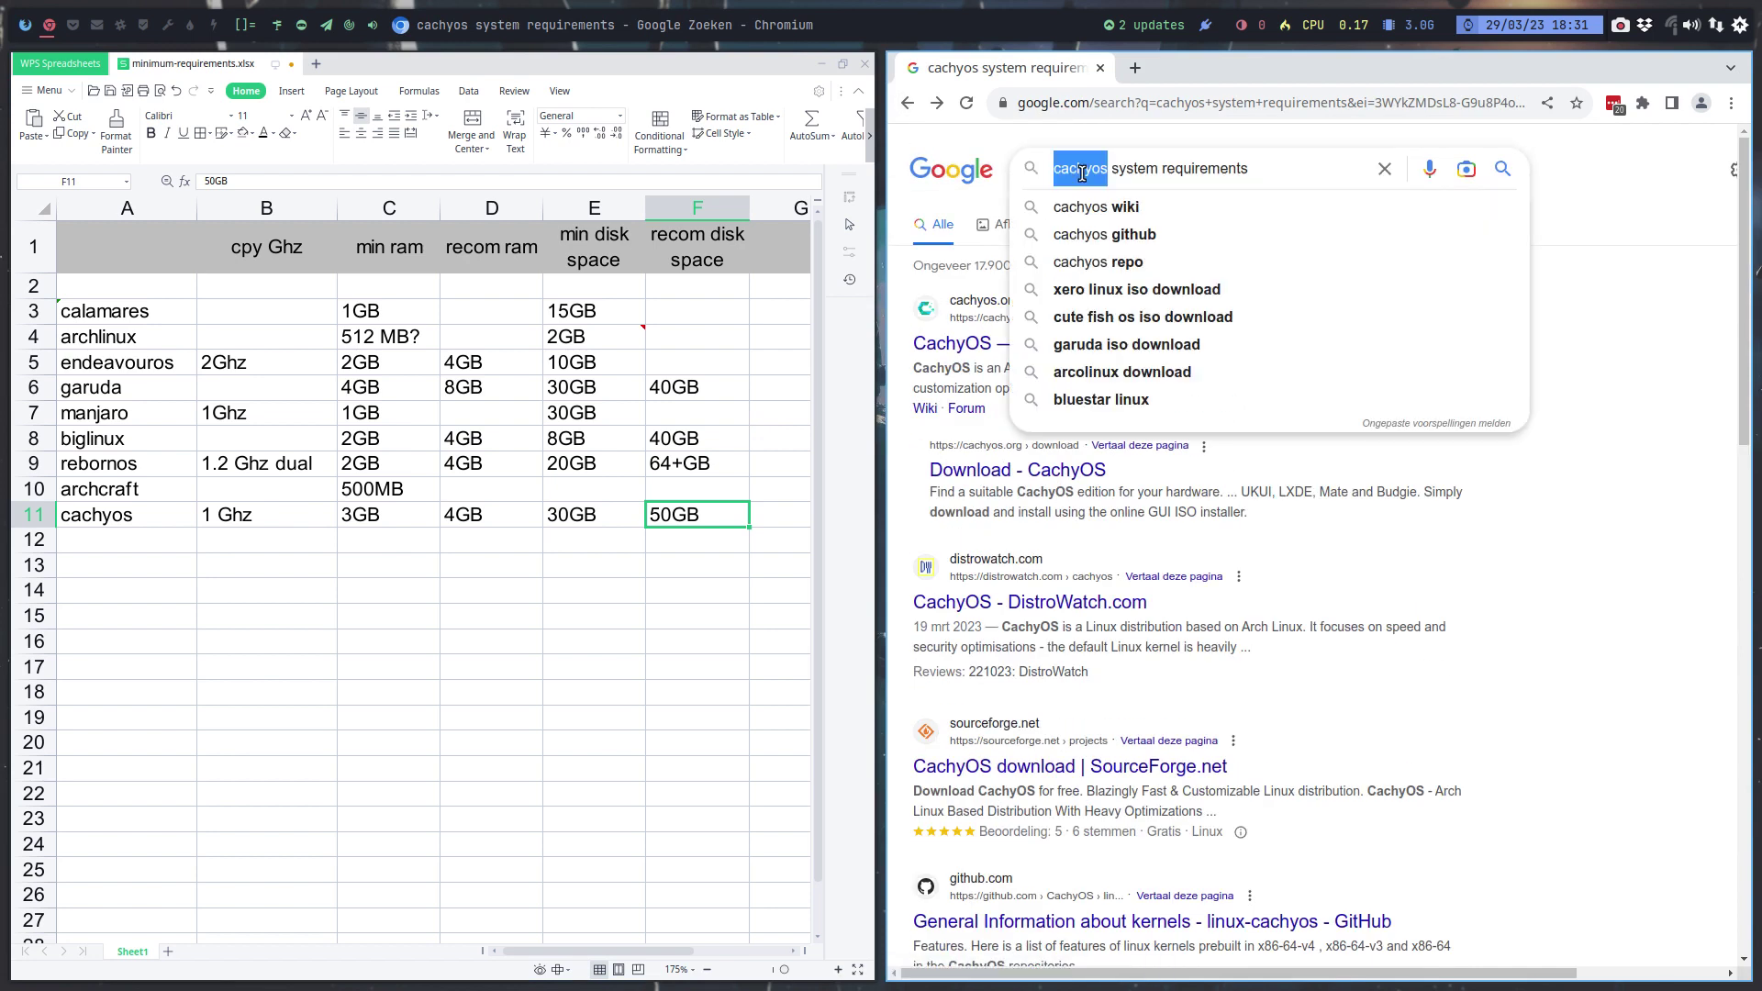
text(archmand)
key(Return)
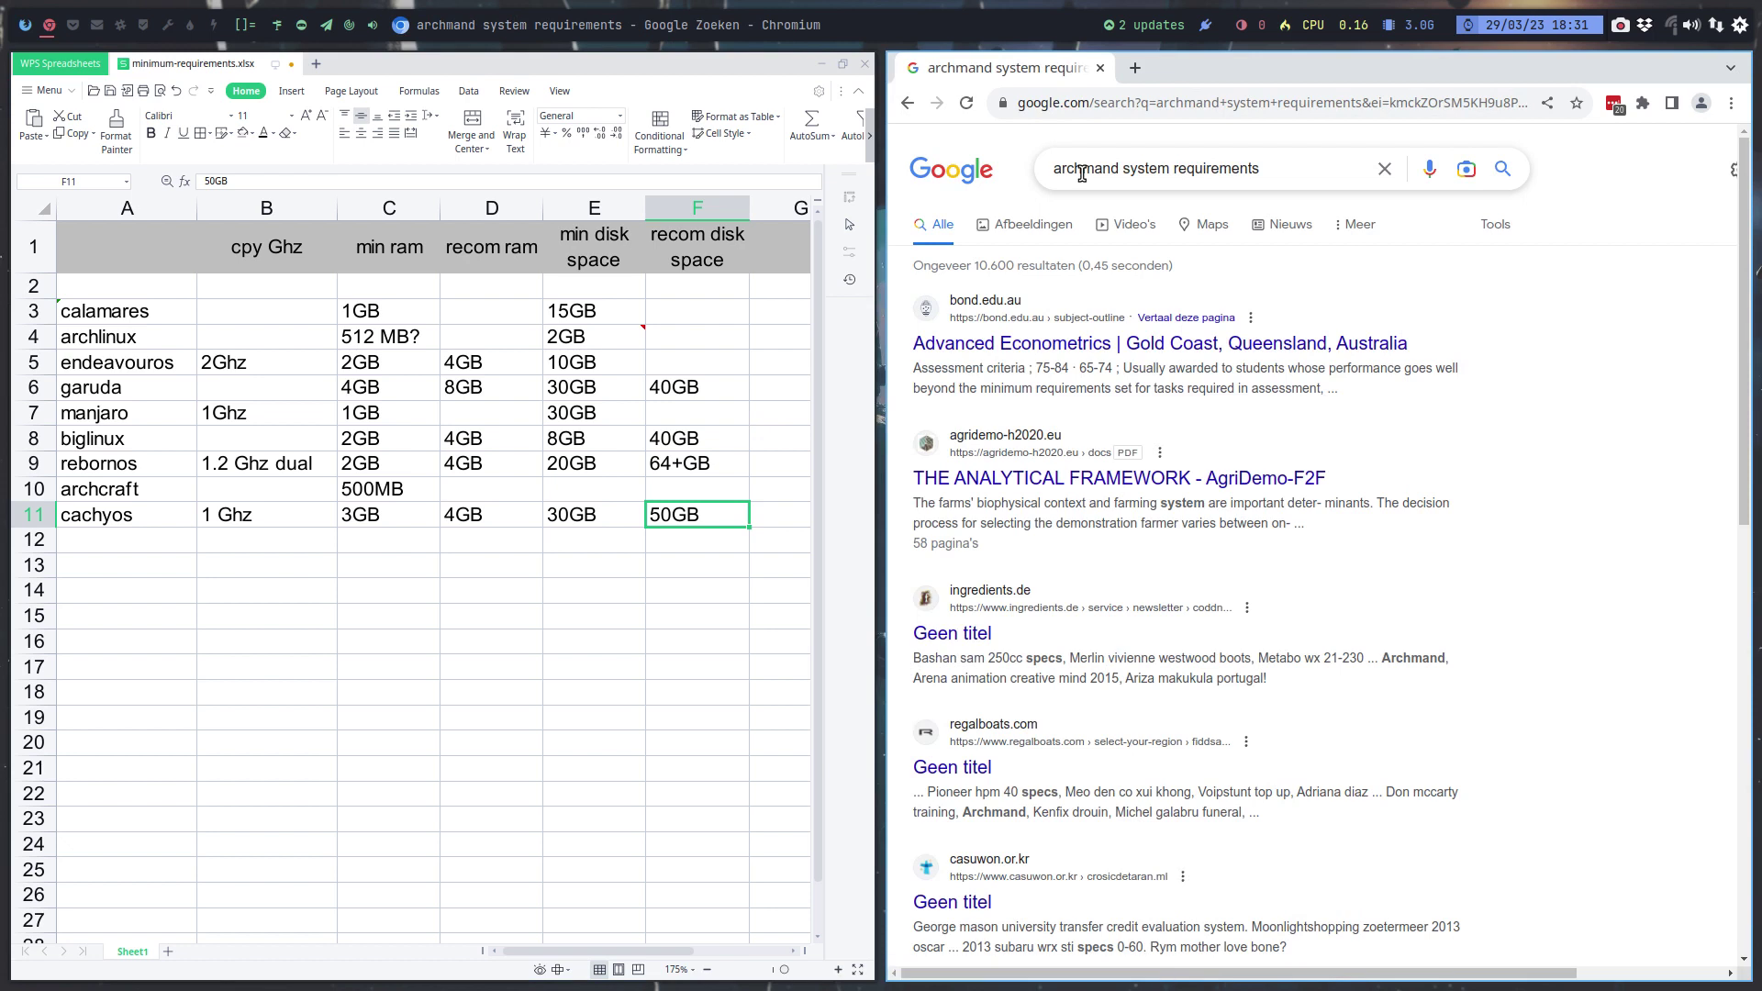
click(1122, 169)
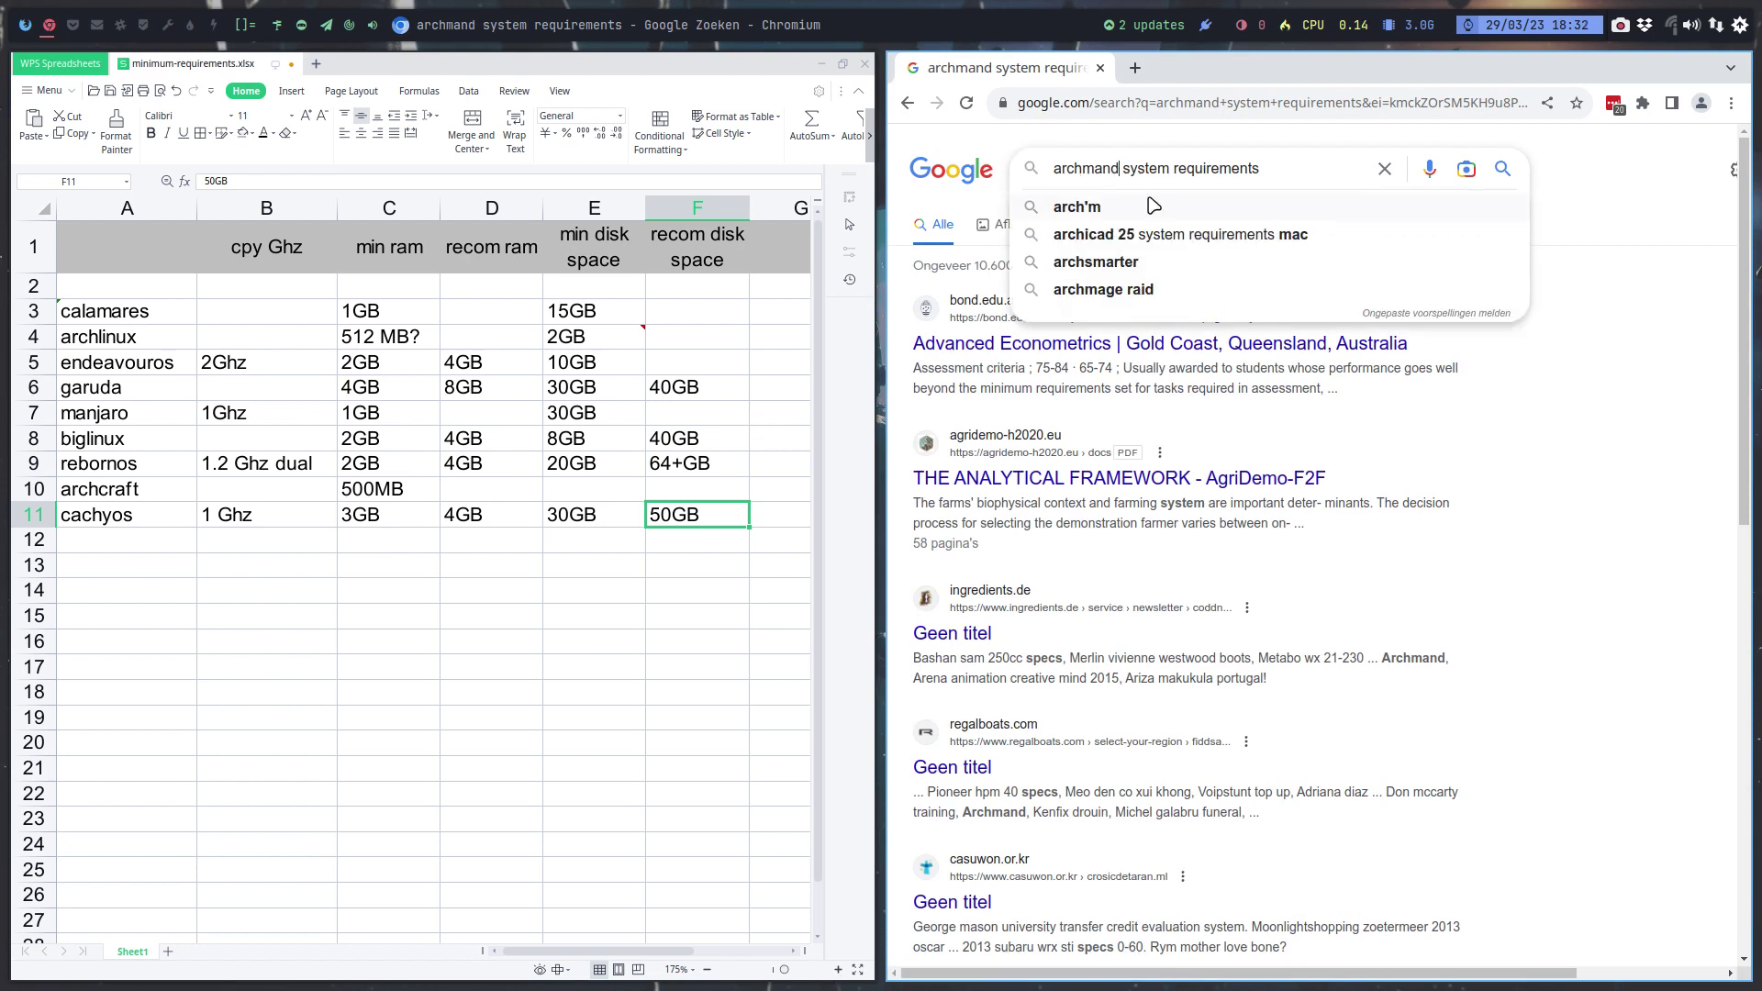
key(BackSpace)
key(Return)
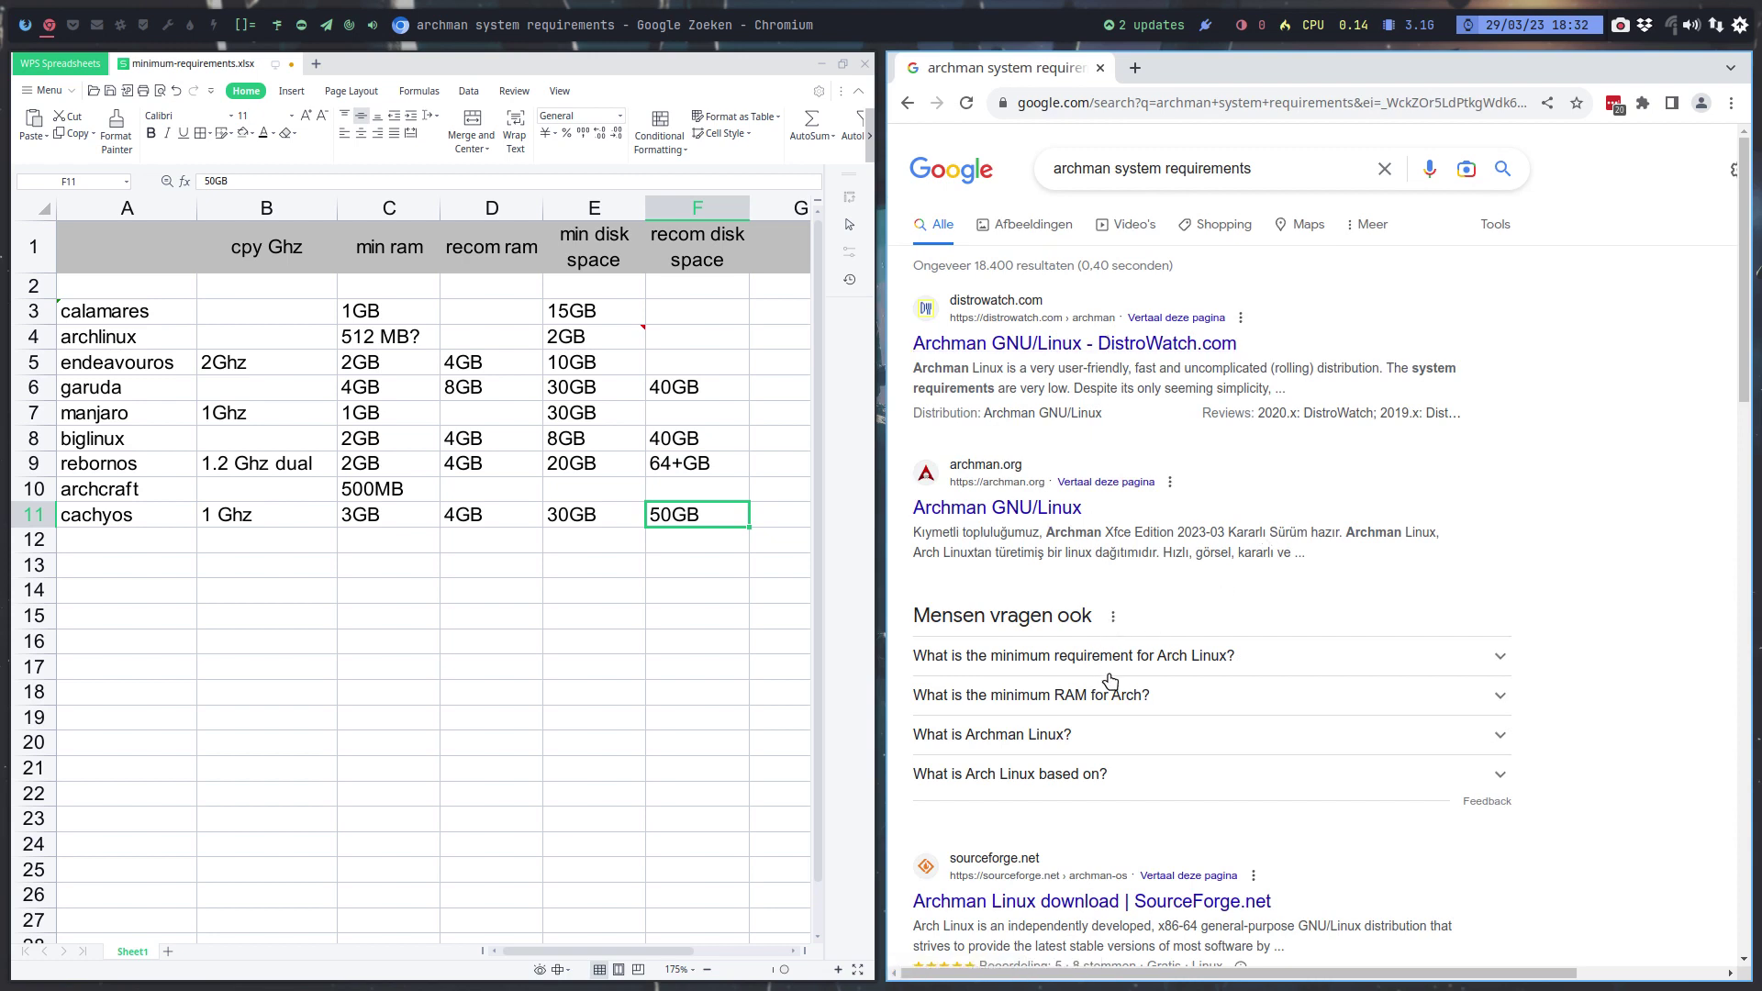
Read the Google answers on Arch Linux's minimum requirements and Archman Linux, and look through the results for Archman hardware requirements
click(1149, 661)
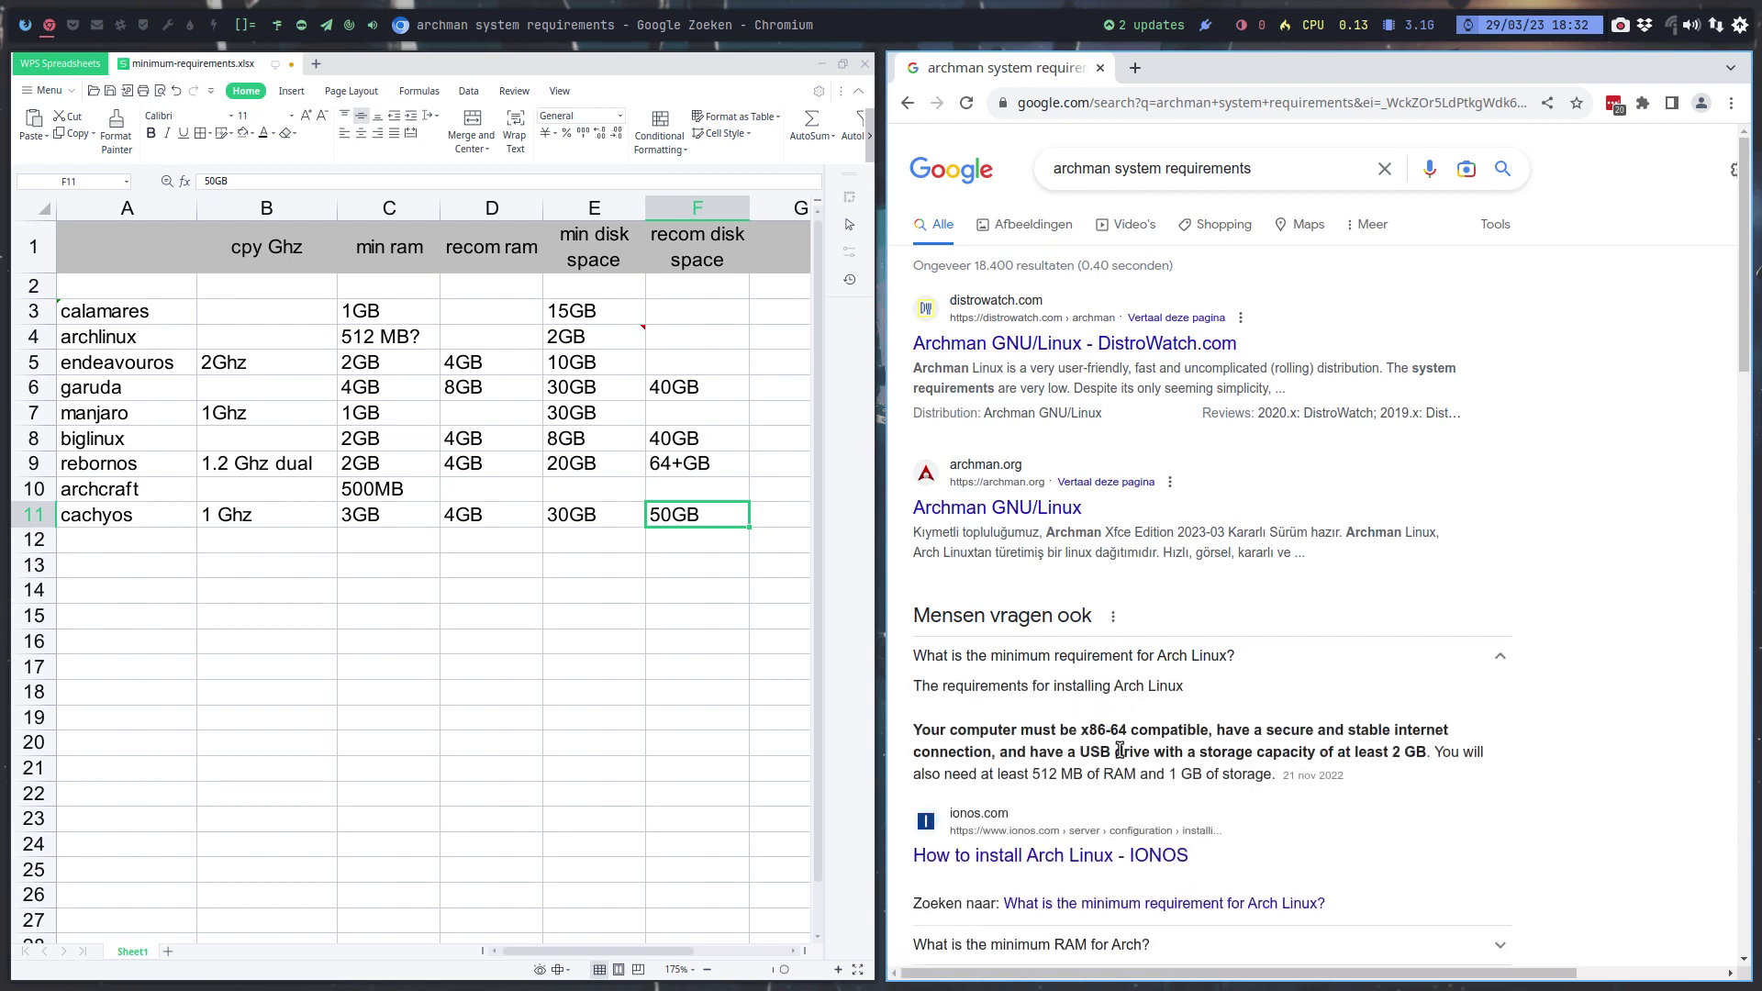
scroll(1335, 712, down, 5)
scroll(1335, 712, down, 1)
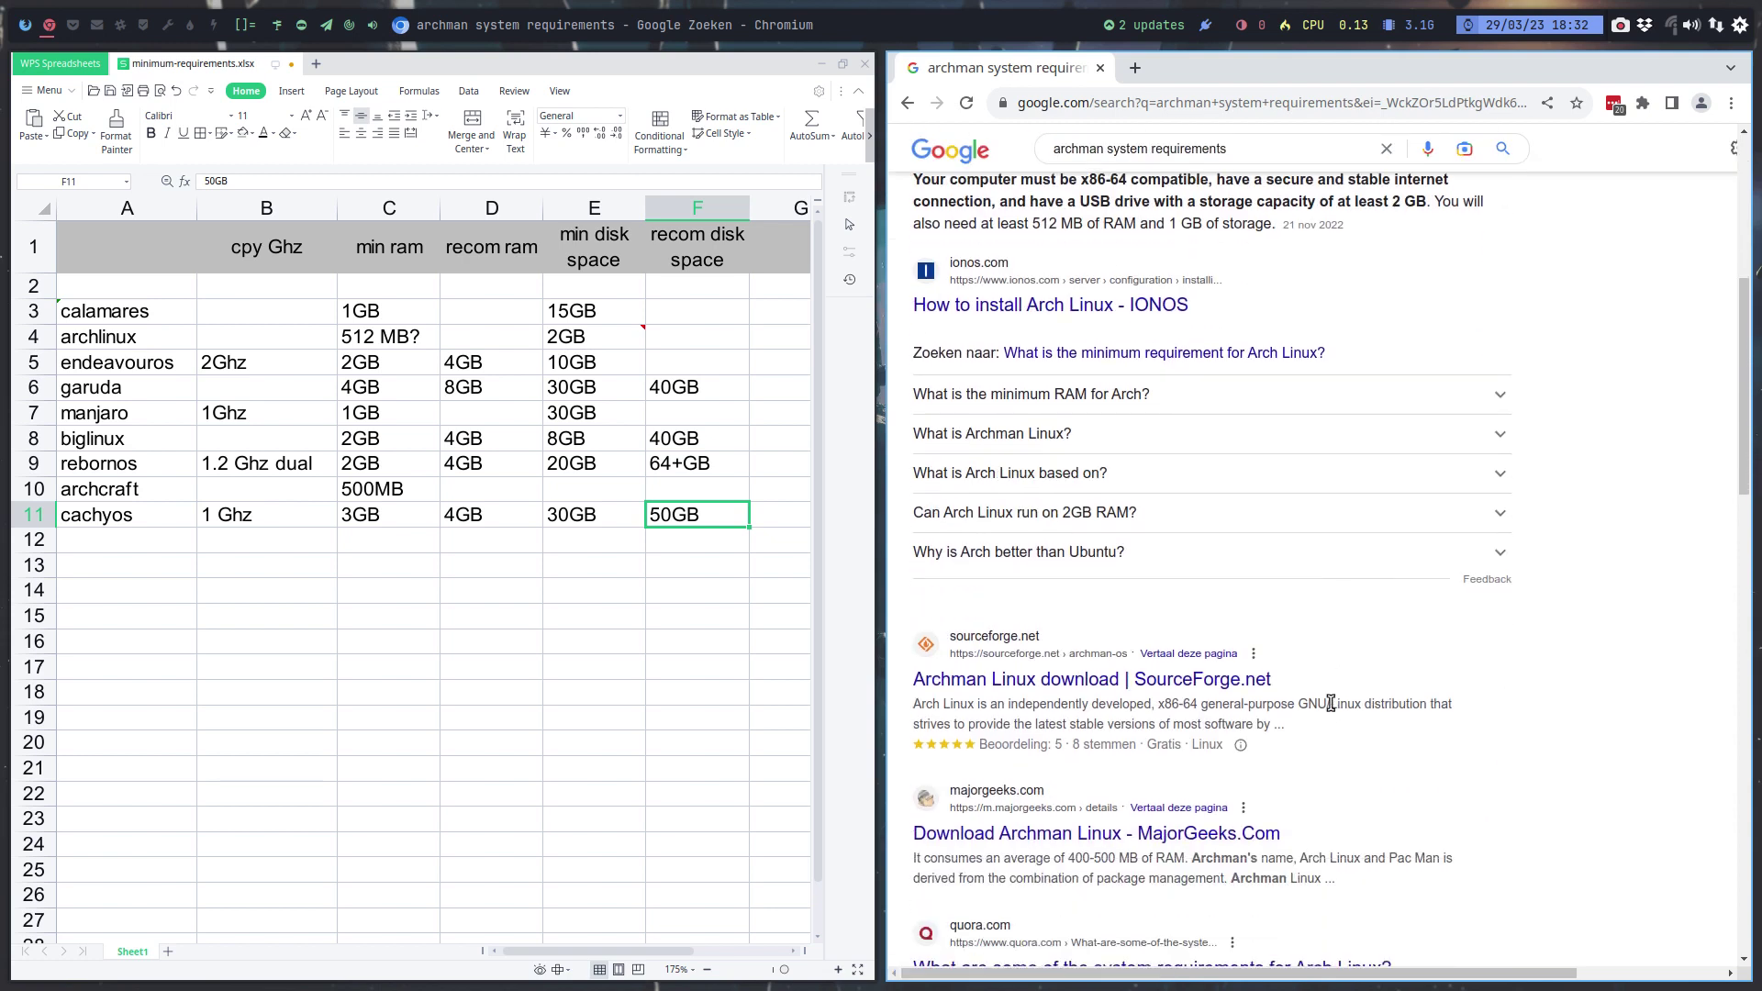
click(1039, 435)
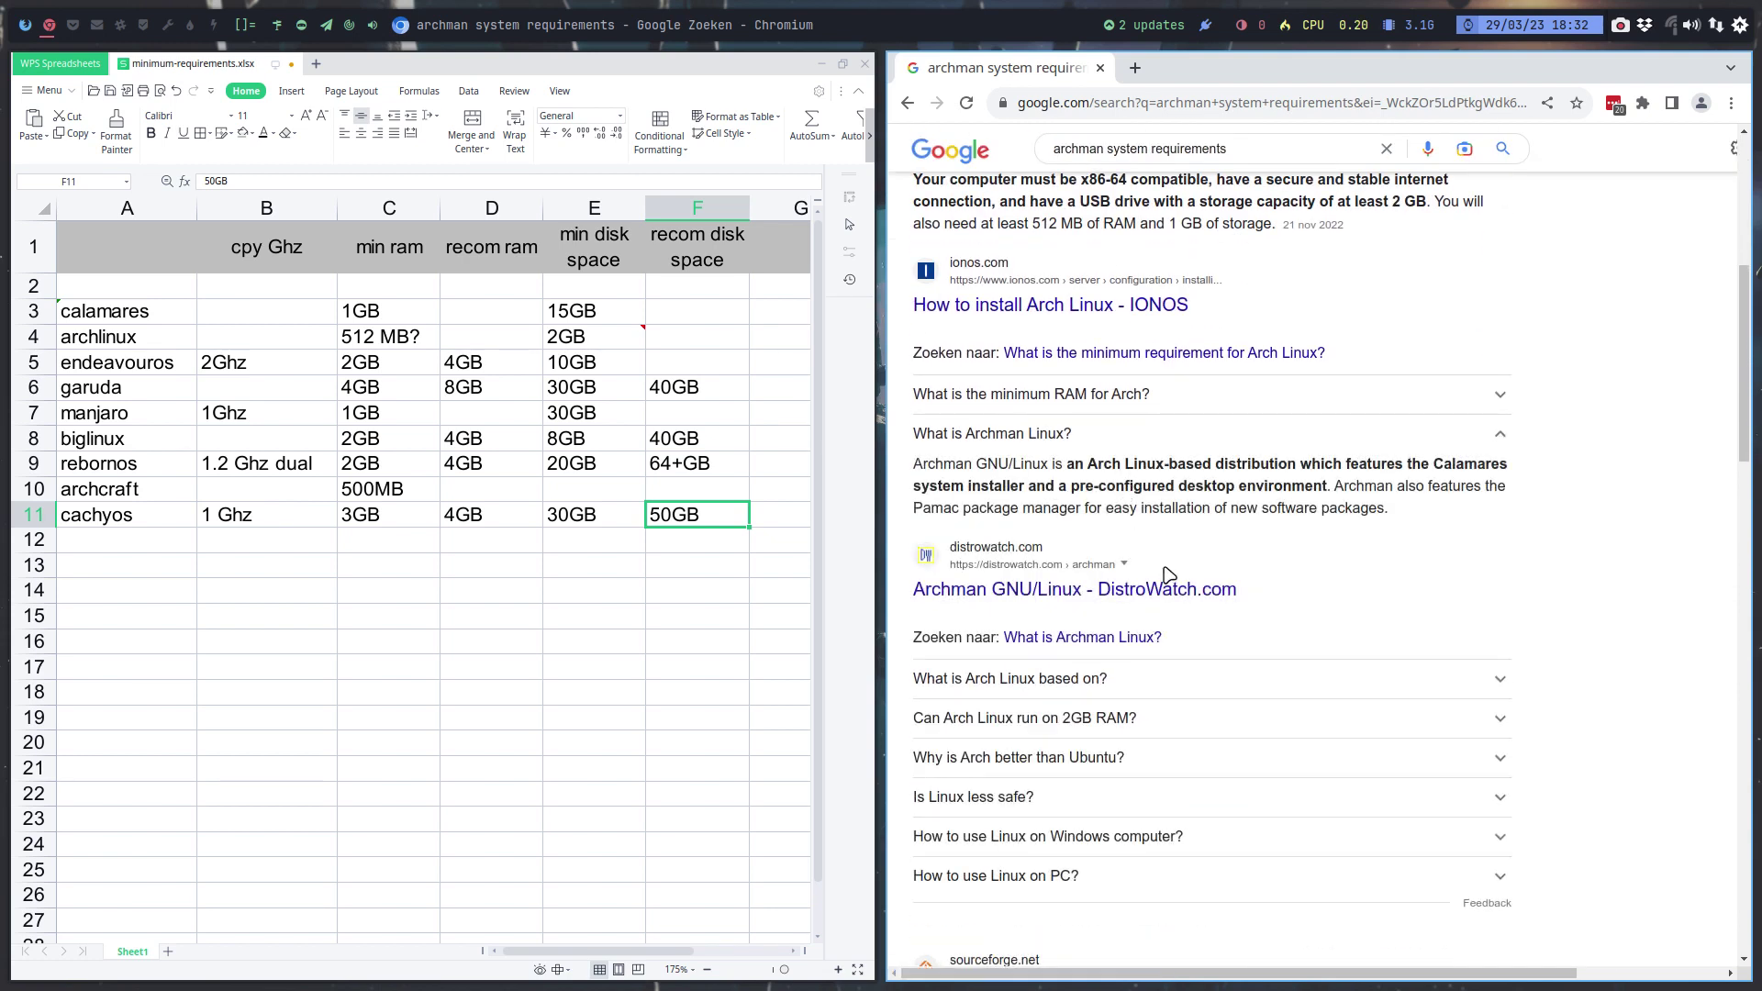
scroll(1166, 574, down, 6)
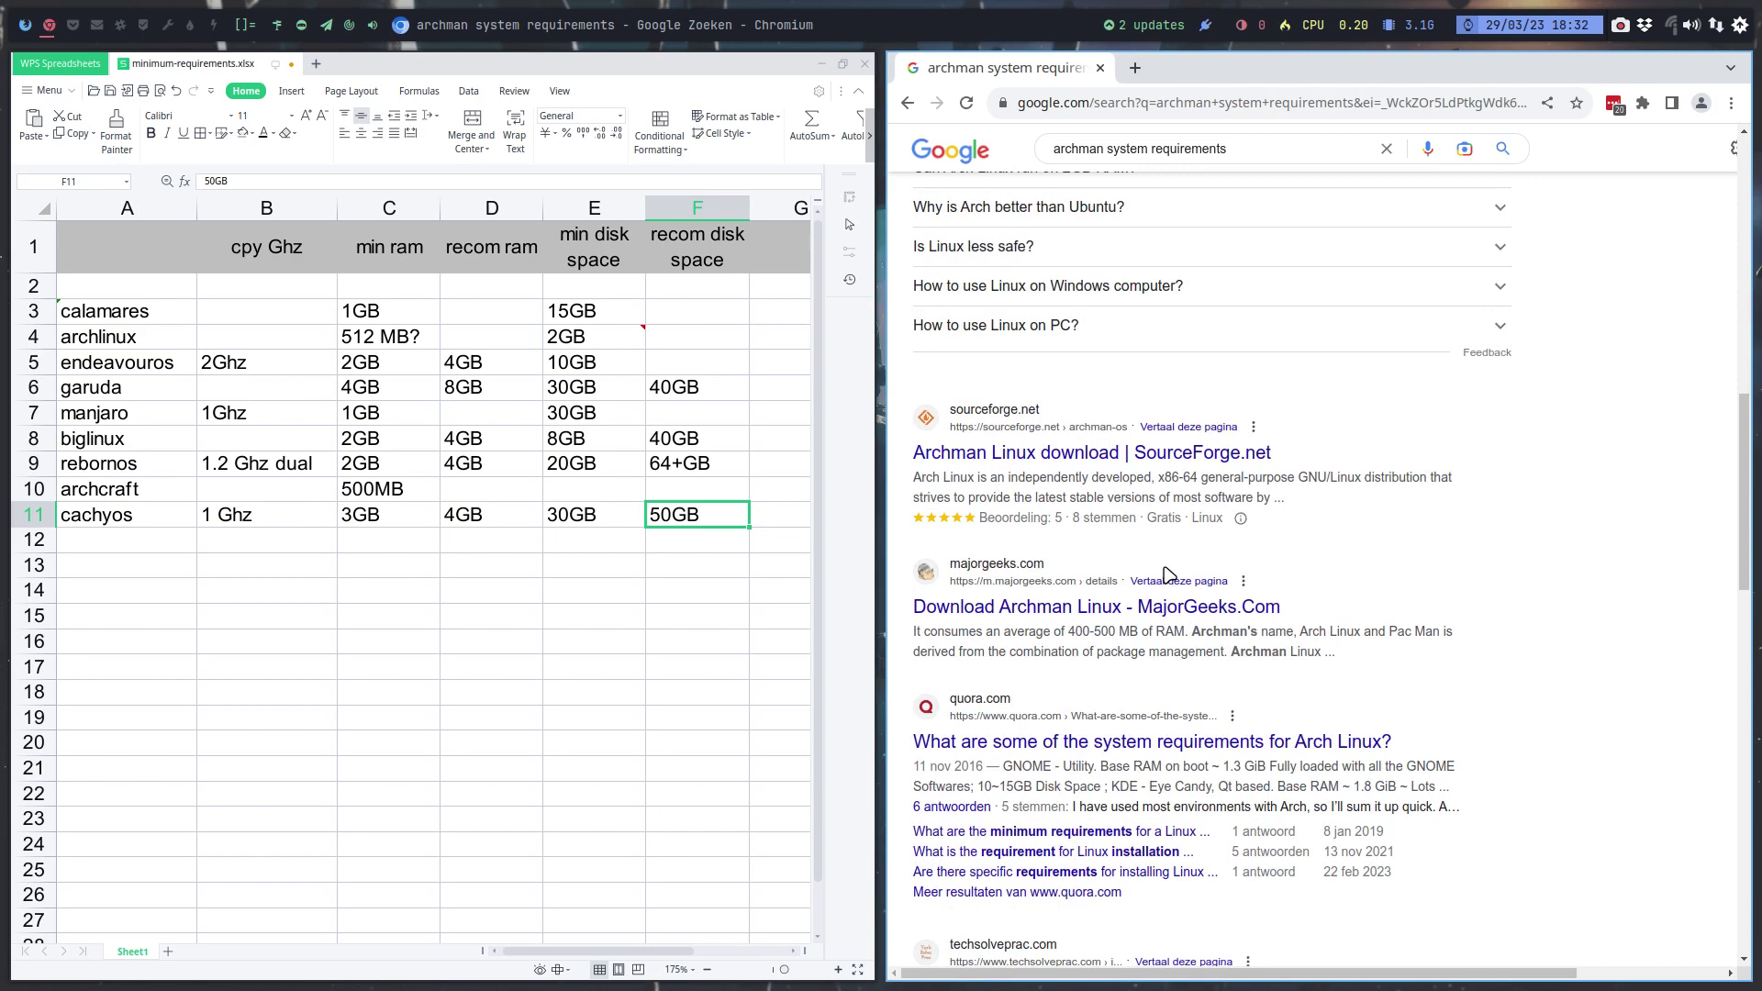
scroll(1165, 574, down, 2)
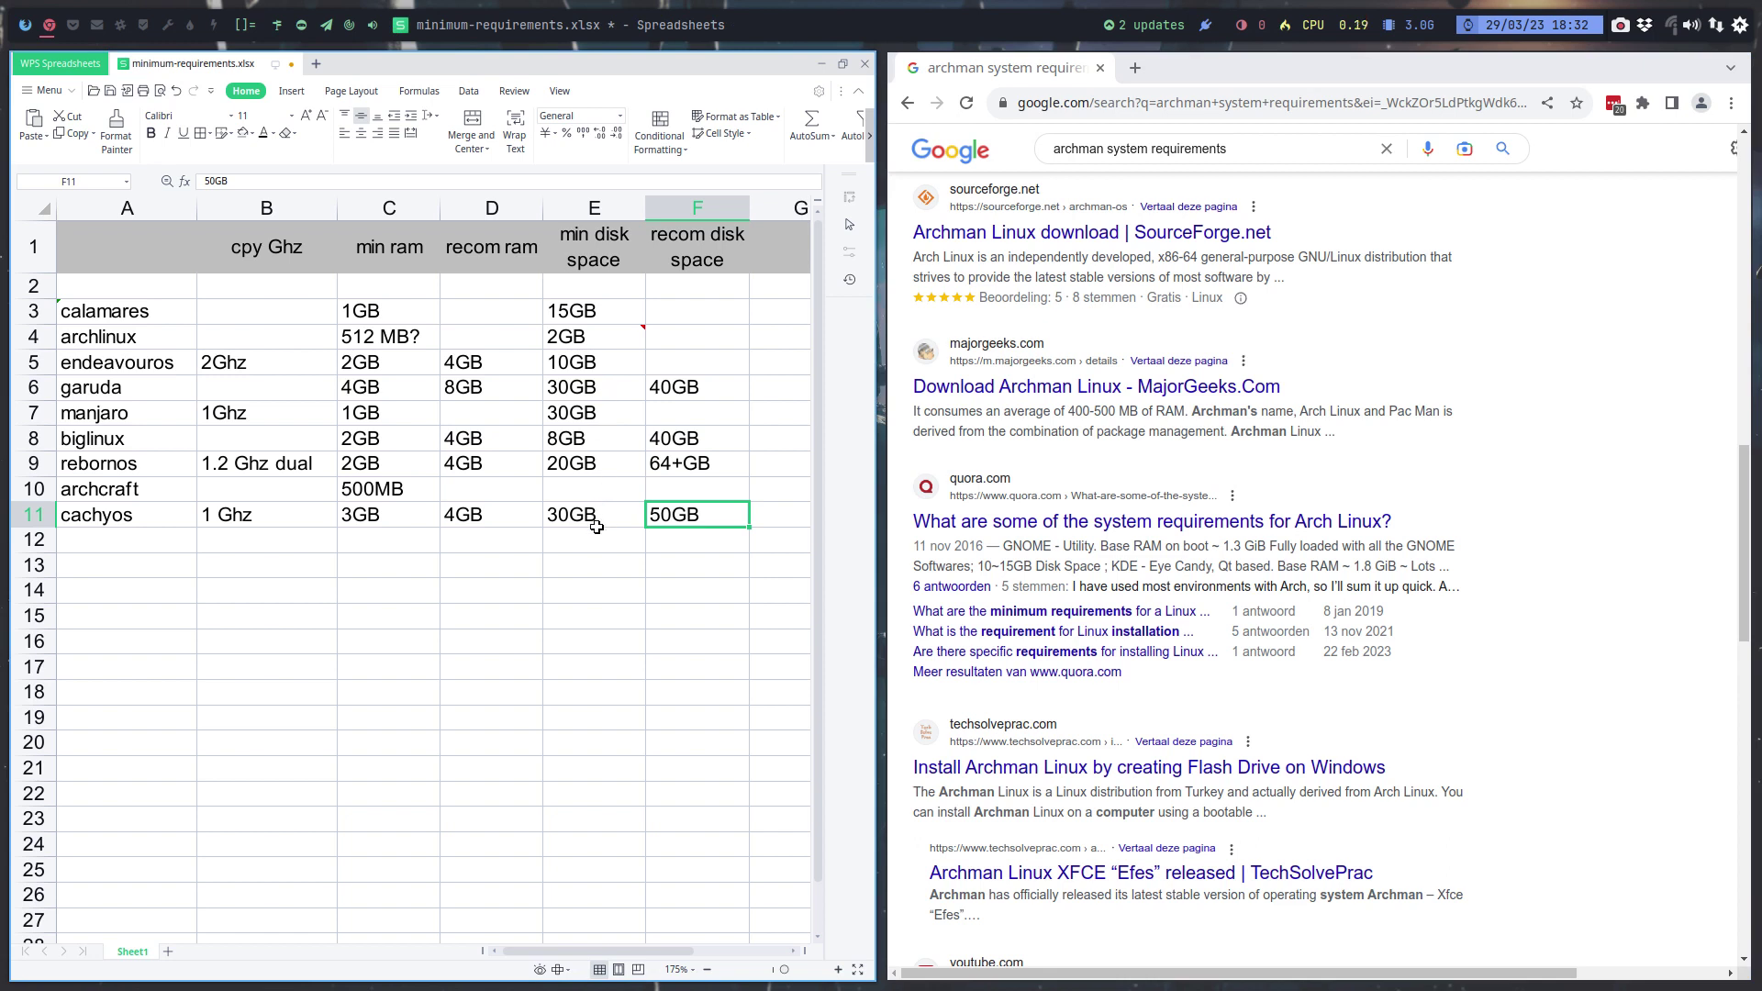
scroll(597, 527, down, 1)
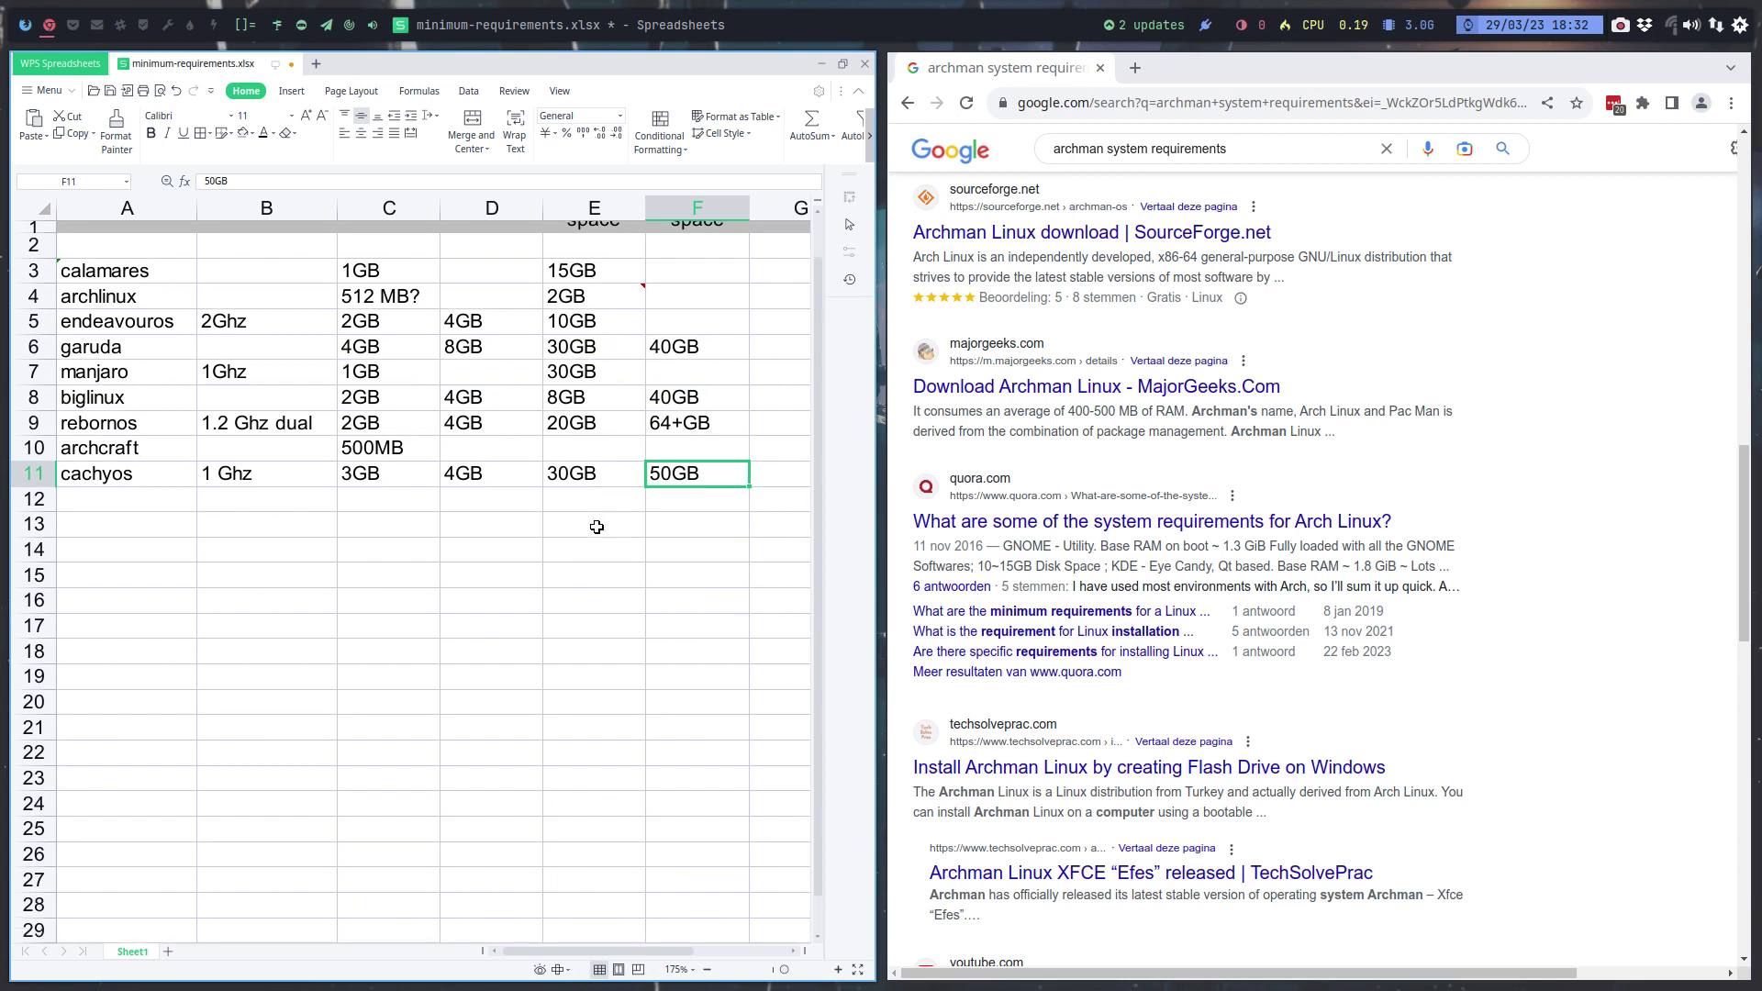
scroll(1254, 837, down, 3)
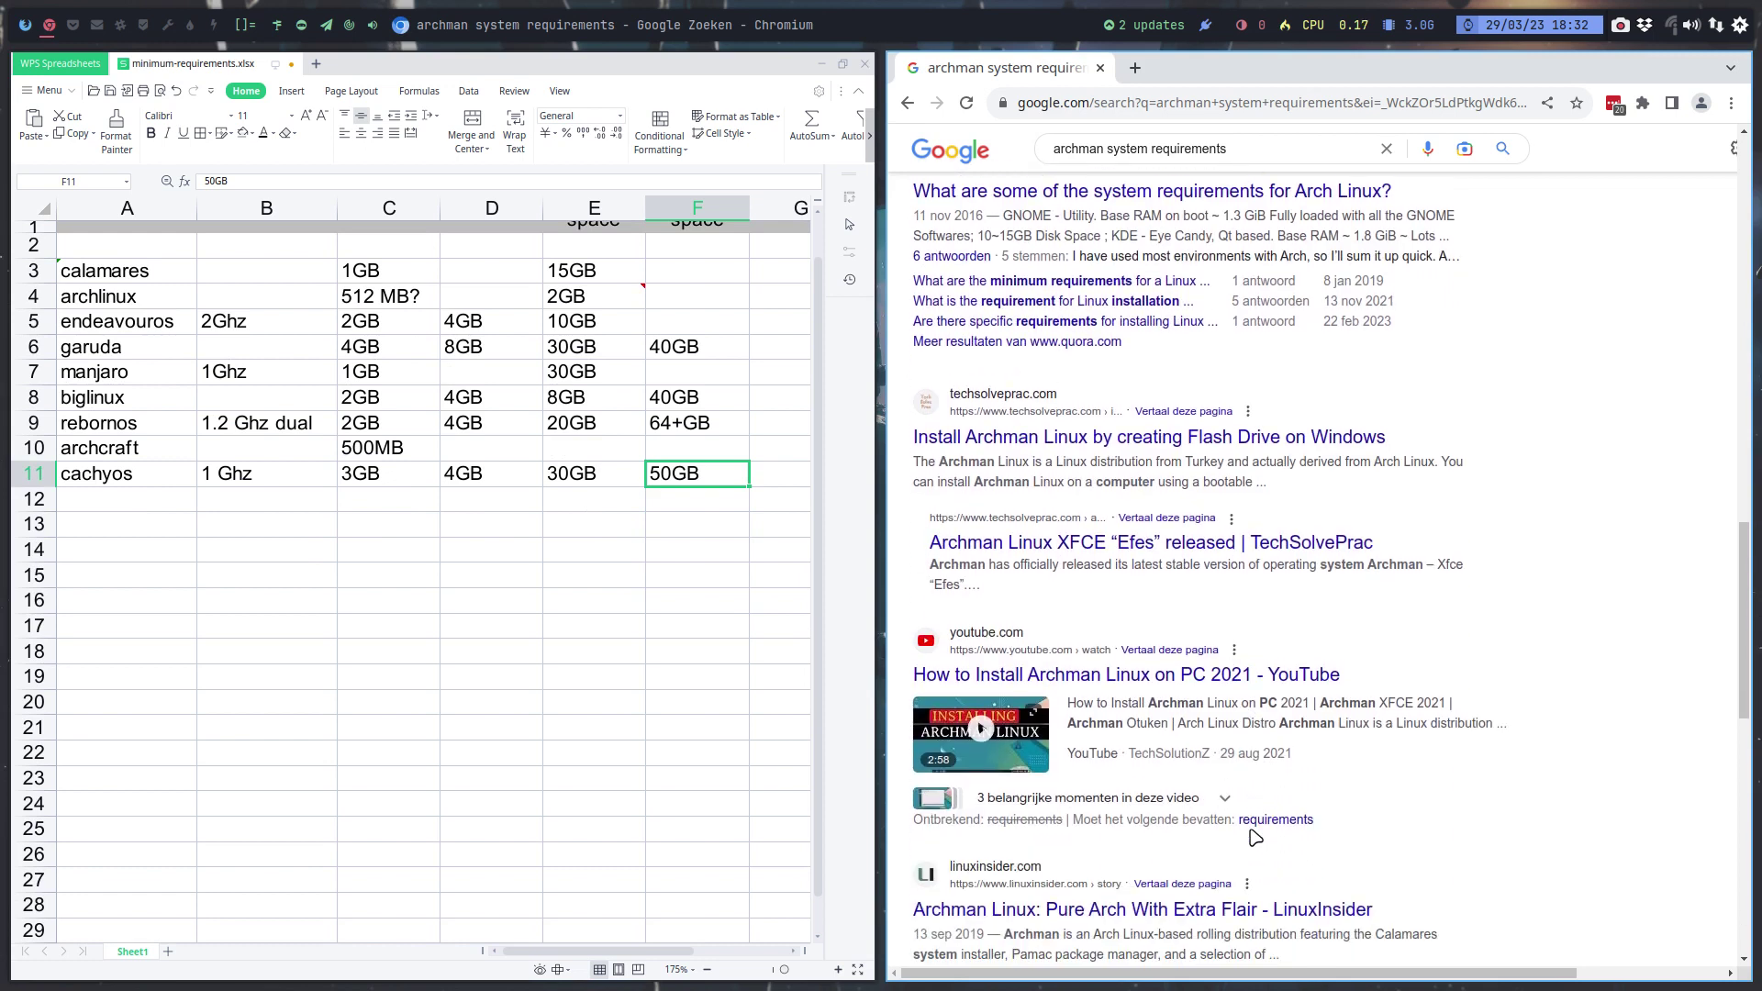
scroll(1255, 837, down, 3)
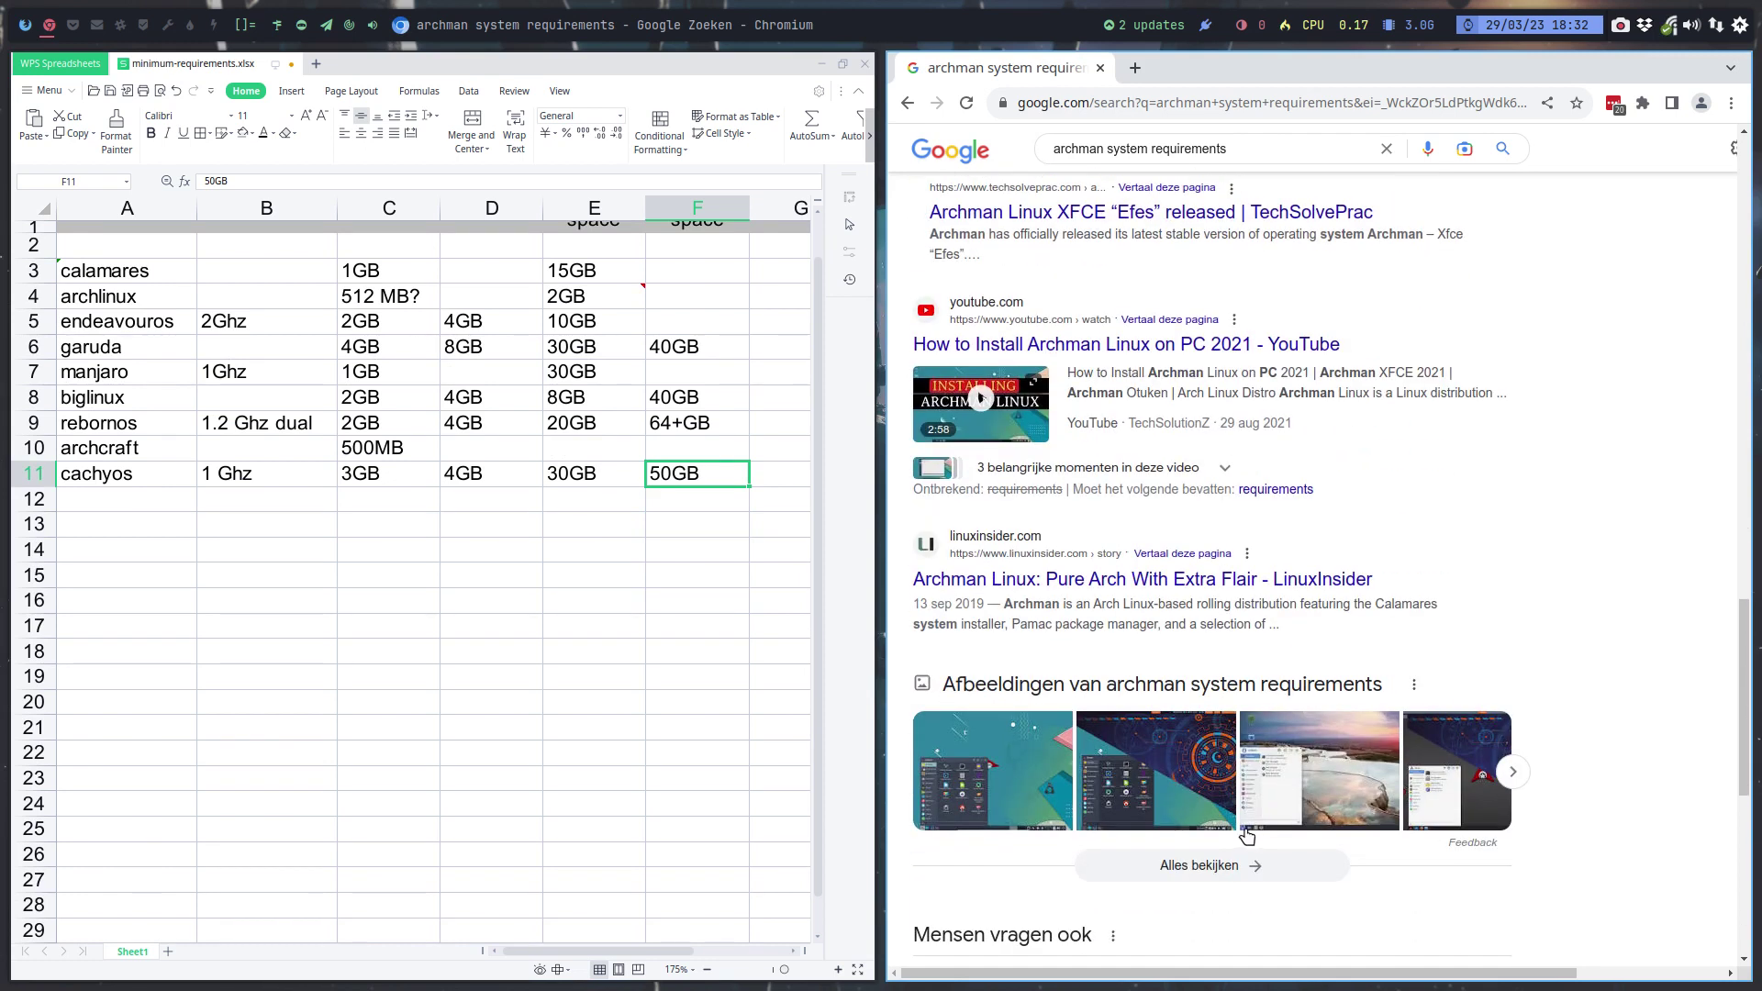
scroll(1243, 833, up, 7)
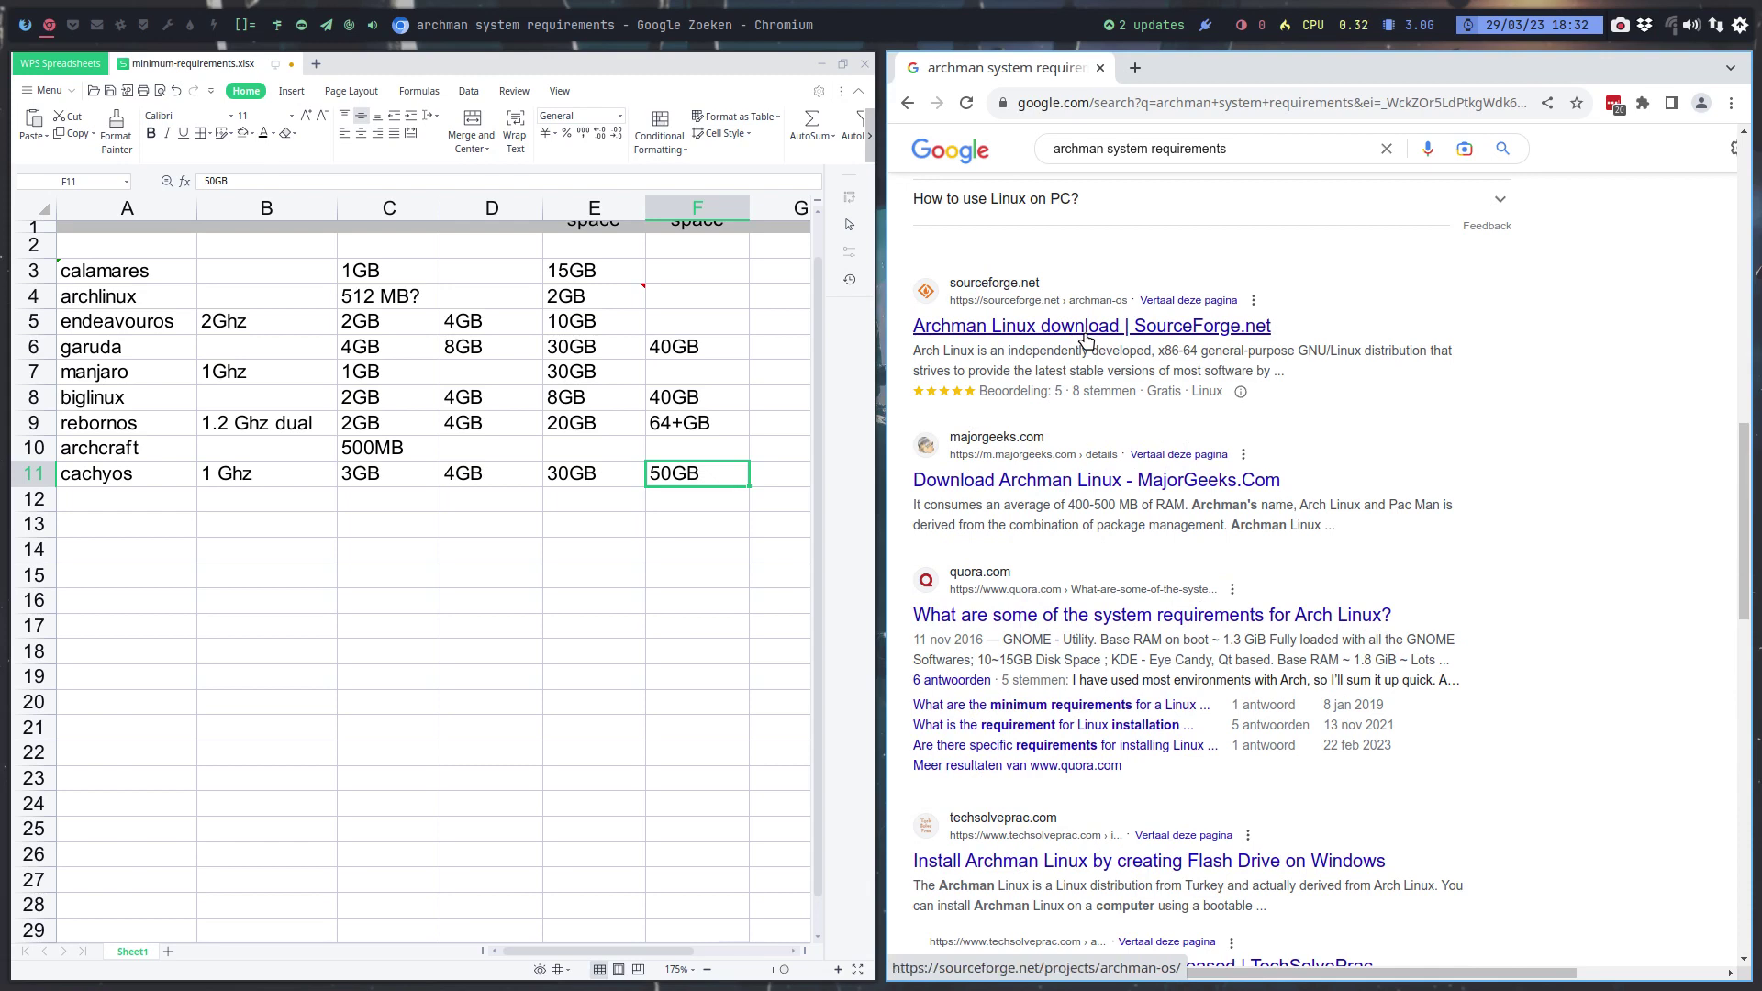
scroll(1085, 341, up, 8)
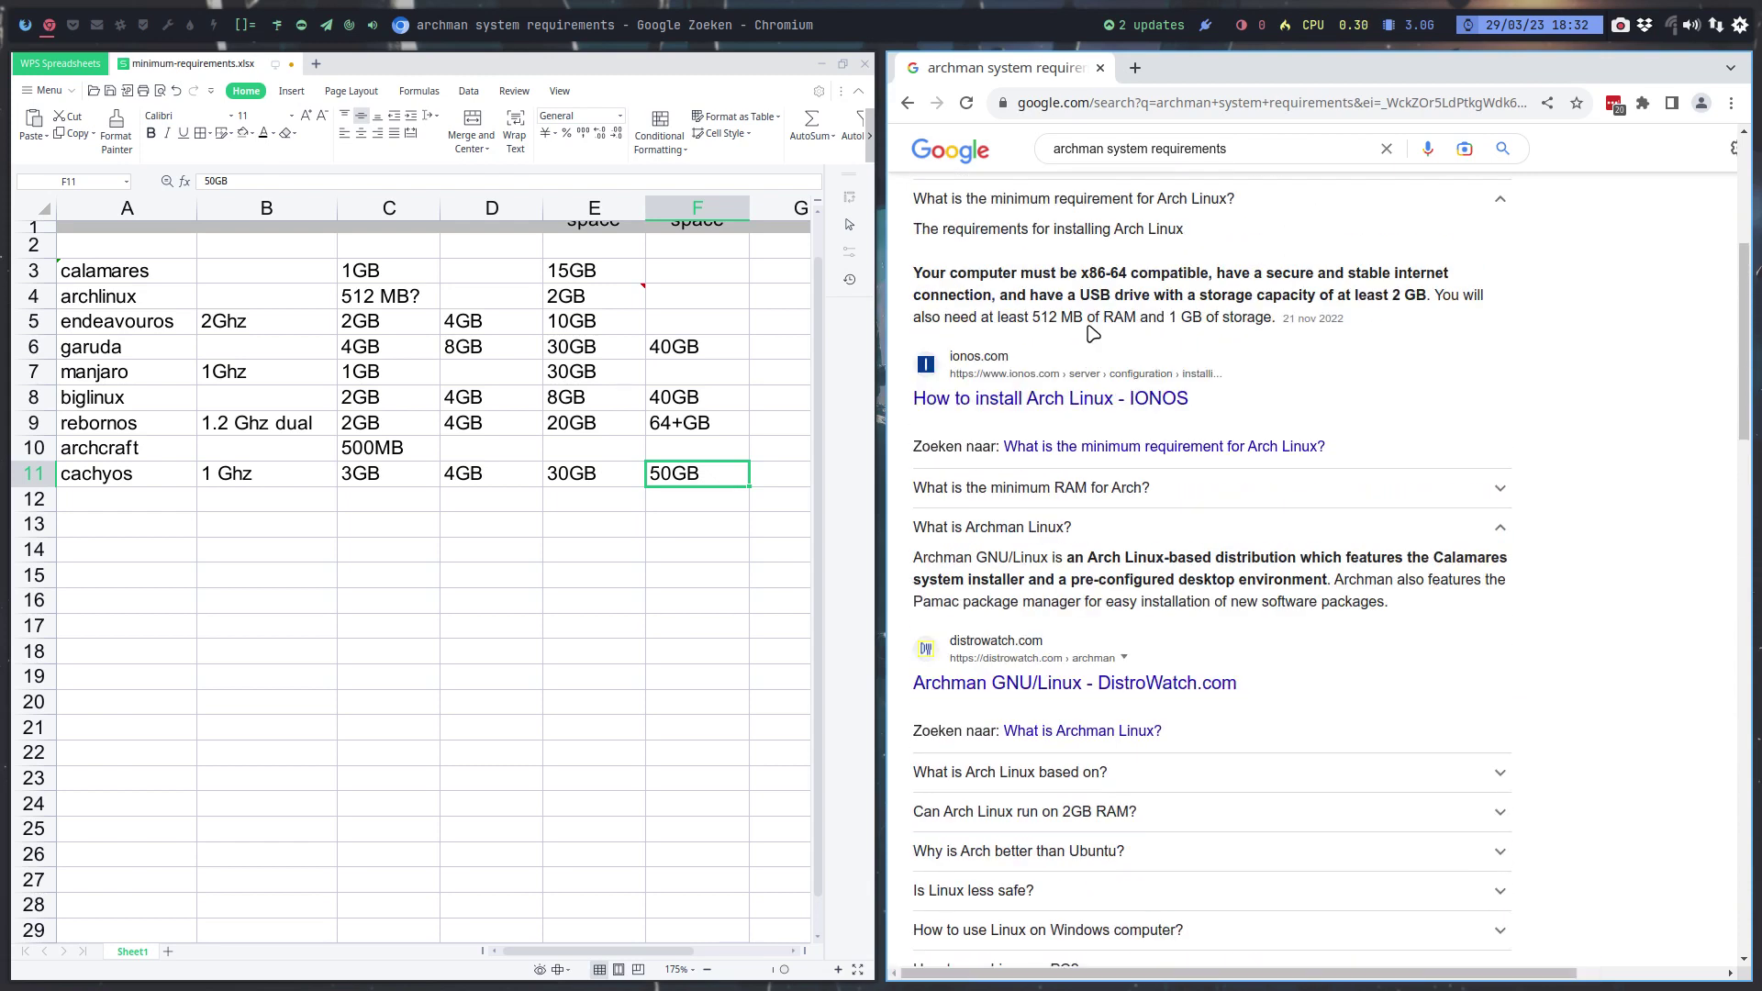
Open the Archman GNU/Linux website from the results, show it full screen and translate it into English
scroll(1092, 333, up, 5)
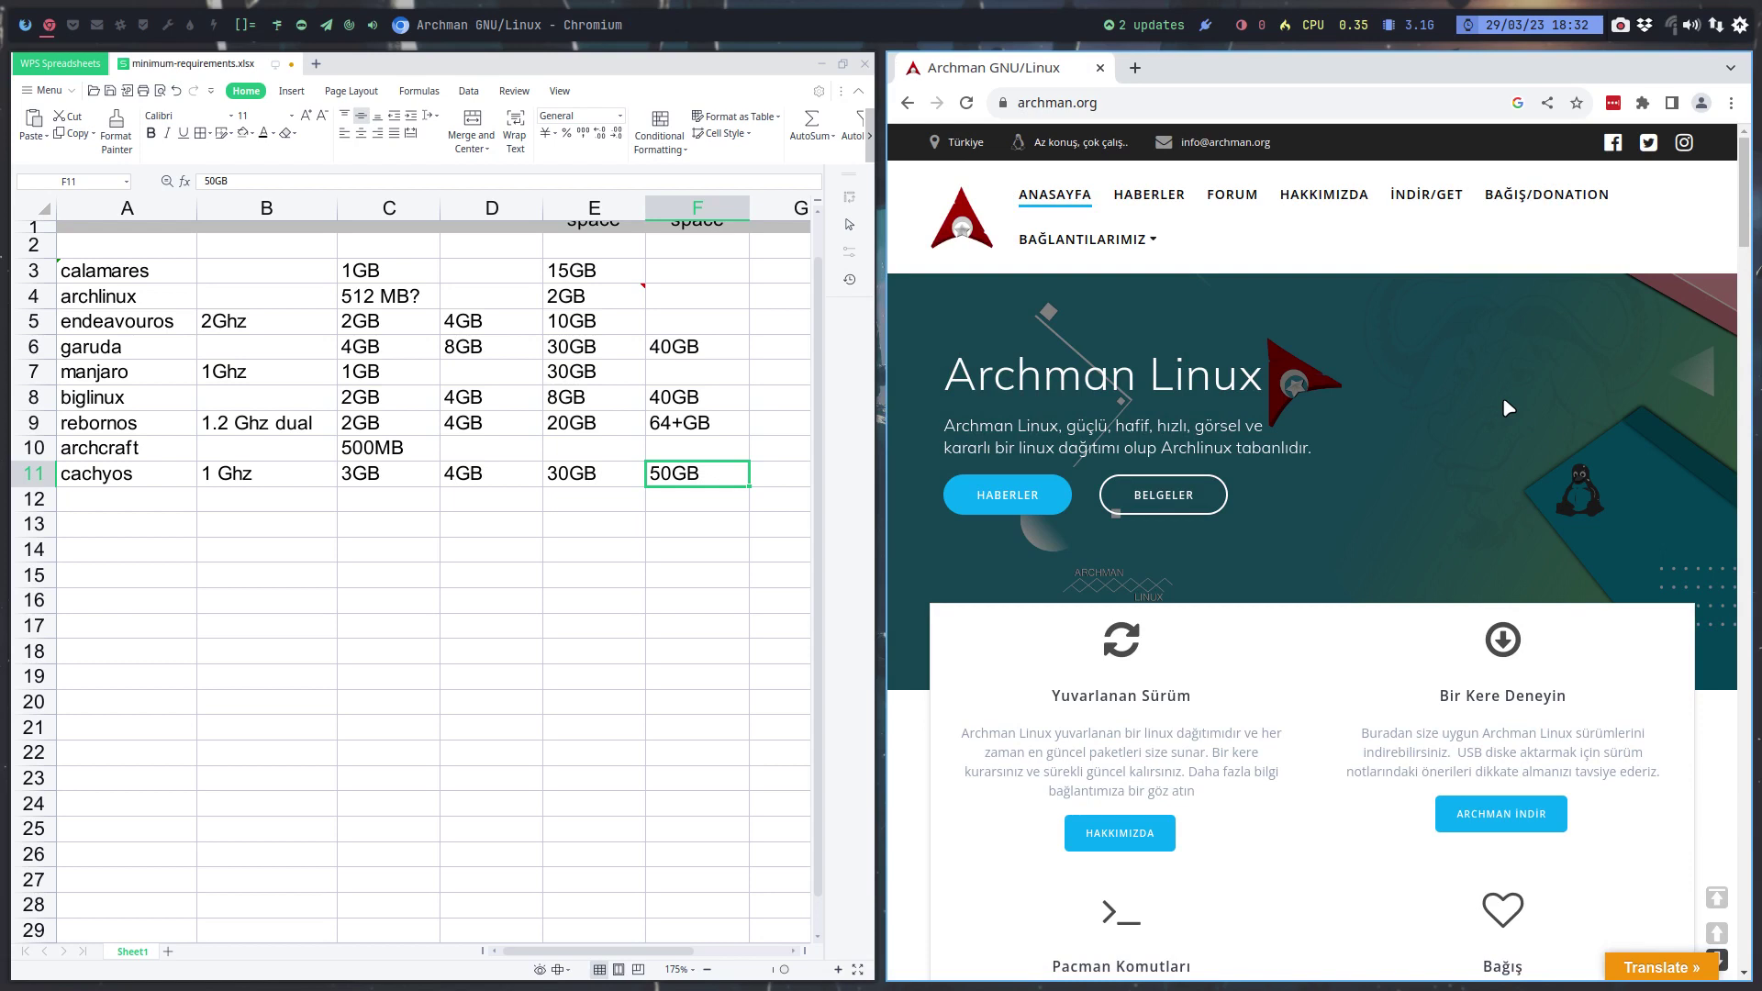
key(super+f)
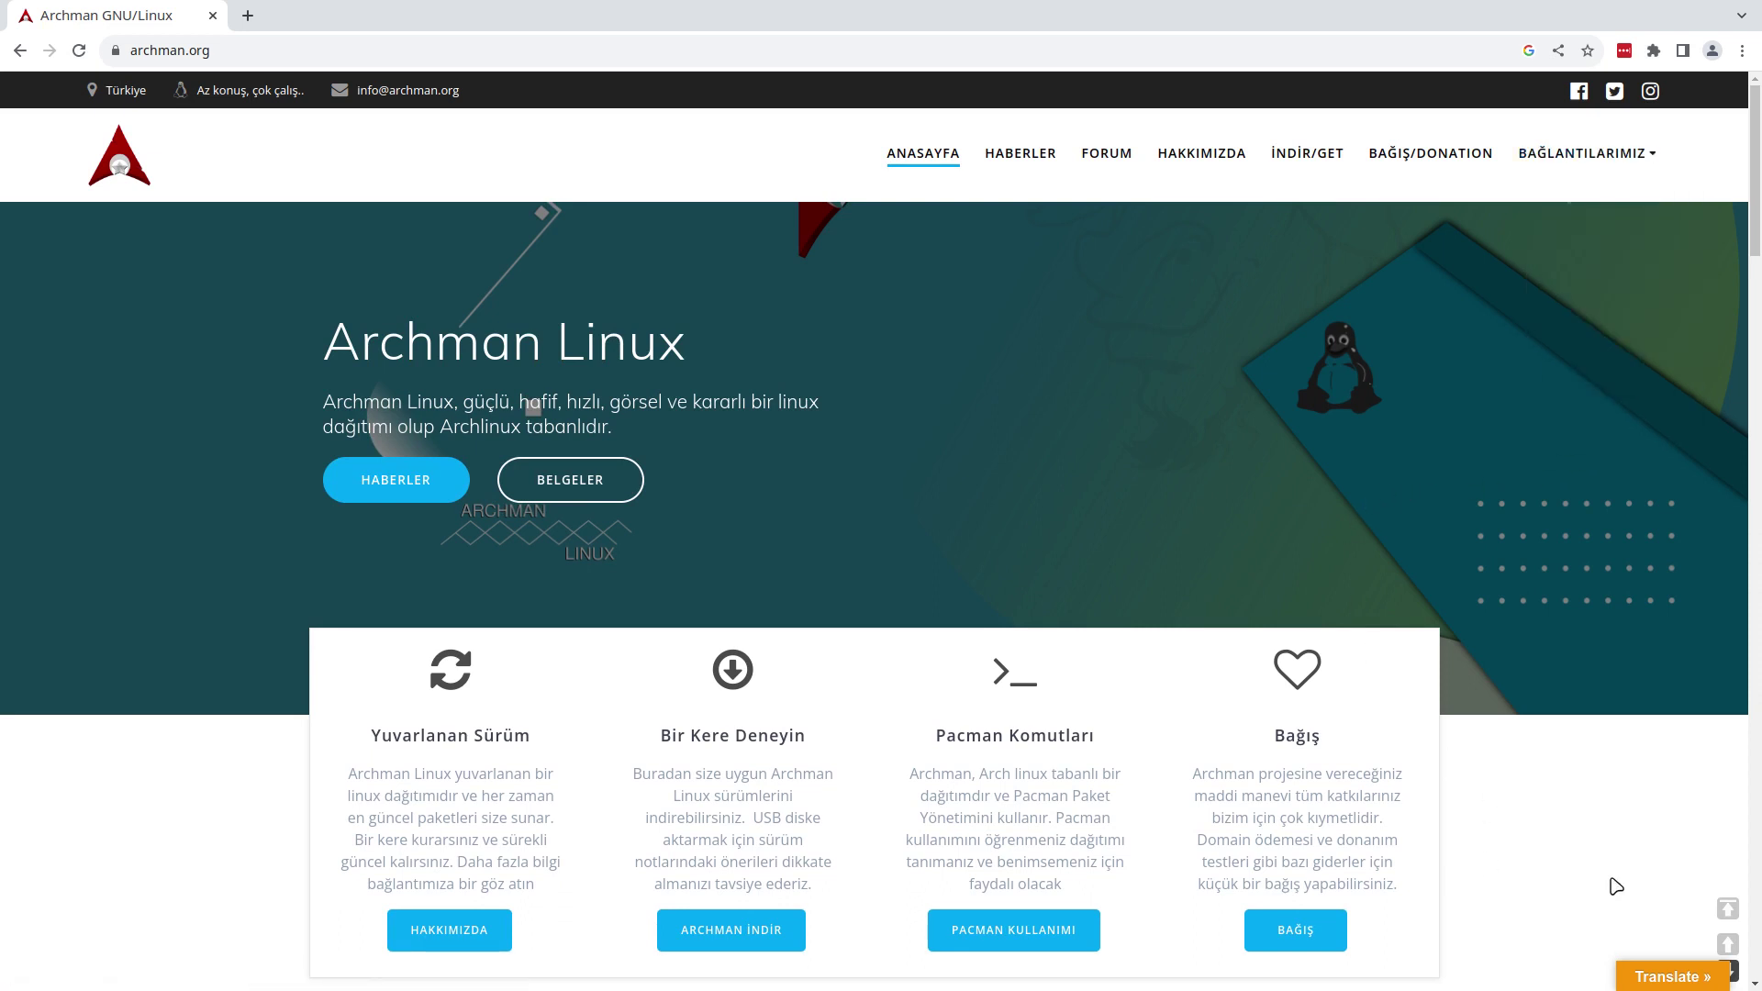
scroll(1616, 879, down, 15)
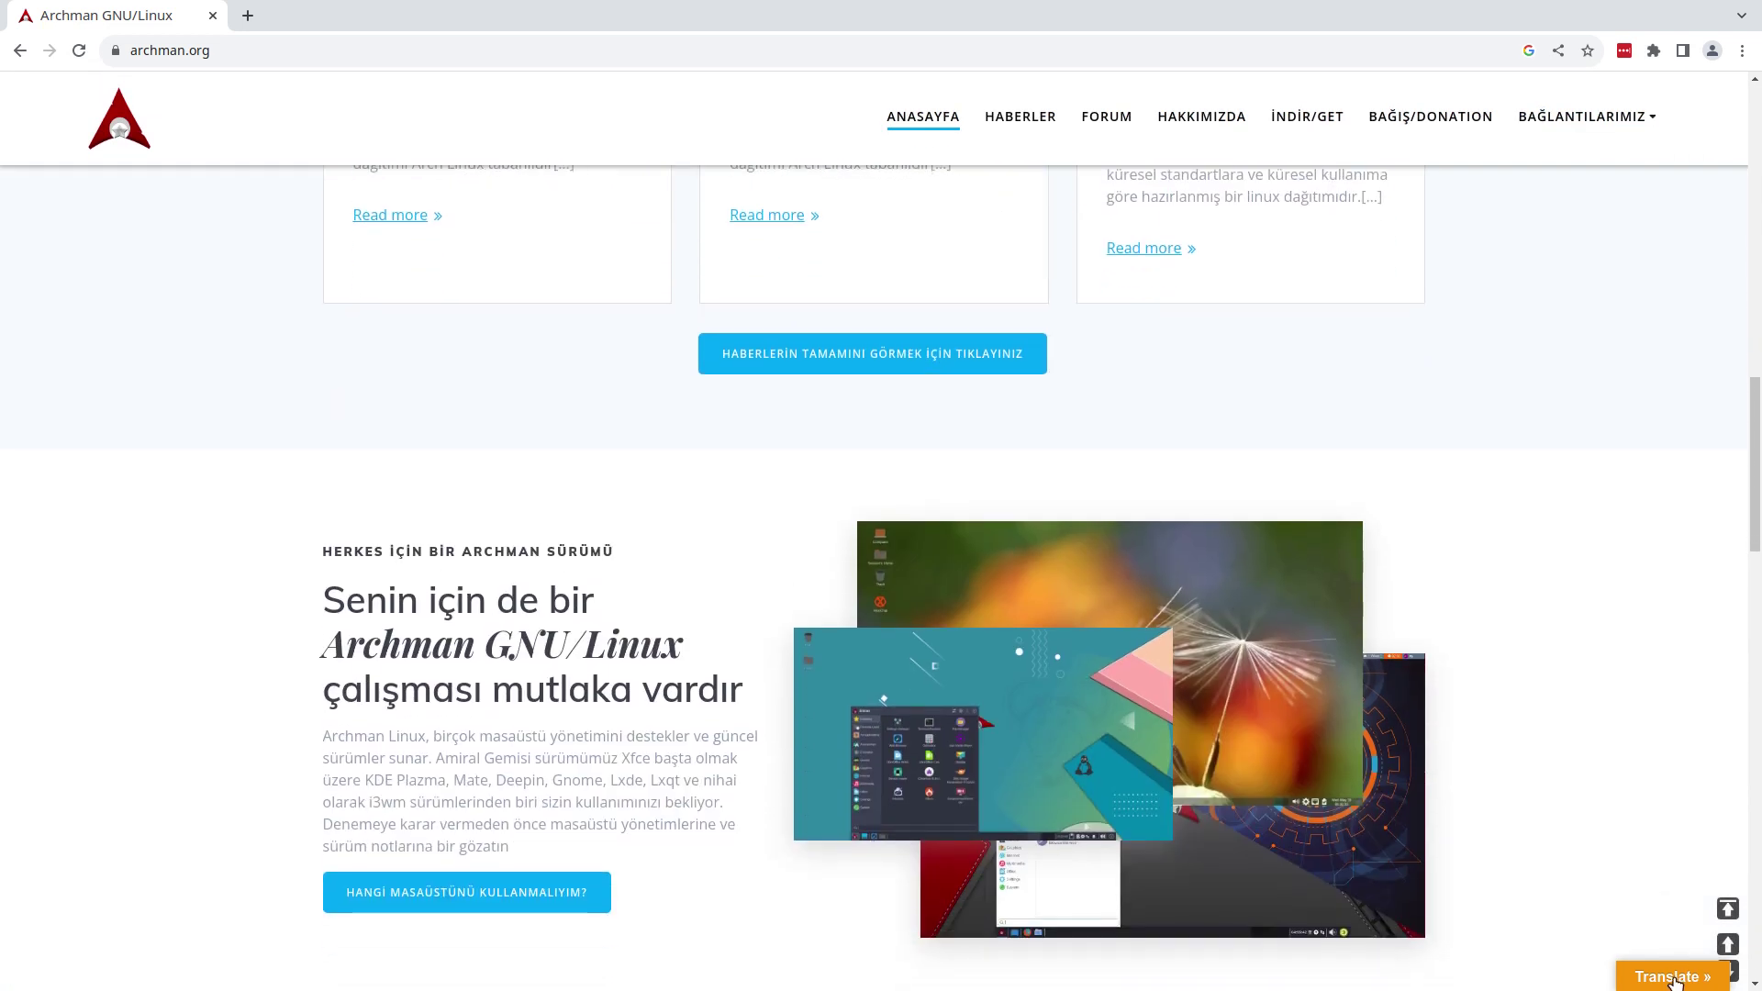
click(1673, 978)
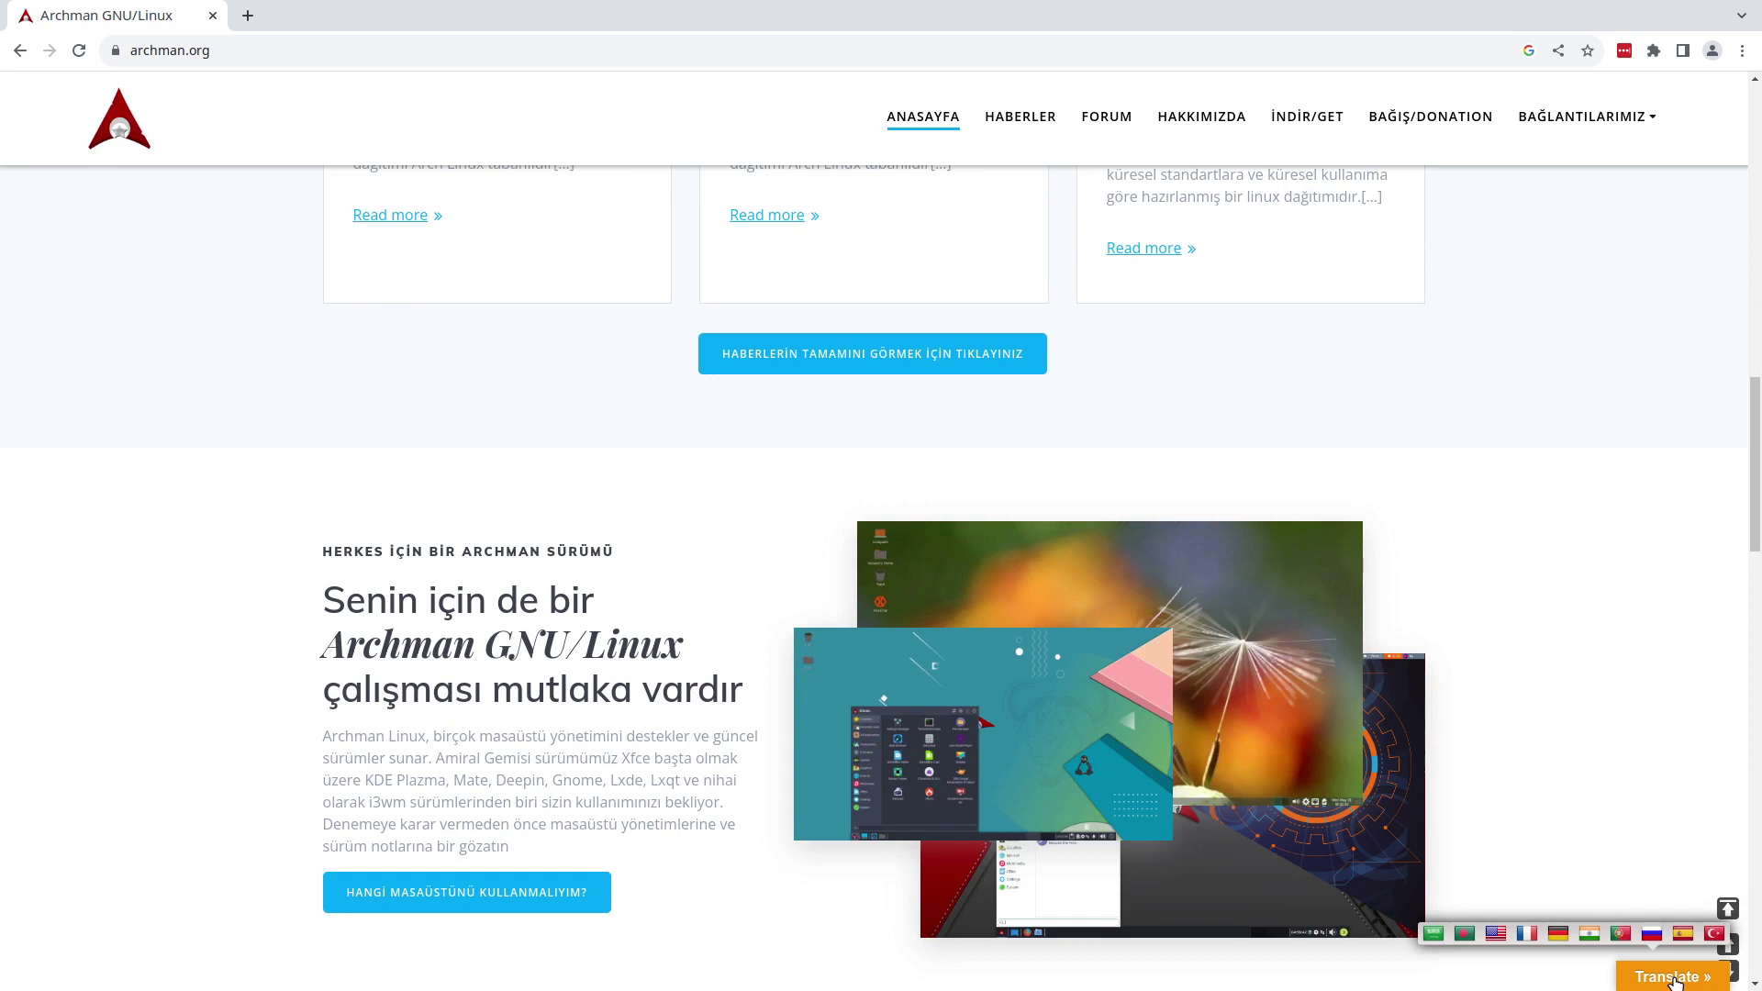
click(1495, 936)
scroll(367, 642, up, 10)
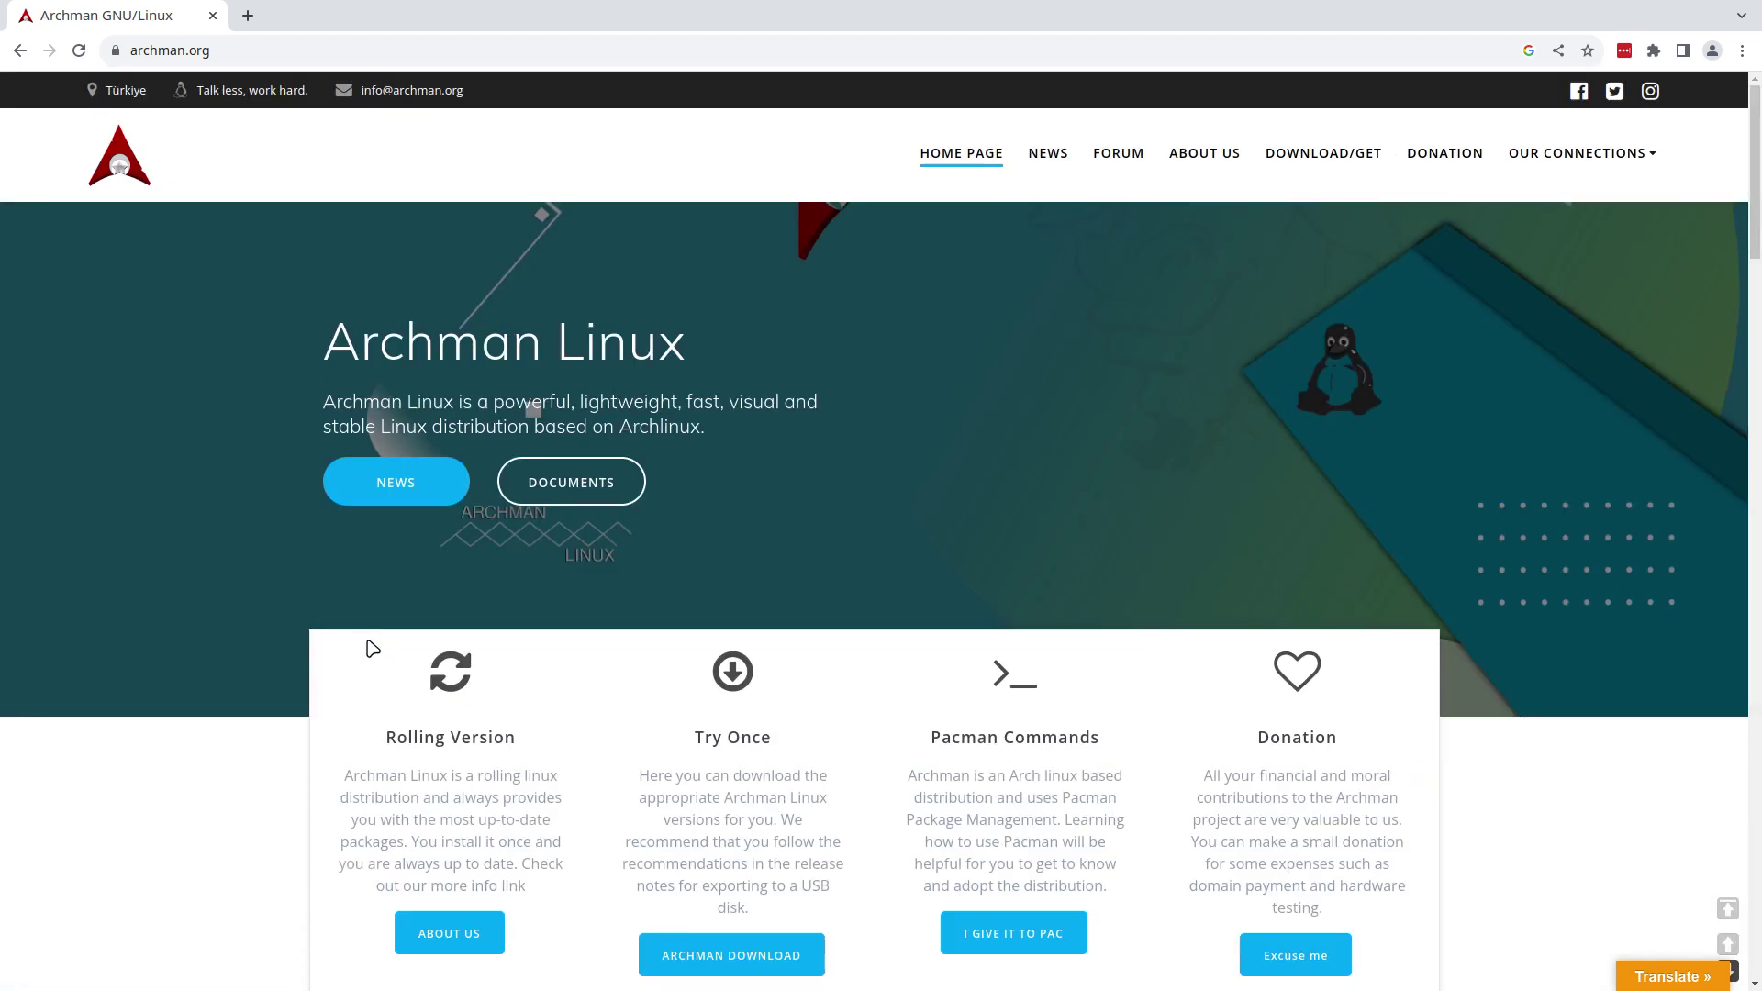
Open the Archman site's Download page and look through it down to the footer for system requirements
click(1319, 158)
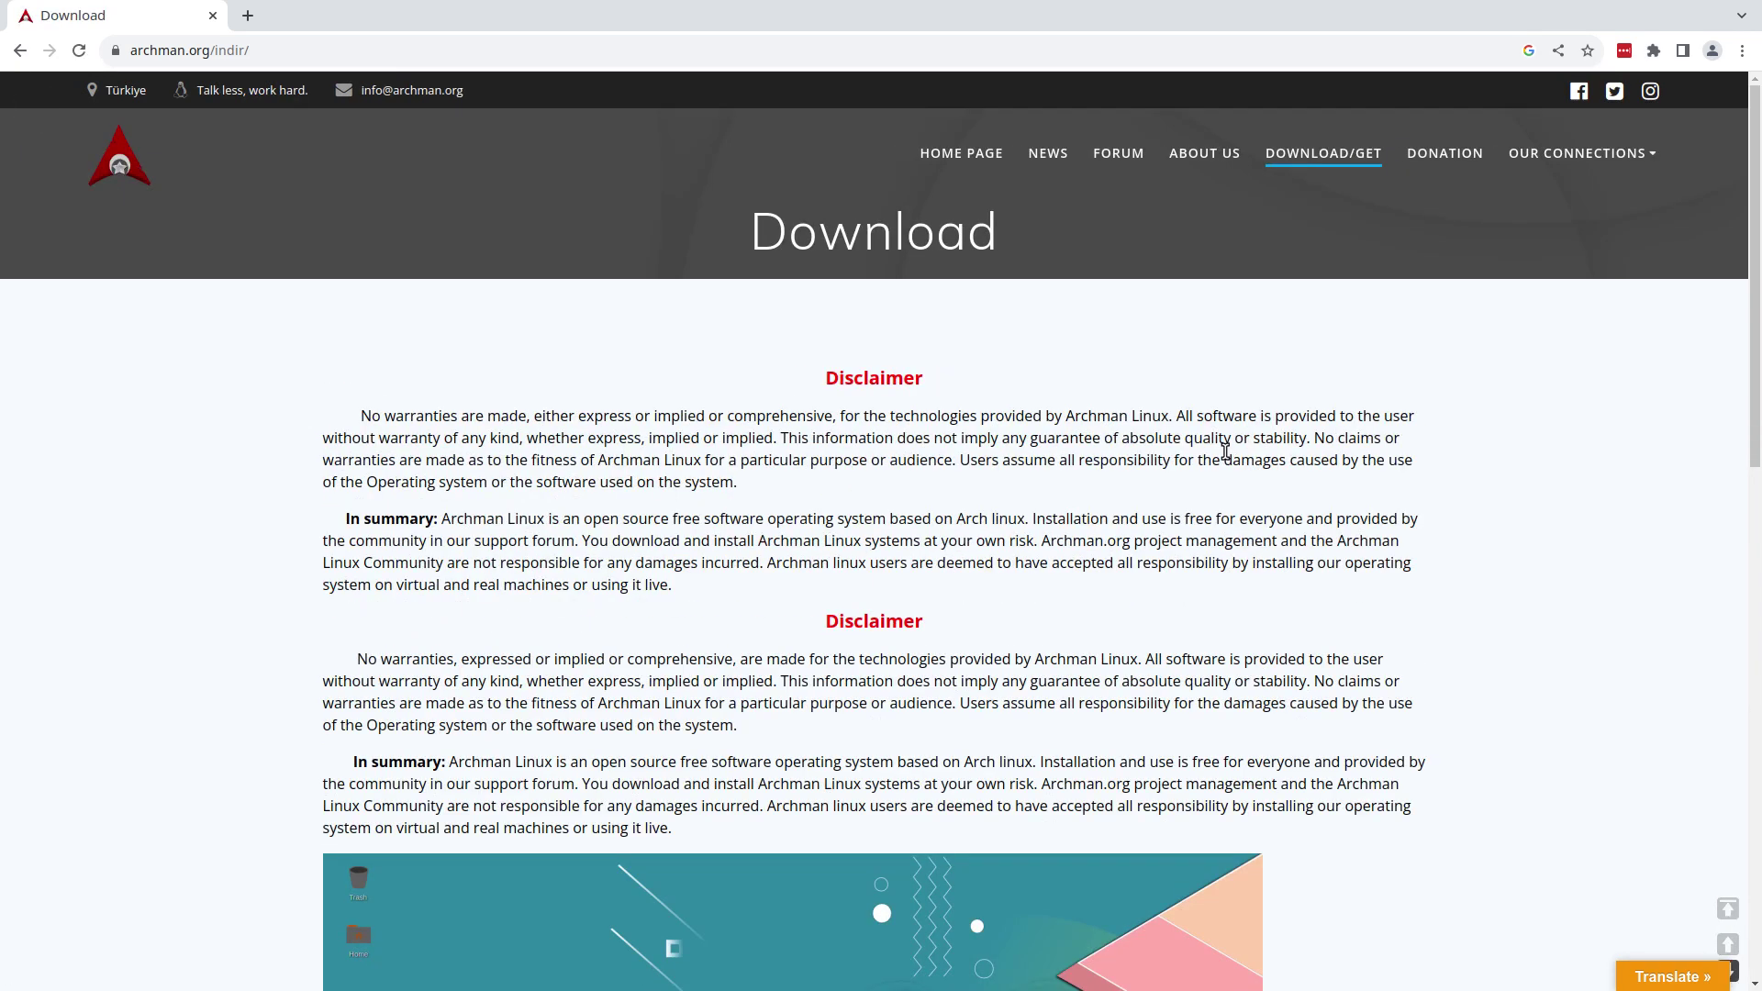
scroll(1220, 444, down, 2)
scroll(1226, 452, down, 1)
scroll(1225, 452, down, 1)
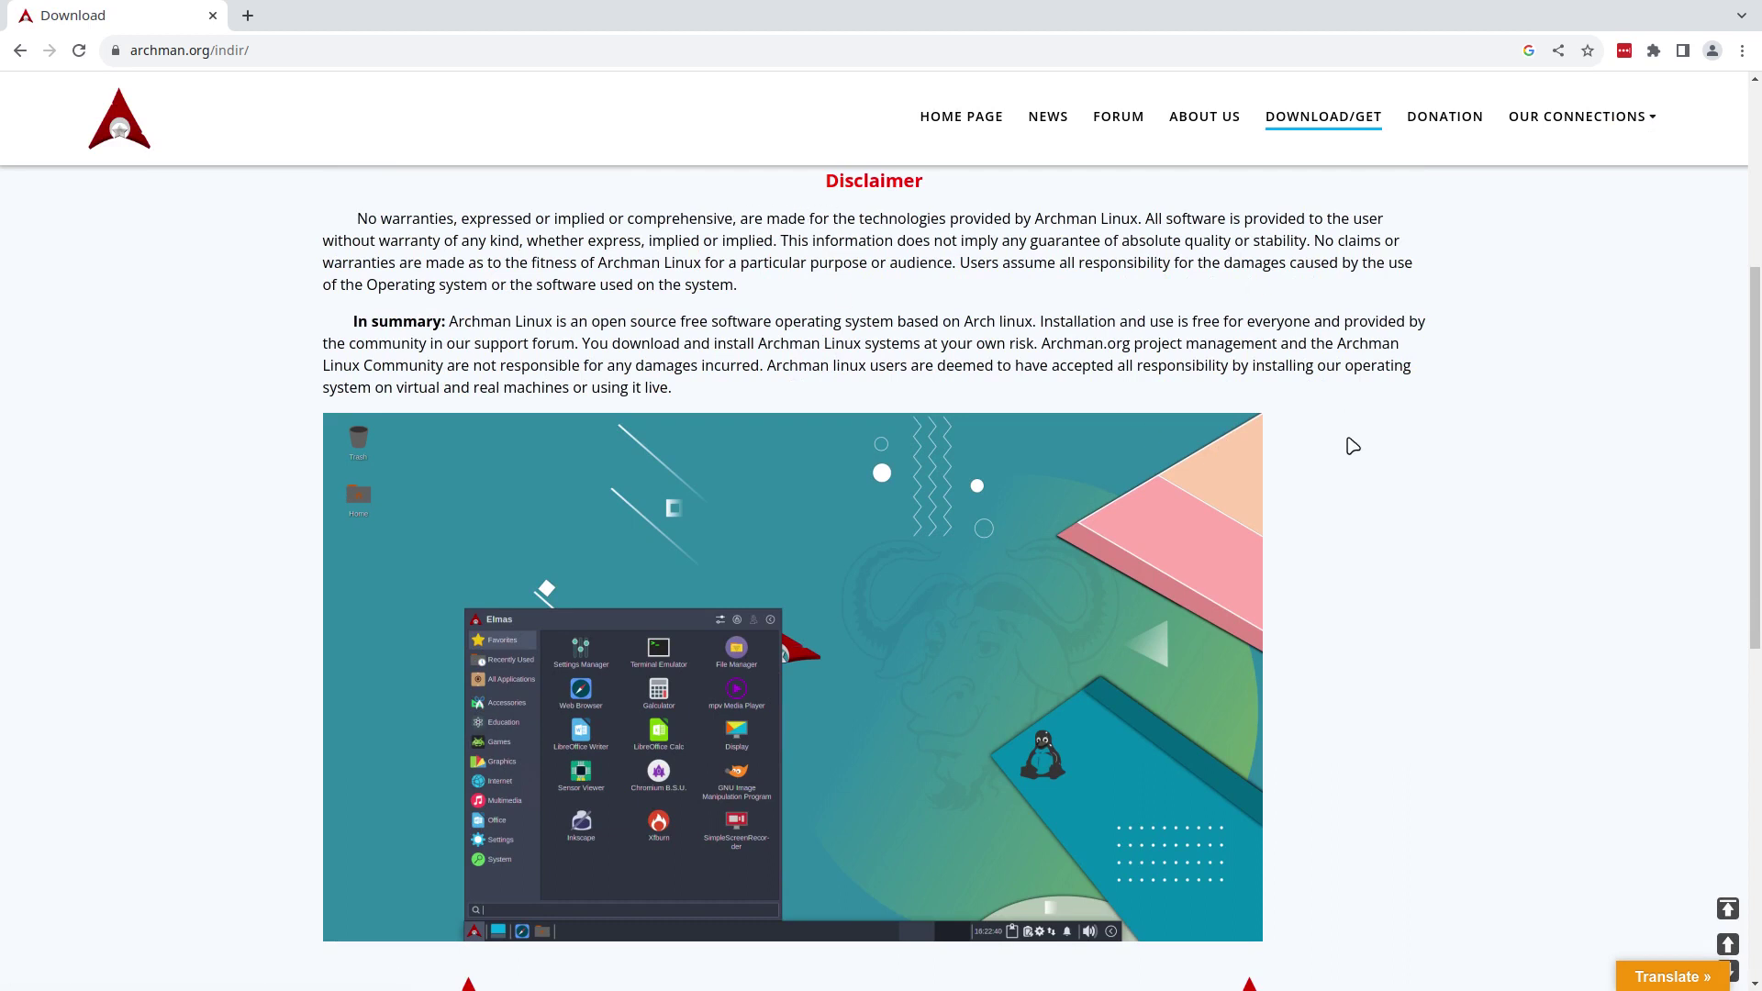
scroll(1353, 446, down, 6)
scroll(1352, 446, down, 1)
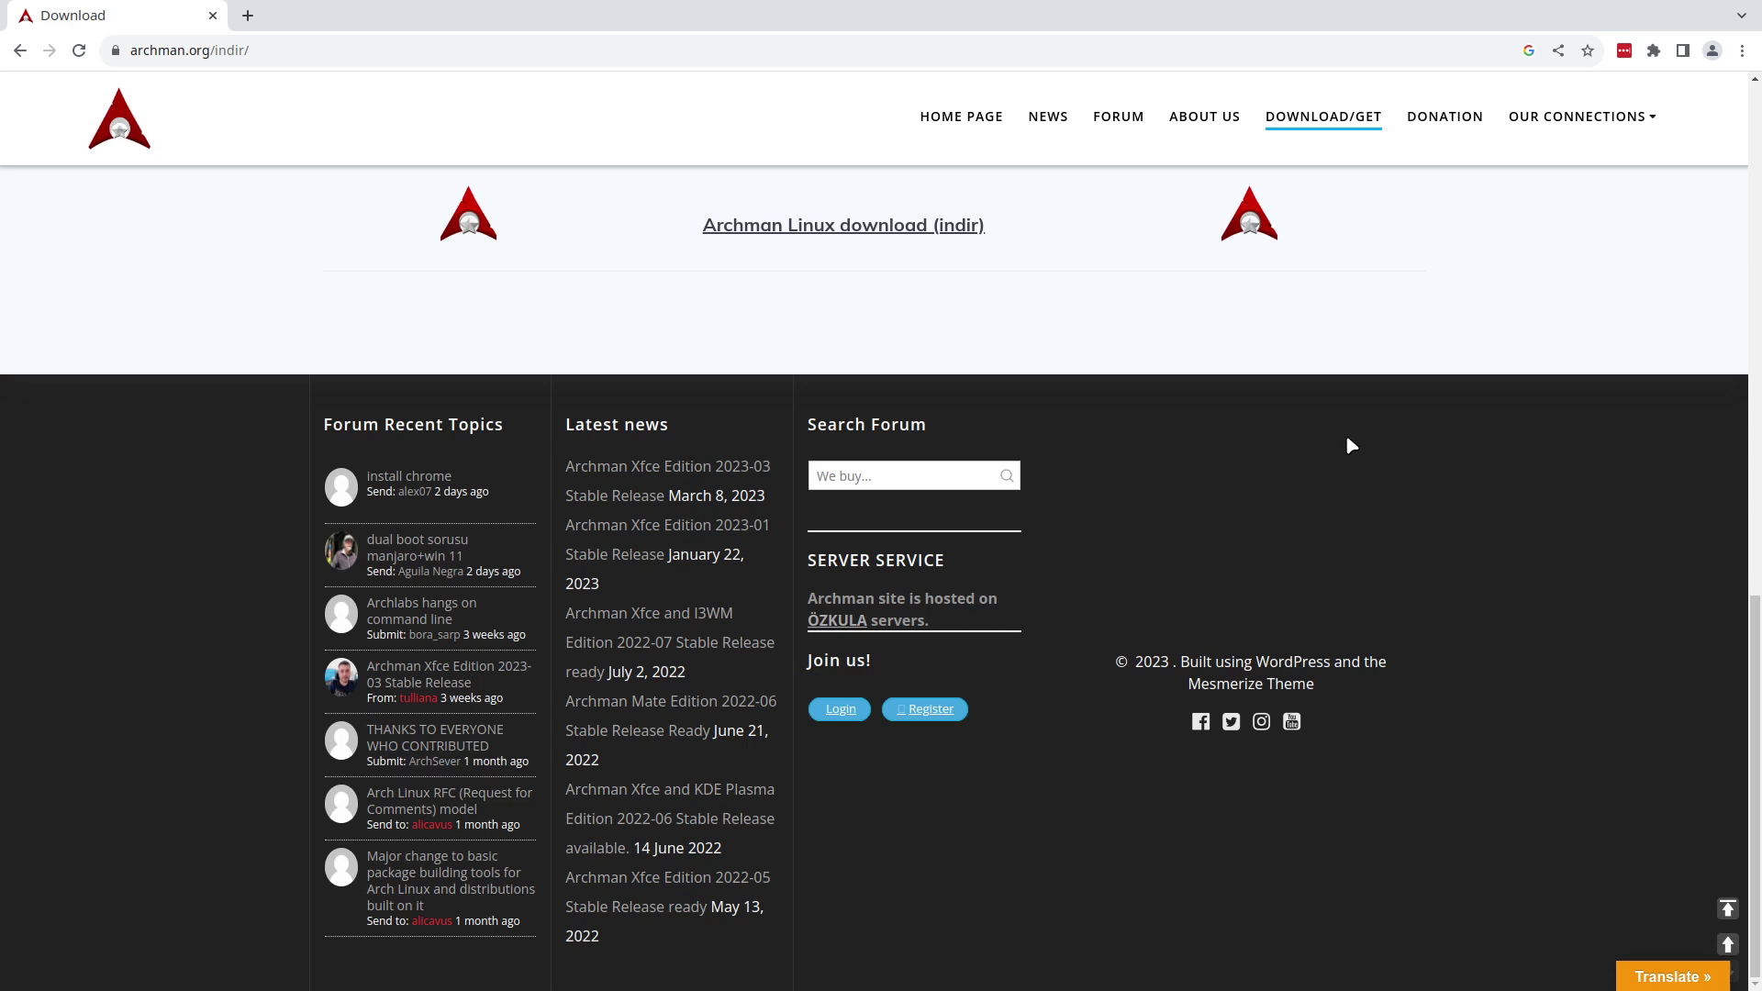
Recheck the Download page's disclaimers and site sections for hardware requirements, and return to the Archman home page
scroll(1351, 446, up, 3)
scroll(1351, 446, up, 5)
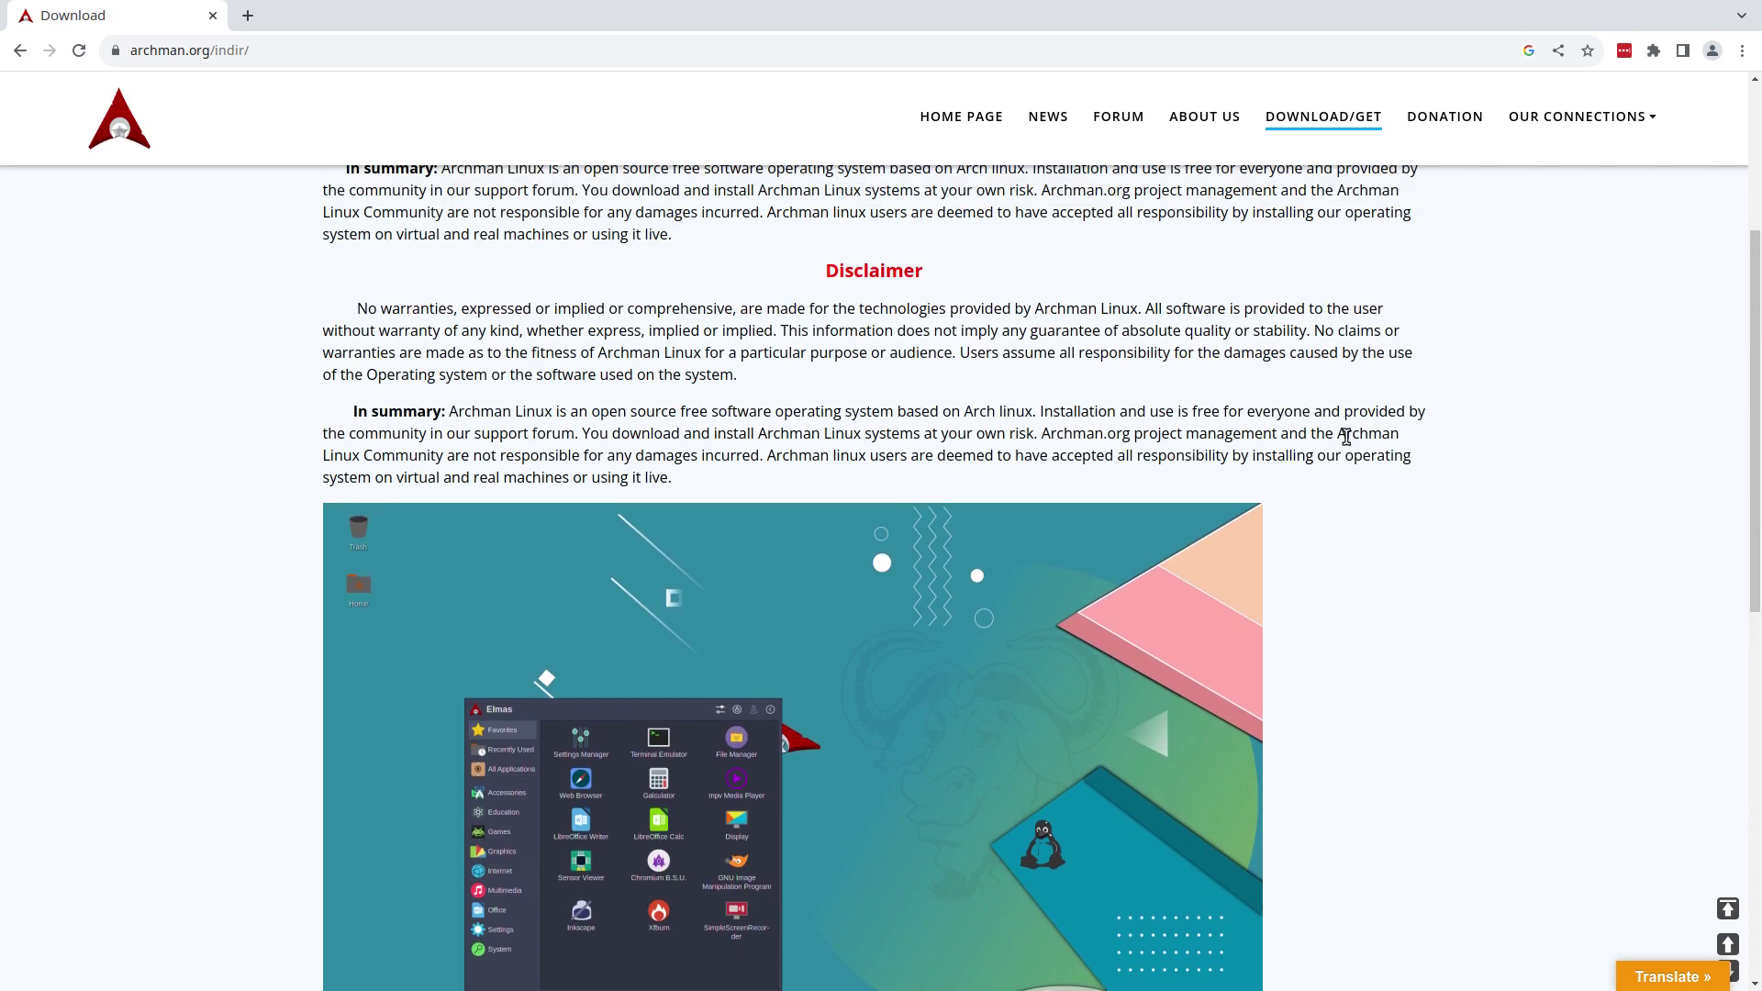
scroll(1345, 438, up, 1)
scroll(1346, 437, up, 1)
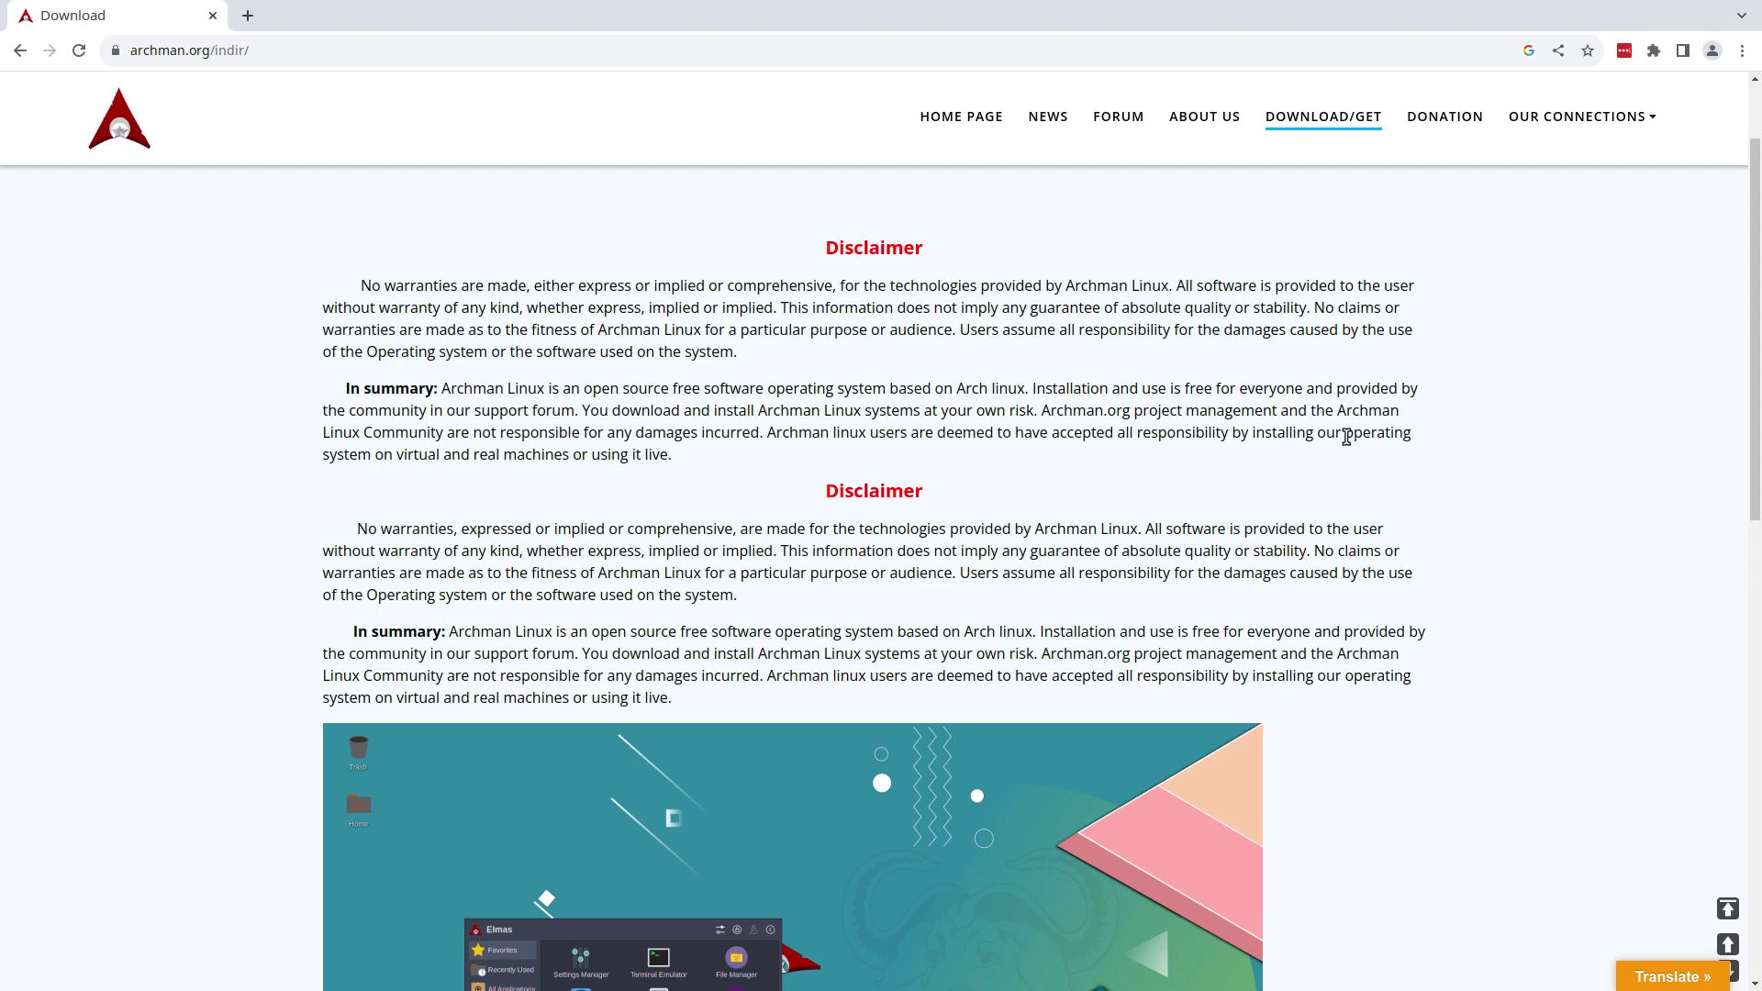
scroll(1345, 438, down, 5)
scroll(1346, 441, up, 7)
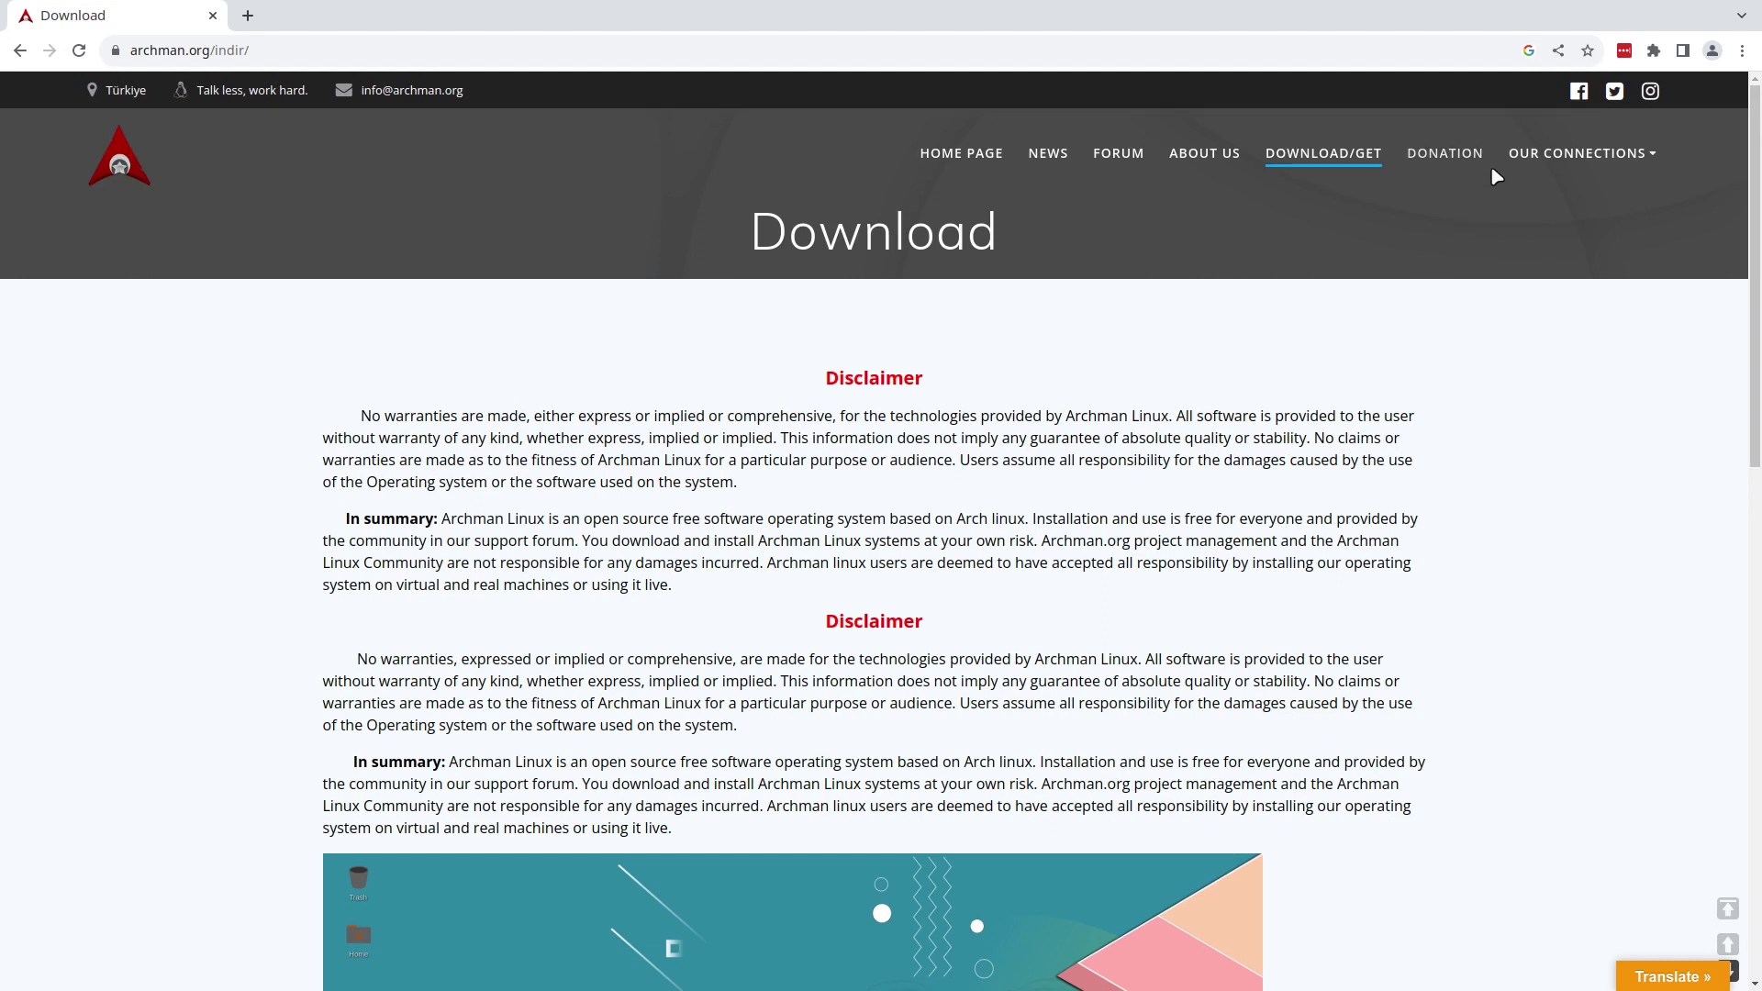
mouse_move(1585, 161)
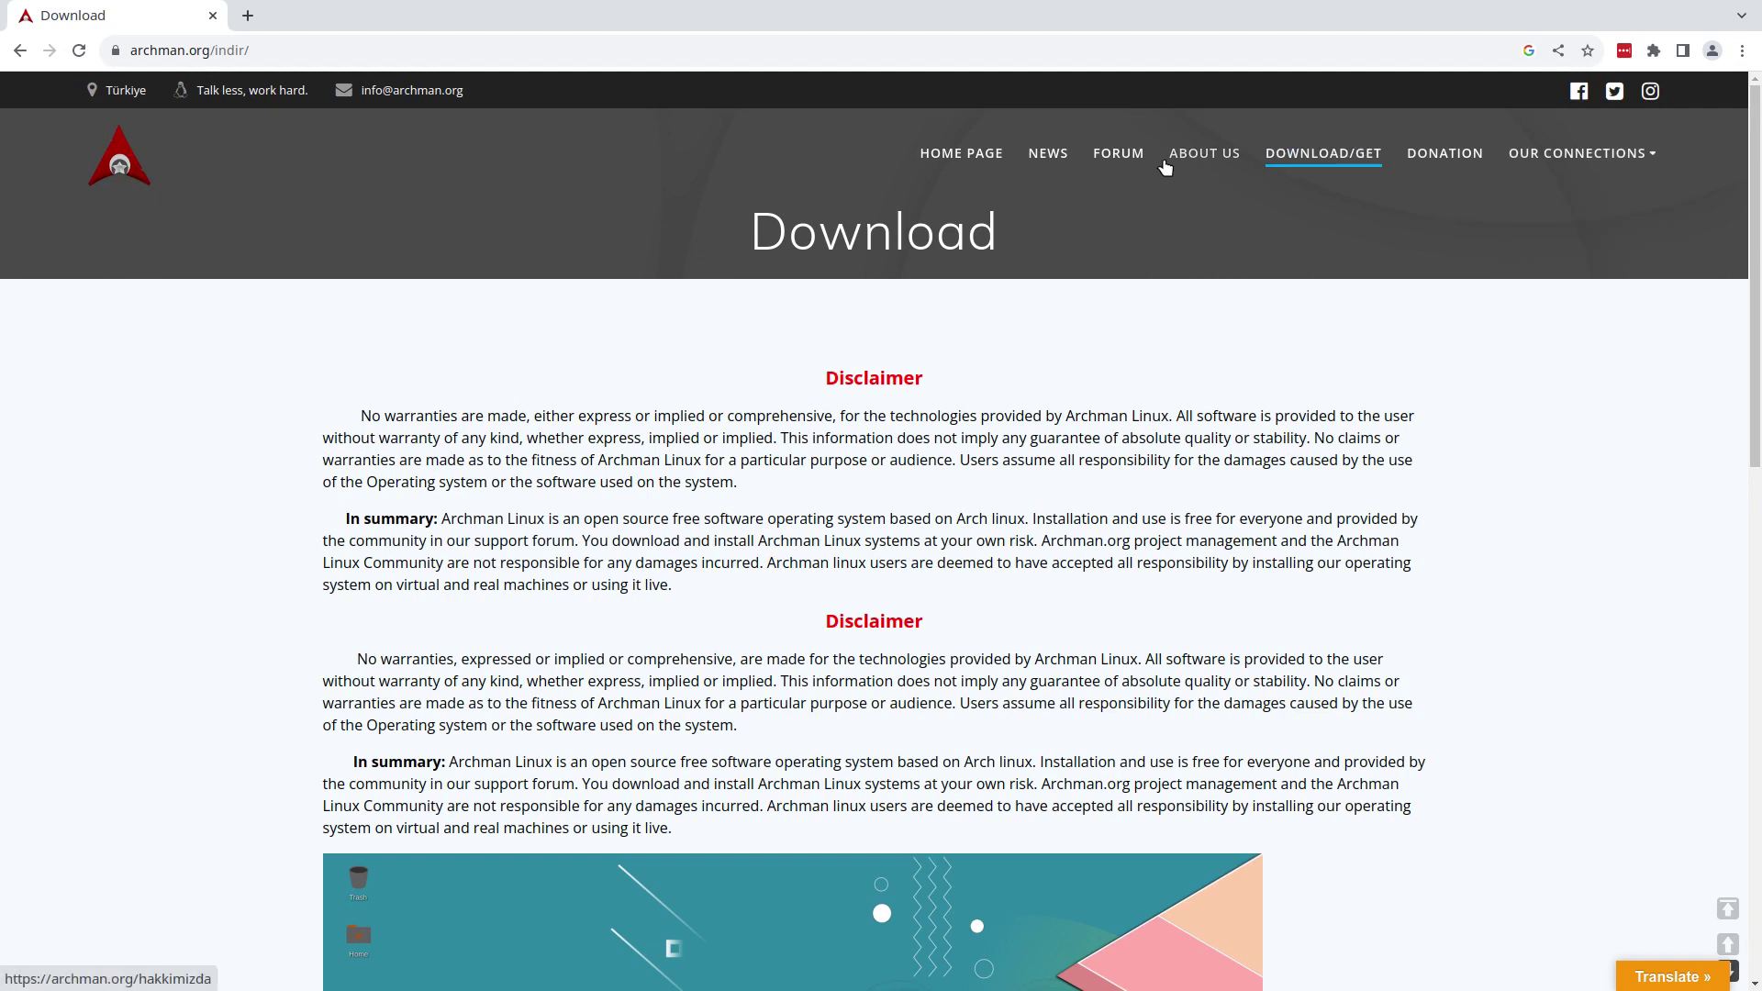
click(20, 51)
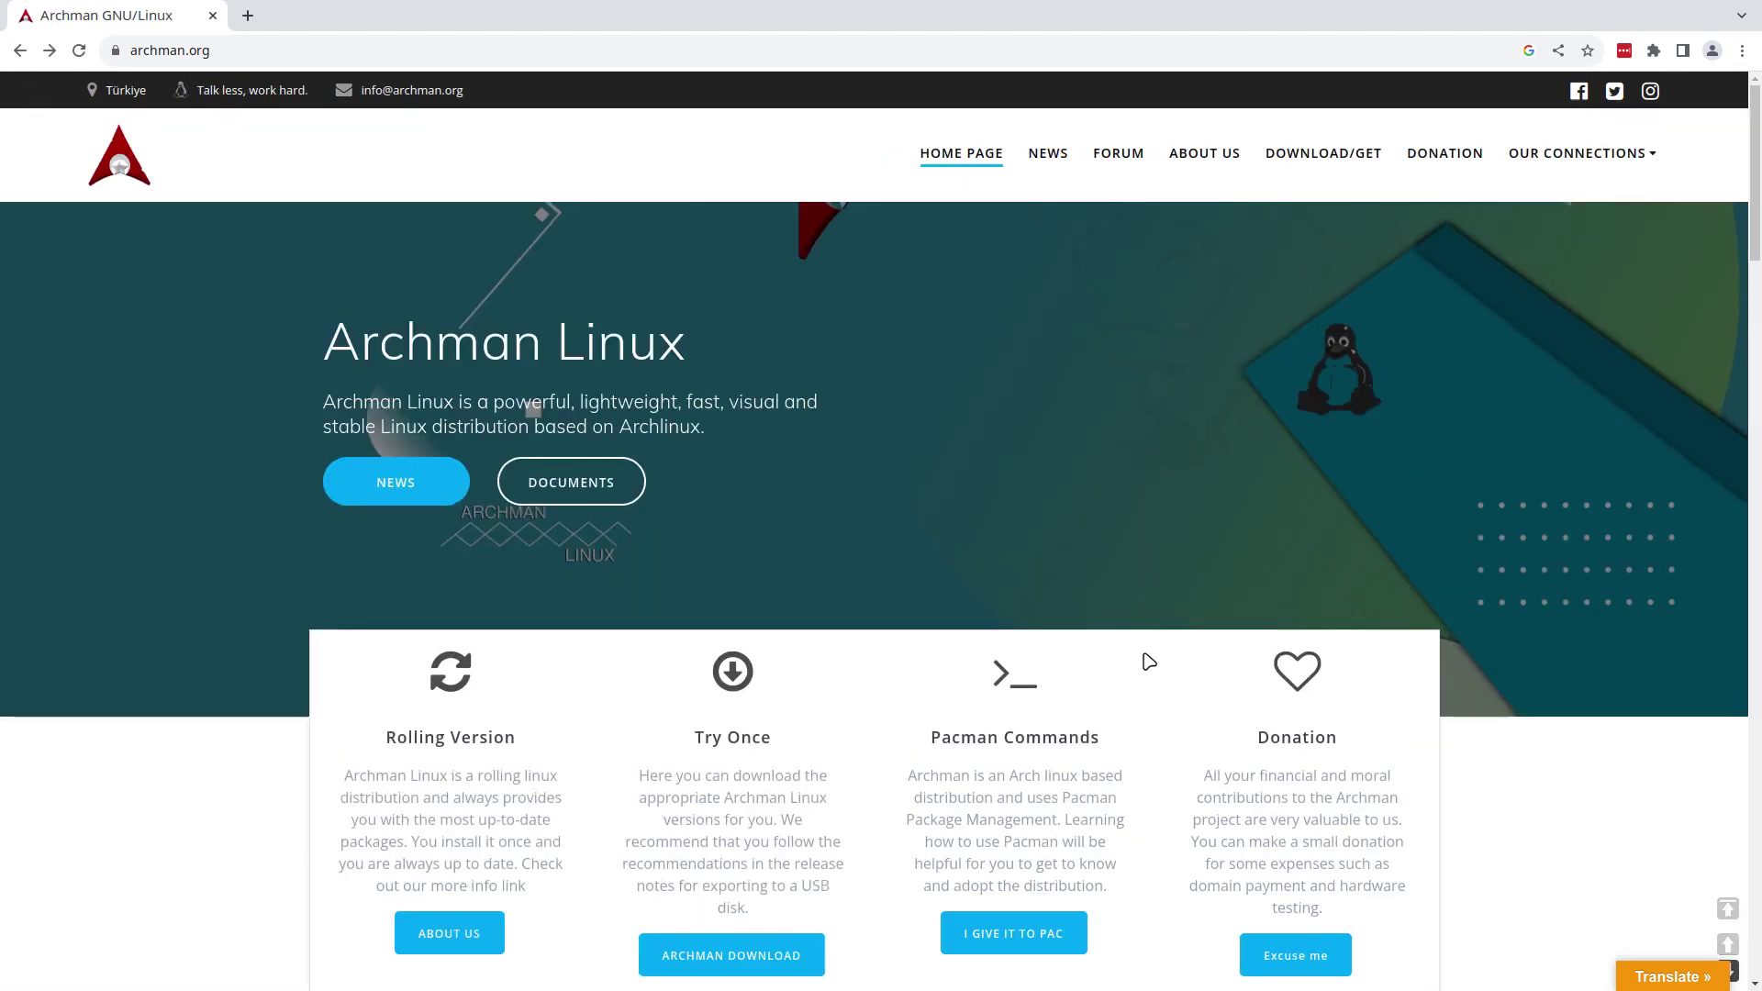